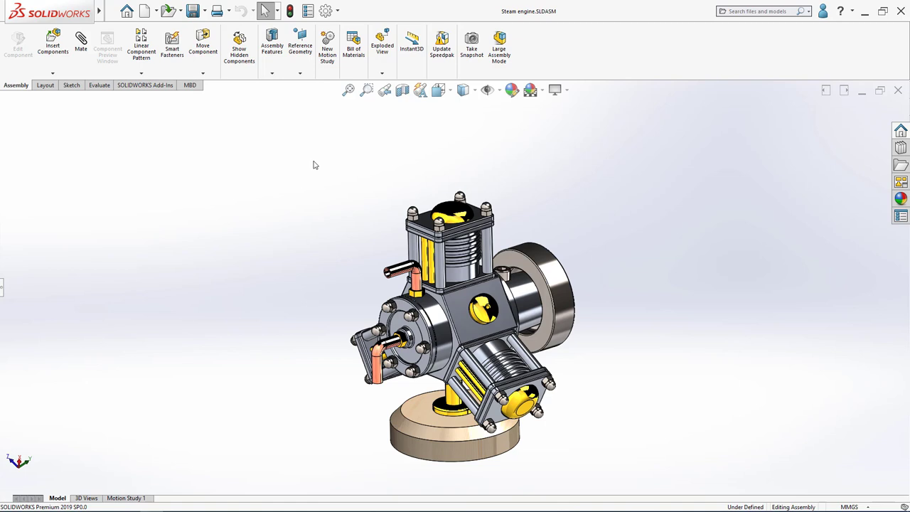
Close the steam engine assembly and orbit the SA101 cylinder assembly to inspect it
{"action": "left_click_drag", "start_coordinate": [328, 204], "coordinate": [219, 209]}
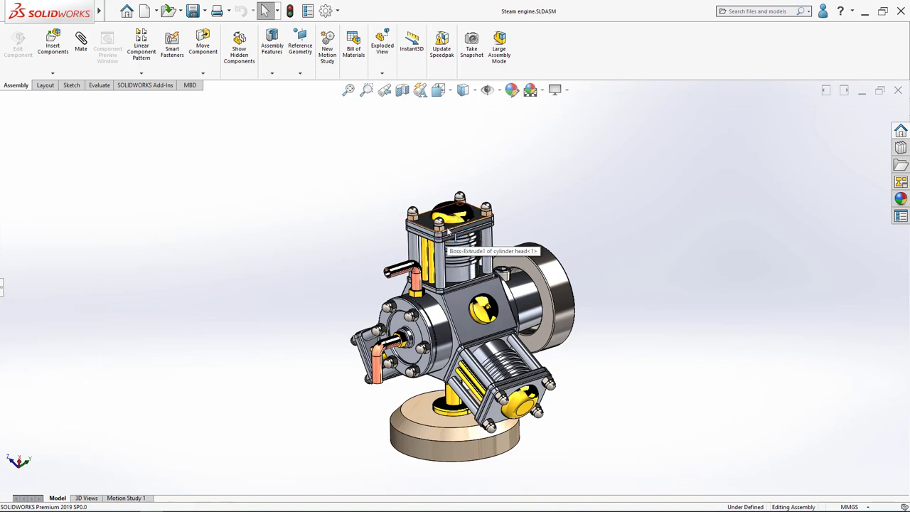
{"action": "left_click", "coordinate": [899, 91]}
{"action": "scroll", "coordinate": [524, 258], "scroll_direction": "up", "scroll_amount": 2}
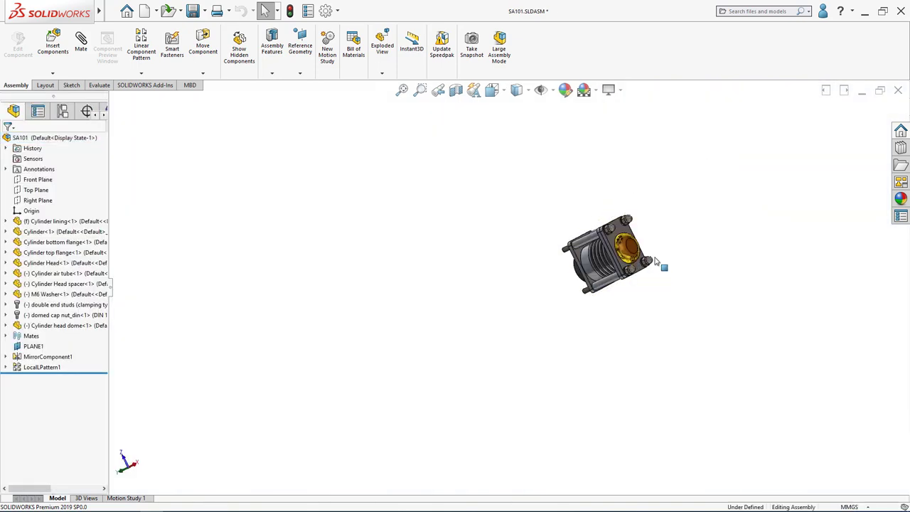
{"action": "scroll", "coordinate": [611, 271], "scroll_direction": "down", "scroll_amount": 4}
{"action": "middle_click_drag", "start_coordinate": [585, 234], "coordinate": [552, 278]}
{"action": "scroll", "coordinate": [569, 208], "scroll_direction": "down", "scroll_amount": 3}
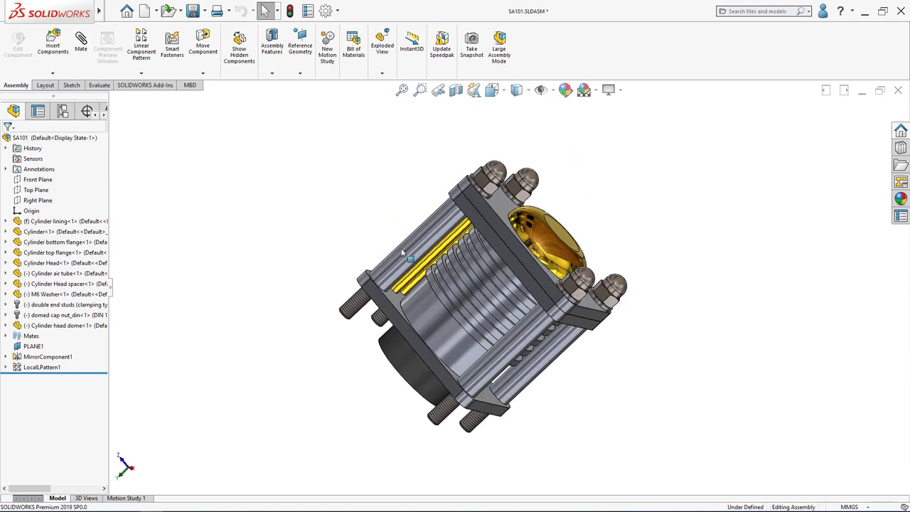
Play the SA101 assembly's exploded-view animation and zoom in on the cylinder
{"action": "right_click", "coordinate": [56, 142]}
{"action": "left_click", "coordinate": [82, 246]}
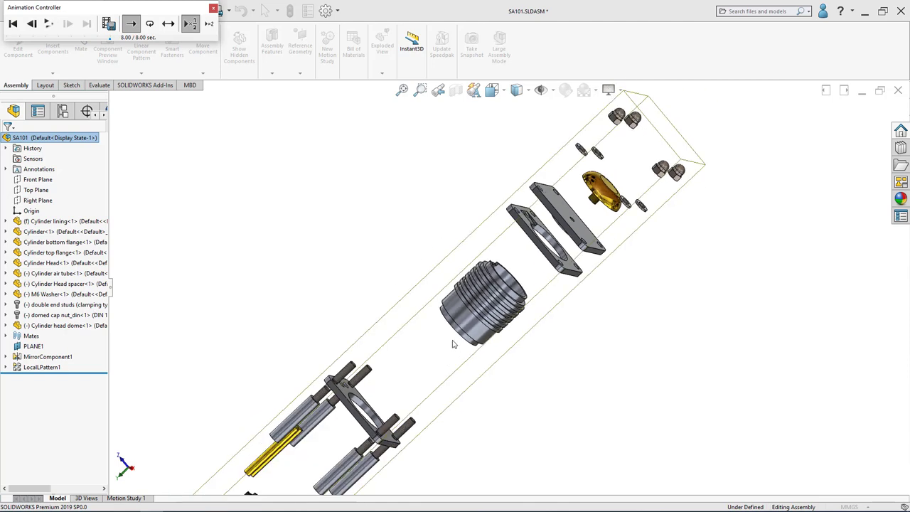
{"action": "scroll", "coordinate": [398, 384], "scroll_direction": "down", "scroll_amount": 2}
{"action": "scroll", "coordinate": [334, 455], "scroll_direction": "up", "scroll_amount": 3}
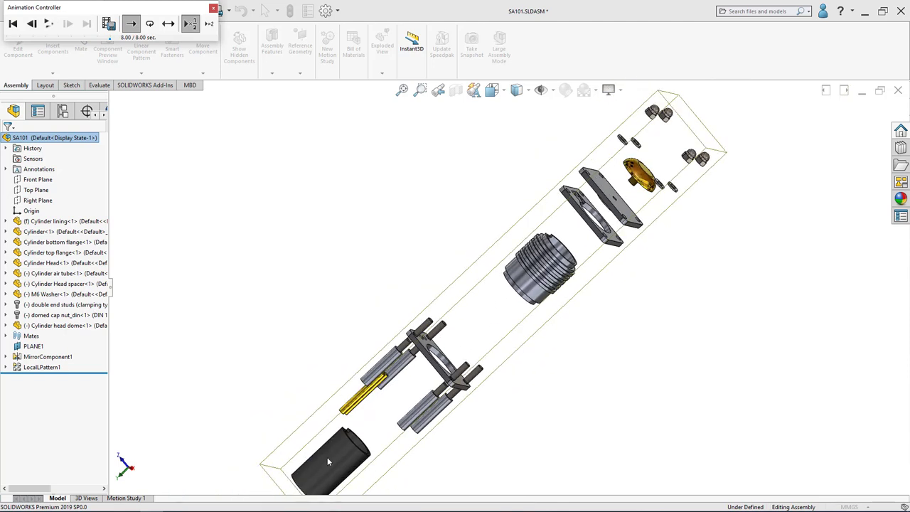
{"action": "scroll", "coordinate": [580, 240], "scroll_direction": "down", "scroll_amount": 2}
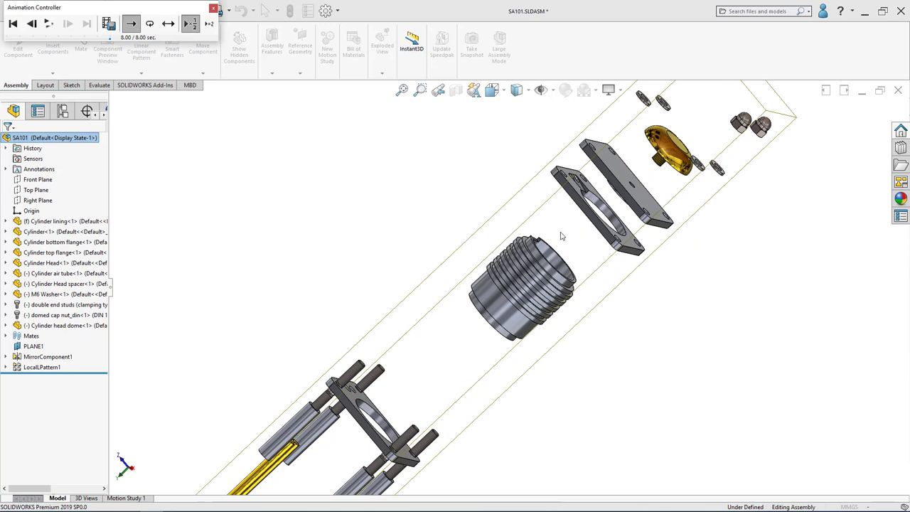
{"action": "scroll", "coordinate": [589, 228], "scroll_direction": "up", "scroll_amount": 2}
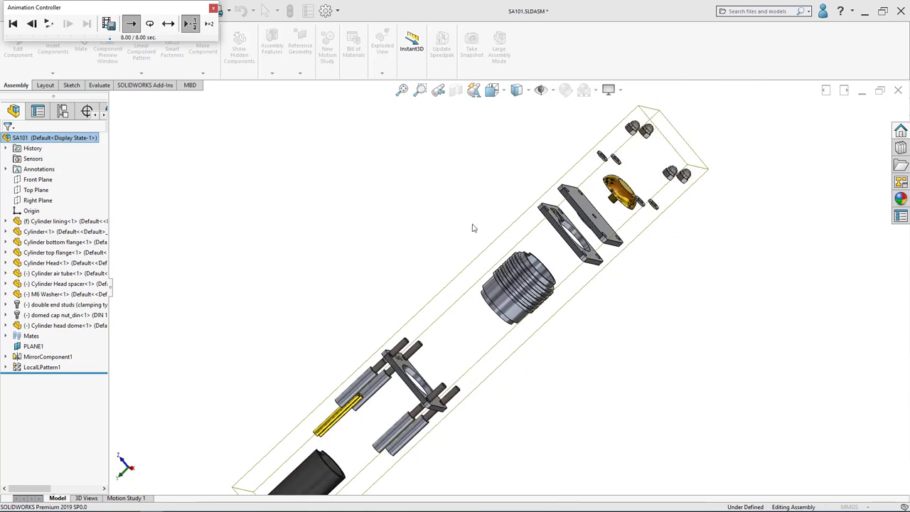
{"action": "scroll", "coordinate": [473, 228], "scroll_direction": "up", "scroll_amount": 3}
{"action": "scroll", "coordinate": [481, 242], "scroll_direction": "down", "scroll_amount": 4}
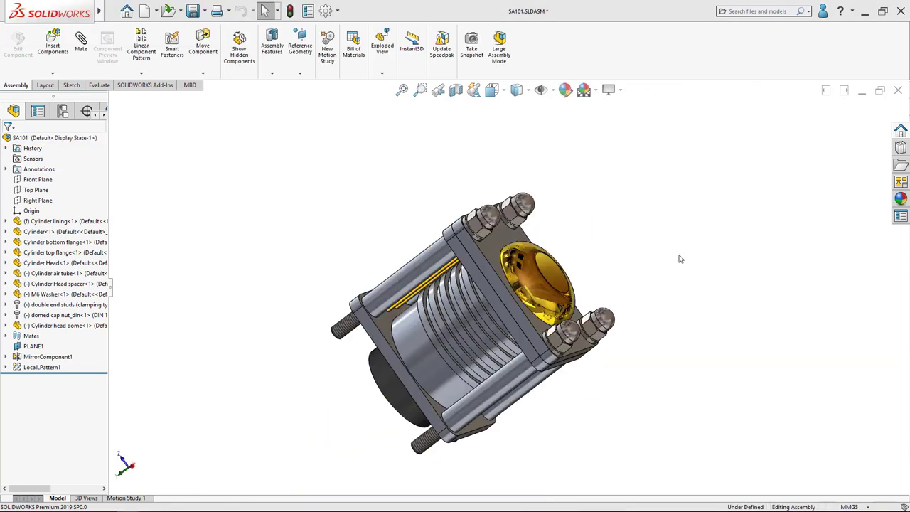
{"action": "scroll", "coordinate": [559, 340], "scroll_direction": "down", "scroll_amount": 2}
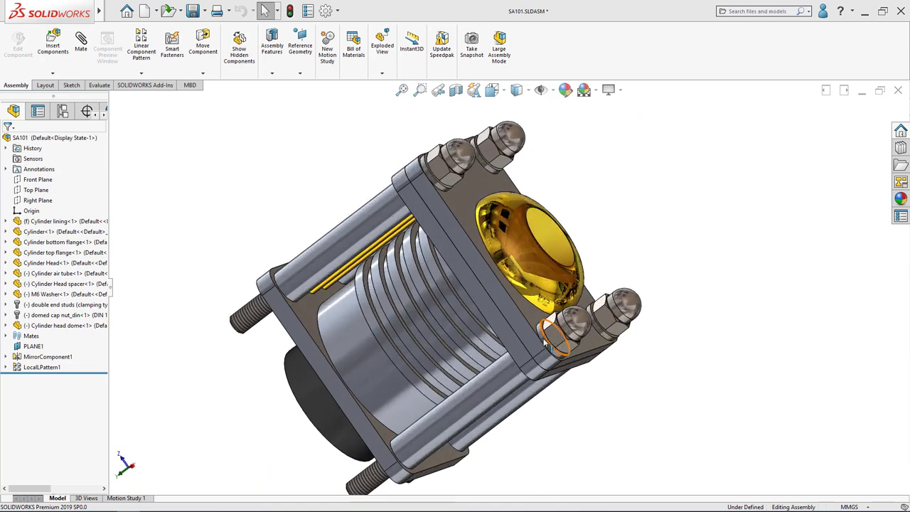
{"action": "scroll", "coordinate": [503, 283], "scroll_direction": "down", "scroll_amount": 2}
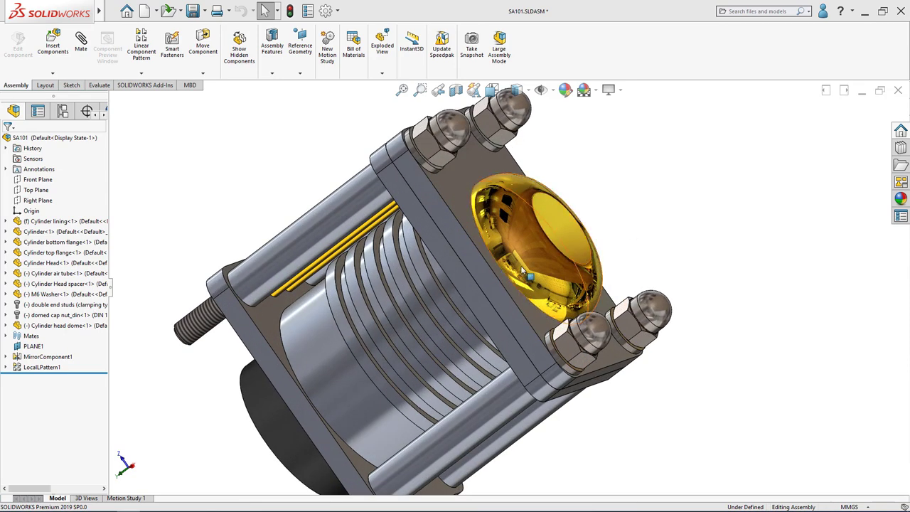
{"action": "scroll", "coordinate": [523, 270], "scroll_direction": "up", "scroll_amount": 3}
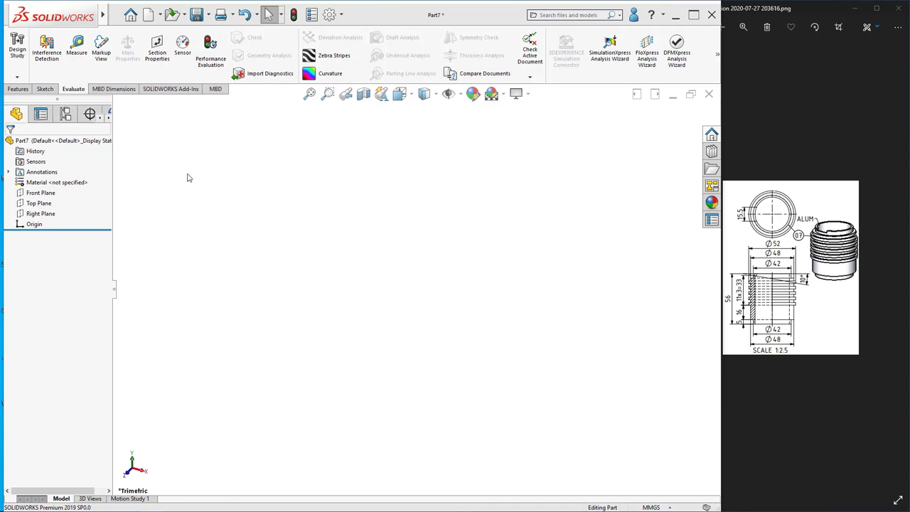
Bring up the Top Plane's context menu in the new Part7
{"action": "right_click", "coordinate": [39, 207]}
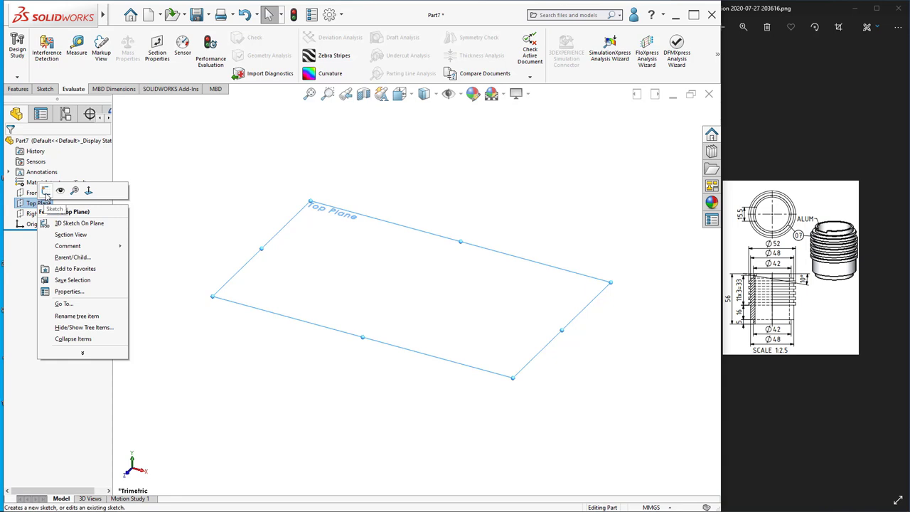
Sketch a 42 mm diameter circle at the origin on the Top Plane
{"action": "left_click", "coordinate": [46, 192]}
{"action": "left_click", "coordinate": [93, 37]}
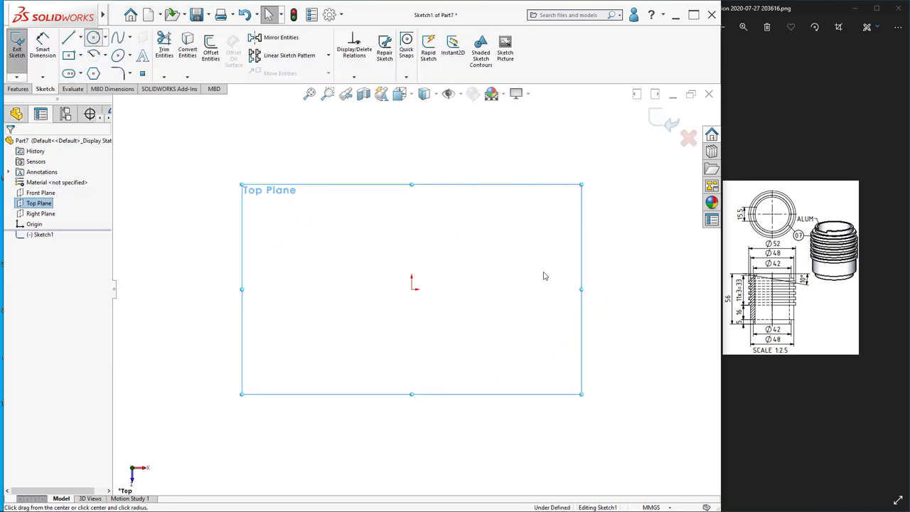
{"action": "left_click", "coordinate": [411, 288]}
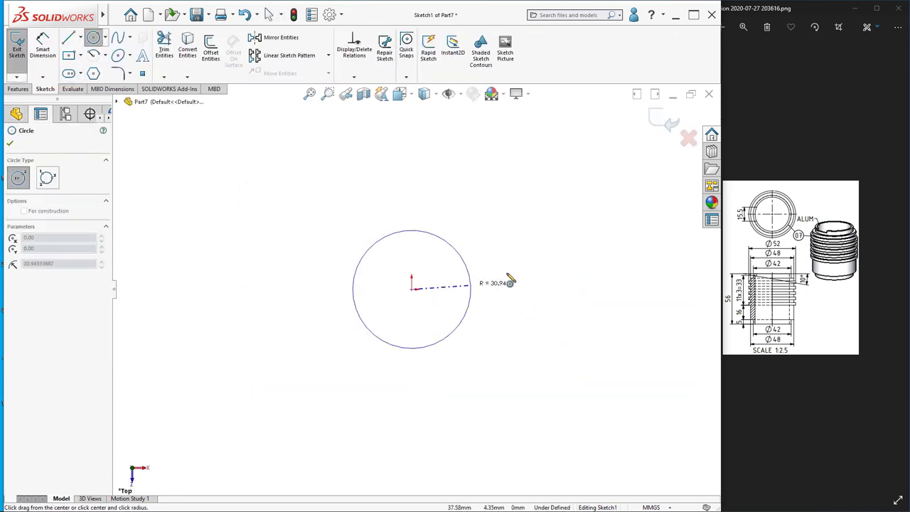
{"action": "left_click", "coordinate": [524, 288]}
{"action": "key", "text": "Escape"}
{"action": "left_click", "coordinate": [303, 311]}
{"action": "left_click", "coordinate": [240, 292]}
{"action": "type", "text": "42"}
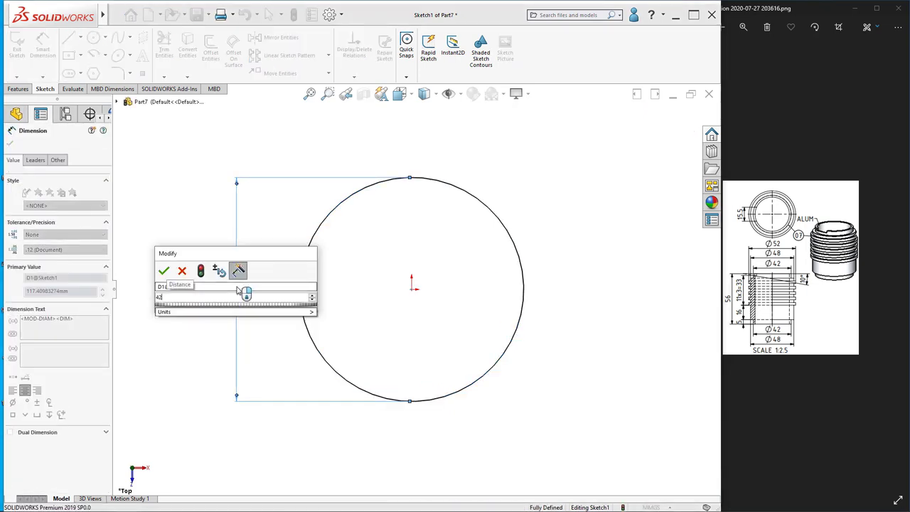
{"action": "key", "text": "Return"}
{"action": "left_click", "coordinate": [11, 146]}
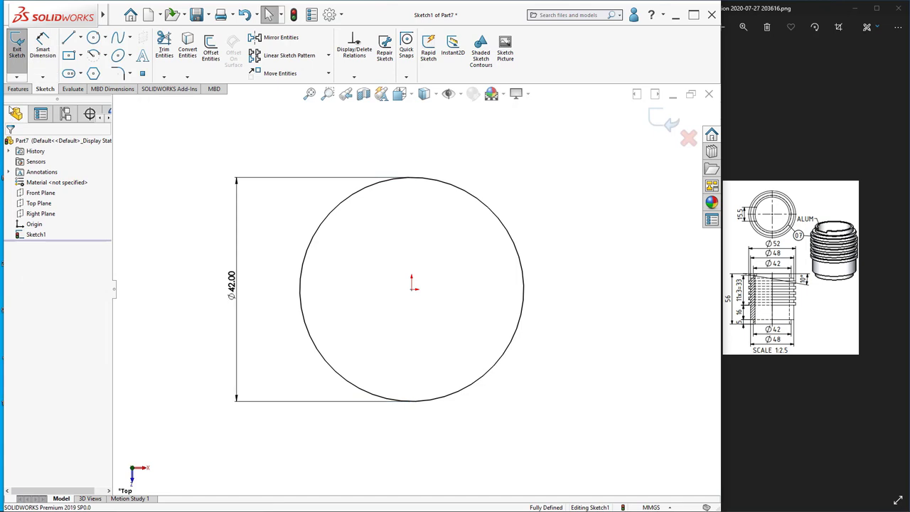
Extrude the Ø42 circle as a 5 mm blind boss
{"action": "left_click", "coordinate": [18, 89]}
{"action": "left_click", "coordinate": [19, 50]}
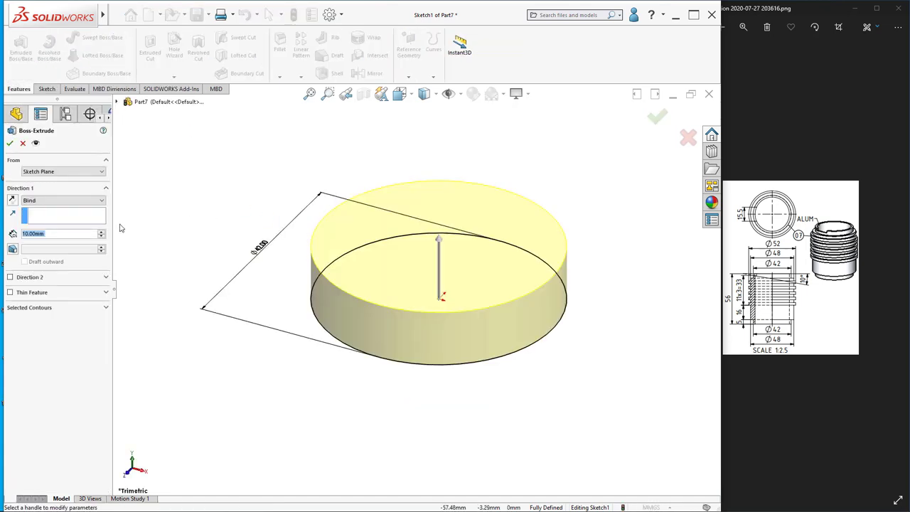
{"action": "type", "text": "5"}
{"action": "key", "text": "Return"}
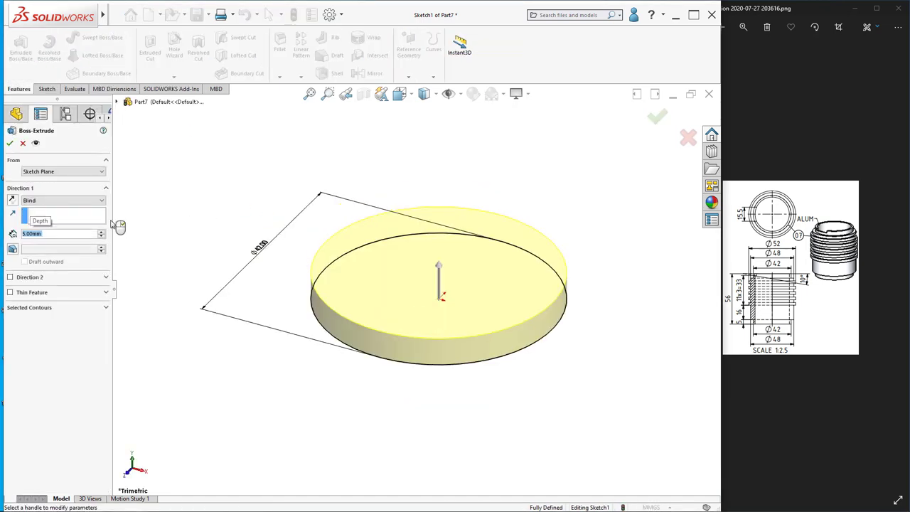
{"action": "left_click", "coordinate": [10, 142]}
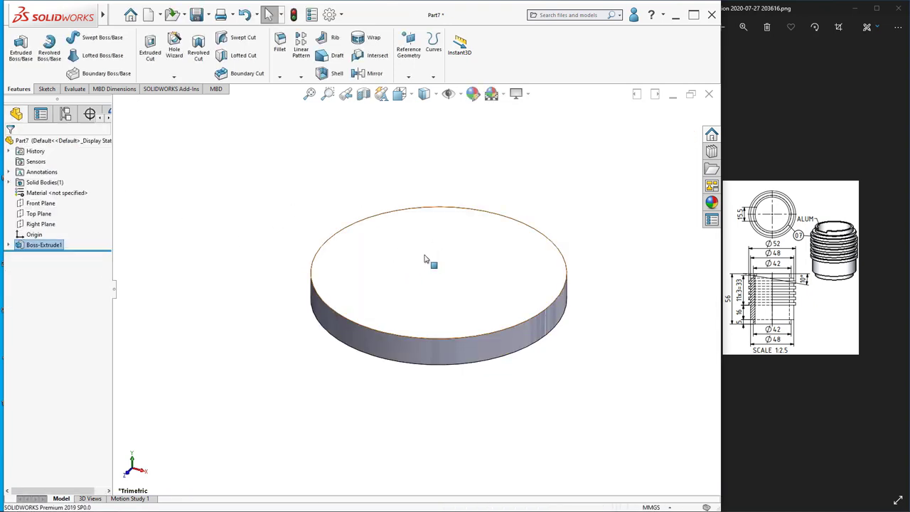
Sketch a 48 mm diameter circle at the origin on the disc's top face
{"action": "right_click", "coordinate": [425, 258]}
{"action": "left_click", "coordinate": [506, 238]}
{"action": "right_click", "coordinate": [435, 267]}
{"action": "left_click", "coordinate": [465, 246]}
{"action": "left_click", "coordinate": [93, 37]}
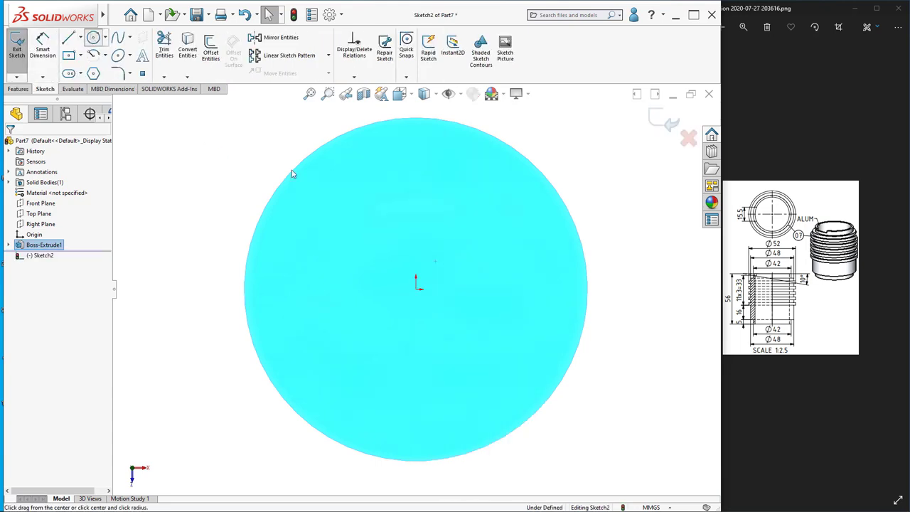
{"action": "left_click", "coordinate": [416, 289]}
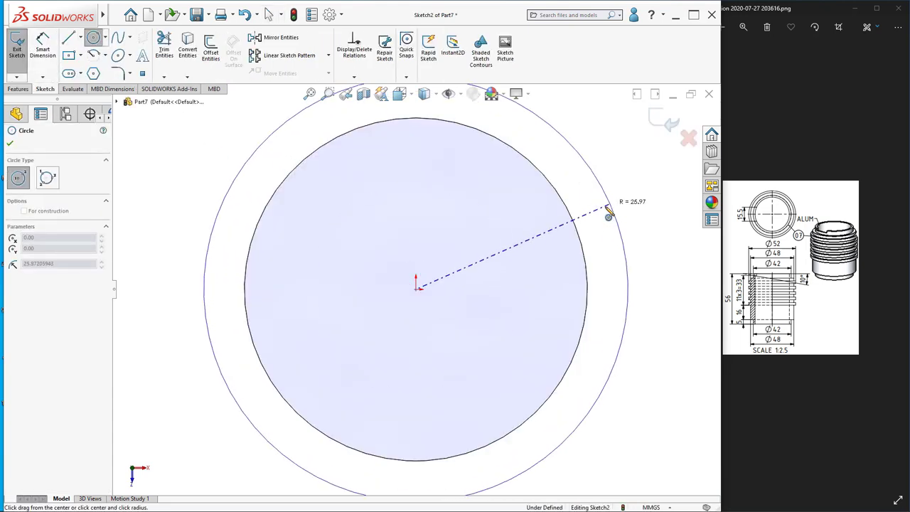
{"action": "left_click", "coordinate": [610, 209]}
{"action": "left_click", "coordinate": [43, 47]}
{"action": "left_click", "coordinate": [216, 228]}
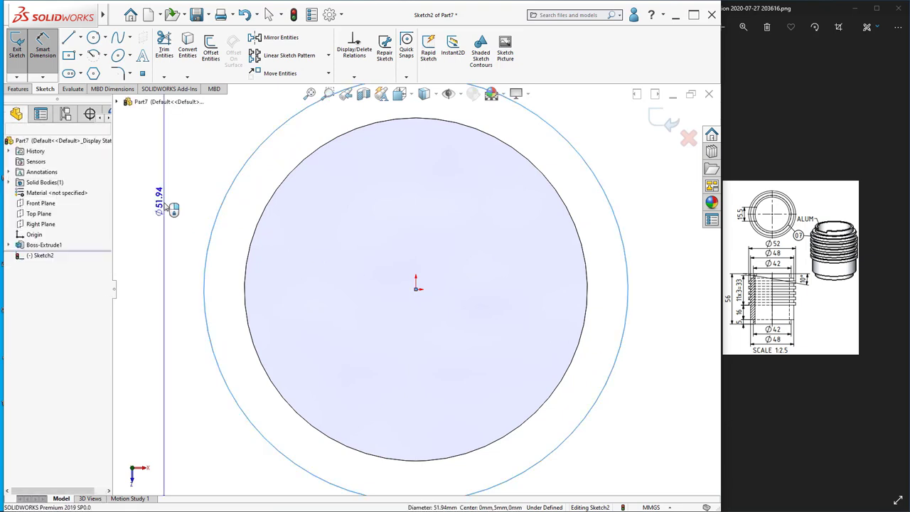
{"action": "left_click", "coordinate": [168, 204]}
{"action": "type", "text": "48"}
{"action": "key", "text": "Return"}
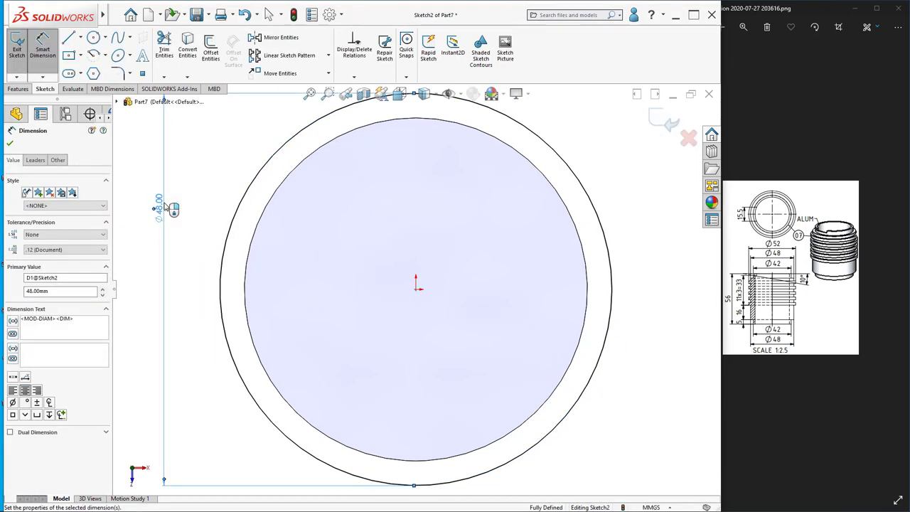
{"action": "left_click", "coordinate": [10, 145]}
Extrude the Ø48 circle 49 mm into a cylinder on the disc
{"action": "left_click", "coordinate": [18, 90]}
{"action": "left_click", "coordinate": [21, 48]}
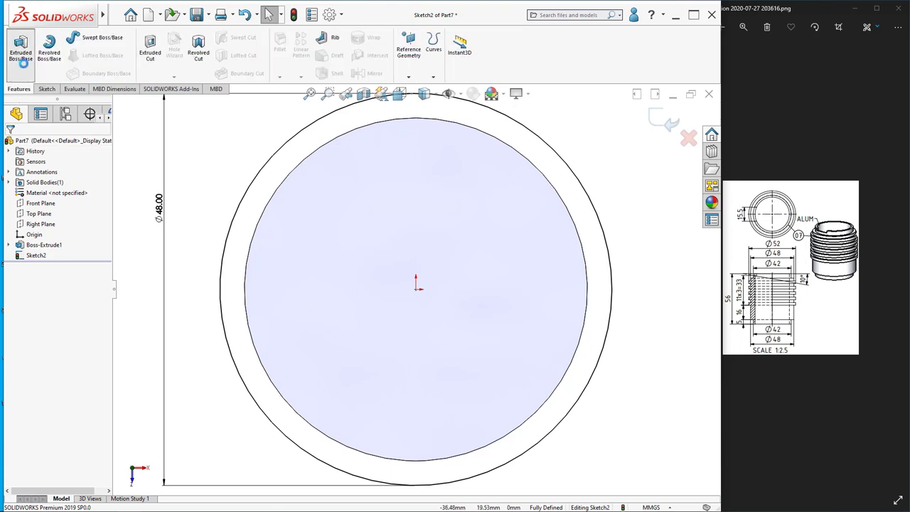
{"action": "type", "text": "49"}
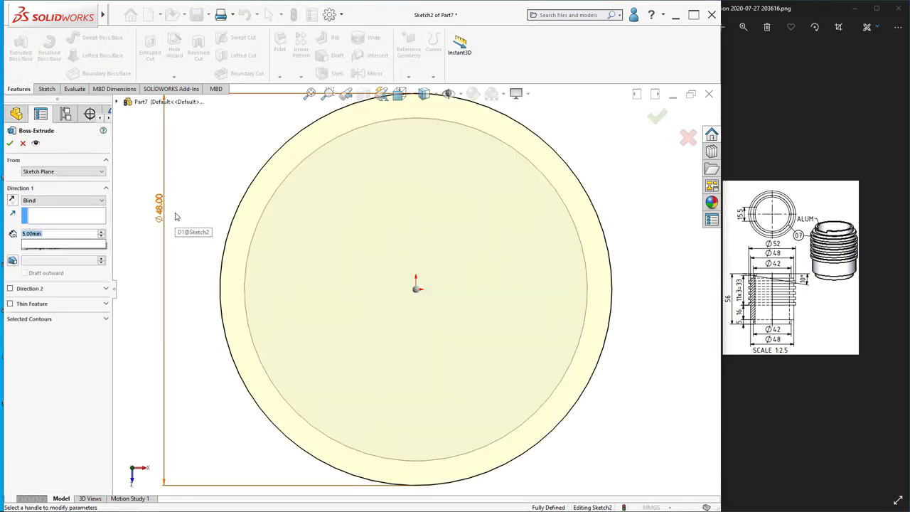
{"action": "key", "text": "Return"}
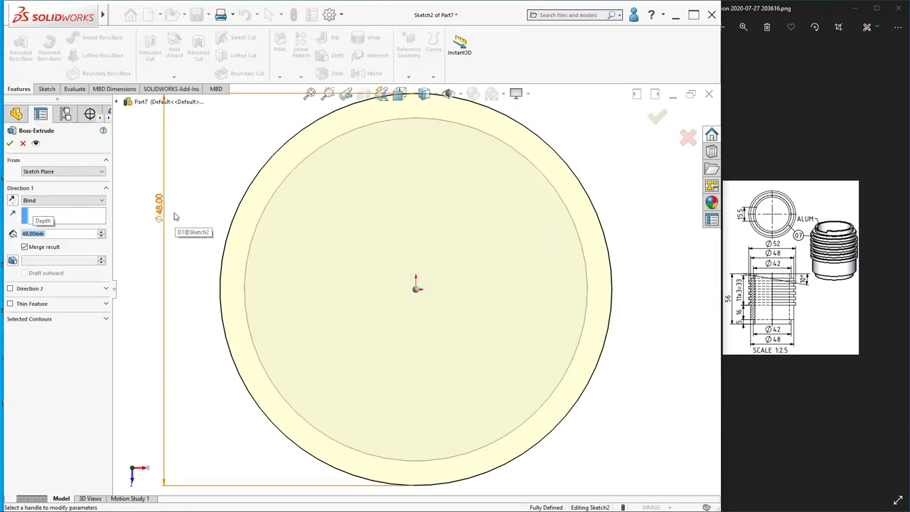
{"action": "left_click", "coordinate": [10, 143]}
{"action": "key", "text": "z"}
{"action": "key", "text": "z"}
{"action": "mouse_move", "coordinate": [346, 196]}
{"action": "middle_mouse_down"}
{"action": "mouse_move", "coordinate": [372, 150]}
{"action": "mouse_move", "coordinate": [354, 247]}
{"action": "middle_mouse_up"}
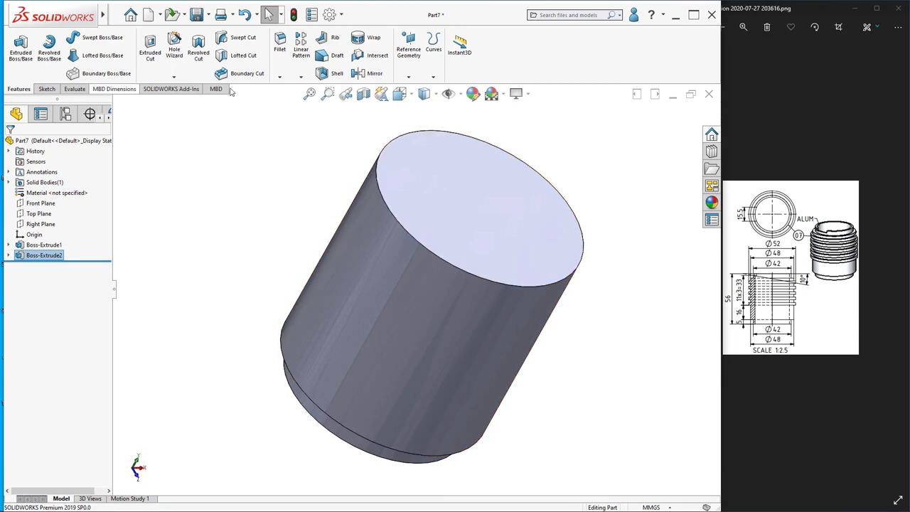
Create Plane1 offset 16 mm, flipped, from the cylinder's rim face and view it face-on
{"action": "left_click", "coordinate": [405, 64]}
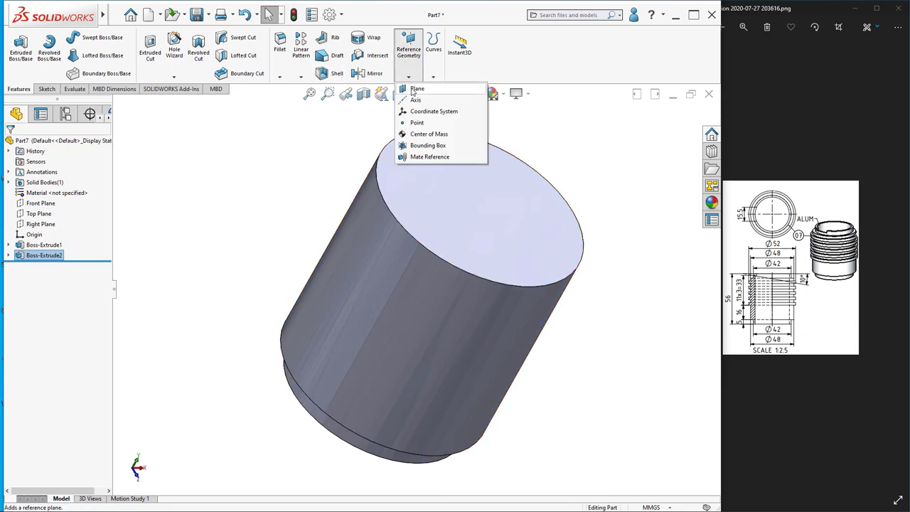
{"action": "left_click", "coordinate": [416, 89]}
{"action": "middle_click_drag", "start_coordinate": [297, 285], "coordinate": [347, 193]}
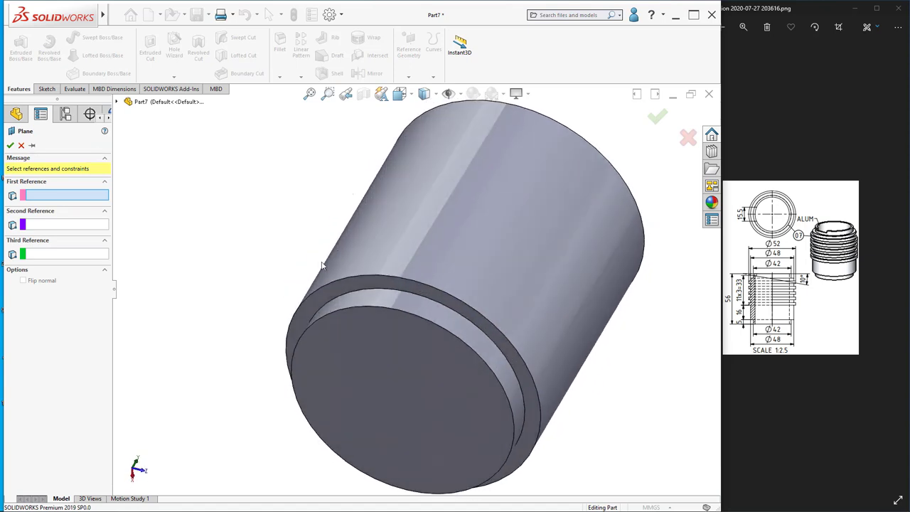
{"action": "left_click", "coordinate": [318, 303]}
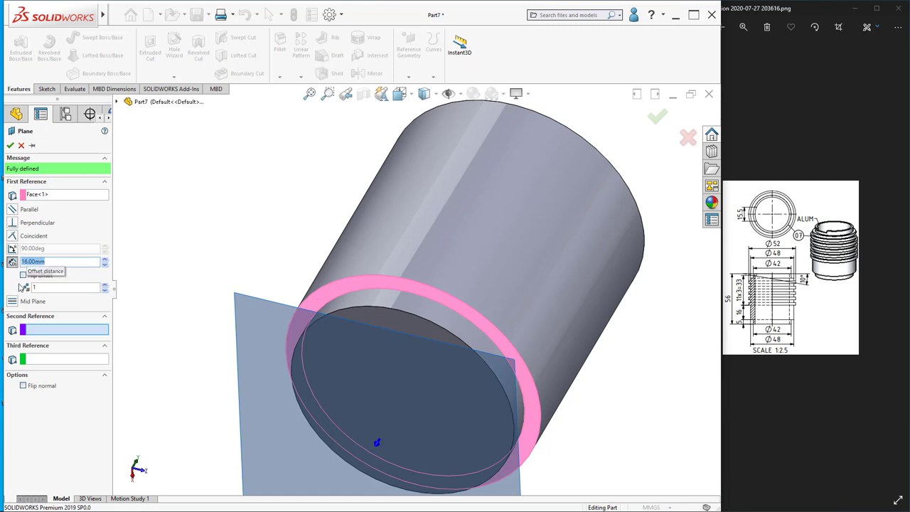
{"action": "left_click", "coordinate": [22, 275]}
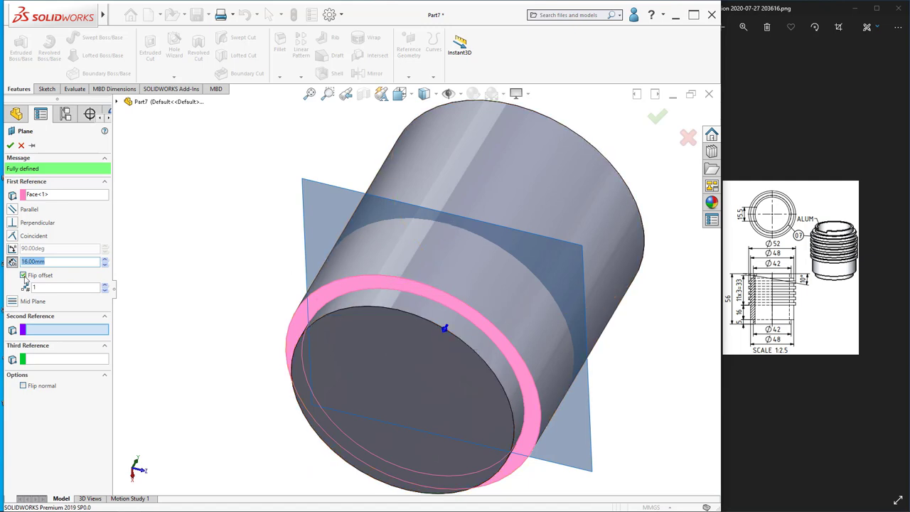
{"action": "type", "text": "16"}
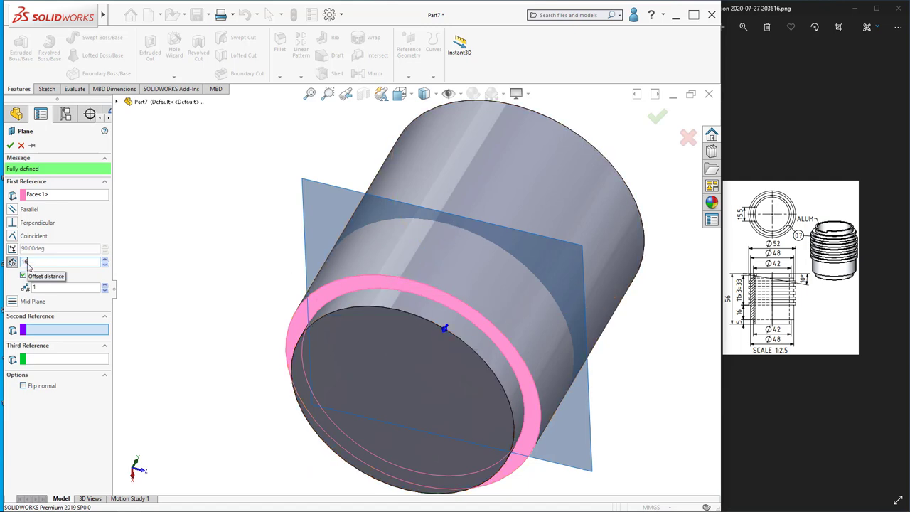
{"action": "left_click", "coordinate": [10, 145]}
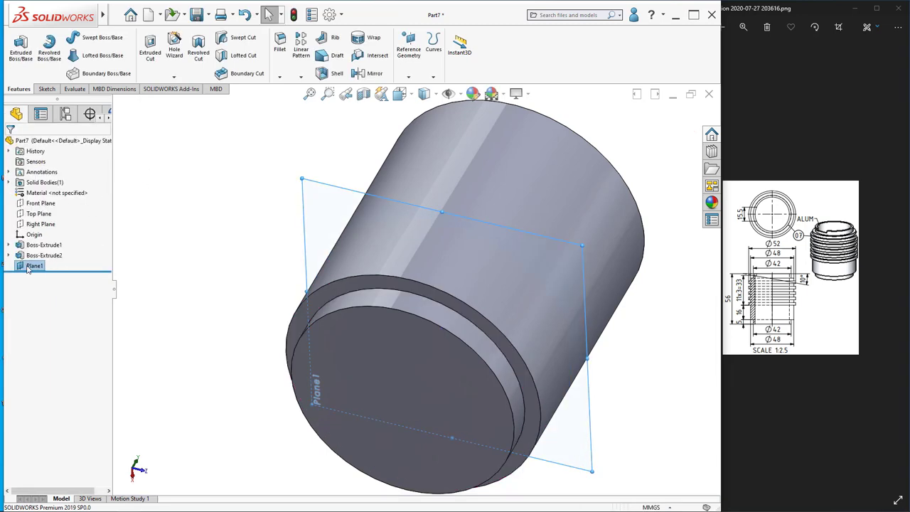
{"action": "right_click", "coordinate": [28, 269]}
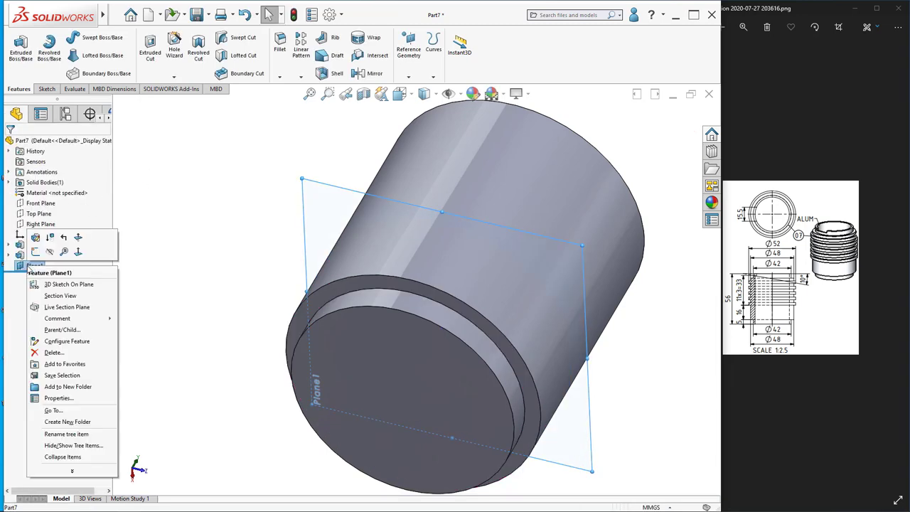
{"action": "left_click", "coordinate": [78, 251]}
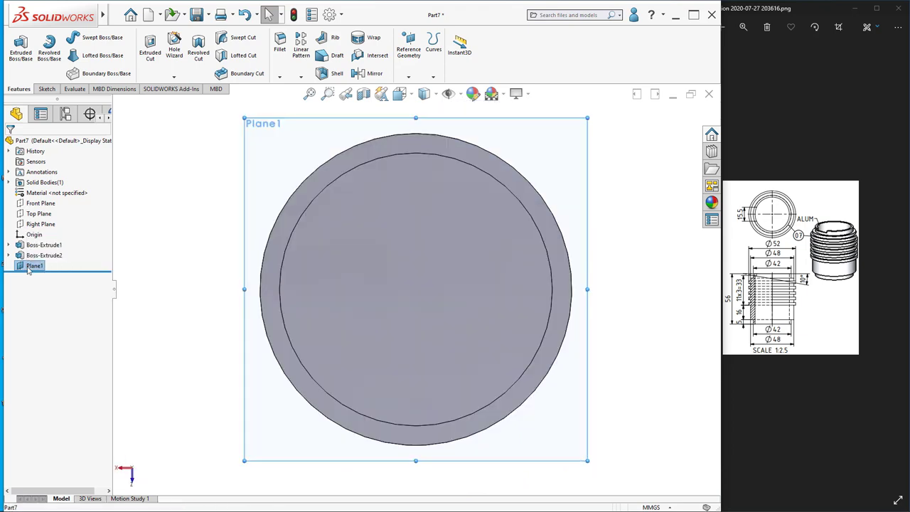
Sketch a 52 mm diameter circle centred on the origin on Plane1
{"action": "right_click", "coordinate": [29, 268]}
{"action": "left_click", "coordinate": [38, 254]}
{"action": "left_click", "coordinate": [94, 38]}
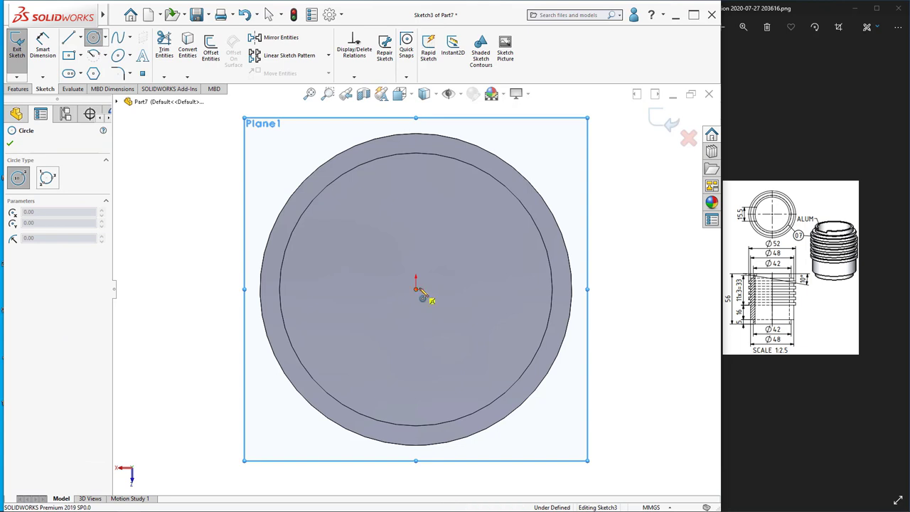
{"action": "left_click", "coordinate": [417, 289]}
{"action": "left_click", "coordinate": [609, 224]}
{"action": "key", "text": "Escape"}
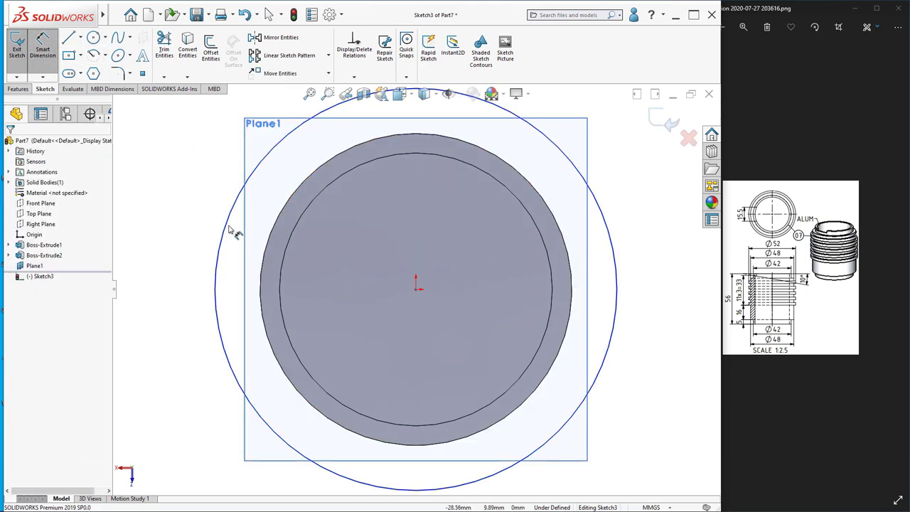
{"action": "left_click", "coordinate": [225, 233]}
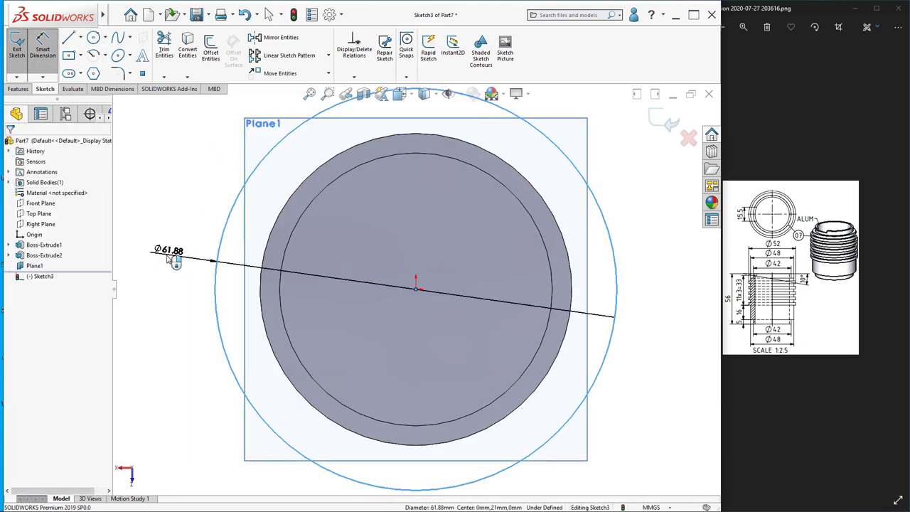
{"action": "left_click", "coordinate": [168, 260]}
{"action": "type", "text": "52"}
{"action": "key", "text": "Return"}
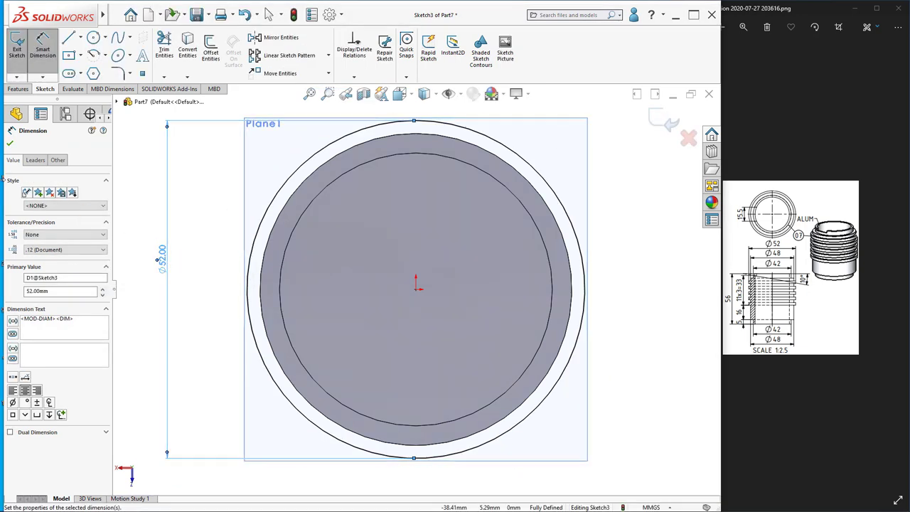
{"action": "left_click", "coordinate": [10, 144]}
{"action": "key", "text": "Escape"}
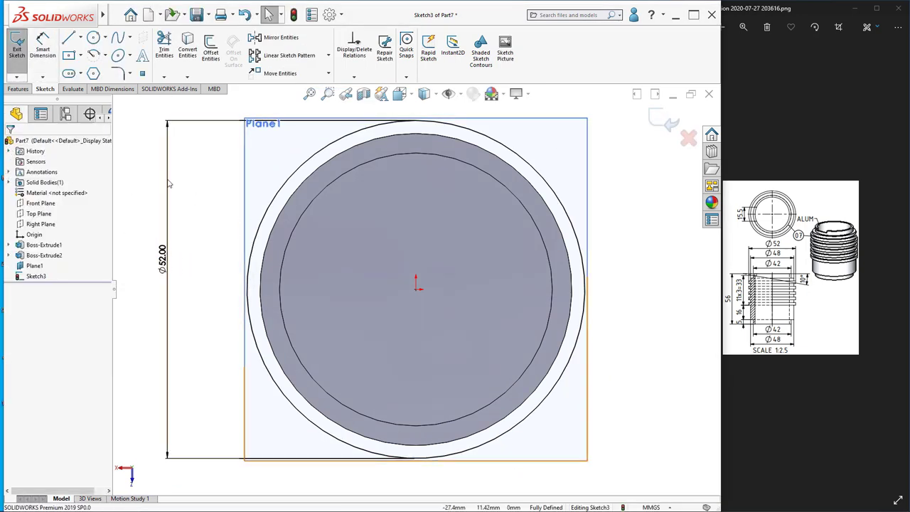
Extrude the Ø52 circle 3 mm in the reversed direction to form a ring
{"action": "left_click", "coordinate": [26, 89]}
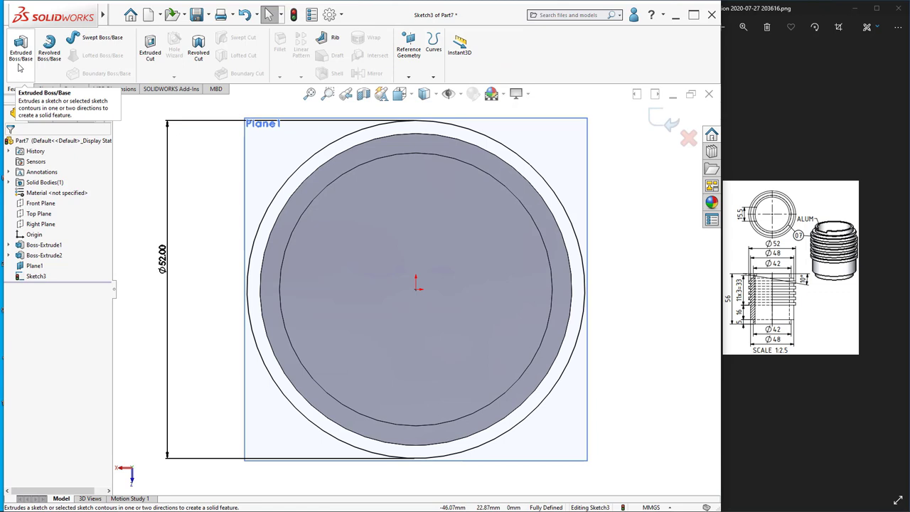
{"action": "left_click", "coordinate": [20, 64]}
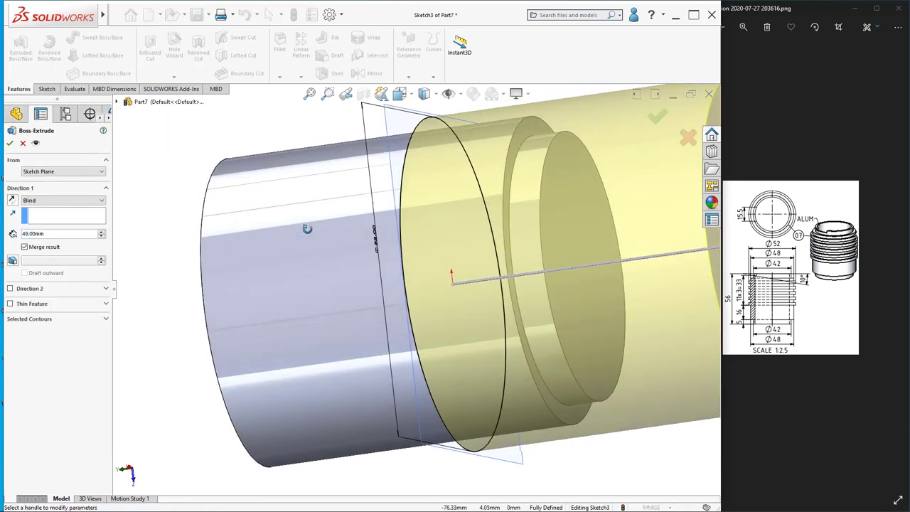
{"action": "left_click", "coordinate": [12, 200]}
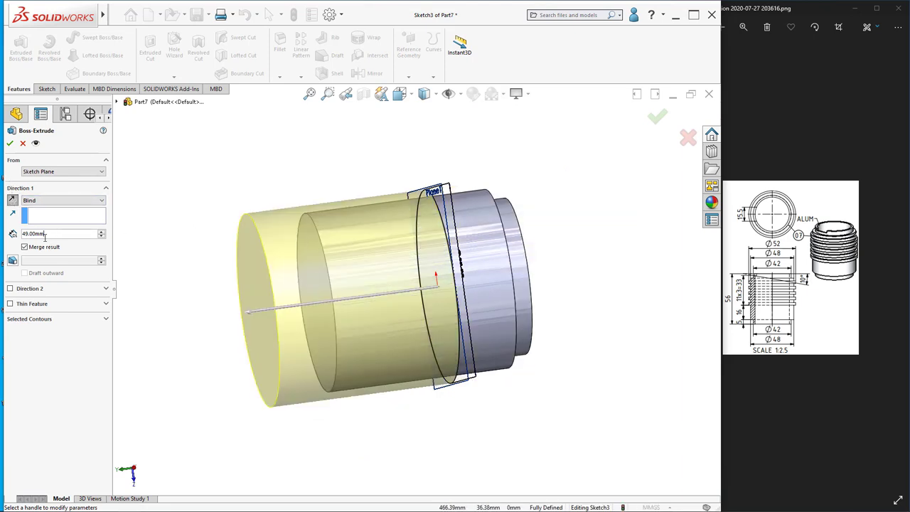
{"action": "type", "text": "3"}
{"action": "key", "text": "Return"}
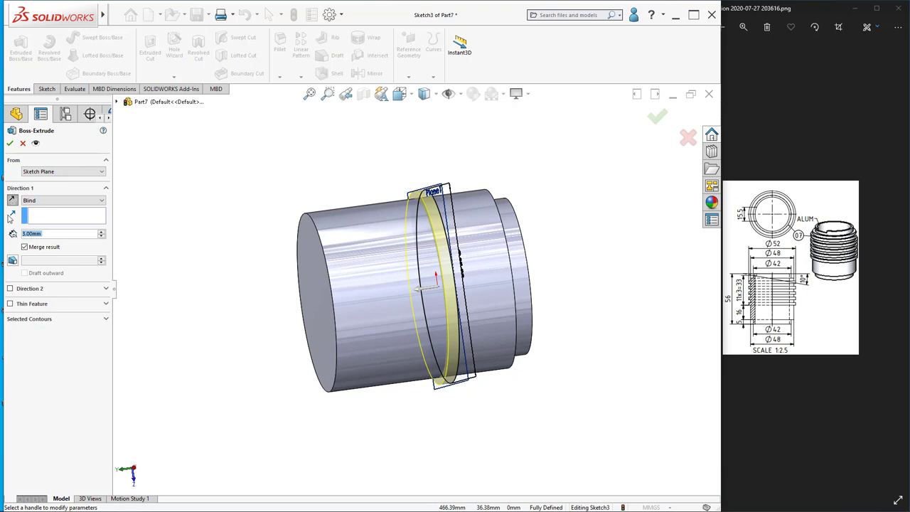
{"action": "left_click", "coordinate": [10, 145]}
{"action": "middle_click_drag", "start_coordinate": [369, 234], "coordinate": [407, 290]}
Start a linear pattern of the ring along the cylinder's temporary axis
{"action": "left_click", "coordinate": [299, 60]}
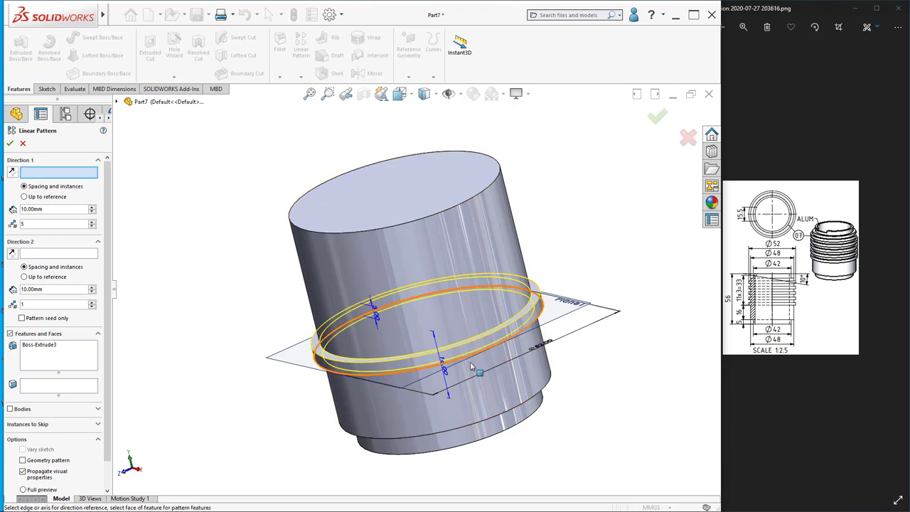
{"action": "left_click", "coordinate": [461, 95]}
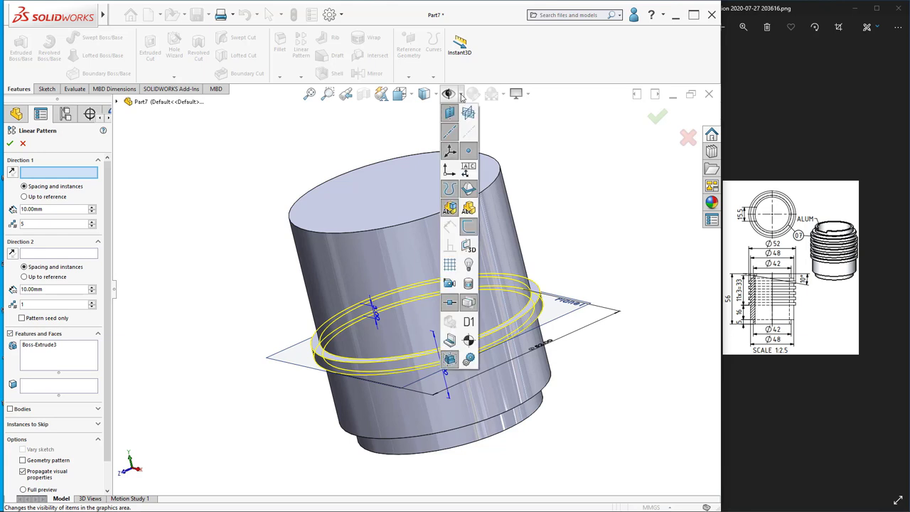
{"action": "left_click", "coordinate": [470, 133]}
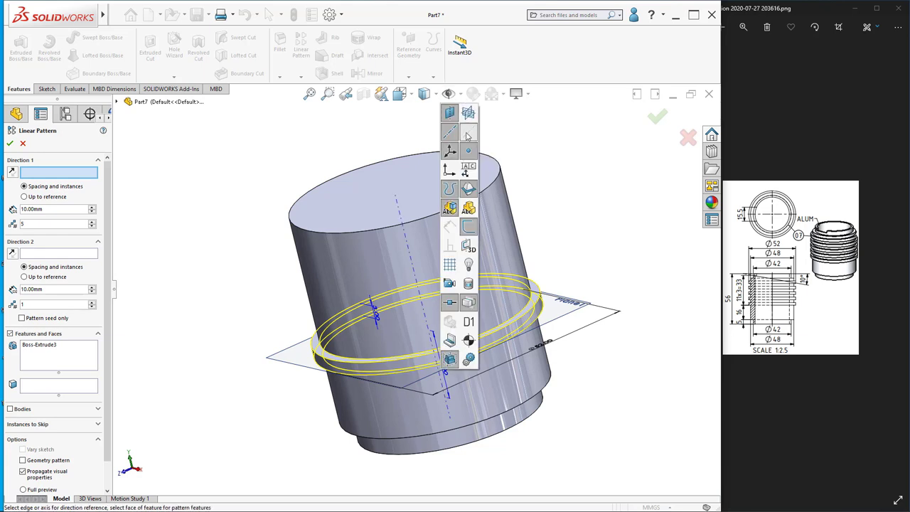
{"action": "scroll", "coordinate": [401, 238], "scroll_direction": "down", "scroll_amount": 2}
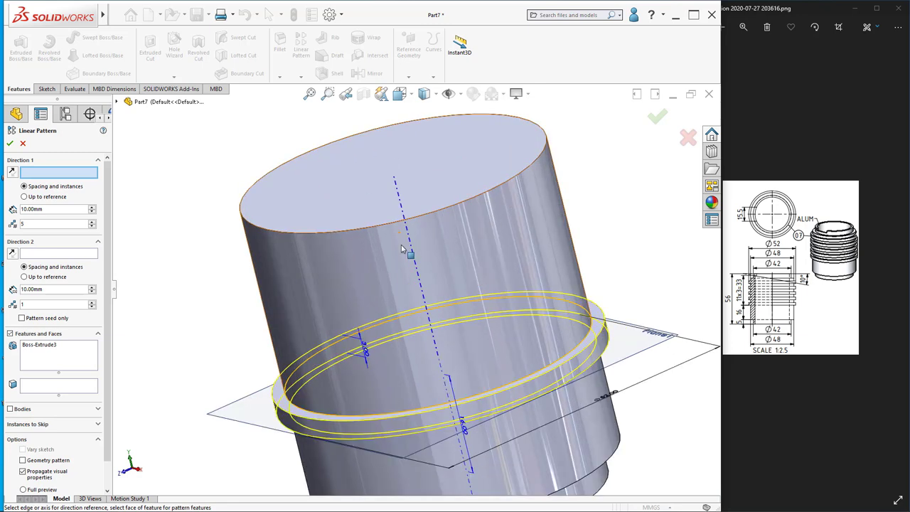
{"action": "middle_click_drag", "start_coordinate": [402, 242], "coordinate": [406, 258]}
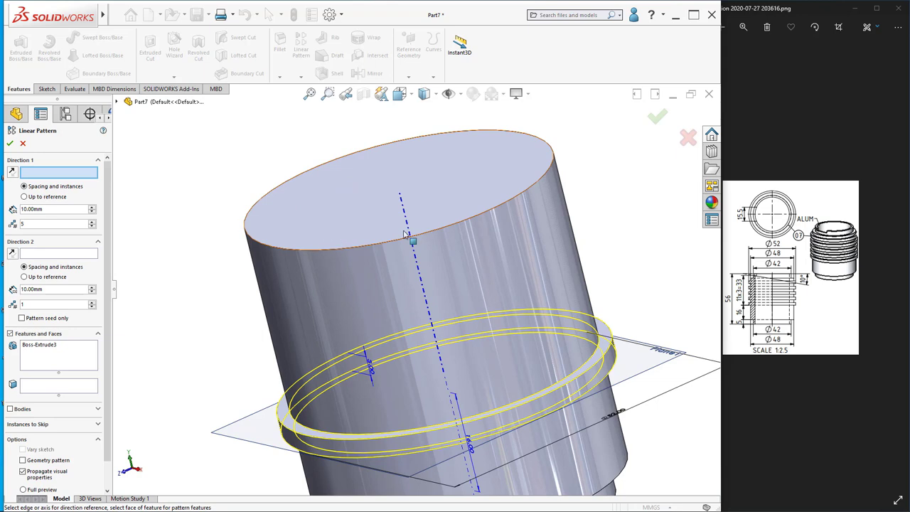
{"action": "left_click", "coordinate": [410, 237]}
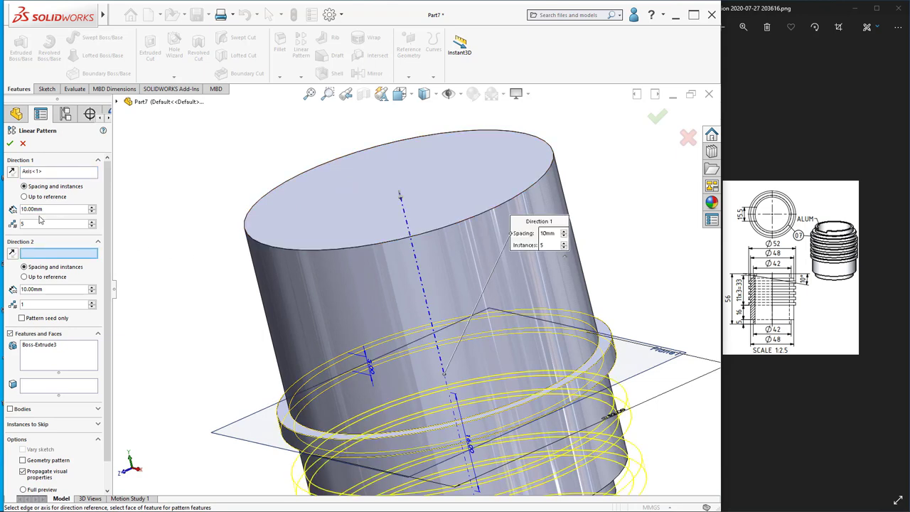
Set the pattern spacing to 6 mm, reverse it up the cylinder, and accept
{"action": "double_click", "coordinate": [32, 209]}
{"action": "type", "text": "6"}
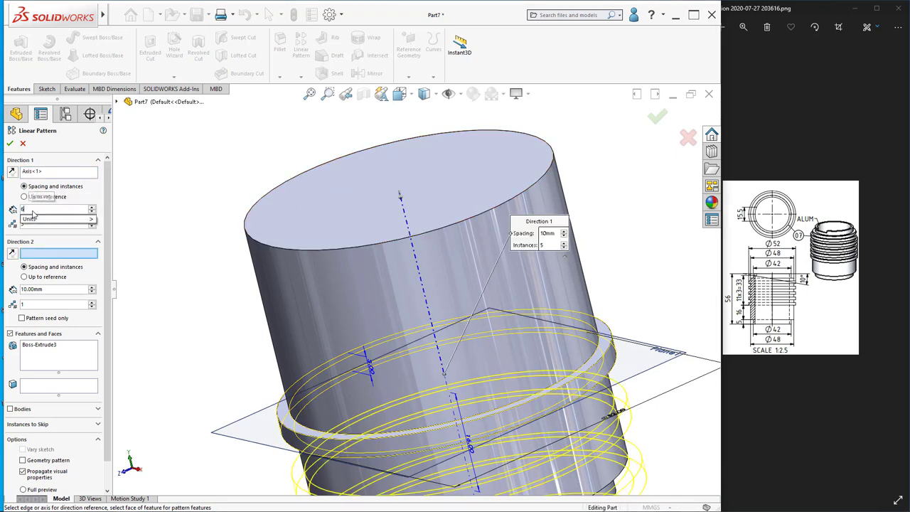
{"action": "key", "text": "Return"}
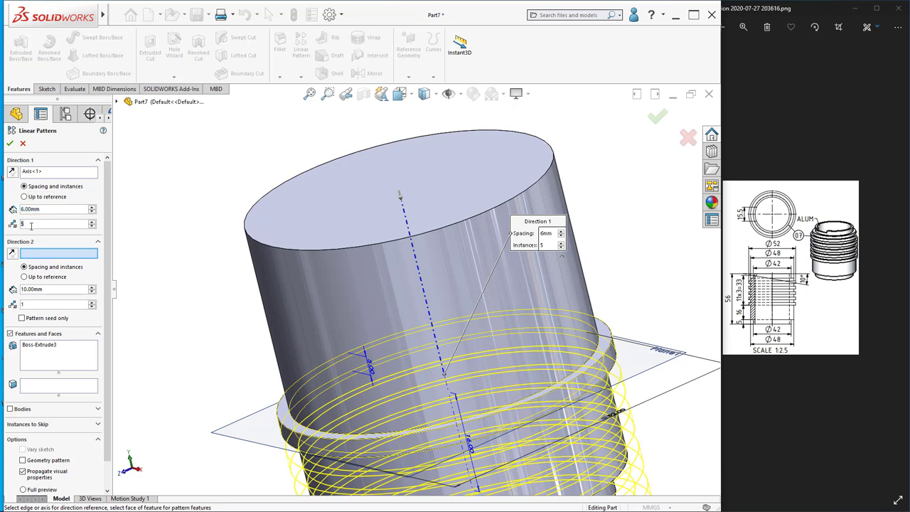
{"action": "type", "text": "6"}
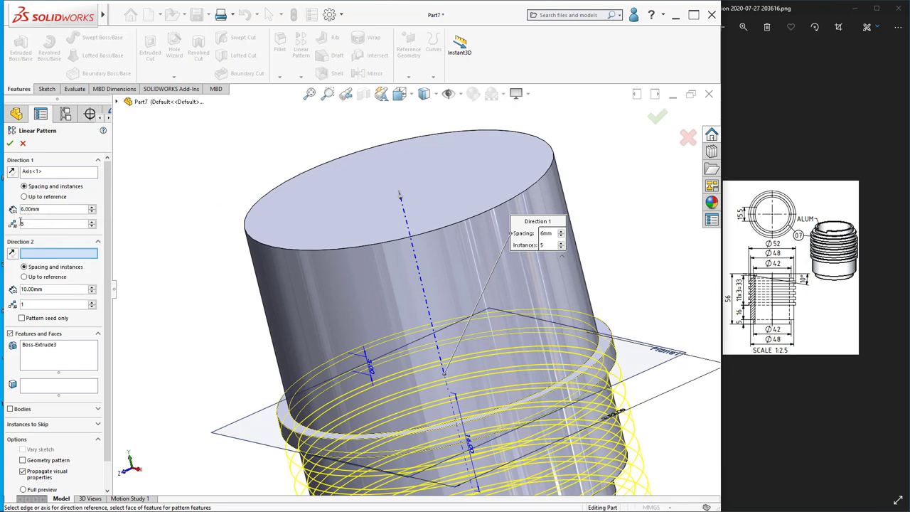
{"action": "scroll", "coordinate": [436, 311], "scroll_direction": "up", "scroll_amount": 3}
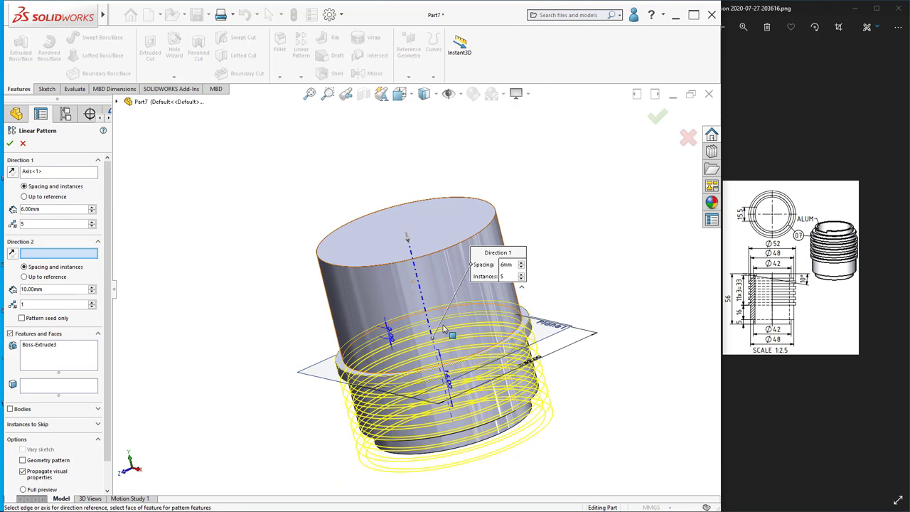
{"action": "left_click", "coordinate": [13, 173]}
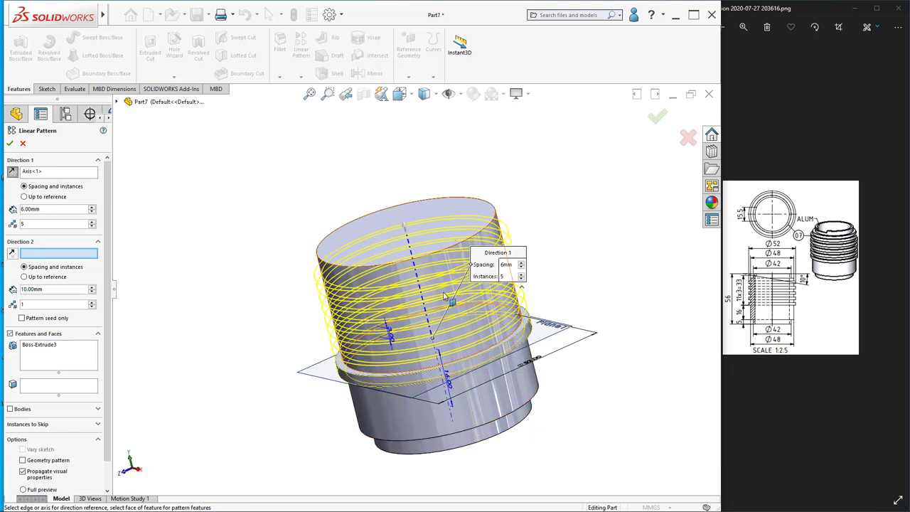
{"action": "left_click", "coordinate": [10, 144]}
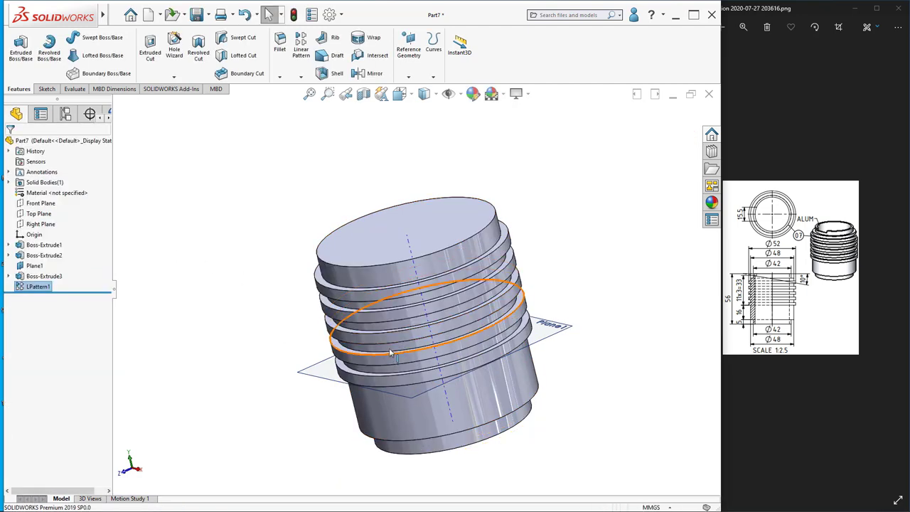
Hide Plane1 and turn off the temporary axes display
{"action": "key", "text": "f"}
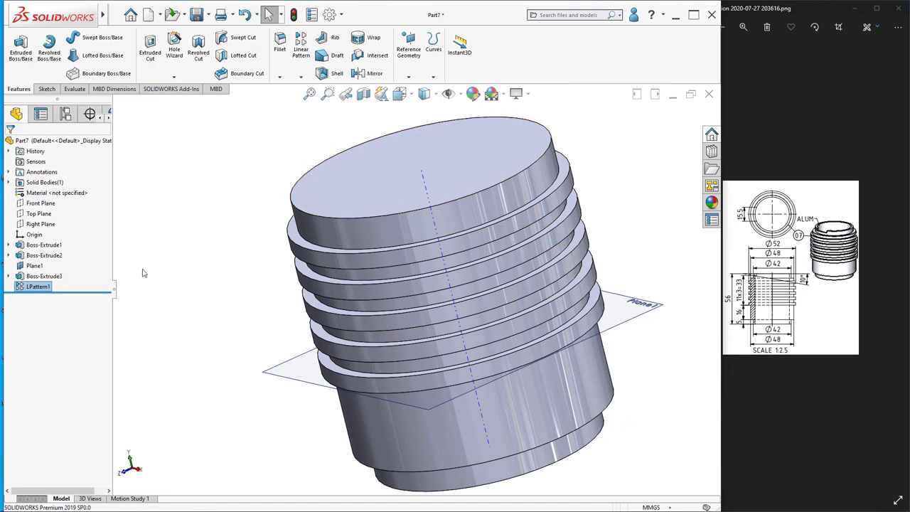
{"action": "right_click", "coordinate": [36, 265]}
{"action": "left_click", "coordinate": [63, 250]}
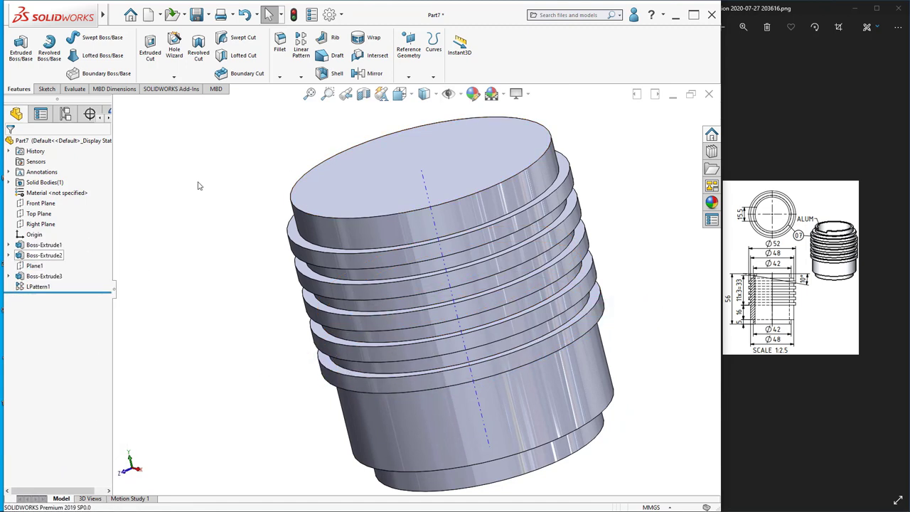
{"action": "left_click", "coordinate": [461, 94]}
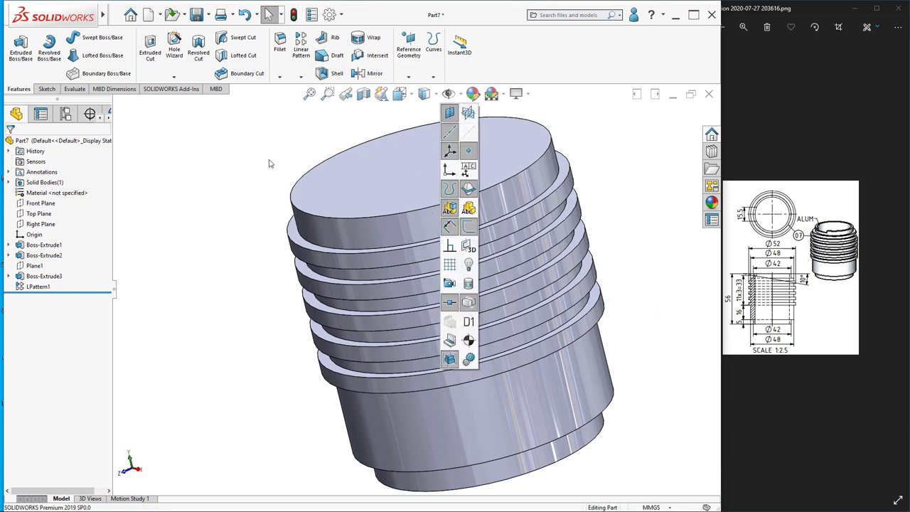
{"action": "scroll", "coordinate": [330, 176], "scroll_direction": "up", "scroll_amount": 3}
{"action": "scroll", "coordinate": [403, 277], "scroll_direction": "down", "scroll_amount": 3}
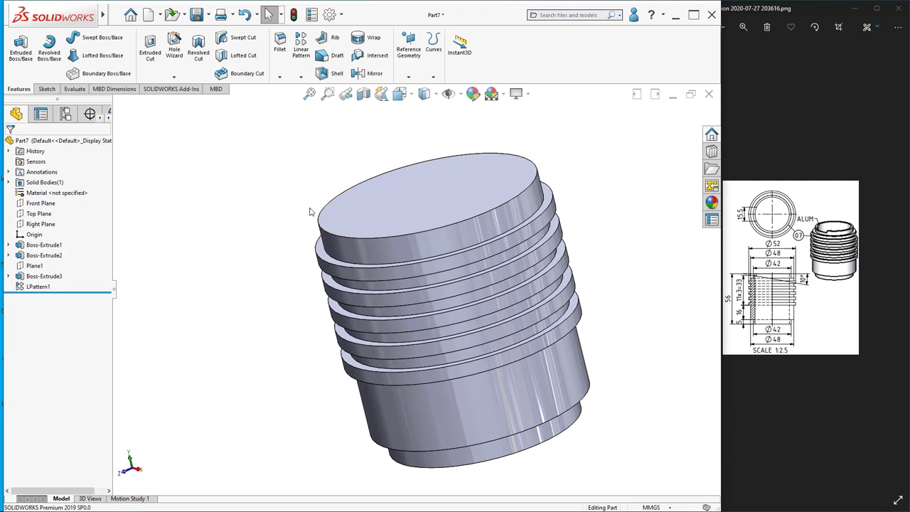
{"action": "right_click", "coordinate": [421, 199]}
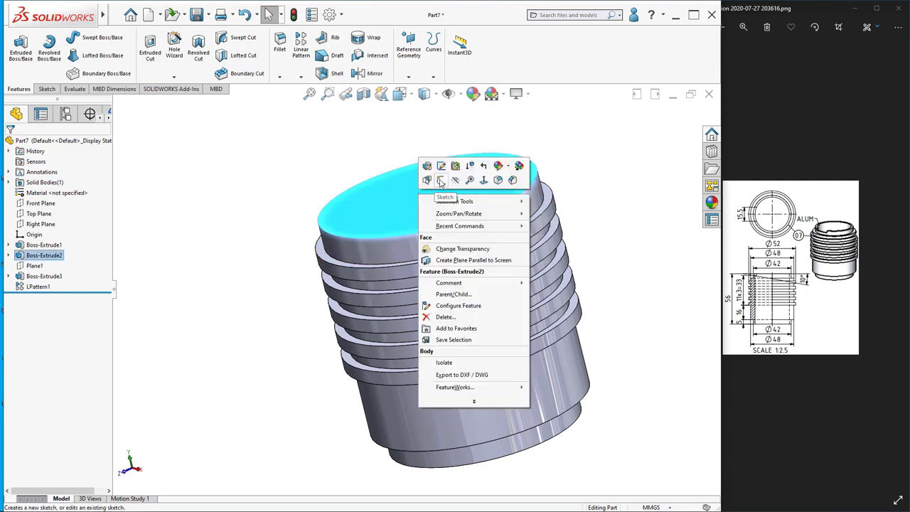
Start a sketch on the cylinder's top face and view it face-on
{"action": "left_click", "coordinate": [441, 180]}
{"action": "key", "text": "c"}
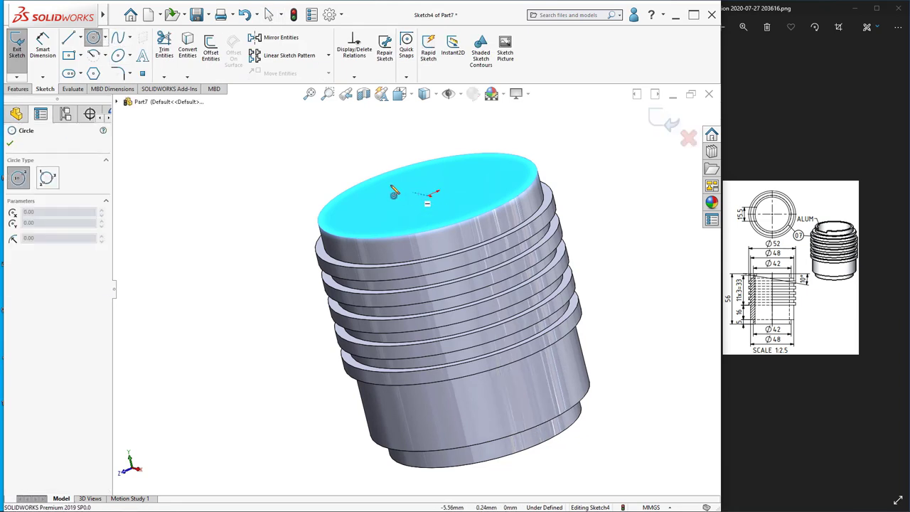
{"action": "left_click", "coordinate": [94, 37]}
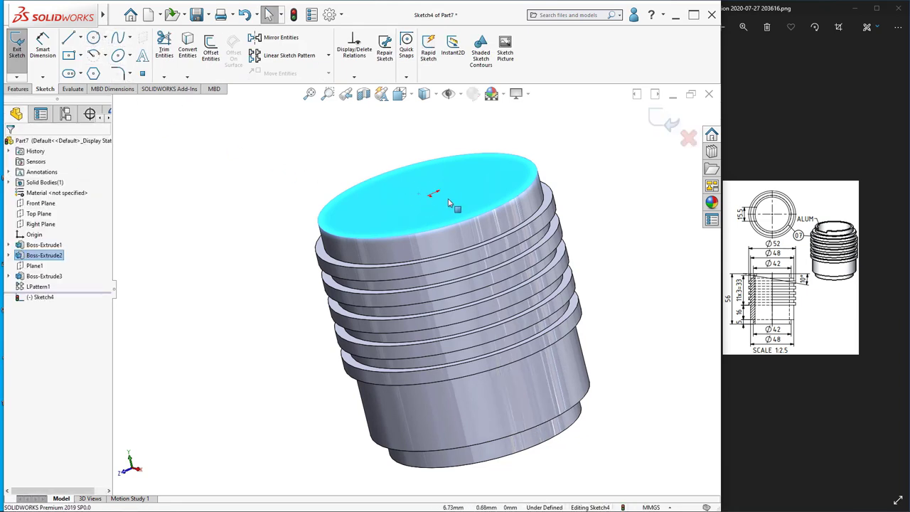
{"action": "right_click", "coordinate": [449, 203]}
{"action": "left_click", "coordinate": [437, 179]}
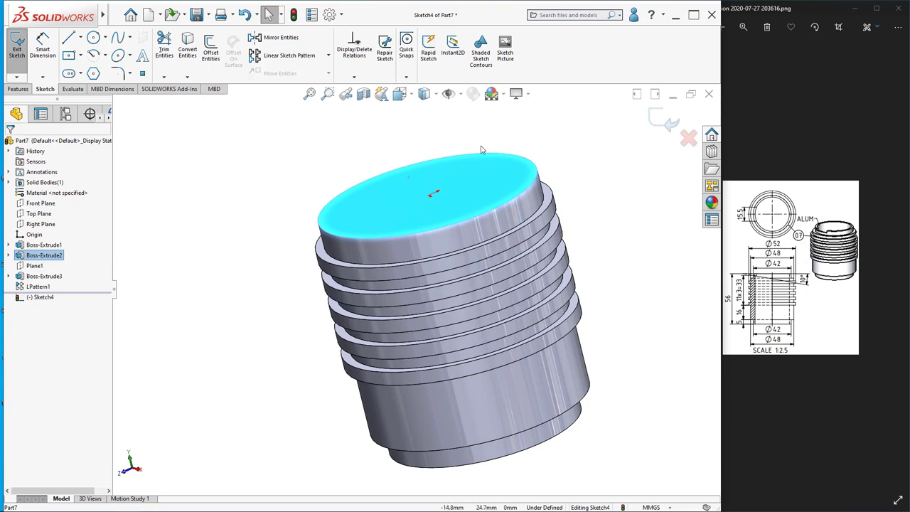
{"action": "key", "text": "ctrl+8"}
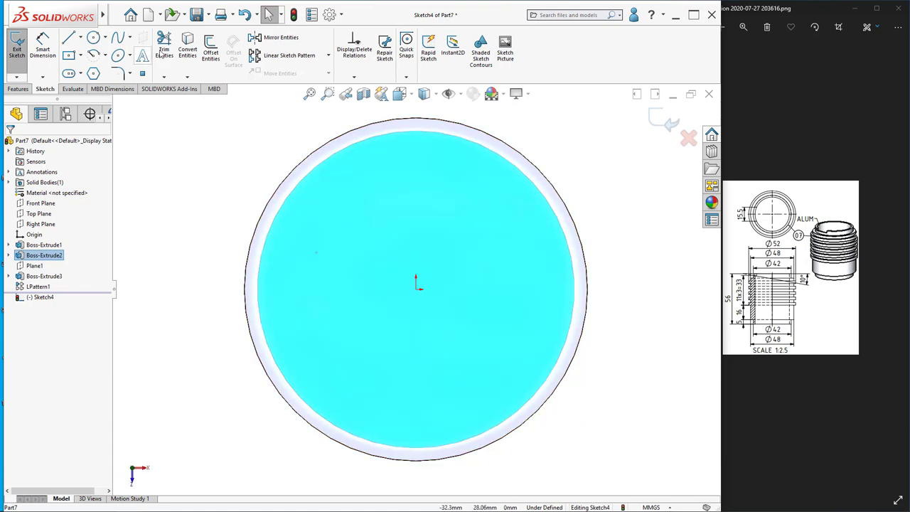
Draw a circle at the origin and dimension it to 42 mm diameter
{"action": "left_click", "coordinate": [93, 39]}
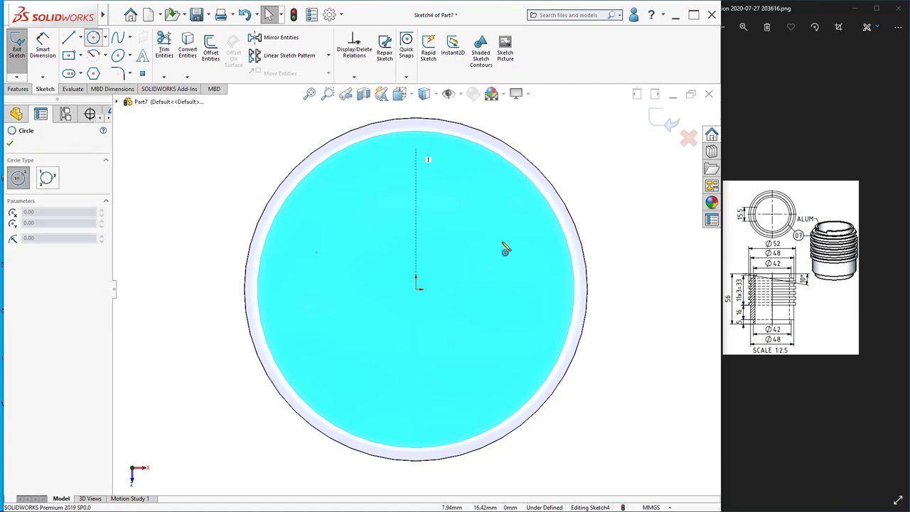
{"action": "left_click", "coordinate": [418, 290]}
{"action": "left_click", "coordinate": [527, 225]}
{"action": "key", "text": "d"}
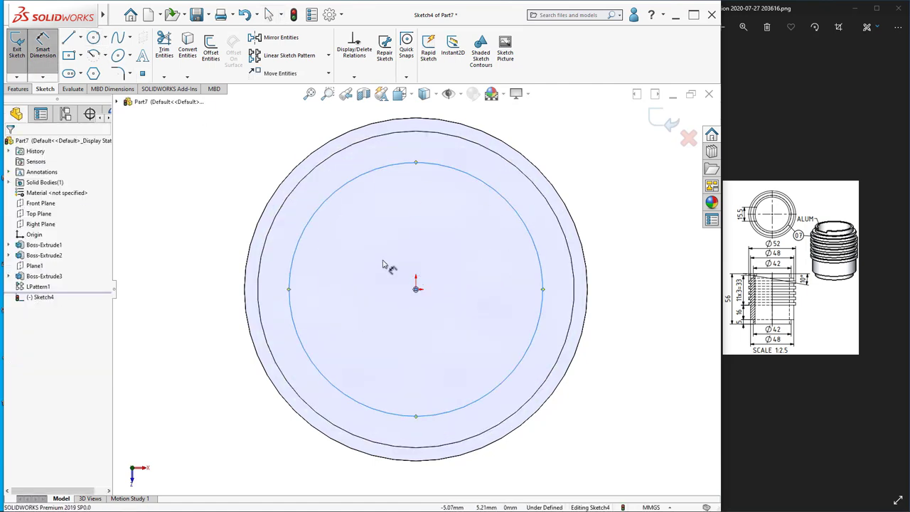
{"action": "left_click", "coordinate": [288, 286]}
{"action": "left_click", "coordinate": [174, 278]}
{"action": "type", "text": "42"}
{"action": "key", "text": "Return"}
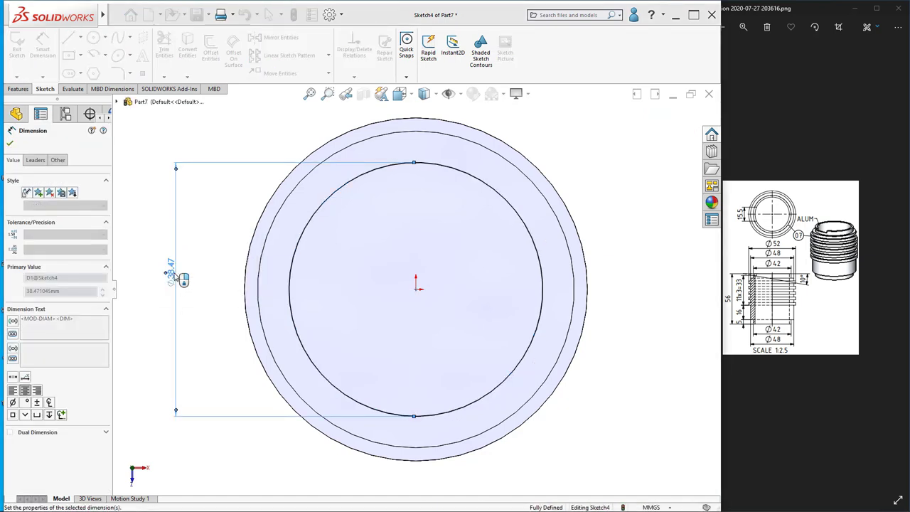
{"action": "scroll", "coordinate": [402, 326], "scroll_direction": "down", "scroll_amount": 2}
{"action": "mouse_move", "coordinate": [402, 325]}
{"action": "middle_mouse_down"}
{"action": "mouse_move", "coordinate": [406, 244]}
{"action": "mouse_move", "coordinate": [439, 186]}
{"action": "middle_mouse_up"}
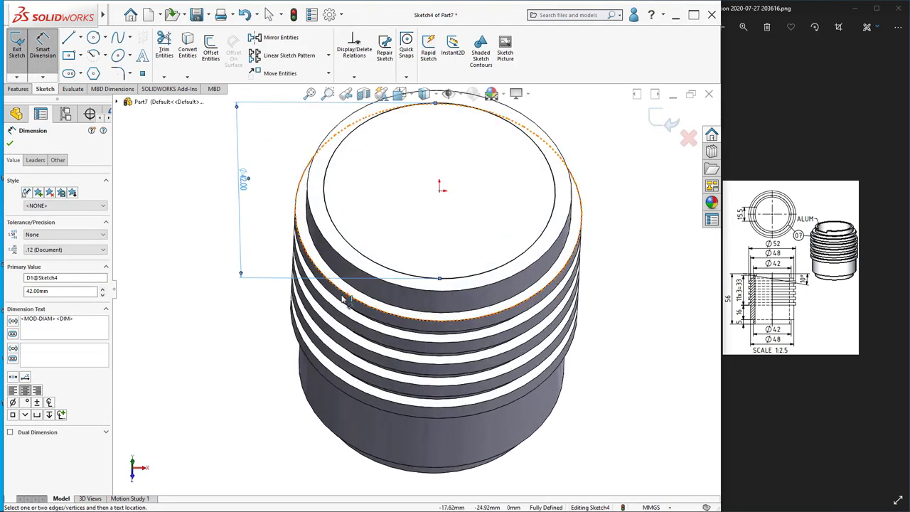
{"action": "scroll", "coordinate": [366, 266], "scroll_direction": "up", "scroll_amount": 5}
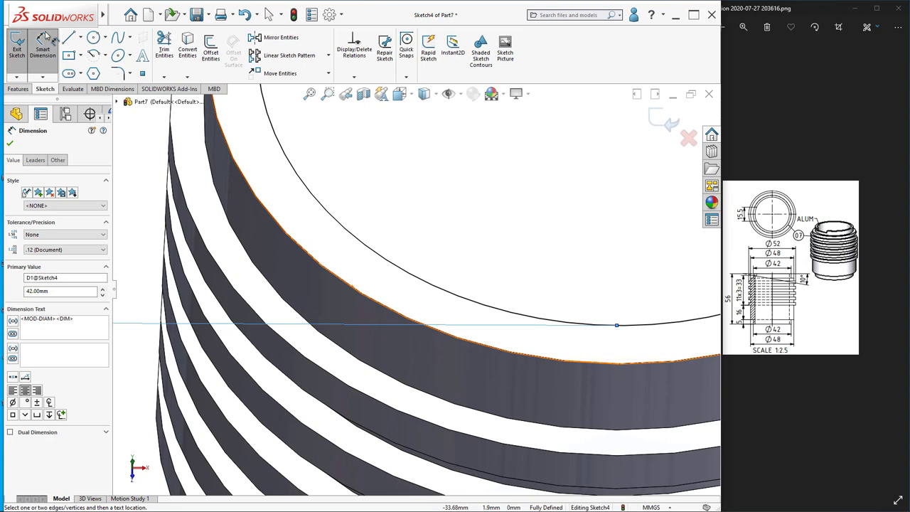
{"action": "key", "text": "Escape"}
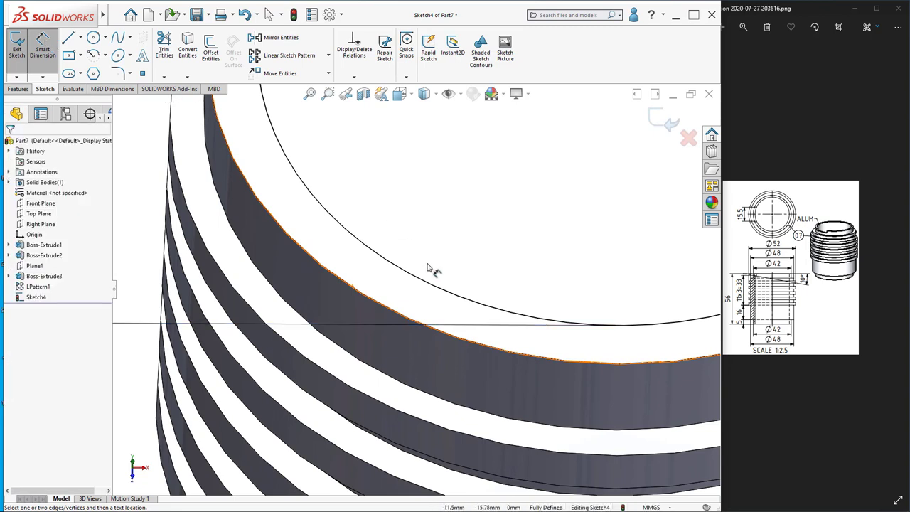
{"action": "key", "text": "Escape"}
Convert the Ø48 outer top edge into the sketch
{"action": "left_click", "coordinate": [358, 297]}
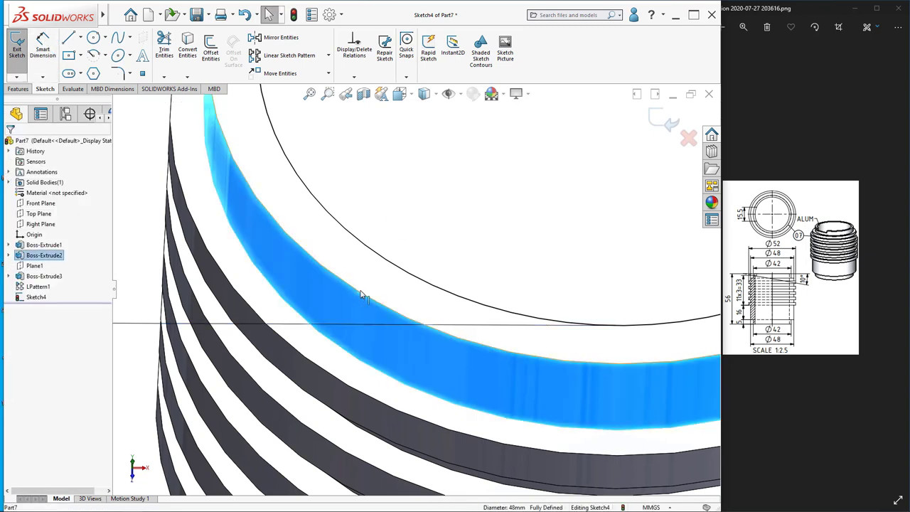
{"action": "left_click", "coordinate": [360, 293]}
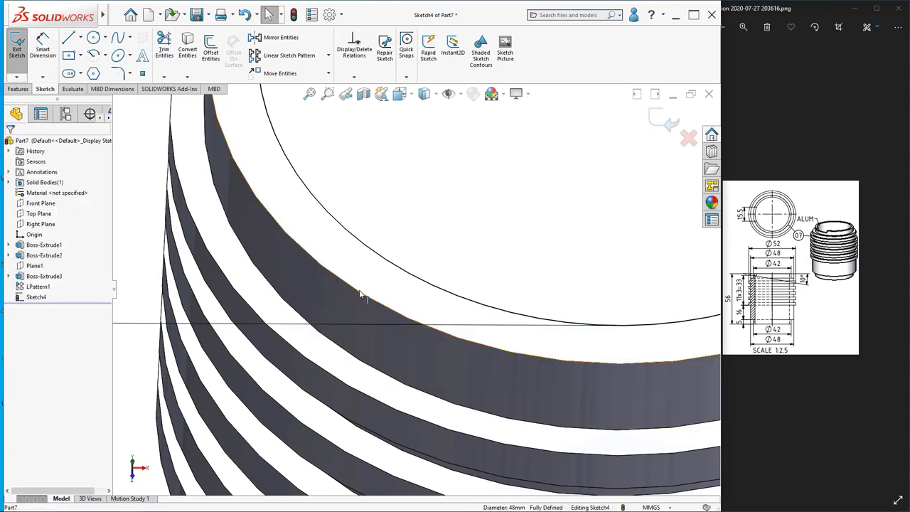
{"action": "left_click", "coordinate": [187, 53]}
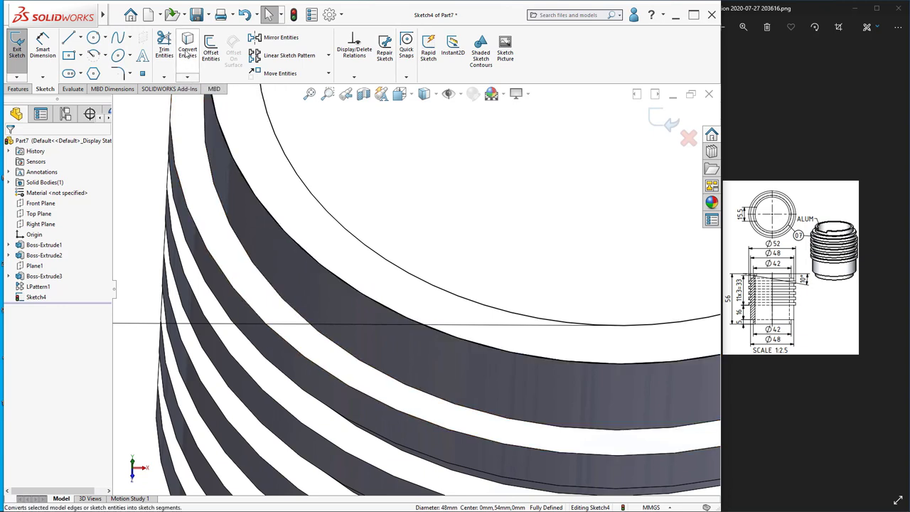
{"action": "left_click", "coordinate": [18, 89]}
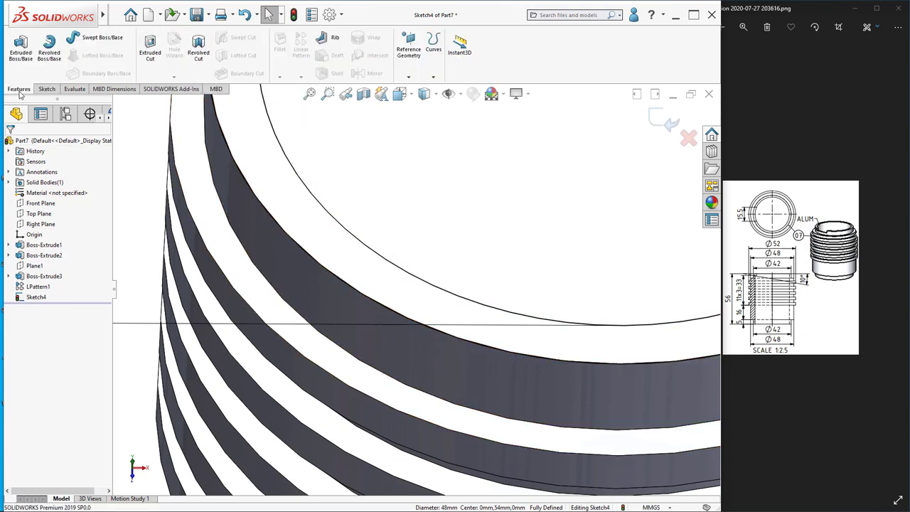
Cut the ring between Ø42 and Ø48 with a 3 mm blind Extruded Cut
{"action": "left_click", "coordinate": [151, 51]}
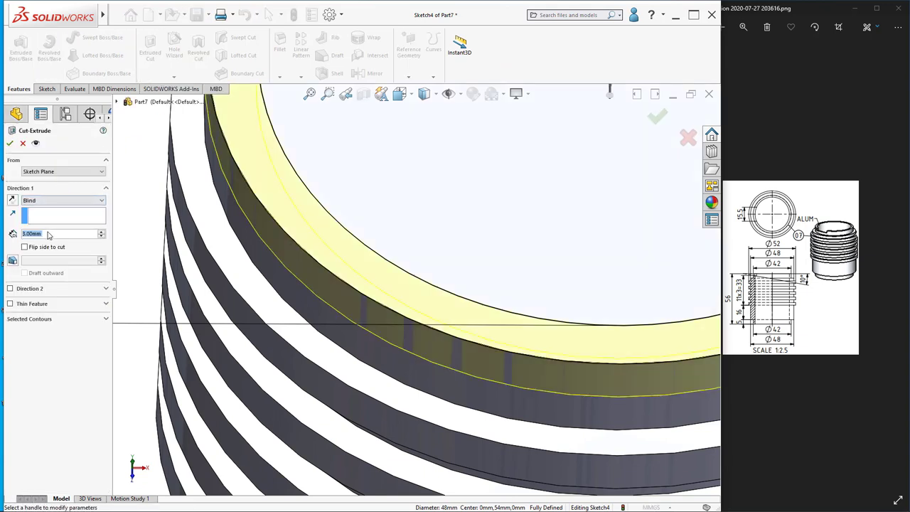
{"action": "left_click", "coordinate": [32, 235]}
{"action": "left_click", "coordinate": [9, 145]}
{"action": "scroll", "coordinate": [393, 291], "scroll_direction": "up", "scroll_amount": 3}
{"action": "scroll", "coordinate": [400, 301], "scroll_direction": "down", "scroll_amount": 3}
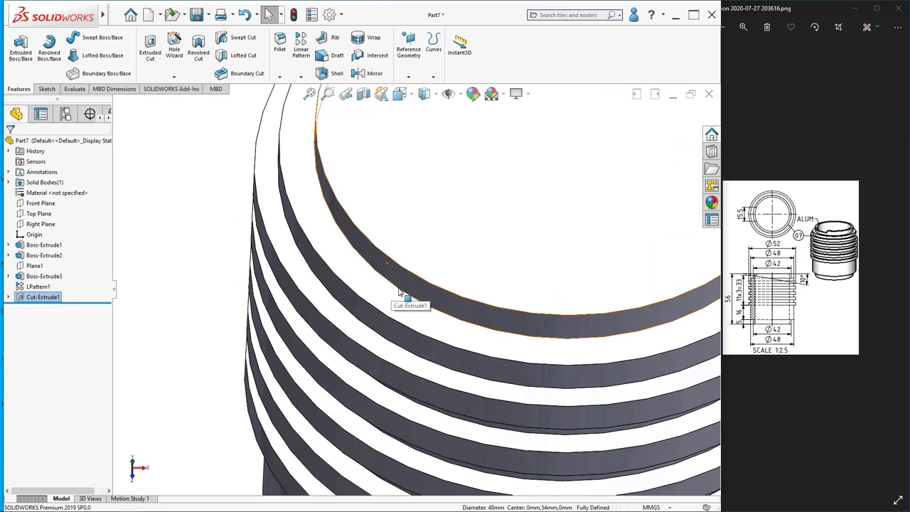
{"action": "scroll", "coordinate": [400, 293], "scroll_direction": "up", "scroll_amount": 3}
On the top face, sketch a circle centred at the origin and dimension its diameter to 38 mm
{"action": "right_click", "coordinate": [457, 190]}
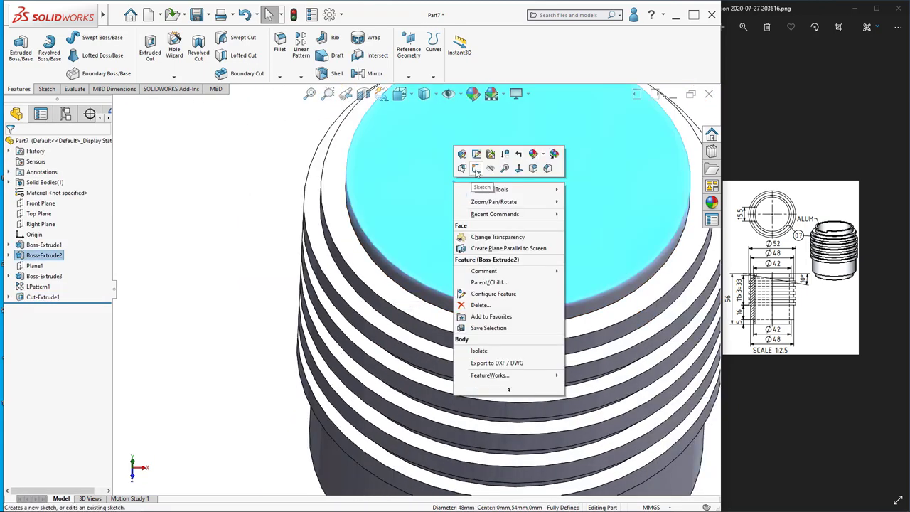
{"action": "left_click", "coordinate": [476, 169]}
{"action": "left_click", "coordinate": [93, 38]}
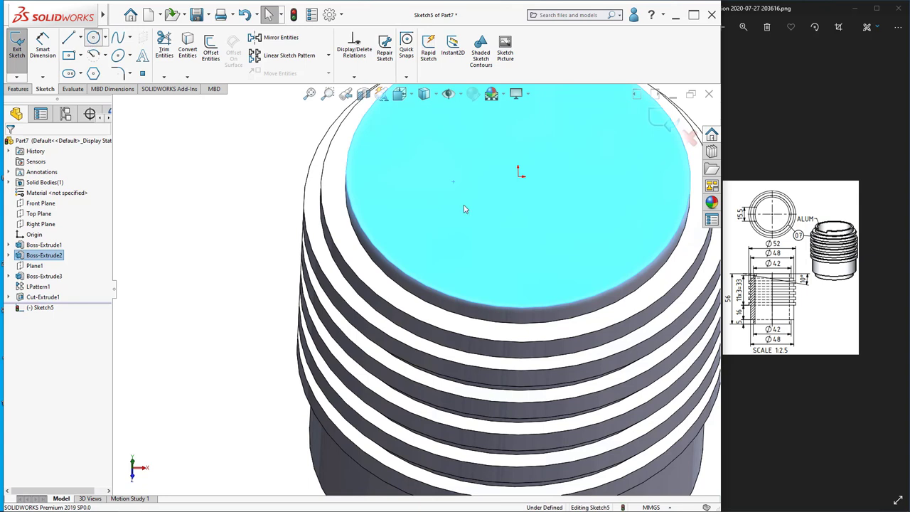
{"action": "left_click", "coordinate": [519, 175]}
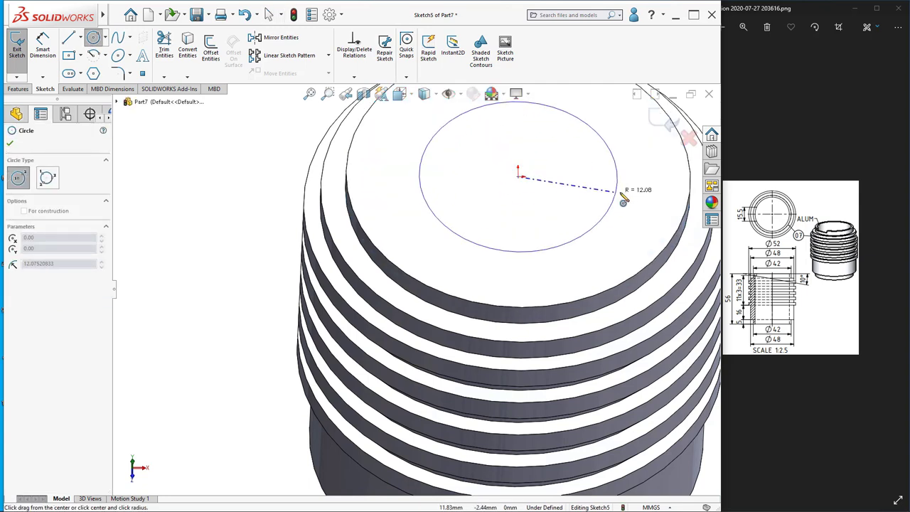
{"action": "left_click", "coordinate": [638, 183]}
{"action": "left_click", "coordinate": [39, 46]}
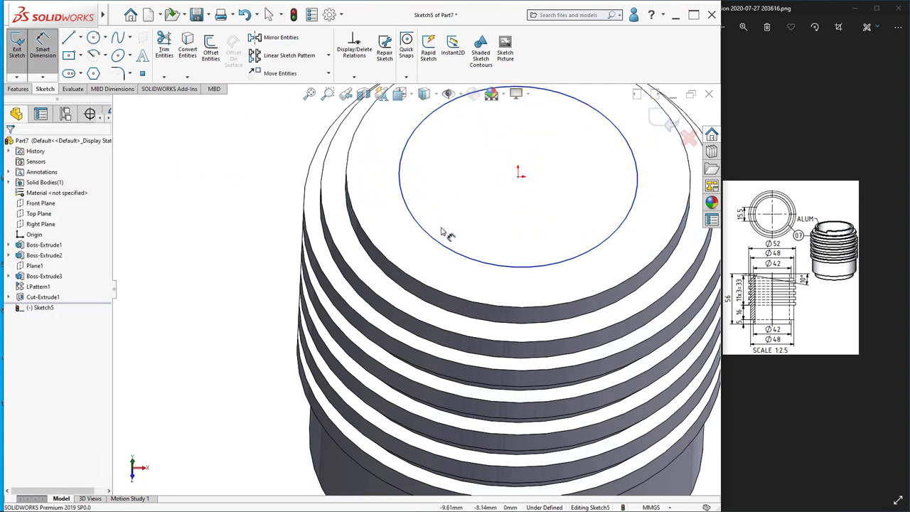
{"action": "left_click", "coordinate": [437, 249]}
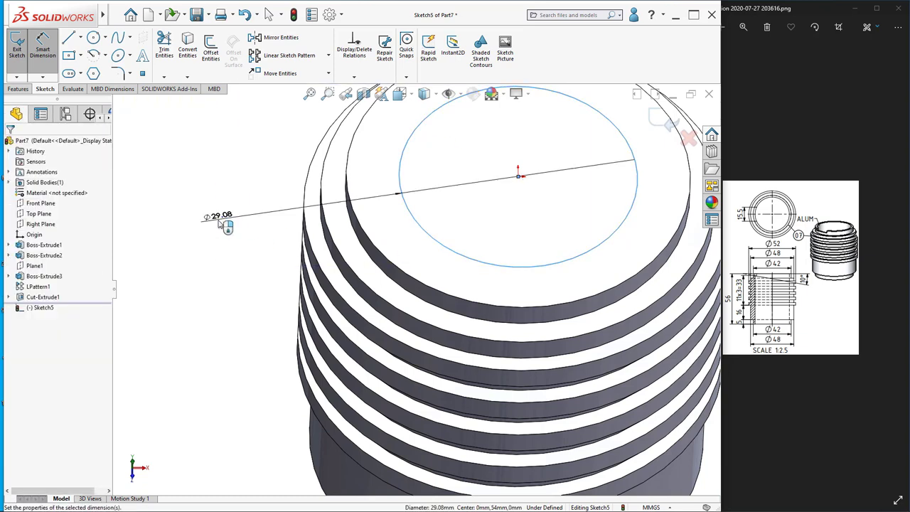
{"action": "left_click", "coordinate": [221, 225]}
{"action": "type", "text": "38"}
{"action": "key", "text": "Return"}
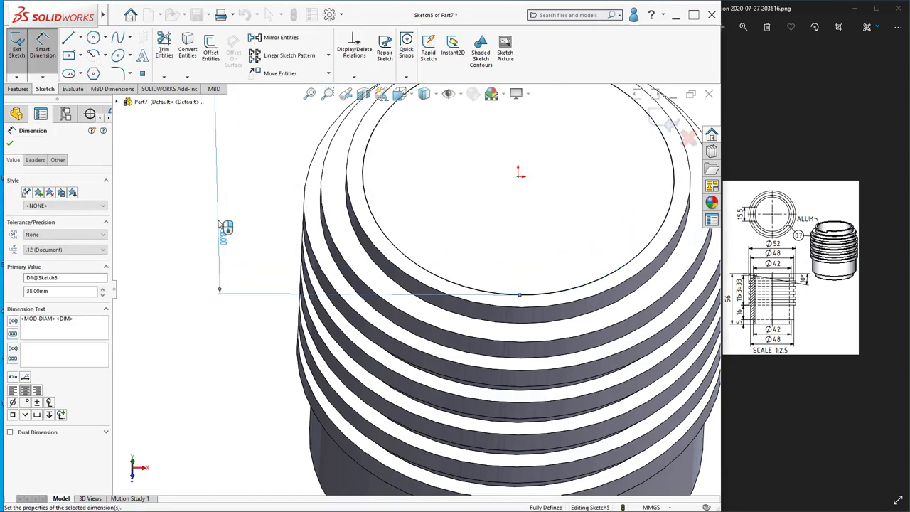
{"action": "left_click", "coordinate": [10, 145]}
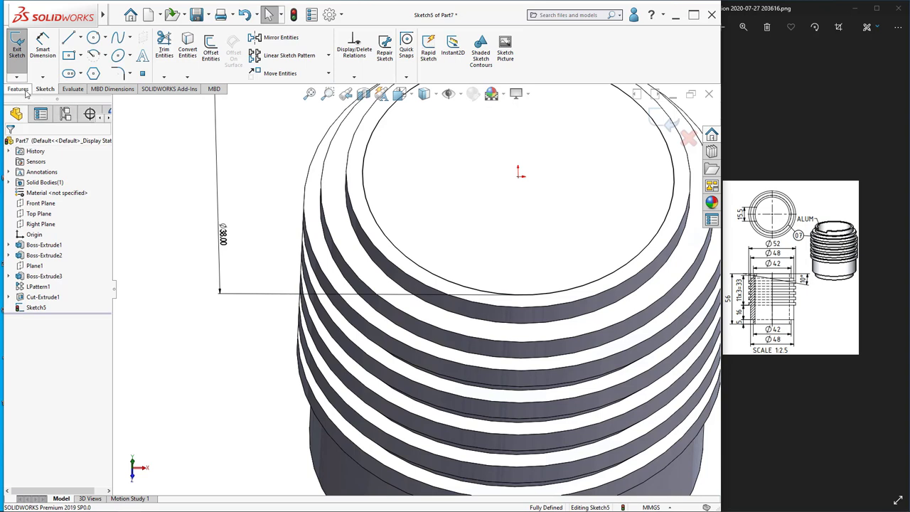
{"action": "left_click", "coordinate": [21, 90]}
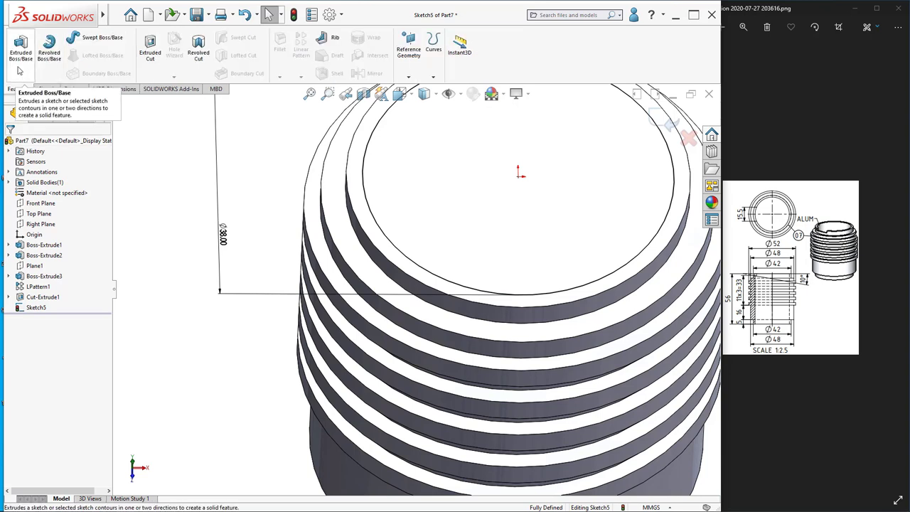
Extrude-cut the Ø38 circle Through All to bore out the part
{"action": "left_click", "coordinate": [150, 49]}
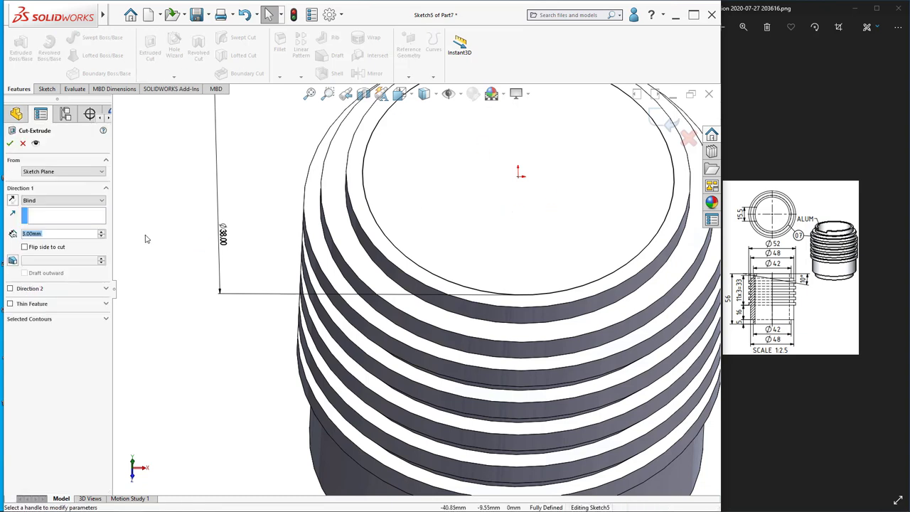
{"action": "left_click", "coordinate": [63, 201]}
{"action": "left_click", "coordinate": [50, 214]}
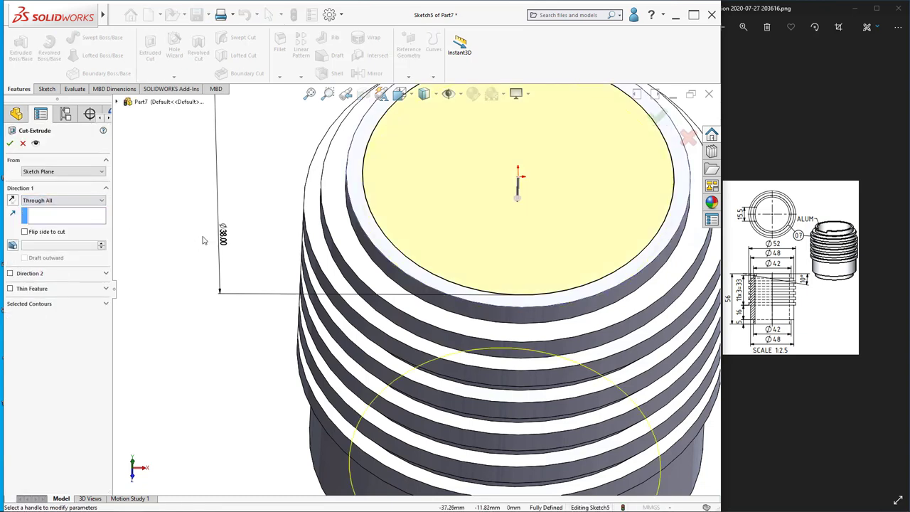
{"action": "left_click", "coordinate": [9, 142]}
{"action": "scroll", "coordinate": [445, 256], "scroll_direction": "up", "scroll_amount": 2}
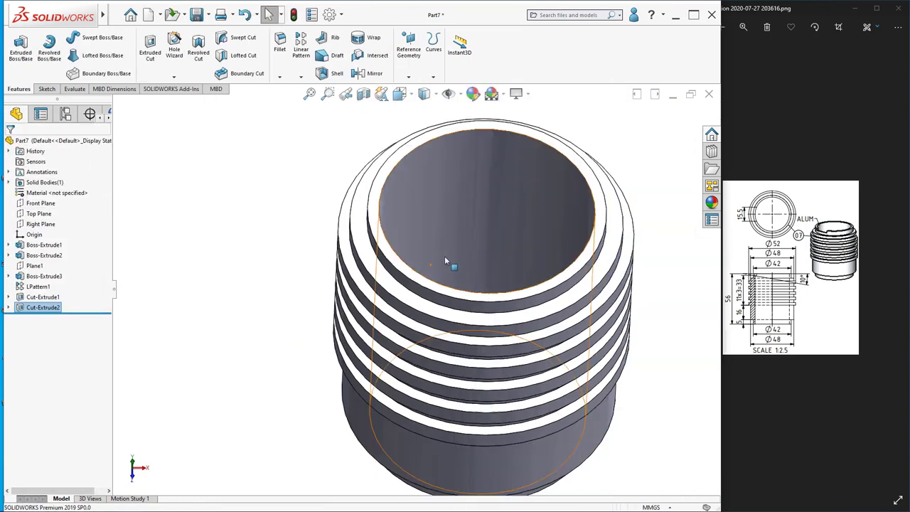
{"action": "scroll", "coordinate": [445, 256], "scroll_direction": "down", "scroll_amount": 2}
{"action": "key", "text": "Escape"}
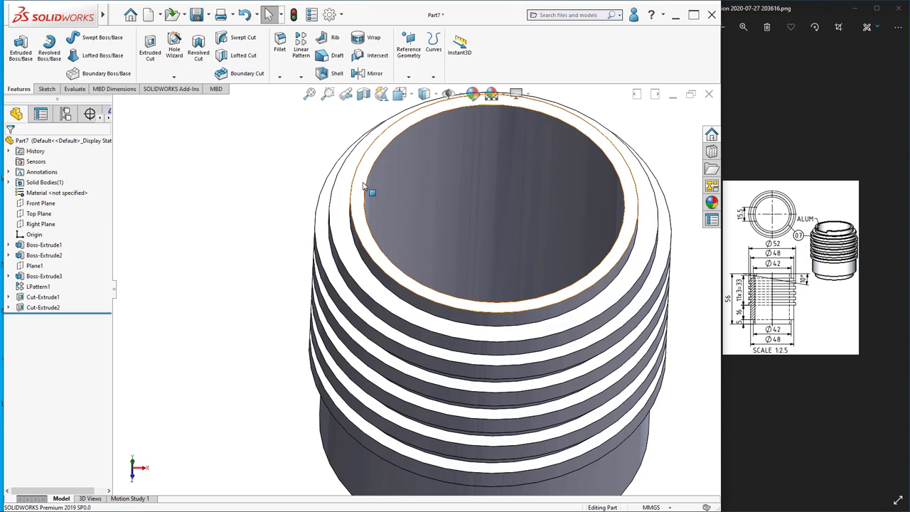
Start a sketch on the top ring face and convert its inner and outer circular edges
{"action": "right_click", "coordinate": [361, 182]}
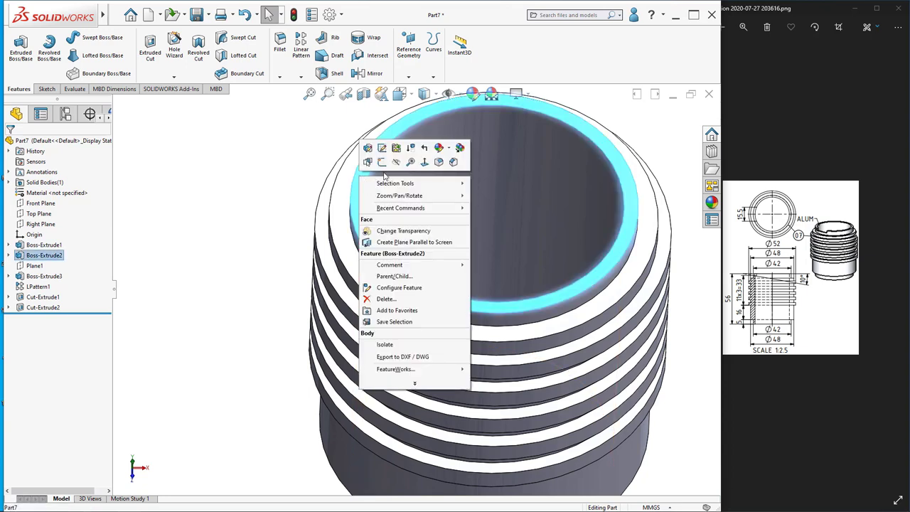
{"action": "left_click", "coordinate": [382, 162]}
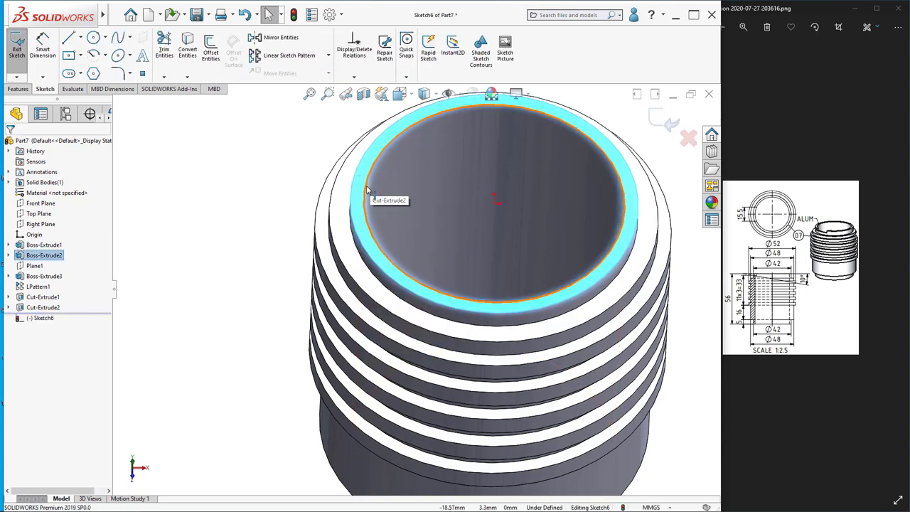
{"action": "left_click", "coordinate": [367, 190]}
{"action": "left_click", "coordinate": [351, 204], "text": "ctrl"}
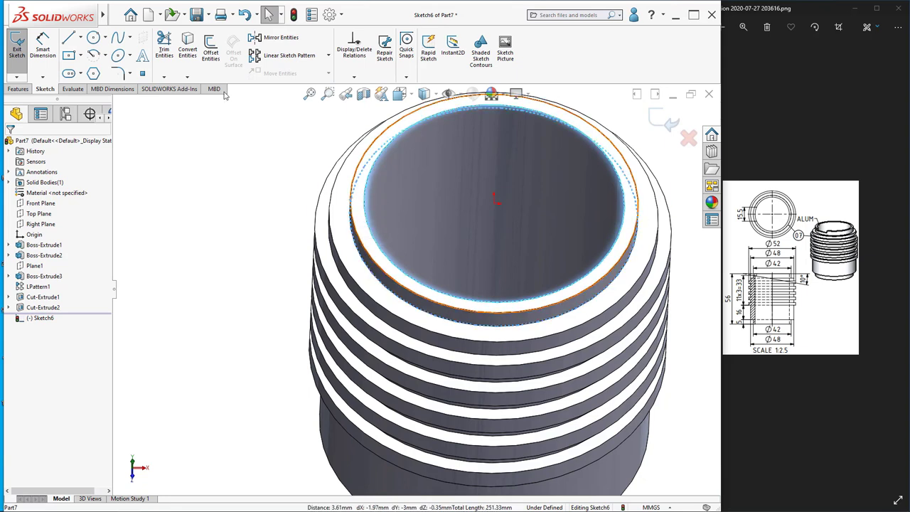
{"action": "left_click", "coordinate": [189, 52]}
{"action": "middle_click_drag", "start_coordinate": [413, 274], "coordinate": [417, 254]}
{"action": "scroll", "coordinate": [417, 254], "scroll_direction": "down", "scroll_amount": 2}
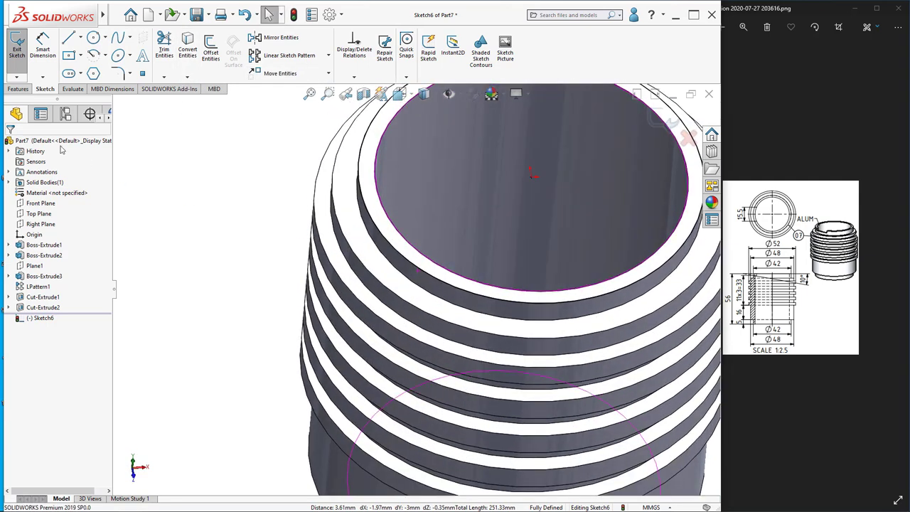
Boss-extrude the ring sketch 2 mm and select the new rim's top face
{"action": "left_click", "coordinate": [18, 89]}
{"action": "left_click", "coordinate": [20, 48]}
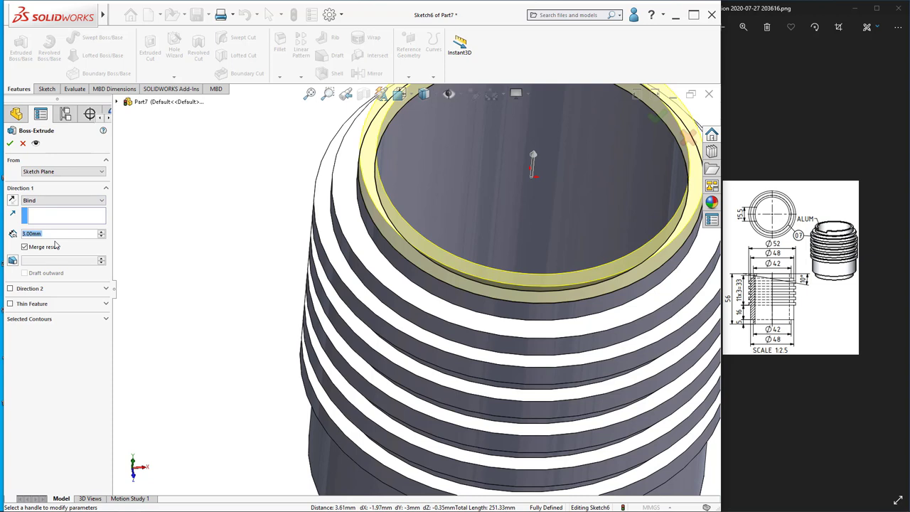
{"action": "type", "text": "2"}
{"action": "key", "text": "Return"}
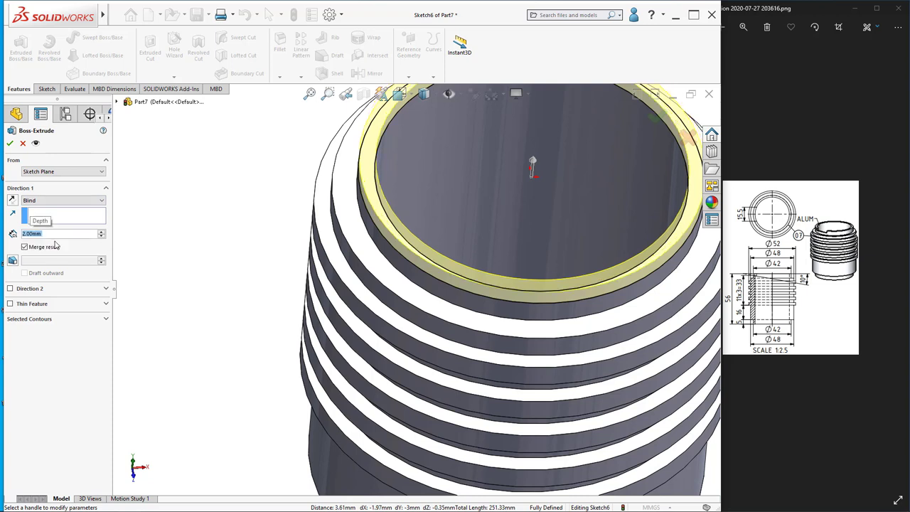
{"action": "left_click", "coordinate": [9, 144]}
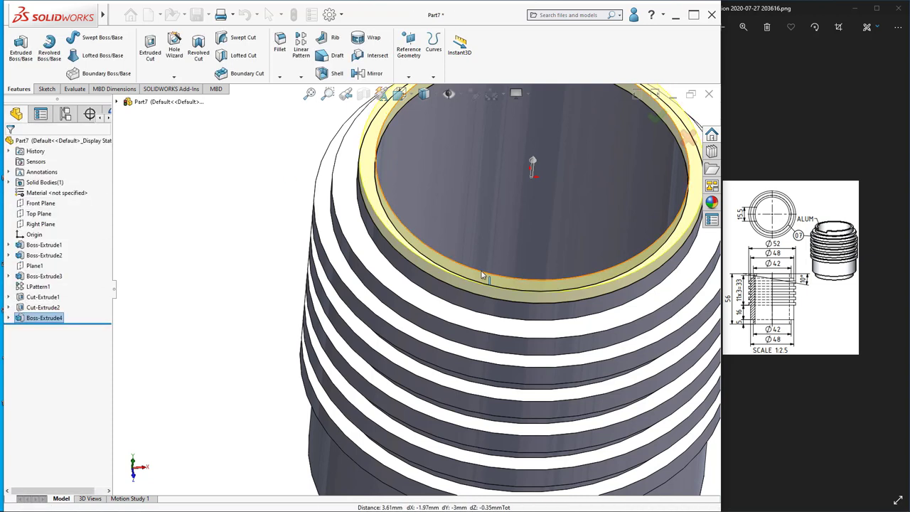
{"action": "middle_click_drag", "start_coordinate": [523, 263], "coordinate": [463, 284]}
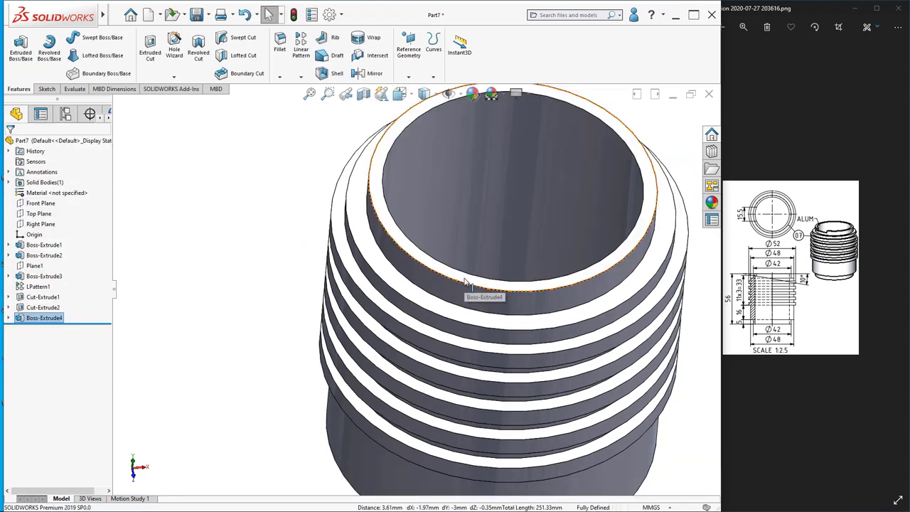
{"action": "left_click", "coordinate": [406, 245]}
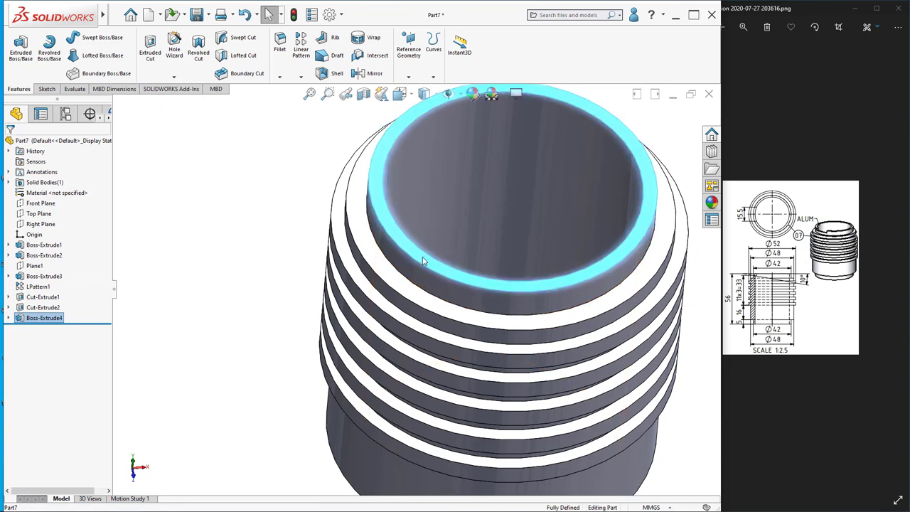
View the rim face normal, start a sketch, and draw a centerline from the origin to the inner circle
{"action": "right_click", "coordinate": [426, 256]}
{"action": "left_click", "coordinate": [490, 243]}
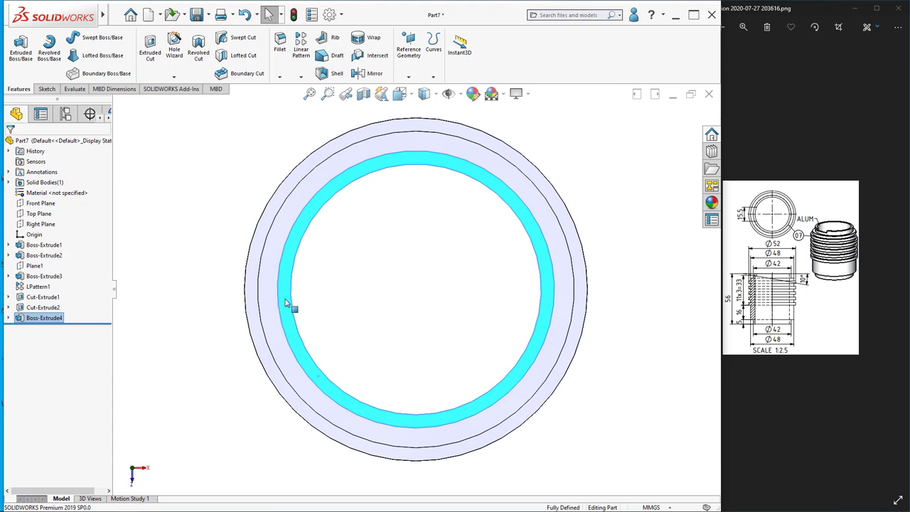
{"action": "right_click", "coordinate": [286, 304]}
{"action": "left_click", "coordinate": [313, 283]}
{"action": "left_click", "coordinate": [80, 38]}
{"action": "left_click", "coordinate": [81, 53]}
{"action": "left_click", "coordinate": [80, 38]}
{"action": "left_click", "coordinate": [88, 63]}
{"action": "left_click", "coordinate": [417, 288]}
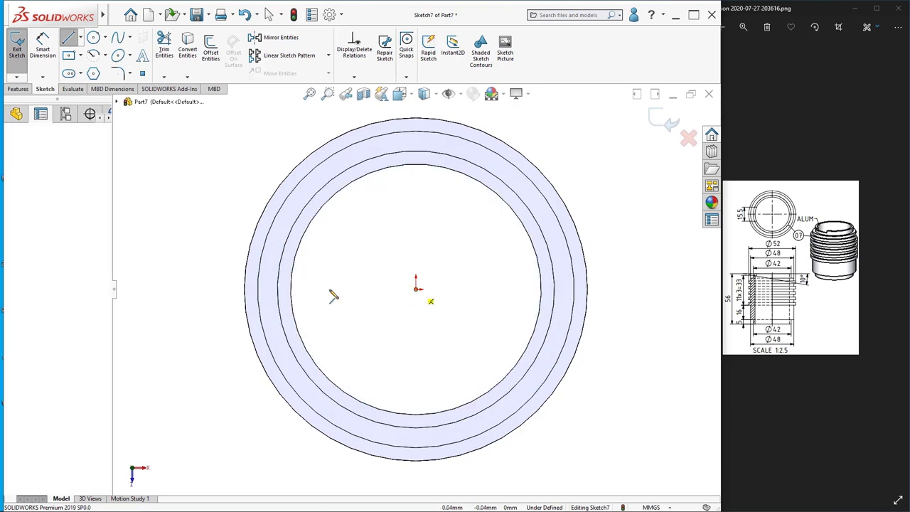
{"action": "left_click", "coordinate": [278, 288]}
{"action": "key", "text": "Escape"}
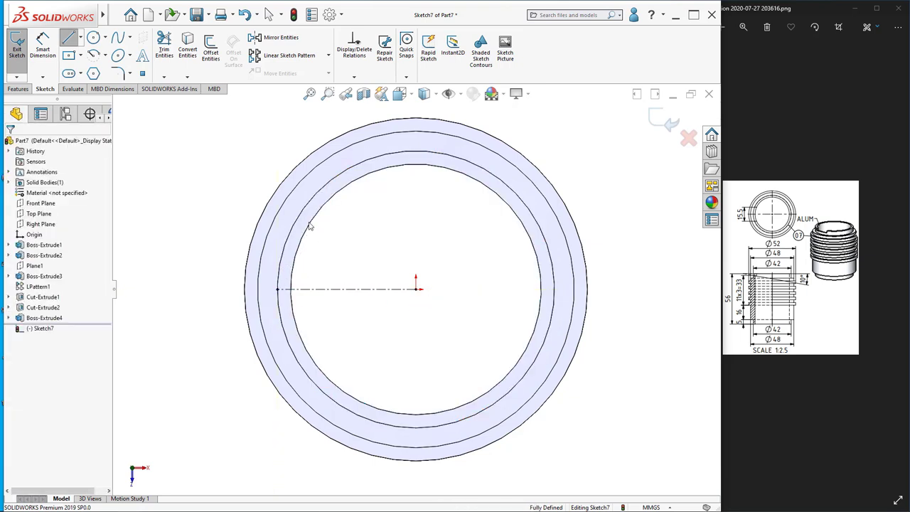
Draw a short line across the ring and dimension it 15.5 mm from the centerline
{"action": "key", "text": "l"}
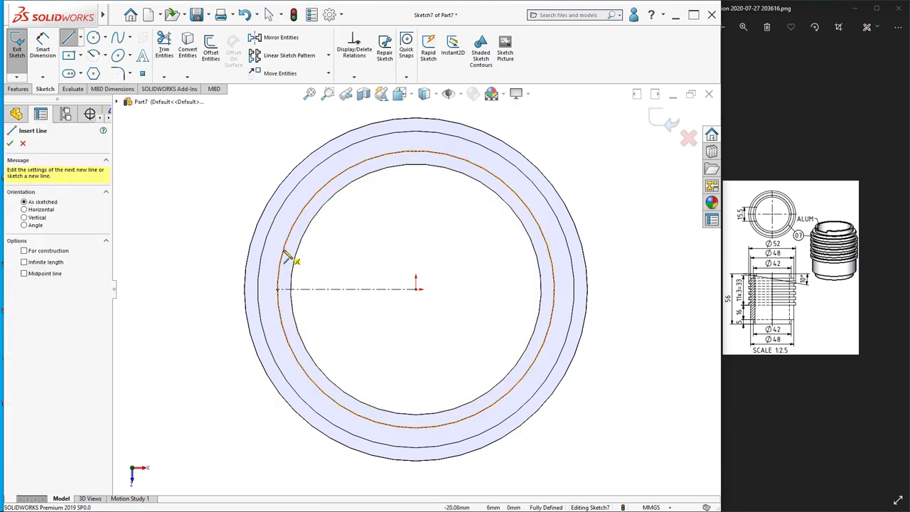
{"action": "left_click", "coordinate": [298, 249]}
{"action": "left_click", "coordinate": [284, 249]}
{"action": "key", "text": "Escape"}
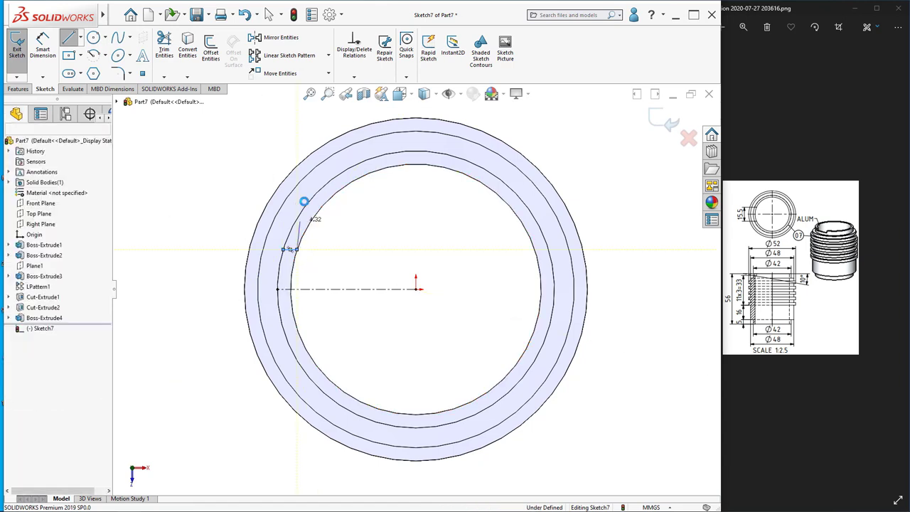
{"action": "left_click", "coordinate": [42, 49]}
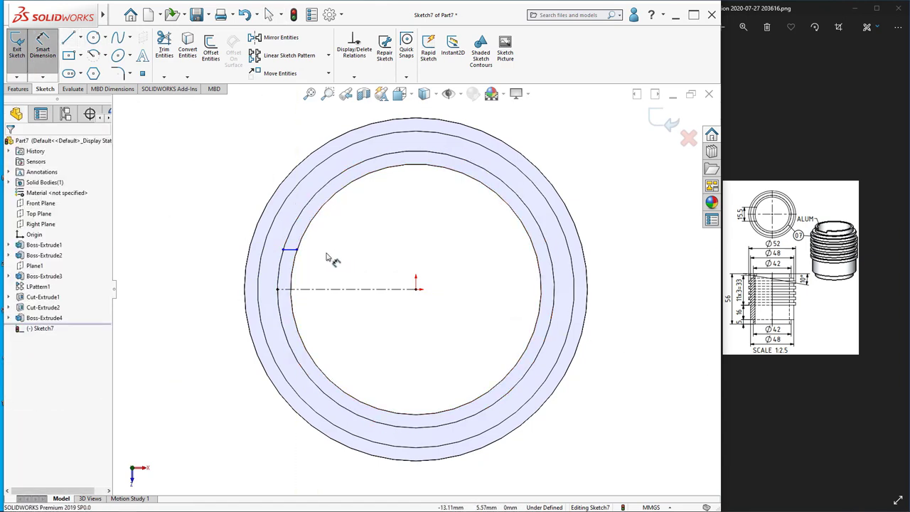
{"action": "left_click", "coordinate": [293, 251]}
{"action": "left_click", "coordinate": [311, 289]}
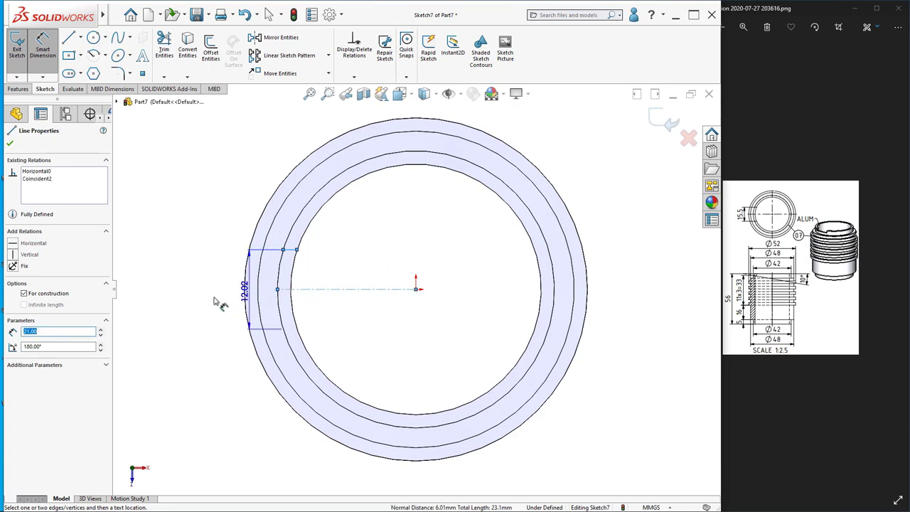
{"action": "left_click", "coordinate": [196, 321]}
{"action": "type", "text": "15"}
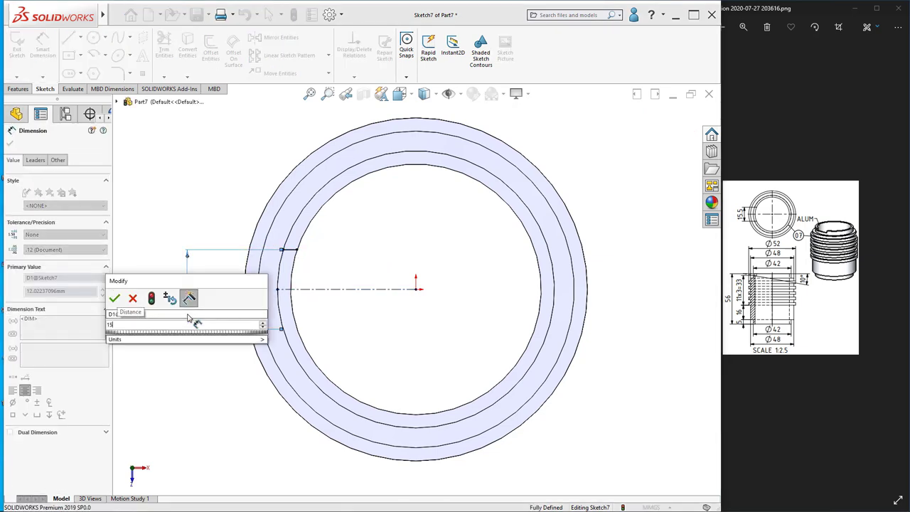
{"action": "key", "text": "Return"}
{"action": "double_click", "coordinate": [186, 315]}
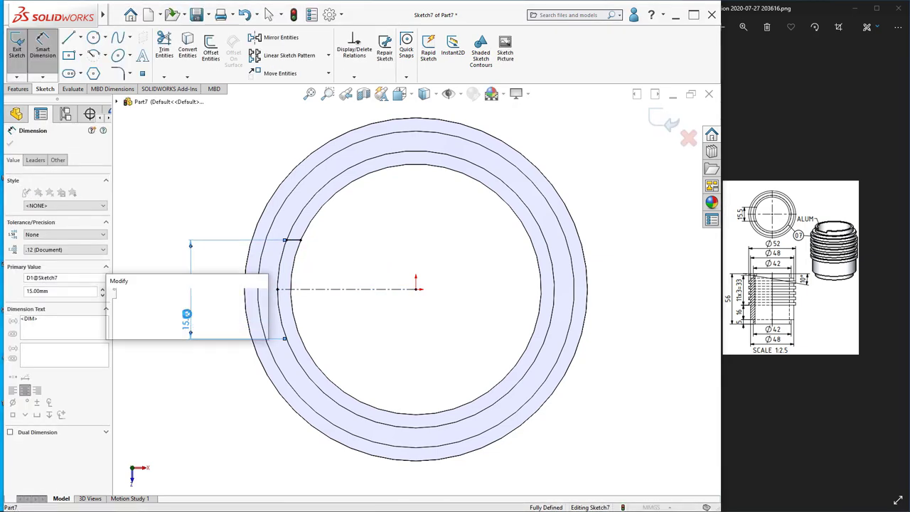
{"action": "type", "text": "15.5"}
{"action": "key", "text": "Return"}
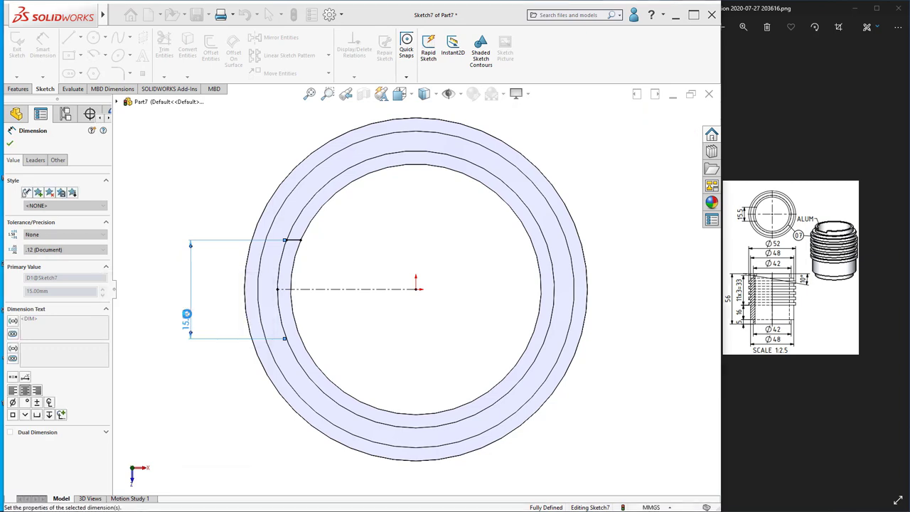
{"action": "key", "text": "Escape"}
{"action": "left_click", "coordinate": [268, 14]}
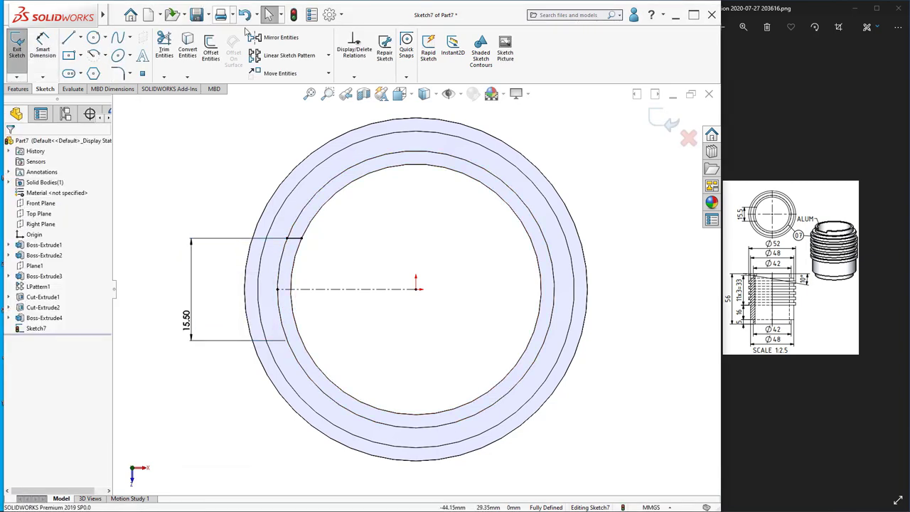
Mirror the short line across the centerline
{"action": "left_click", "coordinate": [279, 37]}
{"action": "left_click", "coordinate": [297, 239]}
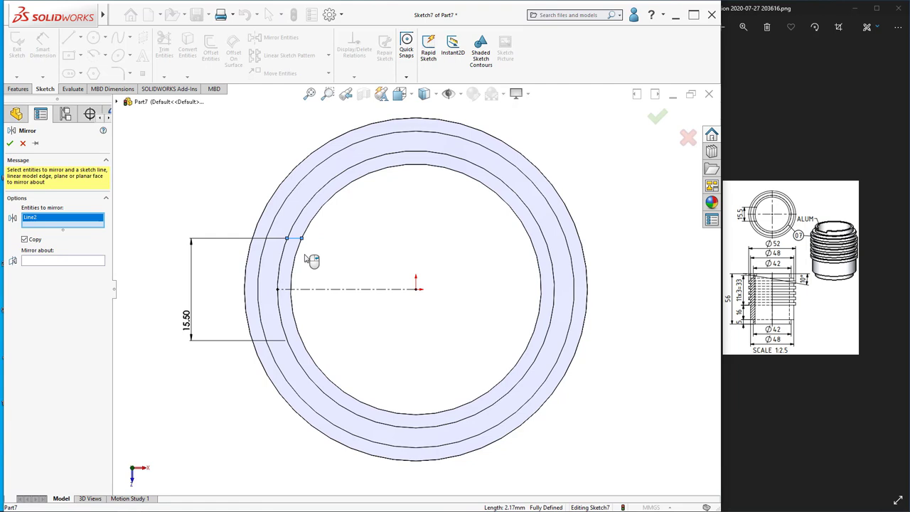
{"action": "left_click", "coordinate": [57, 262]}
{"action": "left_click", "coordinate": [343, 290]}
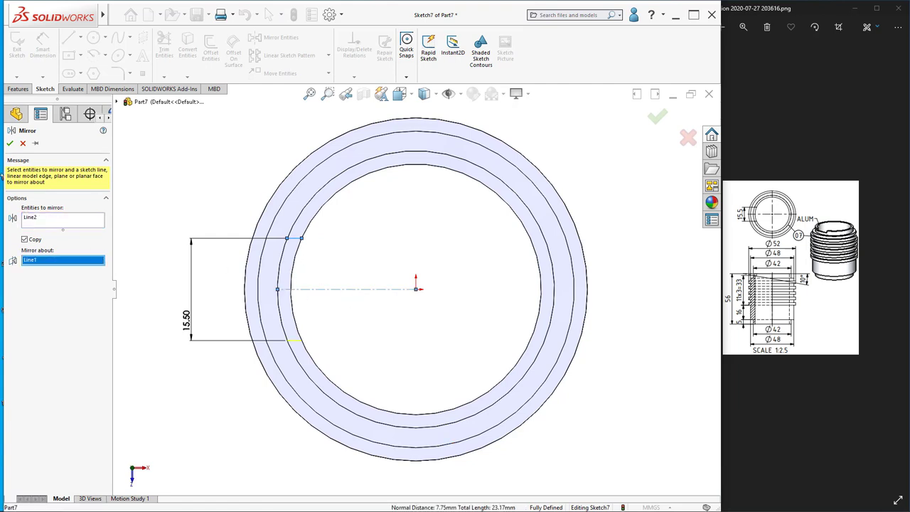
{"action": "left_click", "coordinate": [9, 143]}
Convert both ring circle edges and trim them down to the notch arcs
{"action": "left_click", "coordinate": [144, 56]}
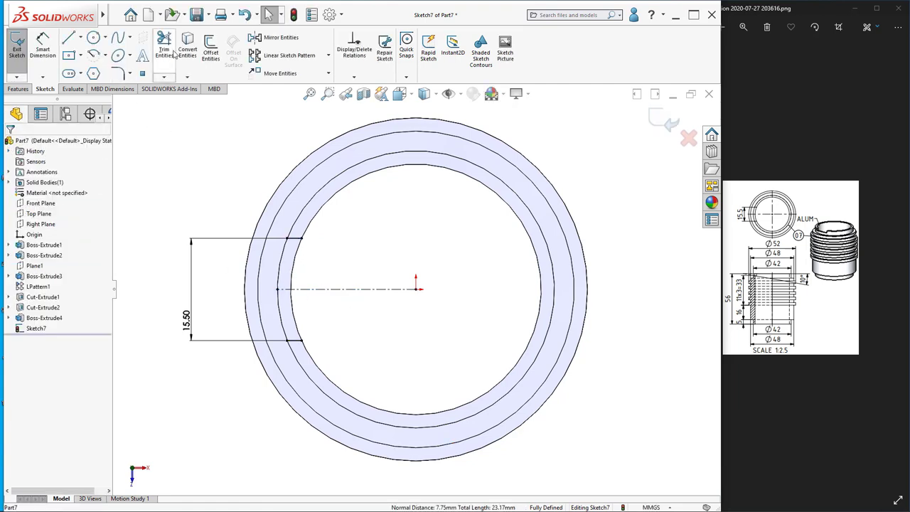
{"action": "left_click", "coordinate": [299, 222]}
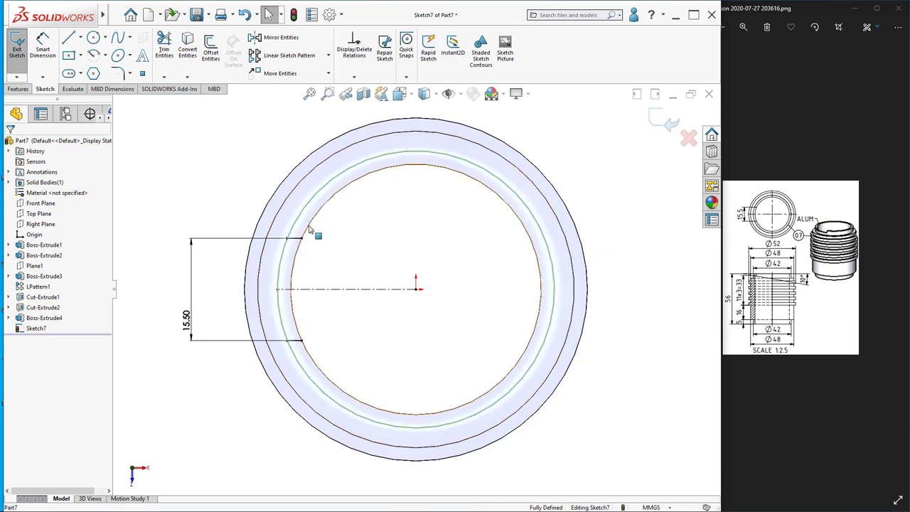
{"action": "left_click", "coordinate": [307, 231], "text": "ctrl"}
{"action": "left_click", "coordinate": [187, 48]}
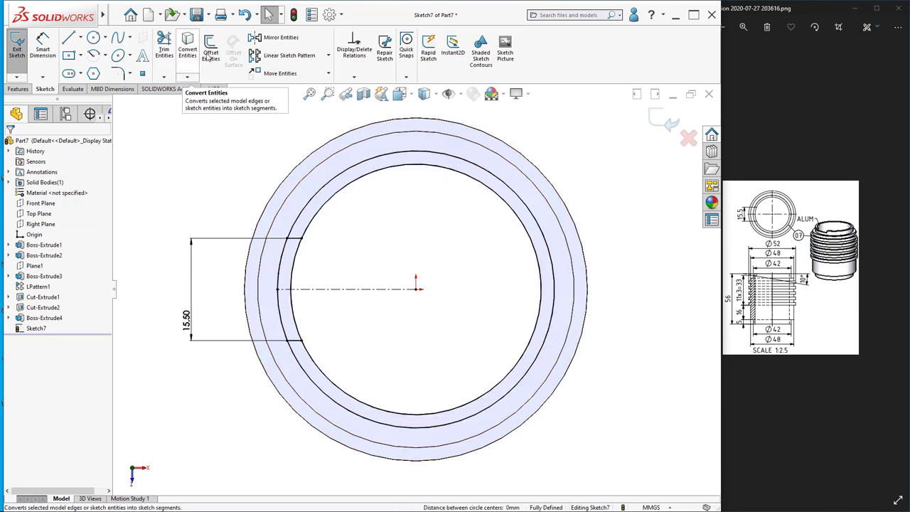
{"action": "left_click", "coordinate": [164, 46]}
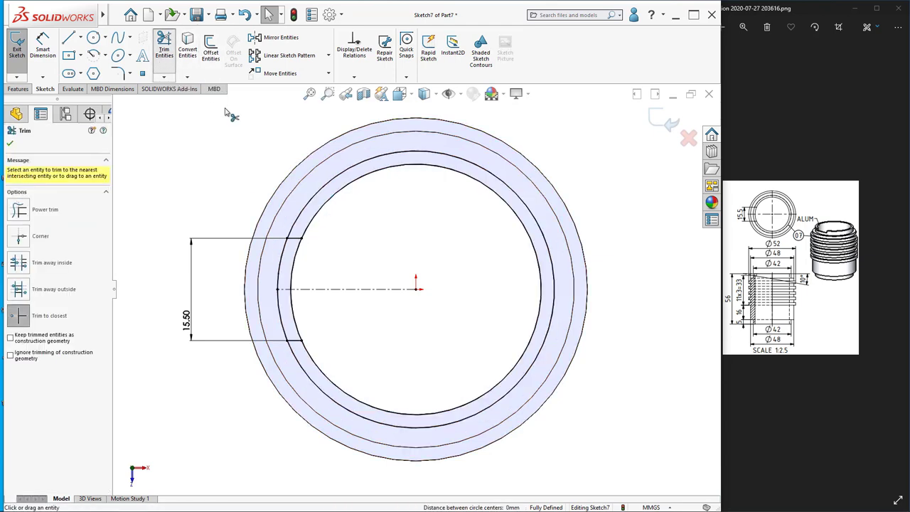
{"action": "left_click", "coordinate": [300, 220]}
{"action": "left_click", "coordinate": [316, 222]}
{"action": "left_click", "coordinate": [11, 144]}
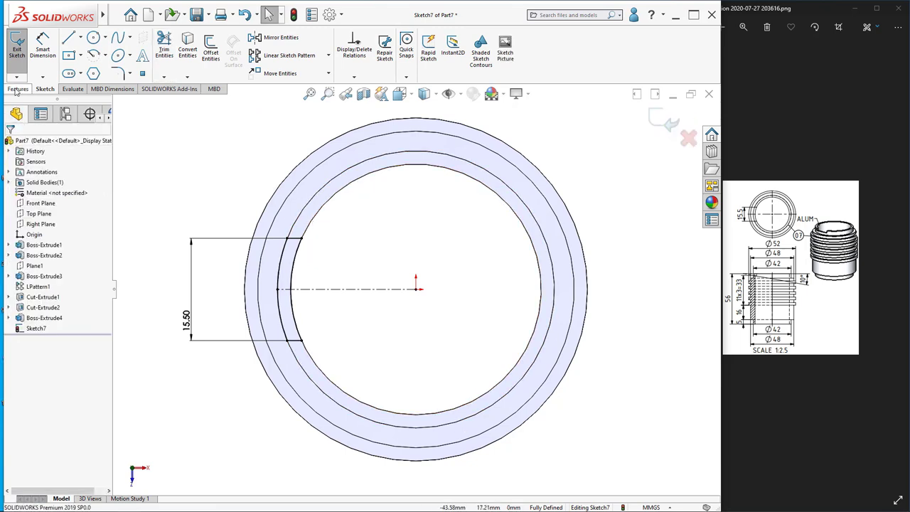
{"action": "left_click", "coordinate": [19, 89]}
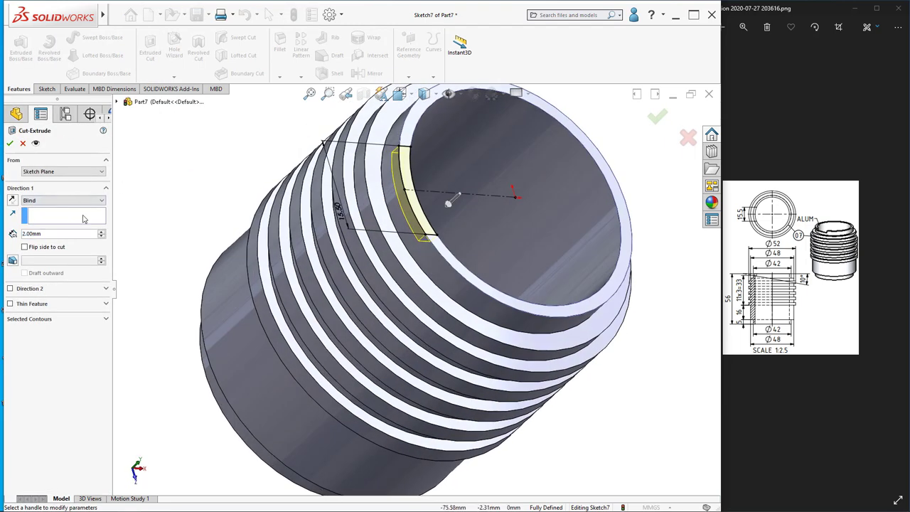
Accept the 2 mm blind notch cut and select the notch's cut face
{"action": "left_click", "coordinate": [10, 143]}
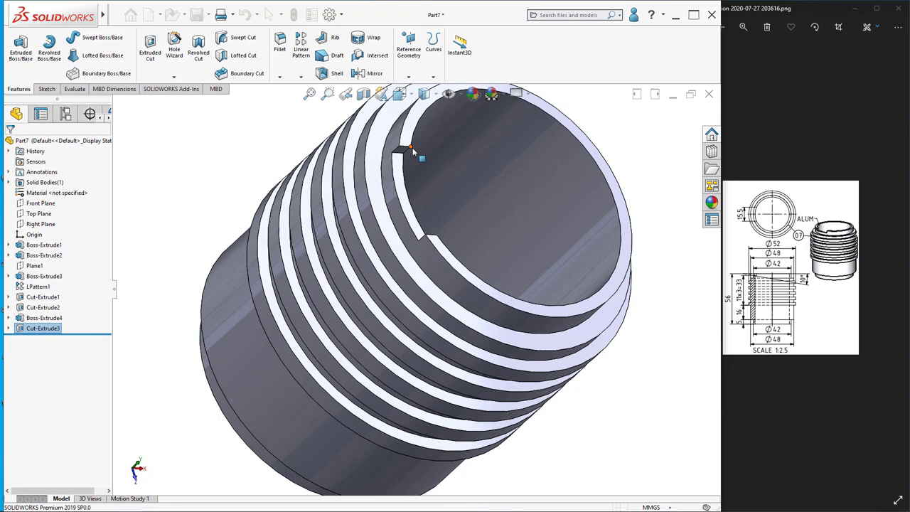
{"action": "scroll", "coordinate": [404, 184], "scroll_direction": "down", "scroll_amount": 2}
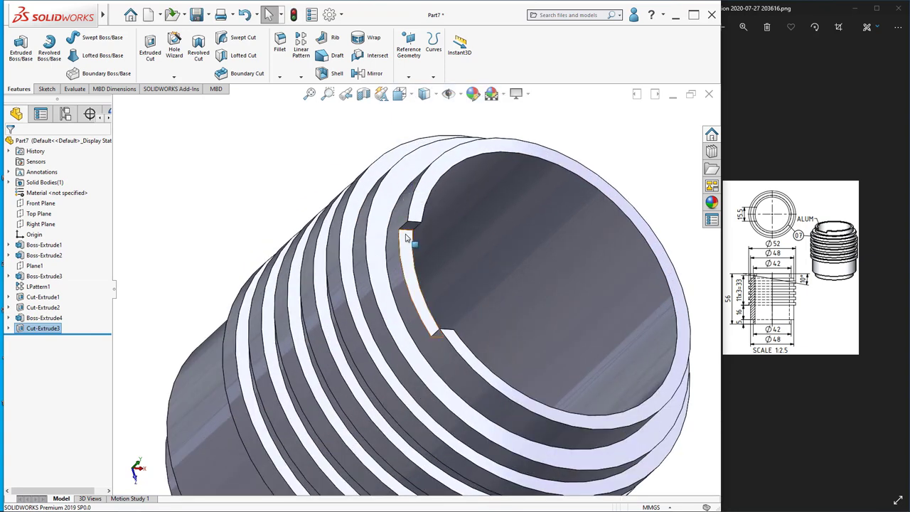
{"action": "middle_click_drag", "start_coordinate": [406, 230], "coordinate": [406, 244]}
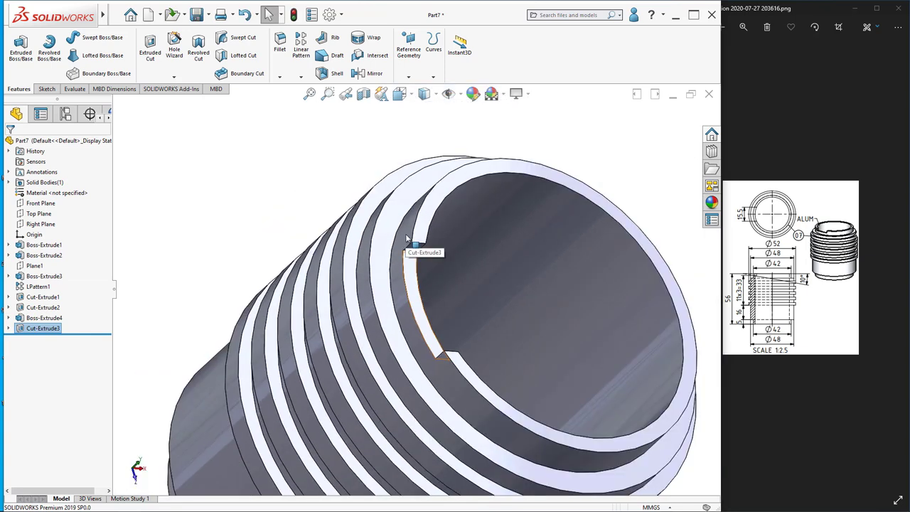
{"action": "left_click", "coordinate": [414, 279]}
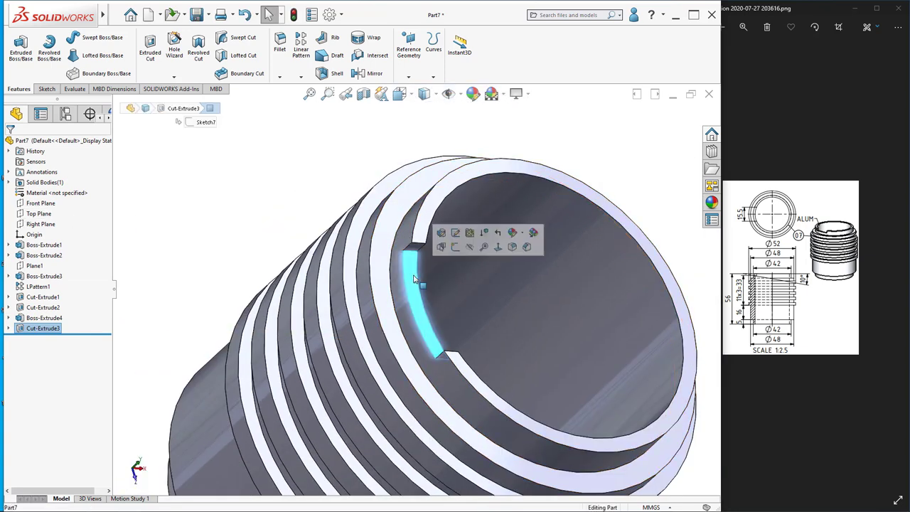
Create Sketch8 on the notch's cut face, check its arc, and exit the sketch
{"action": "left_click", "coordinate": [456, 247]}
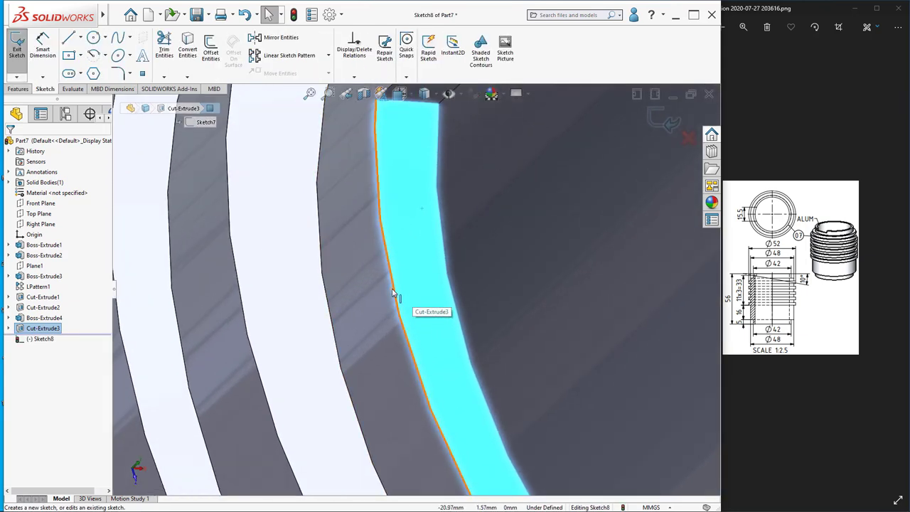
{"action": "key", "text": "Escape"}
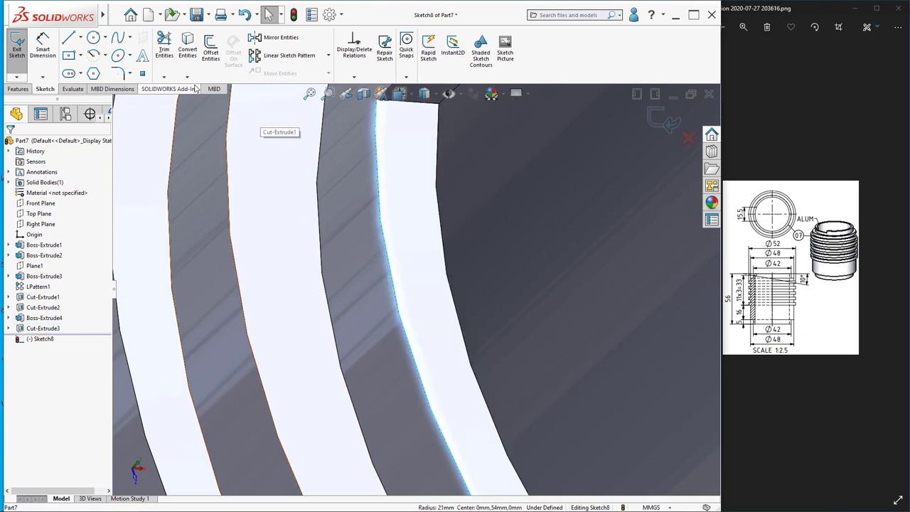
{"action": "scroll", "coordinate": [447, 261], "scroll_direction": "up", "scroll_amount": 3}
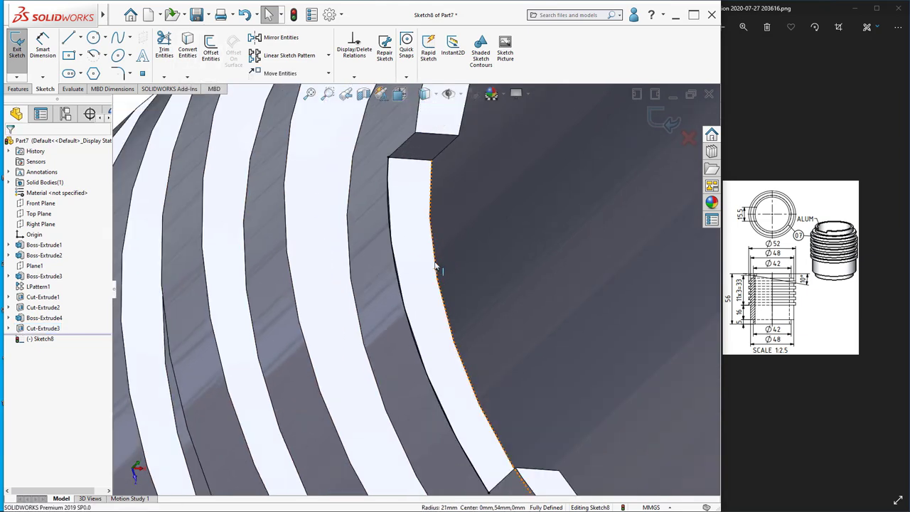
{"action": "scroll", "coordinate": [436, 261], "scroll_direction": "down", "scroll_amount": 4}
{"action": "scroll", "coordinate": [384, 189], "scroll_direction": "up", "scroll_amount": 2}
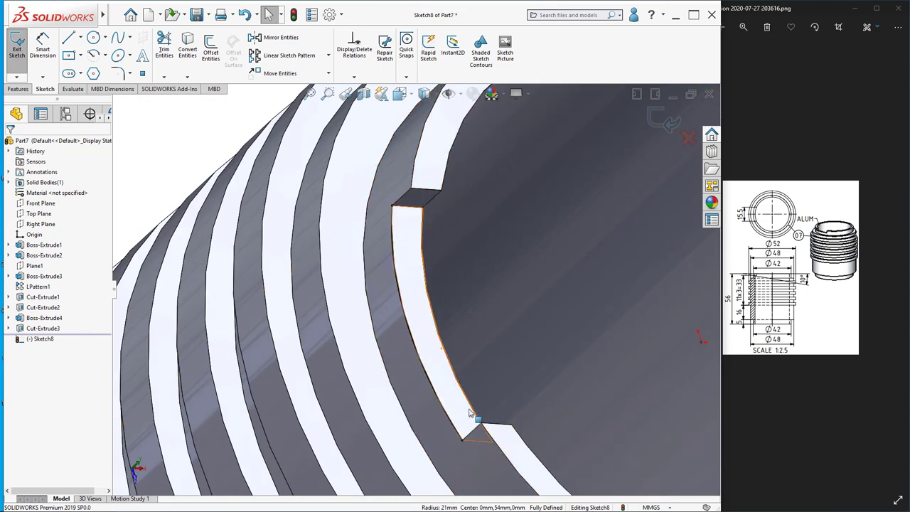
{"action": "scroll", "coordinate": [472, 417], "scroll_direction": "up", "scroll_amount": 4}
{"action": "scroll", "coordinate": [463, 414], "scroll_direction": "down", "scroll_amount": 3}
{"action": "left_click", "coordinate": [669, 123]}
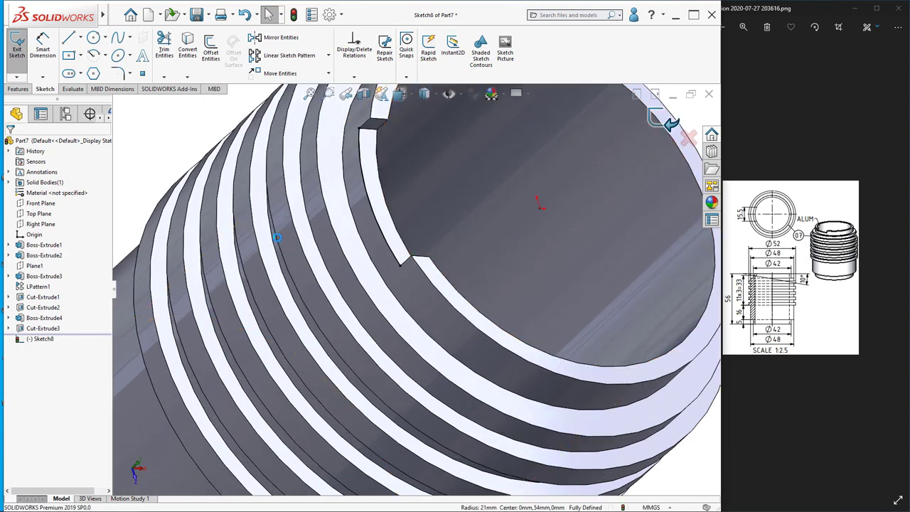
{"action": "scroll", "coordinate": [354, 211], "scroll_direction": "down", "scroll_amount": 2}
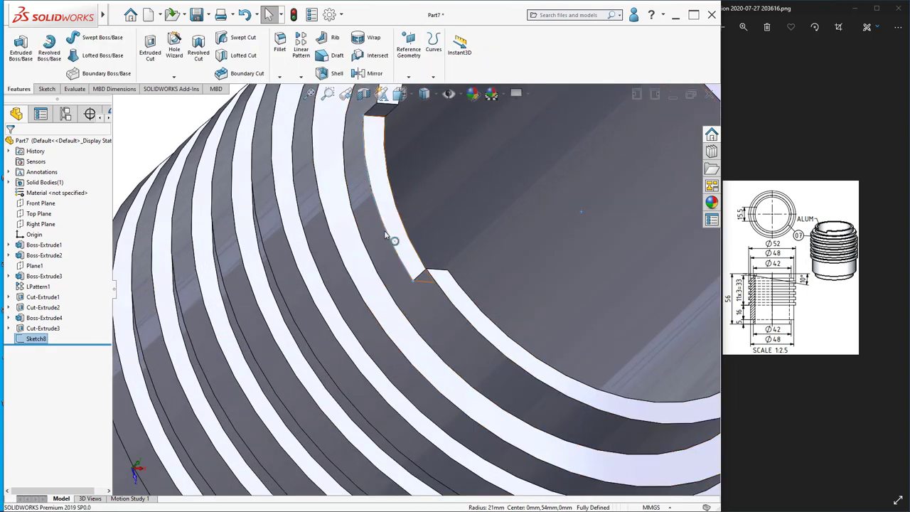
{"action": "scroll", "coordinate": [425, 298], "scroll_direction": "up", "scroll_amount": 3}
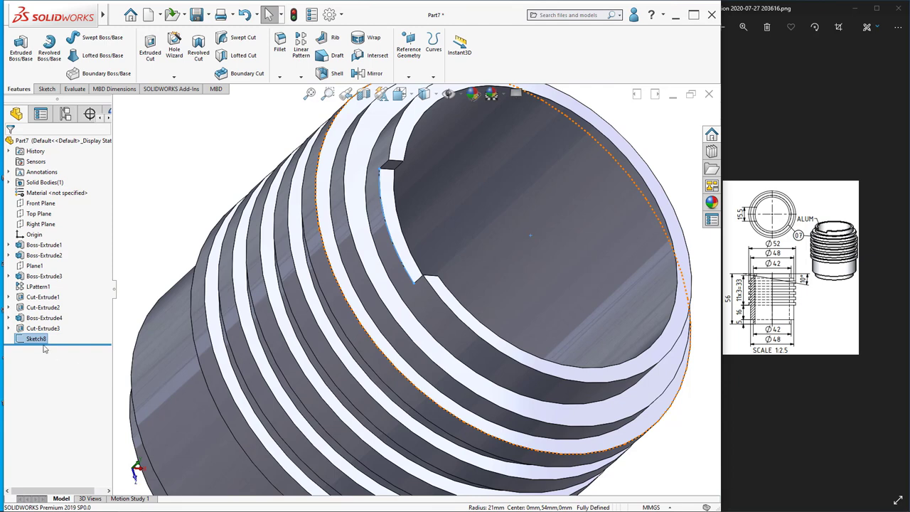
{"action": "scroll", "coordinate": [182, 288], "scroll_direction": "up", "scroll_amount": 3}
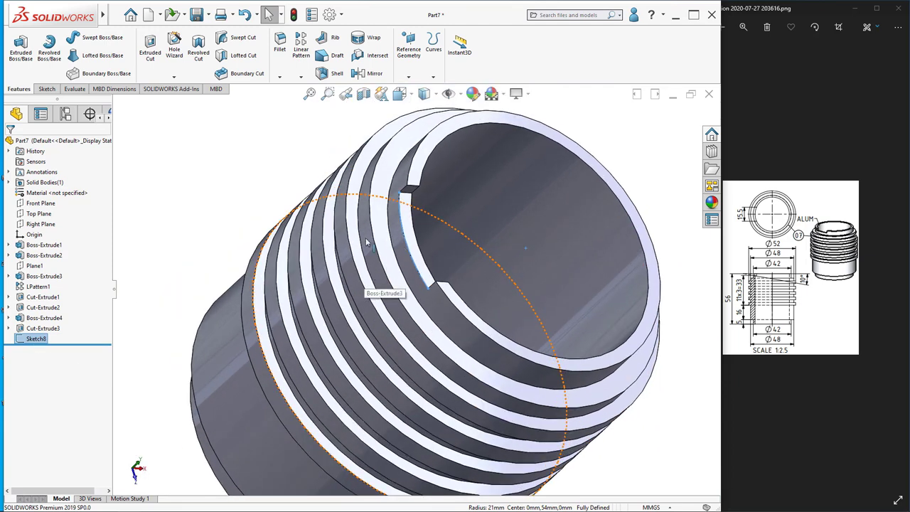
Start a sketch on the Front Plane viewed normal, with a section view through the model
{"action": "left_click", "coordinate": [41, 203]}
{"action": "right_click", "coordinate": [41, 205]}
{"action": "left_click", "coordinate": [103, 186]}
{"action": "right_click", "coordinate": [31, 206]}
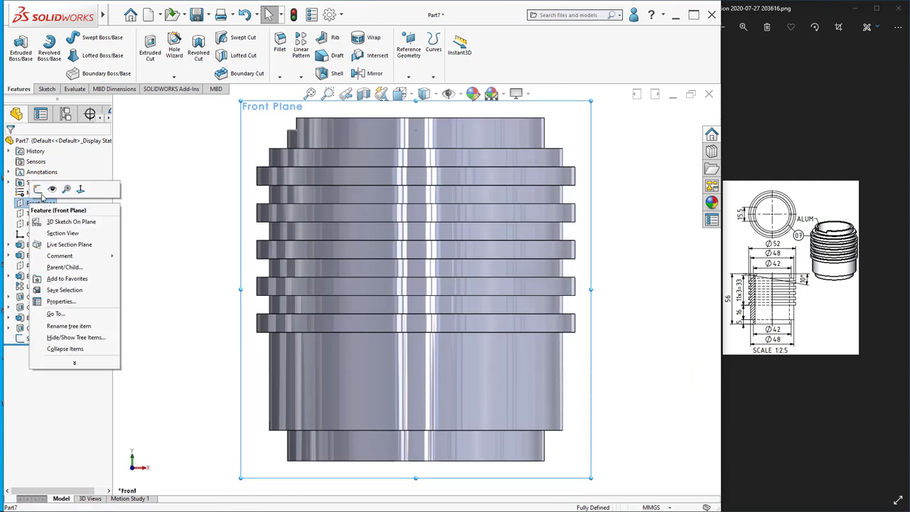
{"action": "left_click", "coordinate": [52, 188]}
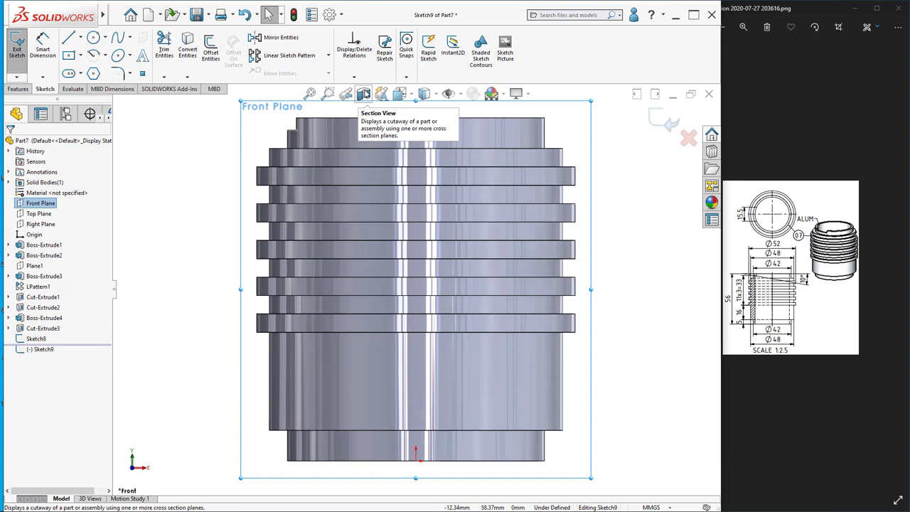
{"action": "left_click", "coordinate": [363, 94]}
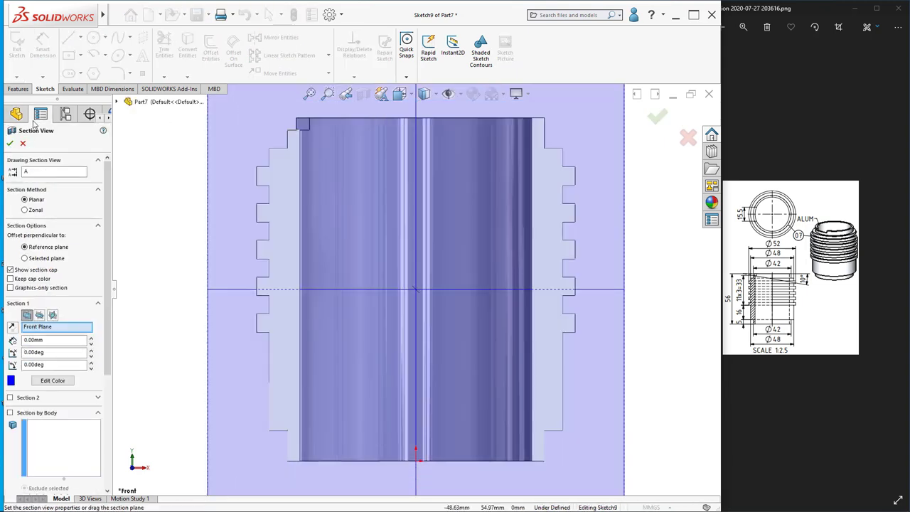
{"action": "left_click", "coordinate": [10, 143]}
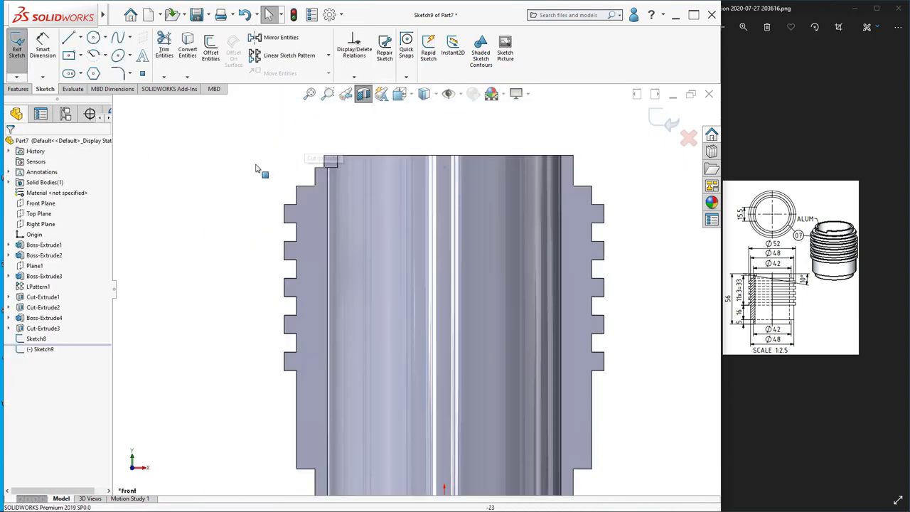
Draw a small triangle at the rim corner, its vertical side collinear with the inner wall
{"action": "left_click", "coordinate": [69, 38]}
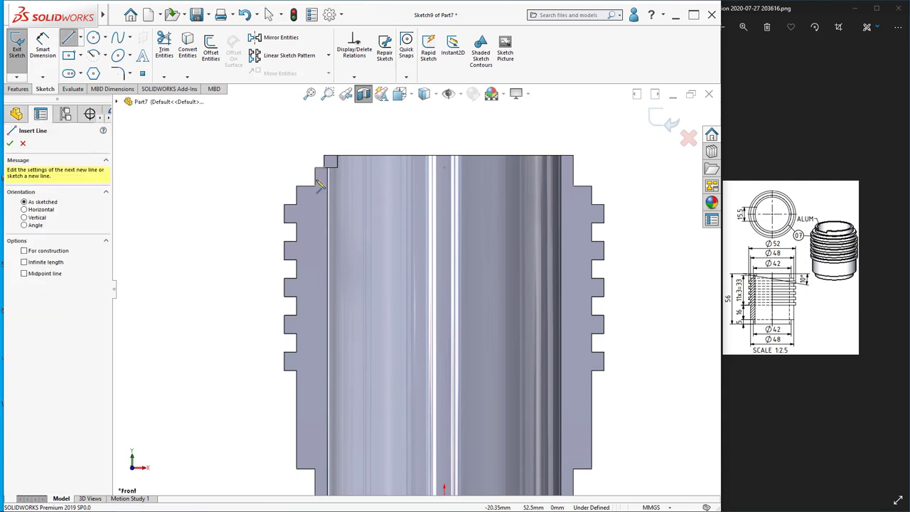
{"action": "scroll", "coordinate": [327, 179], "scroll_direction": "down", "scroll_amount": 2}
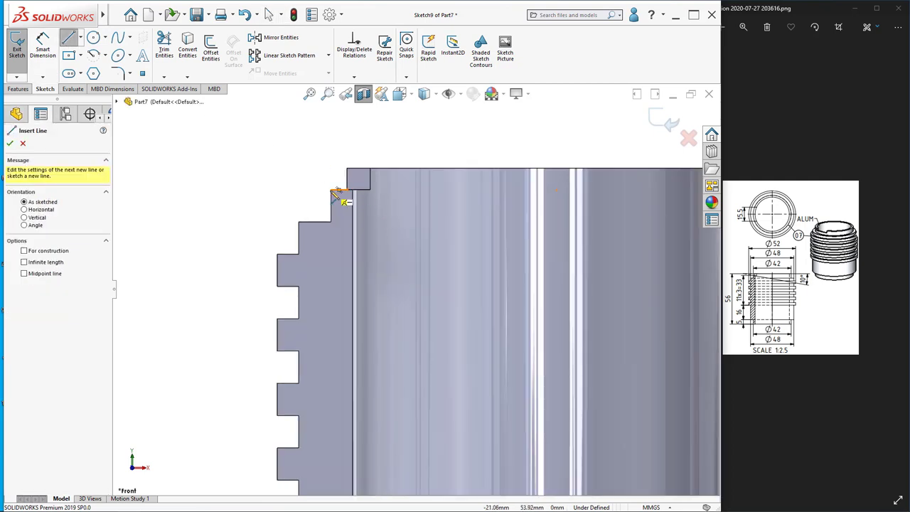
{"action": "left_click", "coordinate": [332, 189]}
{"action": "left_click", "coordinate": [371, 209]}
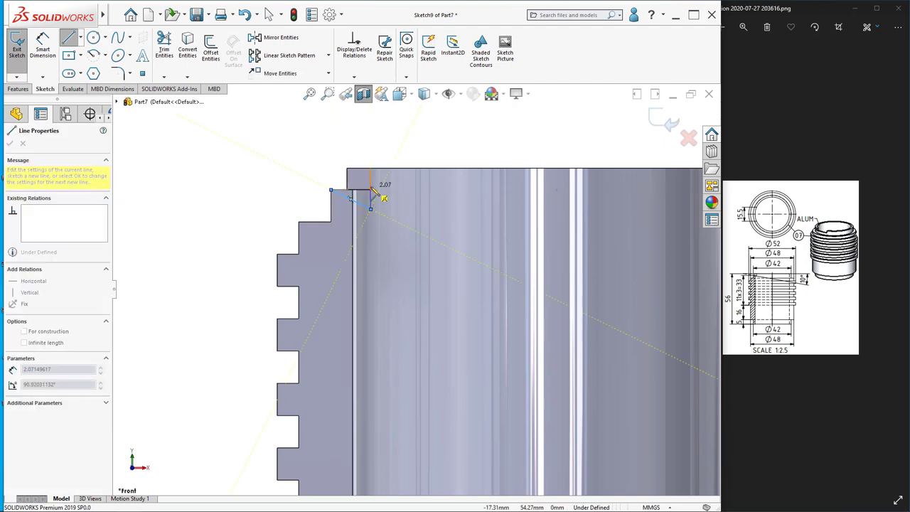
{"action": "left_click", "coordinate": [371, 190]}
{"action": "left_click", "coordinate": [331, 190]}
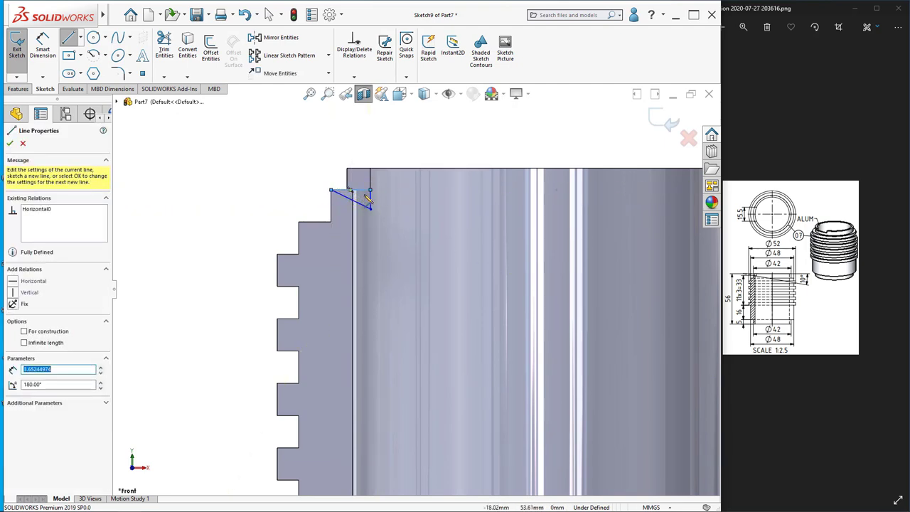
{"action": "key", "text": "Escape"}
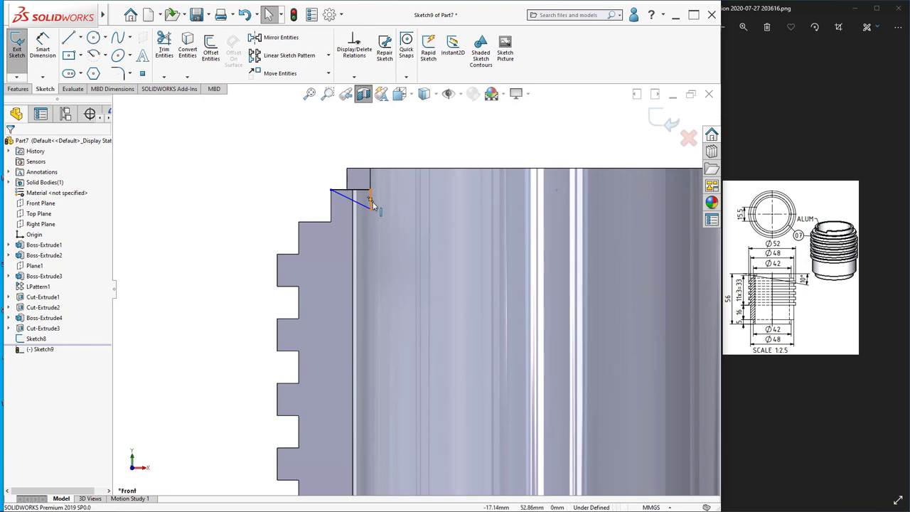
{"action": "left_click", "coordinate": [370, 194]}
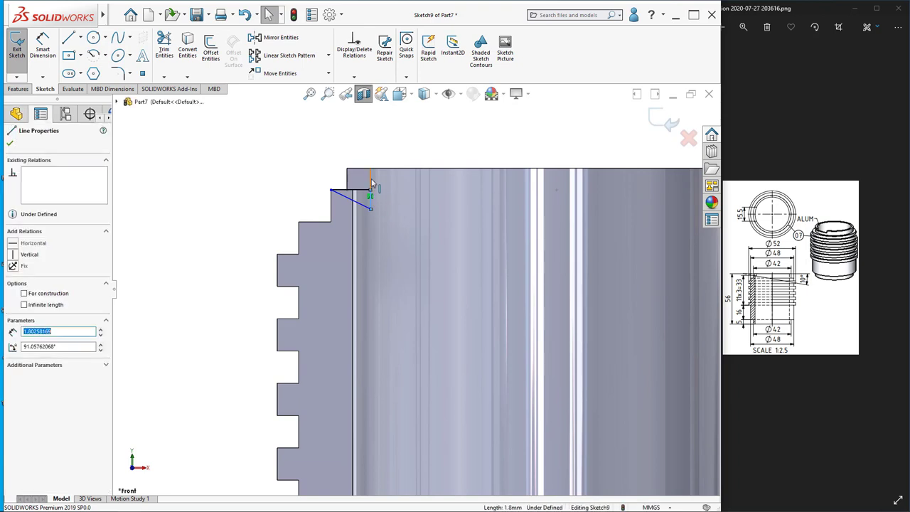
{"action": "left_click", "coordinate": [370, 184], "text": "ctrl"}
{"action": "left_click", "coordinate": [31, 296]}
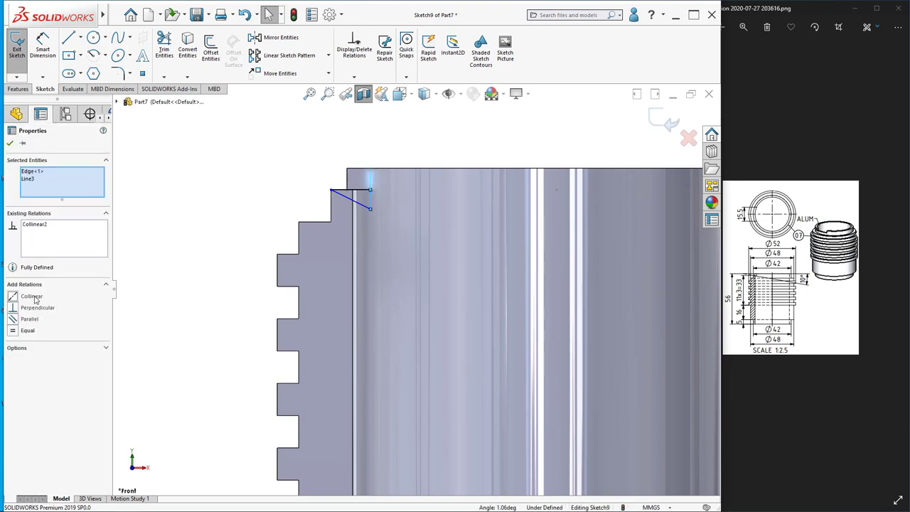
{"action": "key", "text": "Escape"}
Dimension the angle between the slanted and horizontal lines to 10°
{"action": "key", "text": "d"}
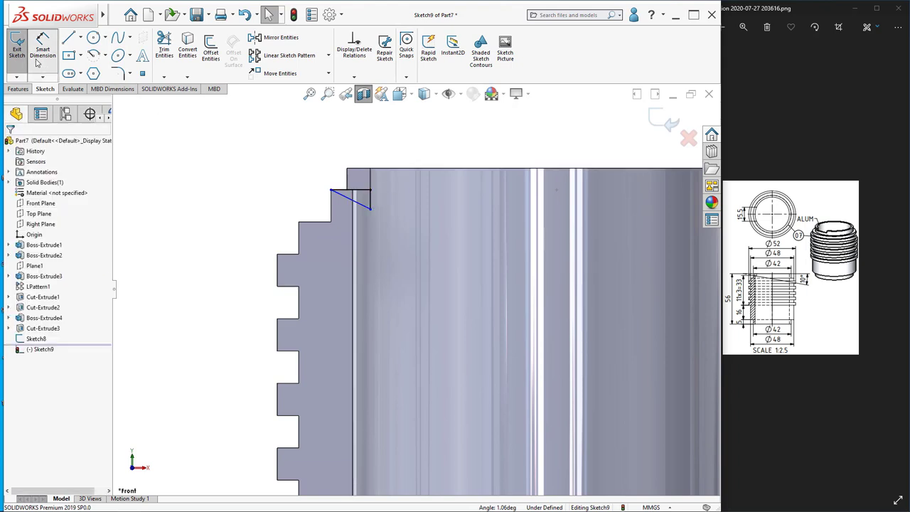
{"action": "left_click", "coordinate": [358, 196]}
{"action": "left_click", "coordinate": [360, 190]}
{"action": "left_click", "coordinate": [398, 211]}
{"action": "type", "text": "10"}
{"action": "key", "text": "Return"}
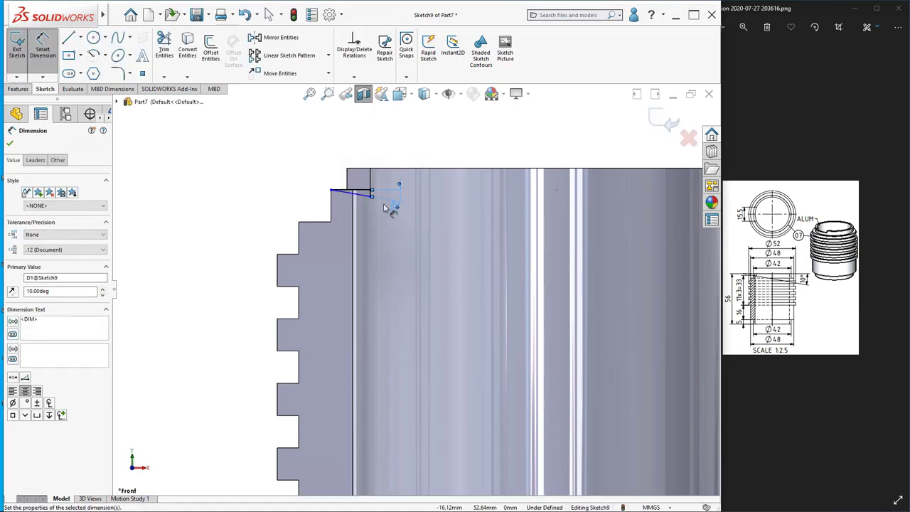
{"action": "scroll", "coordinate": [356, 200], "scroll_direction": "down", "scroll_amount": 5}
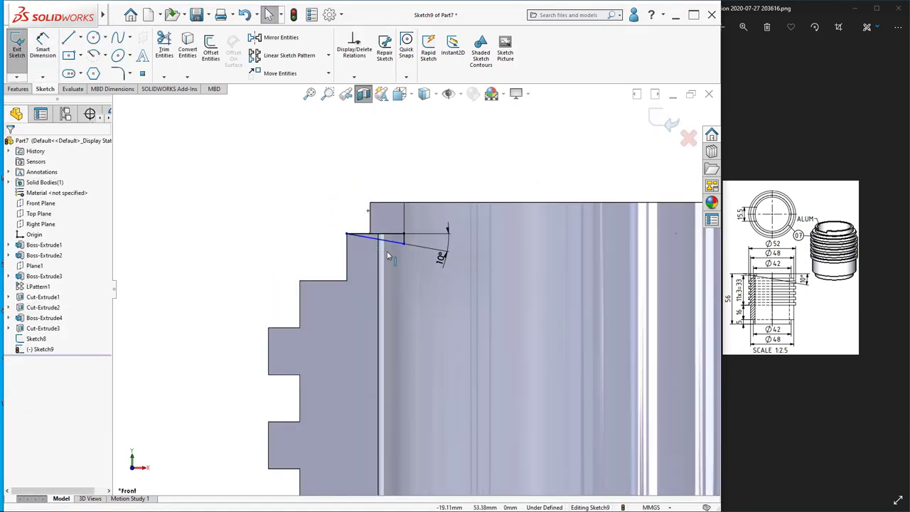
{"action": "scroll", "coordinate": [392, 256], "scroll_direction": "up", "scroll_amount": 4}
{"action": "mouse_move", "coordinate": [370, 203]}
{"action": "middle_mouse_down"}
{"action": "mouse_move", "coordinate": [360, 213]}
{"action": "mouse_move", "coordinate": [382, 320]}
{"action": "middle_mouse_up"}
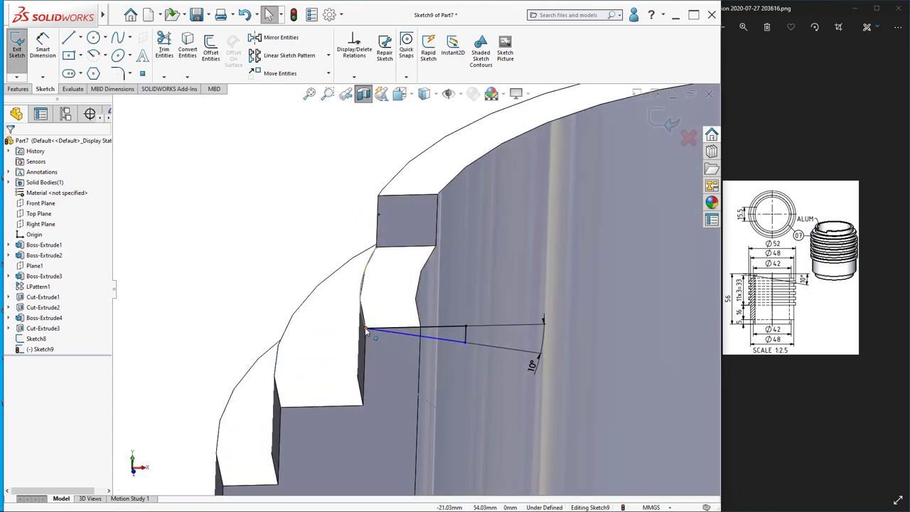
Add a Pierce relation between the triangle's corner point and the Sketch8 arc, then exit Sketch9
{"action": "left_click", "coordinate": [387, 329]}
{"action": "mouse_move", "coordinate": [387, 332]}
{"action": "left_mouse_down"}
{"action": "mouse_move", "coordinate": [403, 333]}
{"action": "mouse_move", "coordinate": [393, 330]}
{"action": "left_mouse_up"}
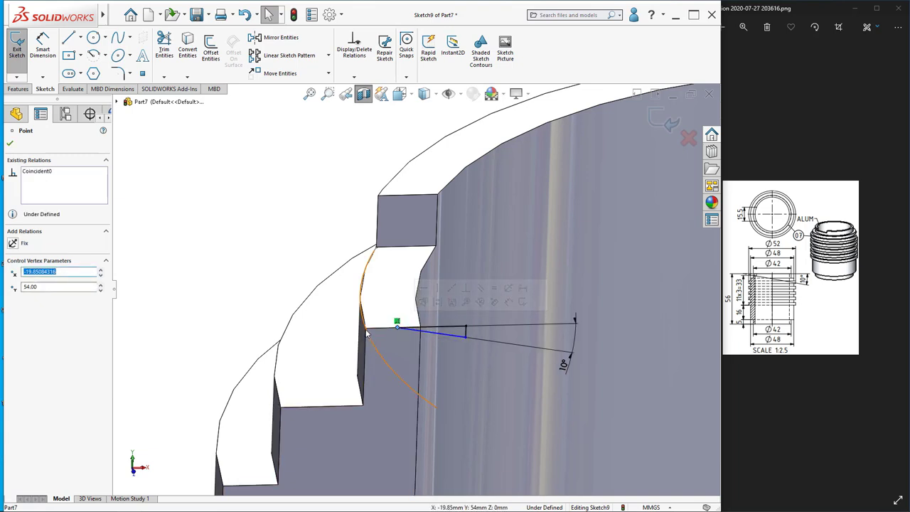
{"action": "left_click", "coordinate": [388, 363], "text": "ctrl"}
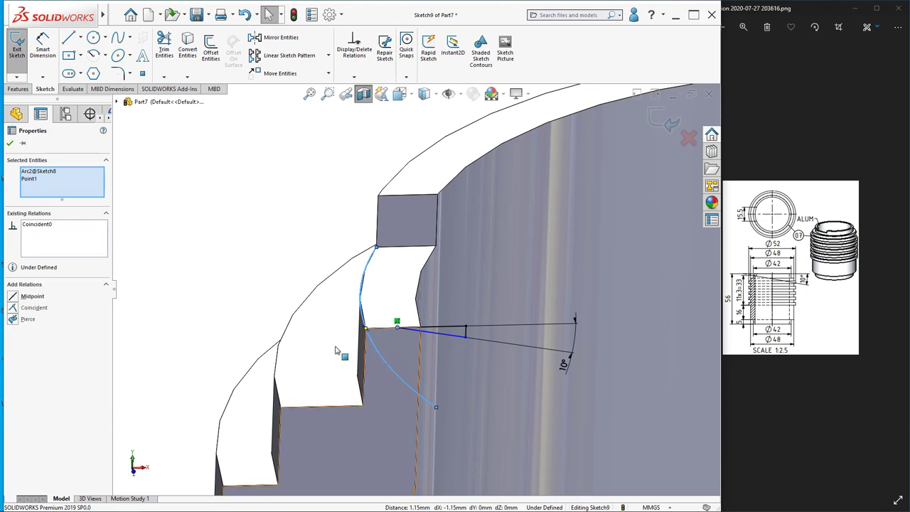
{"action": "left_click", "coordinate": [27, 321]}
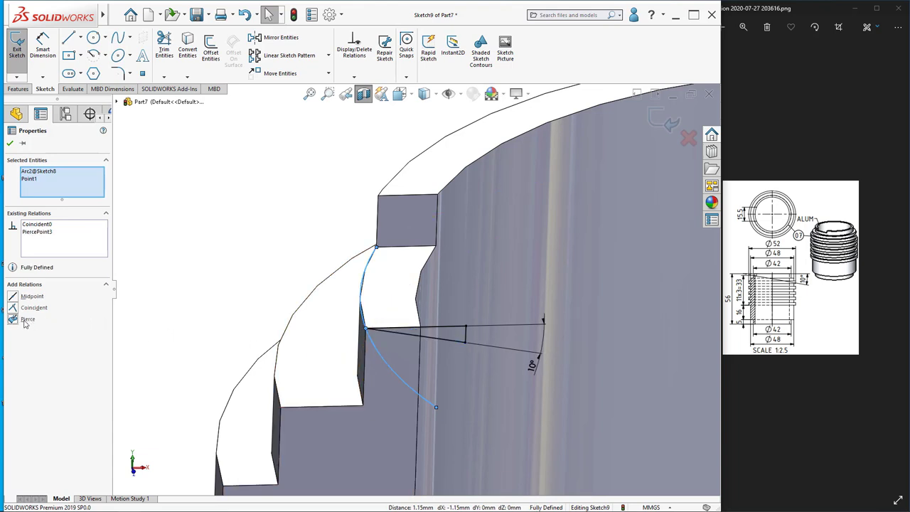
{"action": "left_click", "coordinate": [13, 142]}
{"action": "scroll", "coordinate": [413, 277], "scroll_direction": "up", "scroll_amount": 3}
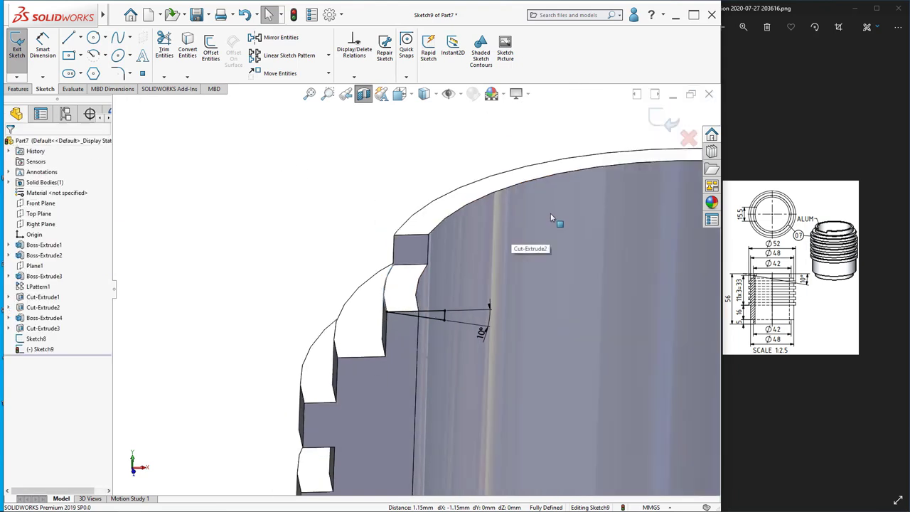
{"action": "scroll", "coordinate": [458, 313], "scroll_direction": "up", "scroll_amount": 1}
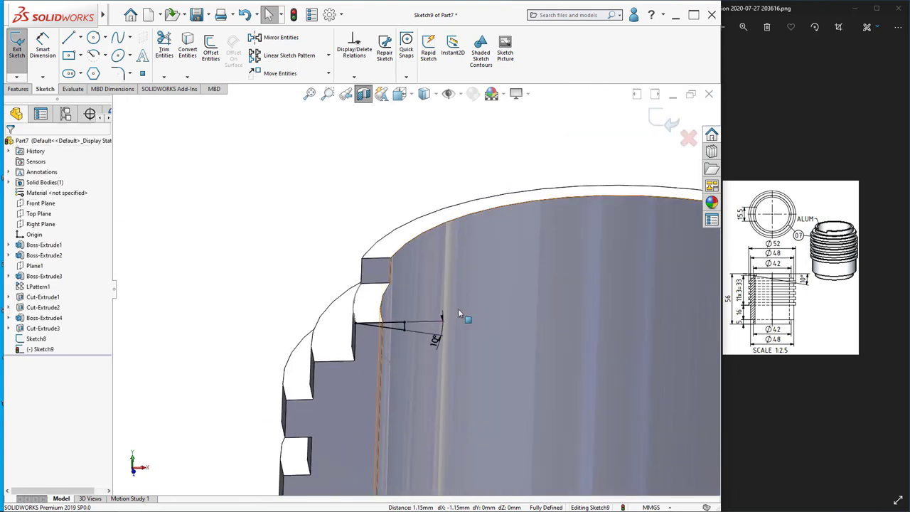
{"action": "scroll", "coordinate": [458, 313], "scroll_direction": "up", "scroll_amount": 1}
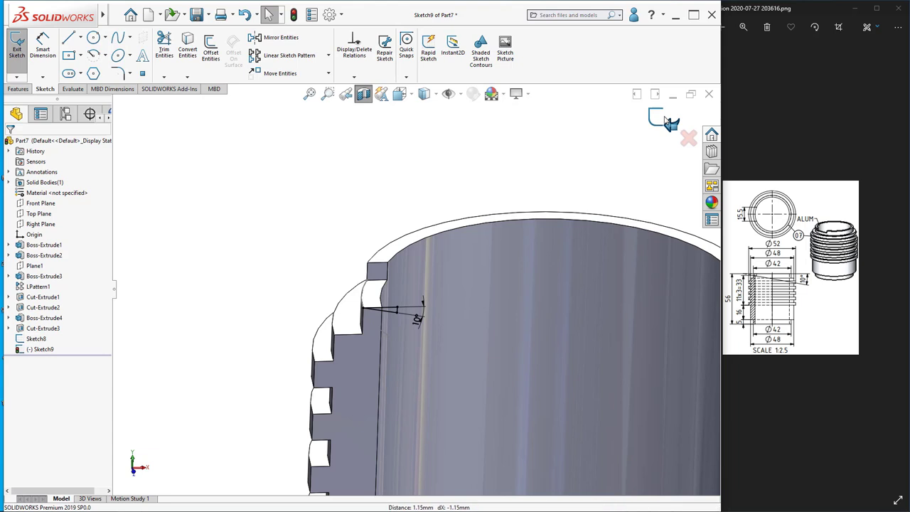
{"action": "left_click", "coordinate": [669, 119]}
Sweep-cut the Sketch9 profile bidirectionally along the Sketch8 arc, then orbit to view the groove
{"action": "scroll", "coordinate": [306, 217], "scroll_direction": "up", "scroll_amount": 1}
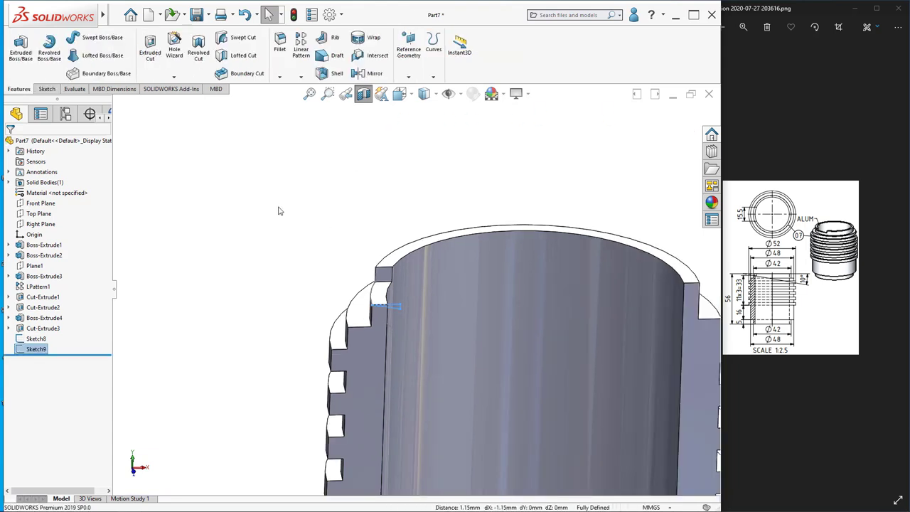
{"action": "left_click", "coordinate": [239, 43]}
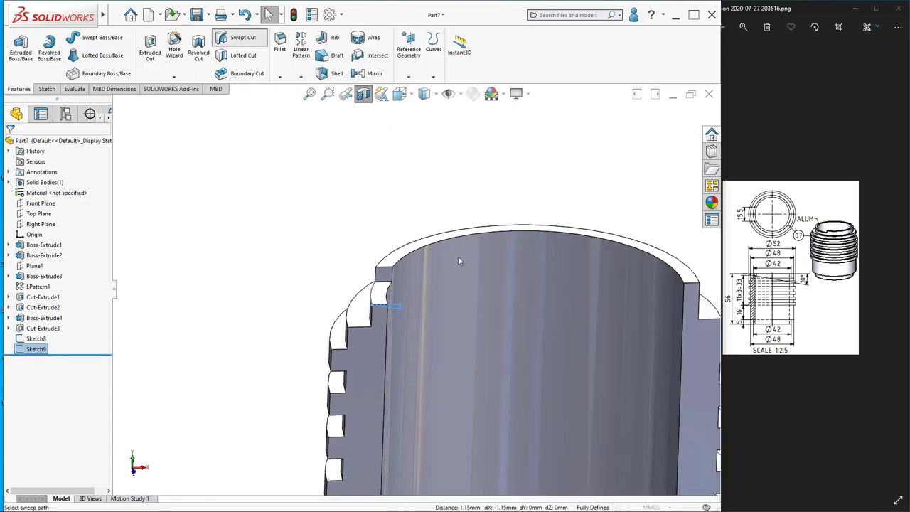
{"action": "scroll", "coordinate": [393, 352], "scroll_direction": "down", "scroll_amount": 4}
{"action": "scroll", "coordinate": [329, 265], "scroll_direction": "down", "scroll_amount": 2}
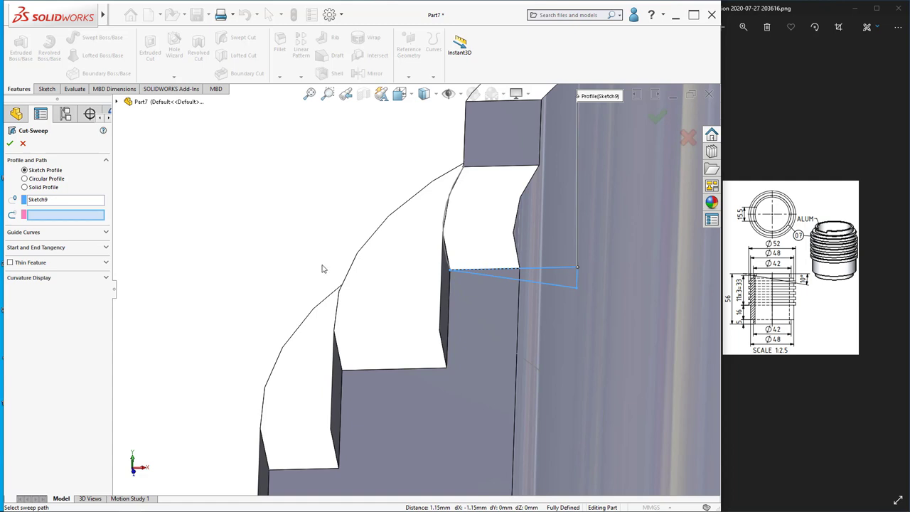
{"action": "left_click", "coordinate": [487, 328]}
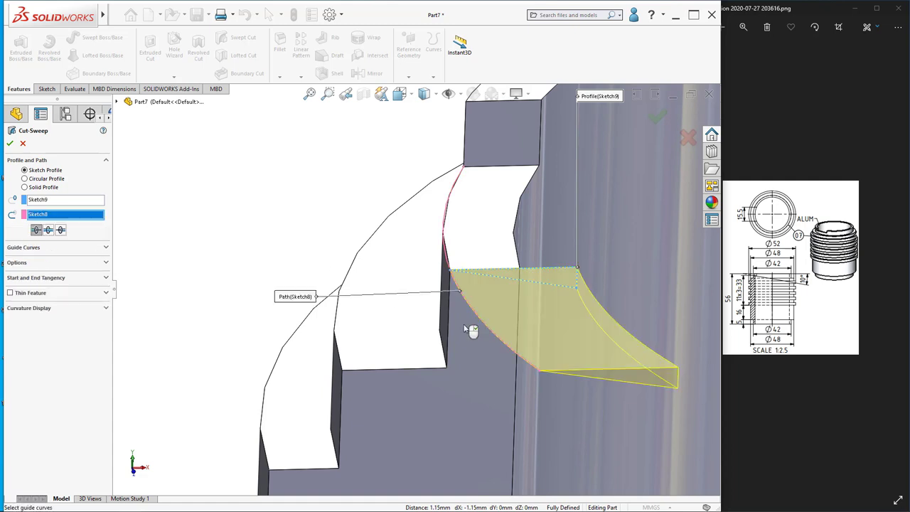
{"action": "left_click", "coordinate": [48, 230]}
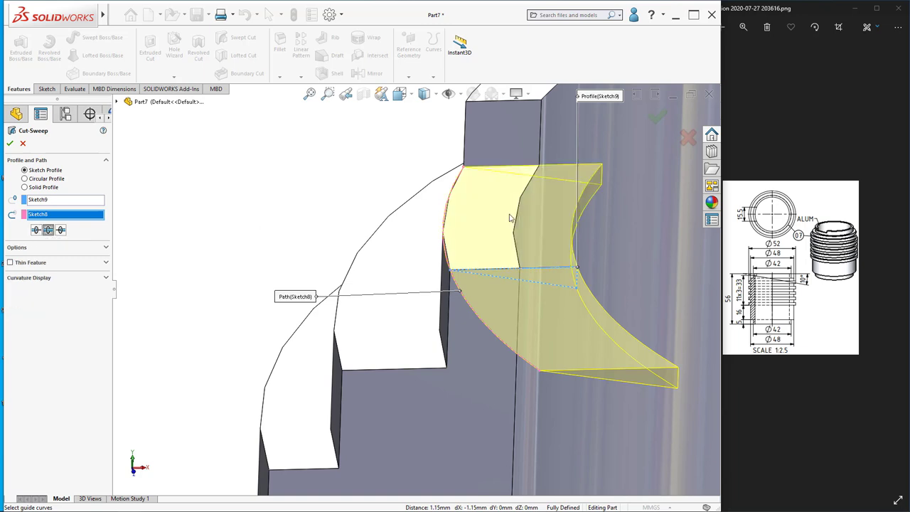
{"action": "left_click", "coordinate": [10, 144]}
{"action": "middle_click_drag", "start_coordinate": [500, 203], "coordinate": [496, 244]}
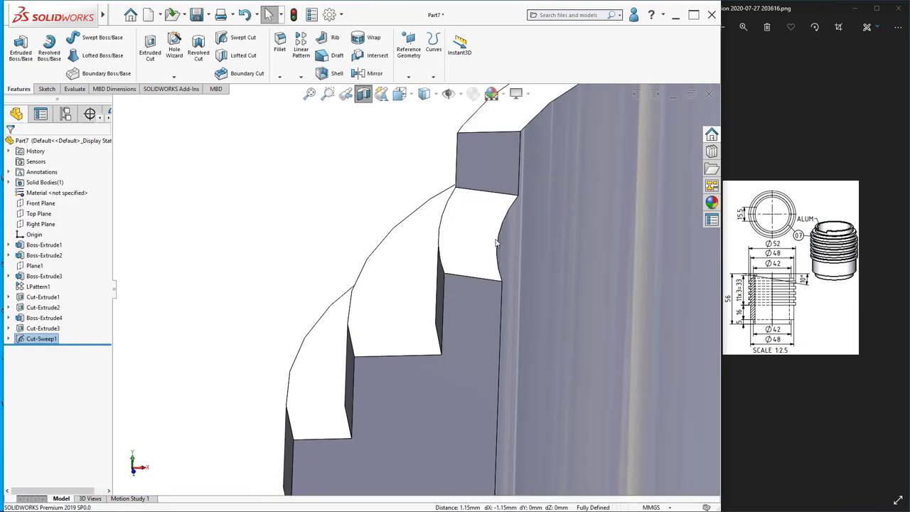
{"action": "middle_click_drag", "start_coordinate": [364, 103], "coordinate": [455, 317]}
{"action": "scroll", "coordinate": [457, 318], "scroll_direction": "up", "scroll_amount": 5}
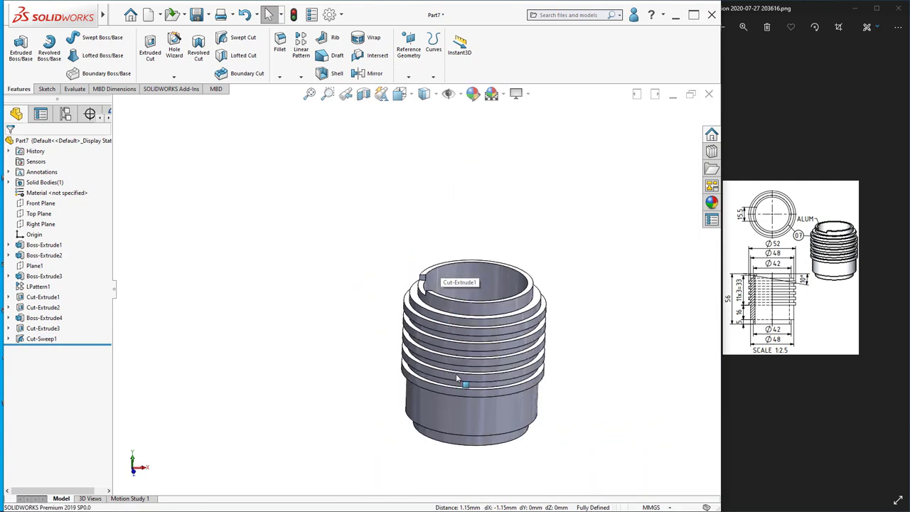
Set the part's material to 1060 Alloy from the Aluminium Alloys library
{"action": "scroll", "coordinate": [456, 373], "scroll_direction": "down", "scroll_amount": 2}
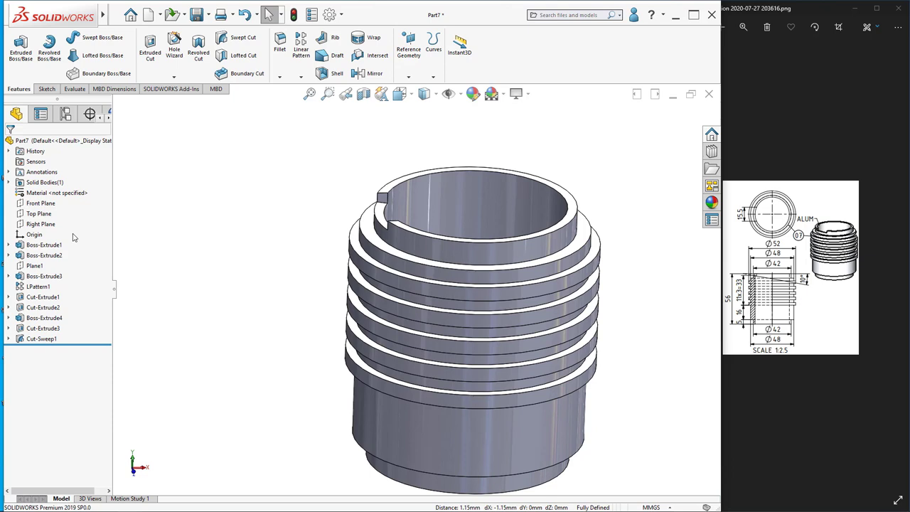
{"action": "right_click", "coordinate": [71, 195]}
{"action": "key", "text": "Escape"}
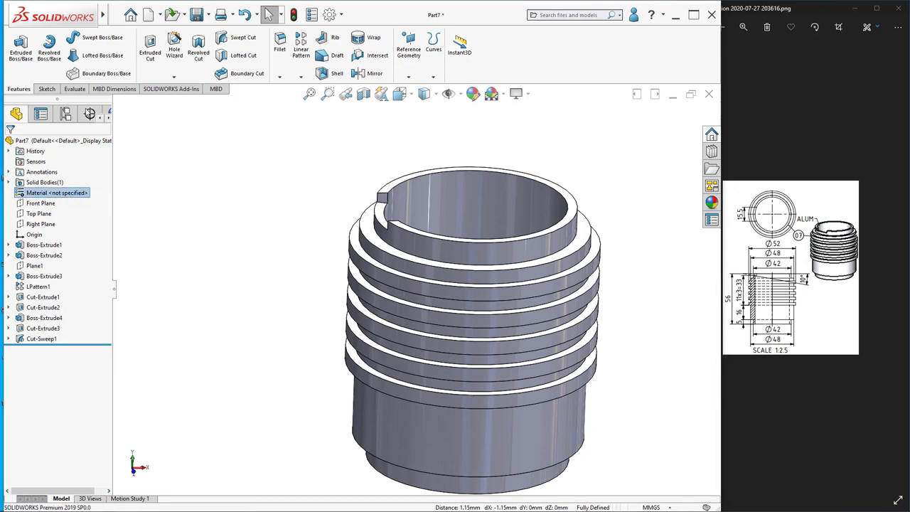
{"action": "left_click", "coordinate": [196, 147]}
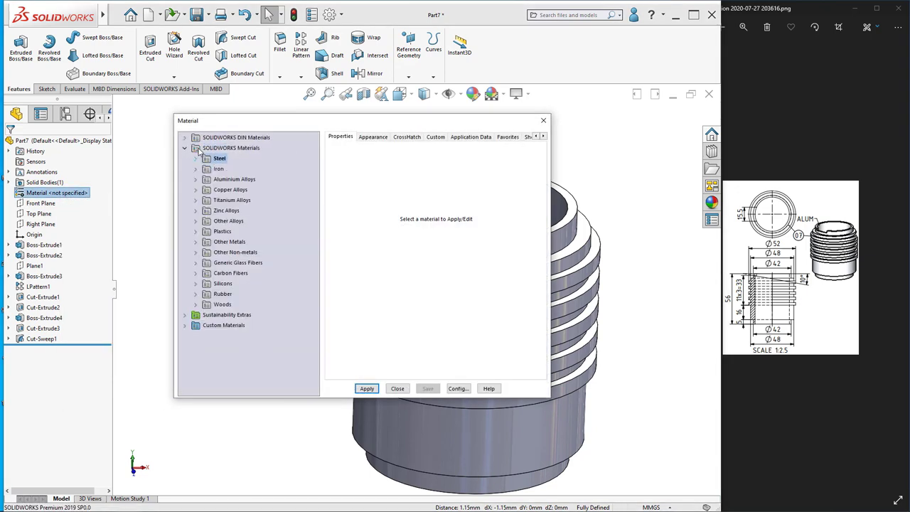
{"action": "left_click", "coordinate": [197, 180]}
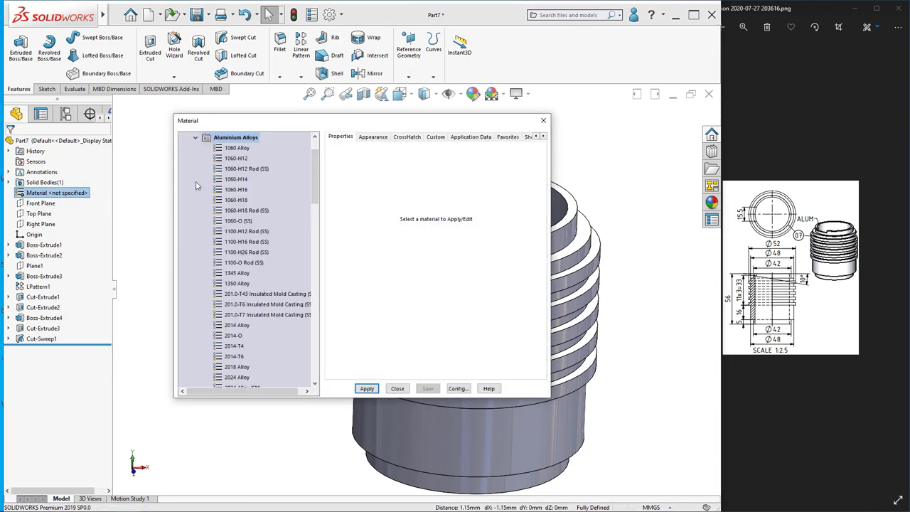
{"action": "left_click", "coordinate": [227, 149]}
{"action": "left_click", "coordinate": [367, 388]}
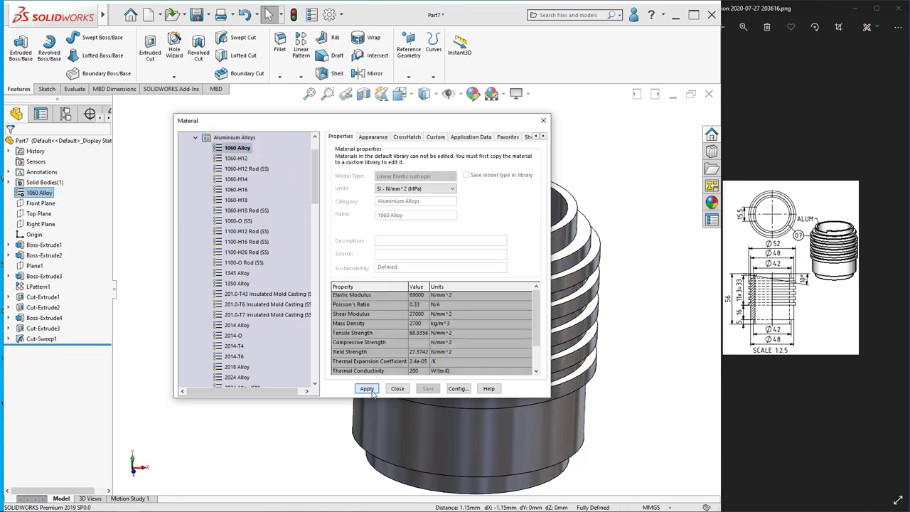
{"action": "left_click", "coordinate": [397, 389]}
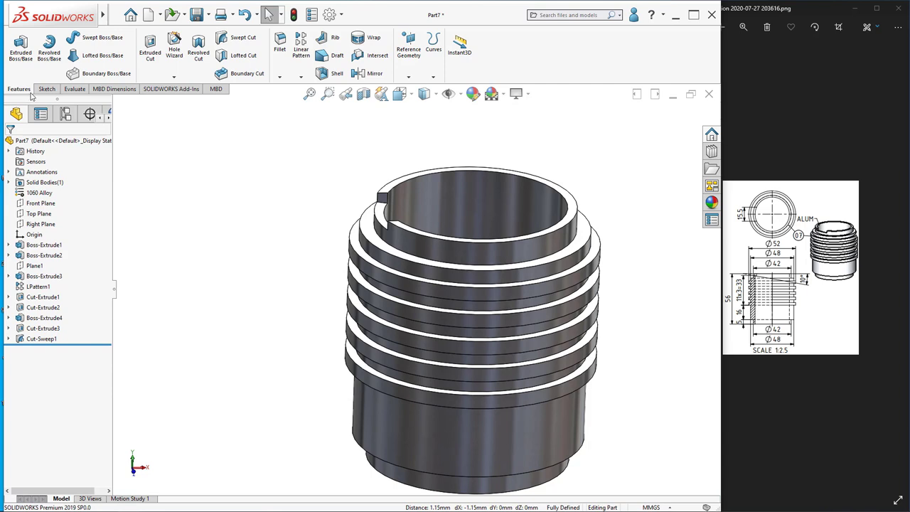
Run Mass Properties from the Evaluate tab and confirm 103.21 g mass and 38226.61 mm³ volume
{"action": "left_click", "coordinate": [74, 89]}
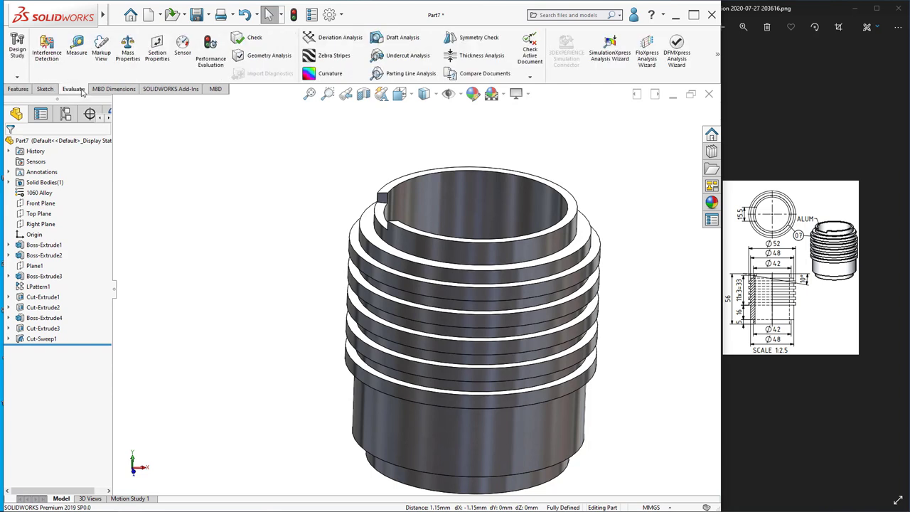
{"action": "left_click", "coordinate": [127, 57]}
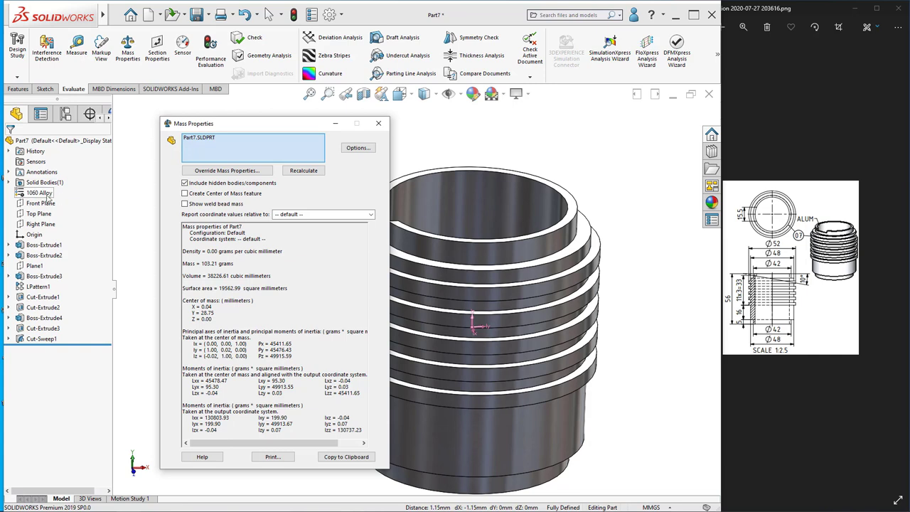
{"action": "left_click", "coordinate": [378, 124]}
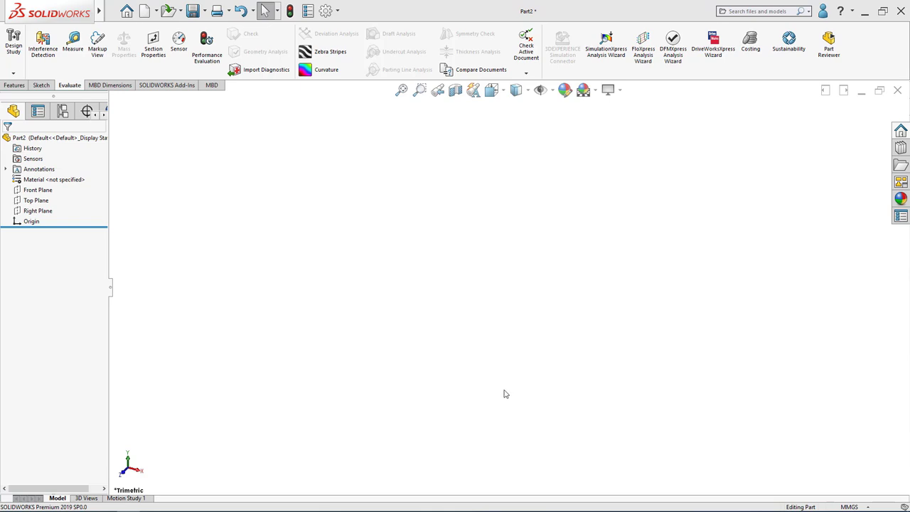
Start a sketch on the Top Plane and draw two concentric circles centred on the origin
{"action": "right_click", "coordinate": [31, 203]}
{"action": "left_click", "coordinate": [41, 187]}
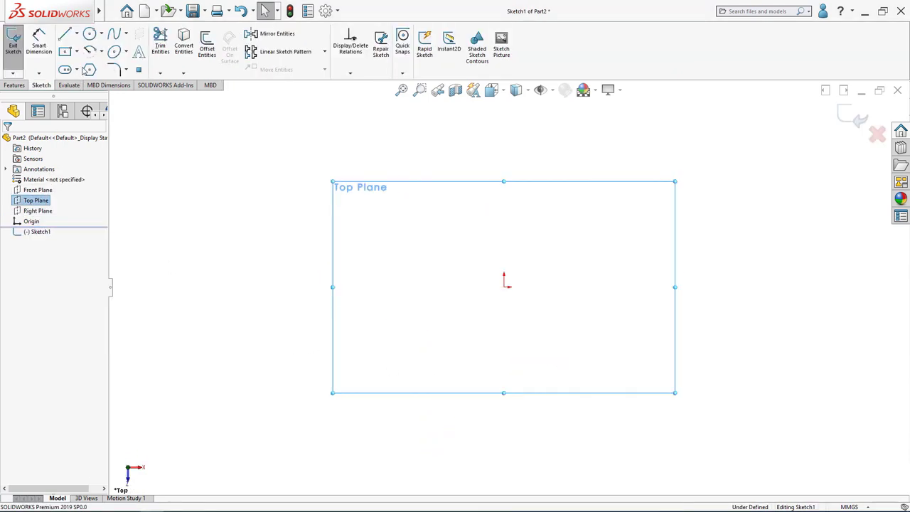
{"action": "left_click", "coordinate": [89, 34]}
{"action": "left_click", "coordinate": [505, 286]}
{"action": "left_click", "coordinate": [612, 286]}
{"action": "left_click", "coordinate": [505, 286]}
{"action": "left_click", "coordinate": [684, 295]}
Dimension the outer circle to ⌀38 and the inner circle to ⌀32
{"action": "left_click", "coordinate": [39, 45]}
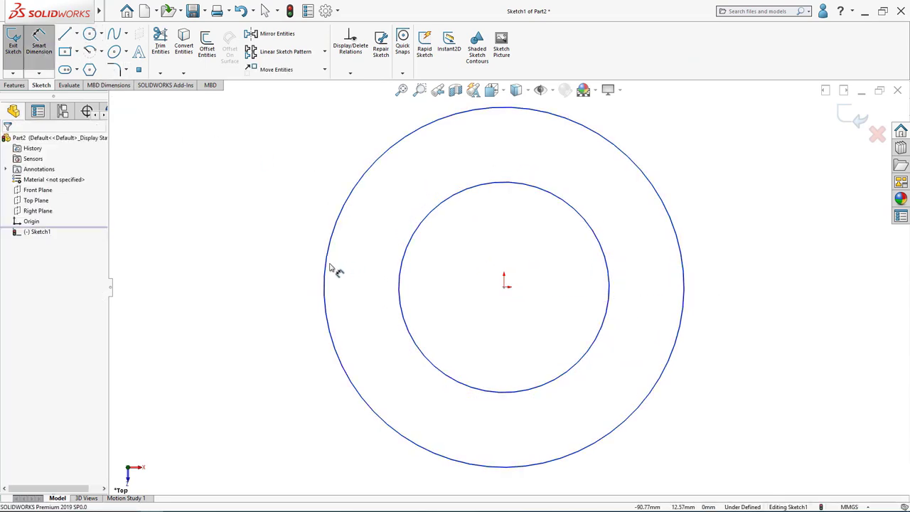
{"action": "left_click", "coordinate": [327, 251]}
{"action": "left_click", "coordinate": [224, 250]}
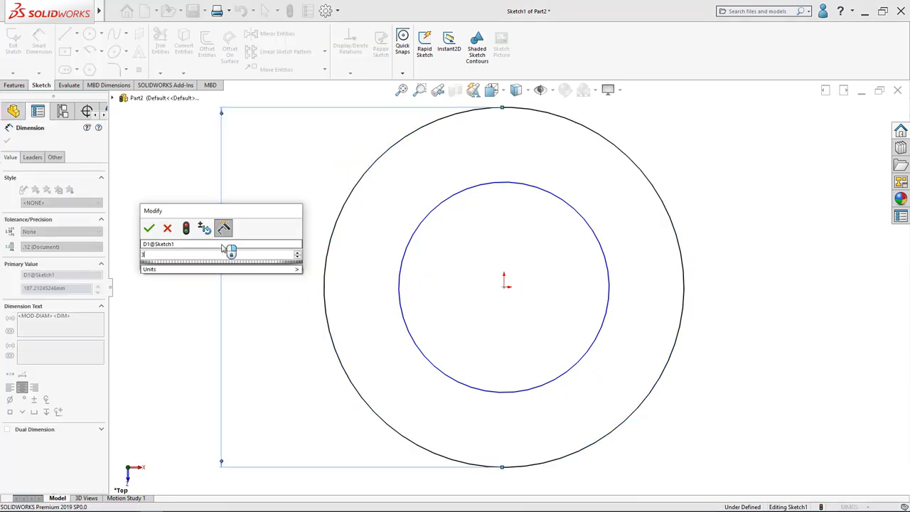
{"action": "left_click", "coordinate": [403, 305]}
{"action": "left_click", "coordinate": [276, 304]}
{"action": "type", "text": "32"}
{"action": "key", "text": "Return"}
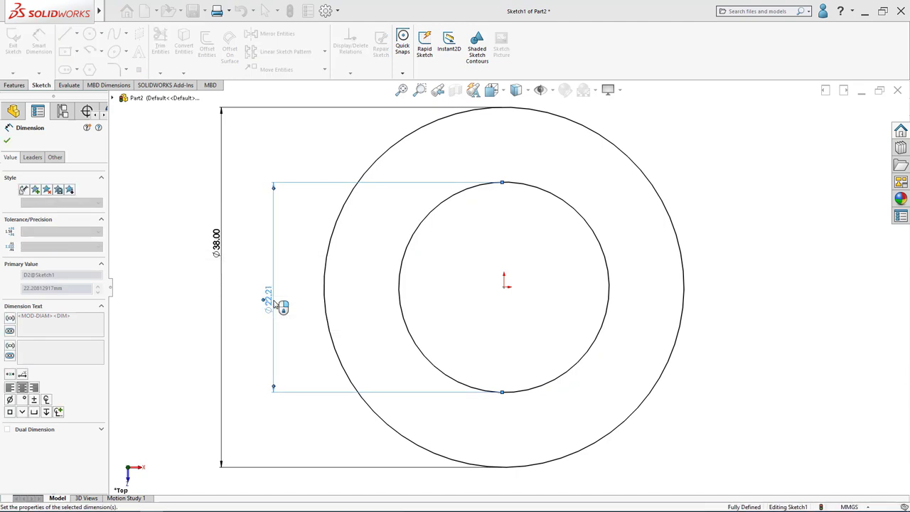
{"action": "left_click", "coordinate": [7, 140]}
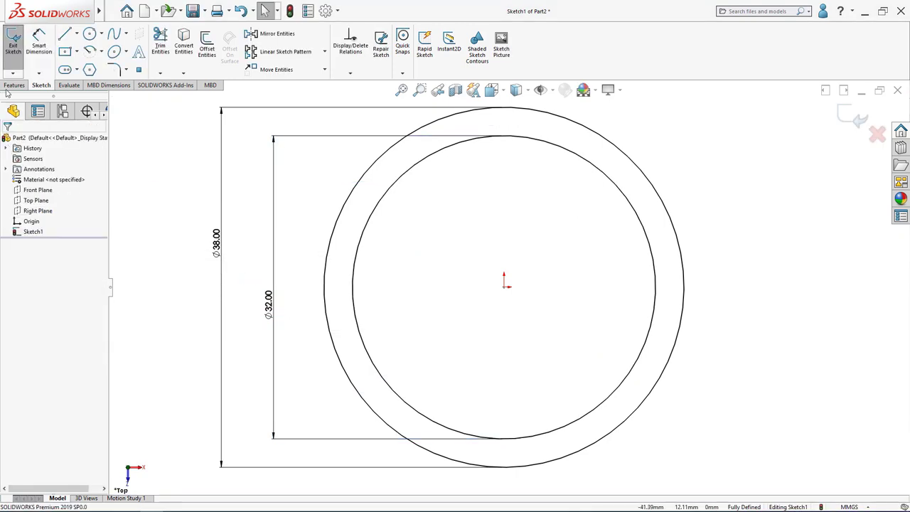
{"action": "left_click", "coordinate": [12, 86]}
{"action": "left_click", "coordinate": [19, 62]}
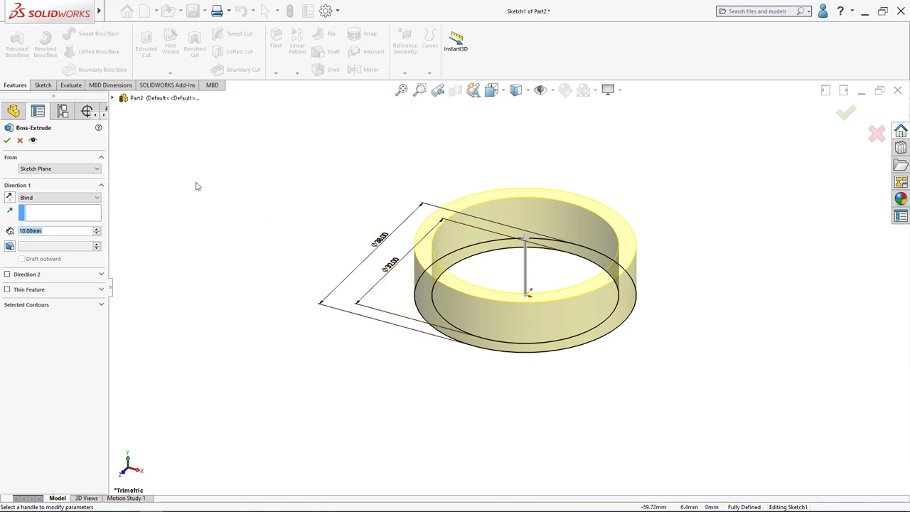
Extrude the ring sketch 68 mm into a tube and orbit to view its underside
{"action": "type", "text": "68"}
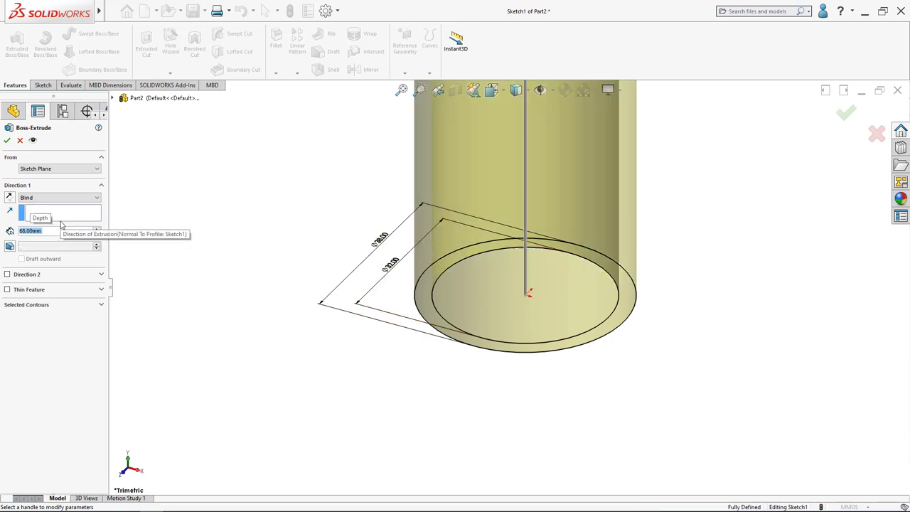
{"action": "left_click", "coordinate": [6, 140]}
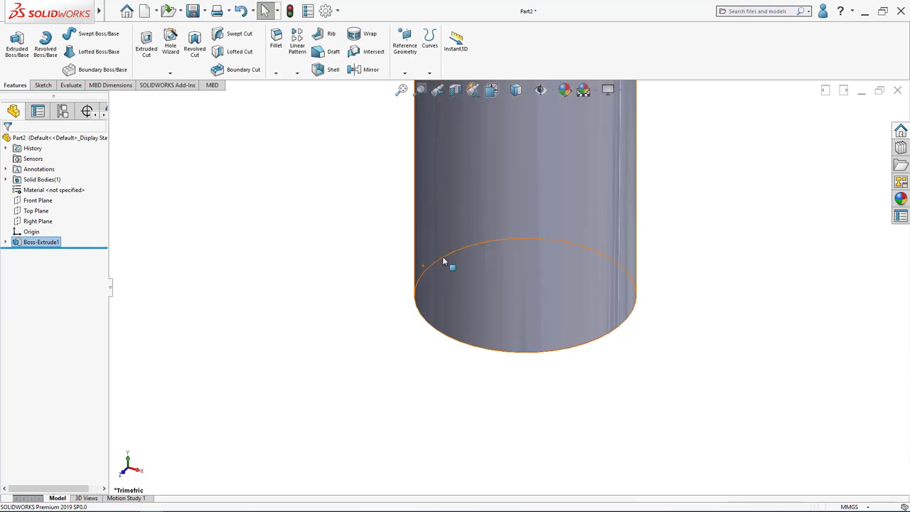
{"action": "left_click", "coordinate": [419, 200]}
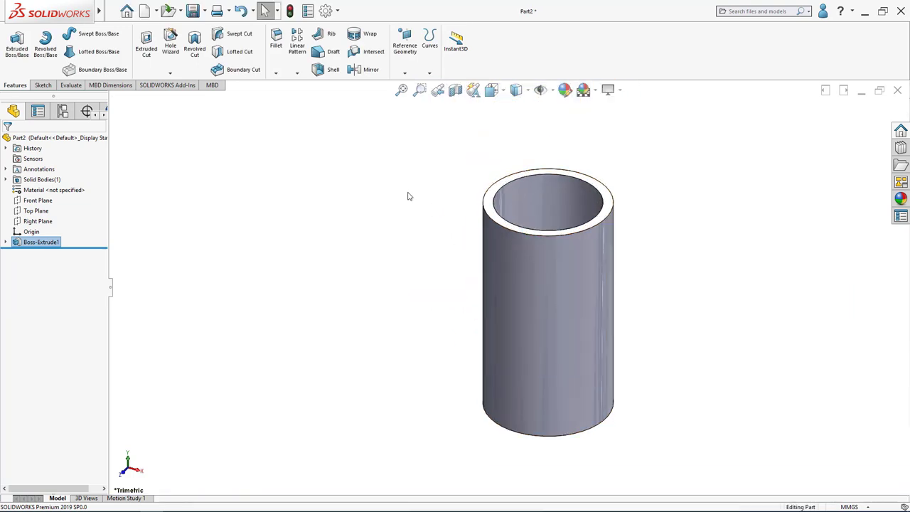
{"action": "middle_click_drag", "start_coordinate": [434, 310], "coordinate": [514, 384]}
Chamfer the tube's inner bottom edge 1 mm at 45°
{"action": "left_click", "coordinate": [490, 406]}
{"action": "left_click", "coordinate": [276, 72]}
{"action": "left_click", "coordinate": [289, 95]}
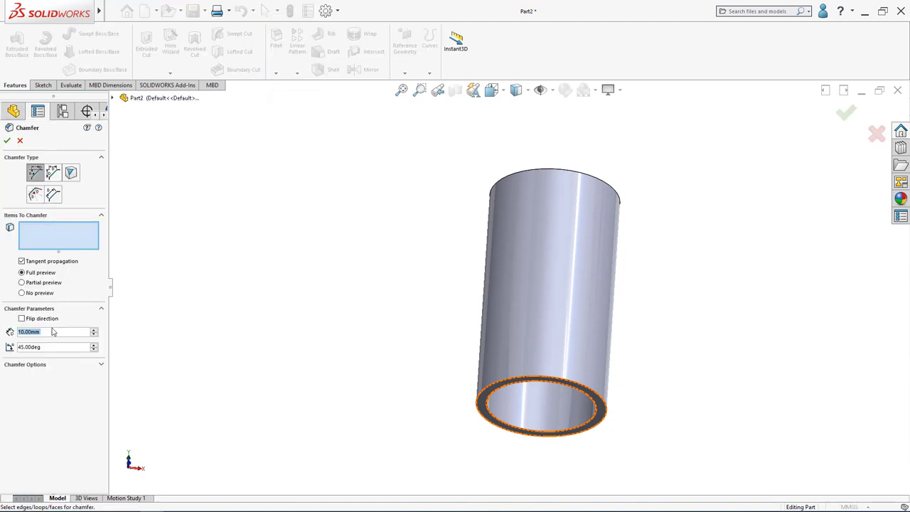
{"action": "type", "text": "1"}
{"action": "key", "text": "Return"}
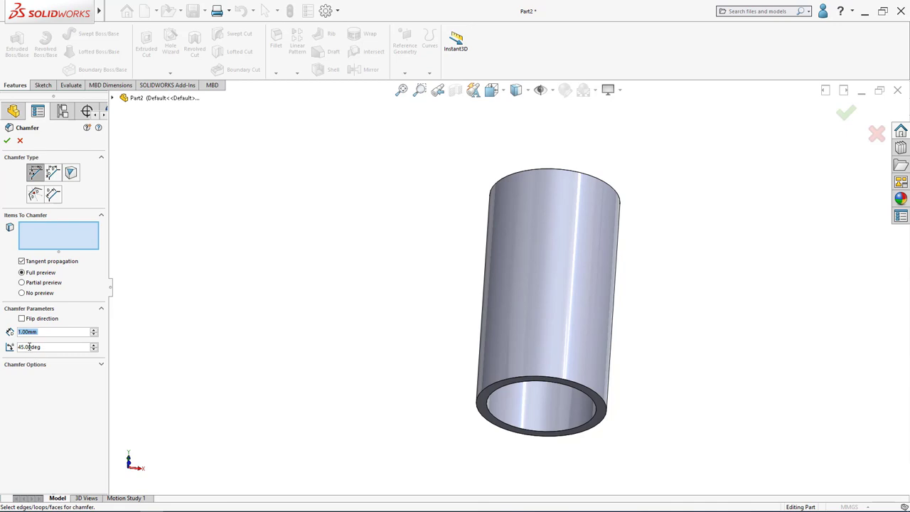
{"action": "left_click", "coordinate": [496, 419]}
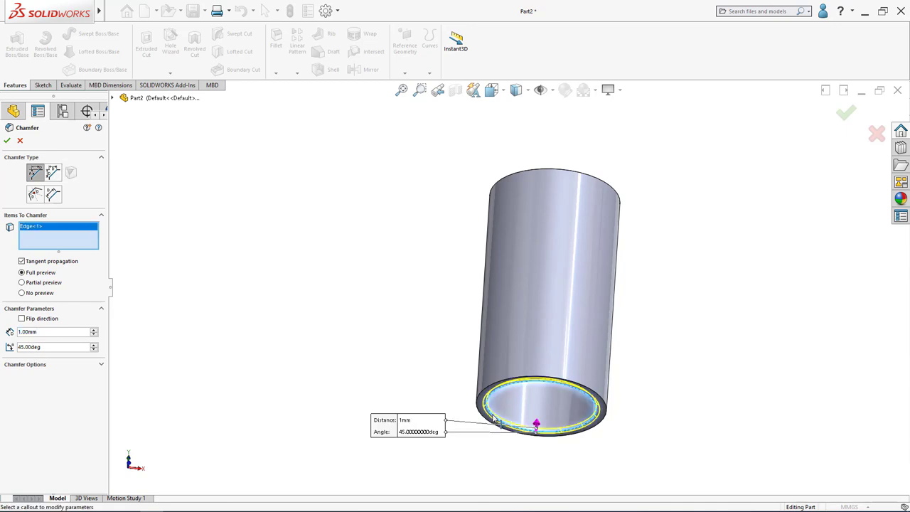
{"action": "left_click", "coordinate": [9, 141]}
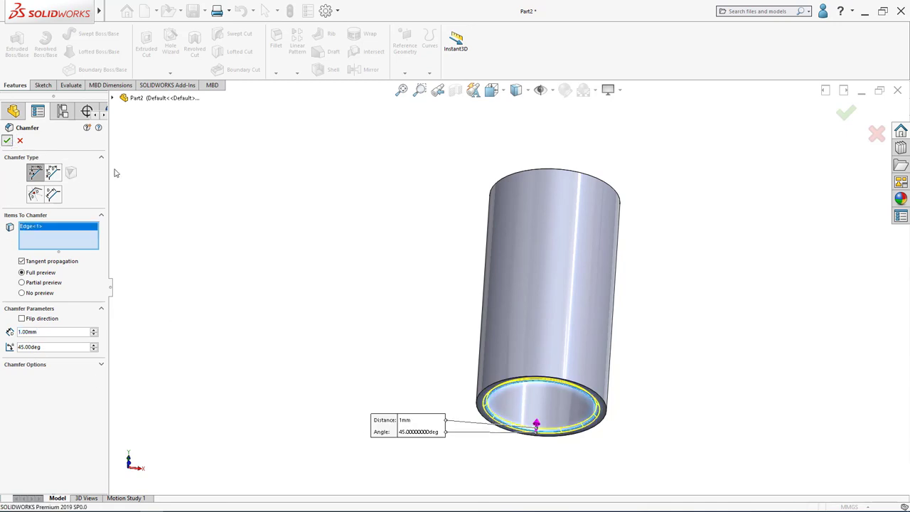
{"action": "scroll", "coordinate": [539, 273], "scroll_direction": "up", "scroll_amount": 3}
{"action": "scroll", "coordinate": [533, 276], "scroll_direction": "down", "scroll_amount": 3}
{"action": "middle_click_drag", "start_coordinate": [526, 275], "coordinate": [463, 413]}
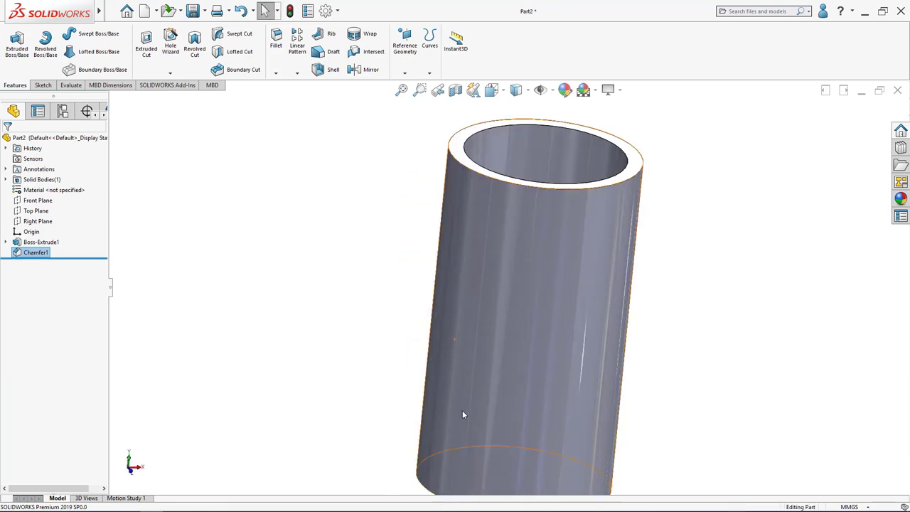
{"action": "scroll", "coordinate": [475, 207], "scroll_direction": "up", "scroll_amount": 2}
{"action": "scroll", "coordinate": [486, 226], "scroll_direction": "down", "scroll_amount": 2}
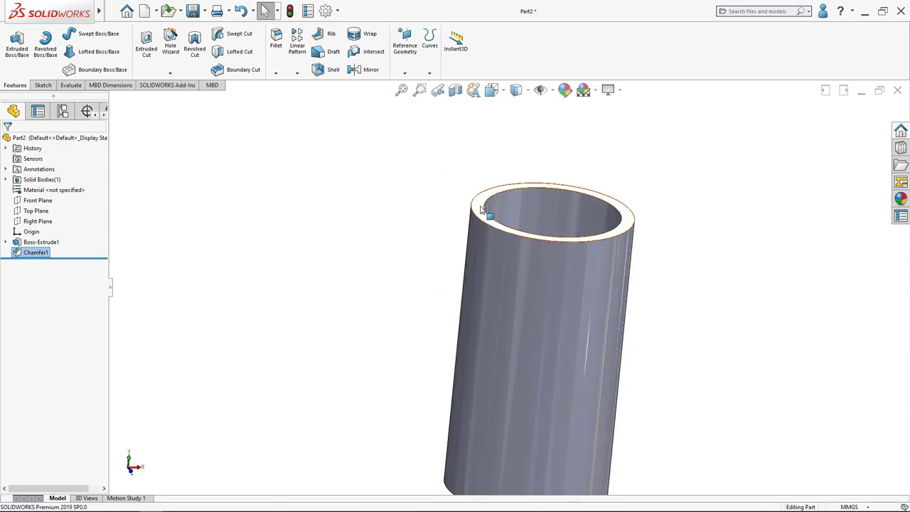
Start a sketch on the tube's top ring face and draw a short line across the ring wall
{"action": "right_click", "coordinate": [482, 210]}
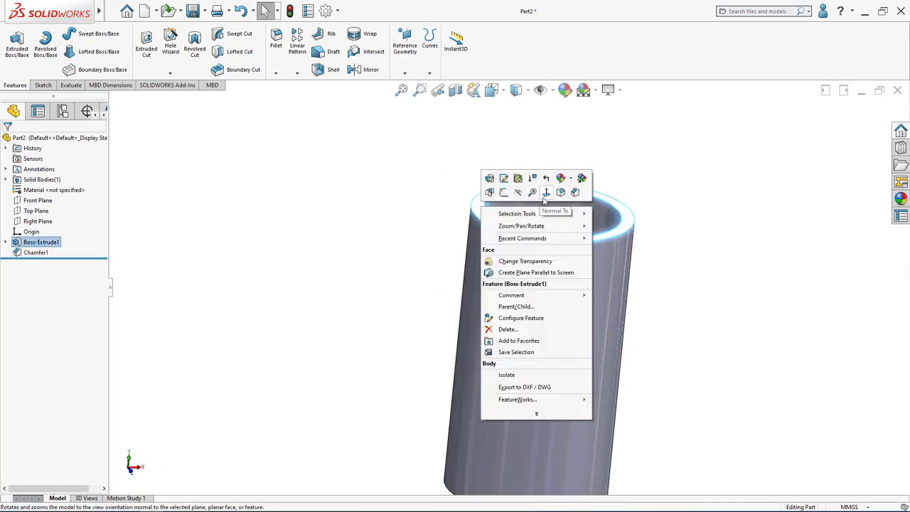
{"action": "left_click", "coordinate": [544, 203]}
{"action": "right_click", "coordinate": [361, 247]}
{"action": "left_click", "coordinate": [386, 233]}
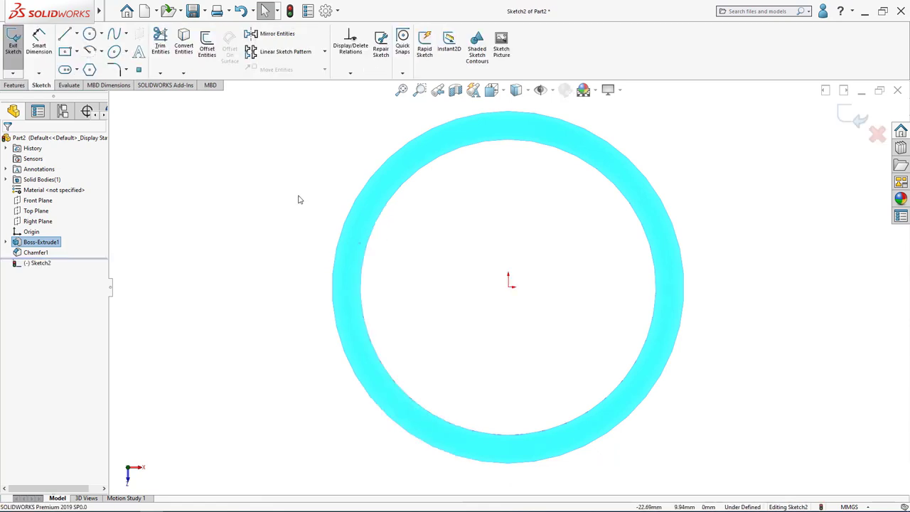
{"action": "left_click", "coordinate": [65, 35]}
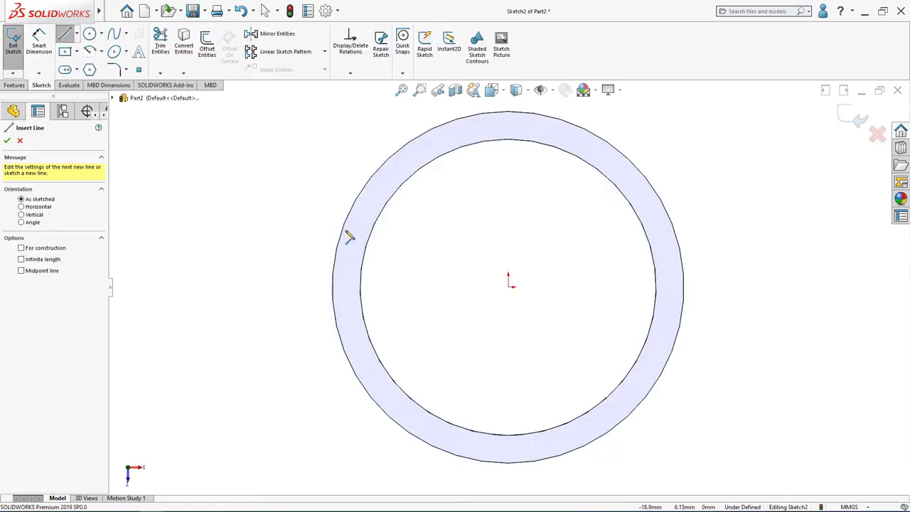
{"action": "left_click", "coordinate": [344, 223]}
{"action": "left_click", "coordinate": [375, 223]}
{"action": "key", "text": "Escape"}
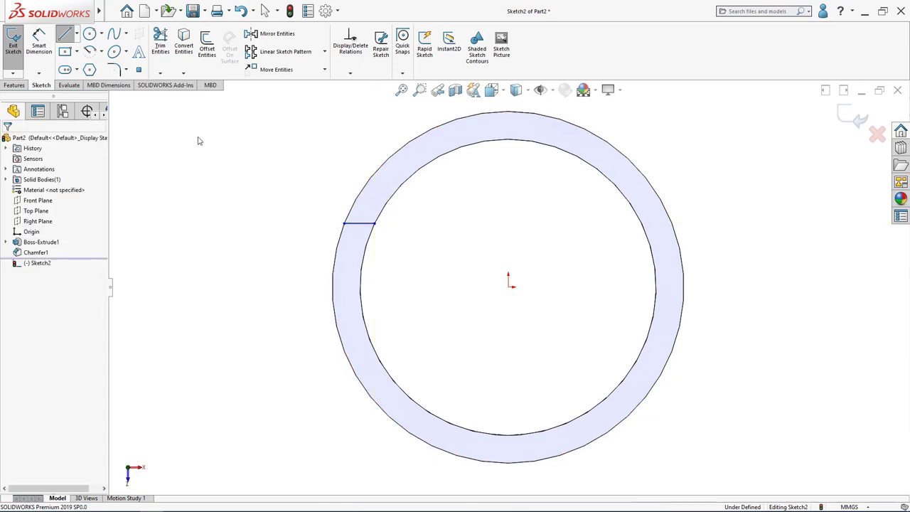
Draw a horizontal construction centerline from the ring's centre to its left outer edge
{"action": "left_click", "coordinate": [65, 35]}
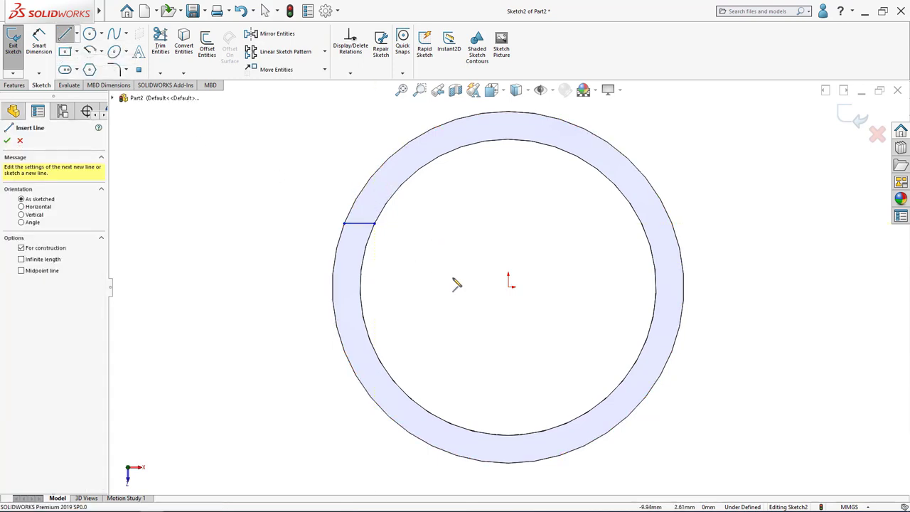
{"action": "left_click", "coordinate": [508, 287]}
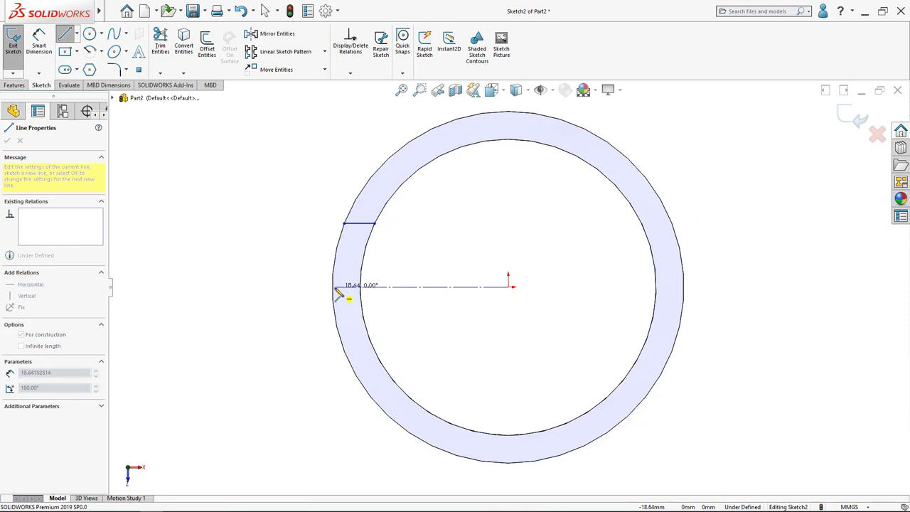
{"action": "double_click", "coordinate": [333, 286]}
{"action": "key", "text": "Escape"}
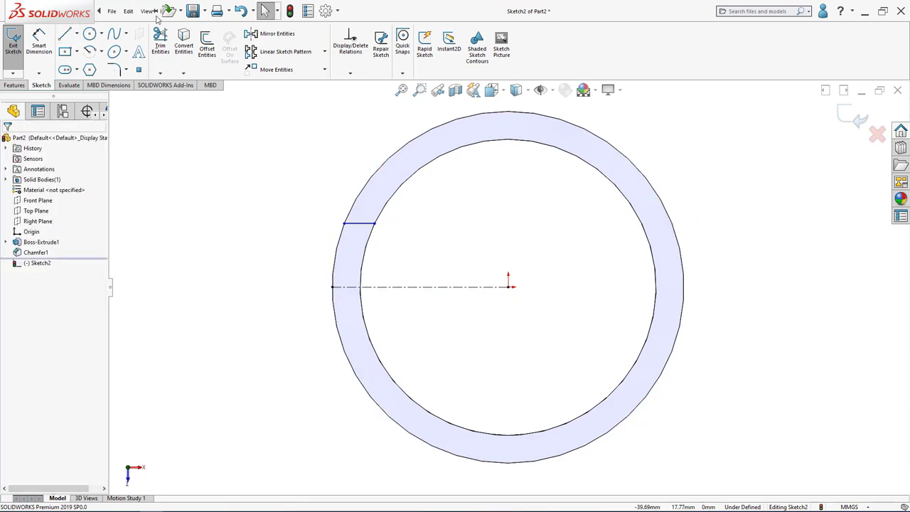
Dimension the short line 15.5 mm wide, symmetric about the centerline
{"action": "left_click", "coordinate": [40, 44]}
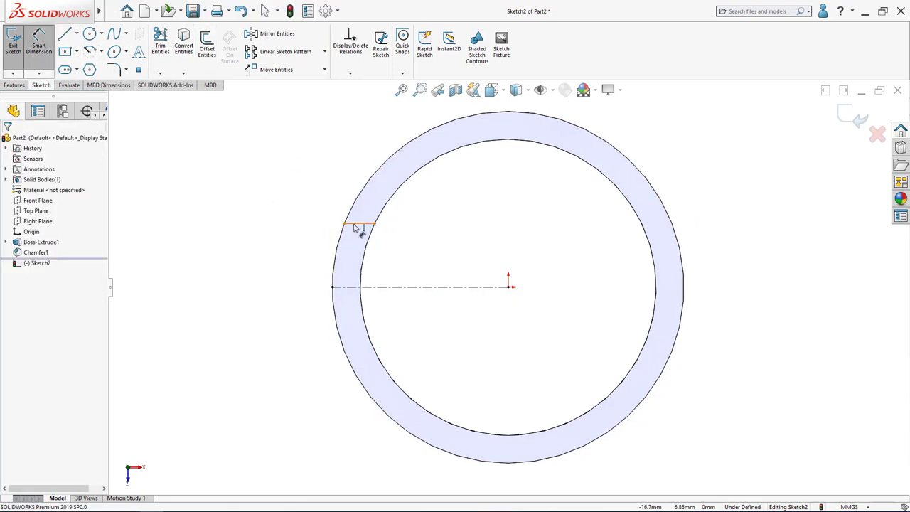
{"action": "left_click", "coordinate": [357, 224]}
{"action": "left_click", "coordinate": [400, 287]}
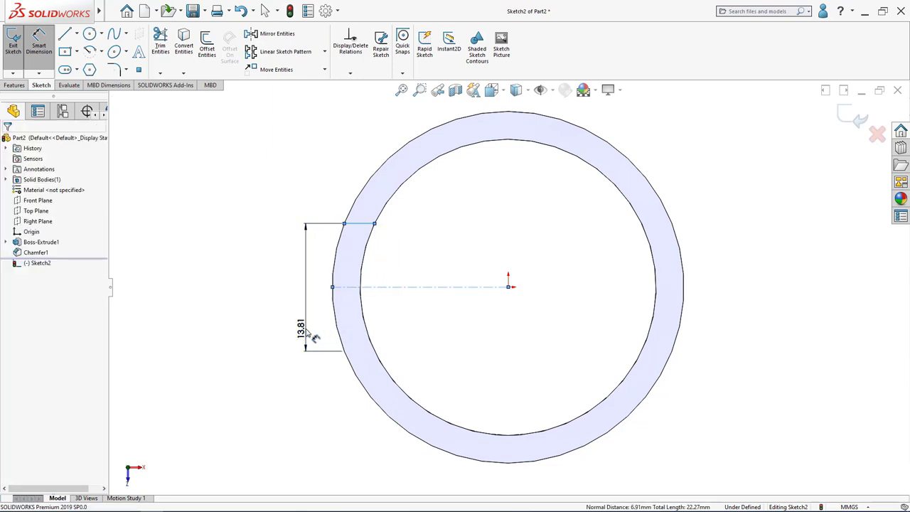
{"action": "left_click", "coordinate": [311, 335]}
{"action": "type", "text": "15.5"}
{"action": "key", "text": "Return"}
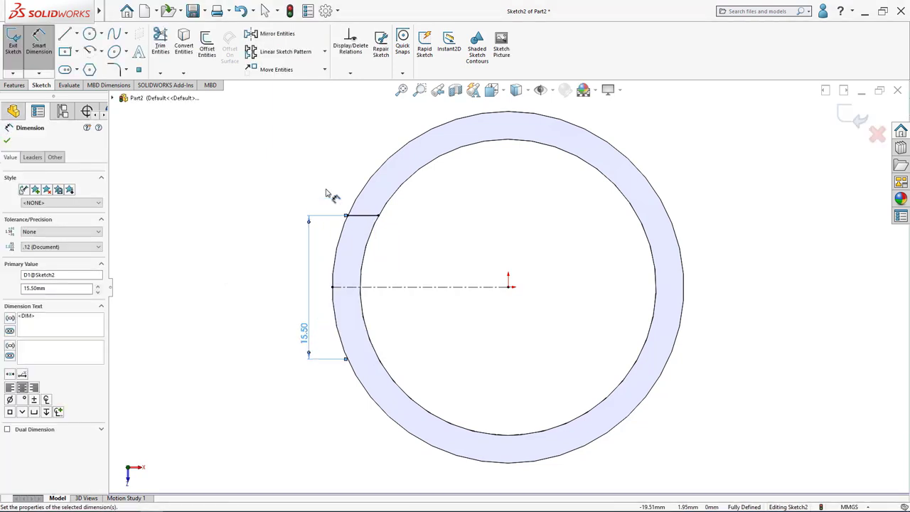
Mirror the short line about the horizontal centerline to the other side
{"action": "left_click", "coordinate": [266, 33]}
{"action": "left_click", "coordinate": [360, 218]}
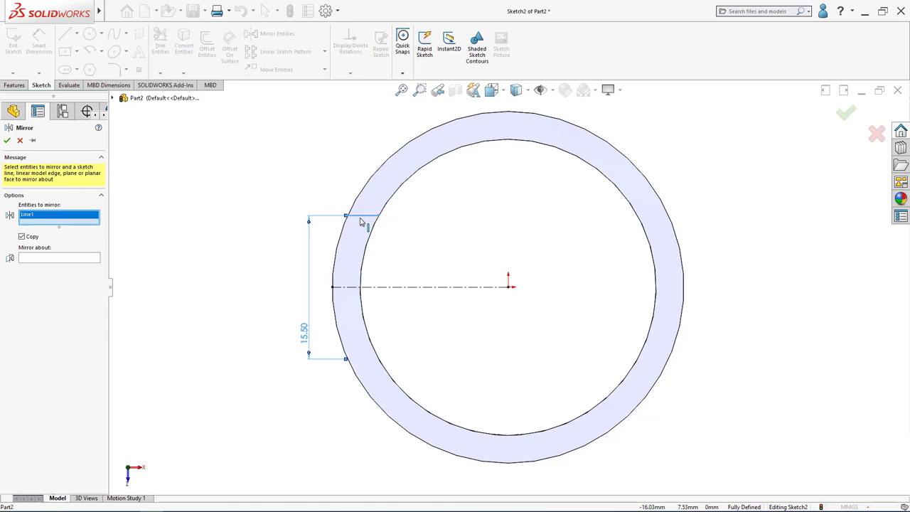
{"action": "left_click", "coordinate": [38, 259]}
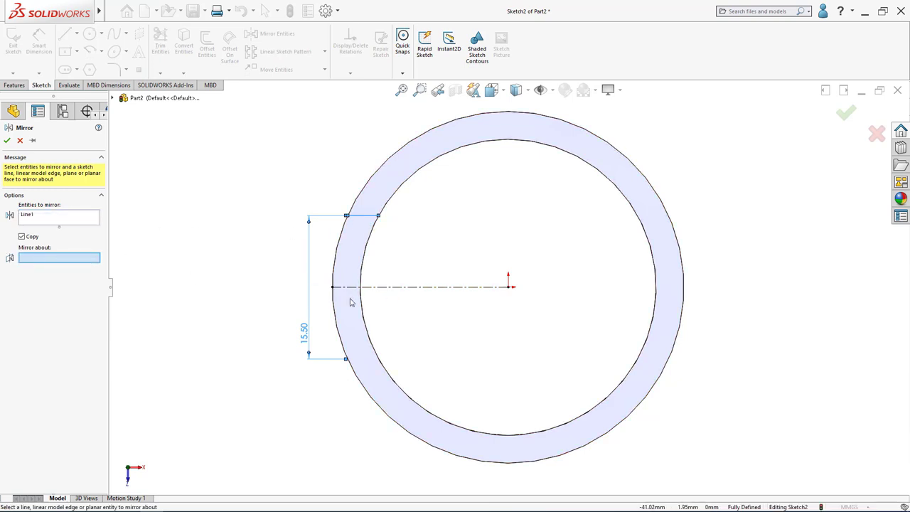
{"action": "left_click", "coordinate": [438, 288]}
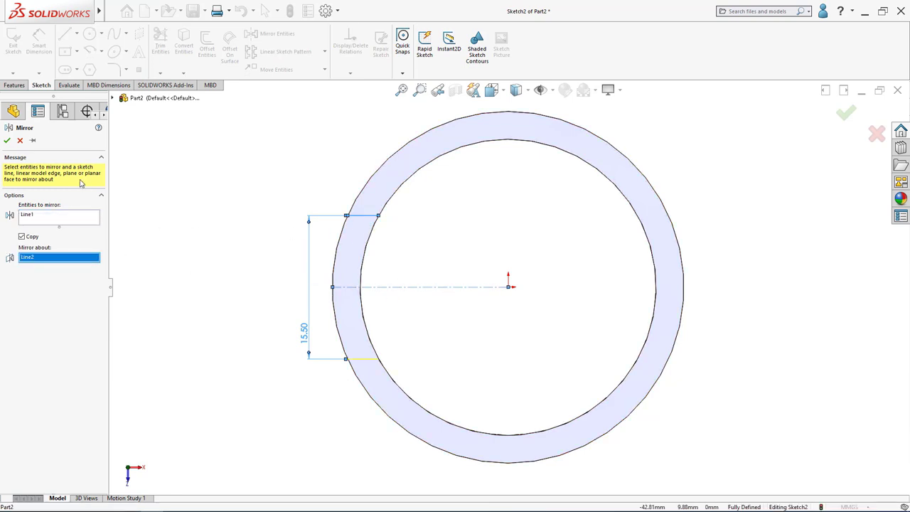
{"action": "left_click", "coordinate": [6, 140]}
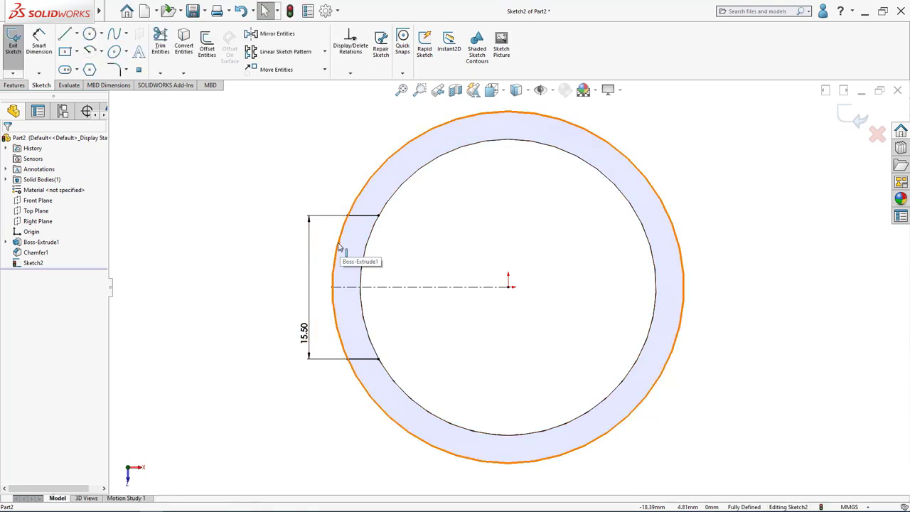
{"action": "left_click", "coordinate": [337, 249]}
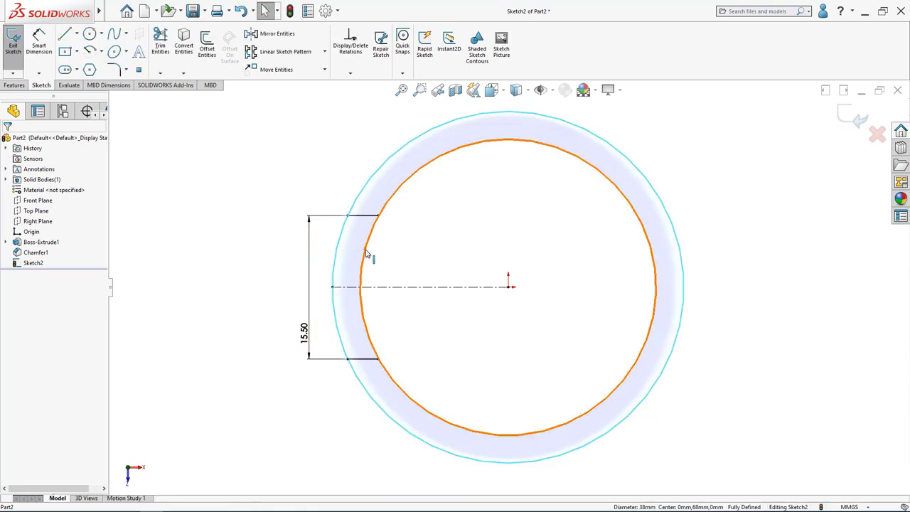
{"action": "left_click", "coordinate": [363, 257], "text": "ctrl"}
{"action": "key", "text": "Escape"}
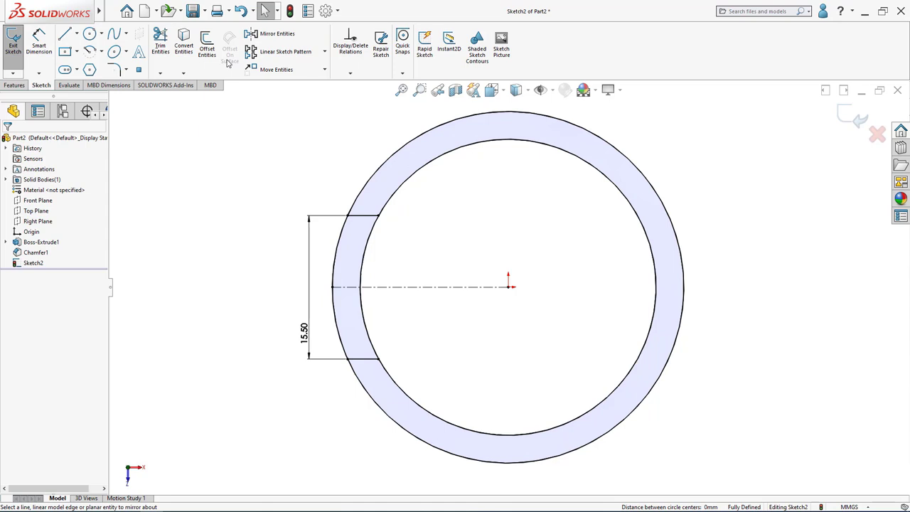
Finish trimming the notch profile and orbit the tube to inspect the sketch in 3-D
{"action": "left_click", "coordinate": [161, 45]}
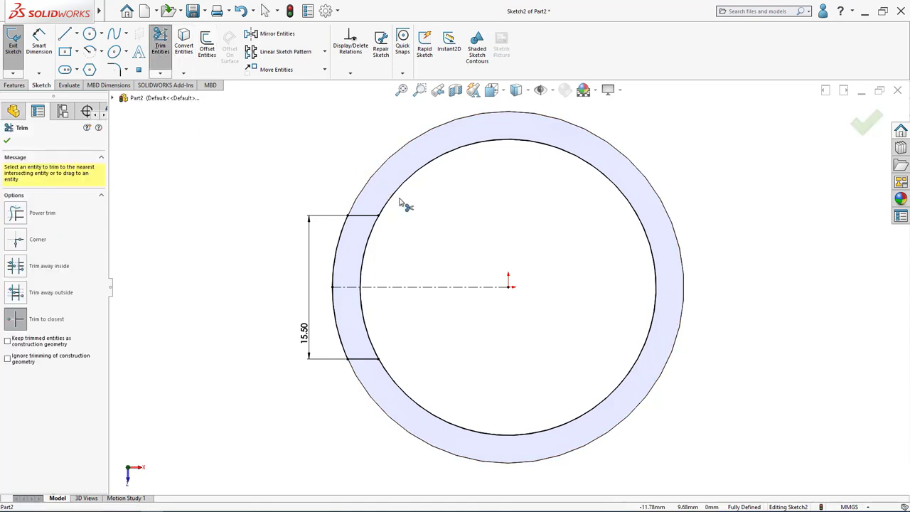
{"action": "left_click", "coordinate": [7, 140]}
{"action": "middle_click_drag", "start_coordinate": [266, 230], "coordinate": [498, 198]}
{"action": "scroll", "coordinate": [525, 160], "scroll_direction": "down", "scroll_amount": 3}
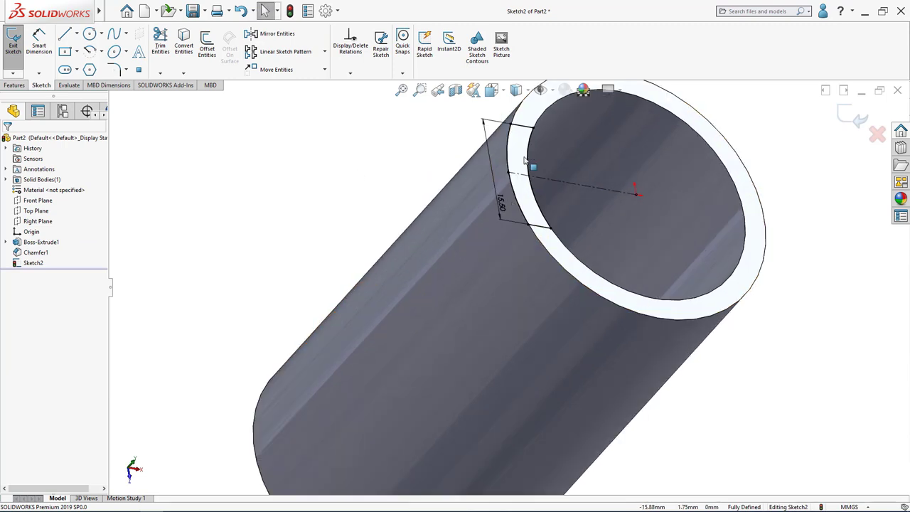
{"action": "scroll", "coordinate": [502, 287], "scroll_direction": "up", "scroll_amount": 1}
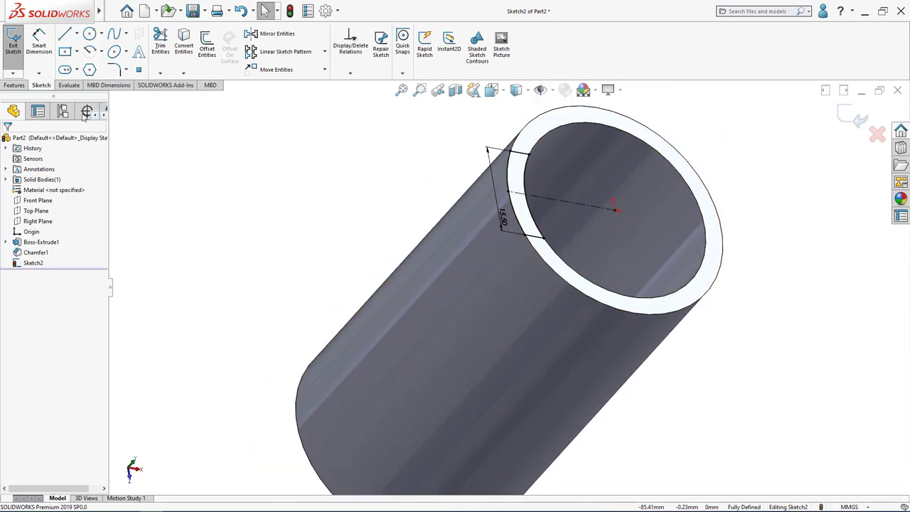
Extruded-cut the notch sketch 2.4 mm blind into the tube's top rim
{"action": "left_click", "coordinate": [16, 86]}
{"action": "left_click", "coordinate": [146, 46]}
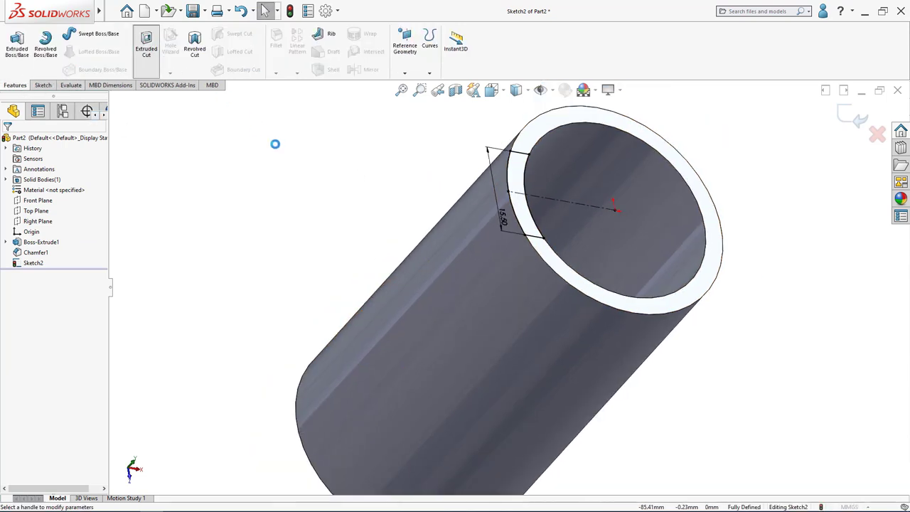
{"action": "type", "text": "2.4"}
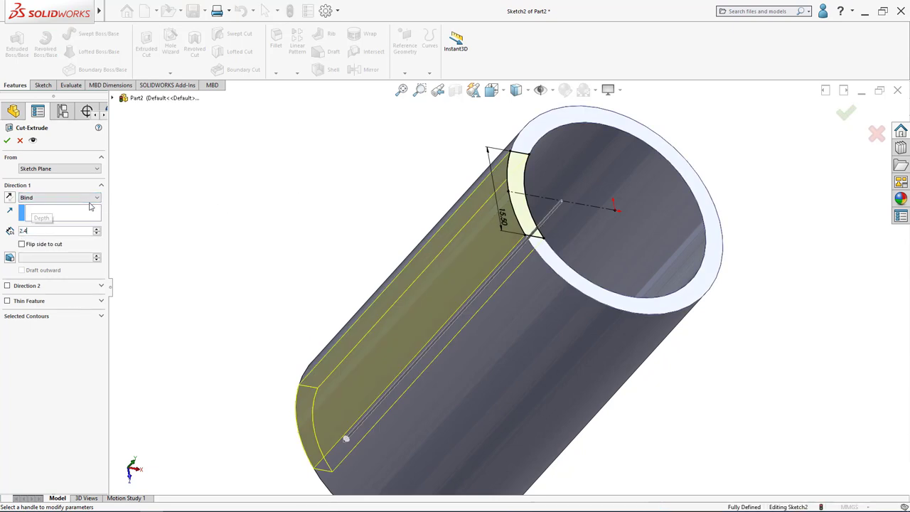
{"action": "key", "text": "Return"}
{"action": "left_click", "coordinate": [8, 142]}
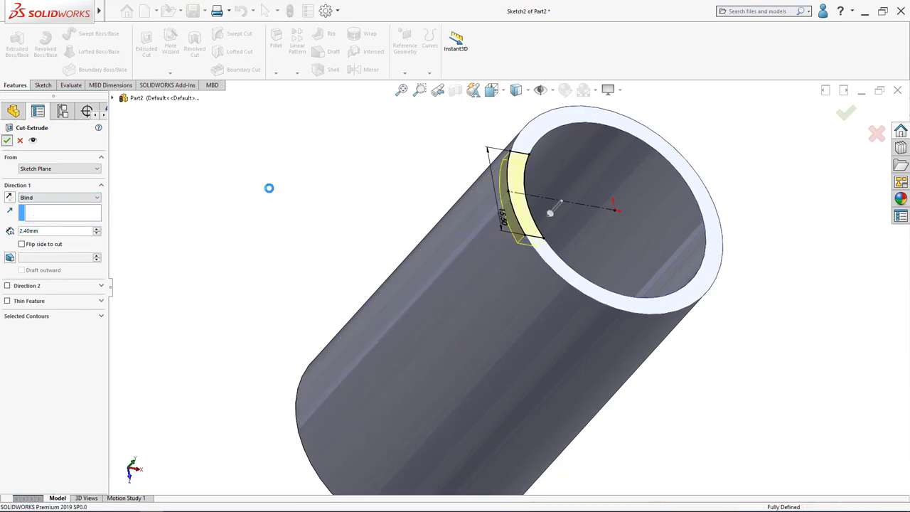
{"action": "scroll", "coordinate": [518, 219], "scroll_direction": "down", "scroll_amount": 4}
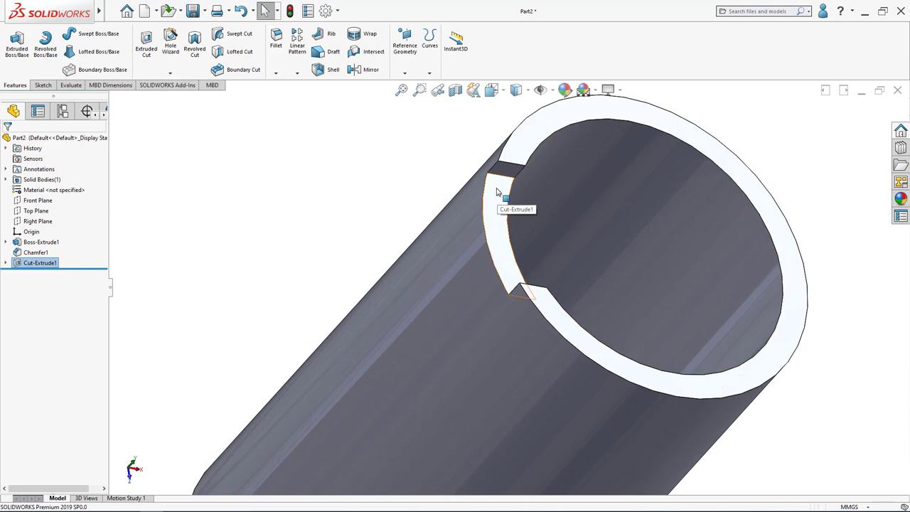
{"action": "scroll", "coordinate": [501, 223], "scroll_direction": "down", "scroll_amount": 2}
{"action": "middle_click_drag", "start_coordinate": [493, 235], "coordinate": [484, 268]}
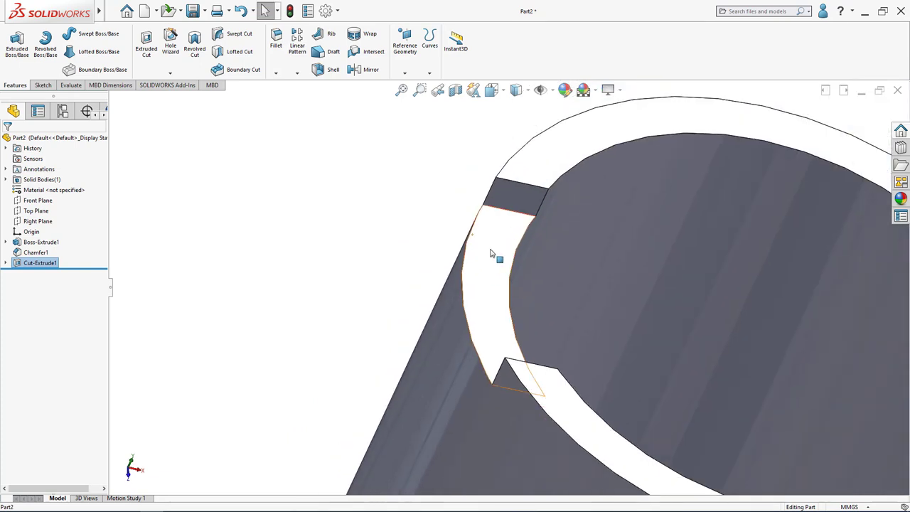
Open a sketch on the notch face and convert the tube's 19 mm outer edge into an arc
{"action": "right_click", "coordinate": [490, 253]}
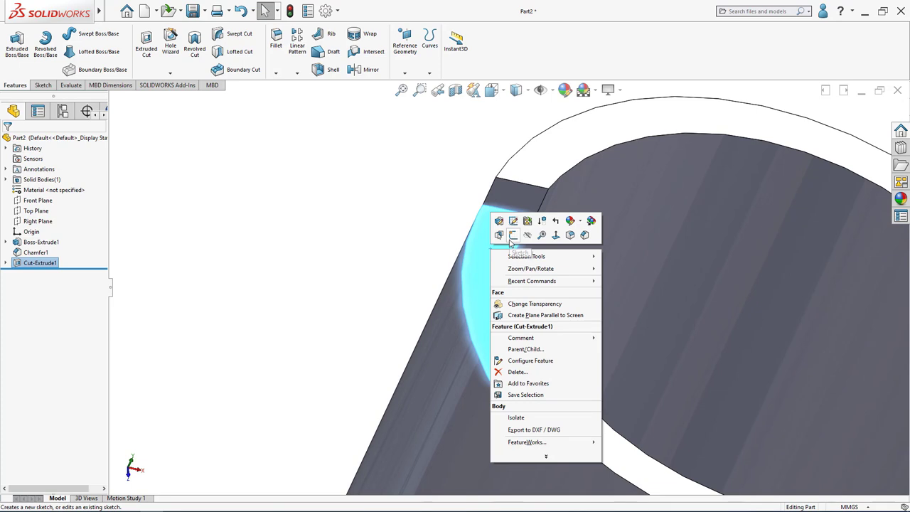
{"action": "left_click", "coordinate": [513, 236]}
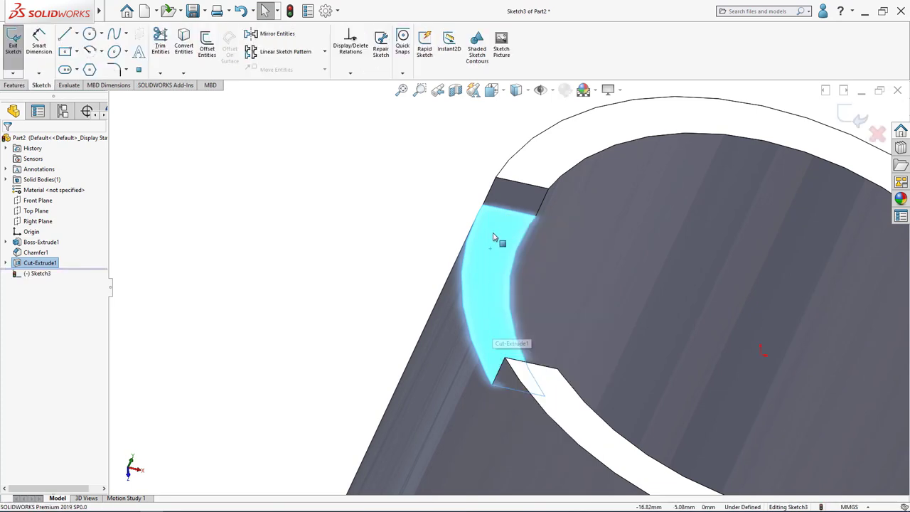
{"action": "left_click", "coordinate": [461, 291]}
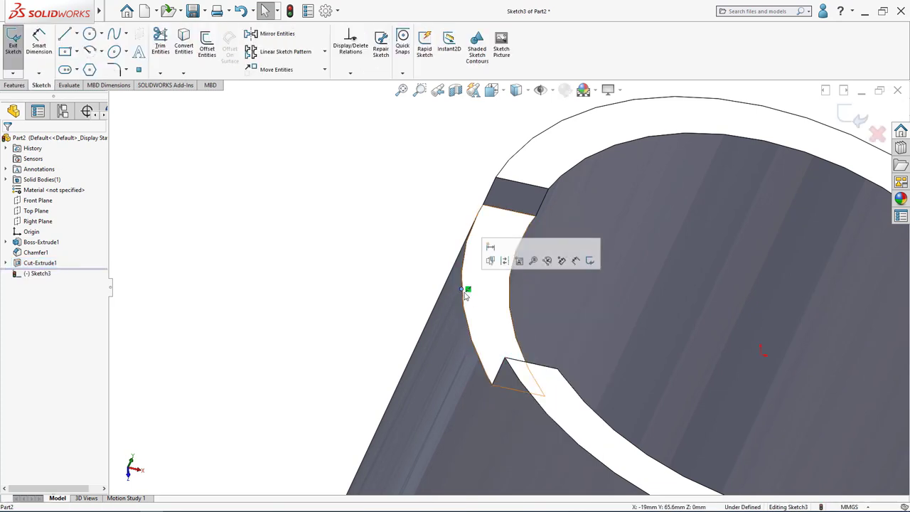
{"action": "left_click", "coordinate": [183, 44]}
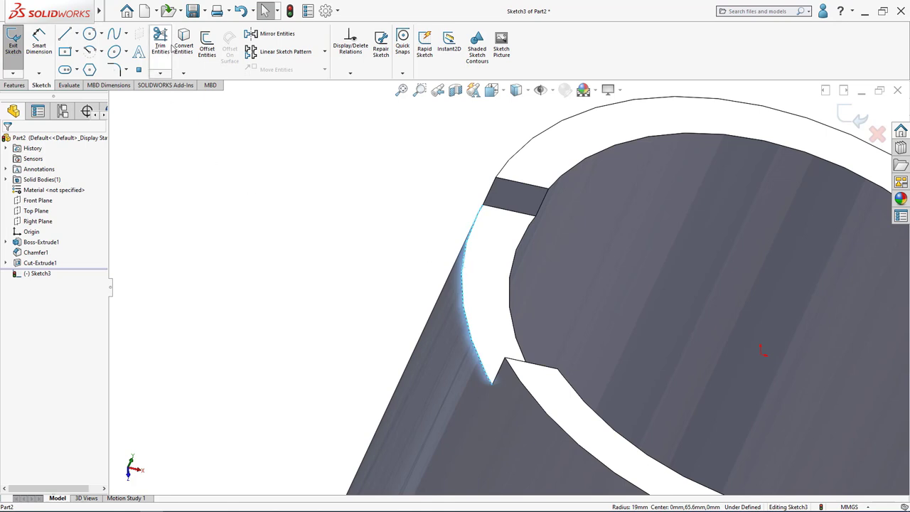
{"action": "scroll", "coordinate": [495, 214], "scroll_direction": "down", "scroll_amount": 2}
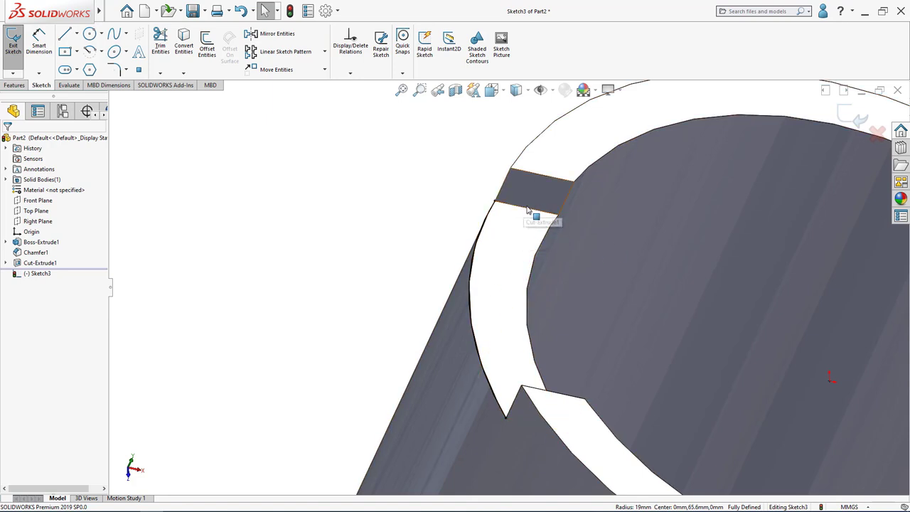
Close Sketch3, look at the Top and Front planes, and start a new sketch on the Front Plane
{"action": "left_click", "coordinate": [846, 115]}
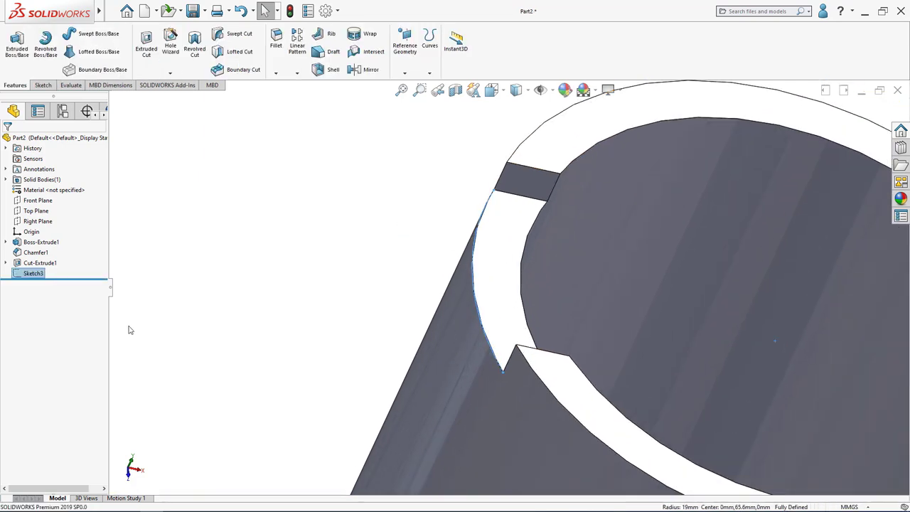
{"action": "right_click", "coordinate": [33, 212]}
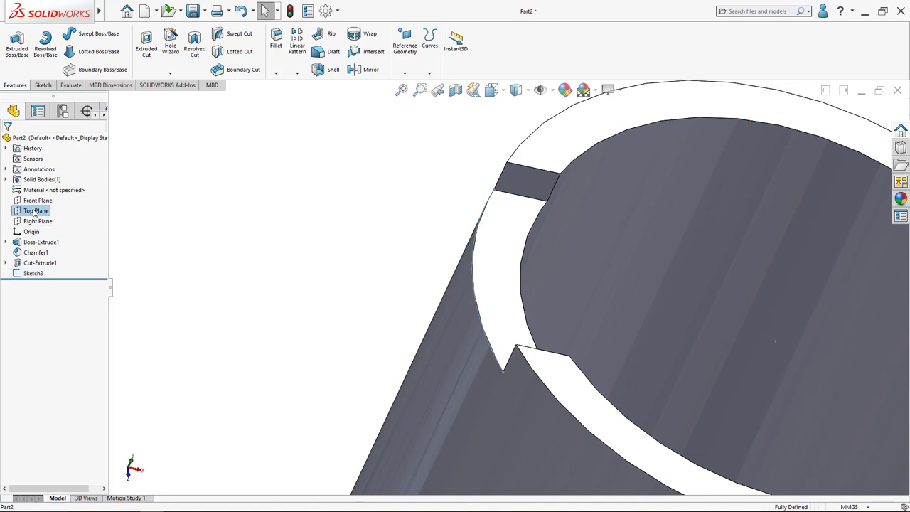
{"action": "left_click", "coordinate": [84, 197]}
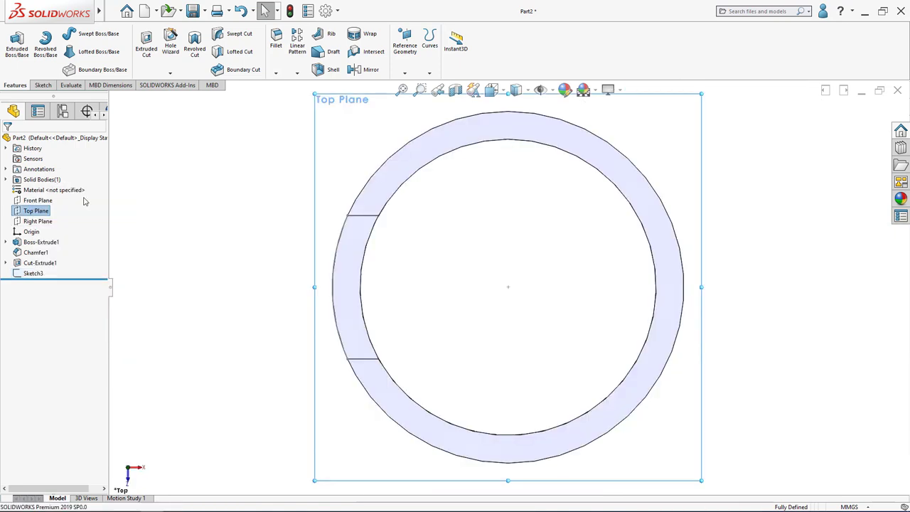
{"action": "right_click", "coordinate": [34, 201]}
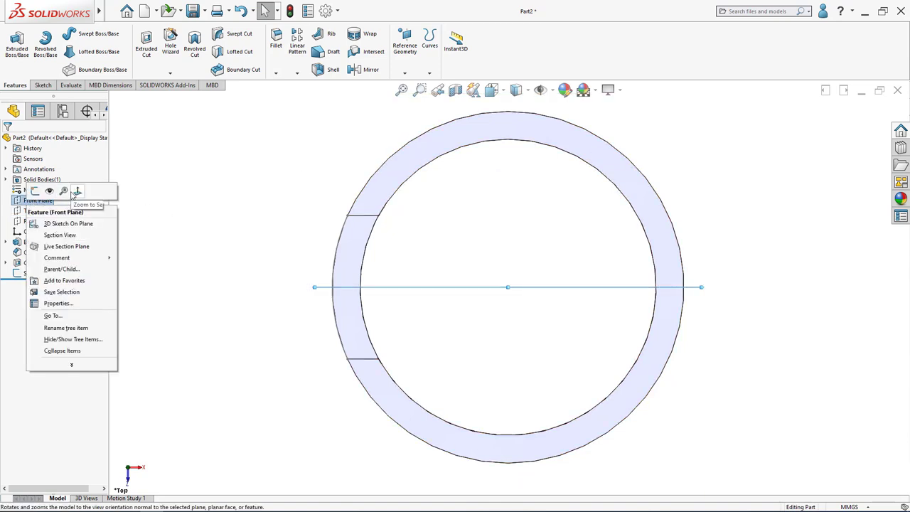
{"action": "left_click", "coordinate": [77, 190]}
{"action": "right_click", "coordinate": [37, 203]}
{"action": "left_click", "coordinate": [61, 190]}
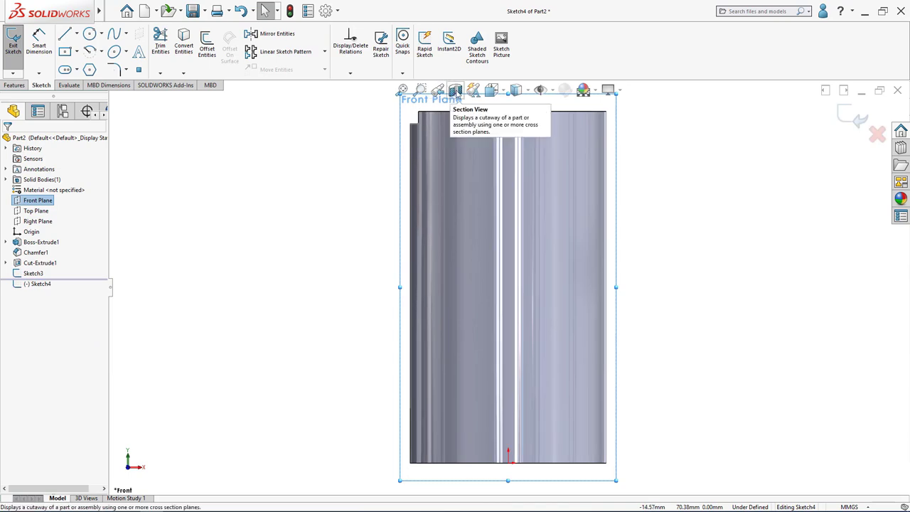
Show the tube sectioned at the Front Plane and view the sketch straight from the front
{"action": "left_click", "coordinate": [455, 91]}
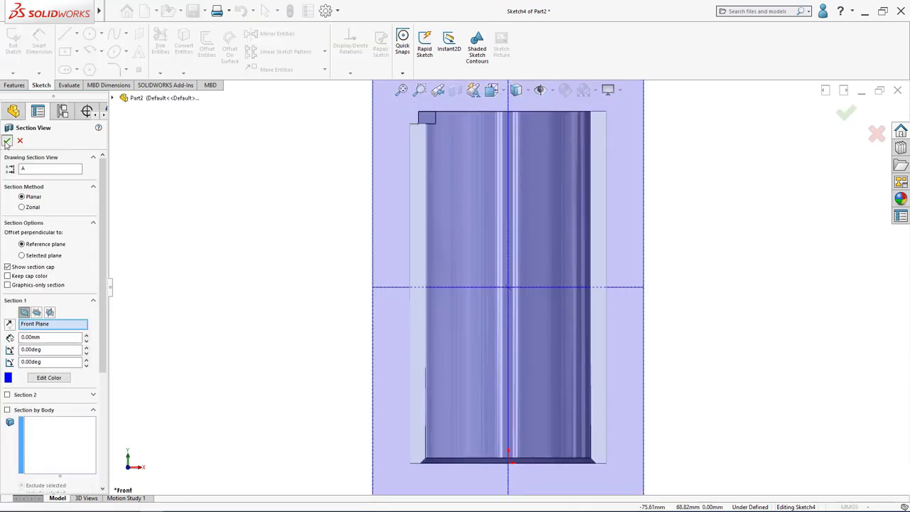
{"action": "left_click", "coordinate": [7, 140]}
{"action": "middle_click_drag", "start_coordinate": [493, 152], "coordinate": [457, 218]}
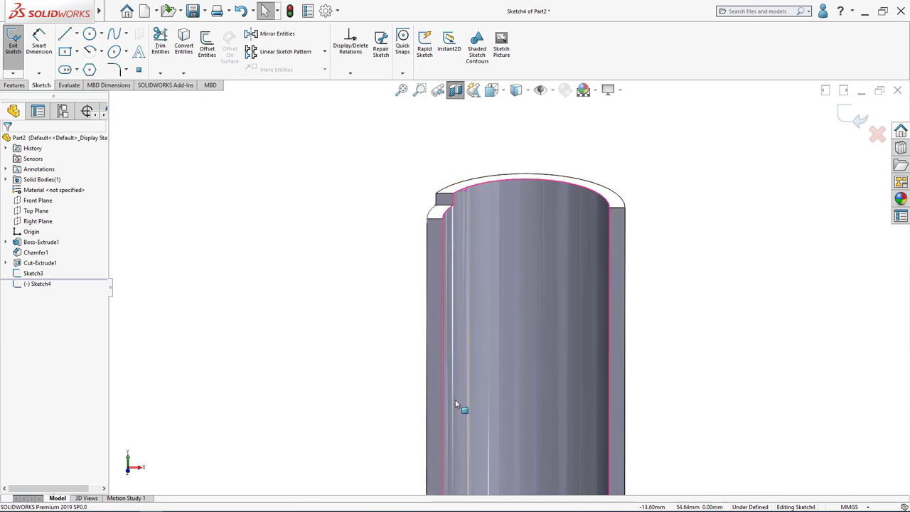
{"action": "middle_click_drag", "start_coordinate": [398, 224], "coordinate": [417, 219]}
{"action": "key", "text": "ctrl+1"}
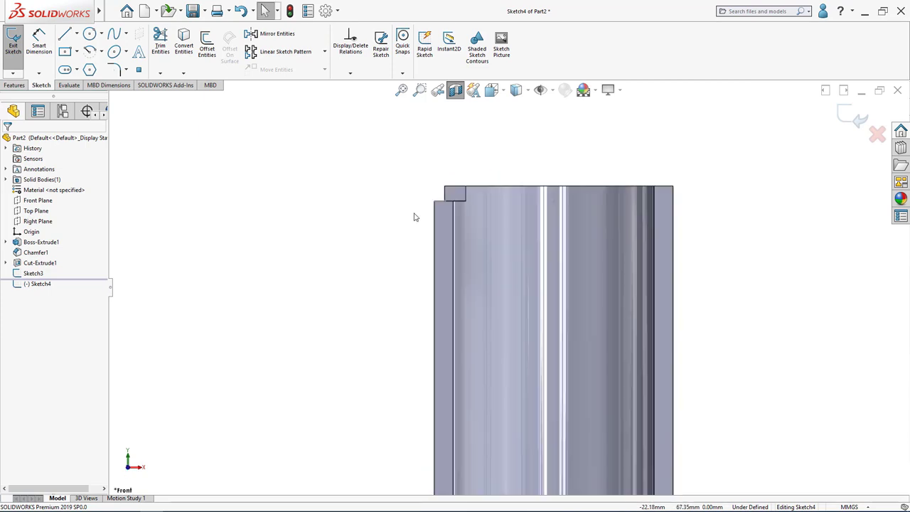
{"action": "left_click", "coordinate": [64, 34]}
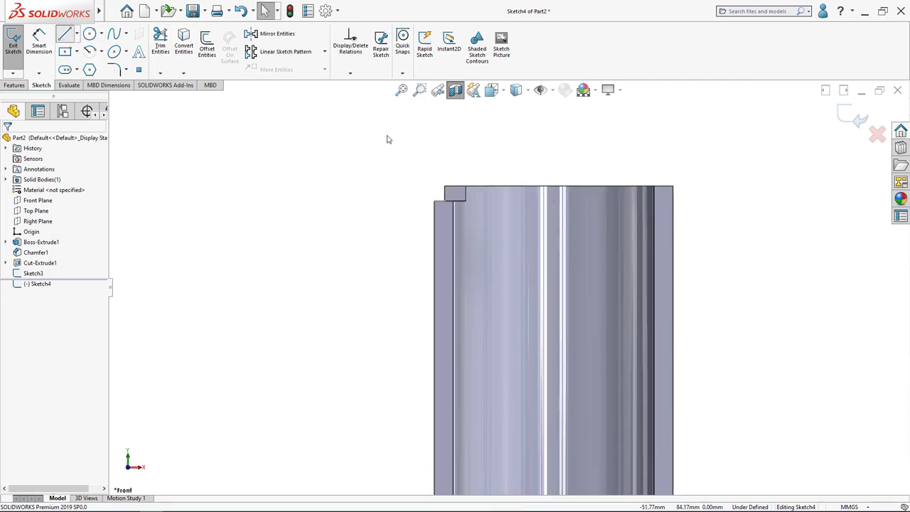
{"action": "scroll", "coordinate": [478, 215], "scroll_direction": "down", "scroll_amount": 2}
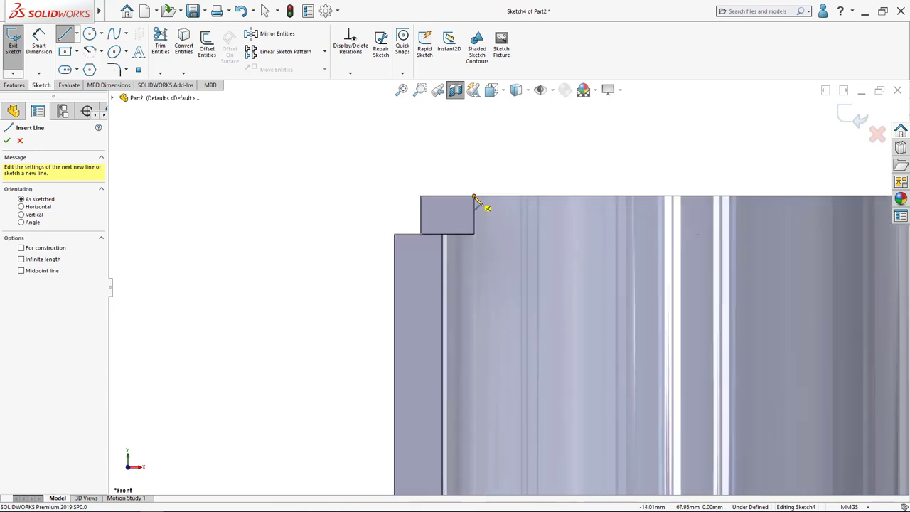
Draw a closed triangle of lines at the rim's step corner
{"action": "left_click", "coordinate": [474, 234]}
{"action": "left_click", "coordinate": [475, 275]}
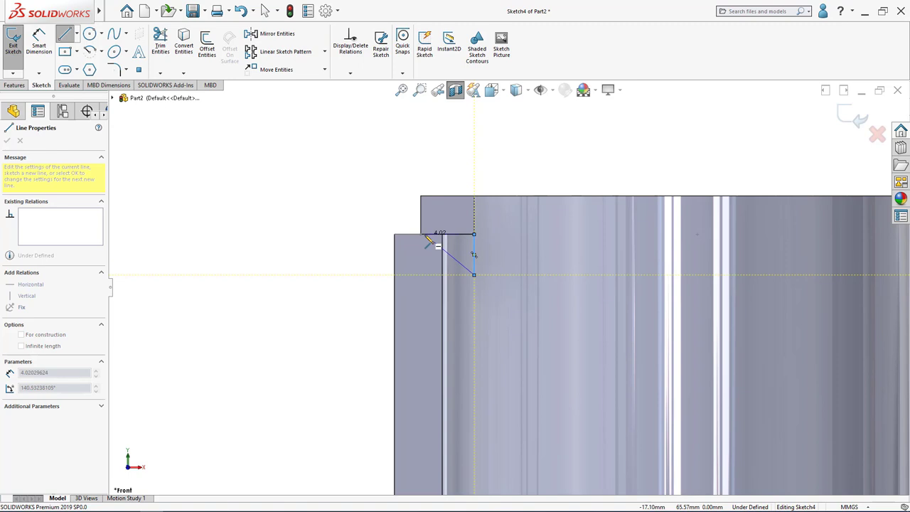
{"action": "left_click", "coordinate": [430, 234]}
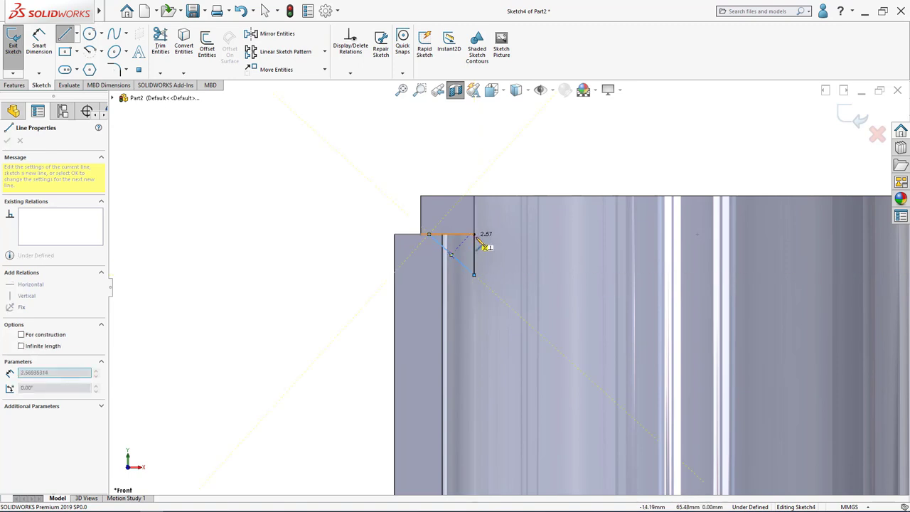
{"action": "left_click", "coordinate": [476, 235]}
{"action": "key", "text": "Escape"}
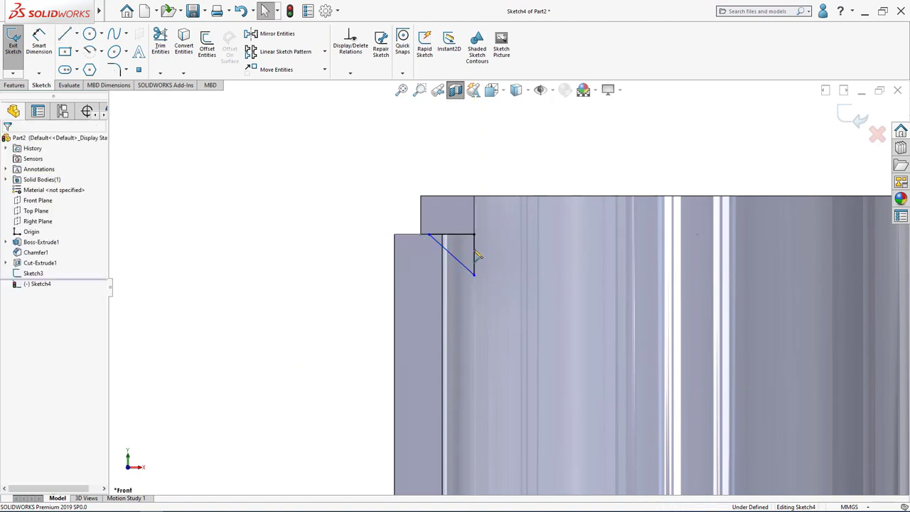
Make the triangle's top line collinear with the model edge above it
{"action": "left_click", "coordinate": [474, 254]}
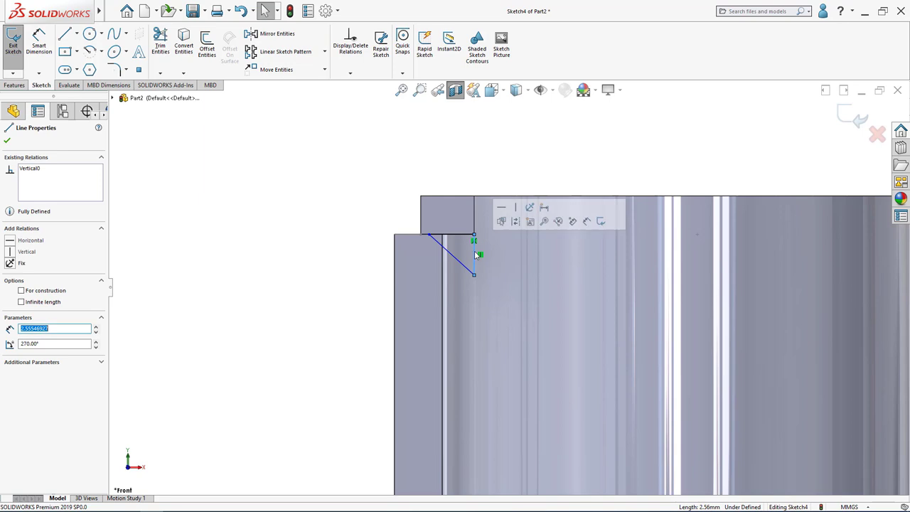
{"action": "left_click", "coordinate": [474, 214], "text": "ctrl"}
{"action": "left_click", "coordinate": [29, 293]}
{"action": "left_click", "coordinate": [391, 254]}
Dimension the angle between the triangle's lines as 10°
{"action": "left_click", "coordinate": [39, 43]}
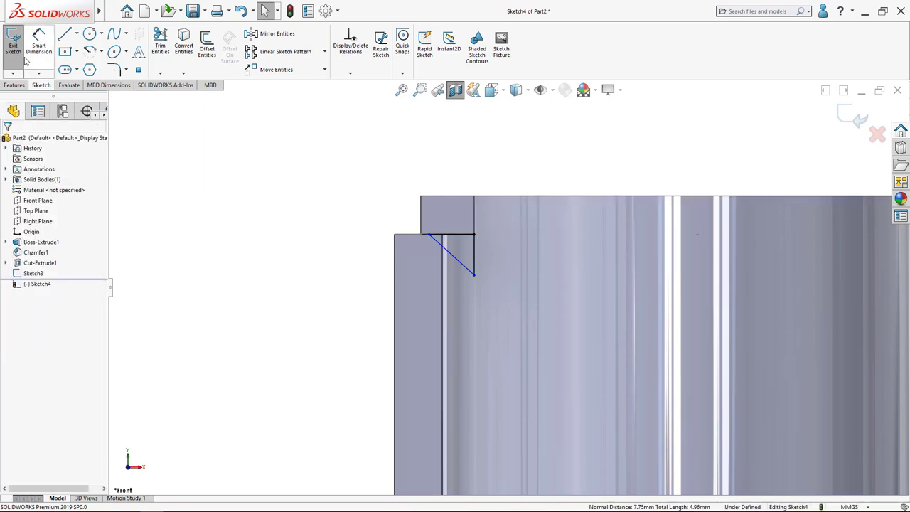
{"action": "left_click", "coordinate": [468, 262]}
{"action": "left_click", "coordinate": [495, 265]}
{"action": "type", "text": "1"}
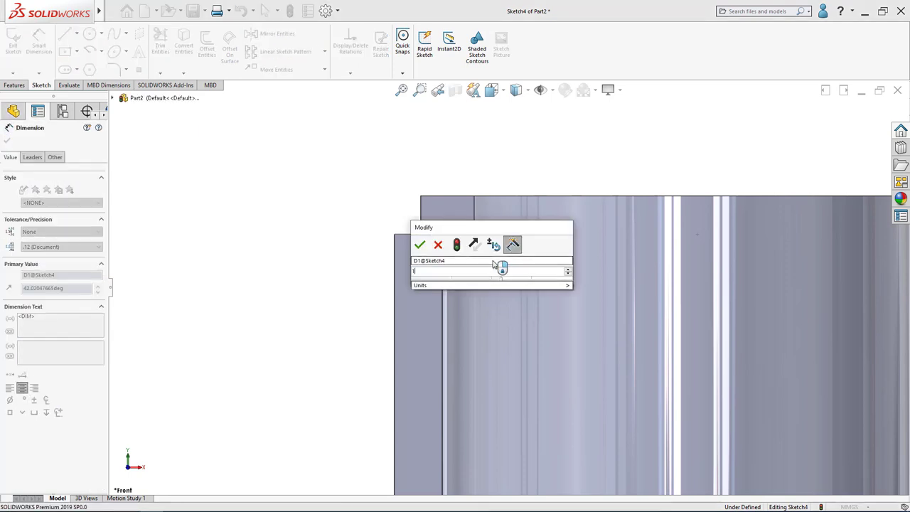
{"action": "type", "text": "0"}
{"action": "key", "text": "Return"}
{"action": "key", "text": "Escape"}
Pierce the profile's outer corner onto the Sketch3 arc and exit Sketch4
{"action": "middle_click_drag", "start_coordinate": [441, 239], "coordinate": [453, 282]}
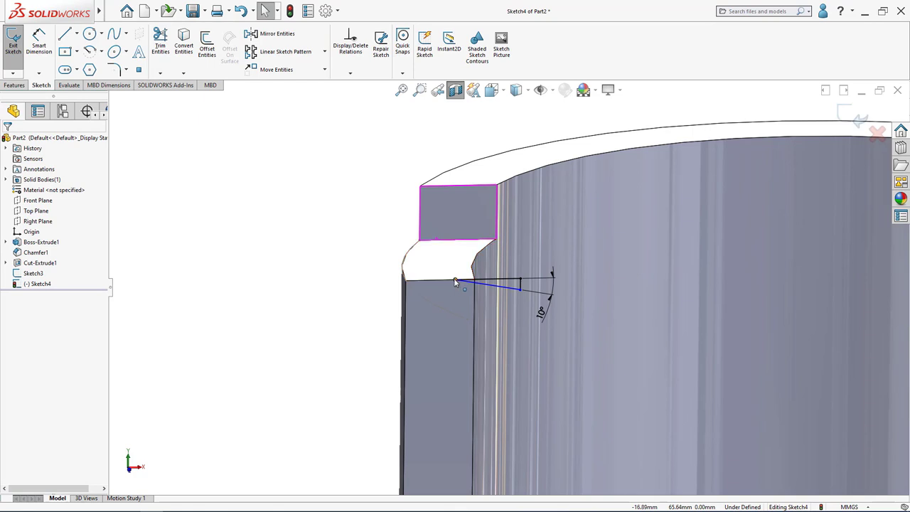
{"action": "left_click", "coordinate": [455, 279]}
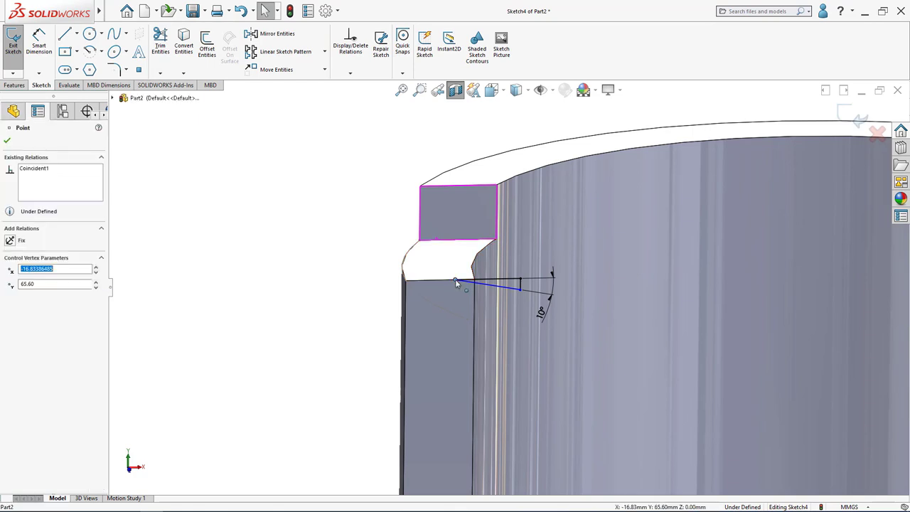
{"action": "left_click", "coordinate": [413, 292], "text": "ctrl"}
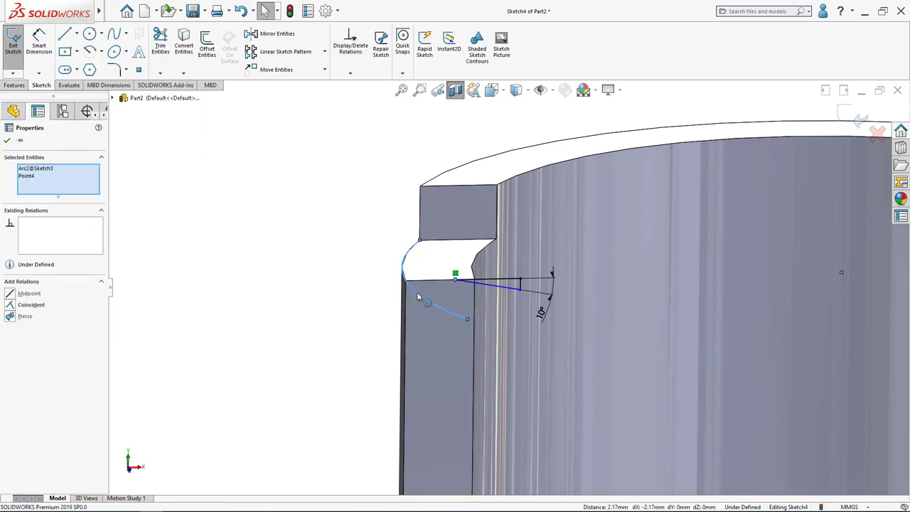
{"action": "left_click", "coordinate": [27, 316]}
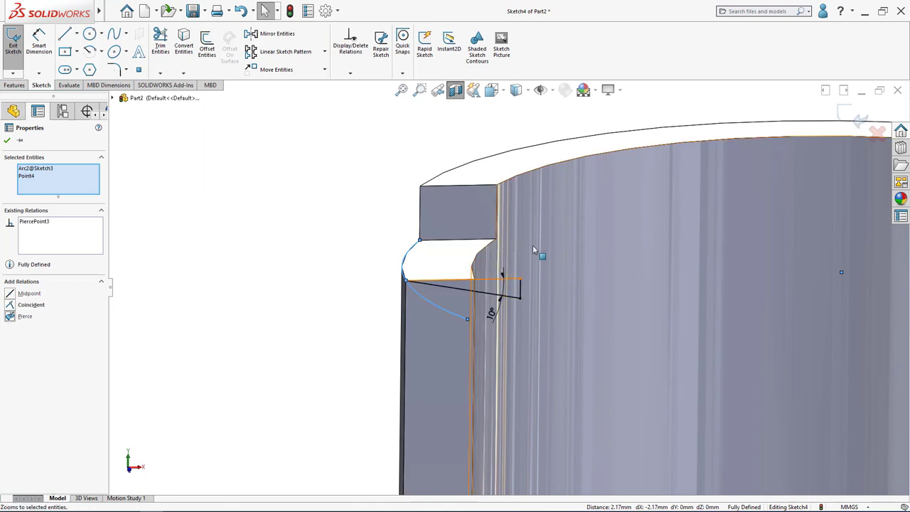
{"action": "left_click", "coordinate": [859, 117]}
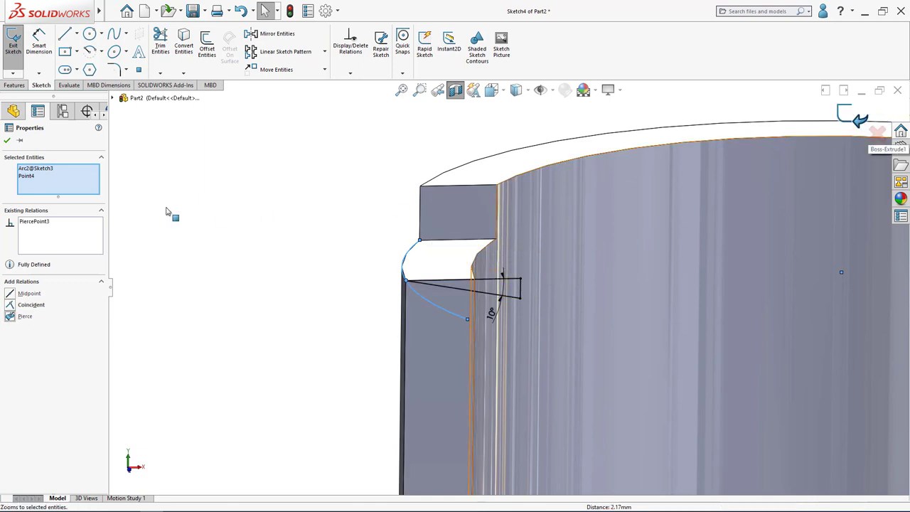
{"action": "left_click", "coordinate": [13, 85]}
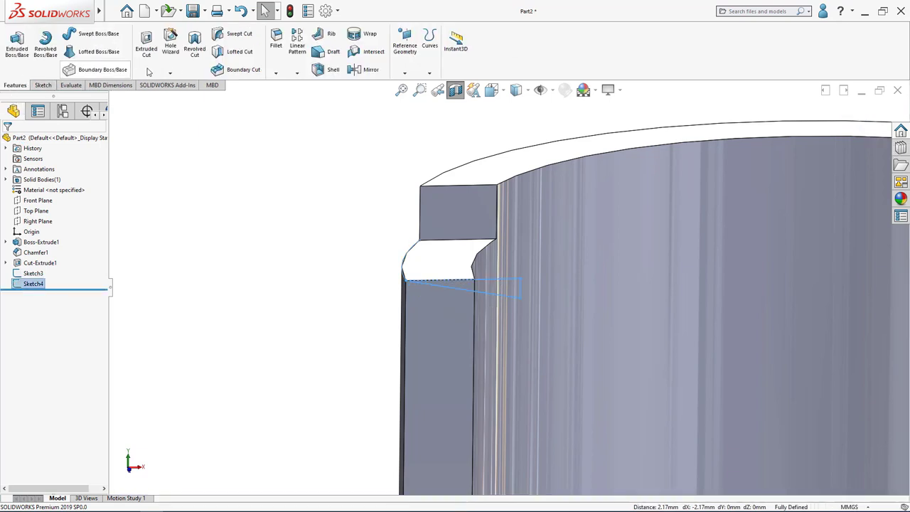
Create a bidirectional swept cut with Sketch4 as profile and Sketch3 as path
{"action": "left_click", "coordinate": [234, 33]}
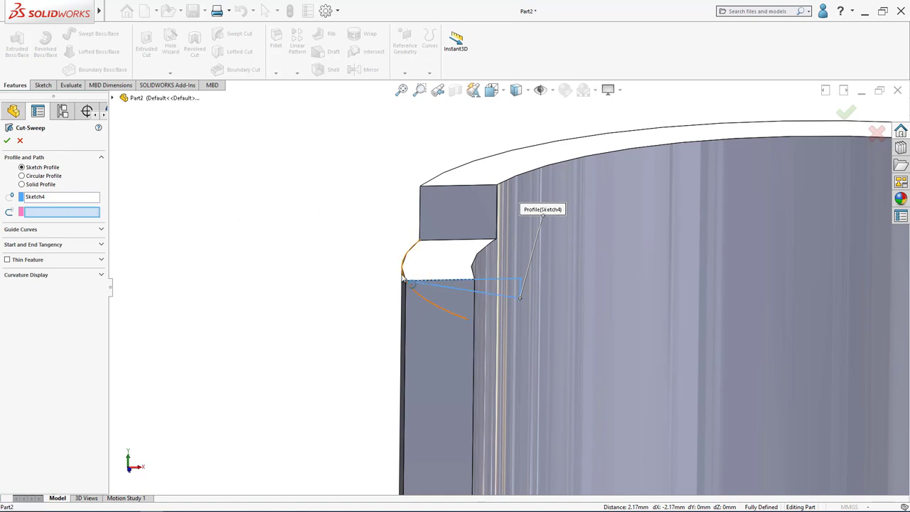
{"action": "left_click", "coordinate": [404, 281]}
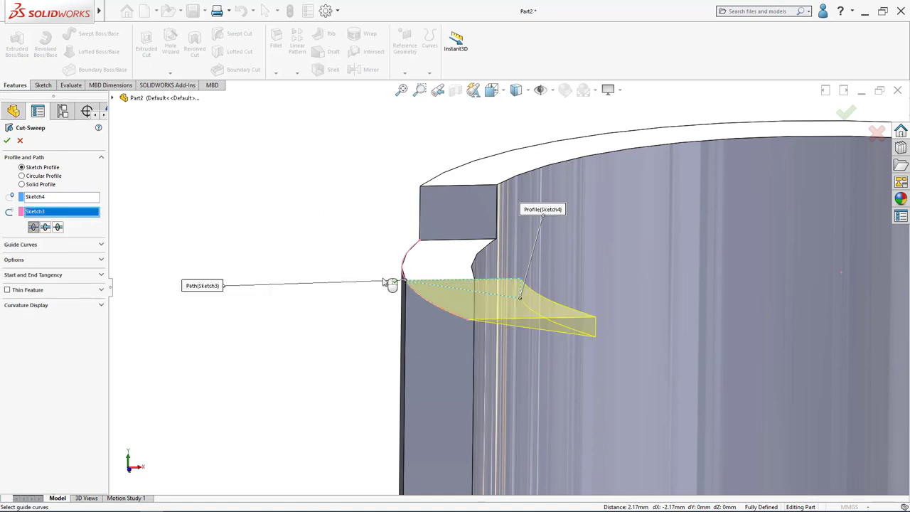
{"action": "left_click", "coordinate": [45, 227]}
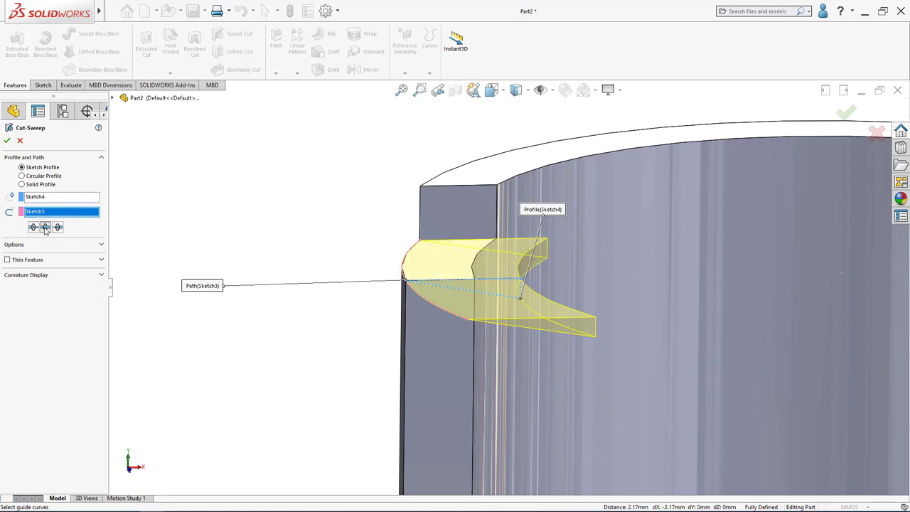
{"action": "left_click", "coordinate": [8, 141]}
{"action": "left_click", "coordinate": [408, 94]}
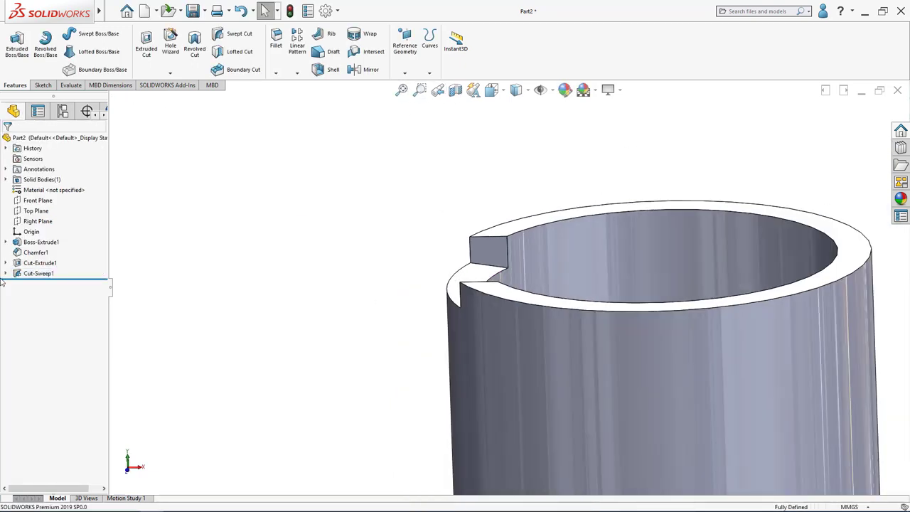
{"action": "scroll", "coordinate": [341, 286], "scroll_direction": "up", "scroll_amount": 3}
{"action": "scroll", "coordinate": [508, 324], "scroll_direction": "down", "scroll_amount": 4}
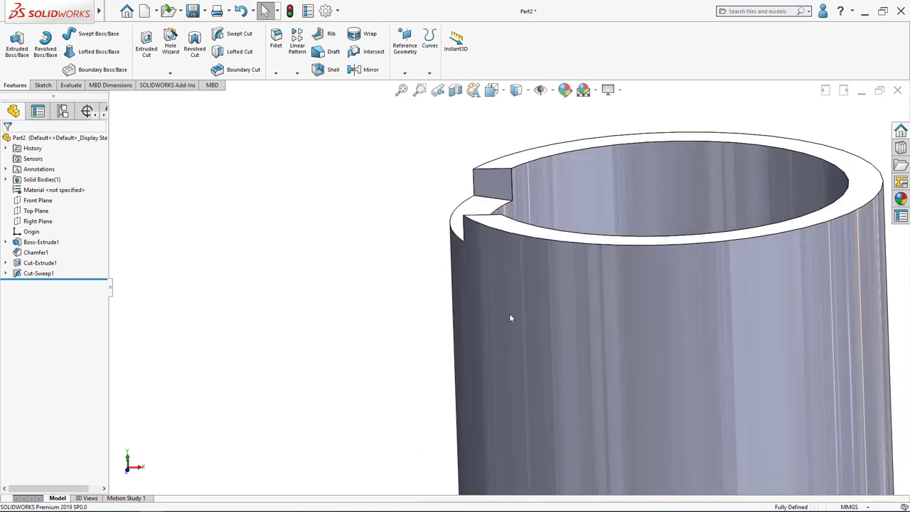
{"action": "scroll", "coordinate": [427, 302], "scroll_direction": "up", "scroll_amount": 4}
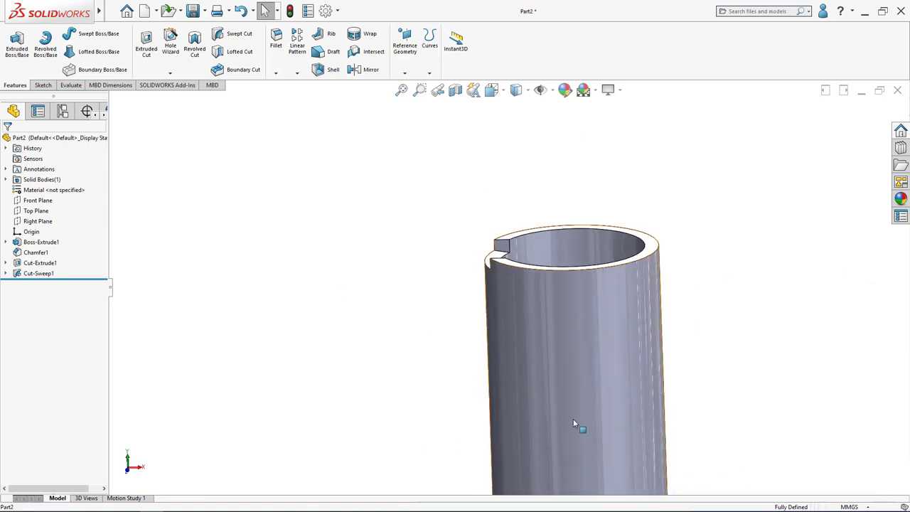
Assign Gray Cast Iron from the Iron materials library to Part2
{"action": "right_click", "coordinate": [27, 192]}
{"action": "left_click", "coordinate": [46, 198]}
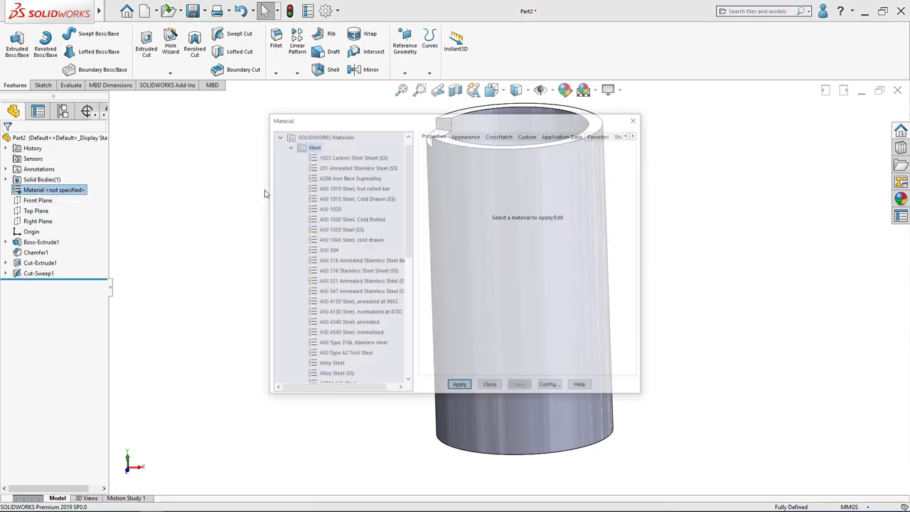
{"action": "left_click", "coordinate": [290, 147]}
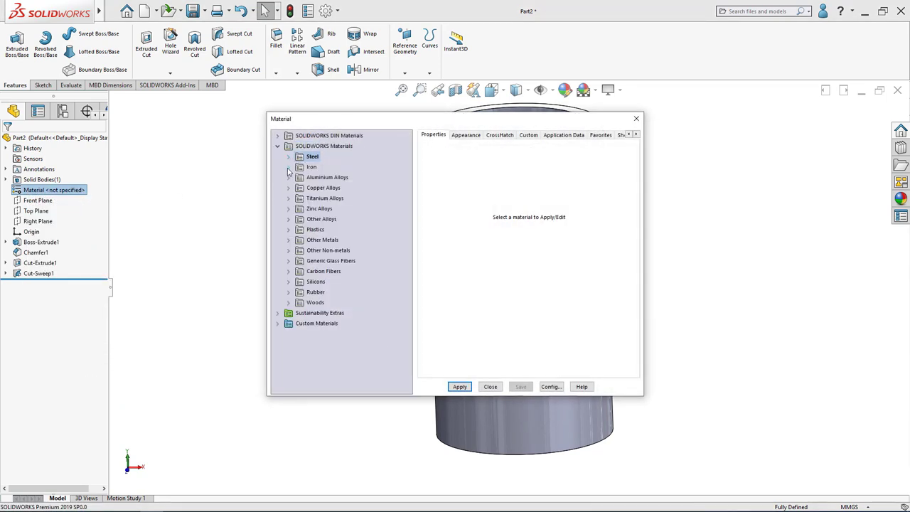
{"action": "left_click", "coordinate": [289, 168]}
{"action": "left_click", "coordinate": [319, 200]}
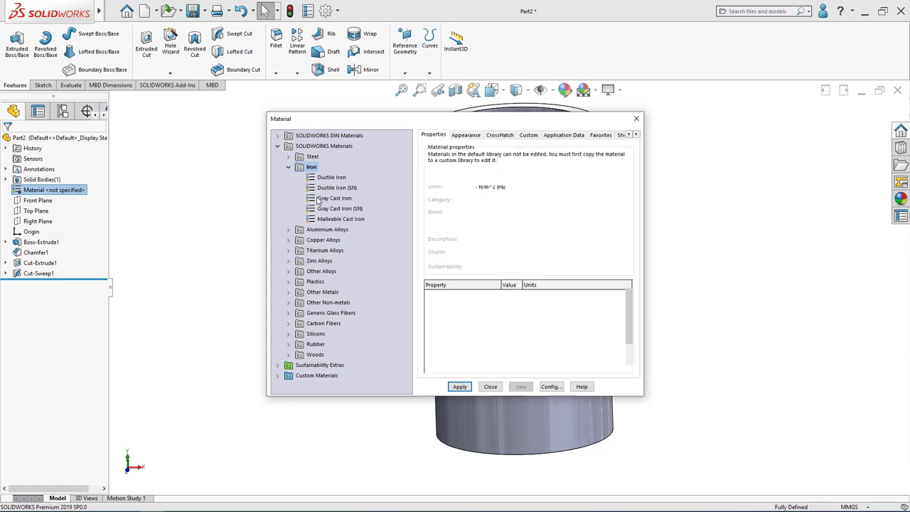
{"action": "left_click", "coordinate": [461, 388]}
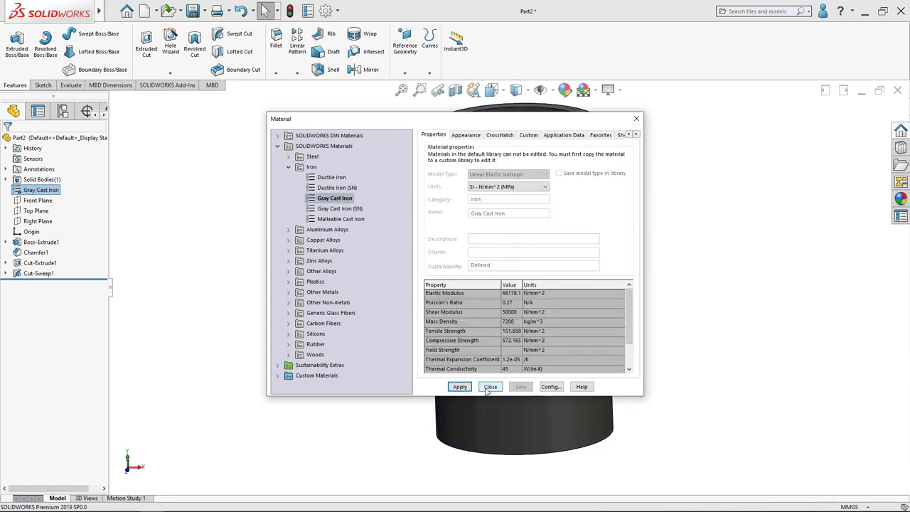
{"action": "left_click", "coordinate": [490, 387]}
{"action": "scroll", "coordinate": [418, 256], "scroll_direction": "down", "scroll_amount": 1}
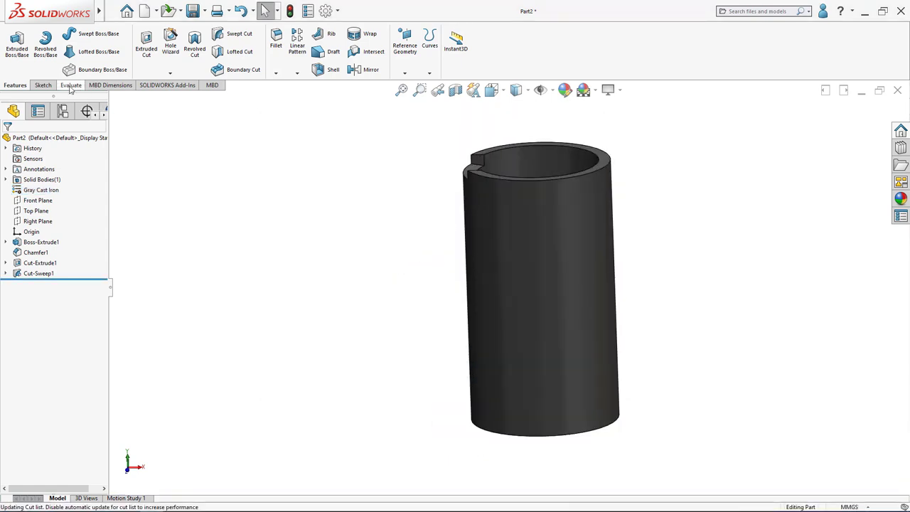
{"action": "left_click", "coordinate": [71, 87]}
Review the mass properties report (160.20 g, 22249.62 mm³) and close it
{"action": "left_click", "coordinate": [123, 56]}
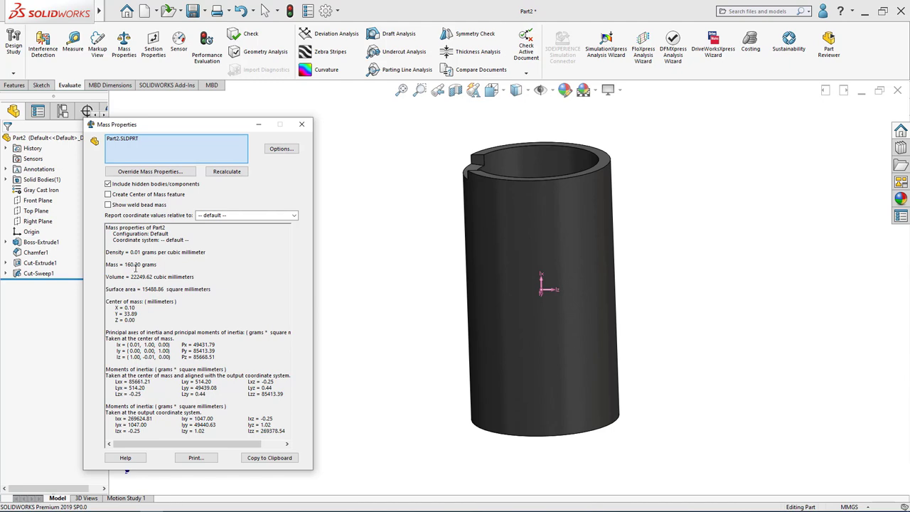
{"action": "left_click", "coordinate": [299, 128]}
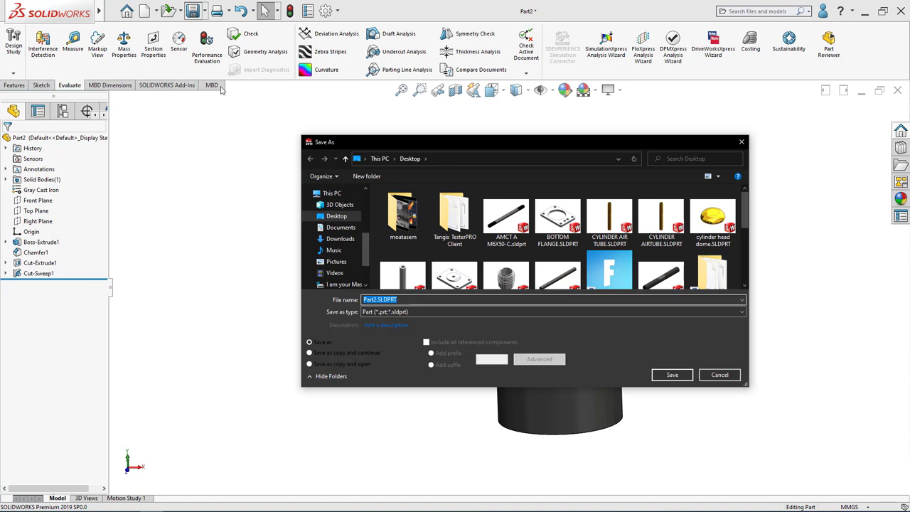
Save the part under the file name 'cylinder lin'
{"action": "type", "text": "cylinder lining"}
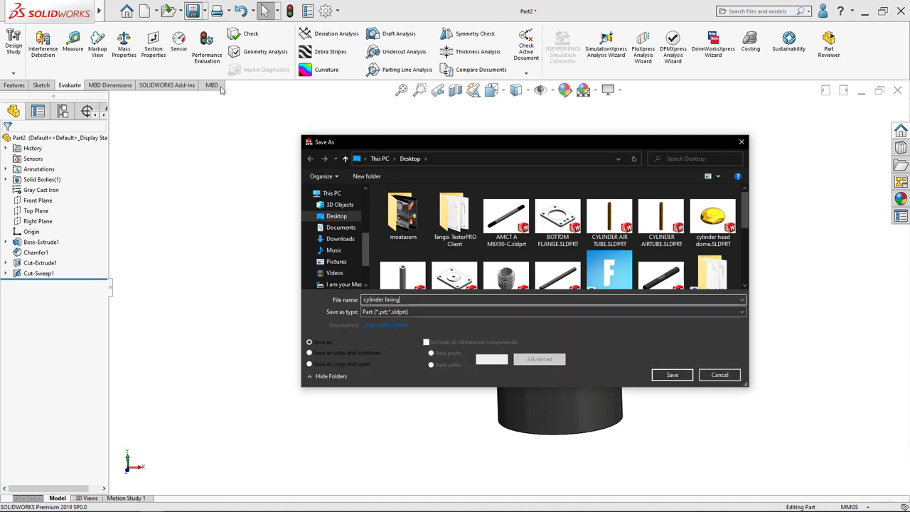
{"action": "key", "text": "Return"}
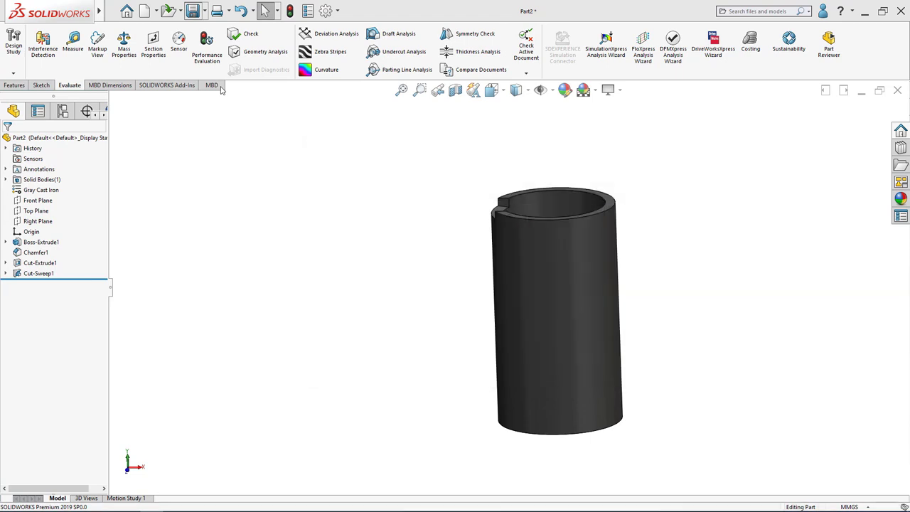
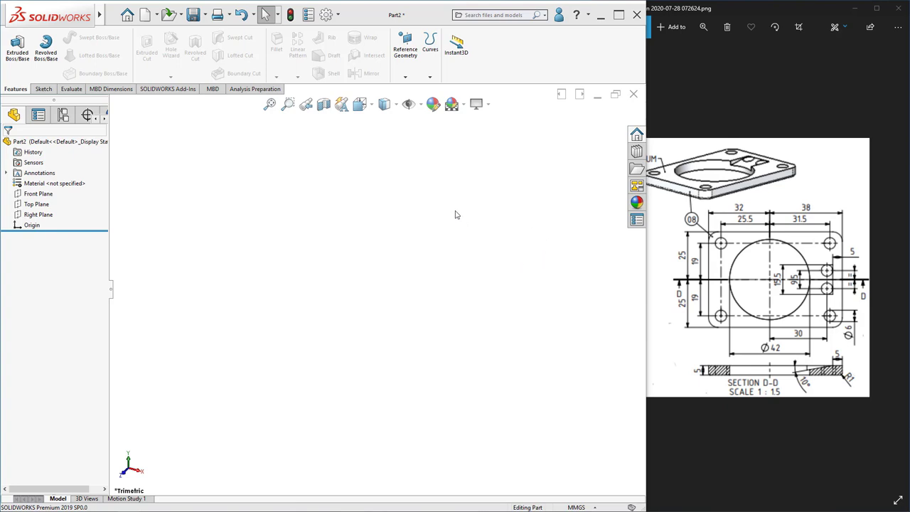
Sketch a centre rectangle on the Top Plane, centred on the origin
{"action": "right_click", "coordinate": [34, 204]}
{"action": "left_click", "coordinate": [34, 193]}
{"action": "left_click", "coordinate": [66, 56]}
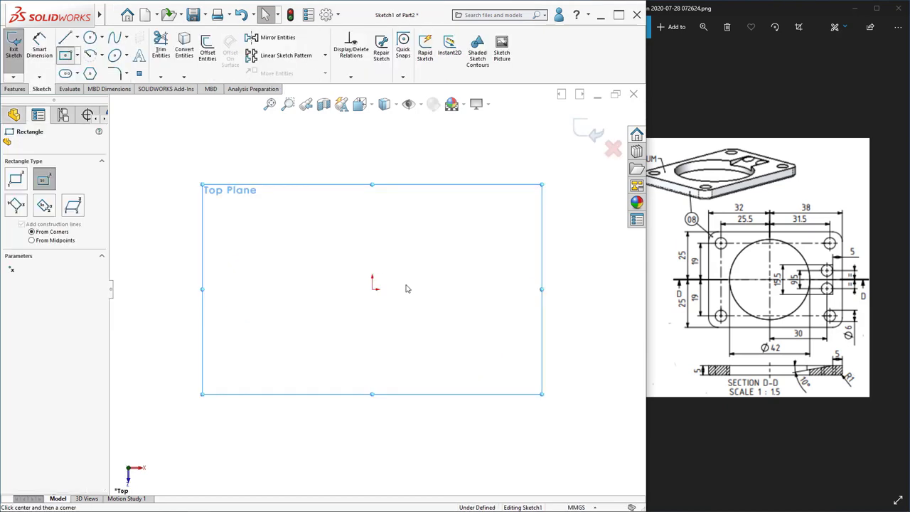
{"action": "left_click", "coordinate": [372, 289]}
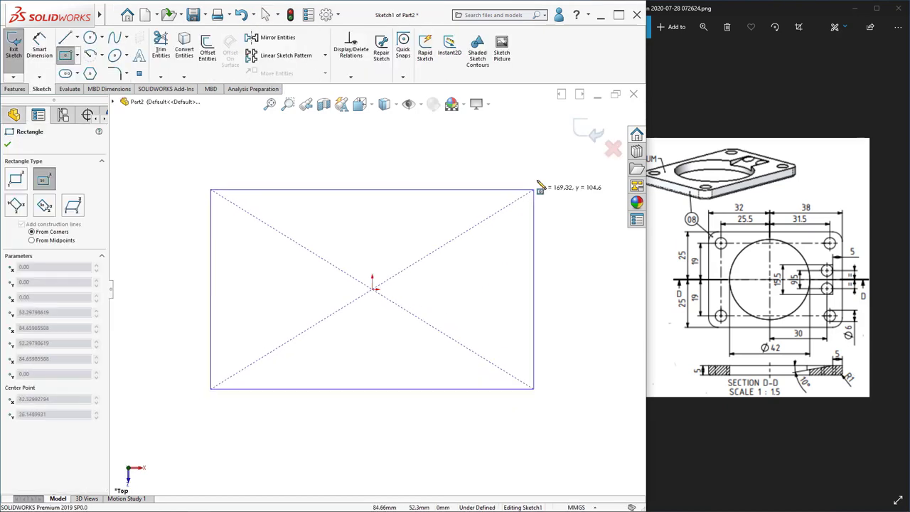
{"action": "left_click", "coordinate": [555, 170]}
Dimension the rectangle 50 mm high and 70 mm wide
{"action": "left_click", "coordinate": [44, 55]}
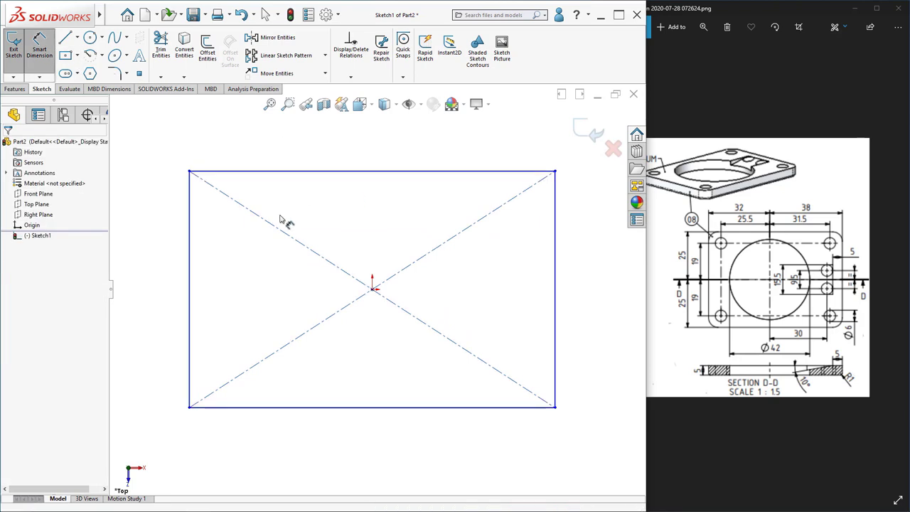
{"action": "left_click", "coordinate": [189, 284]}
{"action": "left_click", "coordinate": [162, 304]}
{"action": "type", "text": "50"}
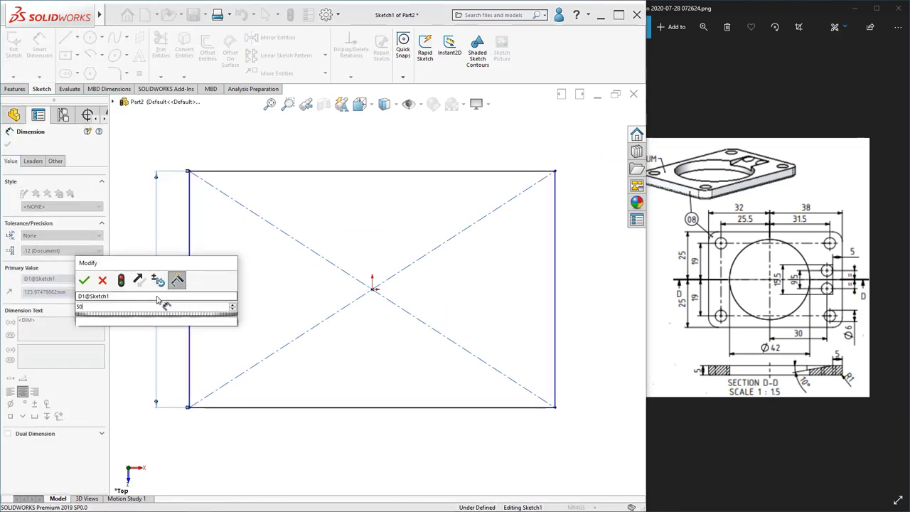
{"action": "key", "text": "Return"}
{"action": "left_click", "coordinate": [284, 172]}
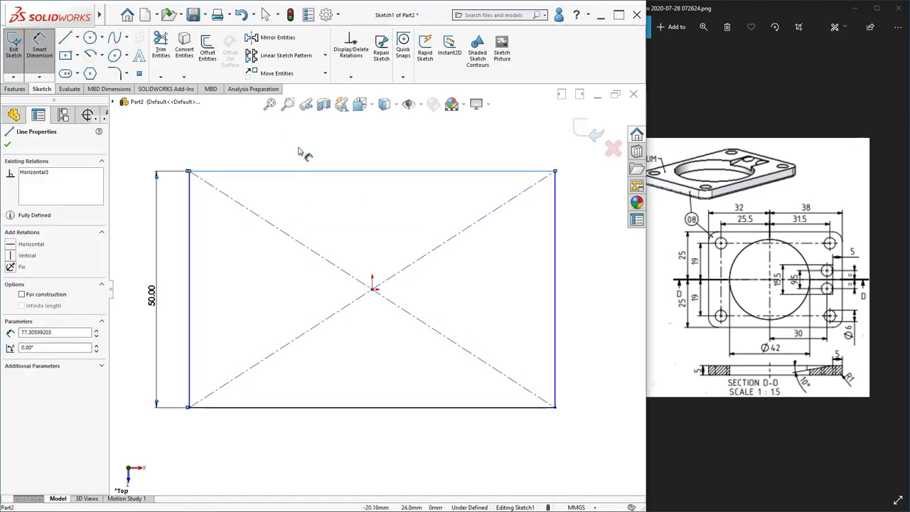
{"action": "left_click", "coordinate": [303, 149]}
{"action": "type", "text": "70"}
{"action": "key", "text": "Return"}
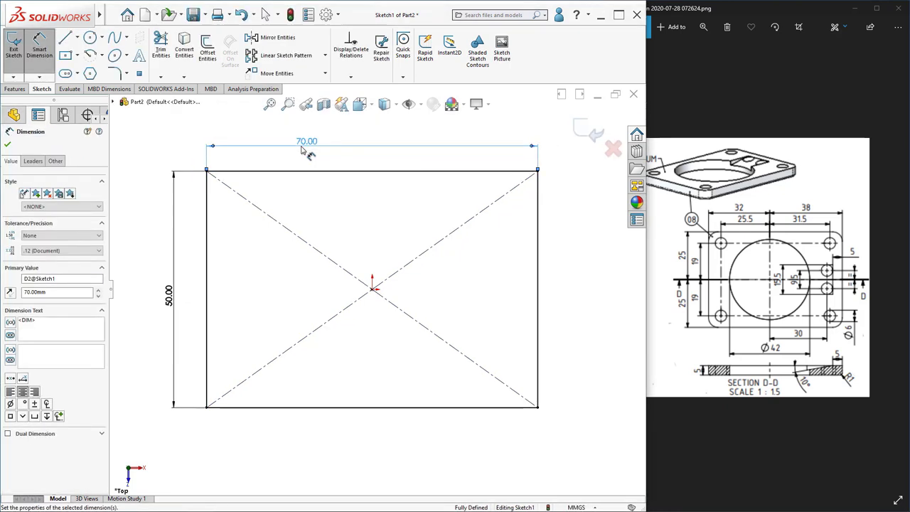
{"action": "left_click", "coordinate": [7, 145]}
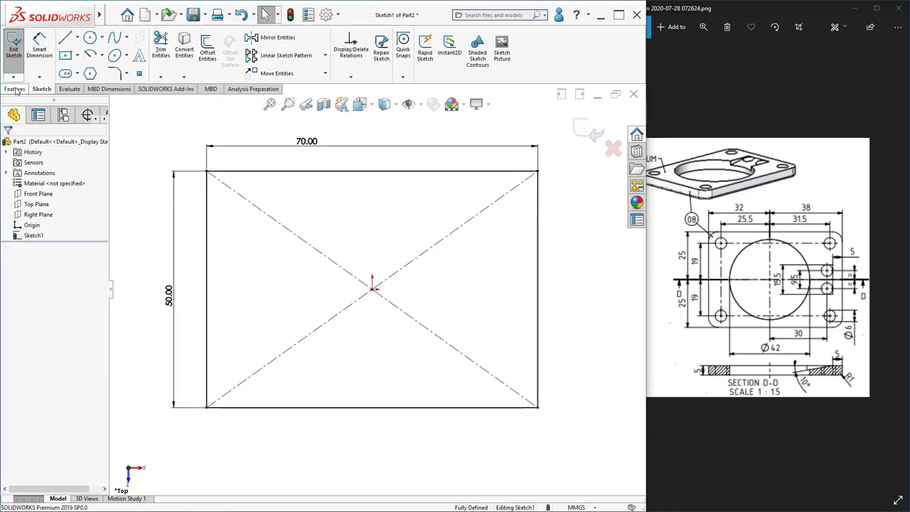
Extrude the rectangle 5 mm into the base plate
{"action": "left_click", "coordinate": [15, 90]}
{"action": "left_click", "coordinate": [19, 61]}
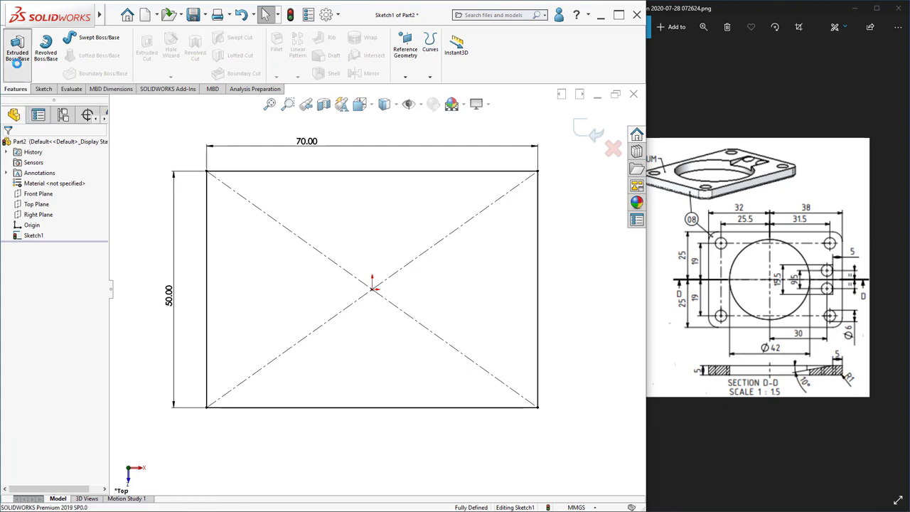
{"action": "type", "text": "5"}
{"action": "key", "text": "Return"}
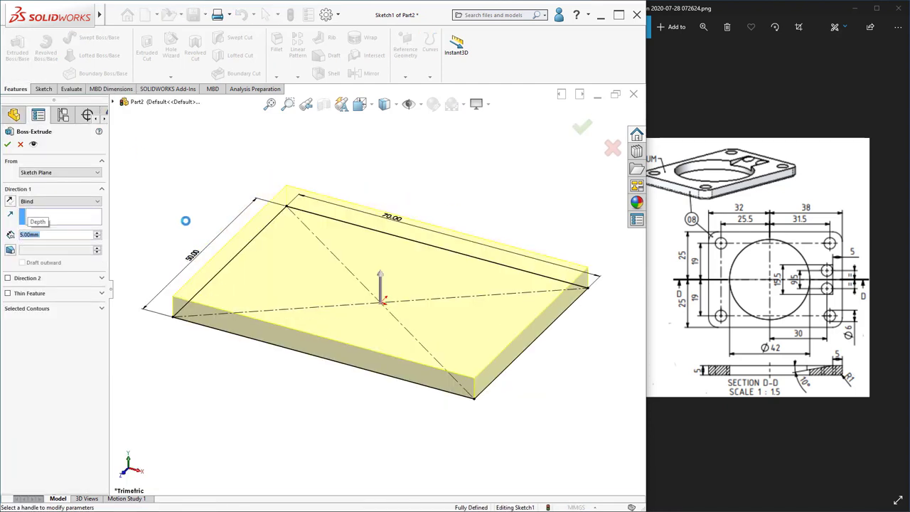
{"action": "left_click", "coordinate": [7, 144]}
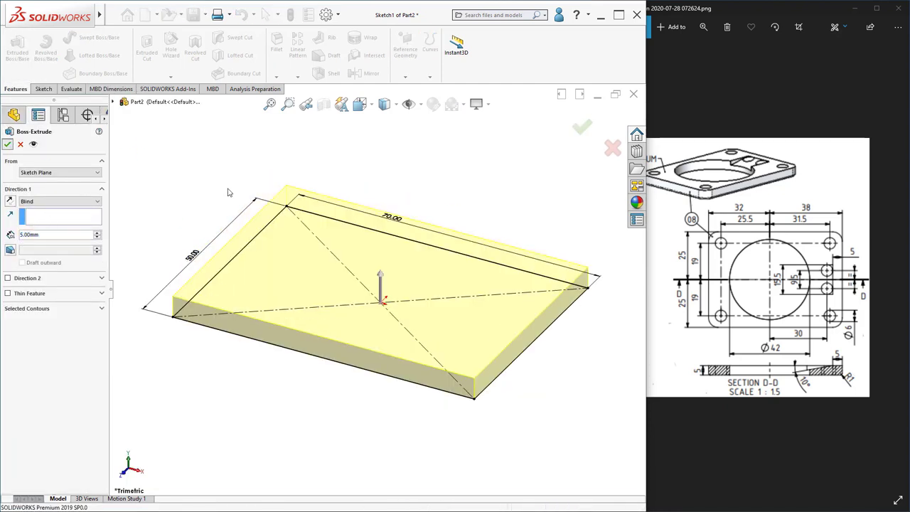
Start a sketch on the plate's top face, viewed face-on, and draw a circle near the middle
{"action": "right_click", "coordinate": [321, 262]}
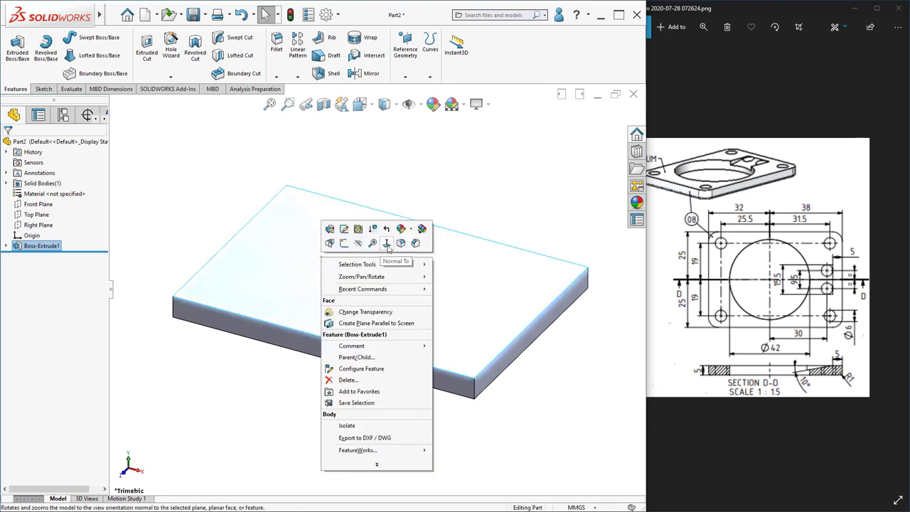
{"action": "left_click", "coordinate": [387, 245]}
{"action": "right_click", "coordinate": [366, 246]}
{"action": "left_click", "coordinate": [388, 229]}
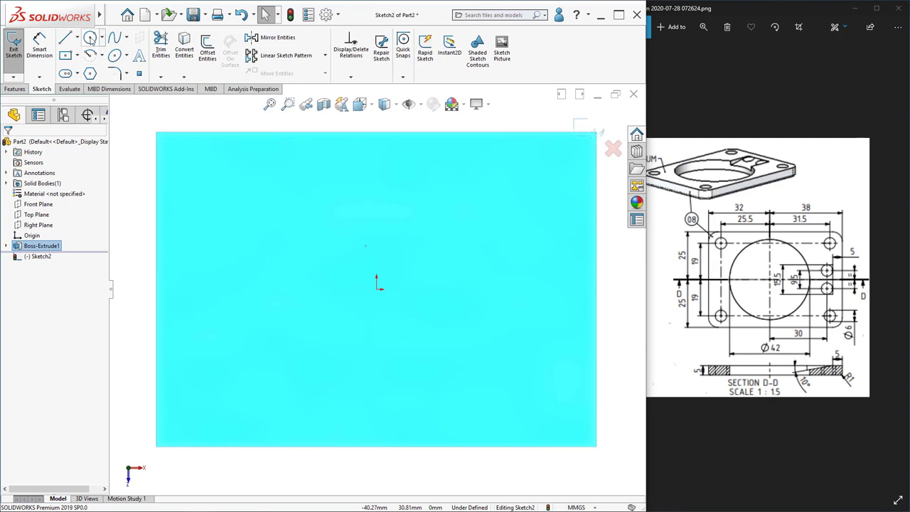
{"action": "left_click", "coordinate": [91, 38]}
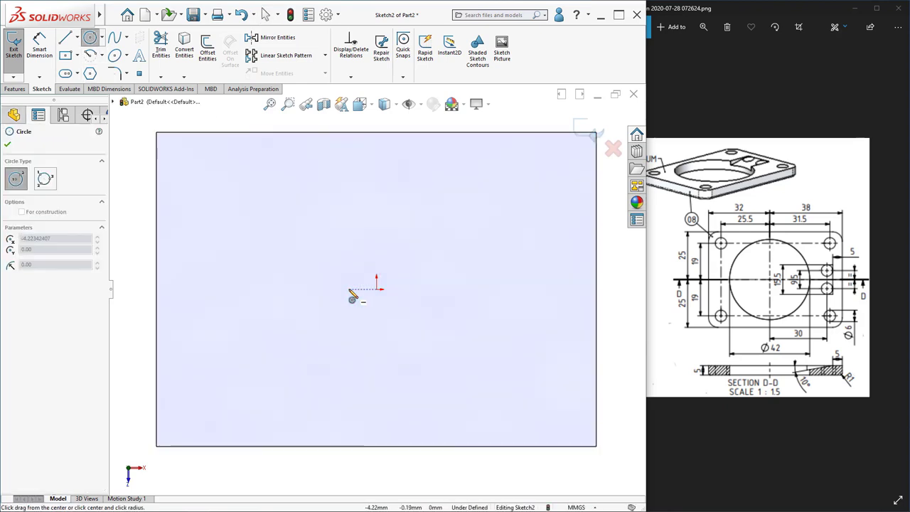
{"action": "left_click", "coordinate": [349, 289]}
{"action": "left_click", "coordinate": [278, 226]}
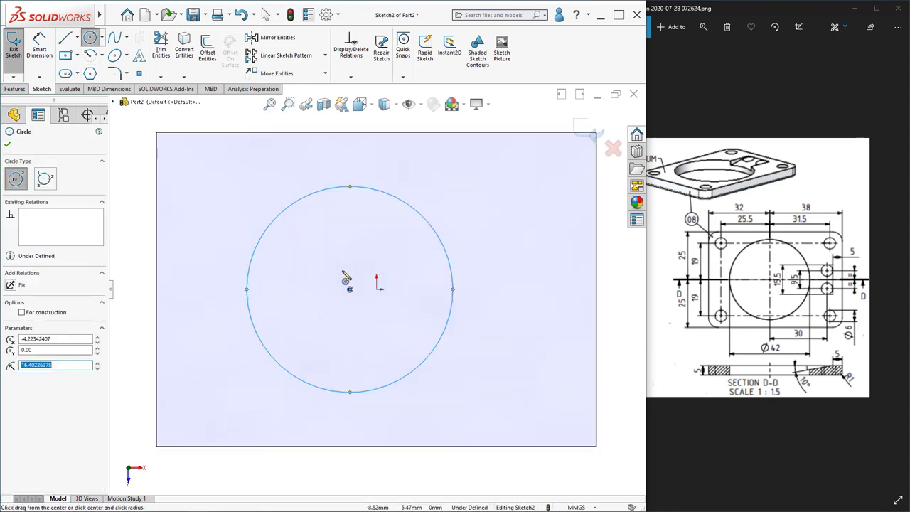
Dimension the circle to Ø42 mm and place its centre 32 mm from the left edge
{"action": "left_click", "coordinate": [40, 51]}
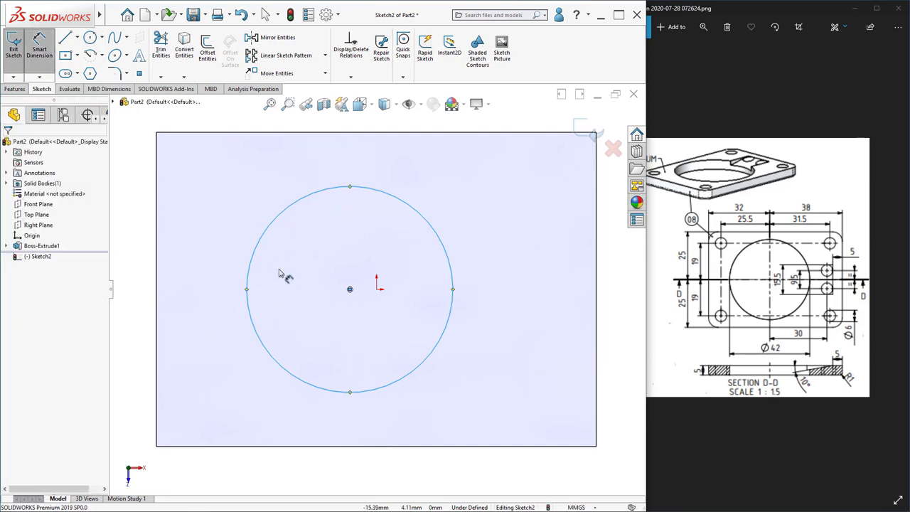
{"action": "left_click", "coordinate": [249, 299]}
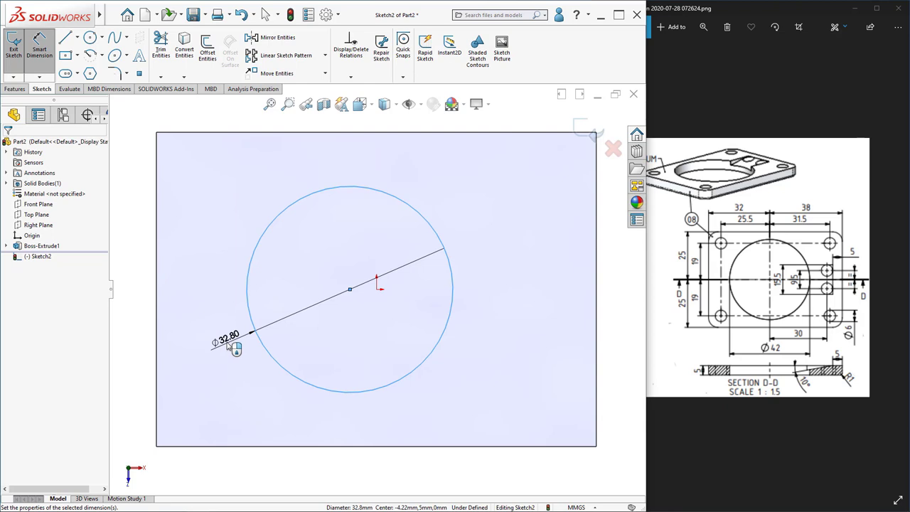
{"action": "left_click", "coordinate": [229, 344]}
{"action": "type", "text": "42"}
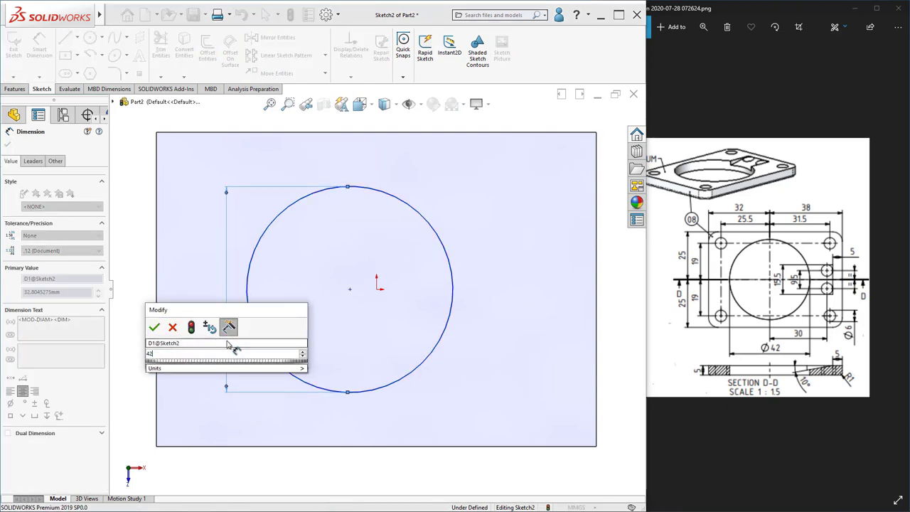
{"action": "key", "text": "Return"}
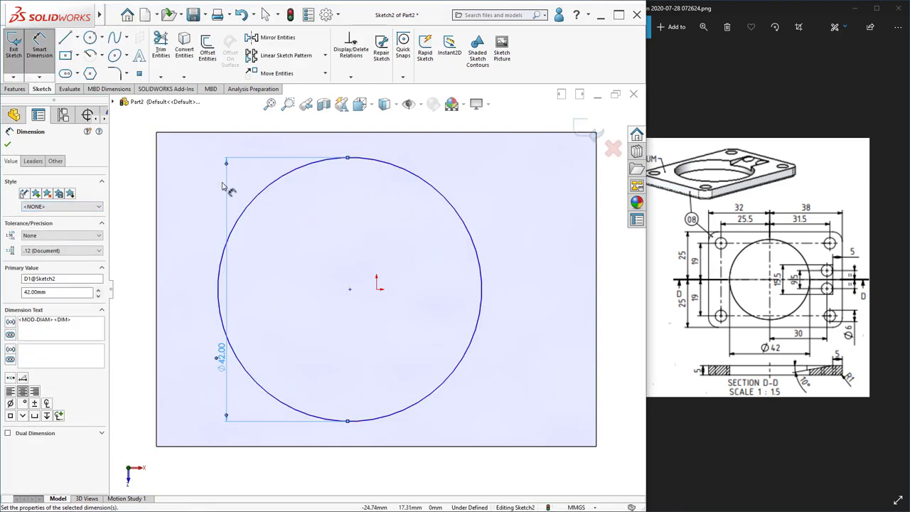
{"action": "left_click", "coordinate": [350, 291]}
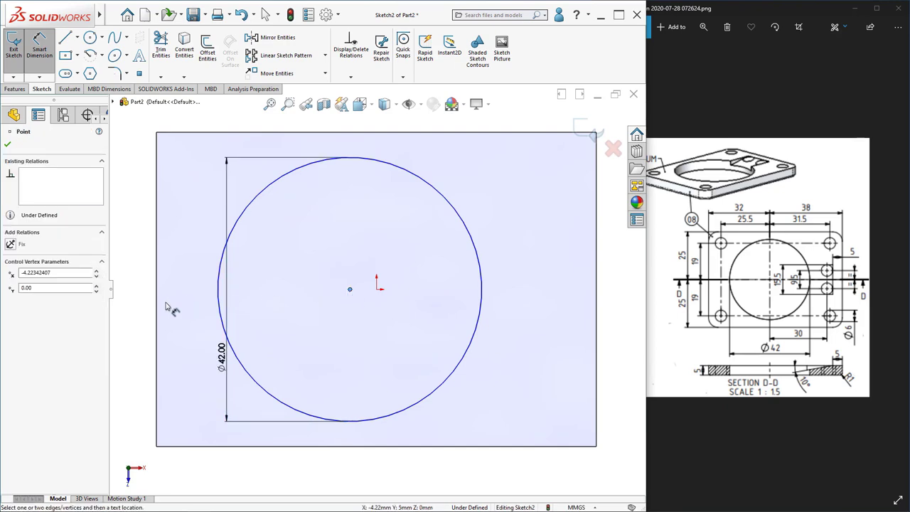
{"action": "left_click", "coordinate": [157, 307]}
{"action": "left_click", "coordinate": [254, 478]}
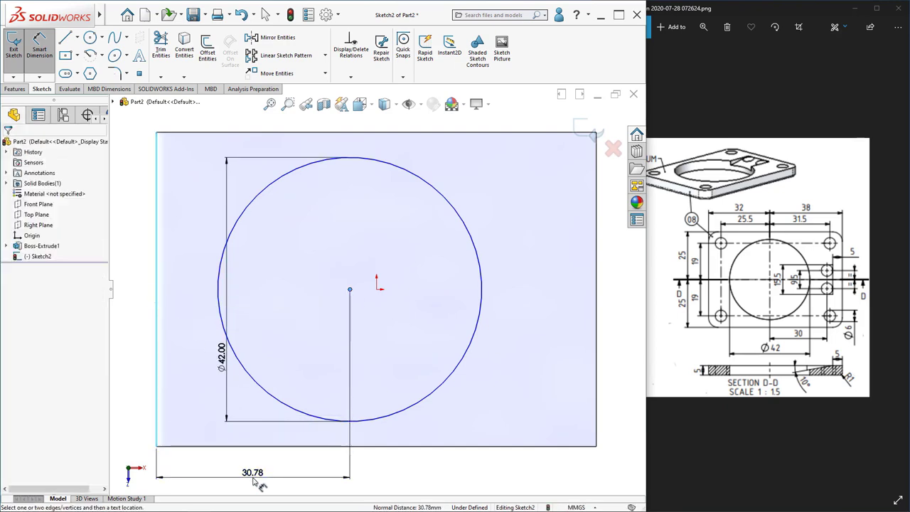
{"action": "type", "text": "32"}
{"action": "key", "text": "Return"}
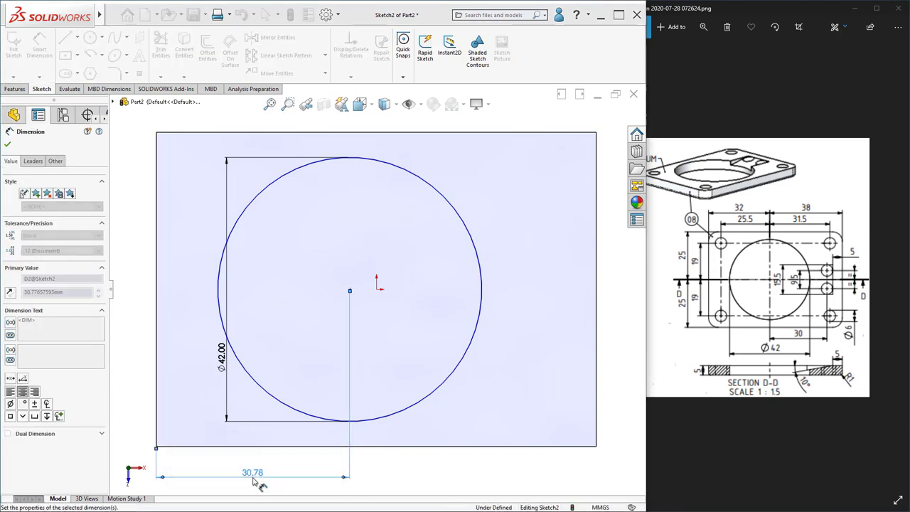
{"action": "key", "text": "Escape"}
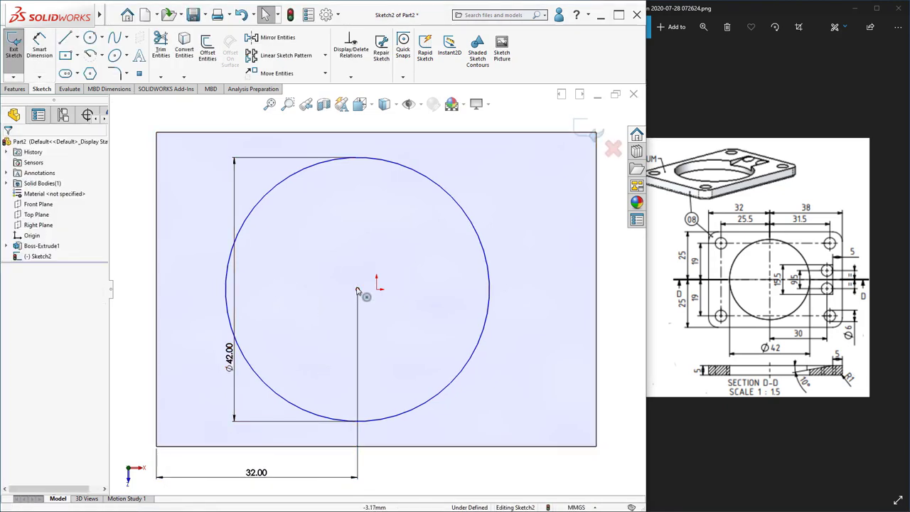
Make the circle centre horizontal with the origin, fully defining the sketch
{"action": "left_click", "coordinate": [358, 291]}
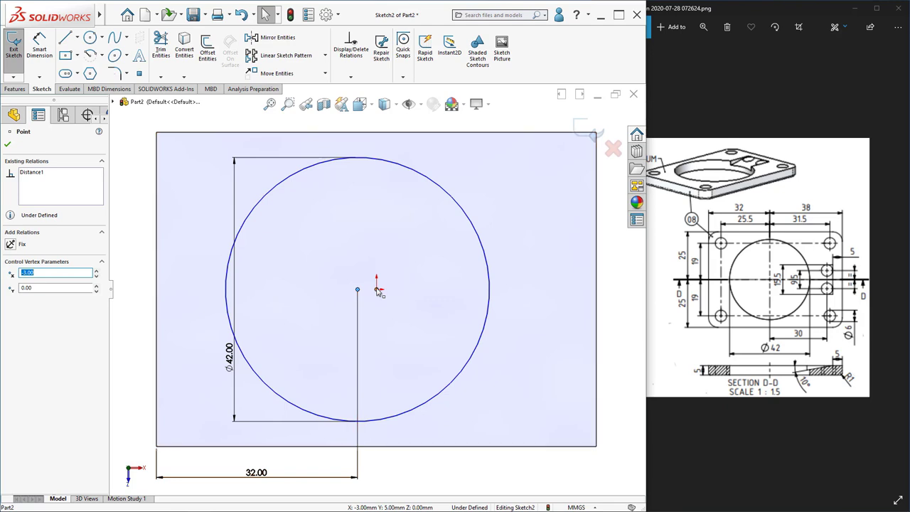
{"action": "left_click", "coordinate": [377, 290], "text": "ctrl"}
{"action": "left_click", "coordinate": [31, 298]}
{"action": "left_click", "coordinate": [349, 236]}
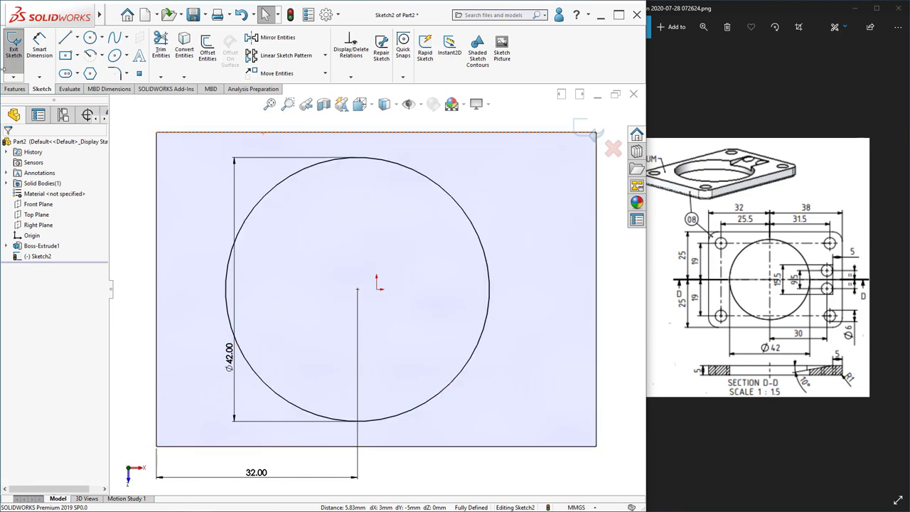
Cut the circle Through All to make the hole, then orbit to inspect it
{"action": "left_click", "coordinate": [15, 89]}
{"action": "left_click", "coordinate": [146, 48]}
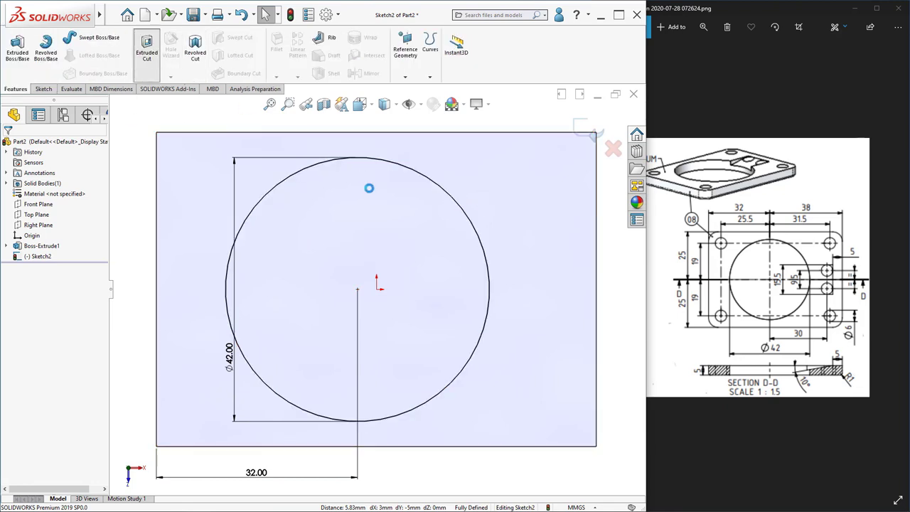
{"action": "left_click", "coordinate": [74, 205]}
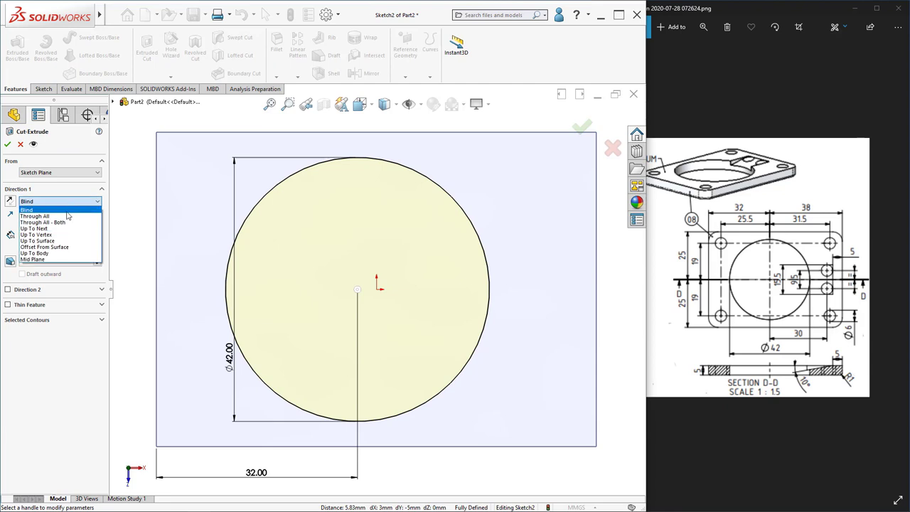
{"action": "left_click", "coordinate": [68, 216]}
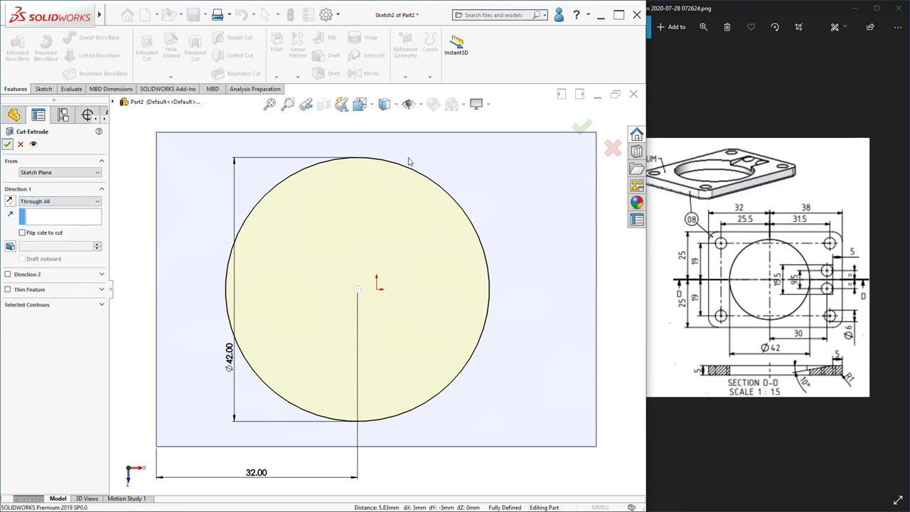
{"action": "left_click", "coordinate": [7, 144]}
{"action": "middle_click_drag", "start_coordinate": [354, 237], "coordinate": [371, 276]}
{"action": "scroll", "coordinate": [371, 276], "scroll_direction": "down", "scroll_amount": 3}
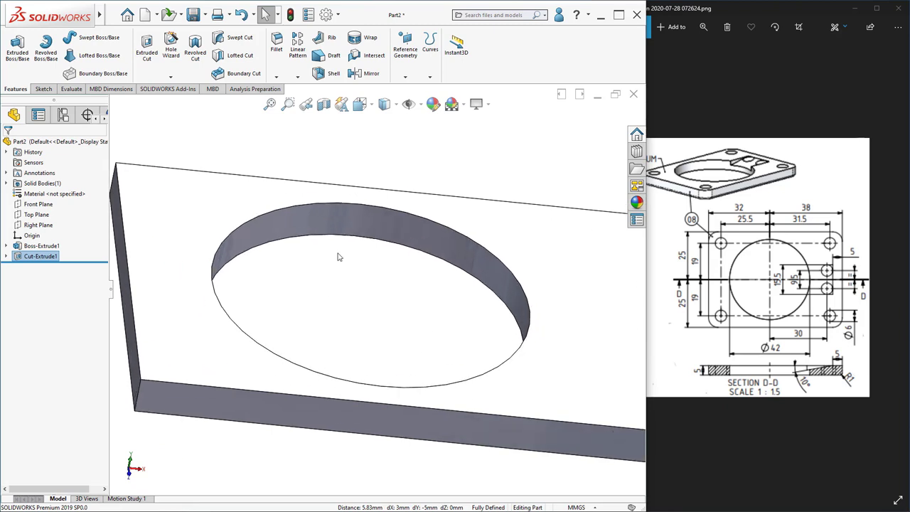
Start a new sketch on the top face and draw a small circle near the top-left corner
{"action": "right_click", "coordinate": [204, 211]}
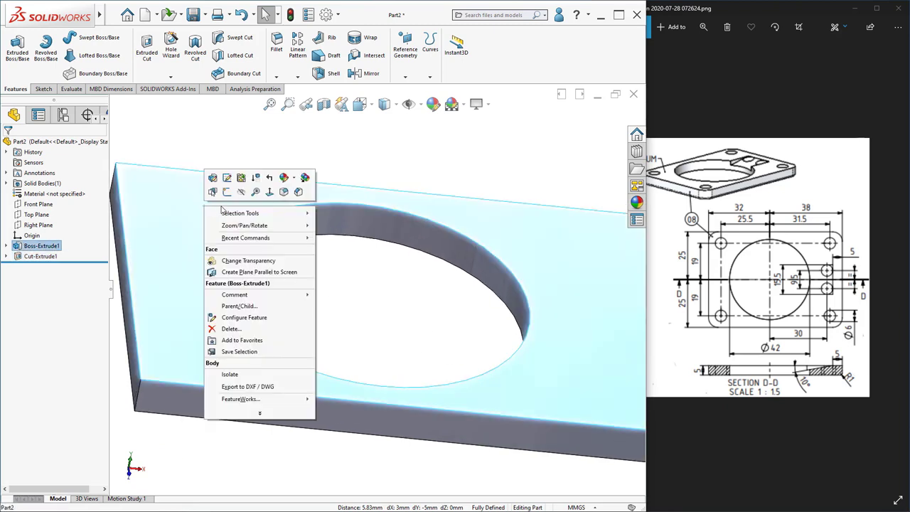
{"action": "left_click", "coordinate": [272, 195]}
{"action": "right_click", "coordinate": [228, 189]}
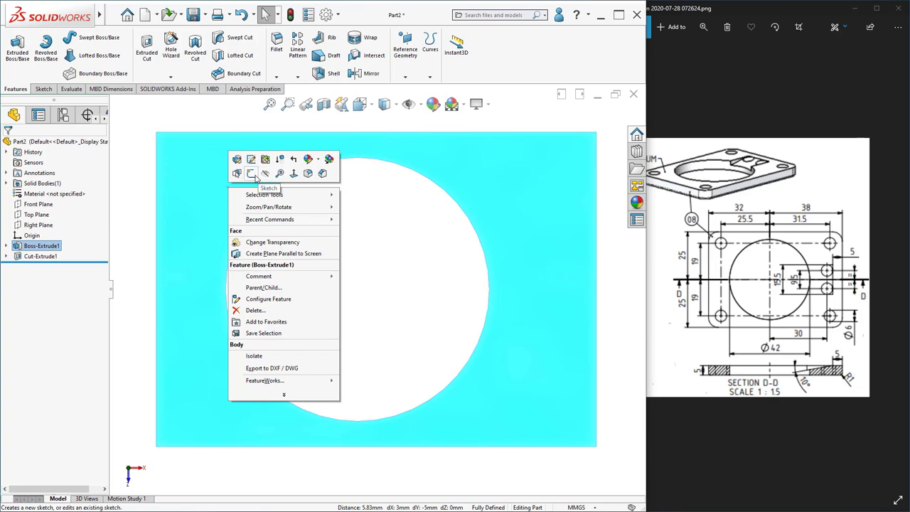
{"action": "left_click", "coordinate": [249, 170]}
{"action": "left_click", "coordinate": [90, 37]}
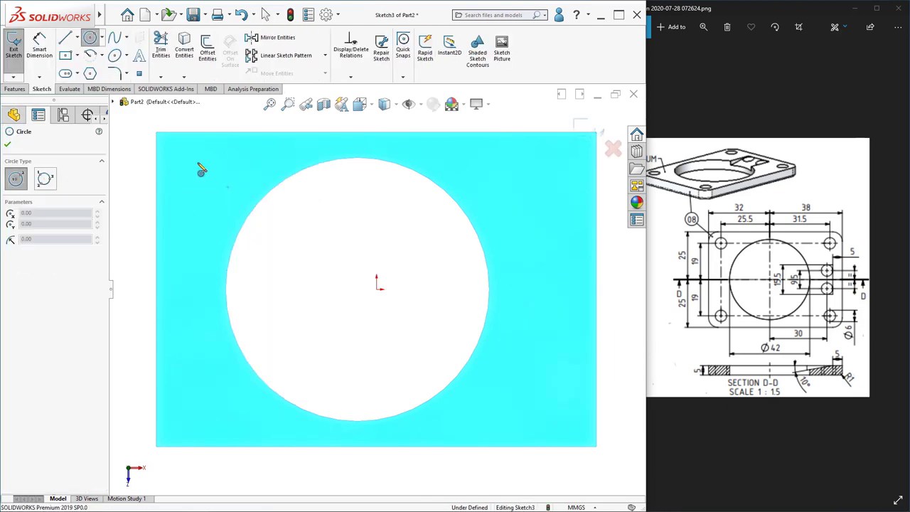
{"action": "left_click", "coordinate": [198, 162]}
{"action": "left_click", "coordinate": [221, 186]}
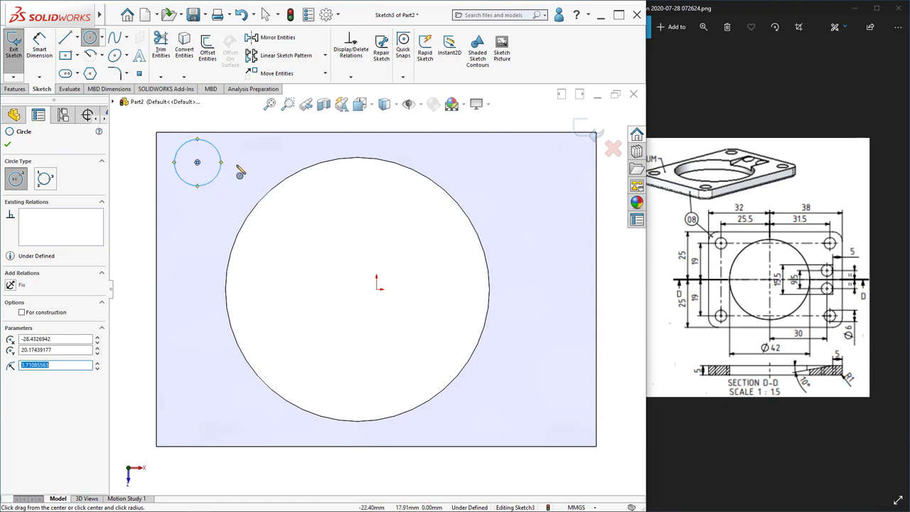
Give the small circle a 6 mm diameter
{"action": "key", "text": "d"}
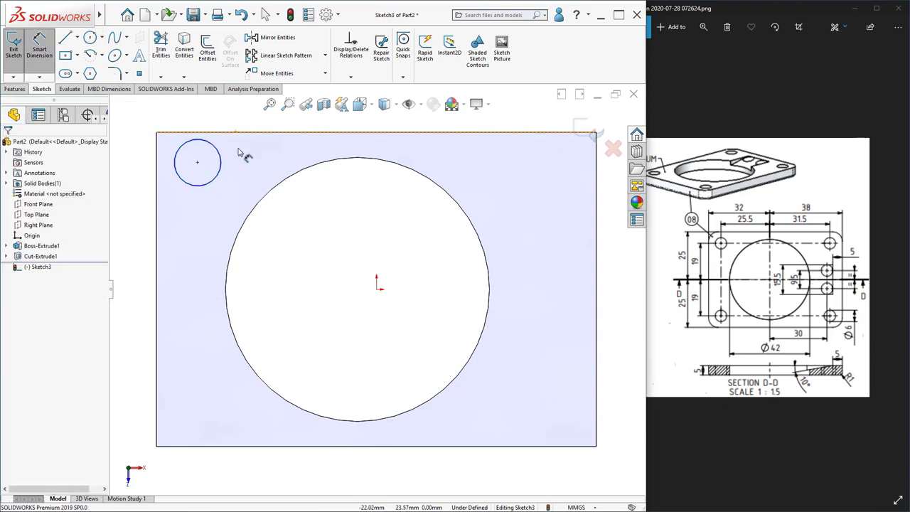
{"action": "left_click", "coordinate": [220, 185]}
{"action": "left_click", "coordinate": [325, 264]}
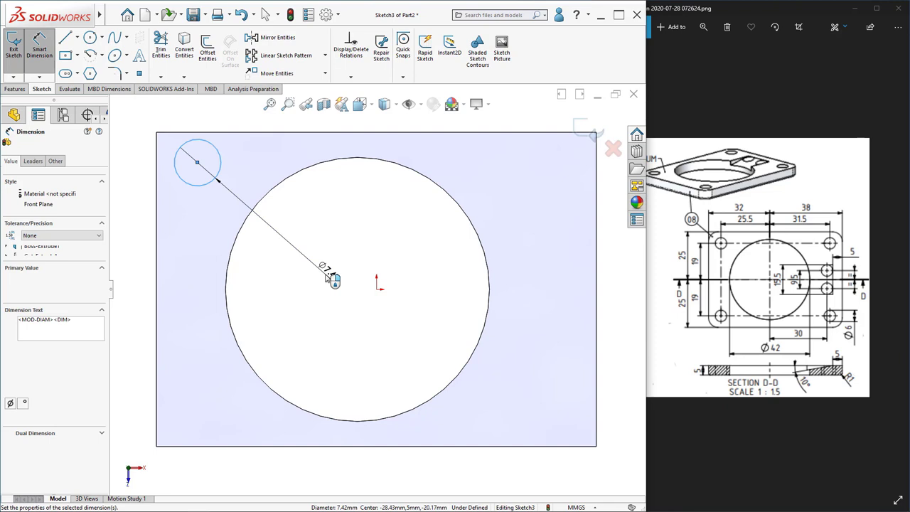
{"action": "type", "text": "6"}
{"action": "key", "text": "Return"}
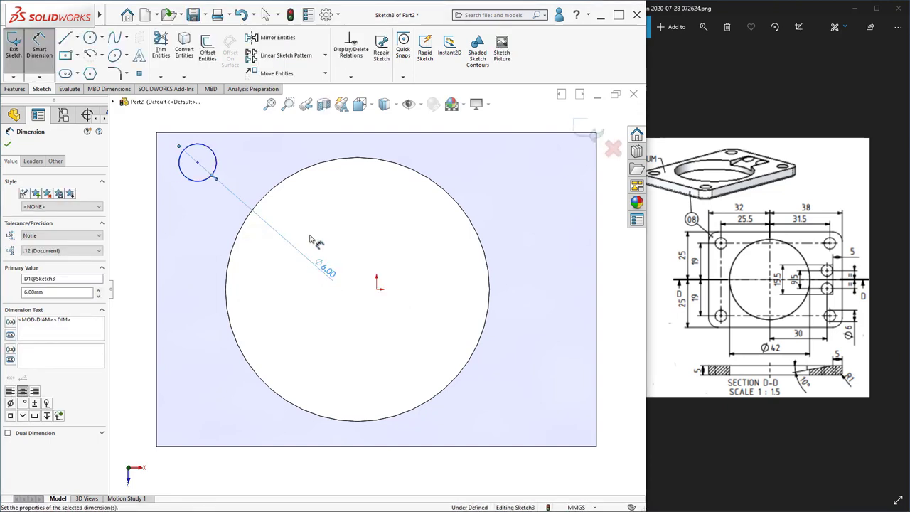
Position the small circle 19 mm above and 25.5 mm left of the large hole's centre
{"action": "left_click", "coordinate": [198, 163]}
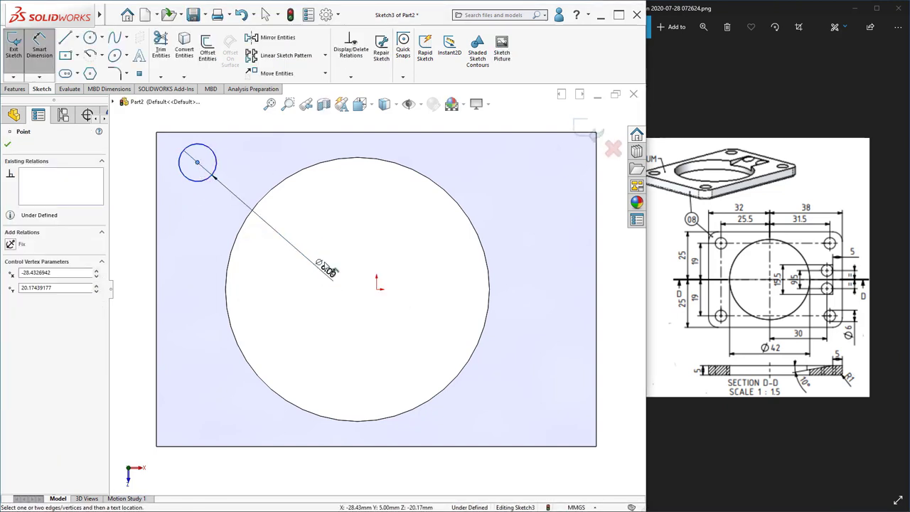
{"action": "left_click", "coordinate": [377, 289]}
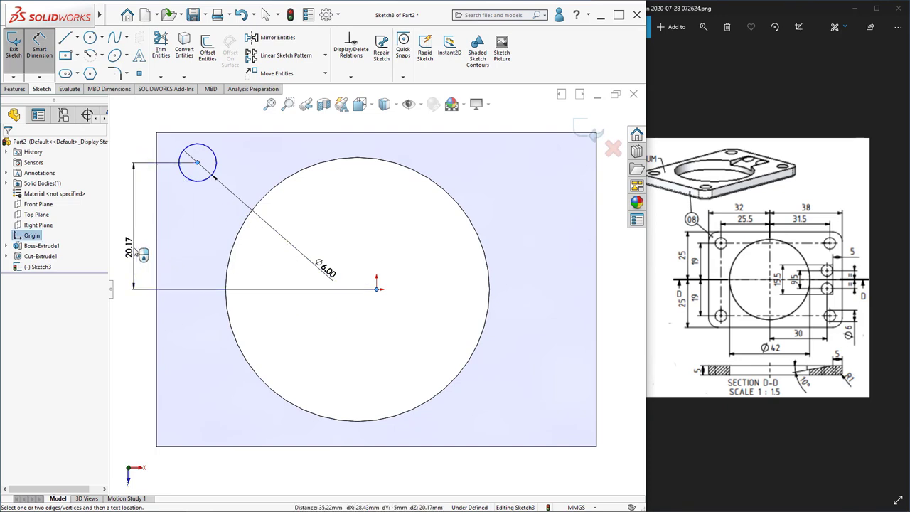
{"action": "left_click", "coordinate": [141, 254]}
{"action": "type", "text": "19"}
{"action": "key", "text": "Return"}
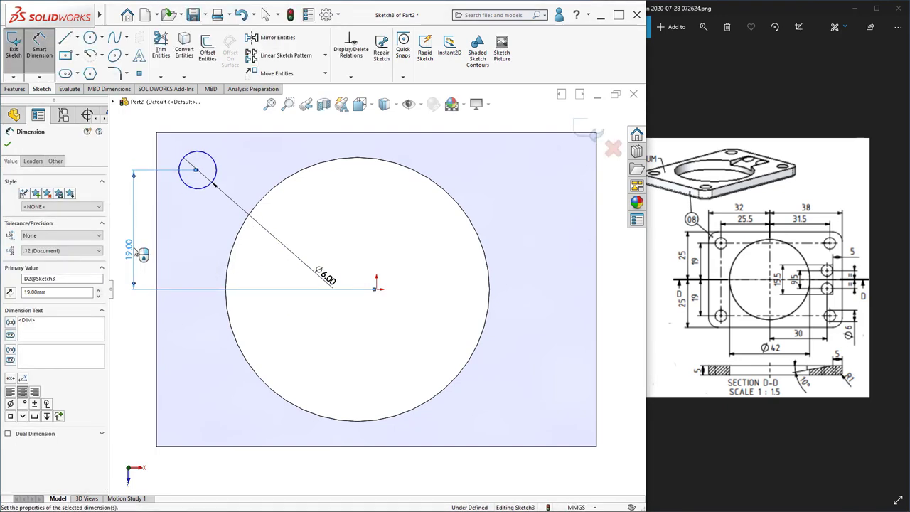
{"action": "key", "text": "Escape"}
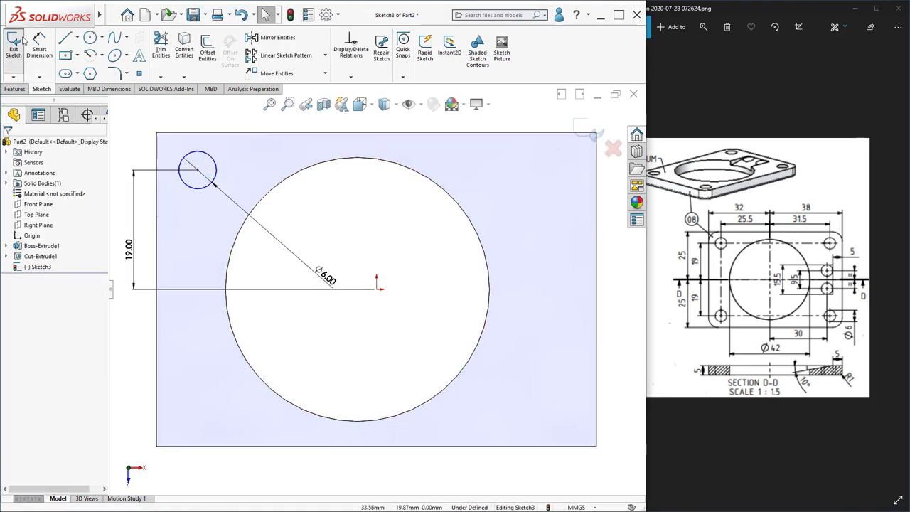
{"action": "left_click", "coordinate": [197, 170]}
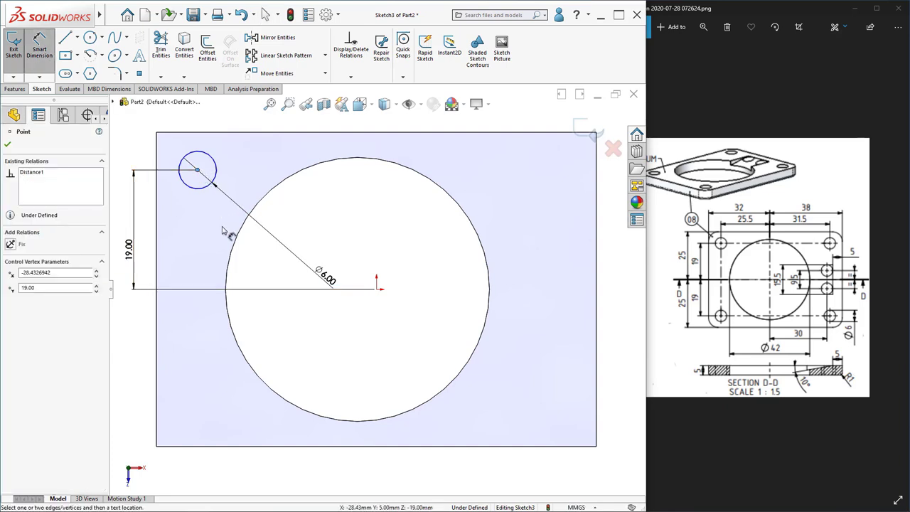
{"action": "left_click", "coordinate": [235, 256]}
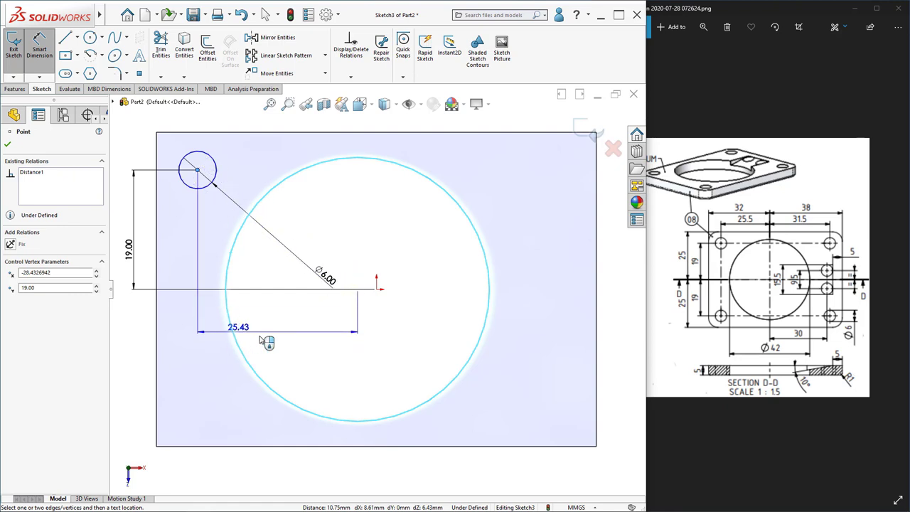
{"action": "left_click", "coordinate": [311, 349]}
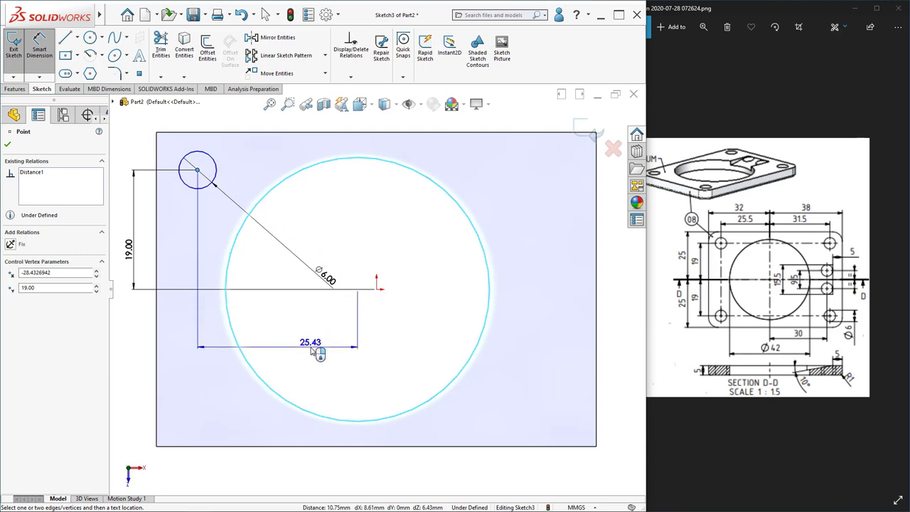
{"action": "type", "text": "25.5"}
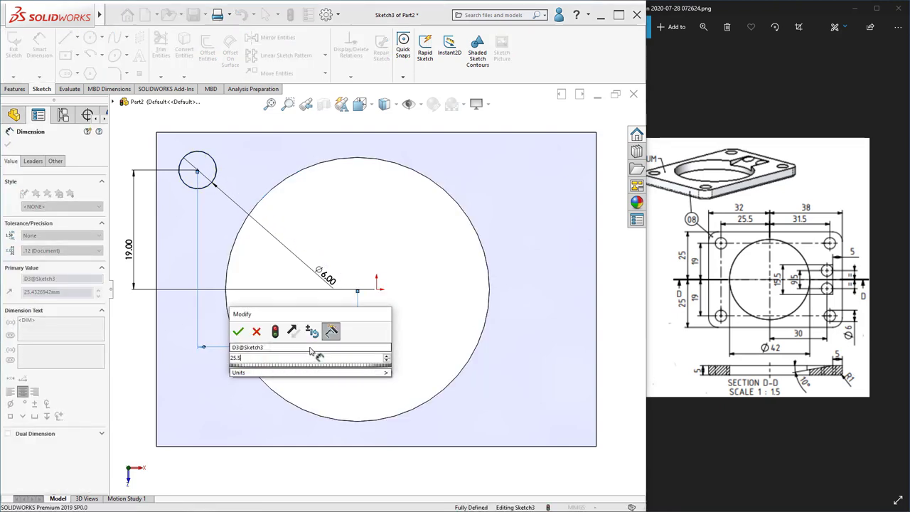
{"action": "key", "text": "Return"}
{"action": "key", "text": "Escape"}
{"action": "key", "text": "Escape"}
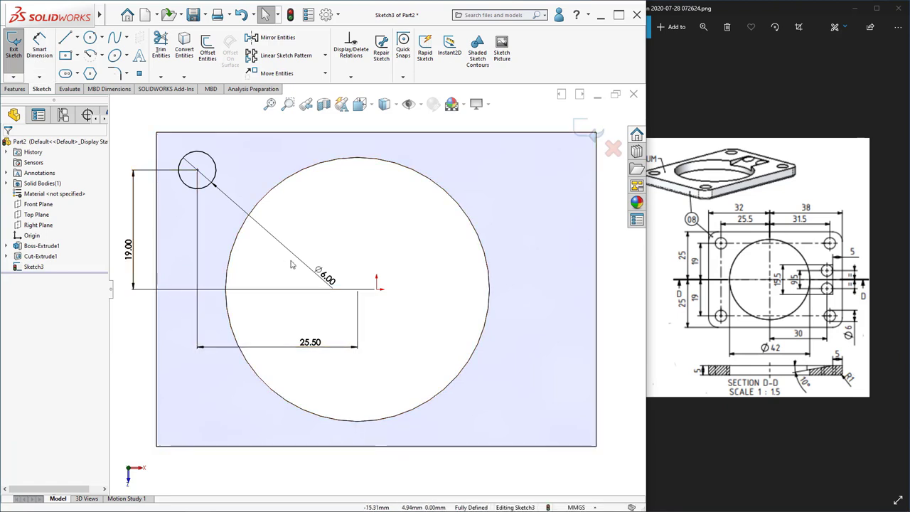
Cut the Ø6 circle Through All the plate
{"action": "left_click", "coordinate": [14, 88]}
{"action": "left_click", "coordinate": [146, 50]}
{"action": "left_click", "coordinate": [60, 202]}
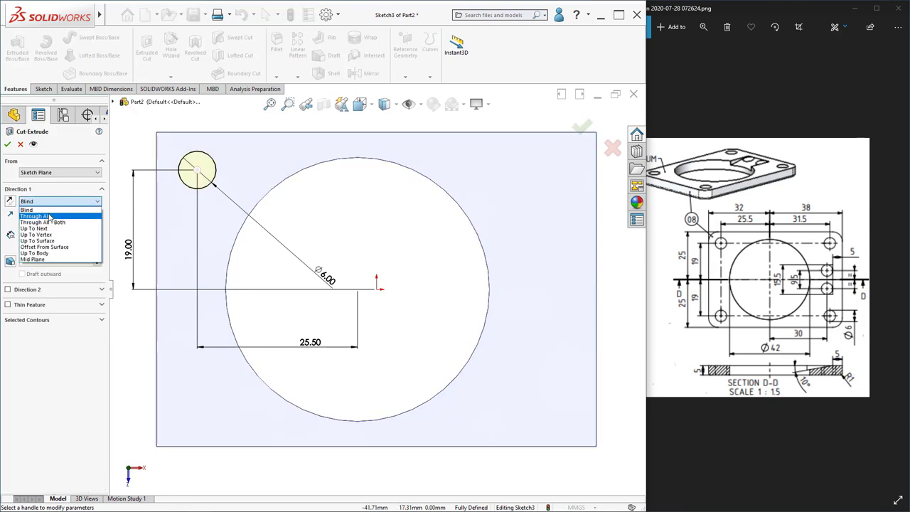
{"action": "left_click", "coordinate": [50, 216]}
{"action": "left_click", "coordinate": [8, 144]}
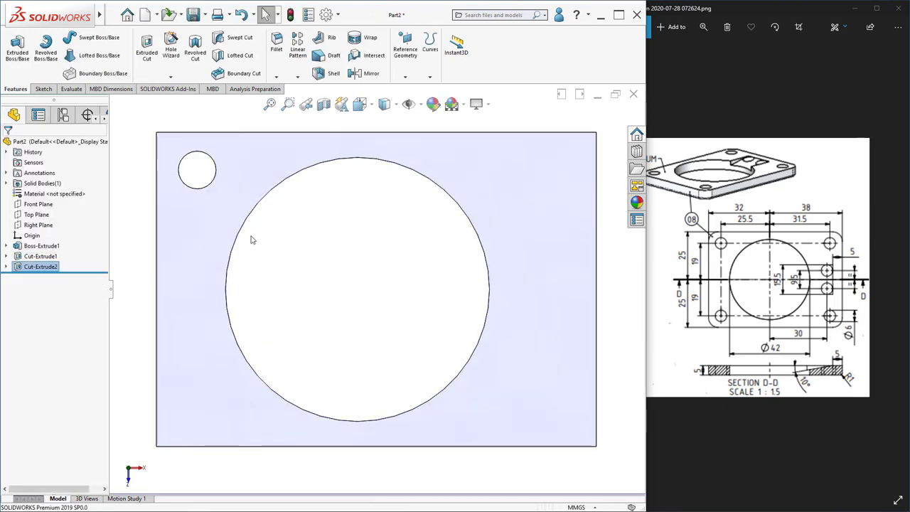
Linear-pattern the corner hole along the top edge with 57 mm spacing
{"action": "left_click", "coordinate": [298, 45]}
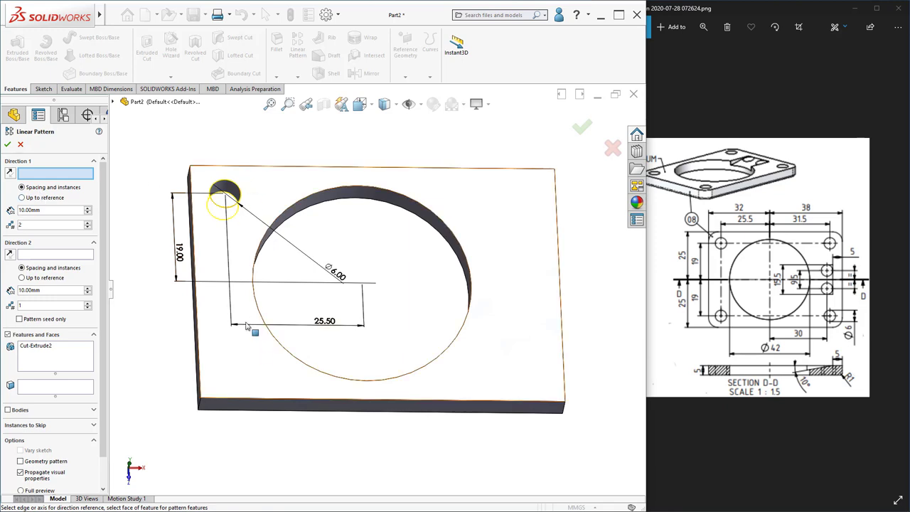
{"action": "left_click", "coordinate": [291, 169]}
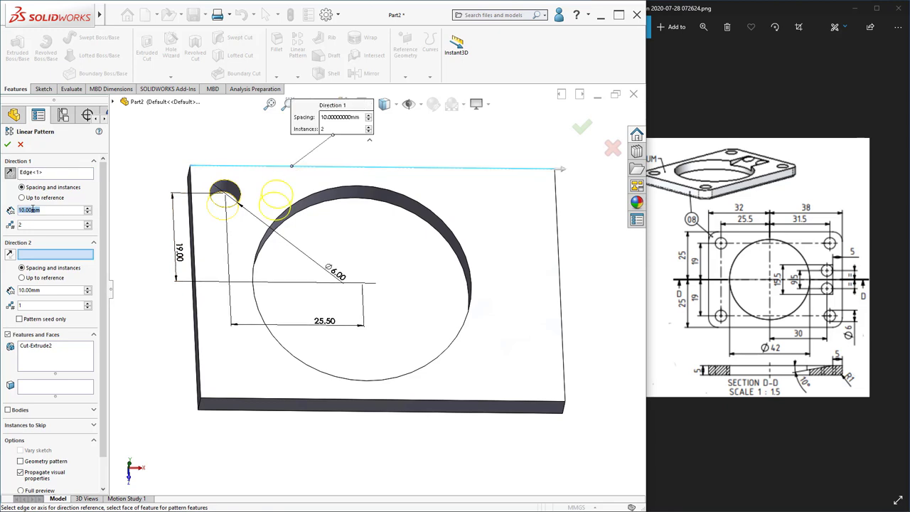
{"action": "type", "text": "57"}
{"action": "key", "text": "Return"}
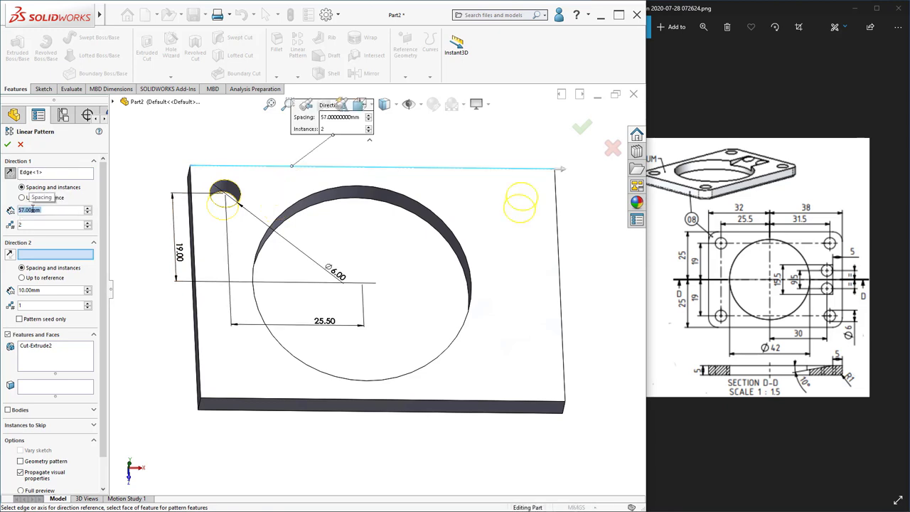
{"action": "left_click", "coordinate": [25, 225]}
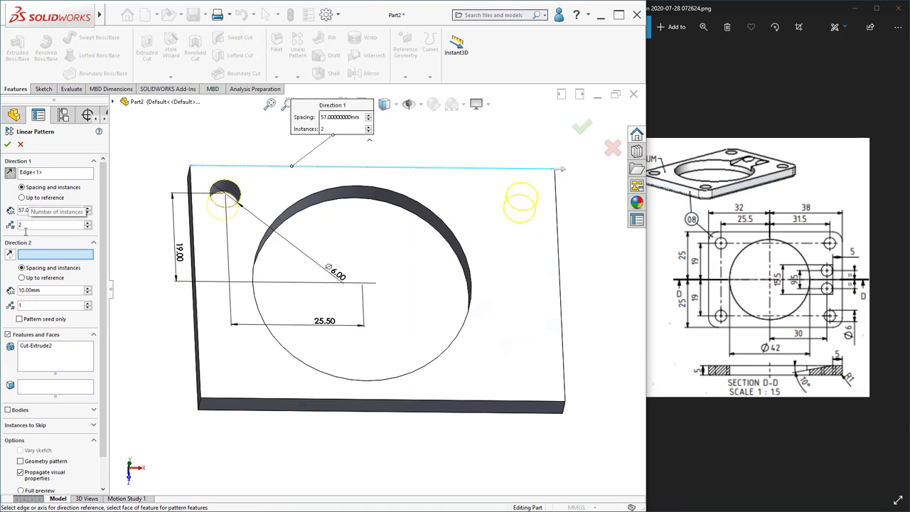
Add a second pattern direction along the left edge, 38 mm spacing, 2 instances
{"action": "left_click", "coordinate": [196, 313]}
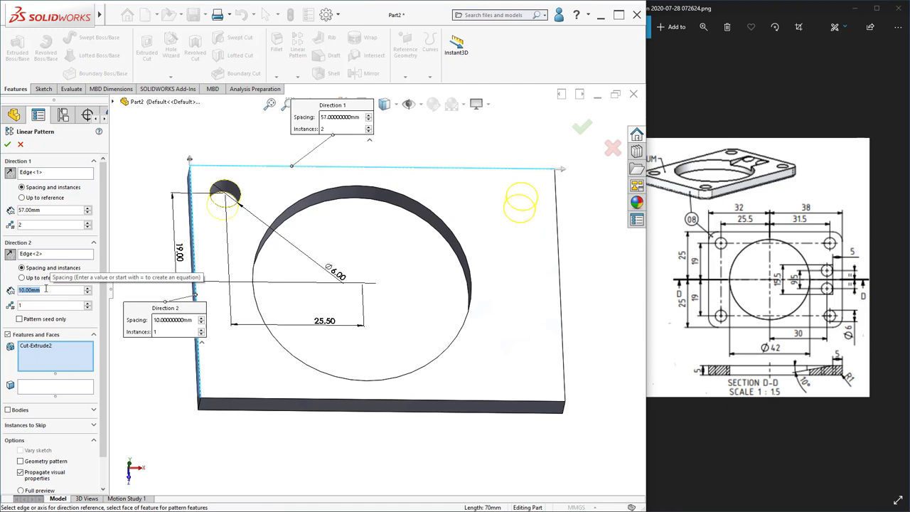
{"action": "type", "text": "38"}
{"action": "key", "text": "Return"}
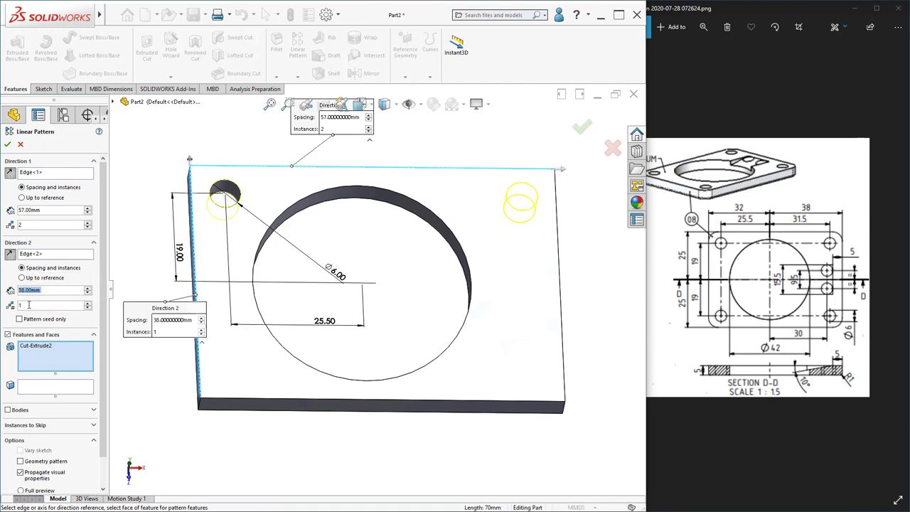
{"action": "left_click", "coordinate": [29, 305]}
{"action": "type", "text": "2"}
{"action": "key", "text": "Return"}
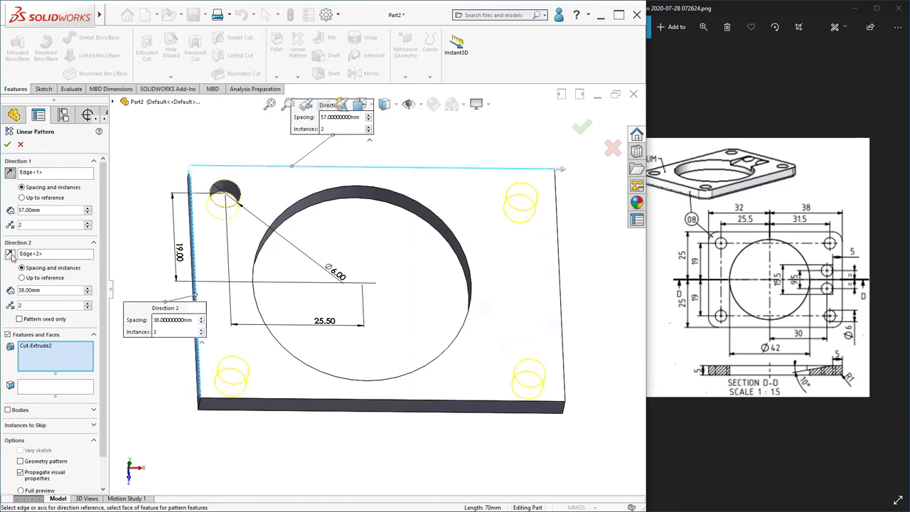
{"action": "left_click", "coordinate": [6, 145]}
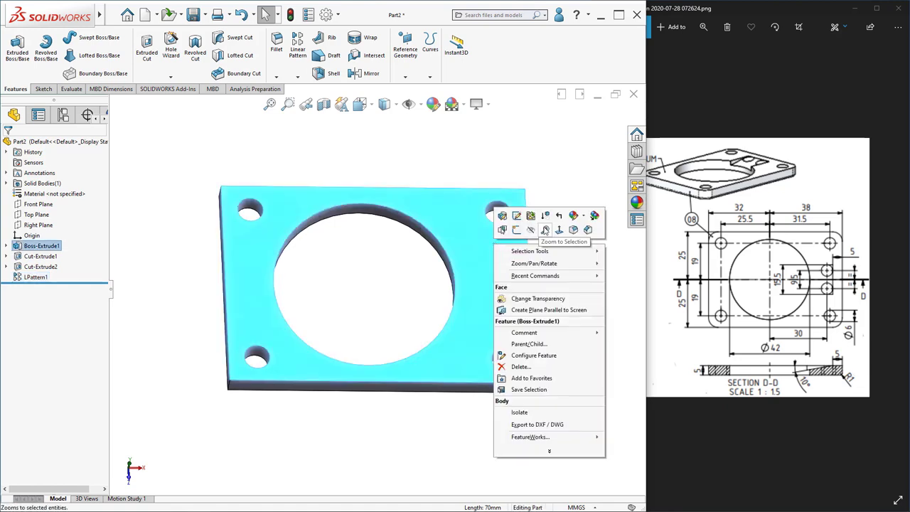
Sketch on the plate face a horizontal centreline from the right edge midpoint to the origin
{"action": "left_click", "coordinate": [562, 233]}
{"action": "right_click", "coordinate": [529, 249]}
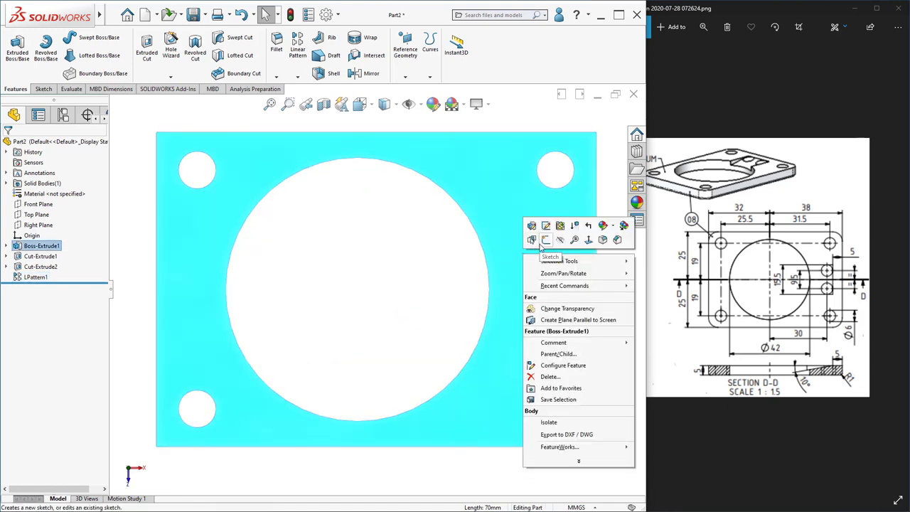
{"action": "left_click", "coordinate": [546, 240]}
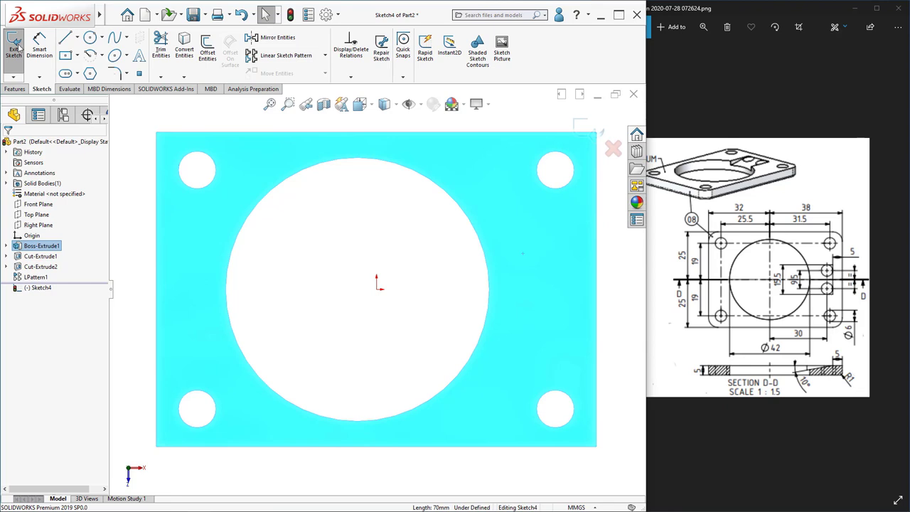
{"action": "left_click", "coordinate": [77, 39]}
{"action": "left_click", "coordinate": [86, 64]}
{"action": "left_click", "coordinate": [596, 289]}
{"action": "left_click", "coordinate": [377, 289]}
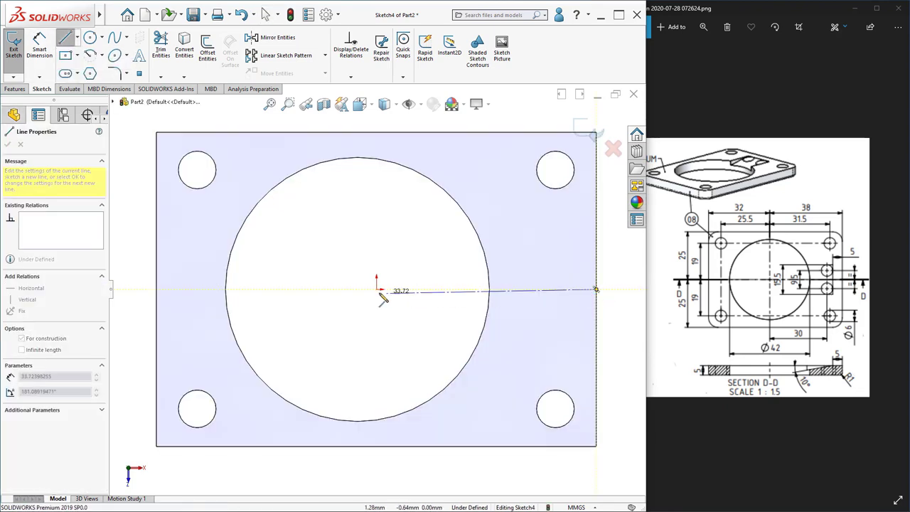
Draw a circle near the right edge and dimension it 5 mm from that edge
{"action": "left_click", "coordinate": [91, 38]}
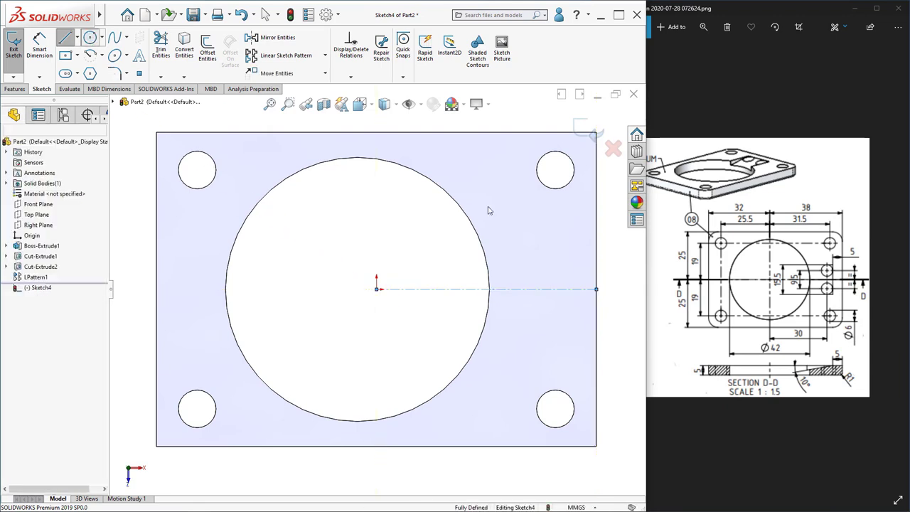
{"action": "left_click", "coordinate": [547, 246]}
{"action": "left_click", "coordinate": [567, 268]}
{"action": "key", "text": "d"}
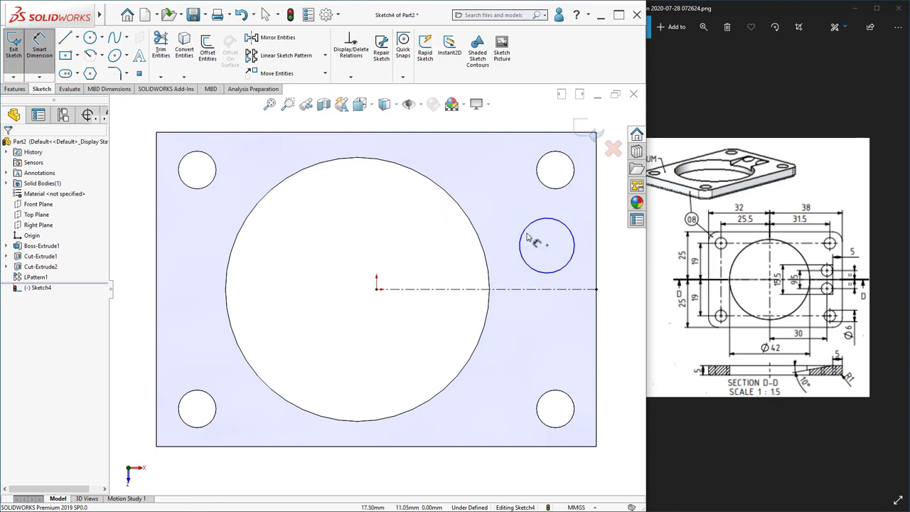
{"action": "left_click", "coordinate": [576, 254]}
{"action": "left_click", "coordinate": [596, 254]}
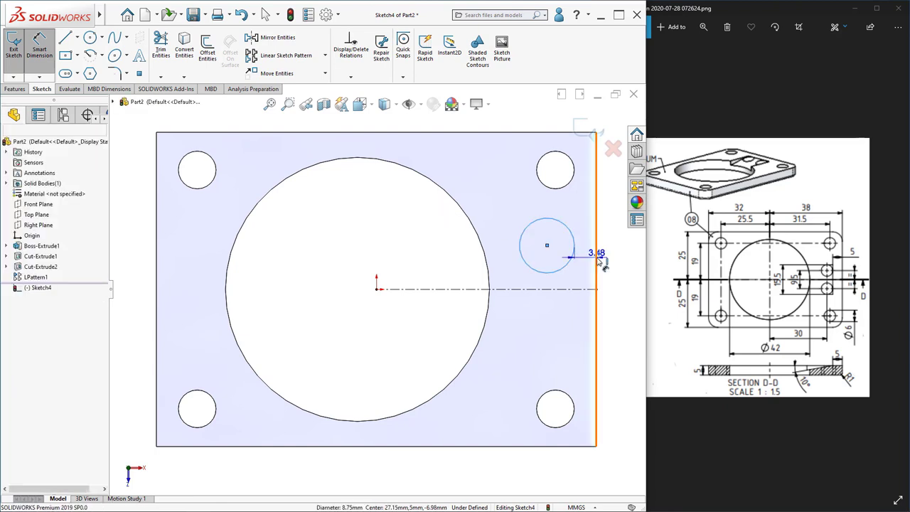
{"action": "left_click", "coordinate": [585, 221]}
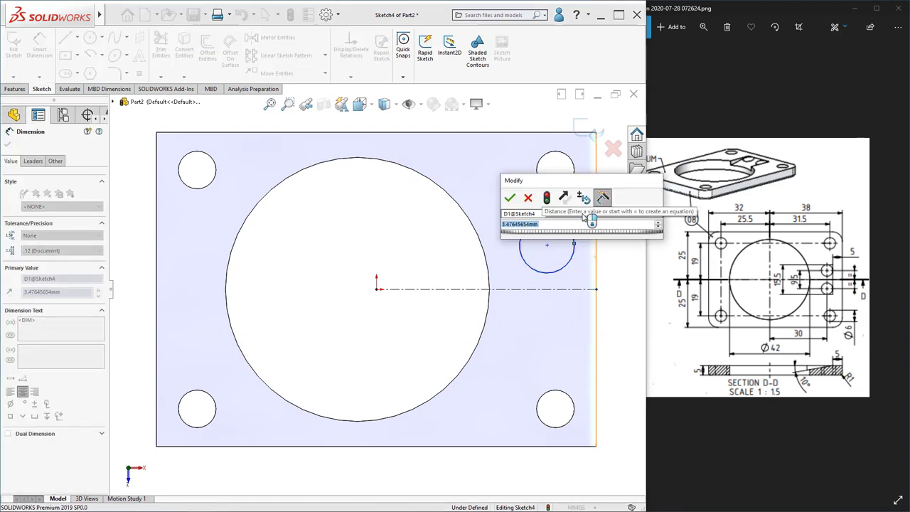
{"action": "type", "text": "6"}
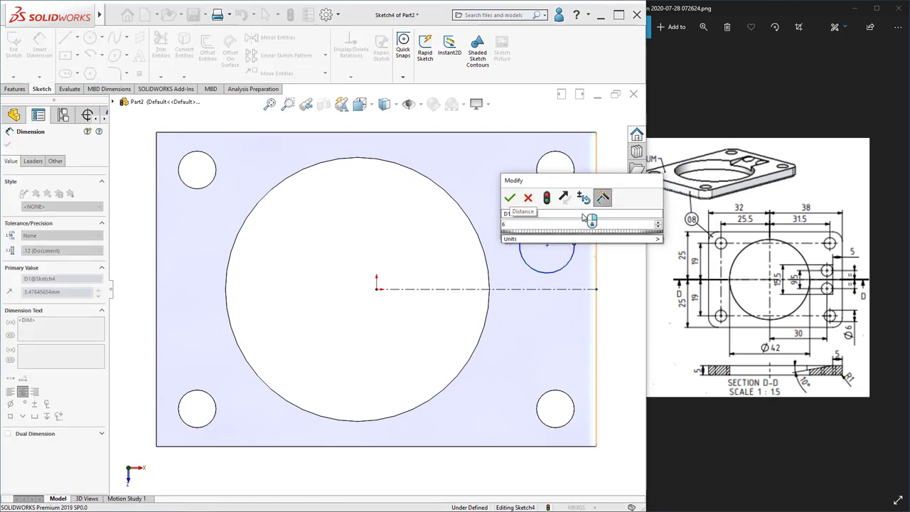
{"action": "key", "text": "BackSpace"}
{"action": "type", "text": "5"}
{"action": "key", "text": "Return"}
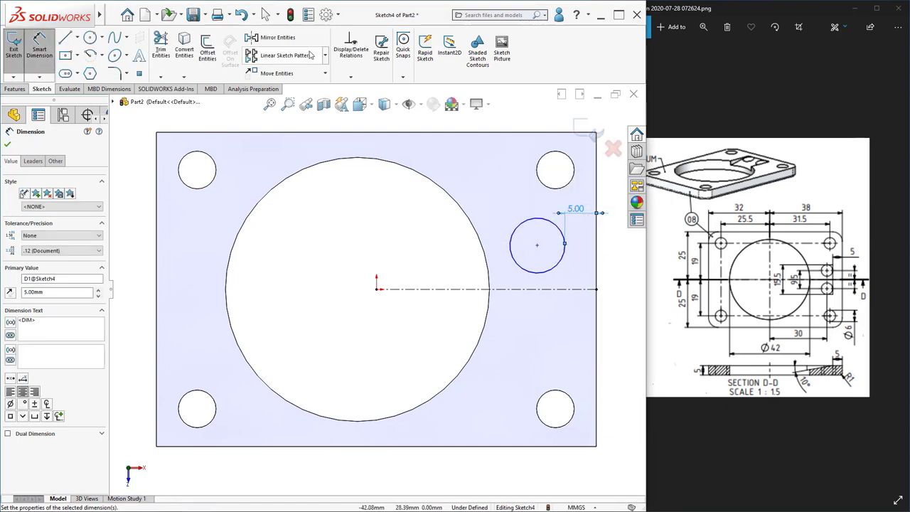
Mirror the small circle across the horizontal centreline
{"action": "left_click", "coordinate": [267, 37]}
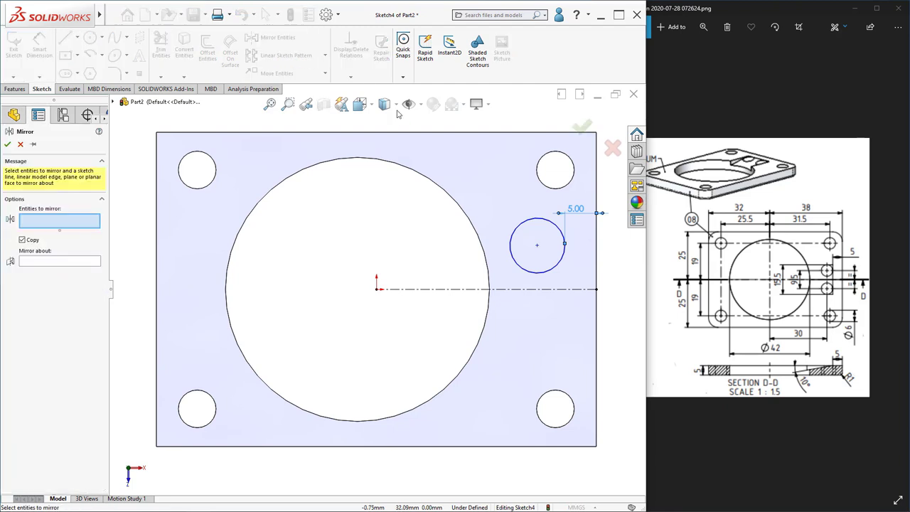
{"action": "left_click", "coordinate": [540, 272]}
{"action": "left_click", "coordinate": [44, 264]}
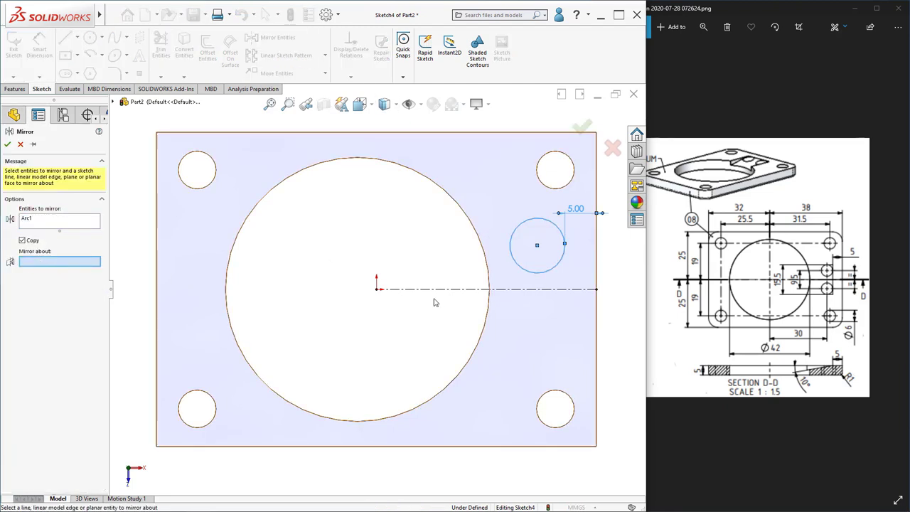
{"action": "left_click", "coordinate": [524, 289]}
{"action": "left_click", "coordinate": [6, 145]}
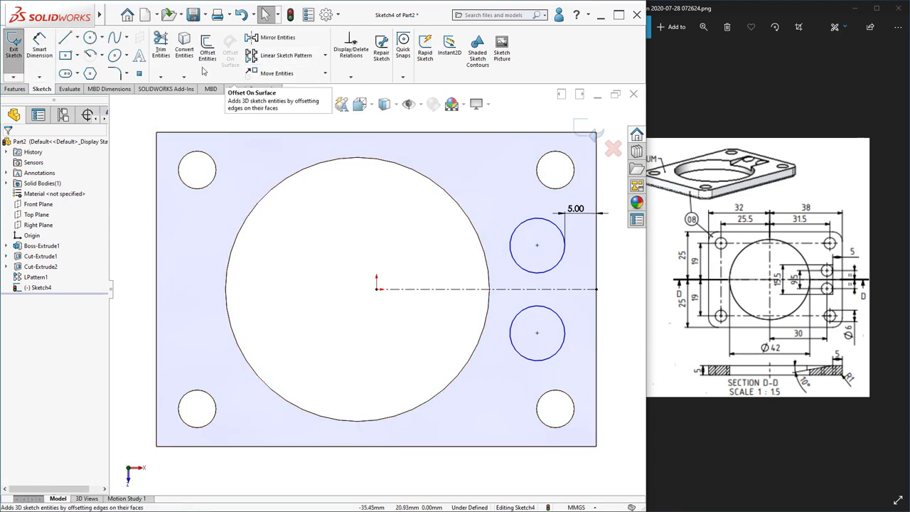
Dimension the circle centres 9.5 mm apart and the overall span 15.5 mm
{"action": "left_click", "coordinate": [39, 48]}
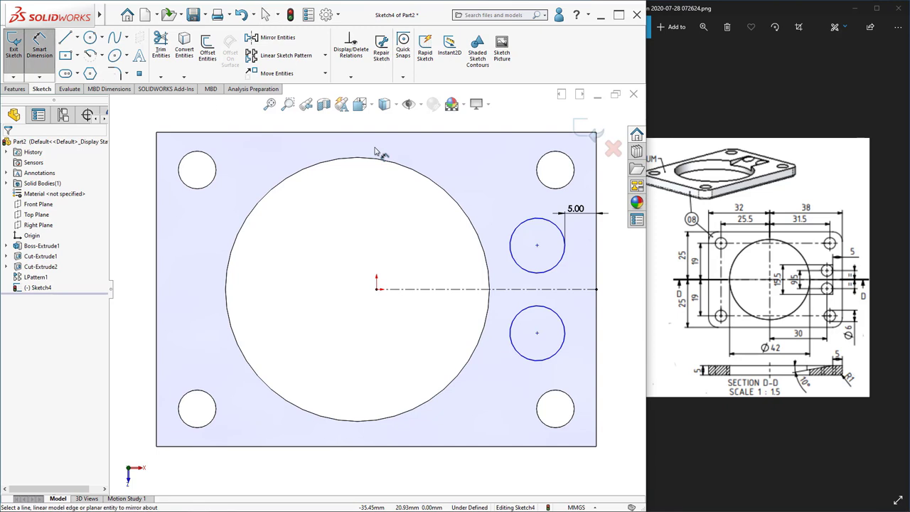
{"action": "left_click", "coordinate": [537, 245]}
{"action": "left_click", "coordinate": [537, 332]}
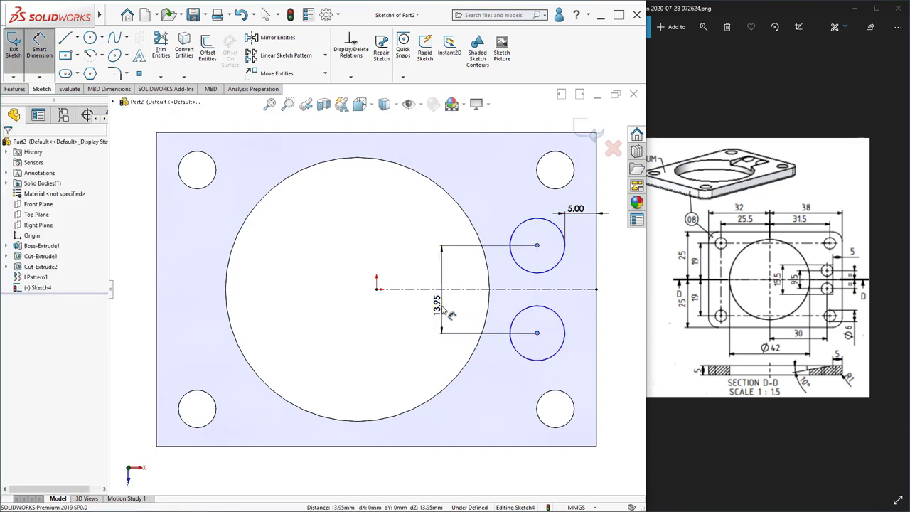
{"action": "left_click", "coordinate": [448, 313]}
{"action": "type", "text": "9.5"}
{"action": "key", "text": "Return"}
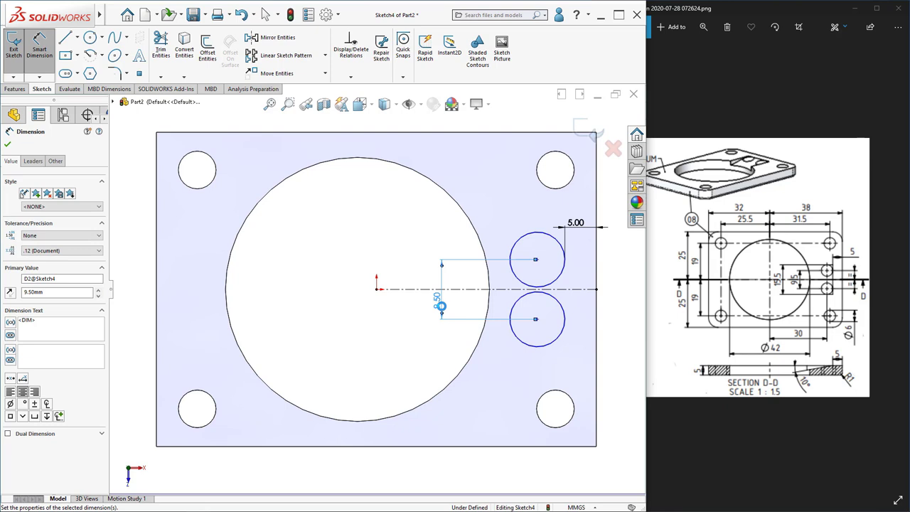
{"action": "left_click", "coordinate": [539, 237]}
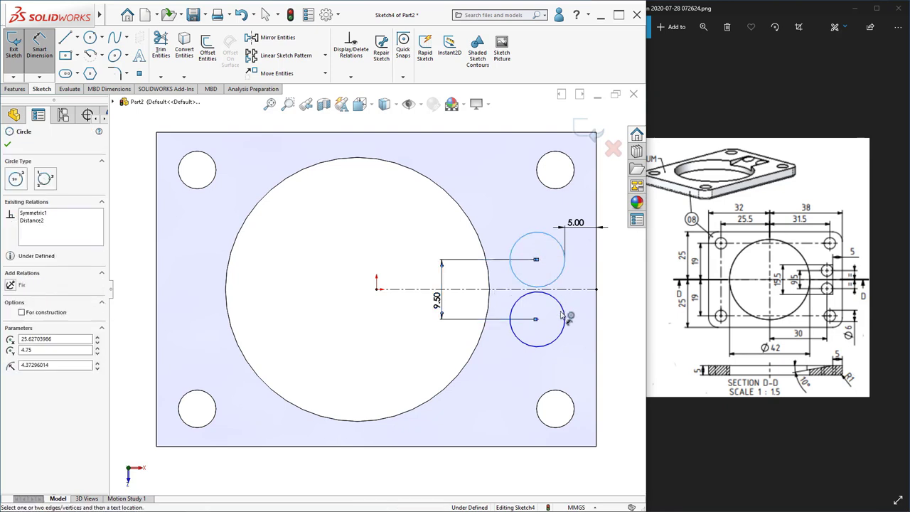
{"action": "left_click", "coordinate": [535, 345]}
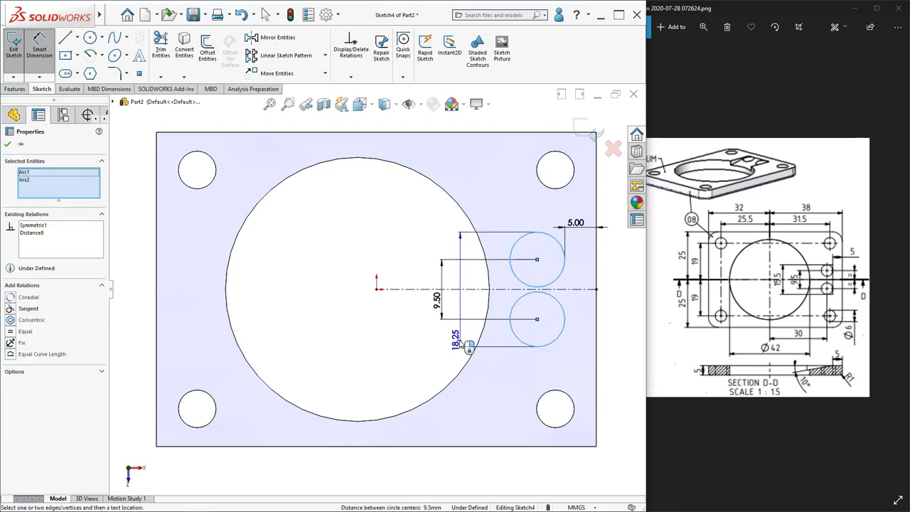
{"action": "left_click", "coordinate": [407, 326]}
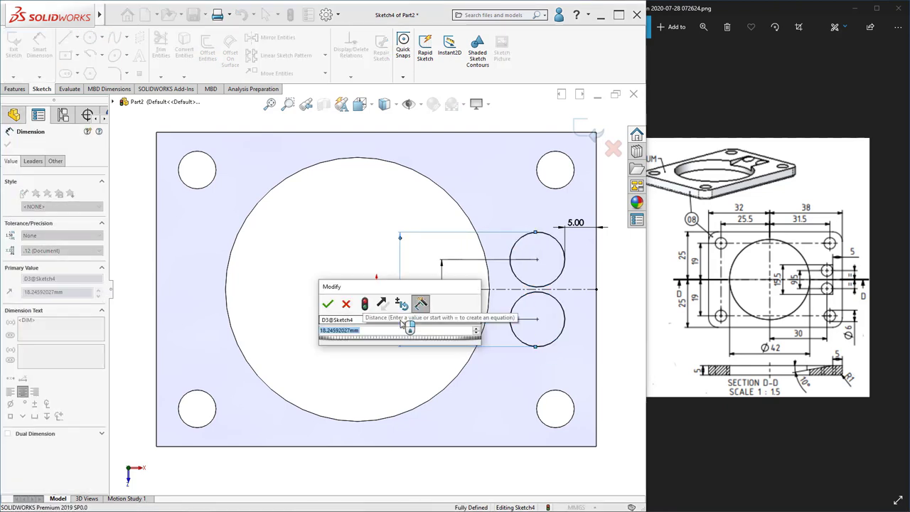
{"action": "type", "text": "15."}
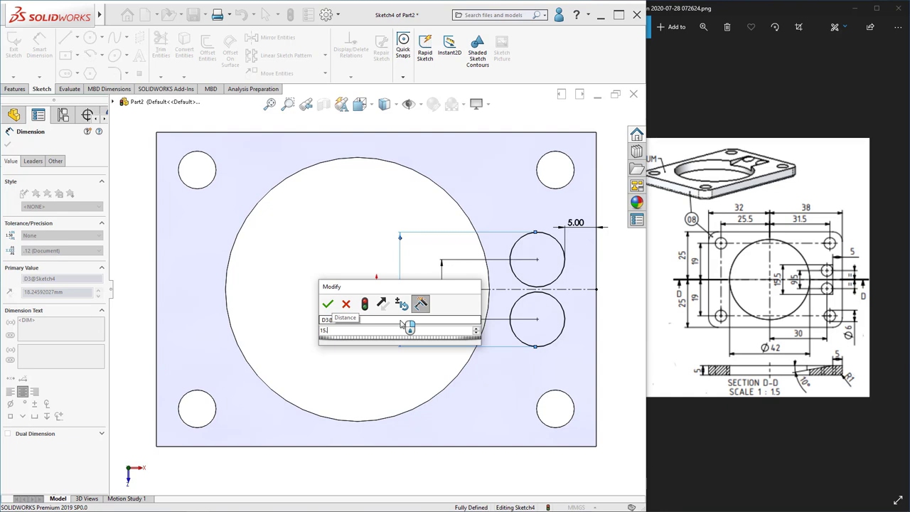
{"action": "type", "text": "5"}
{"action": "key", "text": "Return"}
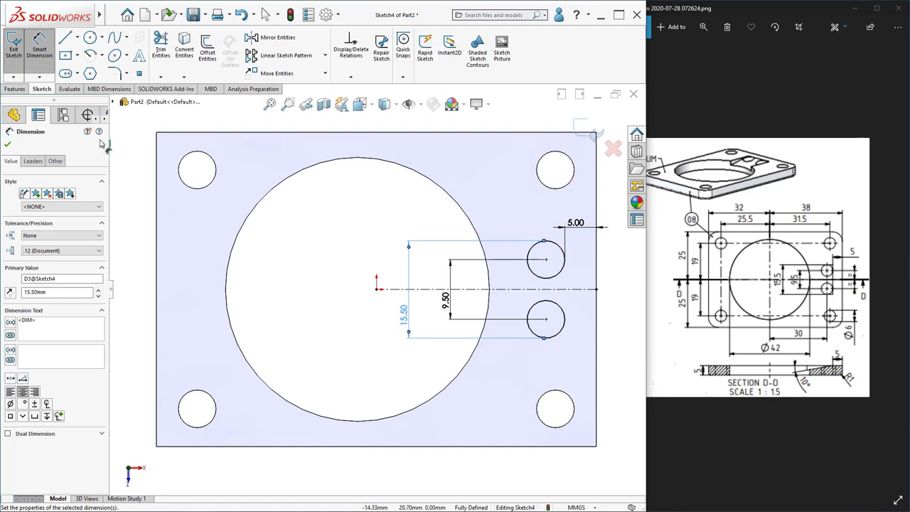
{"action": "left_click", "coordinate": [6, 145]}
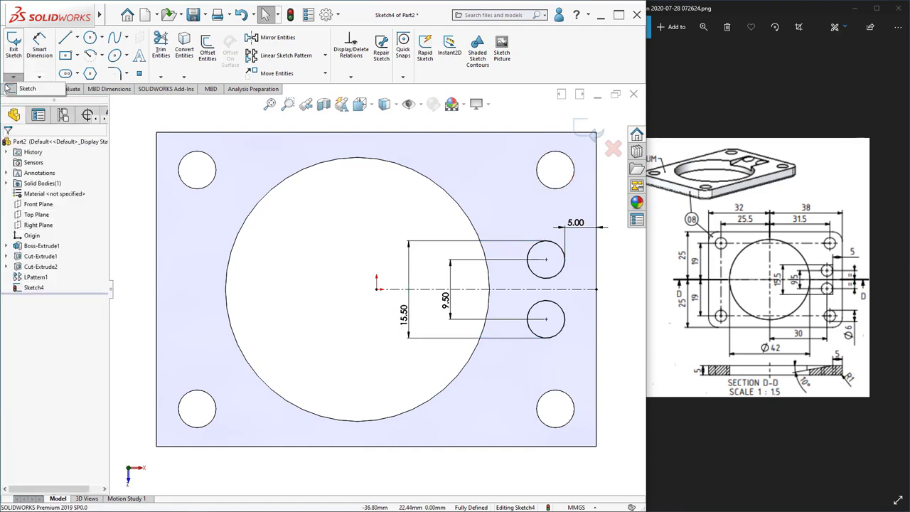
Extruded Cut the two-circle sketch Through All, then orbit to a 3D view of the plate
{"action": "left_click", "coordinate": [14, 89]}
{"action": "left_click", "coordinate": [147, 50]}
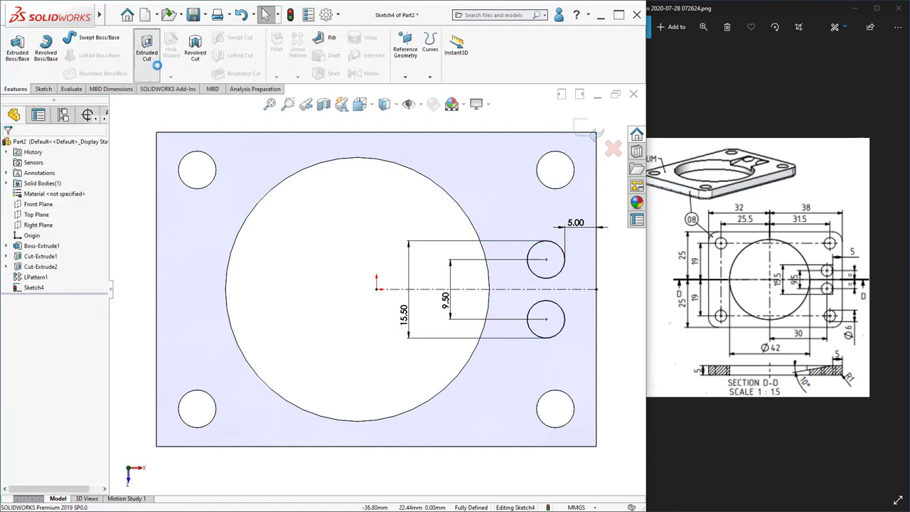
{"action": "left_click", "coordinate": [57, 202]}
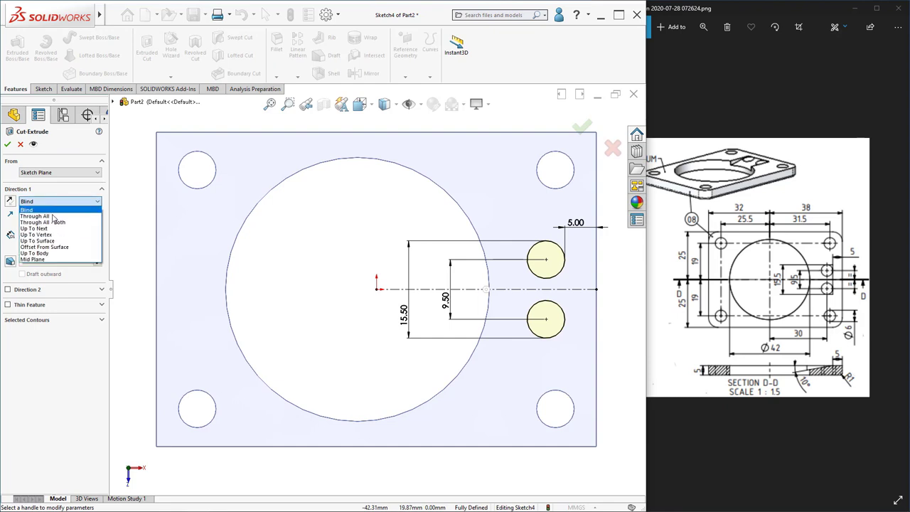
{"action": "left_click", "coordinate": [43, 213]}
{"action": "left_click", "coordinate": [582, 128]}
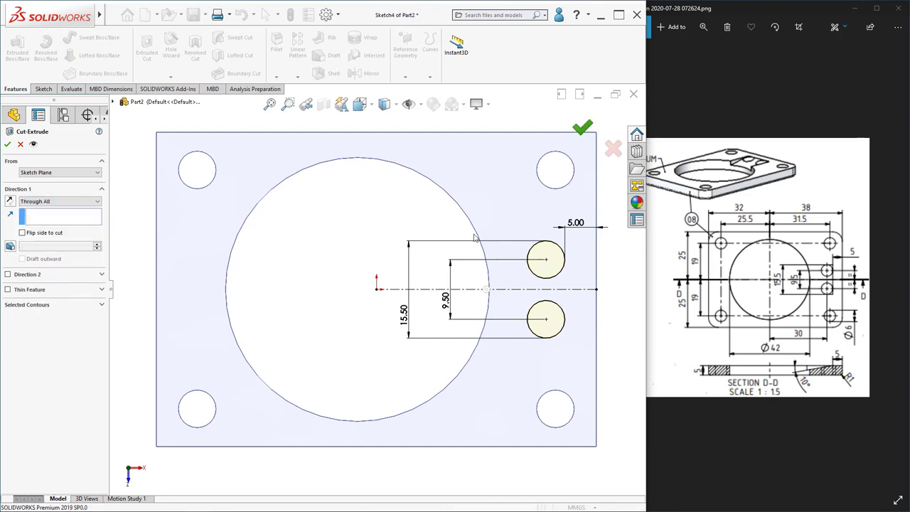
{"action": "scroll", "coordinate": [445, 244], "scroll_direction": "down", "scroll_amount": 3}
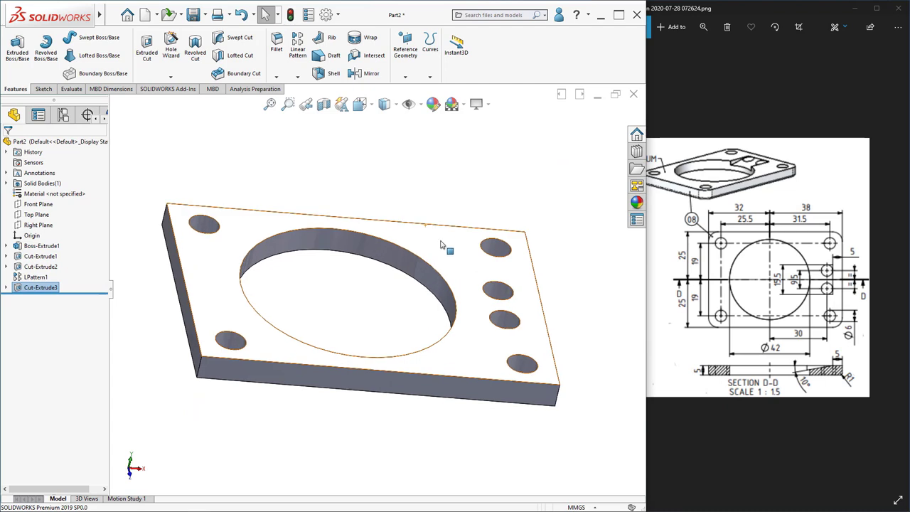
{"action": "scroll", "coordinate": [436, 258], "scroll_direction": "up", "scroll_amount": 3}
{"action": "middle_click_drag", "start_coordinate": [429, 269], "coordinate": [406, 268]}
Fillet the plate's four vertical corner edges at 5 mm, adding them via Connected to start loop
{"action": "left_click", "coordinate": [284, 54]}
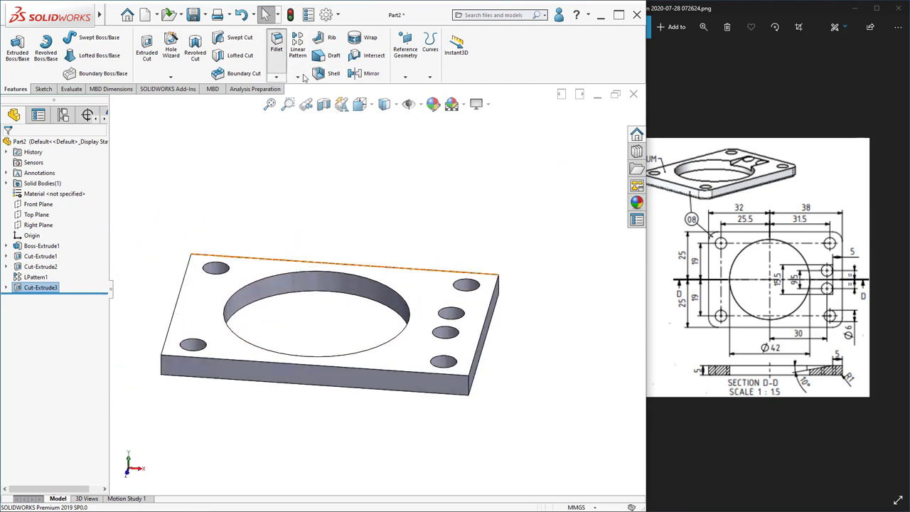
{"action": "type", "text": "5"}
{"action": "key", "text": "Return"}
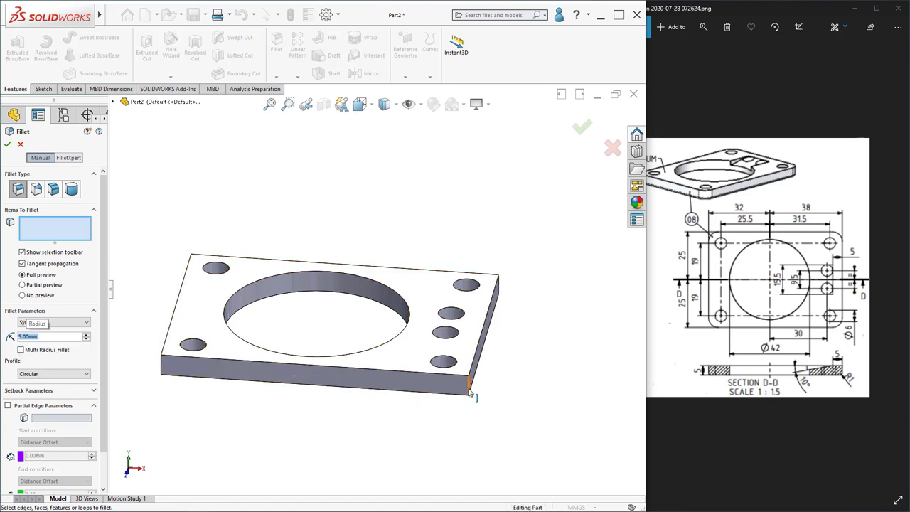
{"action": "scroll", "coordinate": [471, 394], "scroll_direction": "down", "scroll_amount": 3}
{"action": "left_click", "coordinate": [453, 364]}
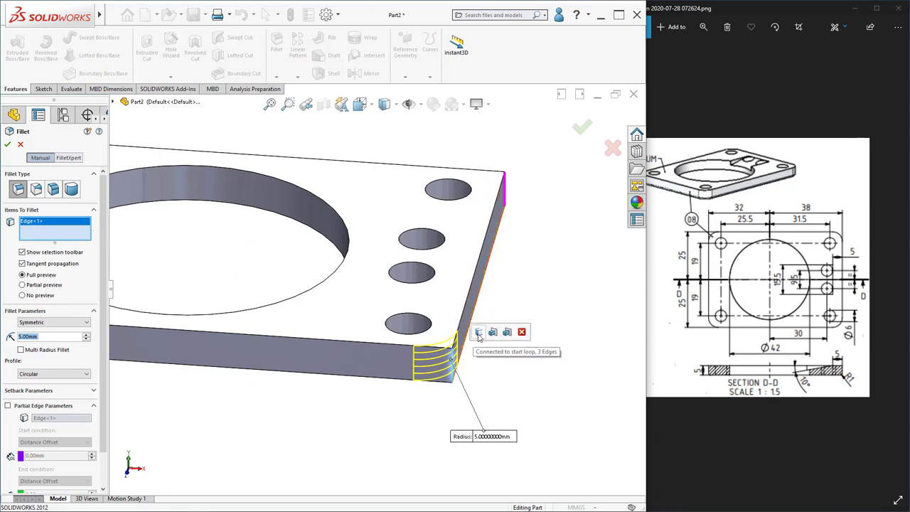
{"action": "left_click", "coordinate": [479, 335]}
{"action": "scroll", "coordinate": [352, 260], "scroll_direction": "up", "scroll_amount": 3}
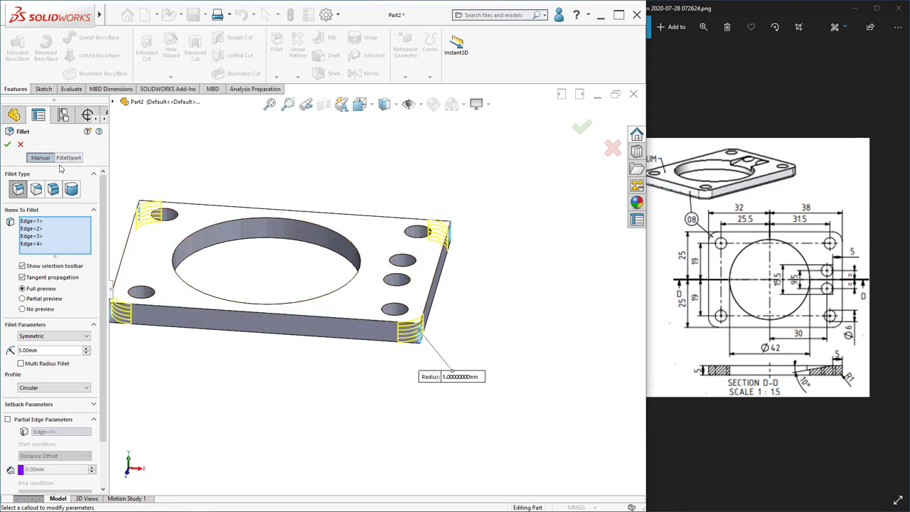
{"action": "left_click", "coordinate": [8, 145]}
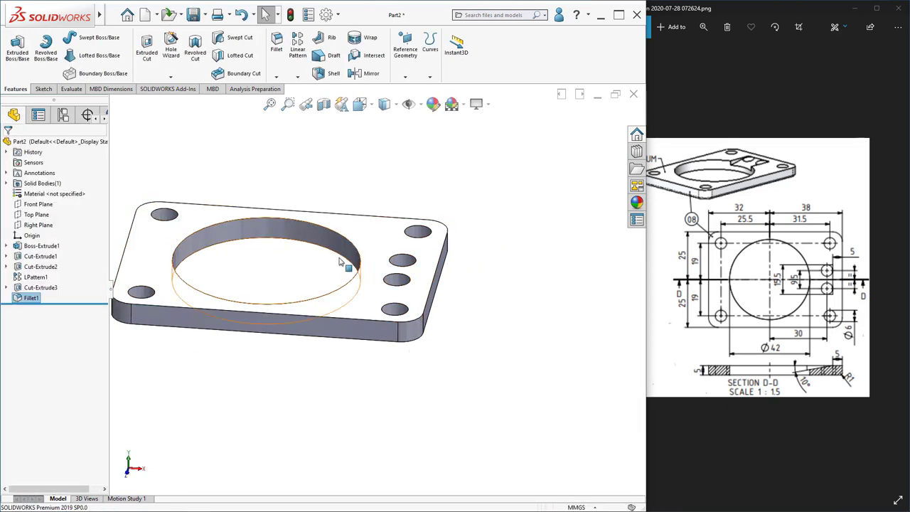
{"action": "scroll", "coordinate": [259, 276], "scroll_direction": "down", "scroll_amount": 3}
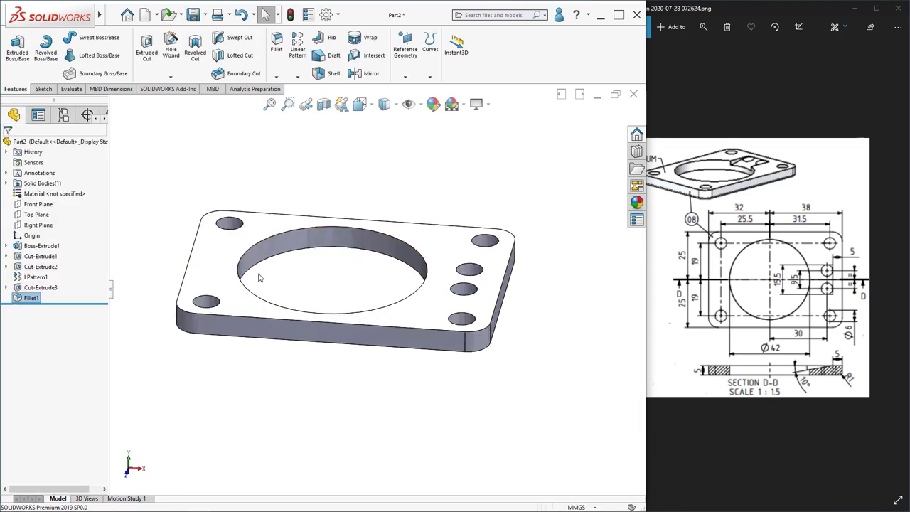
Assign 1060 Alloy from the Aluminium Alloys library as the part's material
{"action": "right_click", "coordinate": [37, 198]}
{"action": "left_click", "coordinate": [49, 203]}
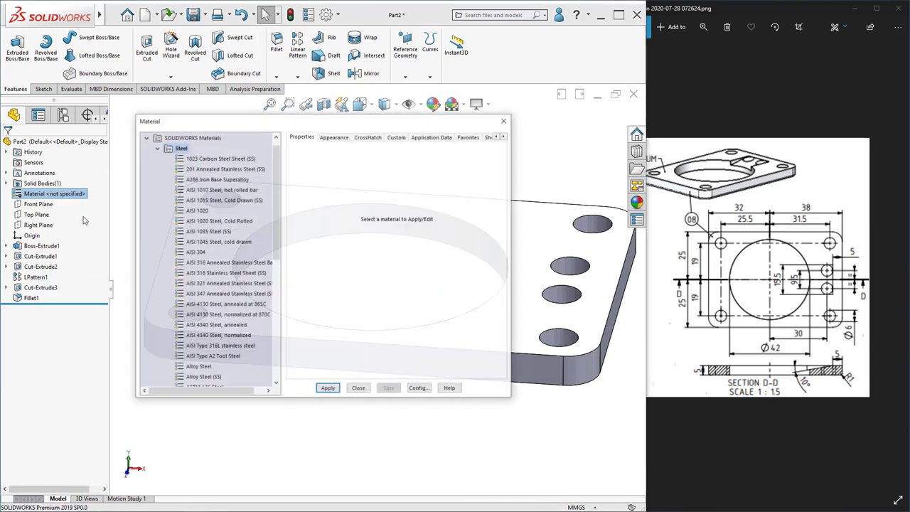
{"action": "scroll", "coordinate": [251, 214], "scroll_direction": "down", "scroll_amount": 6}
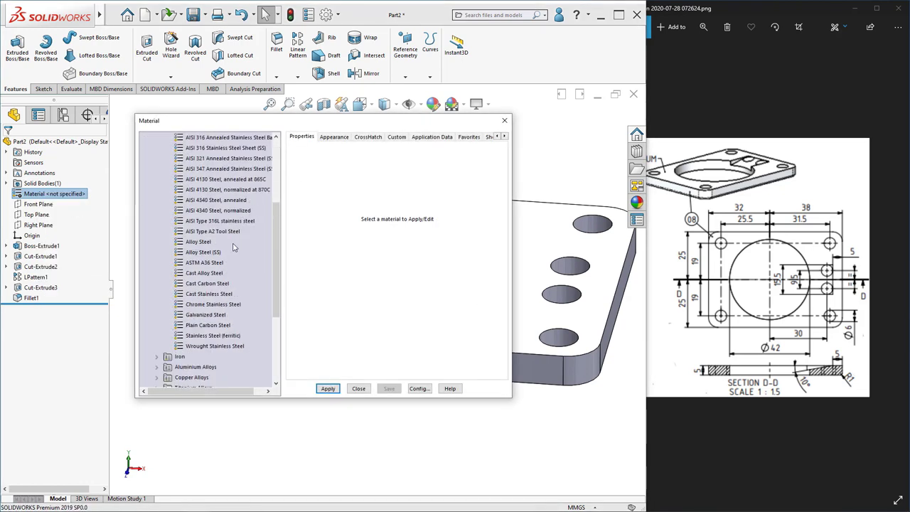
{"action": "left_click", "coordinate": [156, 305]}
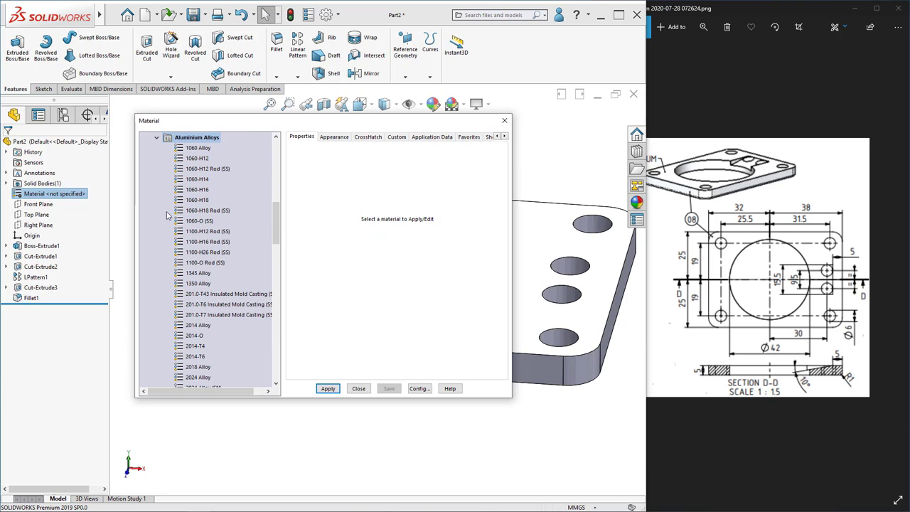
{"action": "left_click", "coordinate": [192, 148]}
{"action": "left_click", "coordinate": [326, 391]}
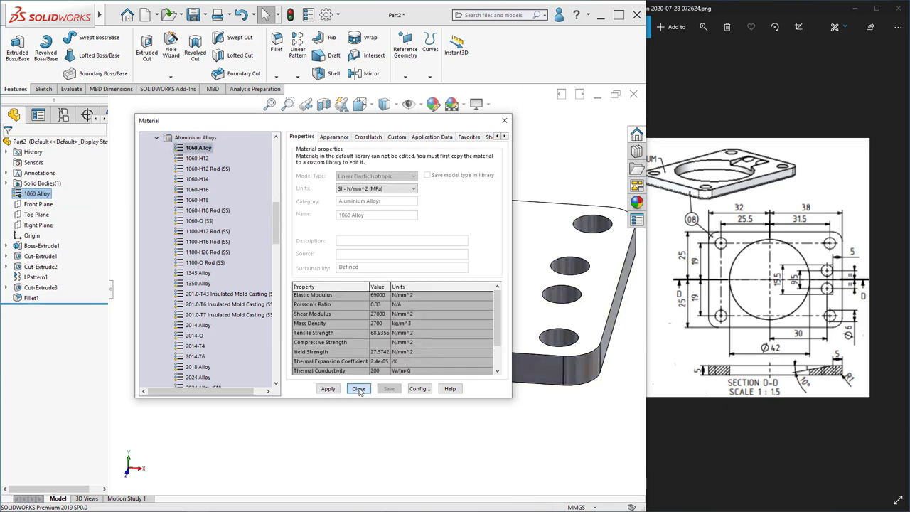
{"action": "left_click", "coordinate": [359, 389]}
{"action": "left_click", "coordinate": [69, 89]}
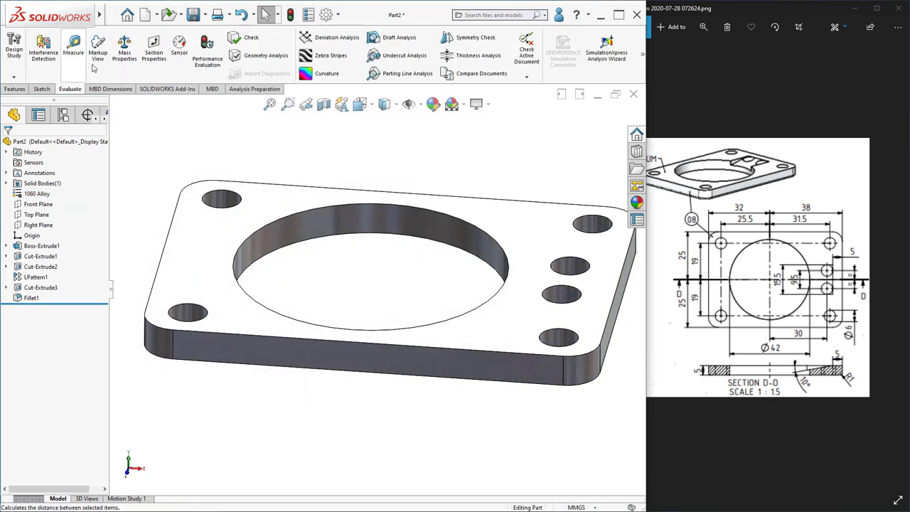
{"action": "left_click", "coordinate": [125, 49]}
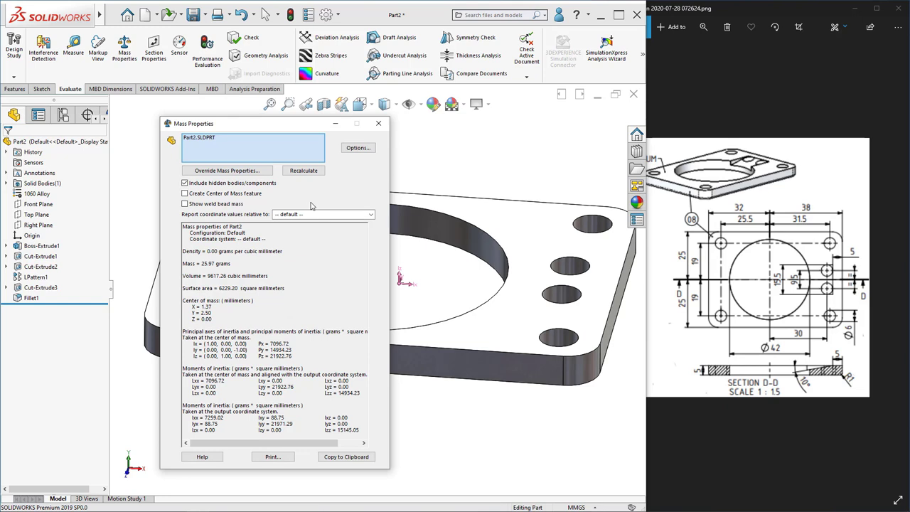
{"action": "left_click", "coordinate": [379, 124]}
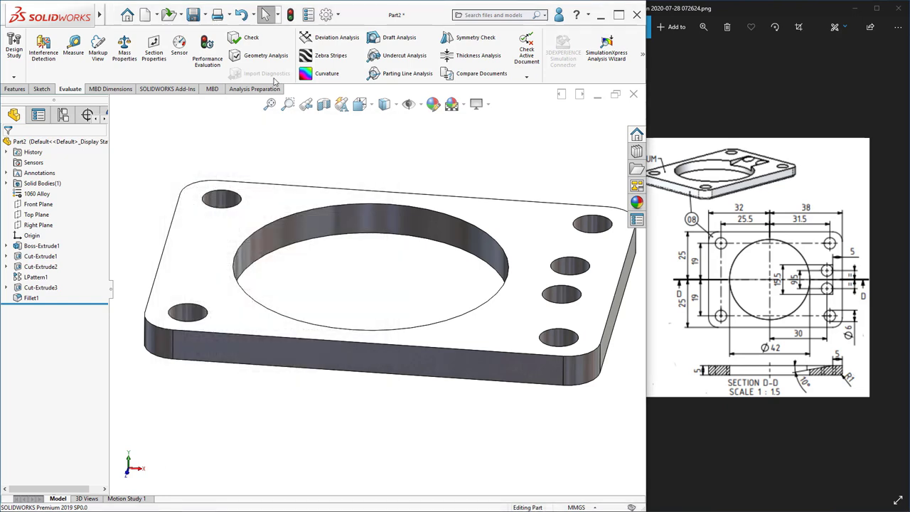
Save a copy of the part to the Desktop as BOTTOM FLANGE, continuing with the original
{"action": "left_click", "coordinate": [204, 15]}
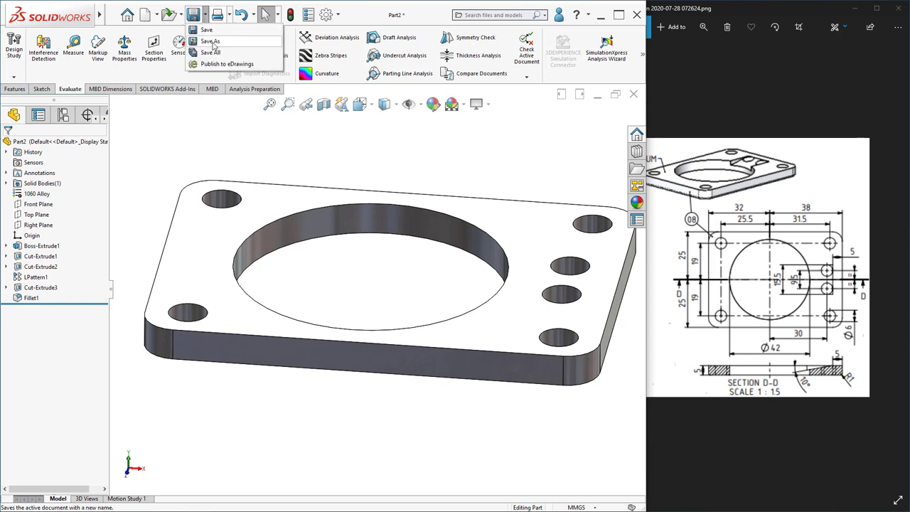
{"action": "left_click", "coordinate": [210, 42]}
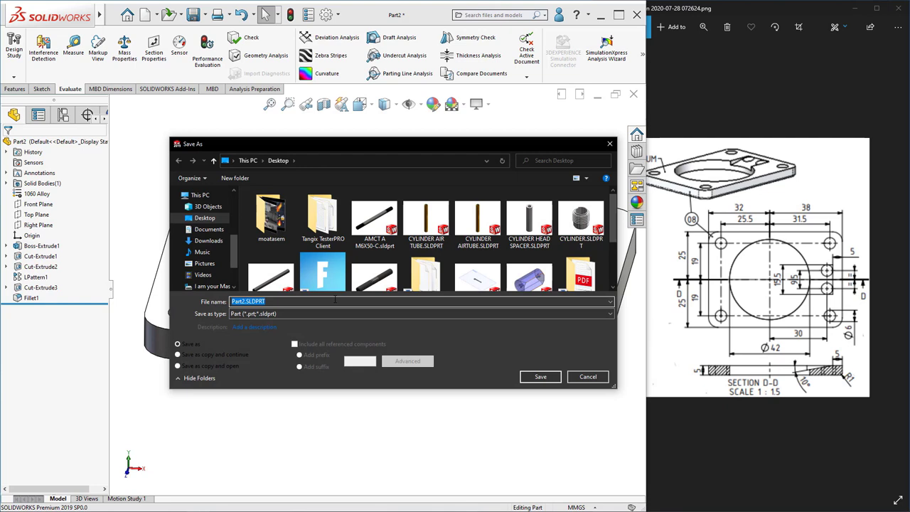
{"action": "type", "text": "BOTTOM FLANGE"}
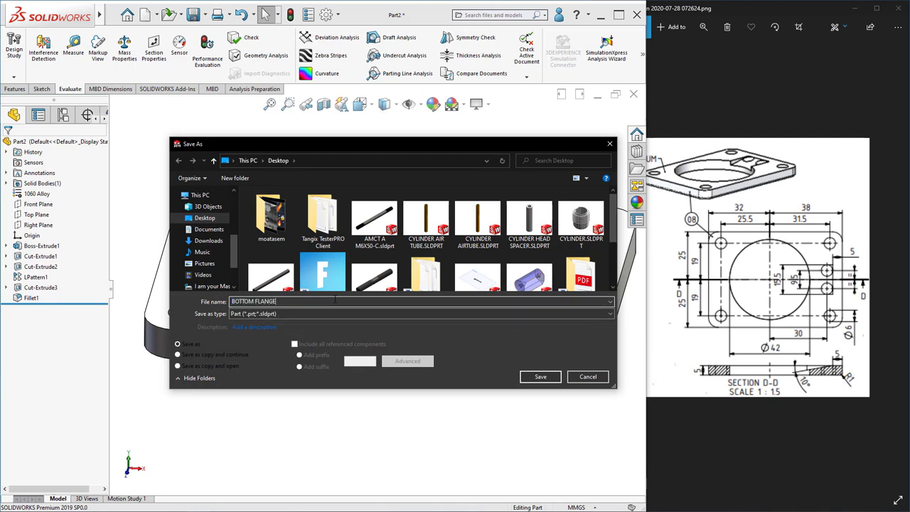
{"action": "left_click", "coordinate": [178, 356]}
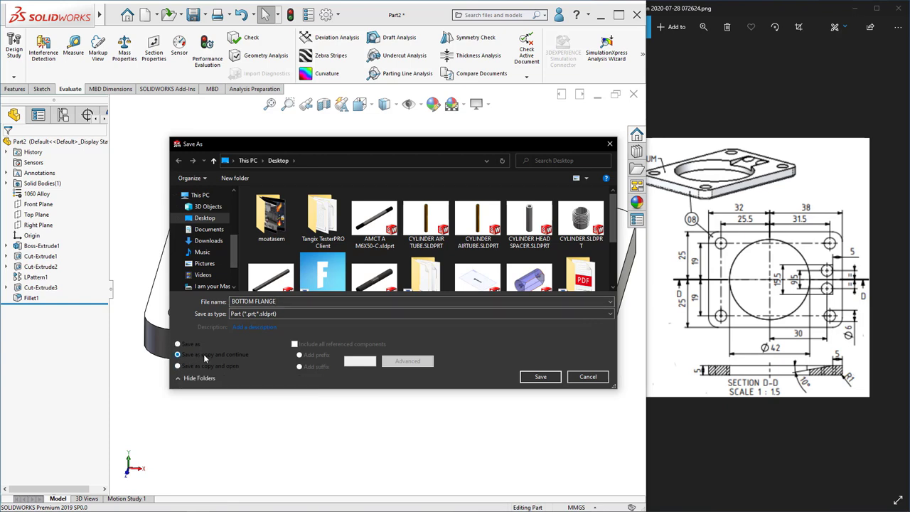
{"action": "left_click", "coordinate": [541, 377]}
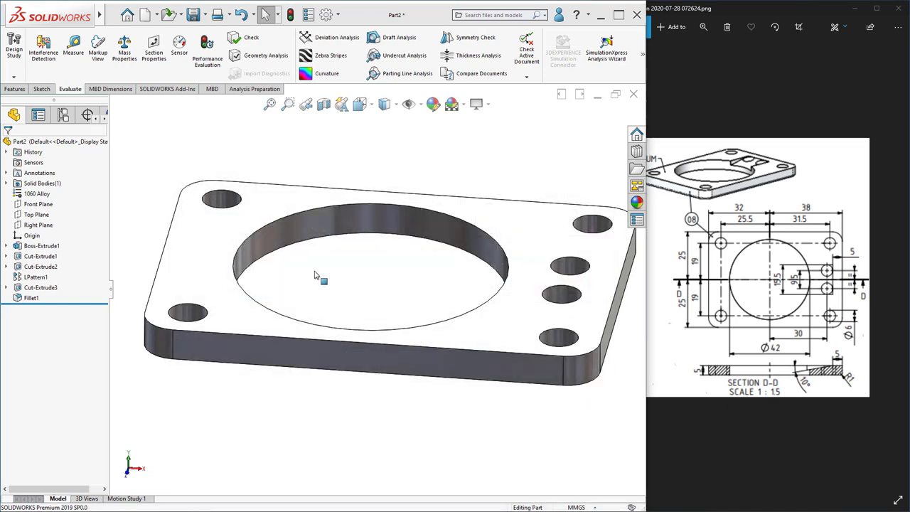
View the plate's top face normal-on and start a new sketch on it
{"action": "scroll", "coordinate": [448, 262], "scroll_direction": "up", "scroll_amount": 2}
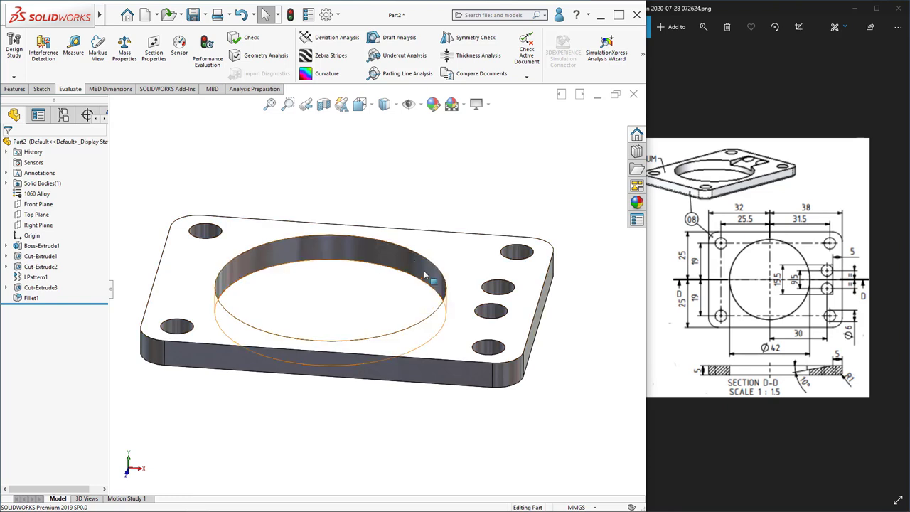
{"action": "right_click", "coordinate": [472, 258]}
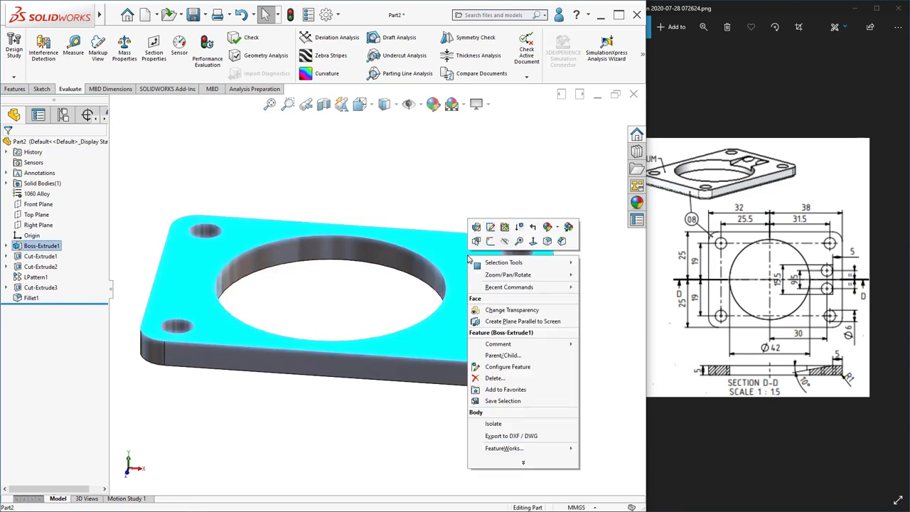
{"action": "left_click", "coordinate": [533, 241]}
{"action": "right_click", "coordinate": [503, 240]}
{"action": "left_click", "coordinate": [526, 226]}
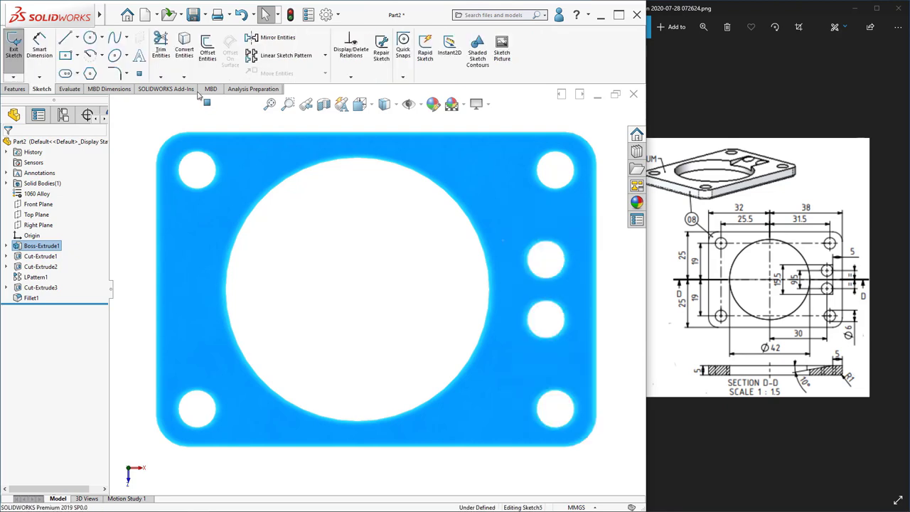
Draw a vertical construction line across the large hole
{"action": "left_click", "coordinate": [64, 39]}
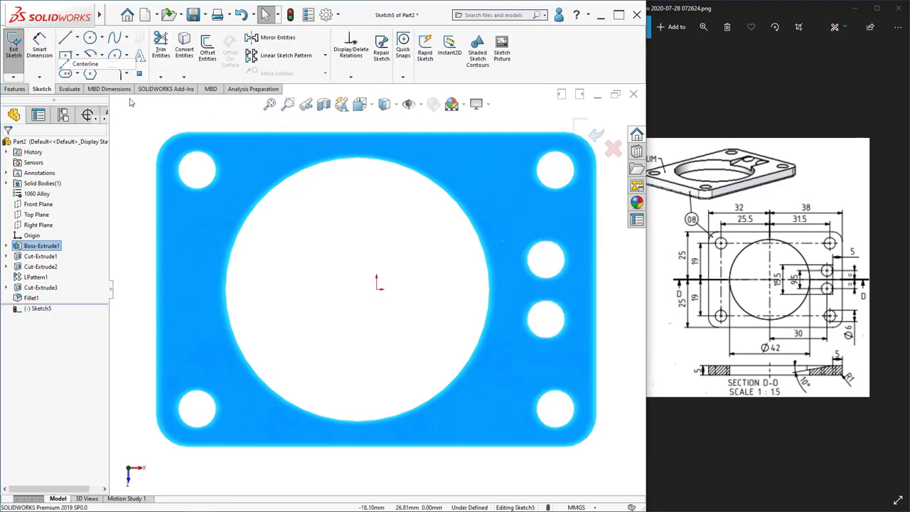
{"action": "left_click", "coordinate": [477, 233]}
{"action": "left_click", "coordinate": [476, 348]}
{"action": "key", "text": "Escape"}
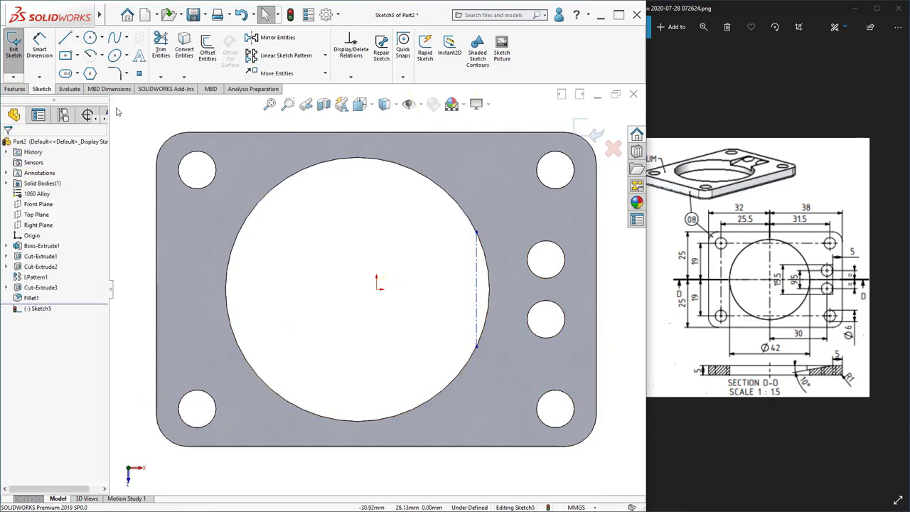
Dimension the construction line to 15.5 mm and exit the sketch
{"action": "left_click", "coordinate": [40, 51]}
{"action": "left_click", "coordinate": [475, 299]}
{"action": "left_click", "coordinate": [429, 313]}
{"action": "type", "text": "15.5"}
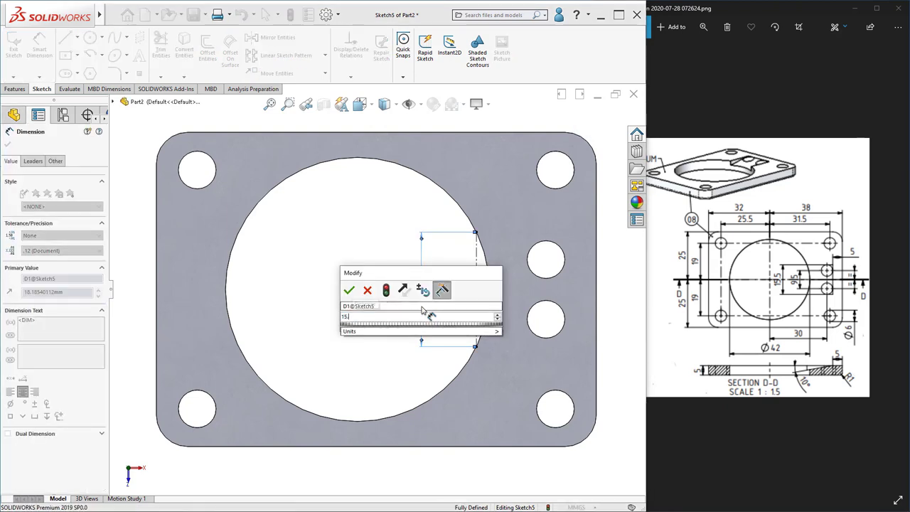
{"action": "key", "text": "Return"}
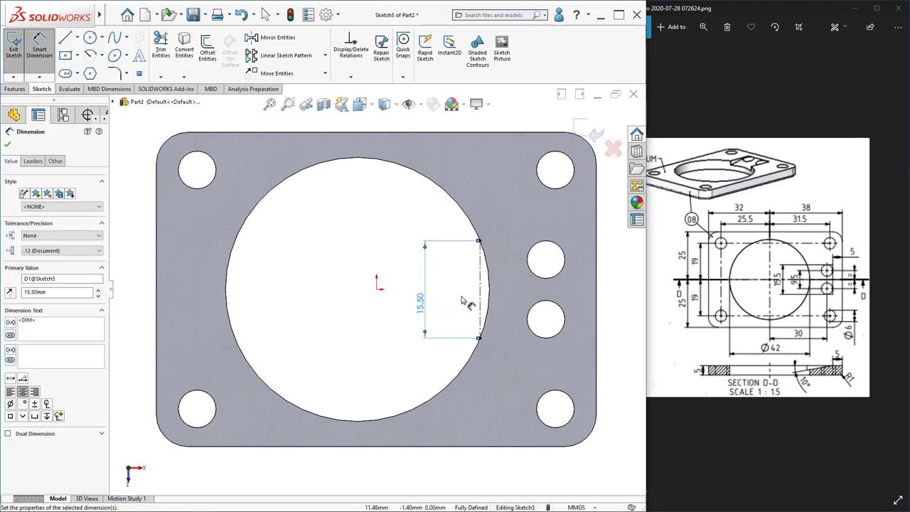
{"action": "key", "text": "Escape"}
{"action": "key", "text": "Escape"}
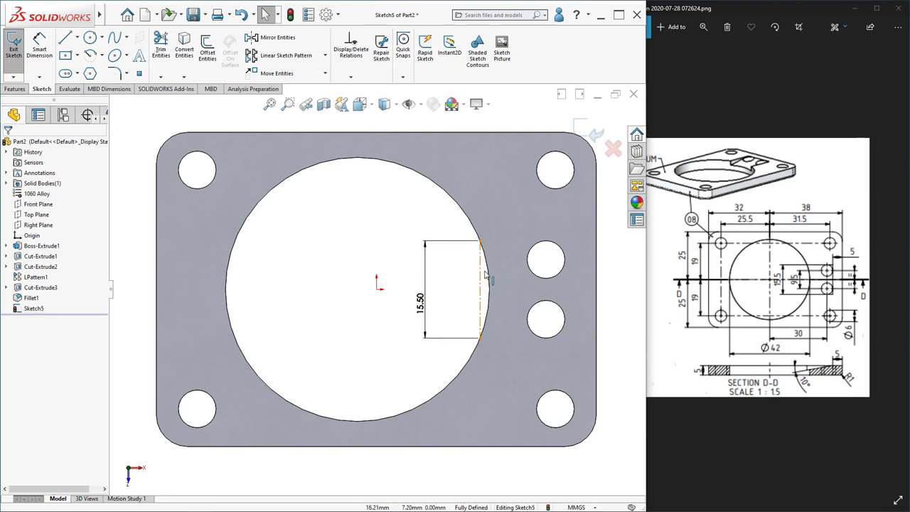
{"action": "left_click", "coordinate": [595, 134]}
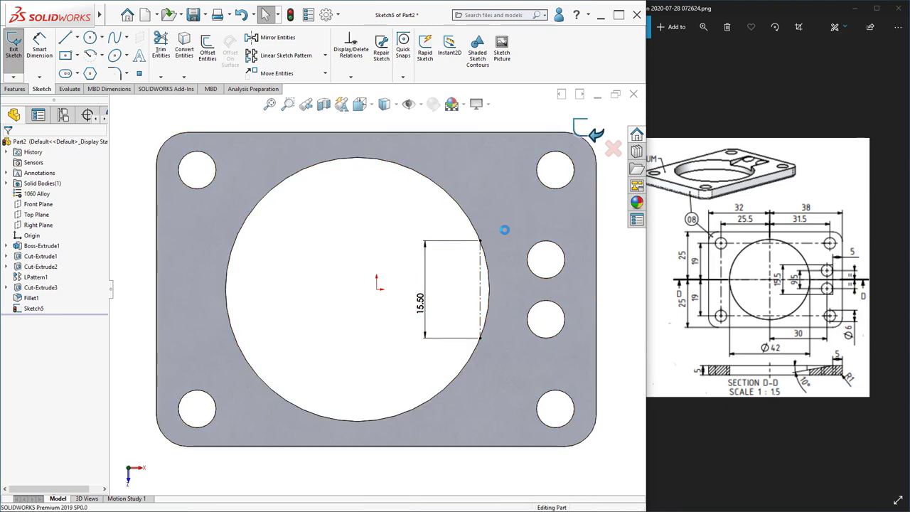
{"action": "middle_click_drag", "start_coordinate": [443, 301], "coordinate": [461, 234]}
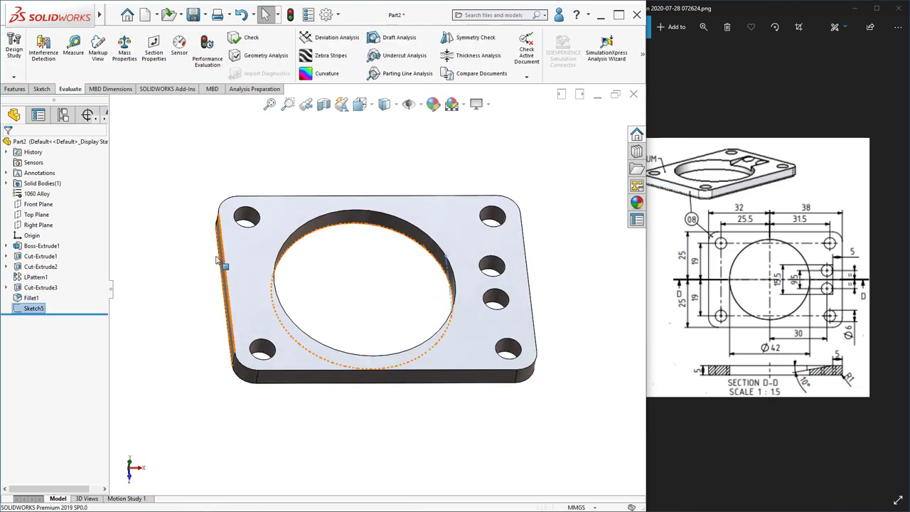
Sketch a closed triangular profile at the plate's top edge on the Front Plane, viewed normal-on
{"action": "right_click", "coordinate": [40, 204]}
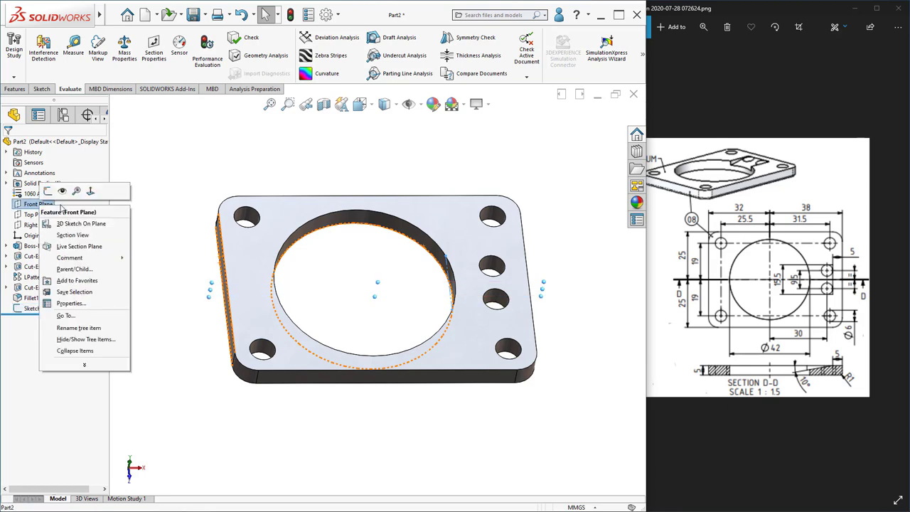
{"action": "left_click", "coordinate": [89, 194]}
{"action": "right_click", "coordinate": [42, 206]}
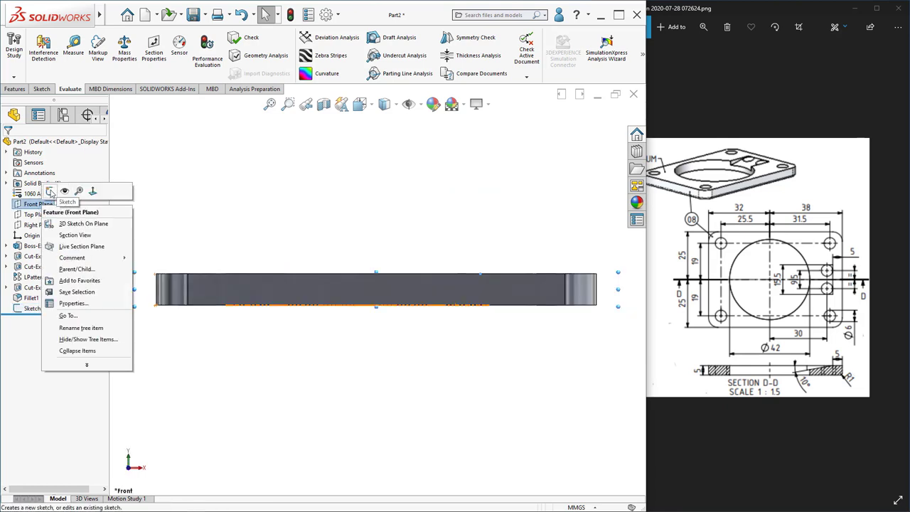
{"action": "left_click", "coordinate": [50, 192]}
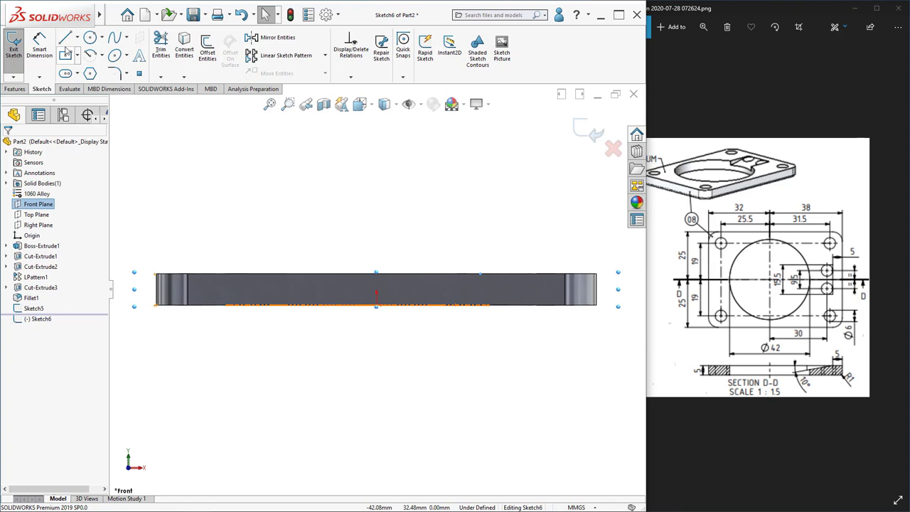
{"action": "key", "text": "l"}
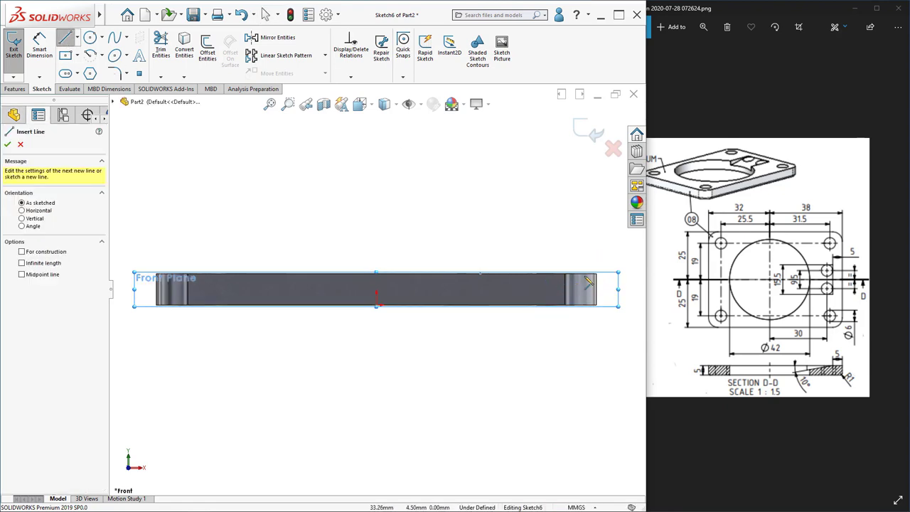
{"action": "left_click", "coordinate": [579, 275]}
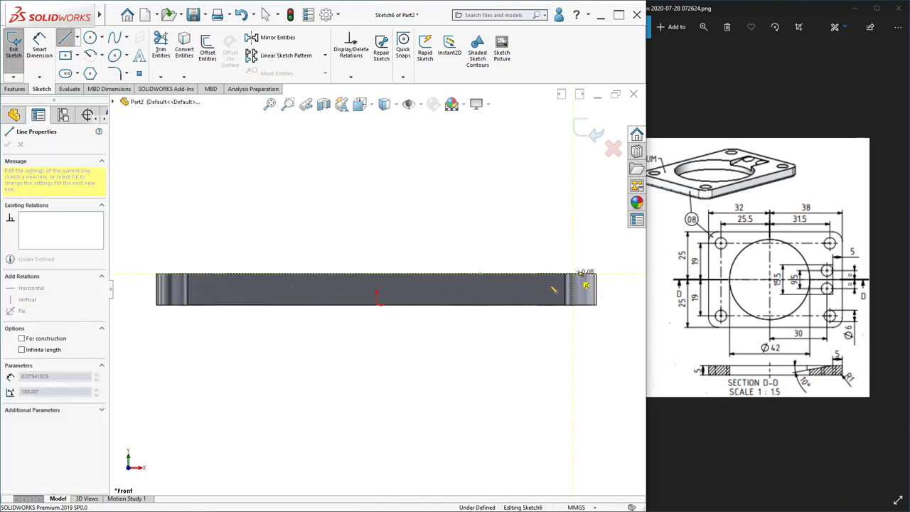
{"action": "left_click", "coordinate": [540, 280]}
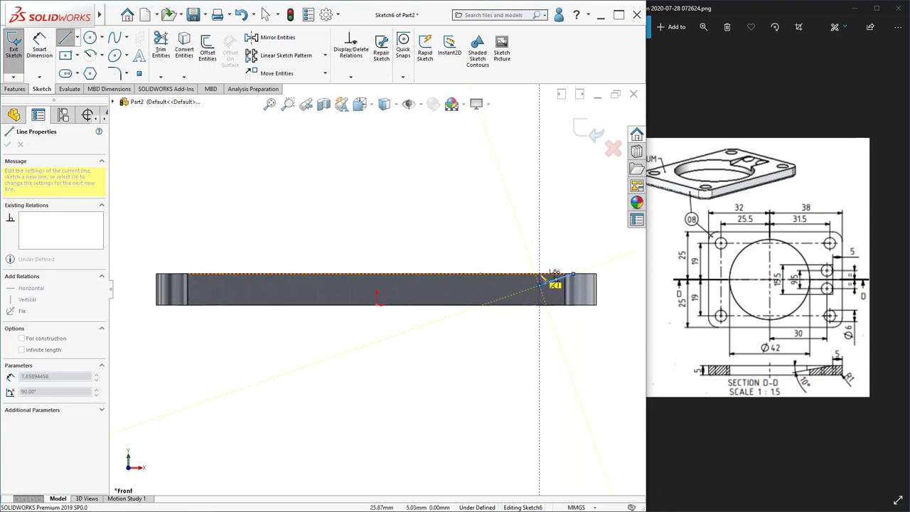
{"action": "left_click", "coordinate": [573, 275]}
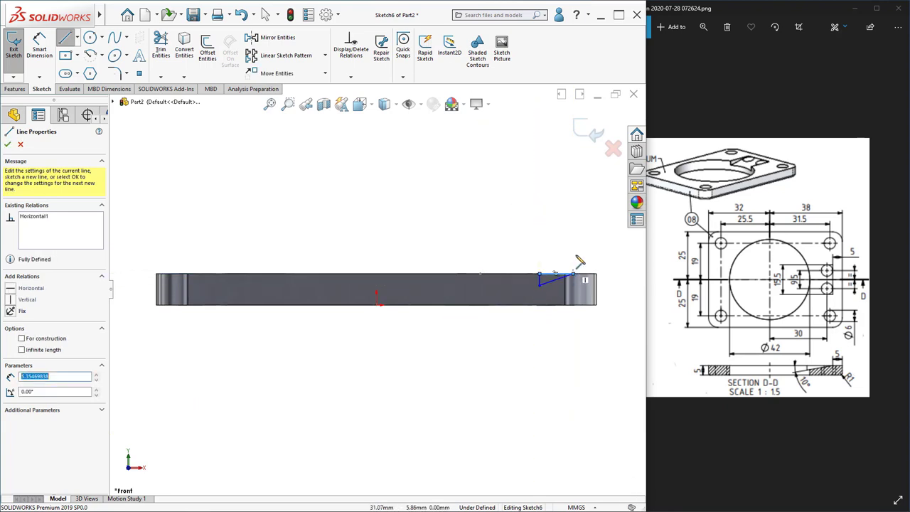
{"action": "key", "text": "Escape"}
Dimension the profile's corner 5 mm from the plate's right edge
{"action": "key", "text": "d"}
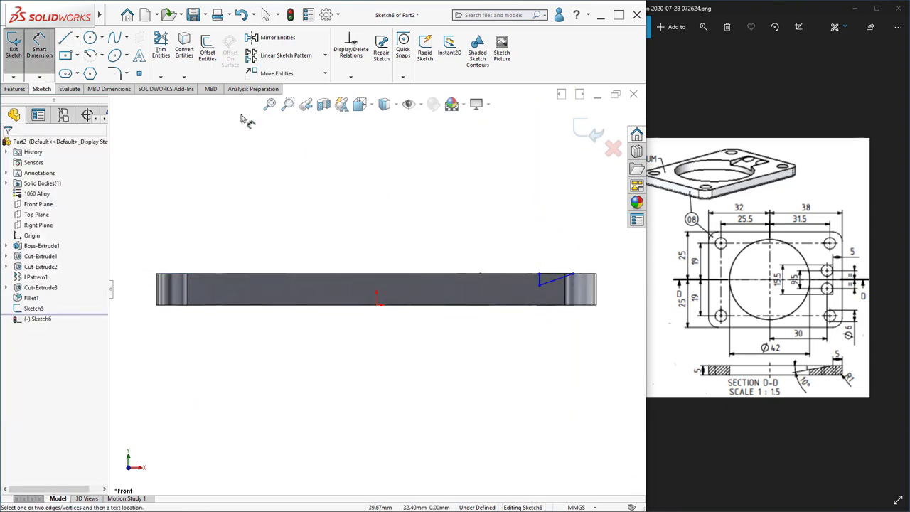
{"action": "left_click", "coordinate": [588, 279]}
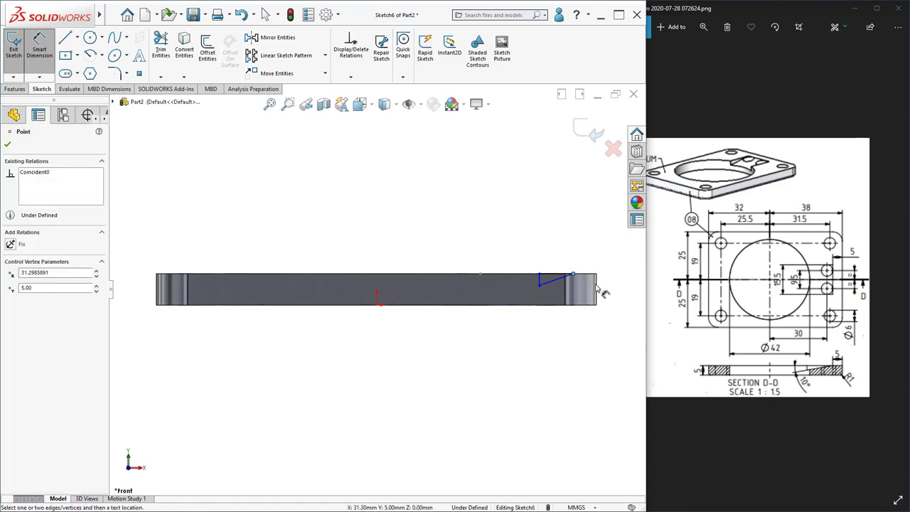
{"action": "left_click", "coordinate": [597, 288]}
{"action": "left_click", "coordinate": [591, 348]}
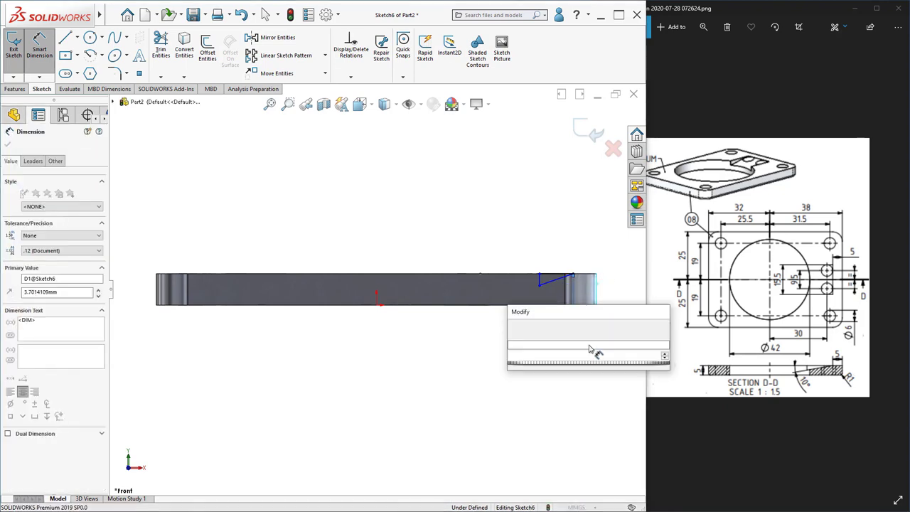
{"action": "type", "text": "5"}
{"action": "key", "text": "Return"}
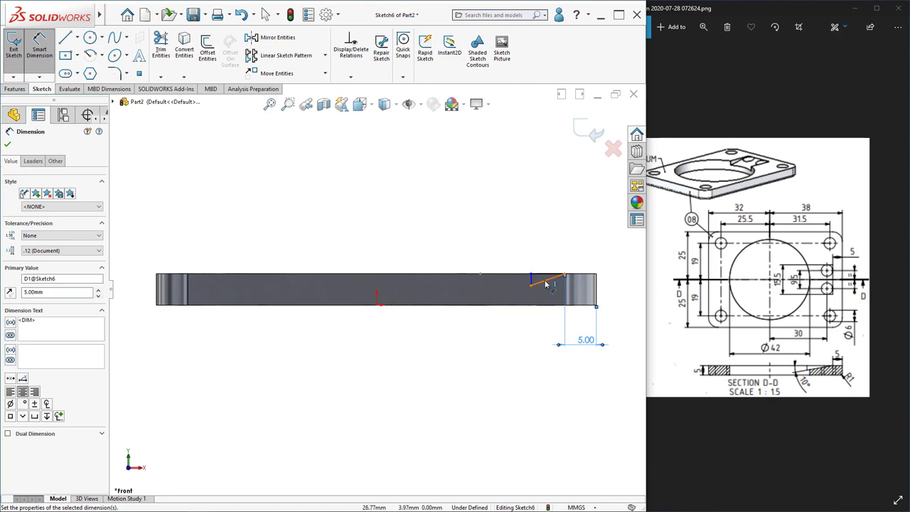
Set a 10° angle between the sloped profile line and the top edge
{"action": "left_click", "coordinate": [545, 284]}
{"action": "left_click", "coordinate": [539, 274]}
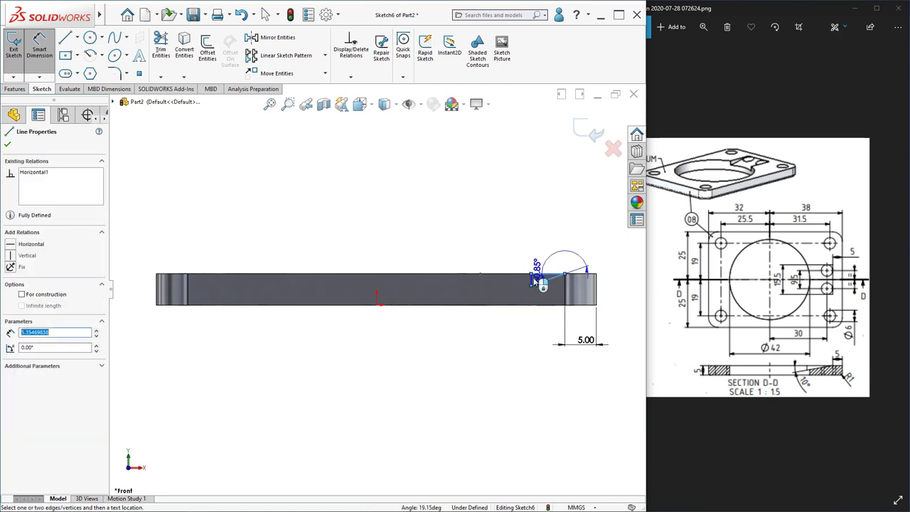
{"action": "left_click", "coordinate": [495, 299]}
{"action": "type", "text": "10"}
{"action": "key", "text": "Return"}
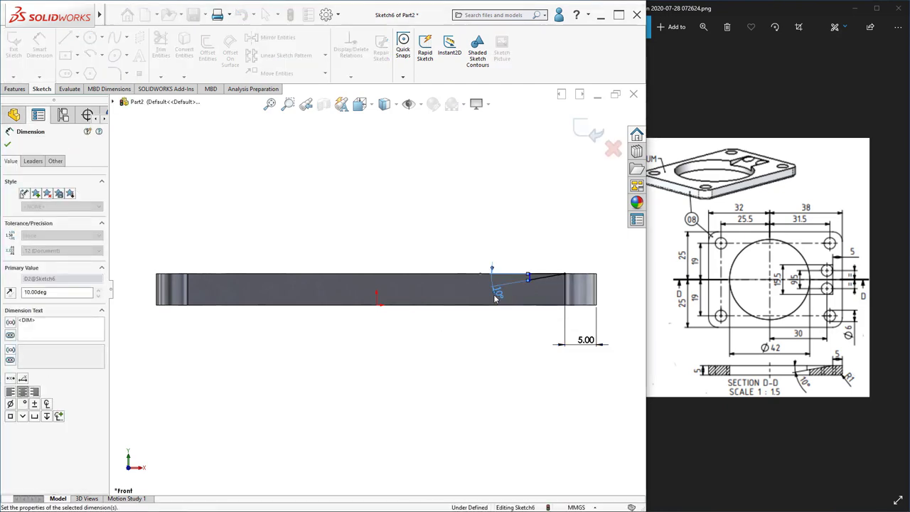
{"action": "scroll", "coordinate": [547, 287], "scroll_direction": "down", "scroll_amount": 5}
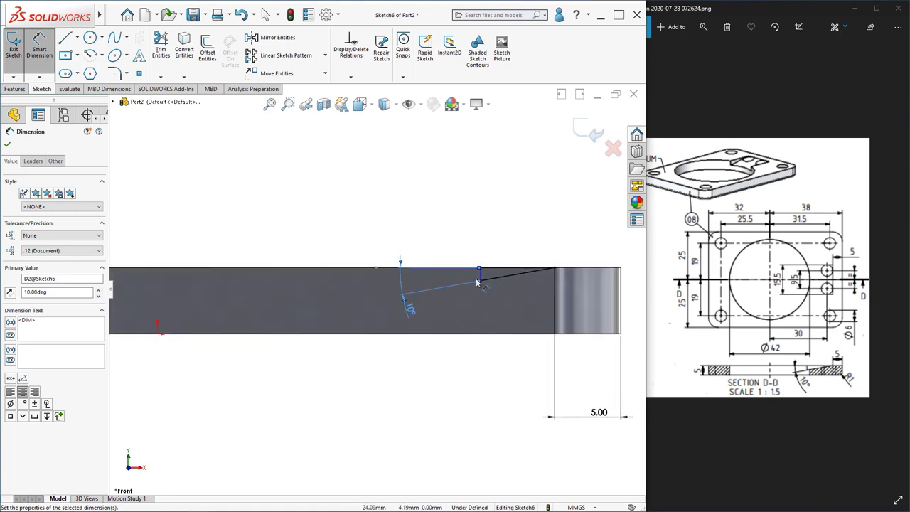
{"action": "scroll", "coordinate": [497, 252], "scroll_direction": "up", "scroll_amount": 3}
{"action": "middle_click_drag", "start_coordinate": [514, 244], "coordinate": [295, 230]}
{"action": "key", "text": "Escape"}
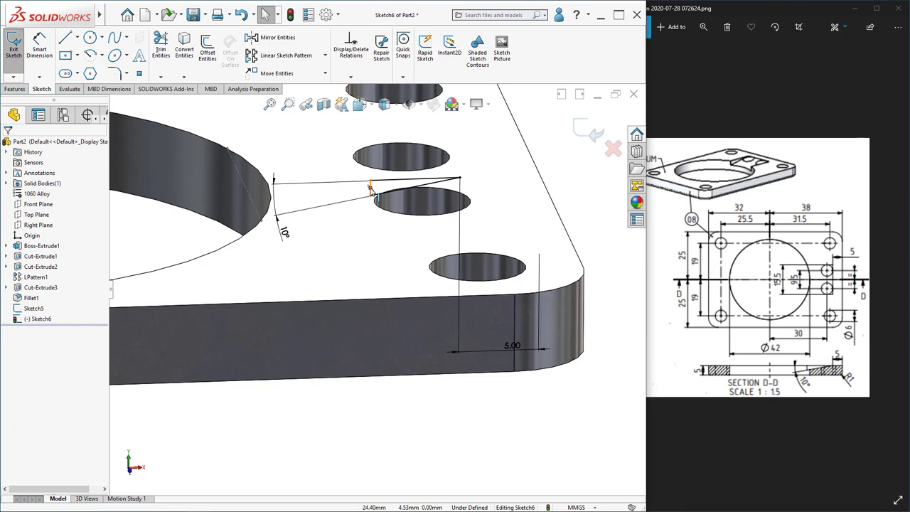
Add a Pierce relation between the profile's free corner and the construction chord, then exit the sketch
{"action": "left_click", "coordinate": [371, 184]}
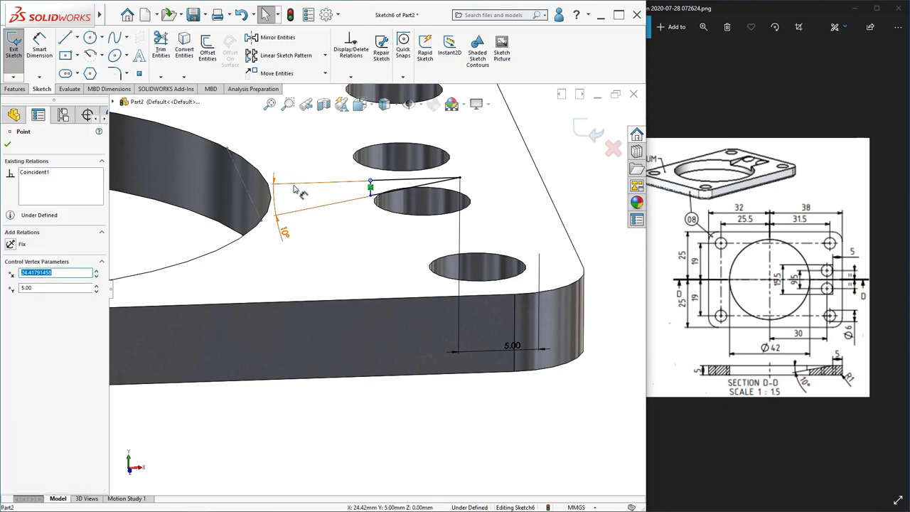
{"action": "left_click", "coordinate": [249, 195], "text": "ctrl"}
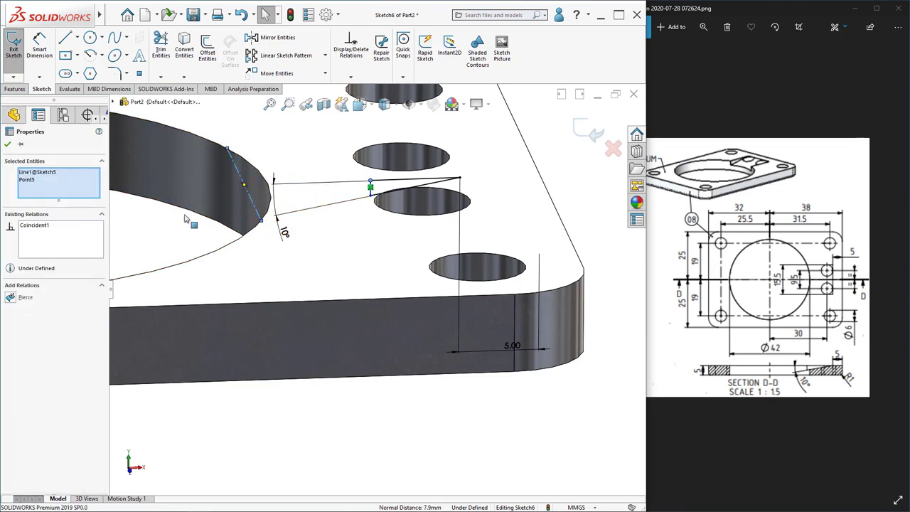
{"action": "left_click", "coordinate": [14, 300]}
{"action": "key", "text": "Escape"}
{"action": "middle_click_drag", "start_coordinate": [286, 181], "coordinate": [329, 215], "text": "ctrl"}
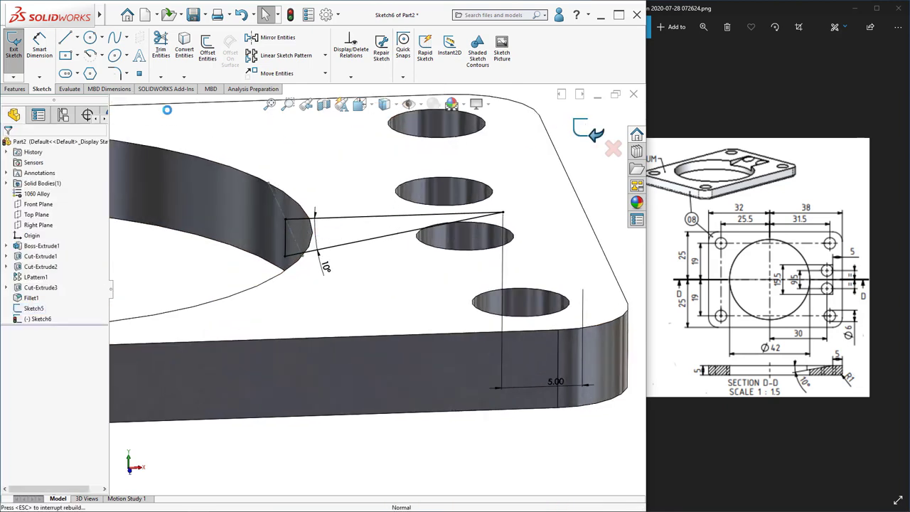
{"action": "left_click", "coordinate": [590, 130]}
{"action": "left_click", "coordinate": [15, 89]}
Set up an extruded cut of the wedge profile, Mid Plane, 15.5 mm deep
{"action": "left_click", "coordinate": [147, 48]}
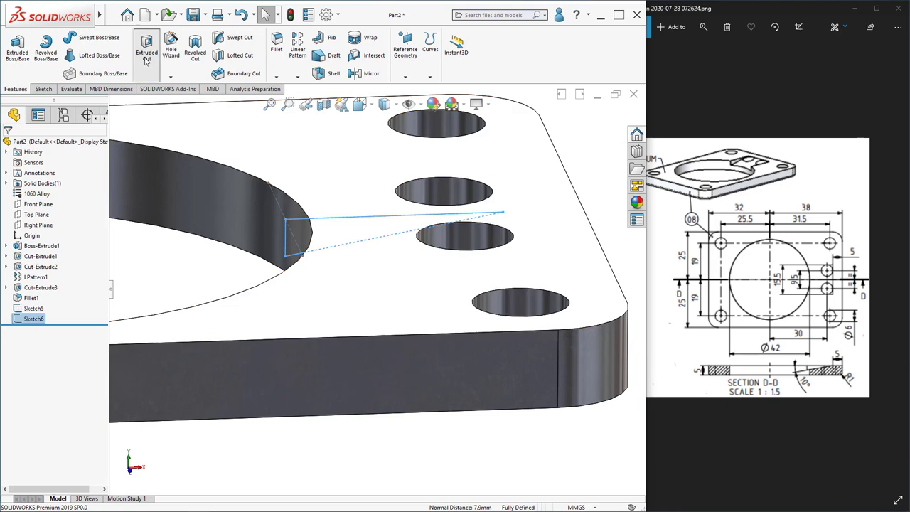
{"action": "left_click", "coordinate": [45, 202]}
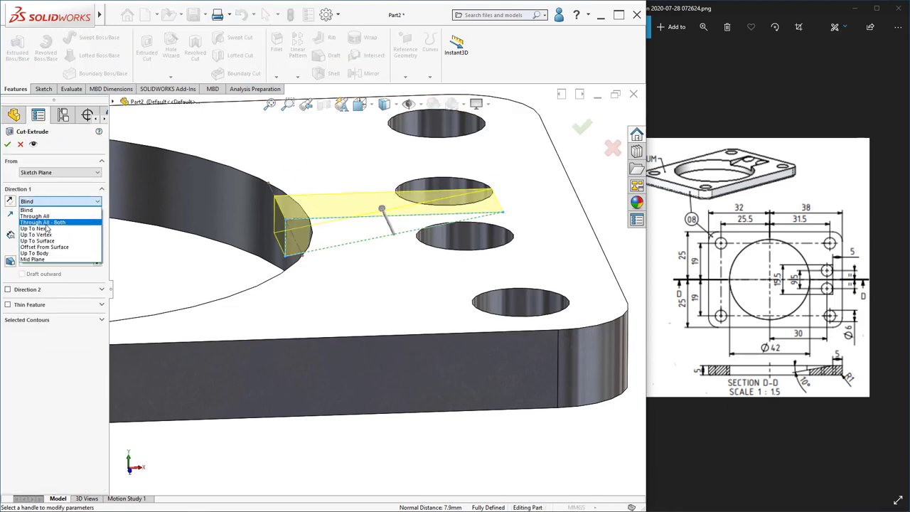
{"action": "left_click", "coordinate": [44, 259]}
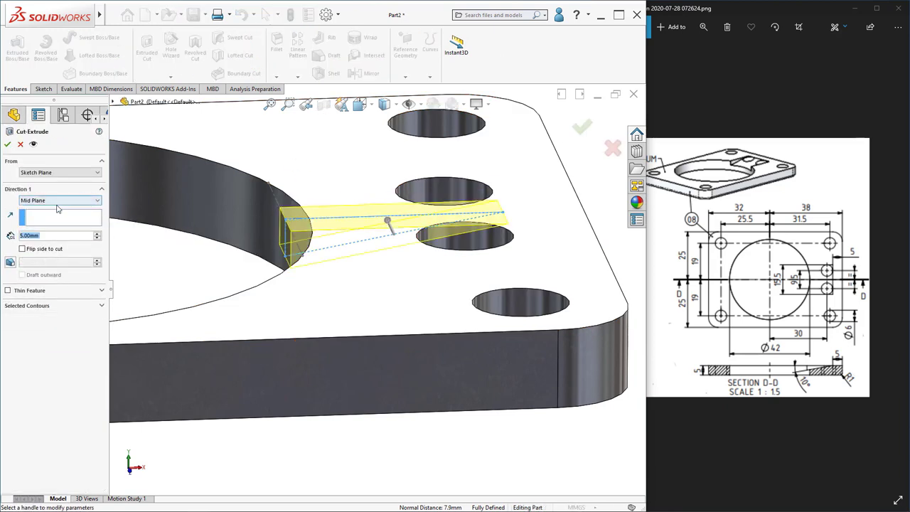
{"action": "type", "text": "15.5"}
{"action": "key", "text": "Return"}
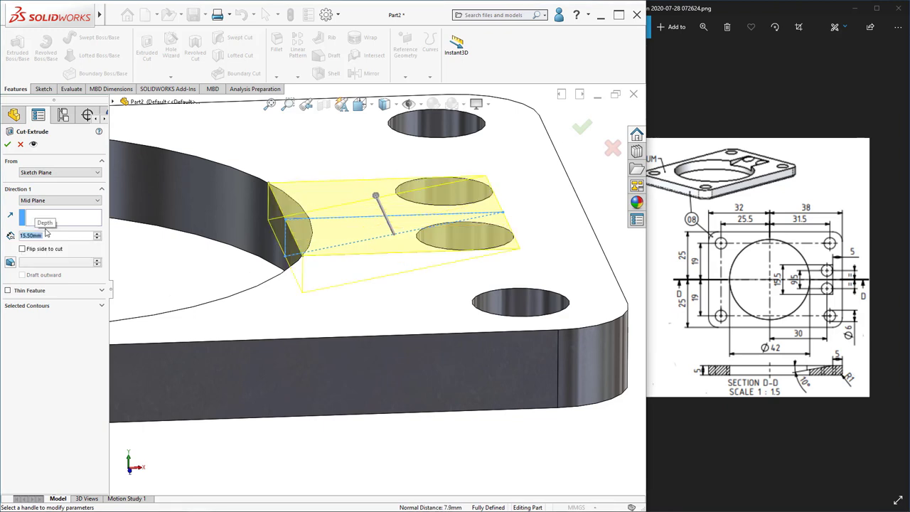
Apply the 15.5 mm Mid Plane angled cut to the part
{"action": "left_click", "coordinate": [7, 144]}
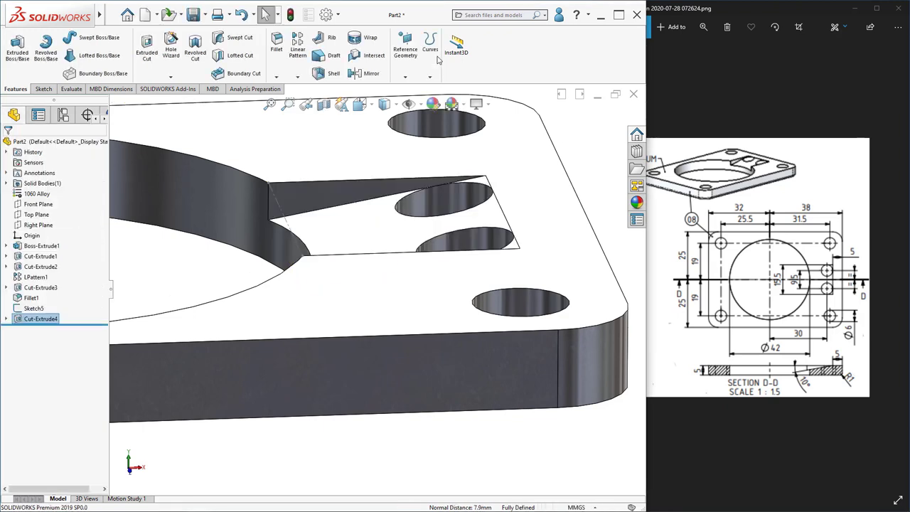
{"action": "scroll", "coordinate": [438, 140], "scroll_direction": "up", "scroll_amount": 1}
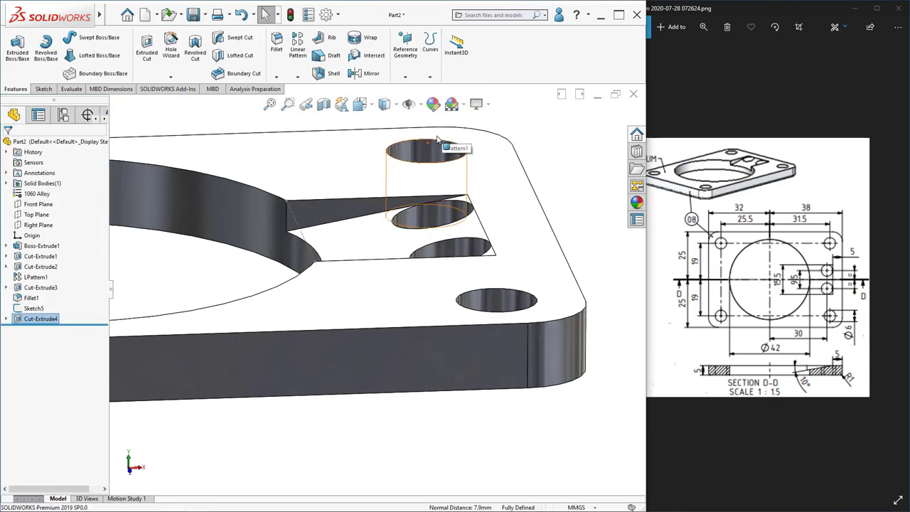
{"action": "scroll", "coordinate": [367, 194], "scroll_direction": "down", "scroll_amount": 2}
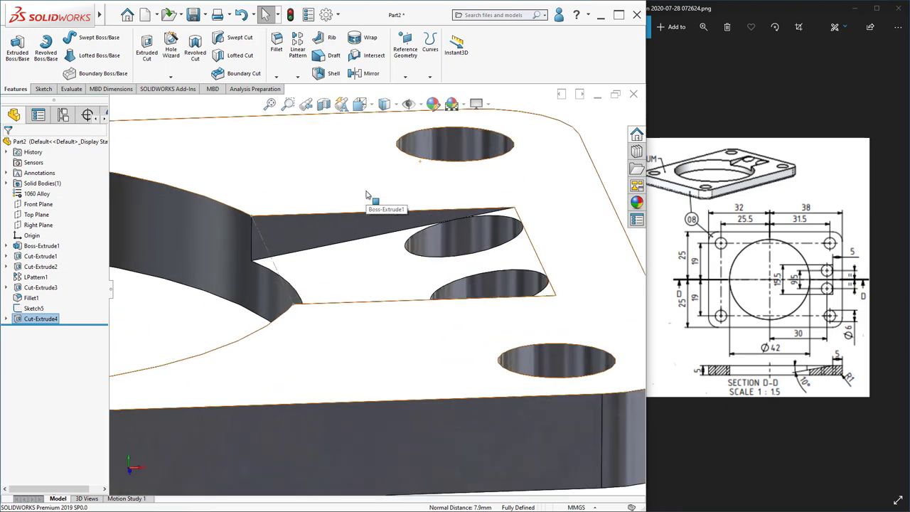
{"action": "scroll", "coordinate": [367, 194], "scroll_direction": "up", "scroll_amount": 6}
{"action": "scroll", "coordinate": [215, 278], "scroll_direction": "down", "scroll_amount": 3}
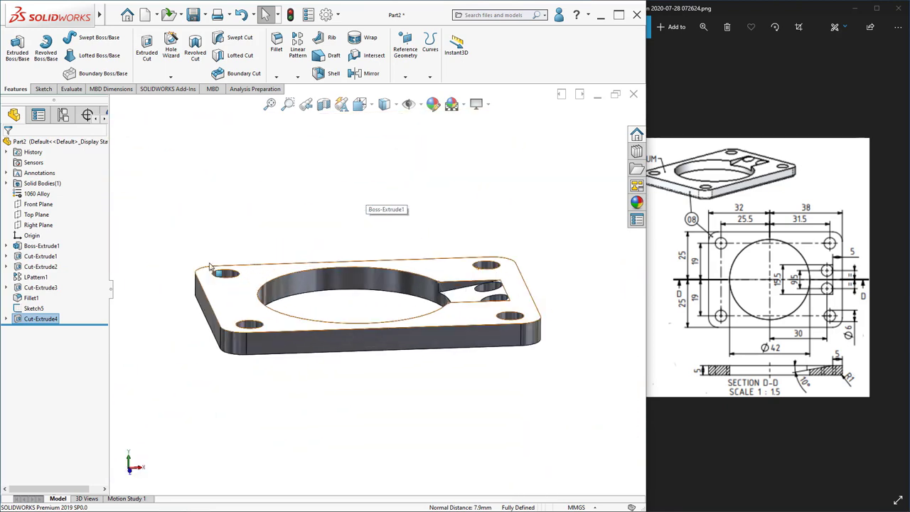
Check the part's mass properties, showing 25.47 grams, and bring up Save As
{"action": "left_click", "coordinate": [71, 89]}
{"action": "left_click", "coordinate": [124, 48]}
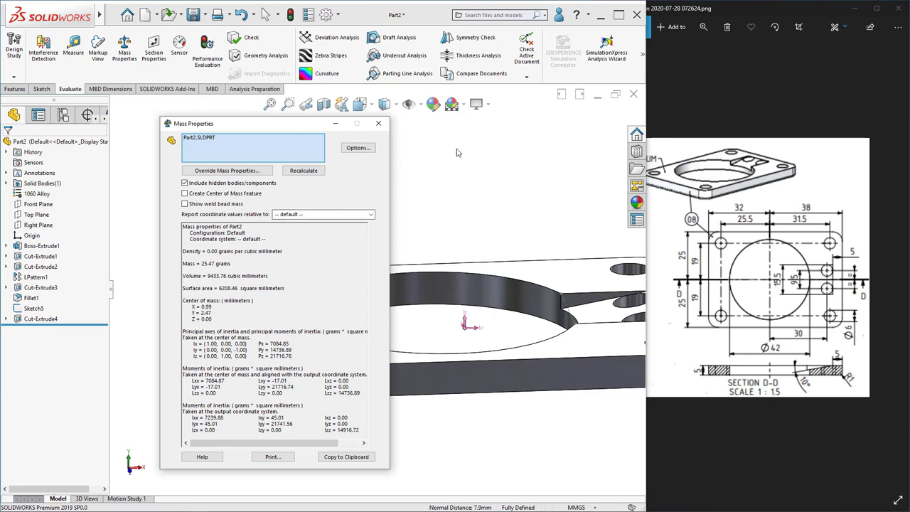
{"action": "left_click", "coordinate": [380, 126]}
{"action": "left_click", "coordinate": [192, 15]}
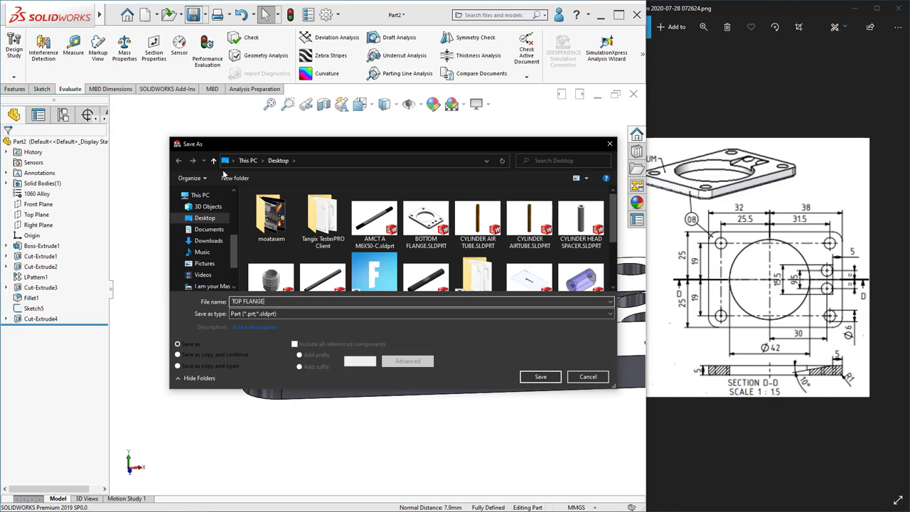
Save the part as TOP FLANGE.SLDPRT and orbit to inspect the finished flange
{"action": "left_click", "coordinate": [541, 376]}
{"action": "scroll", "coordinate": [476, 289], "scroll_direction": "up", "scroll_amount": 3}
{"action": "middle_click_drag", "start_coordinate": [490, 346], "coordinate": [424, 294]}
{"action": "scroll", "coordinate": [426, 299], "scroll_direction": "down", "scroll_amount": 2}
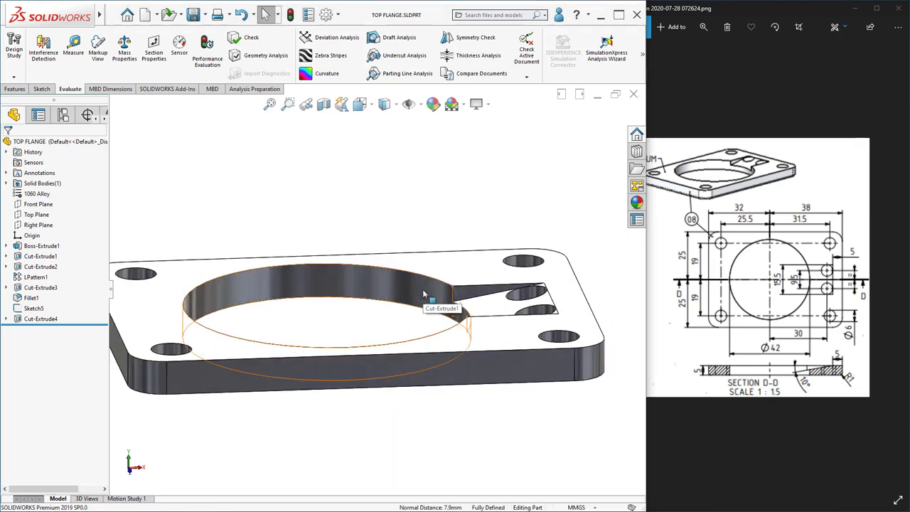
{"action": "scroll", "coordinate": [425, 301], "scroll_direction": "up", "scroll_amount": 3}
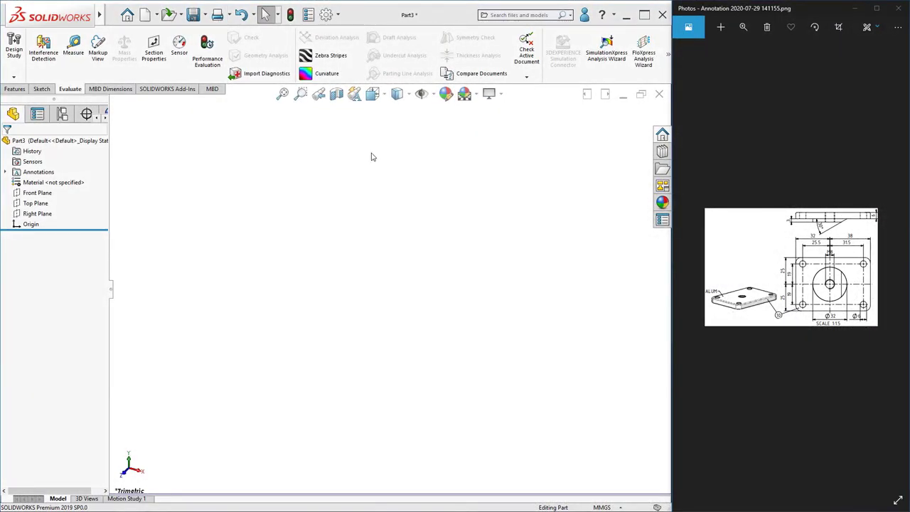
Sketch a centre rectangle at the origin on the Top Plane
{"action": "right_click", "coordinate": [46, 199]}
{"action": "right_click", "coordinate": [29, 206]}
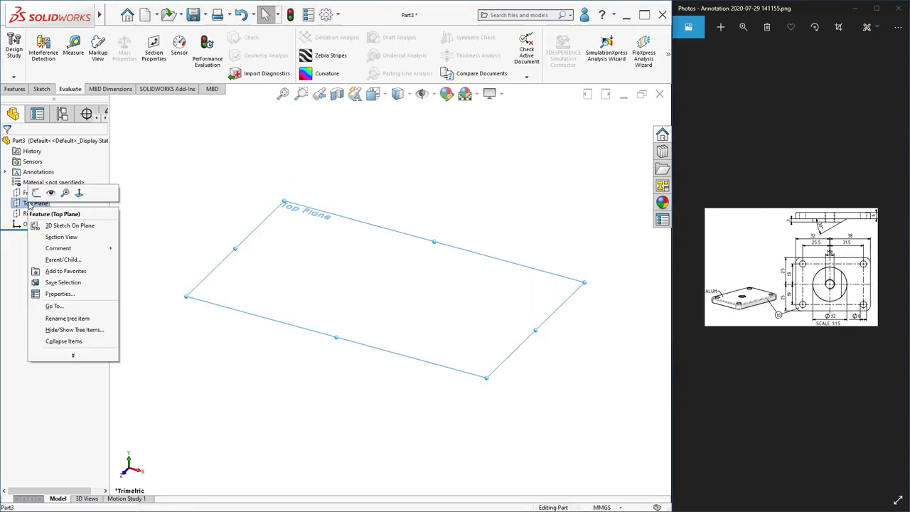
{"action": "left_click", "coordinate": [37, 187]}
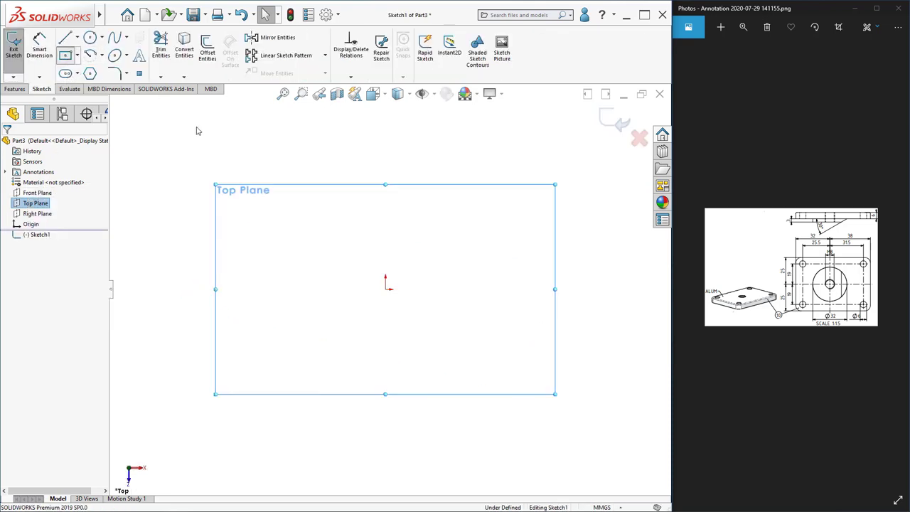
{"action": "left_click", "coordinate": [385, 288]}
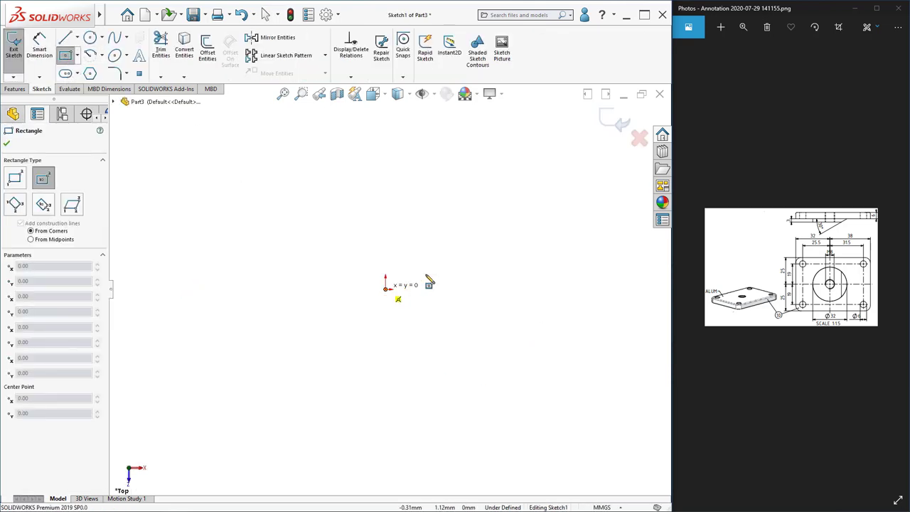
{"action": "left_click", "coordinate": [579, 184]}
Dimension the rectangle 70 mm wide and 50 mm high
{"action": "key", "text": "d"}
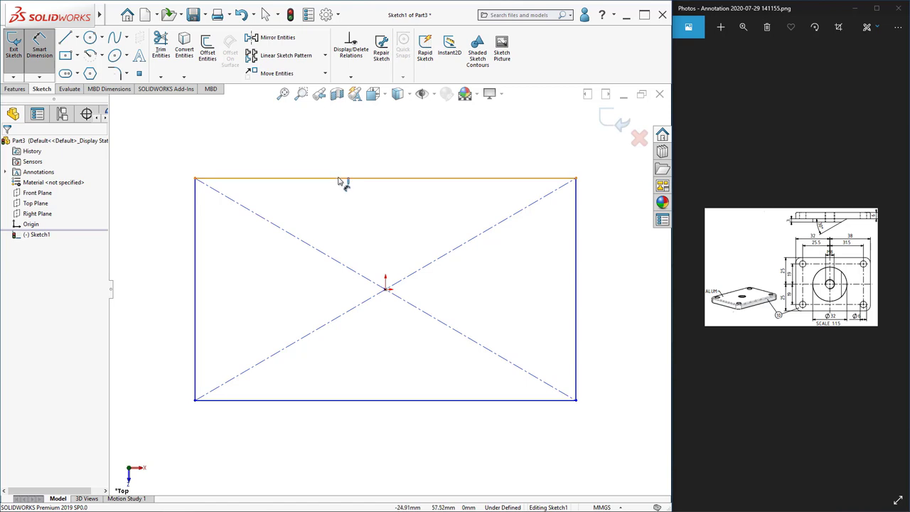
{"action": "left_click", "coordinate": [339, 179]}
{"action": "left_click", "coordinate": [364, 149]}
{"action": "type", "text": "70"}
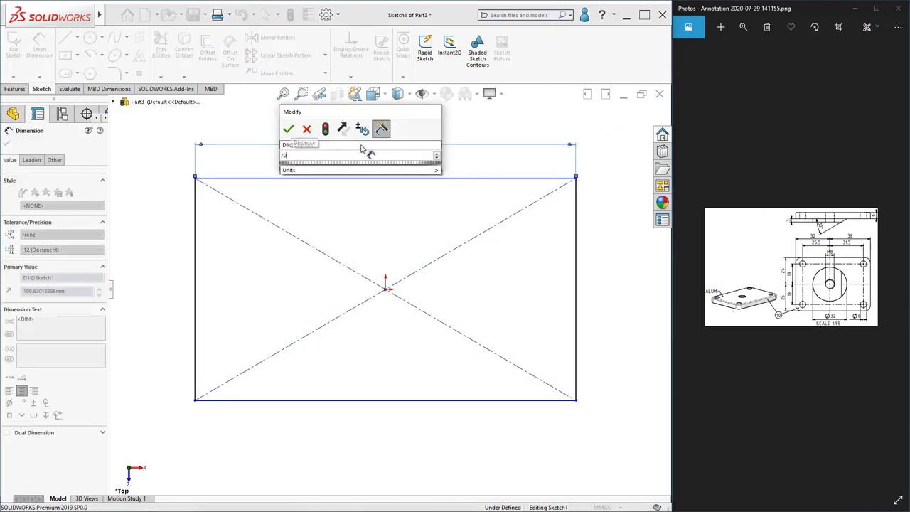
{"action": "key", "text": "Return"}
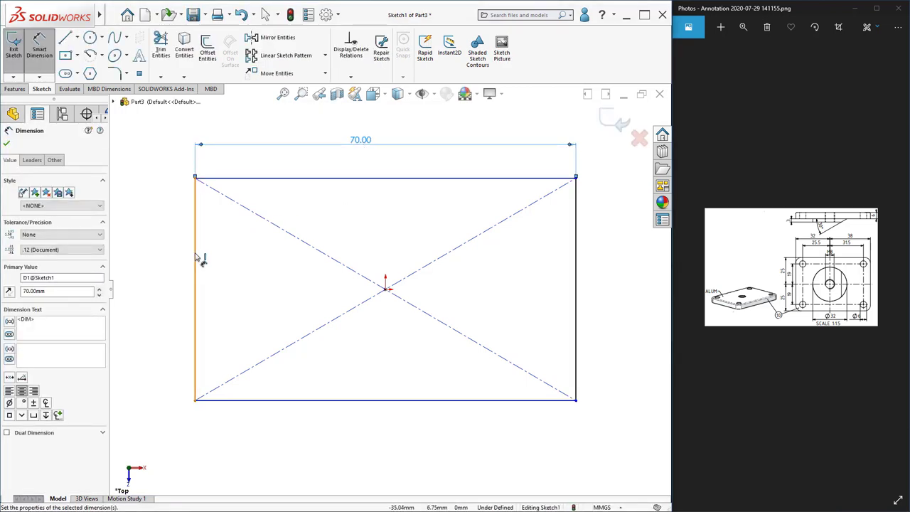
{"action": "left_click", "coordinate": [196, 260]}
{"action": "left_click", "coordinate": [178, 284]}
{"action": "type", "text": "50"}
{"action": "key", "text": "Return"}
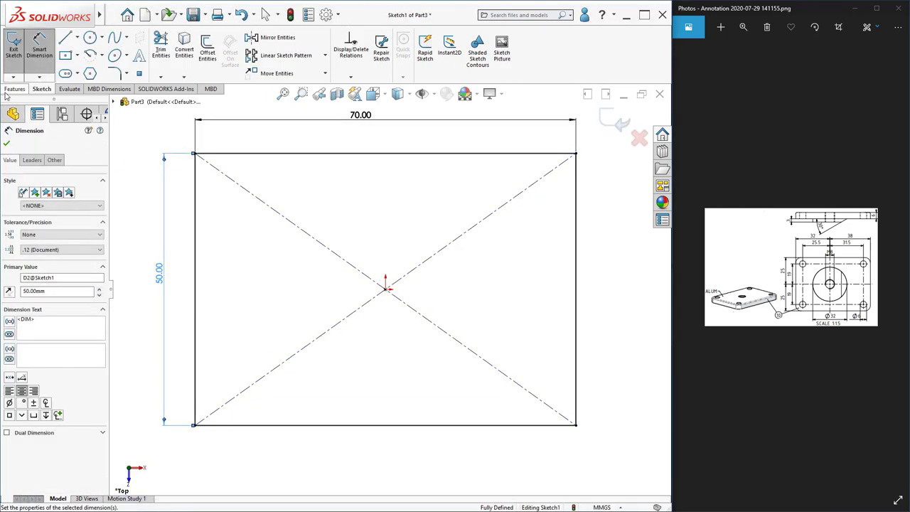
Extrude the rectangle 6 mm into a solid plate
{"action": "left_click", "coordinate": [11, 90]}
{"action": "left_click", "coordinate": [21, 57]}
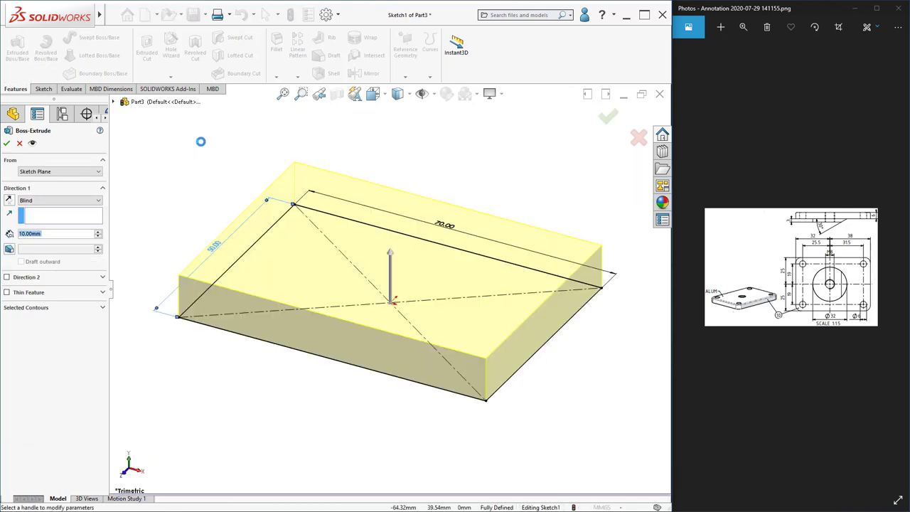
{"action": "type", "text": "6"}
{"action": "key", "text": "Return"}
{"action": "left_click", "coordinate": [6, 144]}
{"action": "middle_click_drag", "start_coordinate": [321, 232], "coordinate": [391, 309]}
{"action": "scroll", "coordinate": [427, 314], "scroll_direction": "down", "scroll_amount": 3}
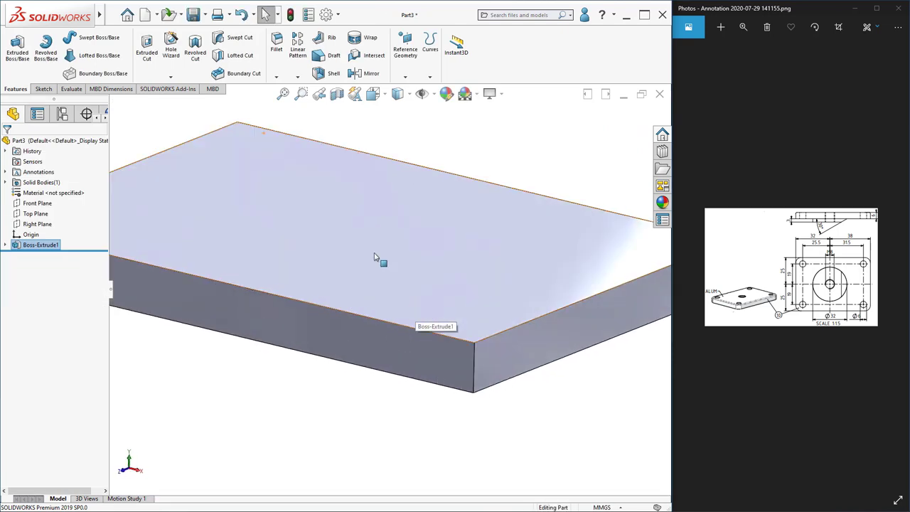
Select the plate's four vertical corner edges for a fillet
{"action": "left_click", "coordinate": [276, 49]}
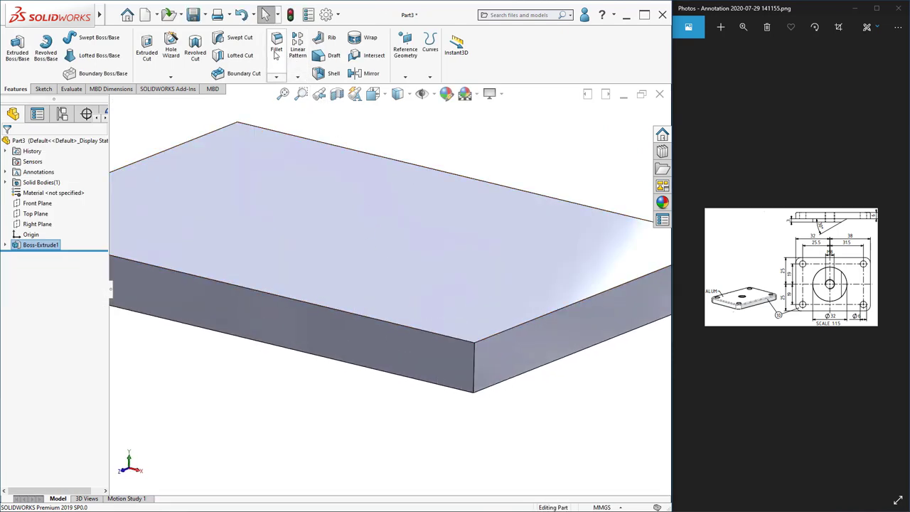
{"action": "left_click", "coordinate": [475, 366]}
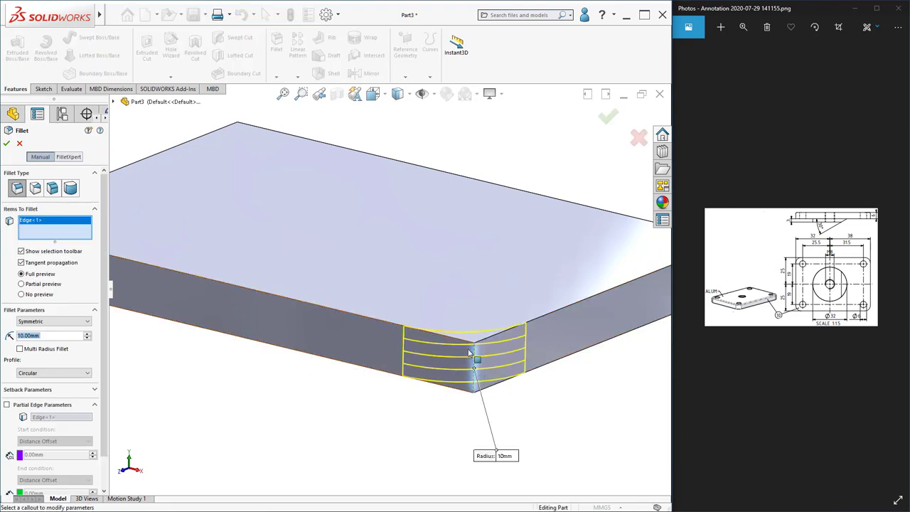
{"action": "scroll", "coordinate": [289, 293], "scroll_direction": "up", "scroll_amount": 4}
{"action": "middle_click_drag", "start_coordinate": [306, 302], "coordinate": [407, 297]}
{"action": "left_click", "coordinate": [477, 304]}
{"action": "middle_click_drag", "start_coordinate": [474, 223], "coordinate": [495, 228]}
{"action": "scroll", "coordinate": [495, 228], "scroll_direction": "down", "scroll_amount": 2}
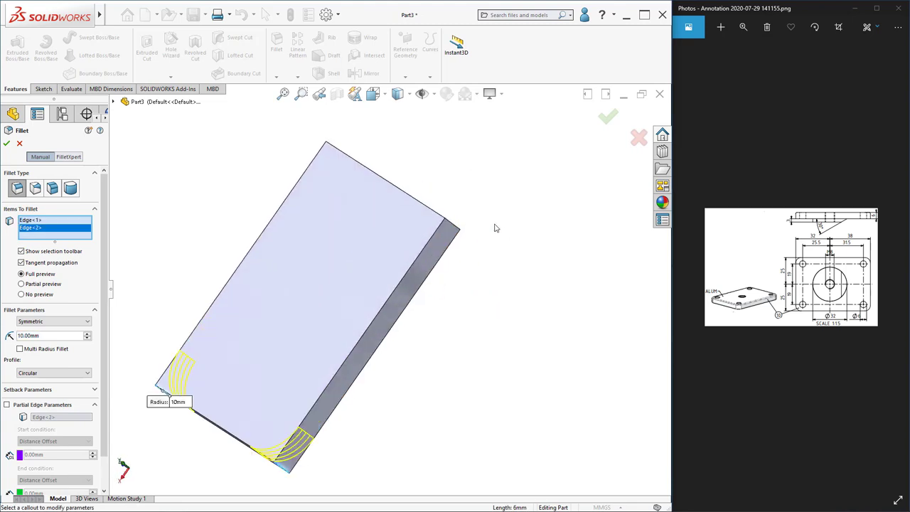
{"action": "left_click", "coordinate": [453, 227]}
{"action": "middle_click_drag", "start_coordinate": [376, 179], "coordinate": [486, 260]}
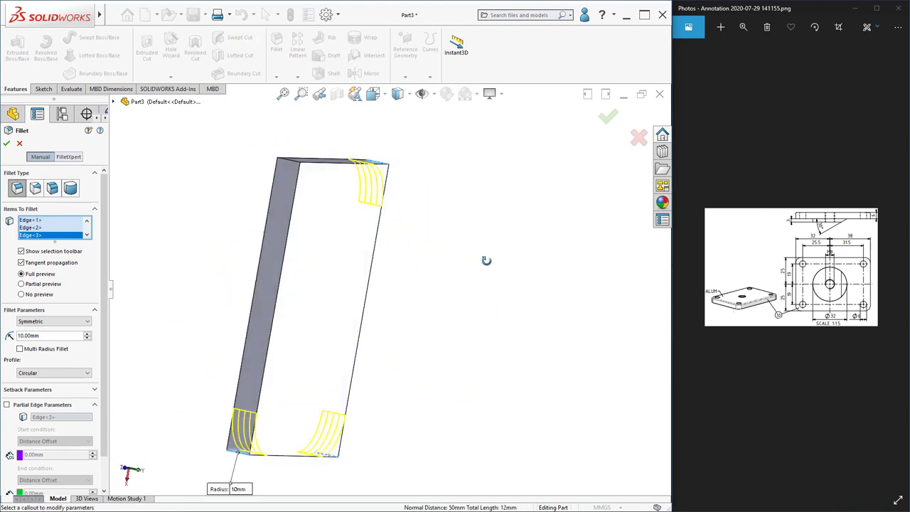
{"action": "left_click", "coordinate": [284, 163]}
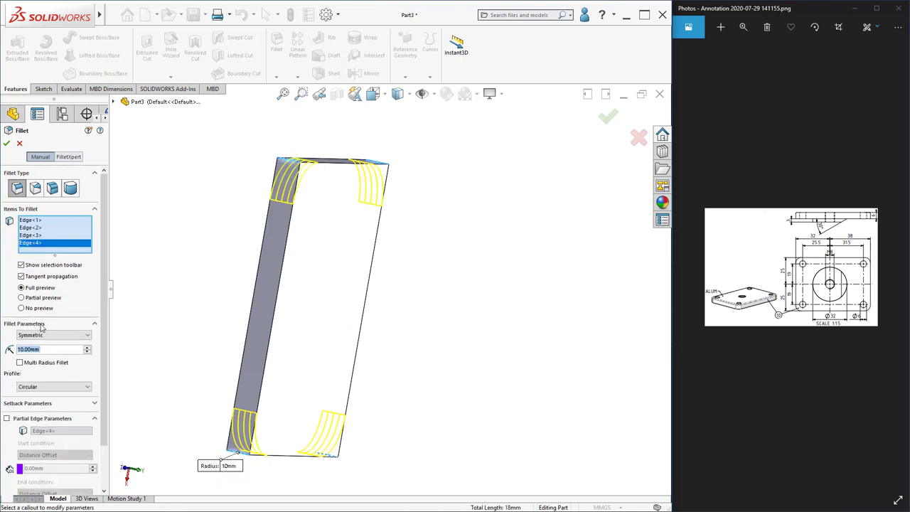
Apply a 5 mm radius to the corner fillets and view the top face normal-on
{"action": "type", "text": "5"}
{"action": "key", "text": "Return"}
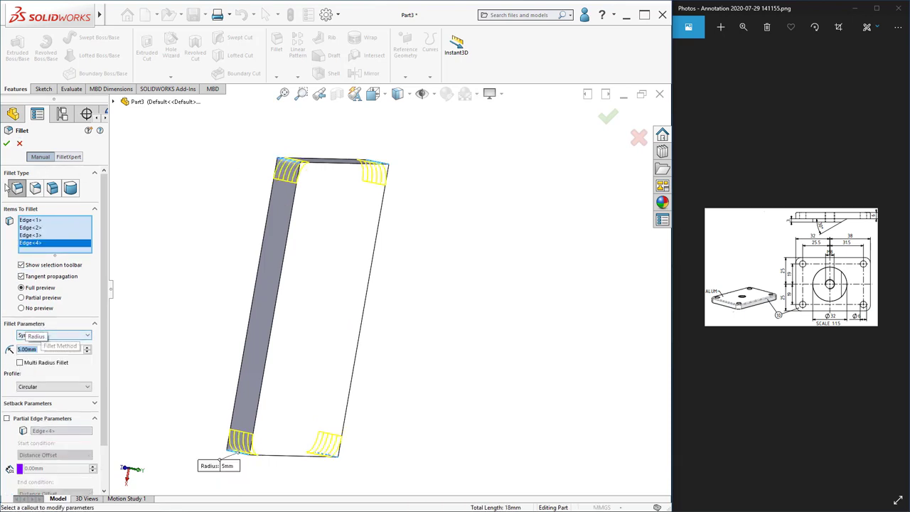
{"action": "key", "text": "Return"}
{"action": "middle_click_drag", "start_coordinate": [320, 210], "coordinate": [327, 240]}
{"action": "right_click", "coordinate": [327, 241]}
{"action": "left_click", "coordinate": [393, 219]}
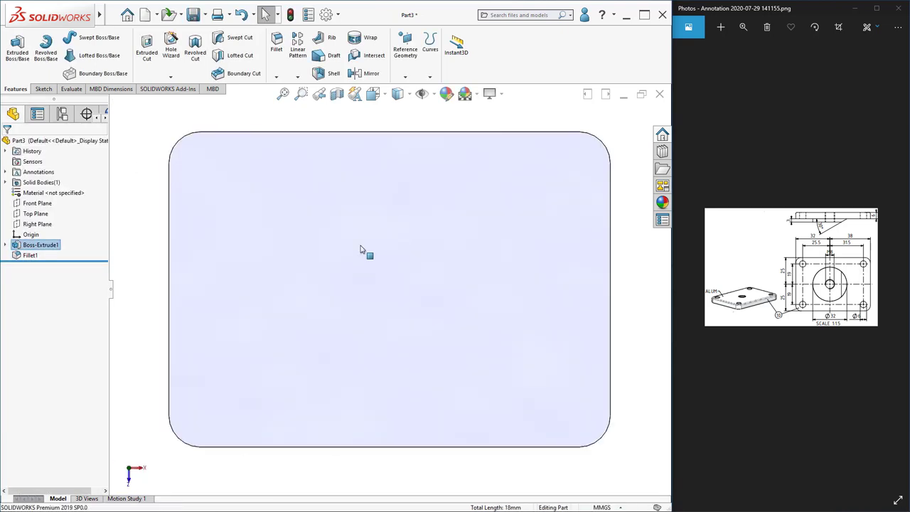
Sketch a circle on the plate's top face and give it a 32 mm diameter
{"action": "right_click", "coordinate": [330, 259]}
{"action": "left_click", "coordinate": [346, 242]}
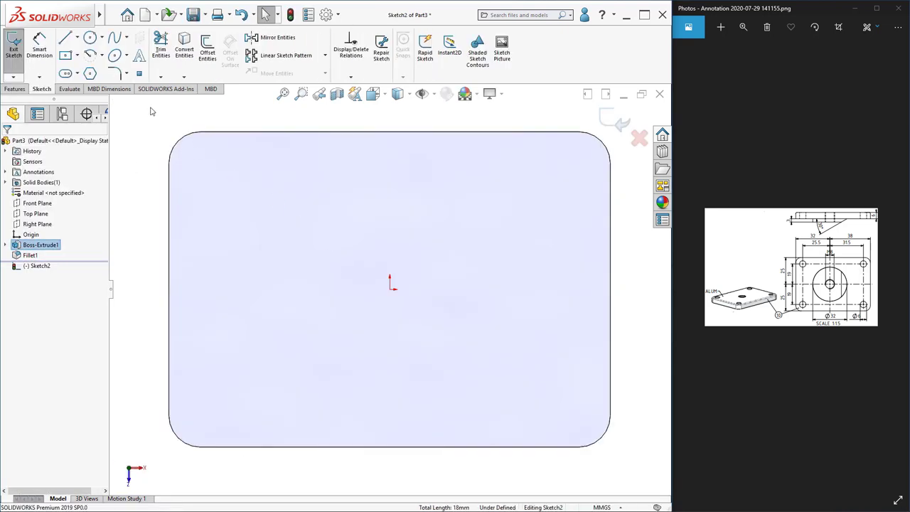
{"action": "left_click", "coordinate": [88, 40]}
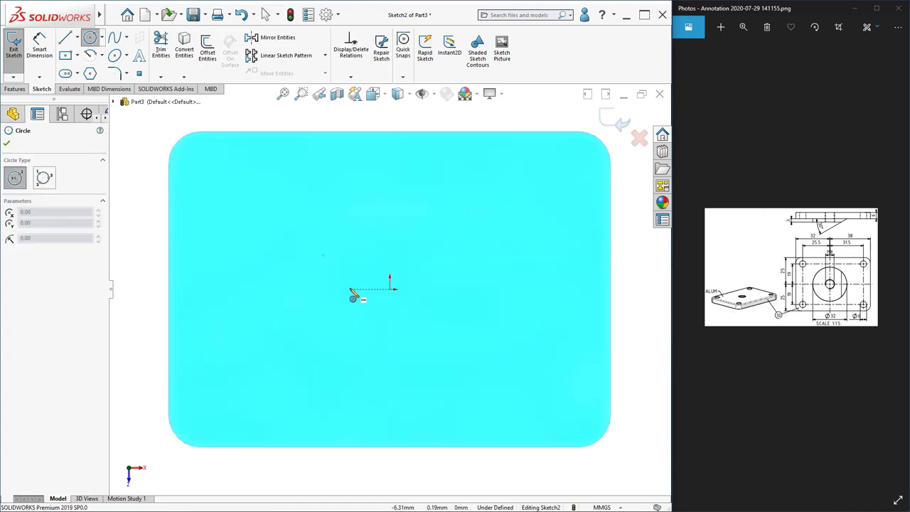
{"action": "left_click", "coordinate": [350, 289]}
{"action": "left_click", "coordinate": [410, 365]}
{"action": "left_click", "coordinate": [39, 47]}
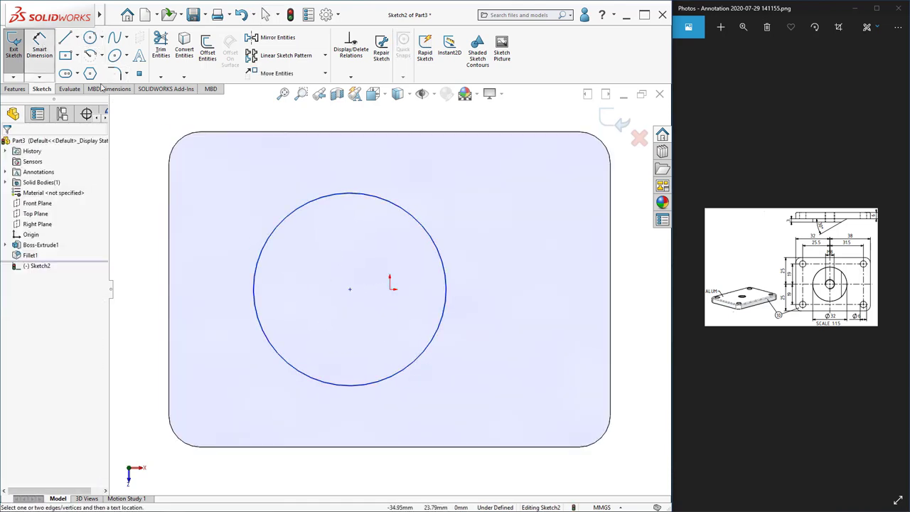
{"action": "left_click", "coordinate": [276, 349]}
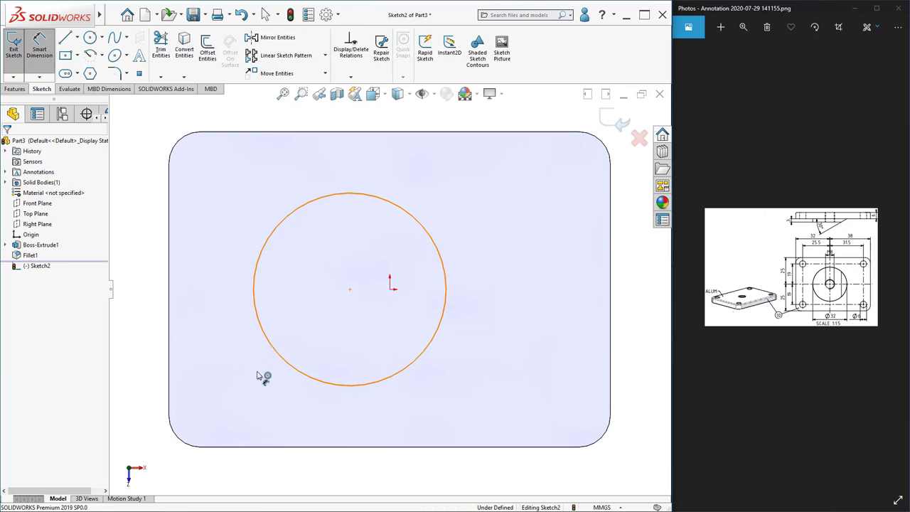
{"action": "left_click", "coordinate": [242, 396]}
{"action": "type", "text": "32"}
{"action": "key", "text": "Return"}
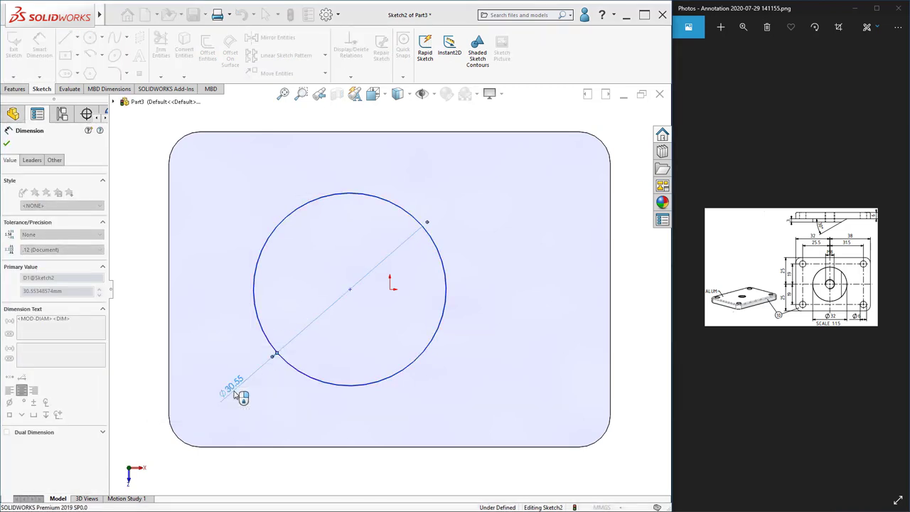
Position the circle's centre 32 mm from the plate's left edge
{"action": "left_click", "coordinate": [169, 235]}
{"action": "left_click", "coordinate": [349, 289]}
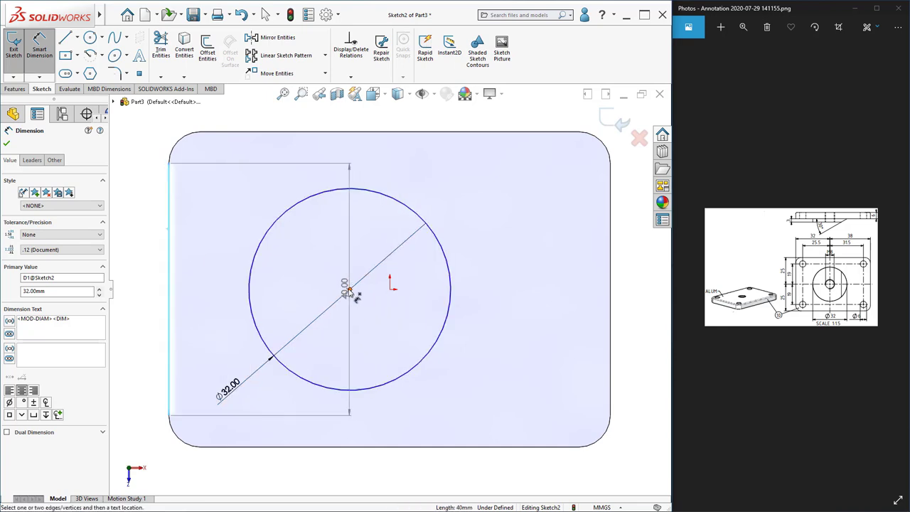
{"action": "left_click", "coordinate": [317, 466]}
{"action": "type", "text": "32"}
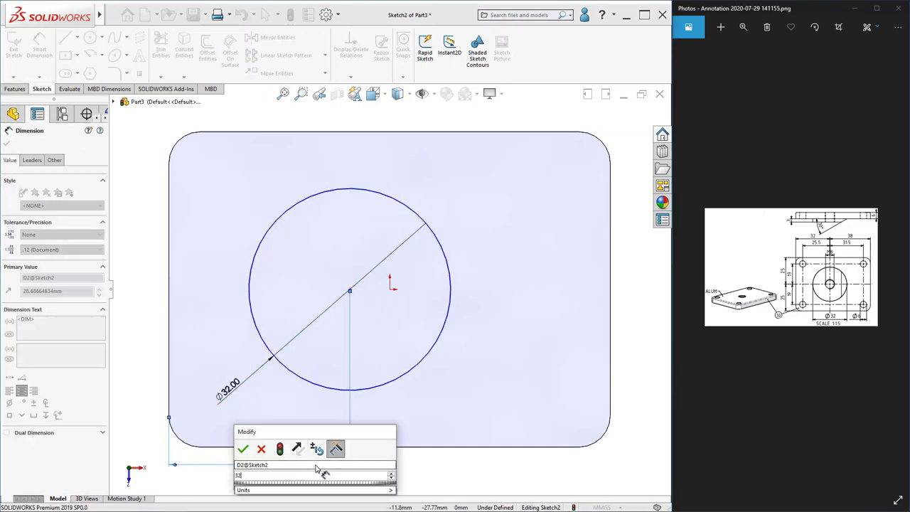
{"action": "key", "text": "Return"}
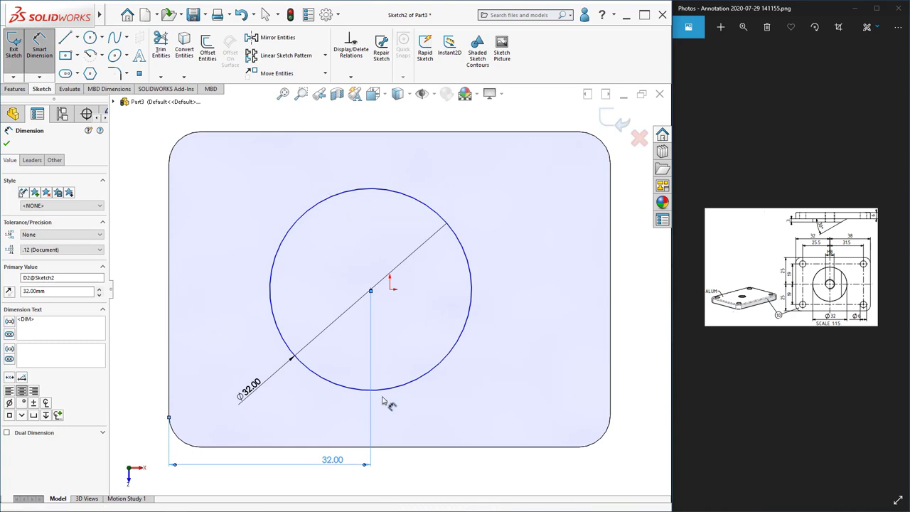
{"action": "key", "text": "Escape"}
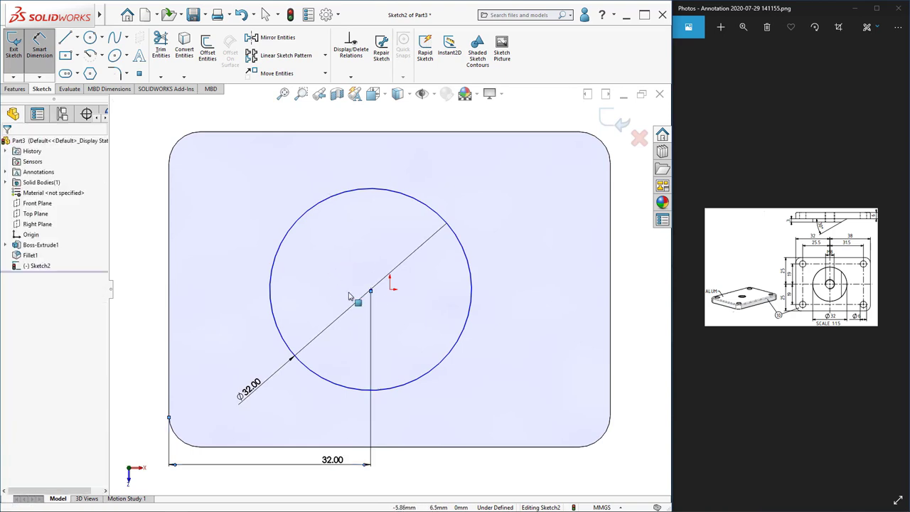
Add a Horizontal relation between the circle centre and the origin
{"action": "left_click", "coordinate": [371, 290]}
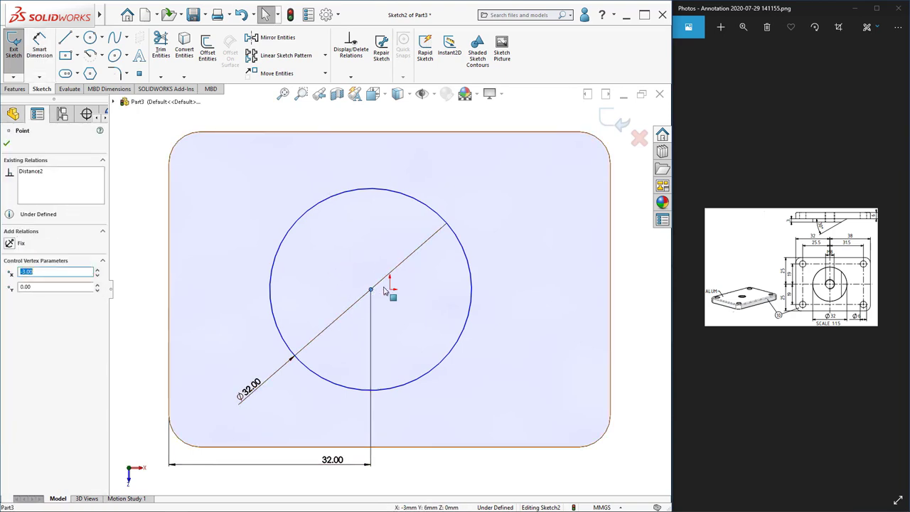
{"action": "key", "text": "Escape"}
{"action": "left_click", "coordinate": [390, 290], "text": "ctrl"}
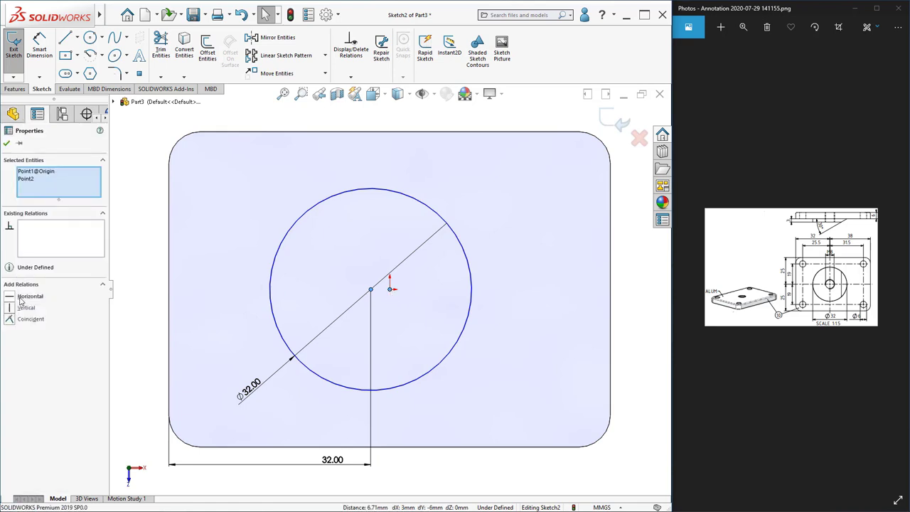
{"action": "left_click", "coordinate": [19, 299]}
{"action": "key", "text": "Escape"}
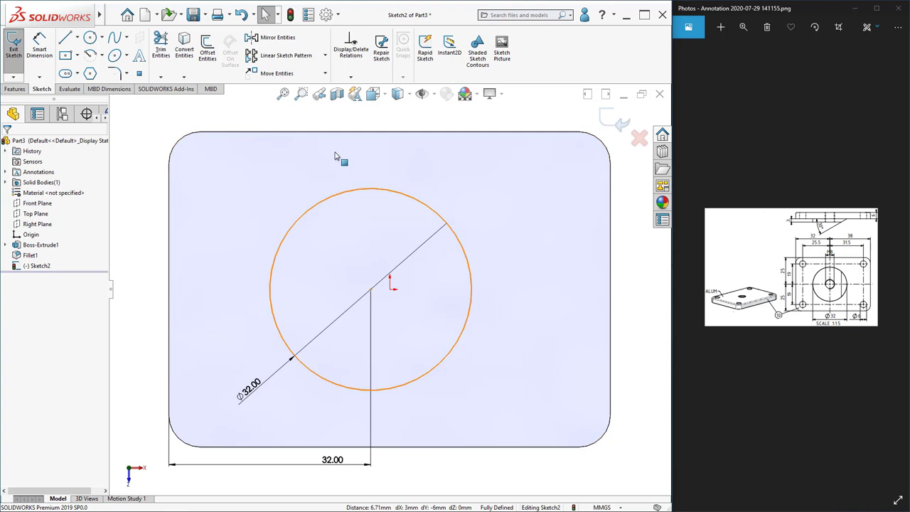
Extrude the Ø32 circle 3 mm as a raised boss
{"action": "left_click", "coordinate": [18, 90]}
{"action": "left_click", "coordinate": [17, 49]}
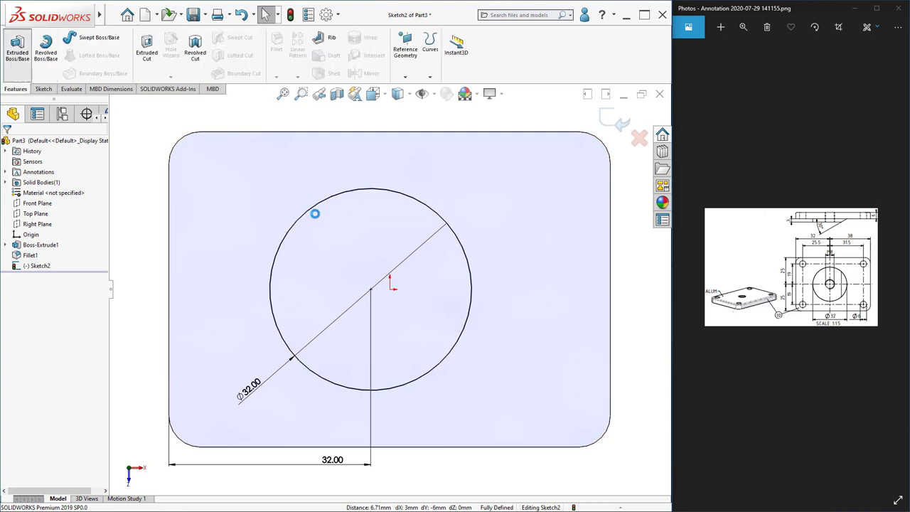
{"action": "type", "text": "3"}
{"action": "key", "text": "Return"}
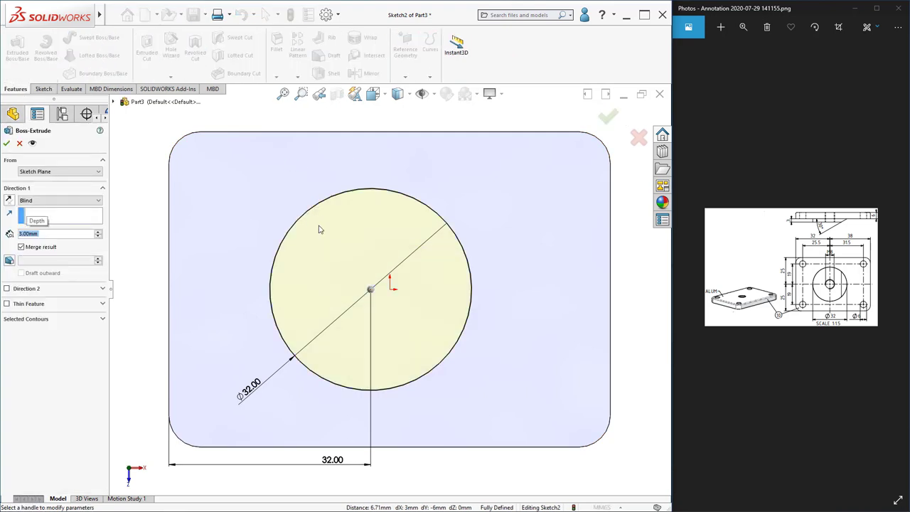
{"action": "left_click", "coordinate": [8, 143]}
{"action": "middle_click_drag", "start_coordinate": [433, 346], "coordinate": [423, 227]}
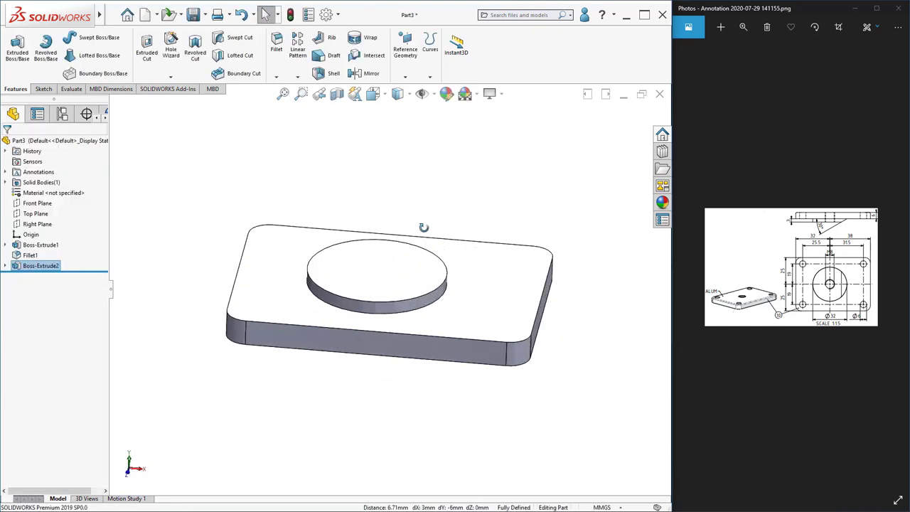
In a Normal To view, sketch a Ø6 circle near the top-left corner of the top face
{"action": "right_click", "coordinate": [490, 270]}
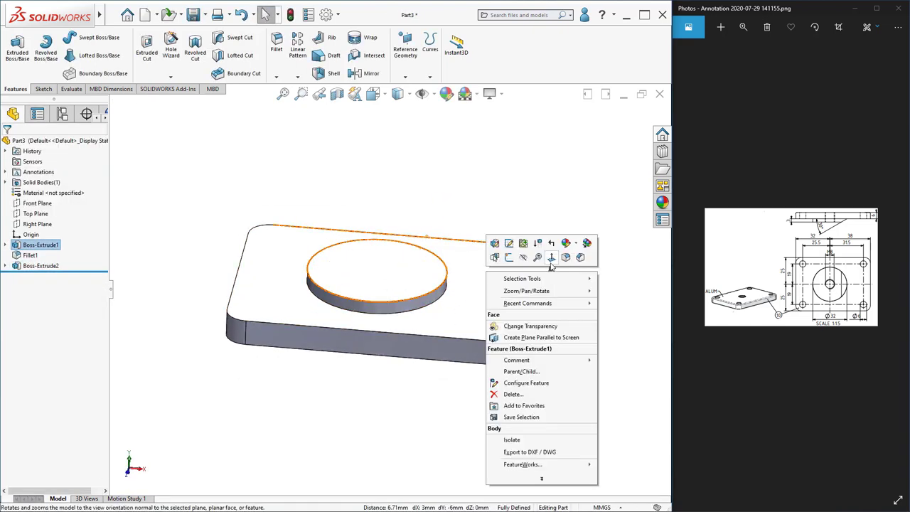
{"action": "left_click", "coordinate": [566, 259]}
{"action": "right_click", "coordinate": [210, 199]}
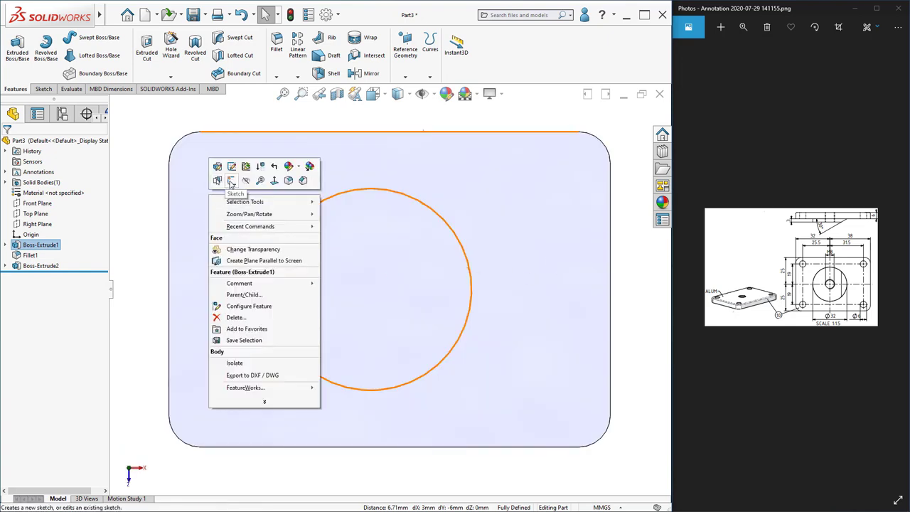
{"action": "left_click", "coordinate": [217, 181]}
{"action": "left_click", "coordinate": [89, 37]}
{"action": "left_click", "coordinate": [214, 178]}
{"action": "left_click", "coordinate": [240, 200]}
{"action": "left_click", "coordinate": [40, 49]}
{"action": "left_click", "coordinate": [244, 202]}
{"action": "left_click", "coordinate": [205, 265]}
{"action": "type", "text": "6"}
{"action": "key", "text": "Return"}
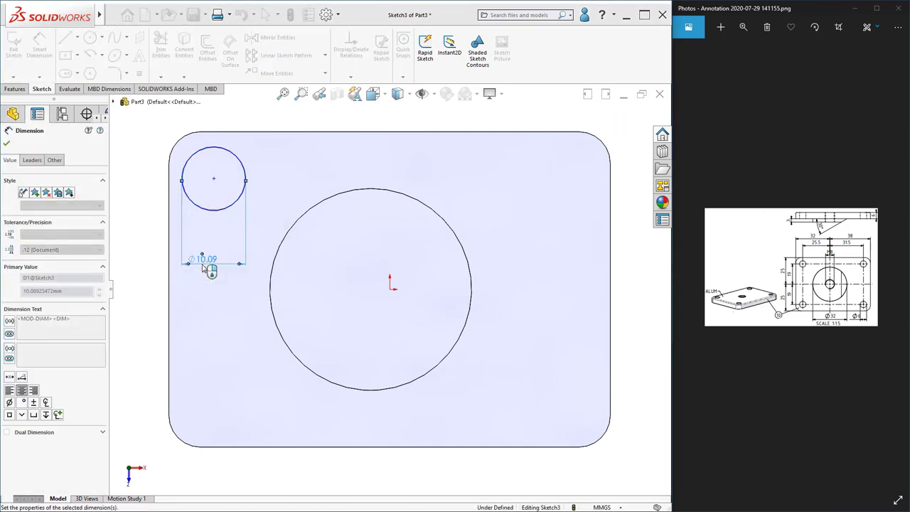
Dimension the small circle's centre 19 mm vertically from the origin
{"action": "left_click", "coordinate": [213, 180]}
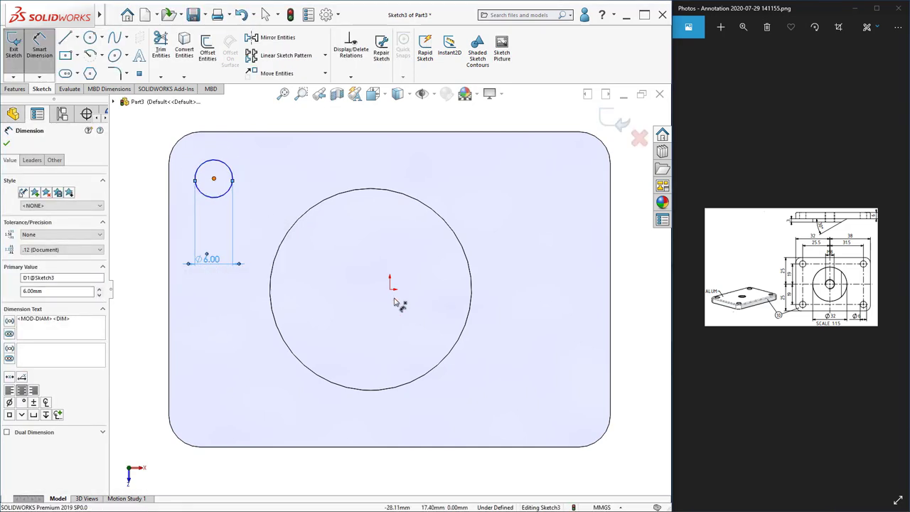
{"action": "left_click", "coordinate": [391, 289]}
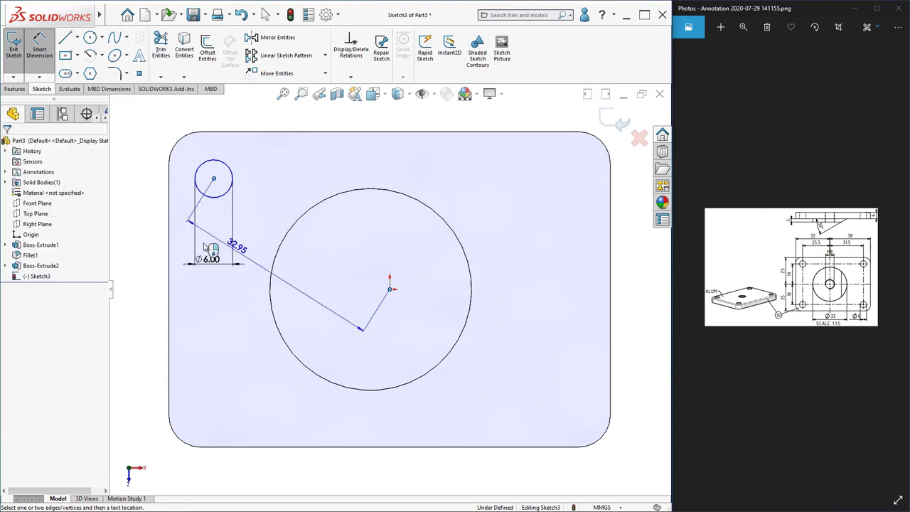
{"action": "left_click", "coordinate": [132, 233]}
{"action": "type", "text": "19"}
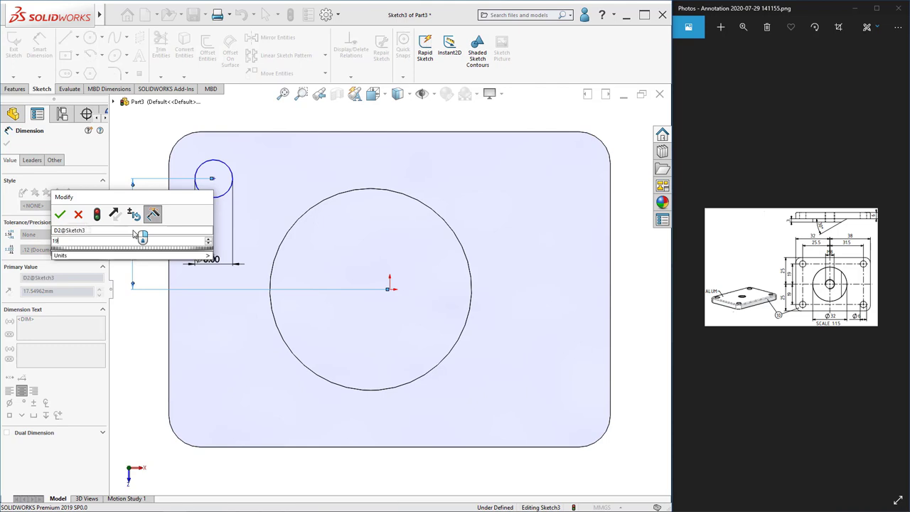
{"action": "key", "text": "Return"}
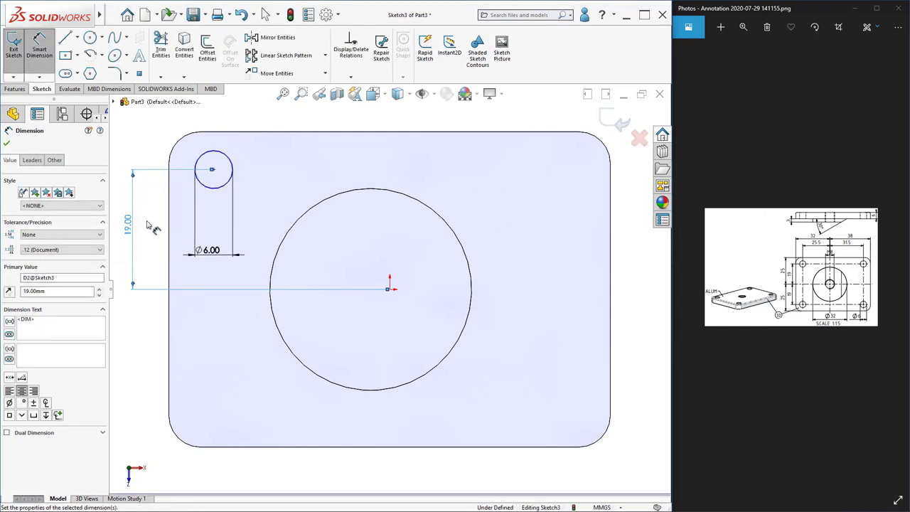
Dimension the small circle 25.5 mm horizontally from the big circle's centre and close the sketch
{"action": "left_click", "coordinate": [214, 170]}
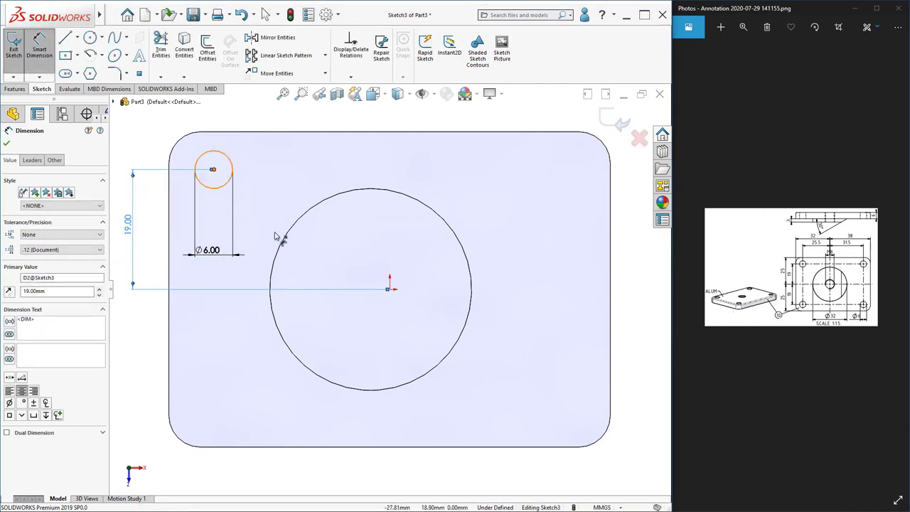
{"action": "left_click", "coordinate": [274, 315]}
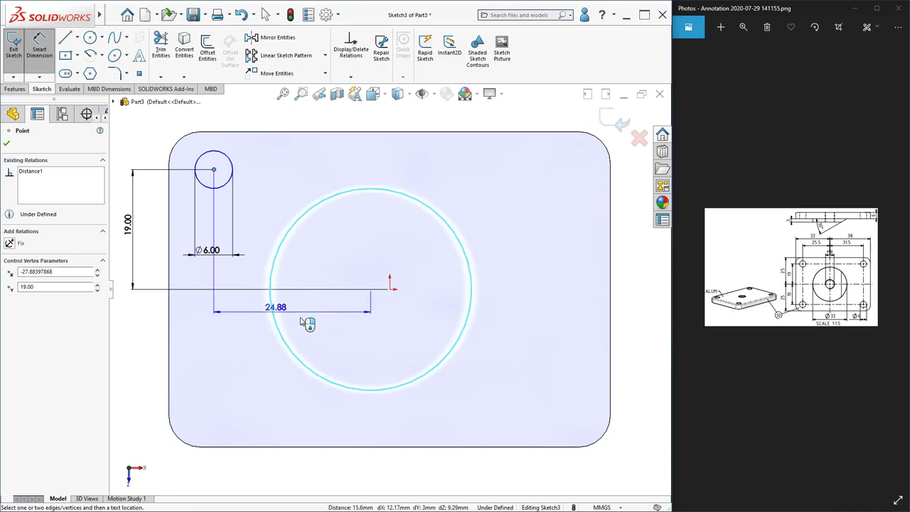
{"action": "left_click", "coordinate": [304, 467]}
{"action": "type", "text": "25.5"}
{"action": "key", "text": "Return"}
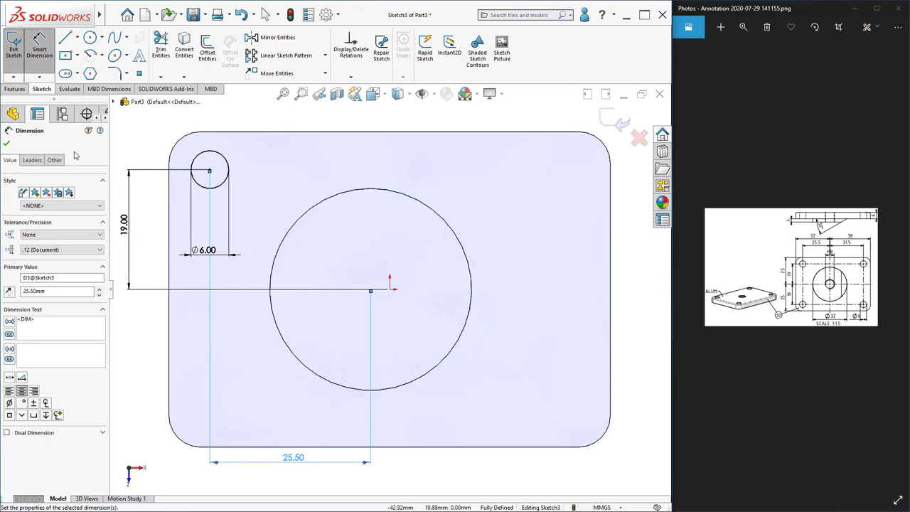
{"action": "left_click", "coordinate": [7, 145]}
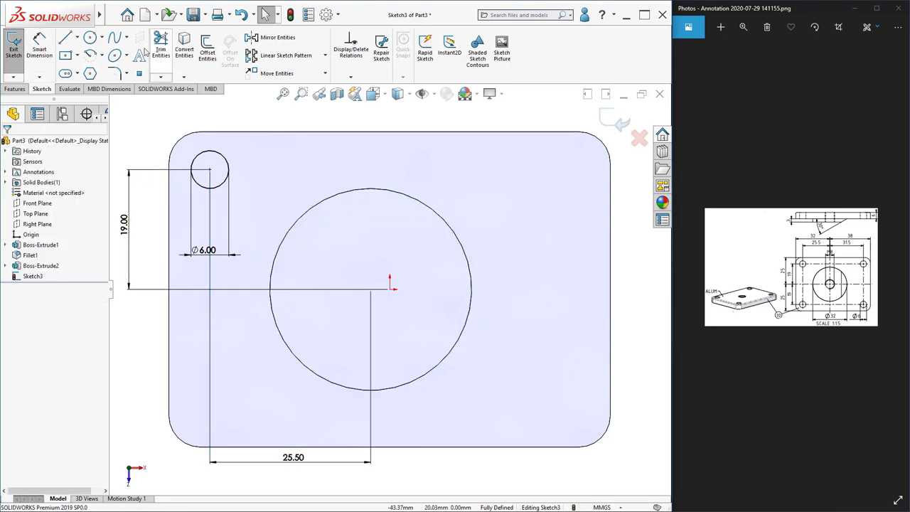
{"action": "left_click", "coordinate": [15, 90]}
Extrude-cut the Ø6 circle Through All to make the first corner hole
{"action": "left_click", "coordinate": [146, 51]}
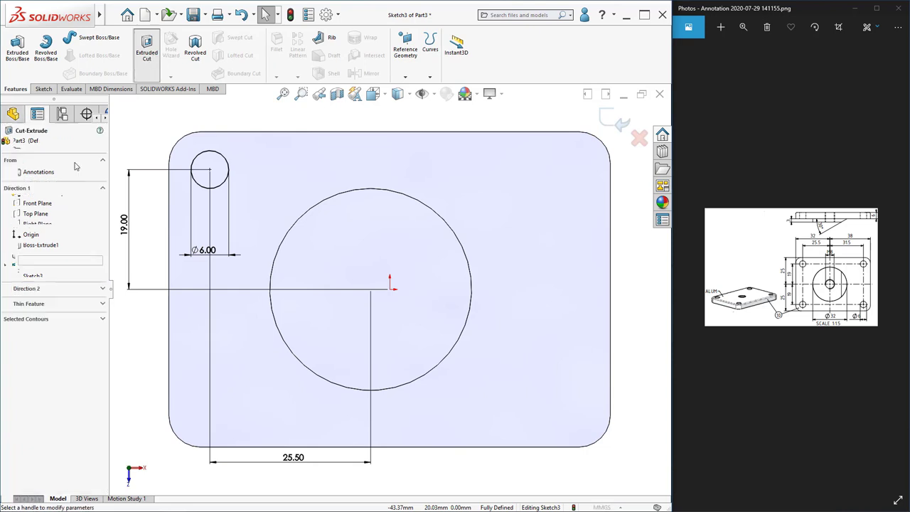
{"action": "left_click", "coordinate": [50, 201]}
{"action": "left_click", "coordinate": [43, 213]}
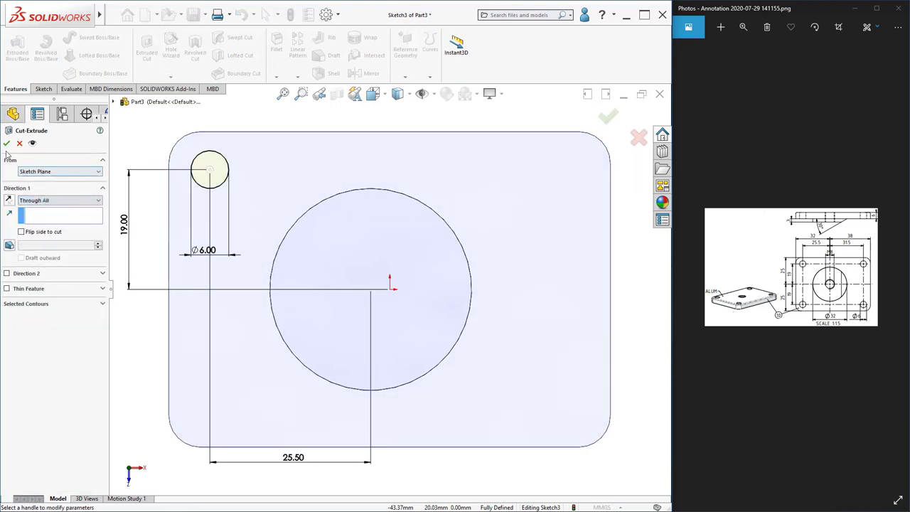
{"action": "key", "text": "Return"}
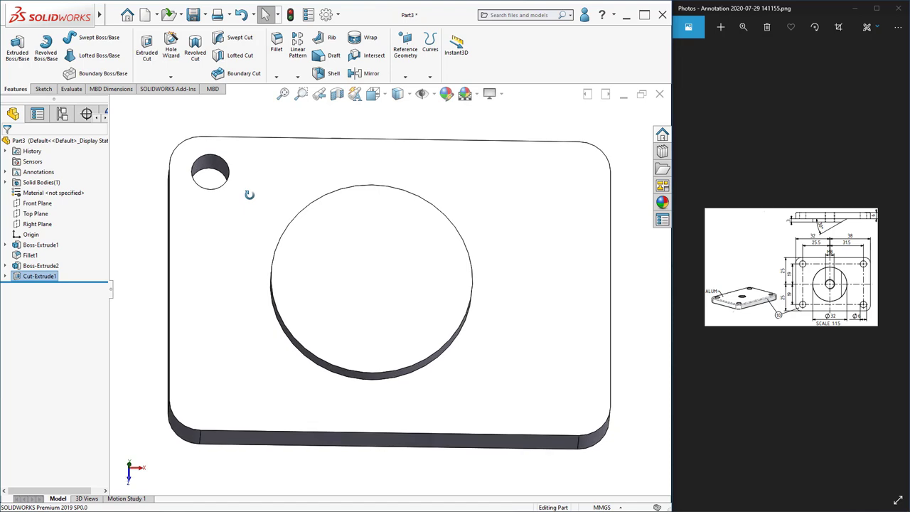
{"action": "left_click", "coordinate": [298, 47]}
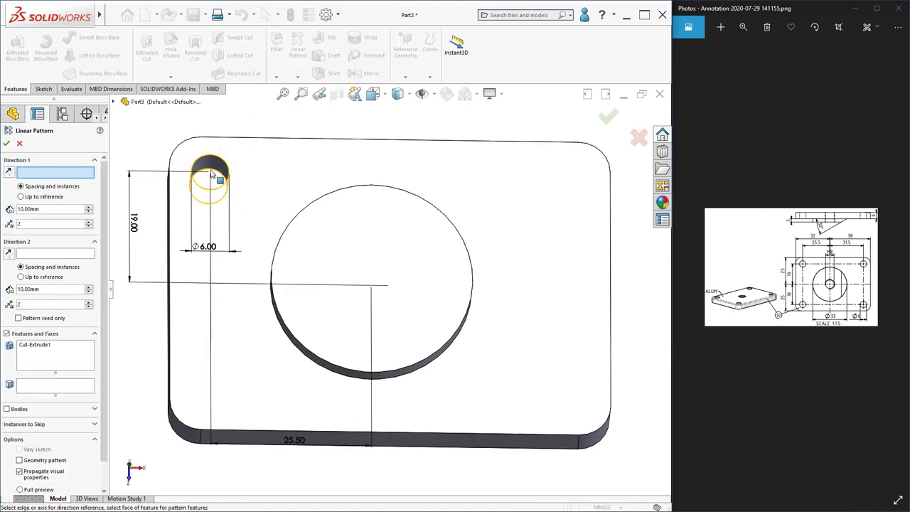
Pattern the hole along the top edge at 57 mm and the left edge at 38 mm
{"action": "left_click", "coordinate": [283, 142]}
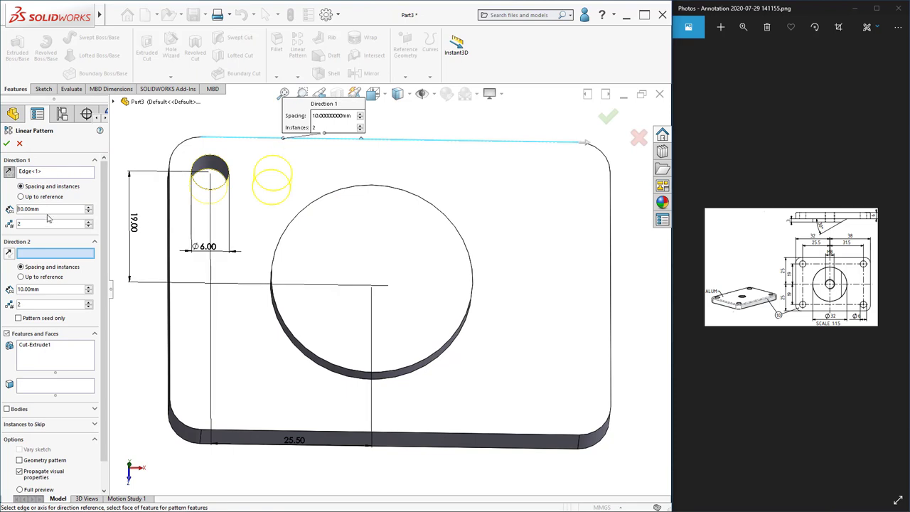
{"action": "type", "text": "57"}
{"action": "key", "text": "Return"}
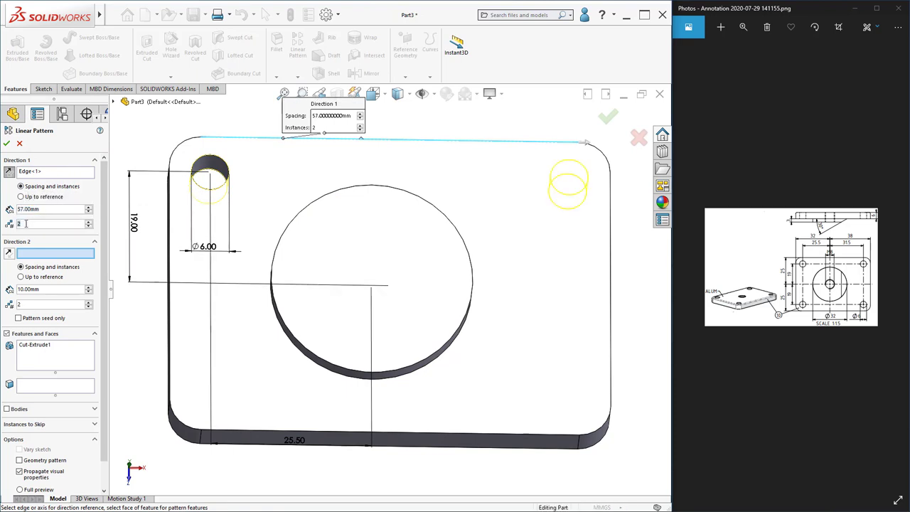
{"action": "left_click", "coordinate": [171, 278]}
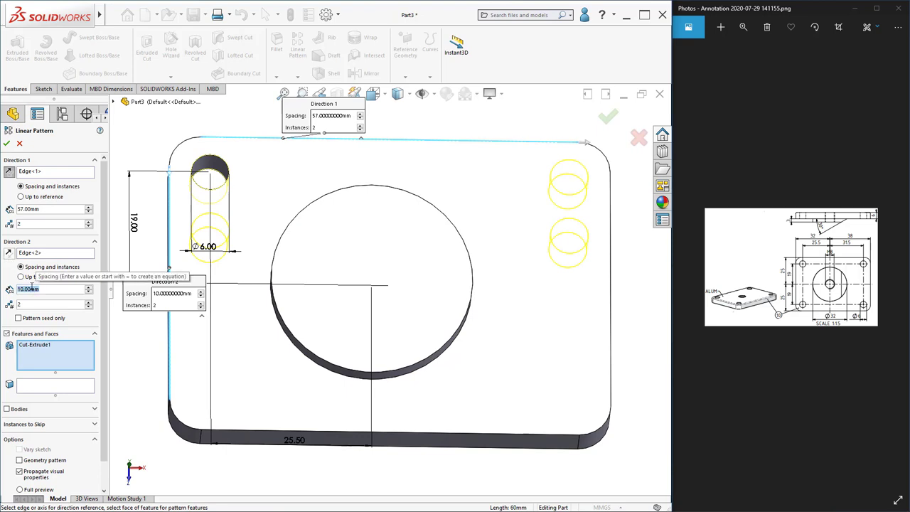
{"action": "type", "text": "38"}
{"action": "key", "text": "Return"}
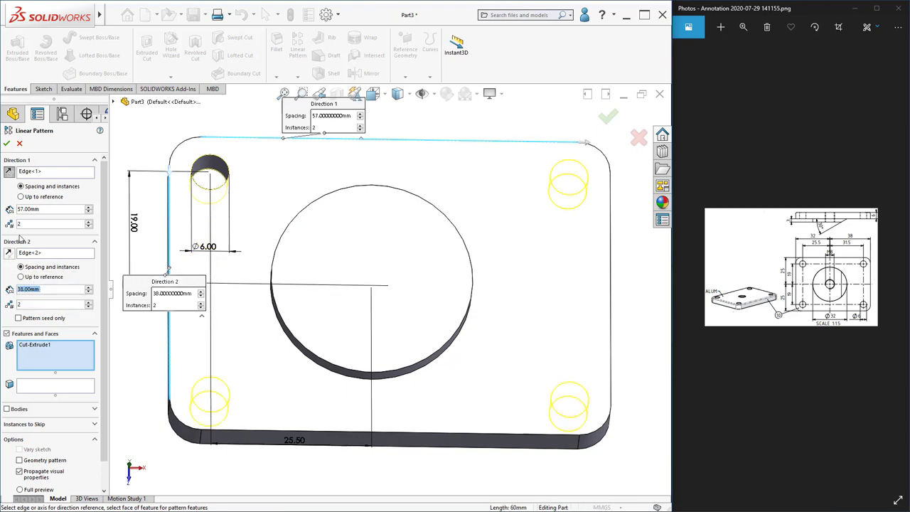
{"action": "left_click", "coordinate": [6, 143]}
{"action": "middle_click_drag", "start_coordinate": [284, 270], "coordinate": [463, 278]}
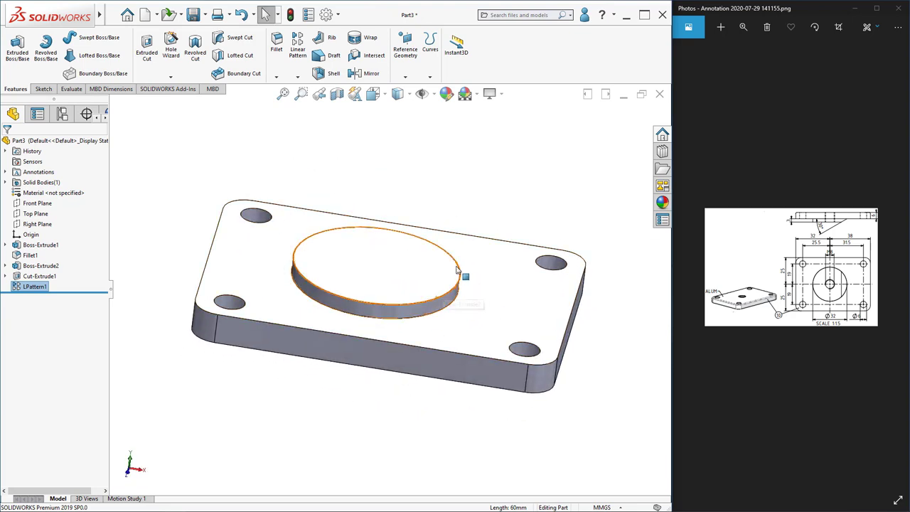
On the Front Plane, sketch a slanted line from the boss's lower right corner to its top edge
{"action": "right_click", "coordinate": [36, 204]}
{"action": "left_click", "coordinate": [86, 188]}
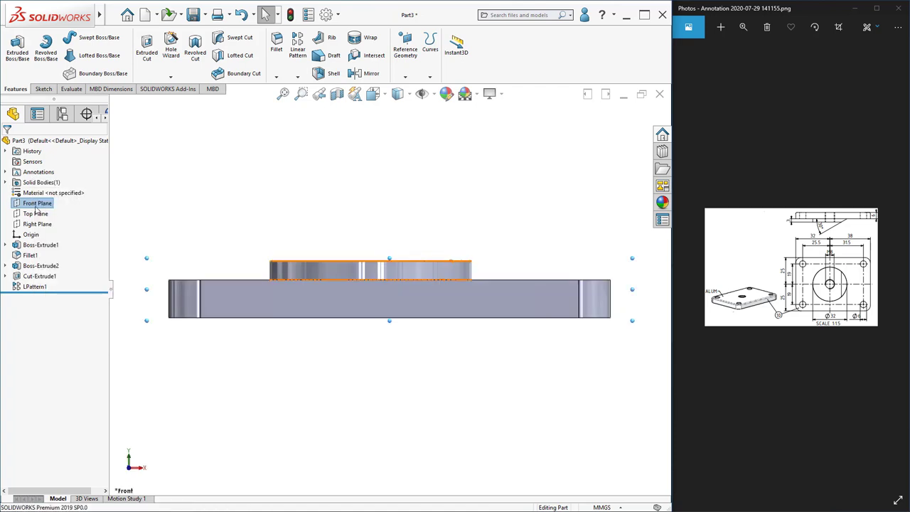
{"action": "right_click", "coordinate": [37, 208]}
{"action": "left_click", "coordinate": [44, 192]}
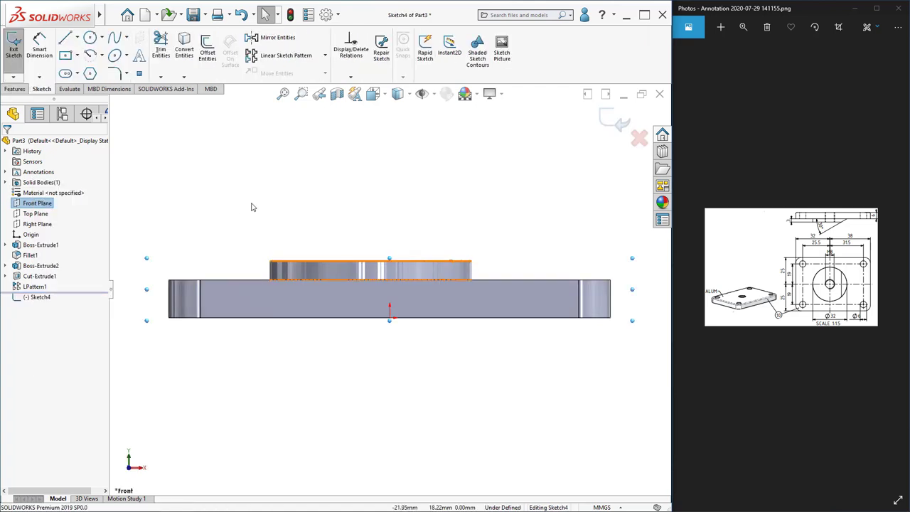
{"action": "left_click", "coordinate": [64, 39]}
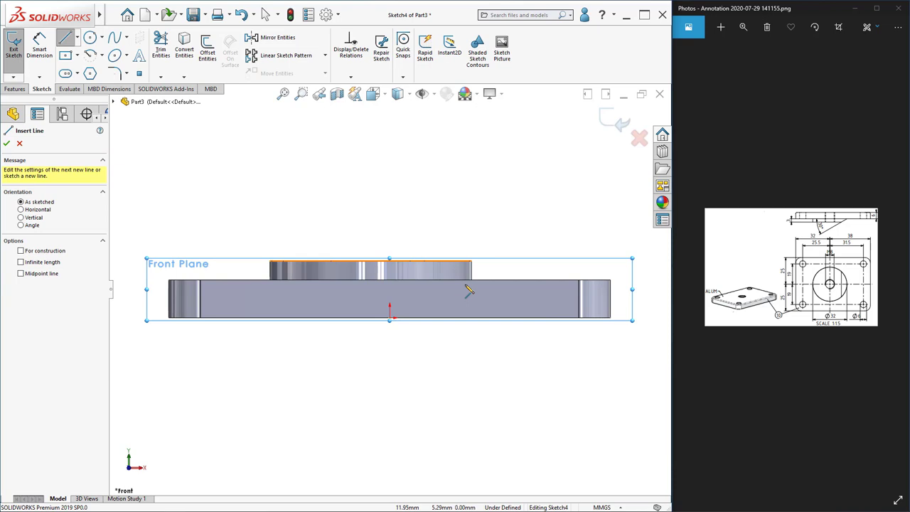
{"action": "scroll", "coordinate": [467, 289], "scroll_direction": "down", "scroll_amount": 5}
{"action": "left_click", "coordinate": [430, 296]}
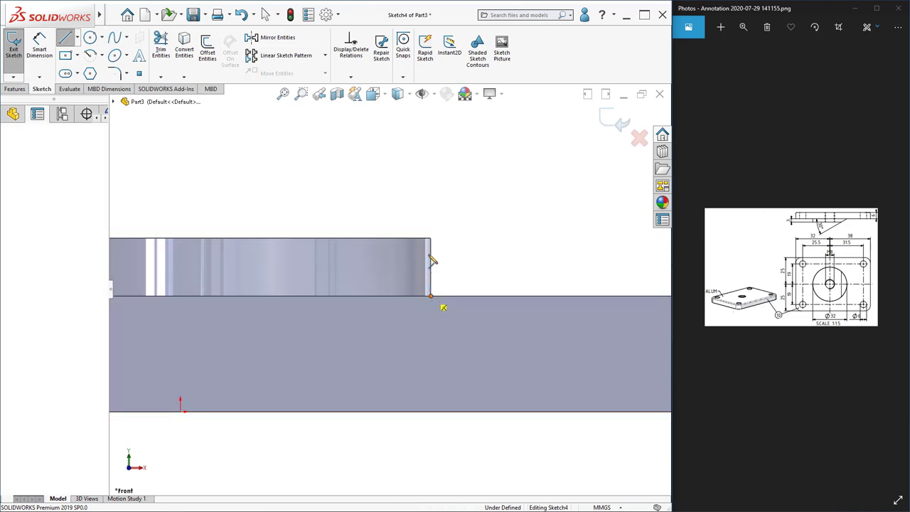
{"action": "scroll", "coordinate": [435, 247], "scroll_direction": "up", "scroll_amount": 5}
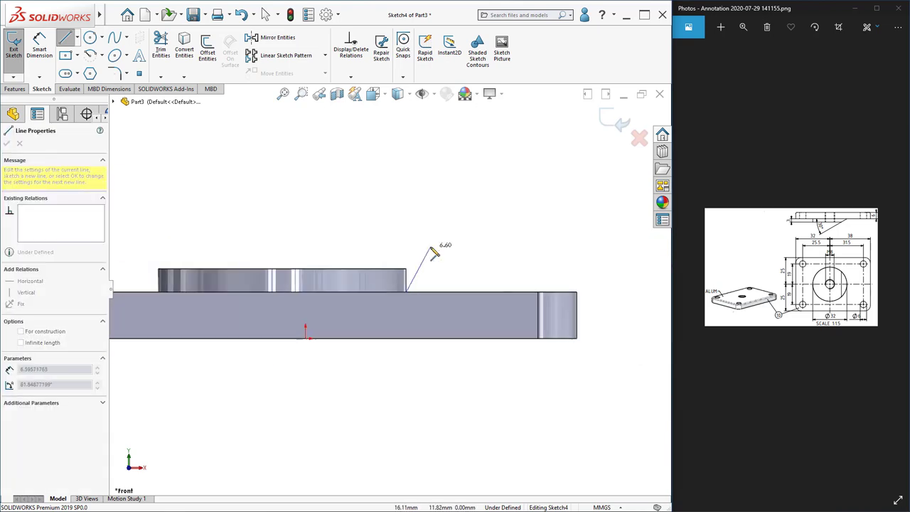
{"action": "left_click", "coordinate": [330, 280]}
{"action": "middle_click_drag", "start_coordinate": [329, 285], "coordinate": [374, 304]}
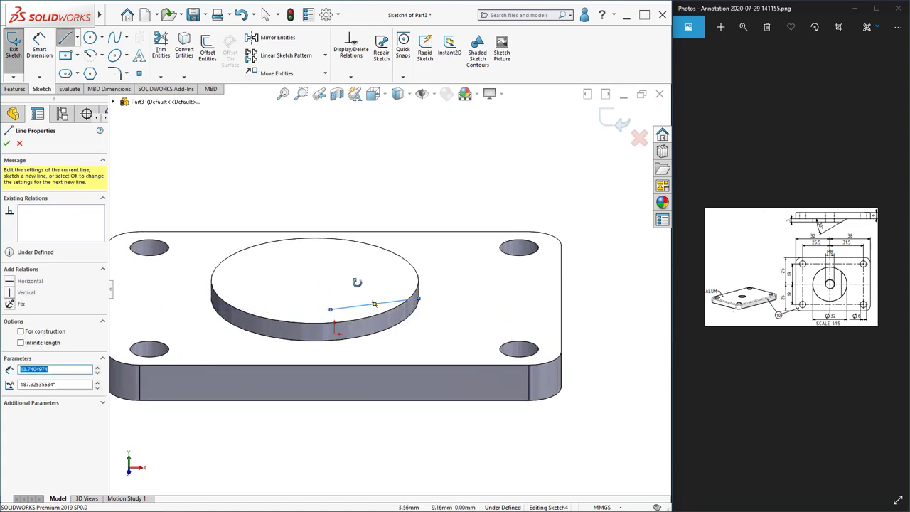
{"action": "middle_click_drag", "start_coordinate": [374, 305], "coordinate": [386, 300]}
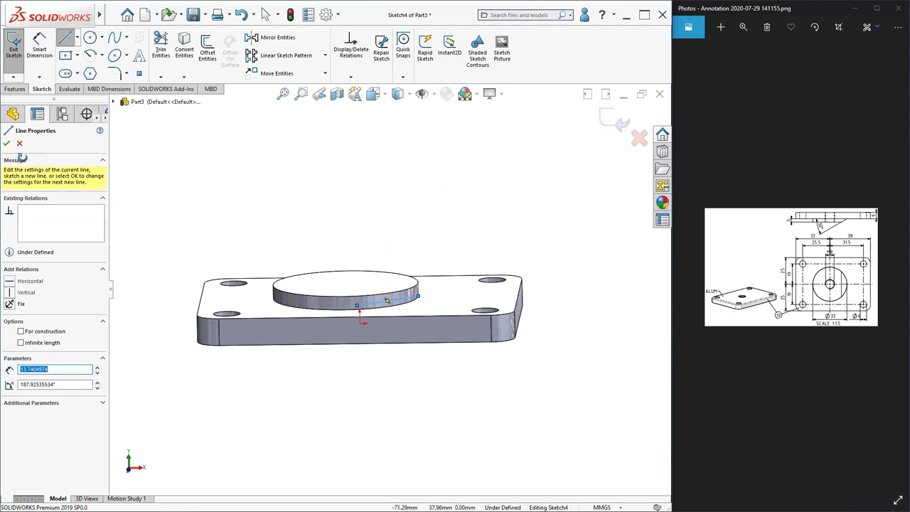
{"action": "key", "text": "Escape"}
Slide the slanted line's lower end onto the plate top and add a line to the boss's top-right corner
{"action": "scroll", "coordinate": [377, 313], "scroll_direction": "down", "scroll_amount": 2}
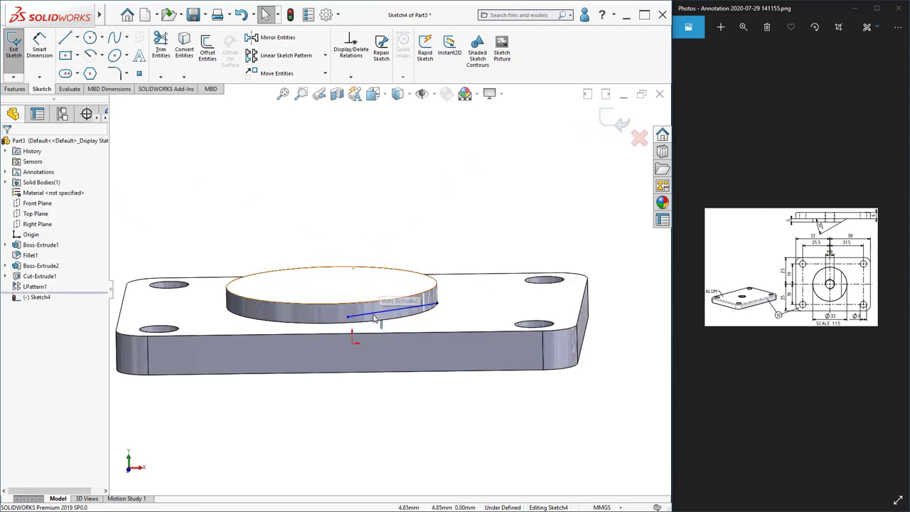
{"action": "key", "text": "ctrl+1"}
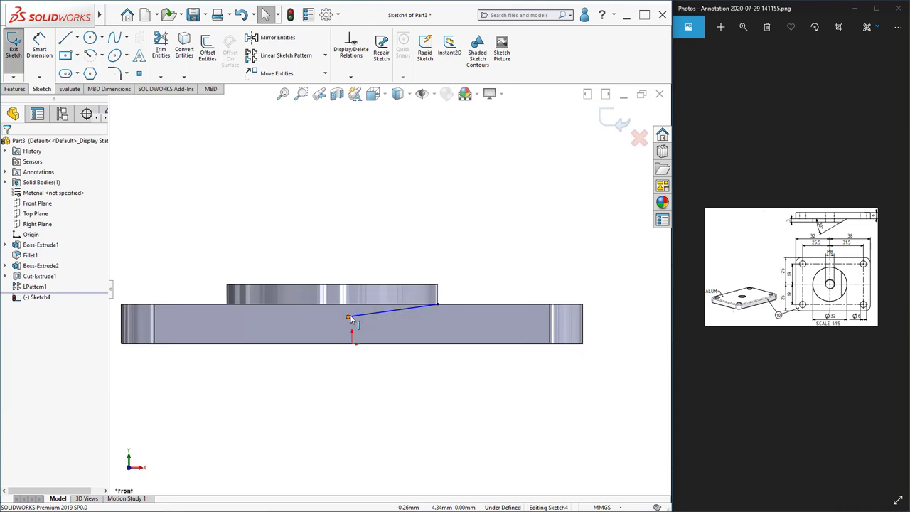
{"action": "left_click", "coordinate": [350, 319]}
{"action": "mouse_move", "coordinate": [348, 317]}
{"action": "left_mouse_down"}
{"action": "mouse_move", "coordinate": [339, 323]}
{"action": "mouse_move", "coordinate": [350, 311]}
{"action": "mouse_move", "coordinate": [417, 310]}
{"action": "mouse_move", "coordinate": [438, 286]}
{"action": "left_mouse_up"}
{"action": "left_click", "coordinate": [64, 38]}
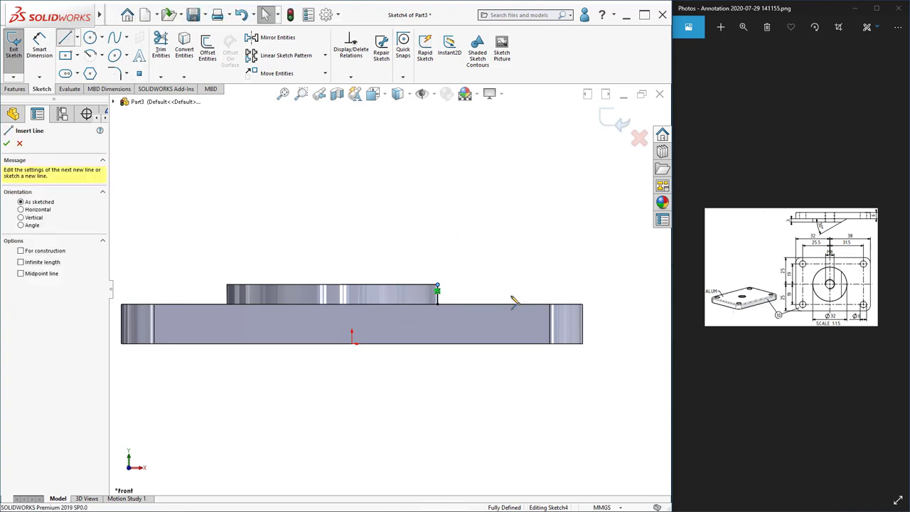
{"action": "left_click", "coordinate": [407, 285]}
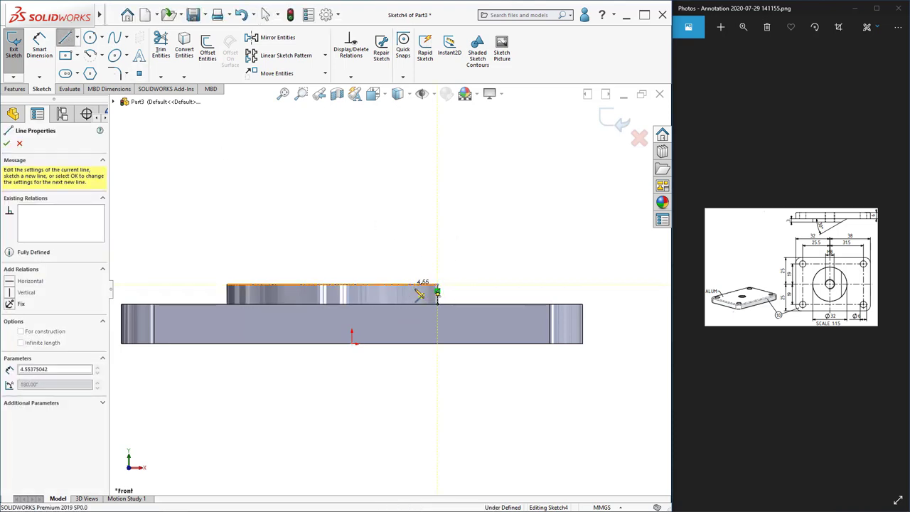
{"action": "left_click", "coordinate": [438, 304]}
{"action": "key", "text": "Escape"}
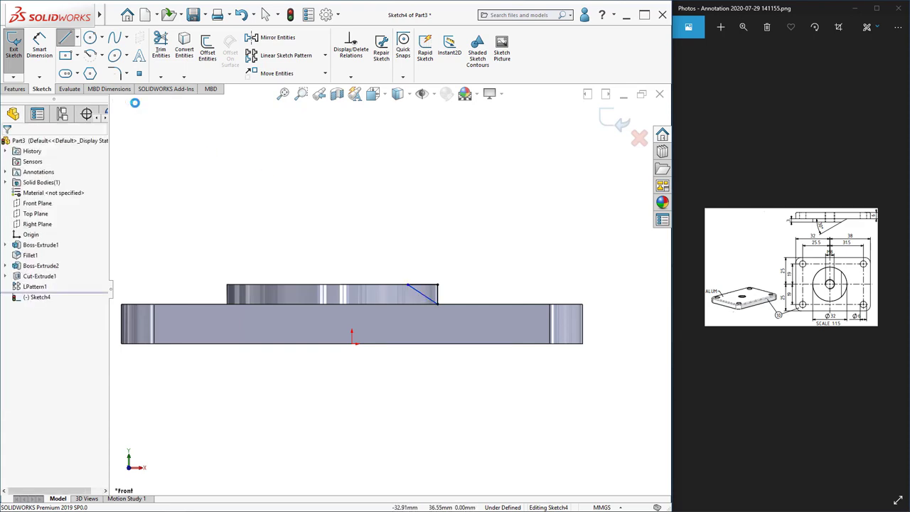
Set the angle between the slanted line and the plate top to 30°
{"action": "key", "text": "d"}
{"action": "left_click", "coordinate": [422, 296]}
{"action": "left_click", "coordinate": [404, 305]}
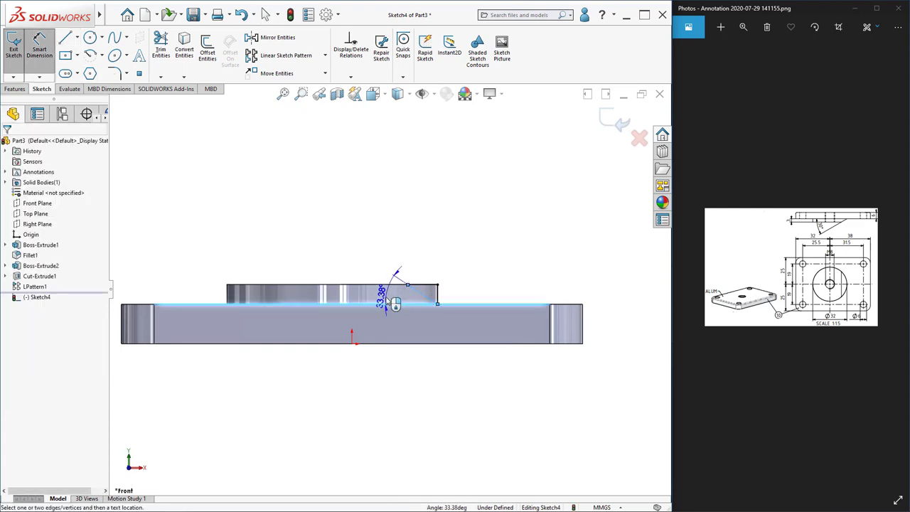
{"action": "left_click", "coordinate": [388, 301]}
{"action": "type", "text": "30"}
{"action": "key", "text": "Return"}
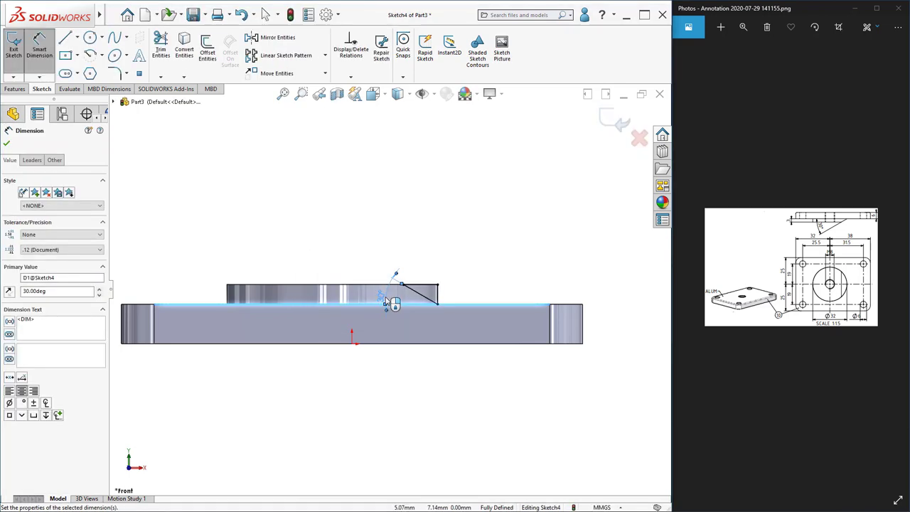
{"action": "key", "text": "Escape"}
{"action": "middle_click_drag", "start_coordinate": [388, 300], "coordinate": [427, 283]}
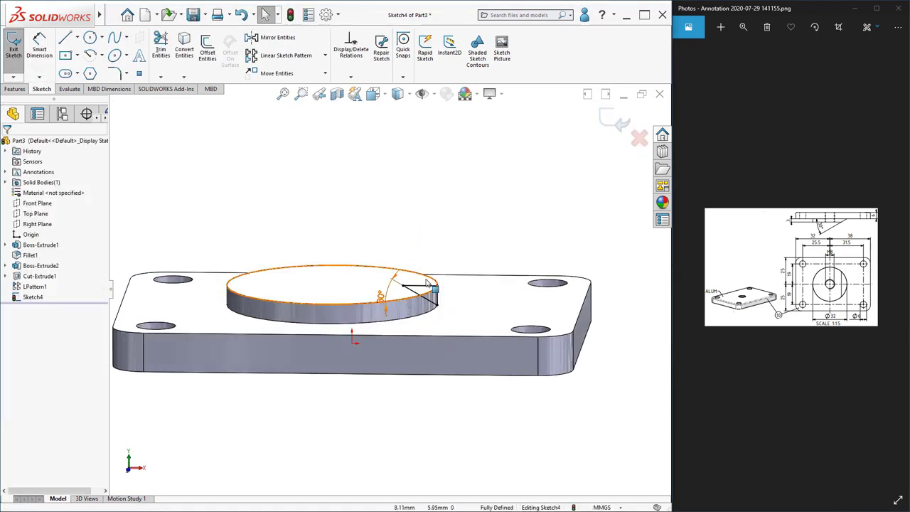
Extrude-cut the 30° sketch Through All - Both to slice an angled face into the boss
{"action": "left_click", "coordinate": [14, 89]}
{"action": "left_click", "coordinate": [147, 49]}
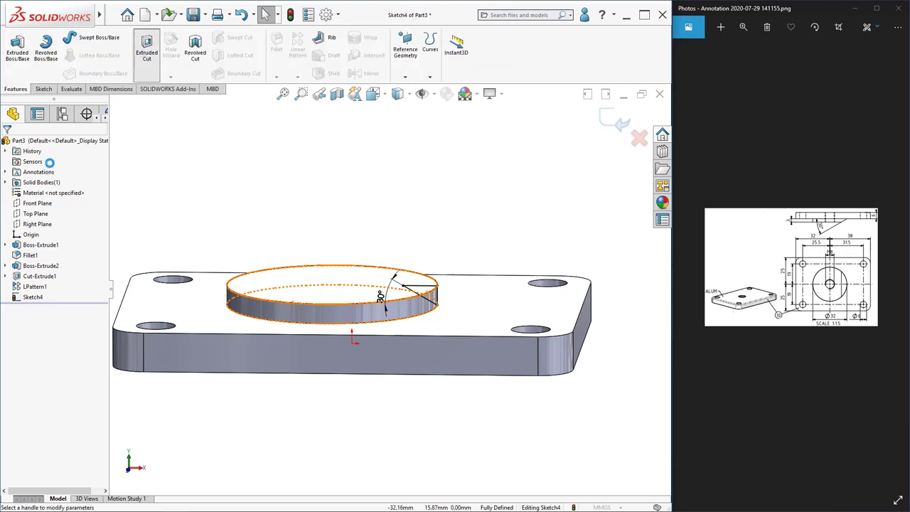
{"action": "left_click", "coordinate": [46, 201]}
{"action": "left_click", "coordinate": [47, 222]}
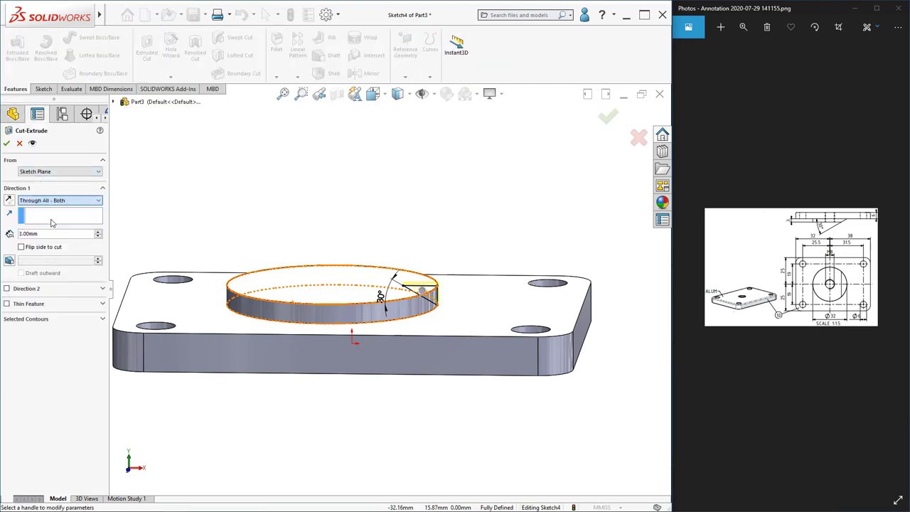
{"action": "middle_click_drag", "start_coordinate": [340, 223], "coordinate": [177, 218]}
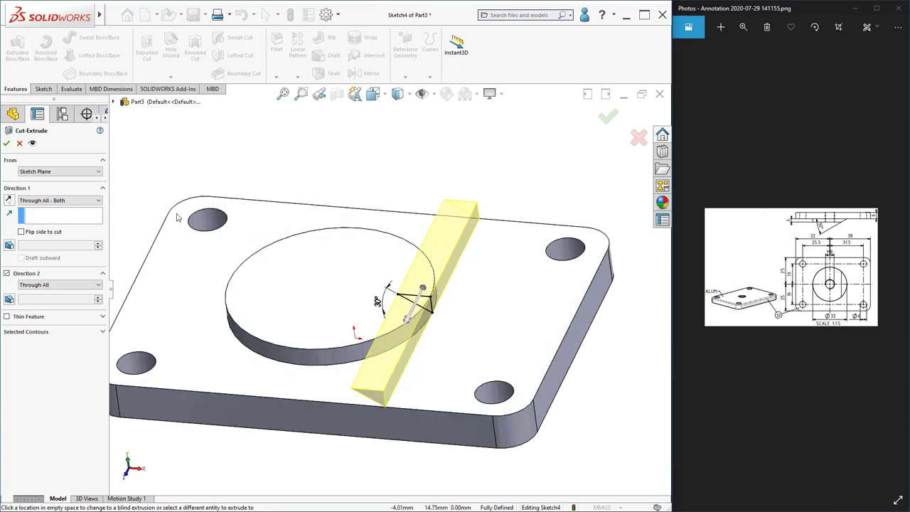
{"action": "left_click", "coordinate": [6, 145]}
{"action": "middle_click_drag", "start_coordinate": [405, 298], "coordinate": [448, 320]}
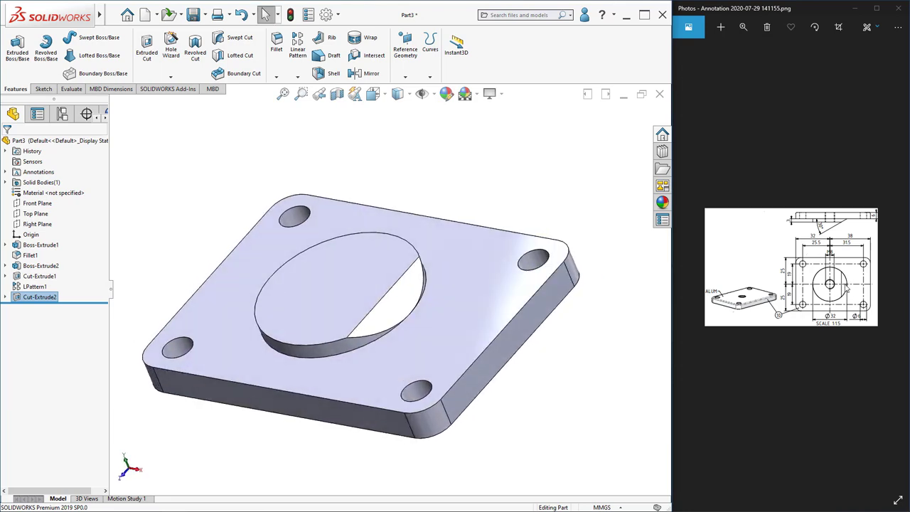
{"action": "scroll", "coordinate": [372, 295], "scroll_direction": "up", "scroll_amount": 2}
{"action": "scroll", "coordinate": [376, 295], "scroll_direction": "down", "scroll_amount": 5}
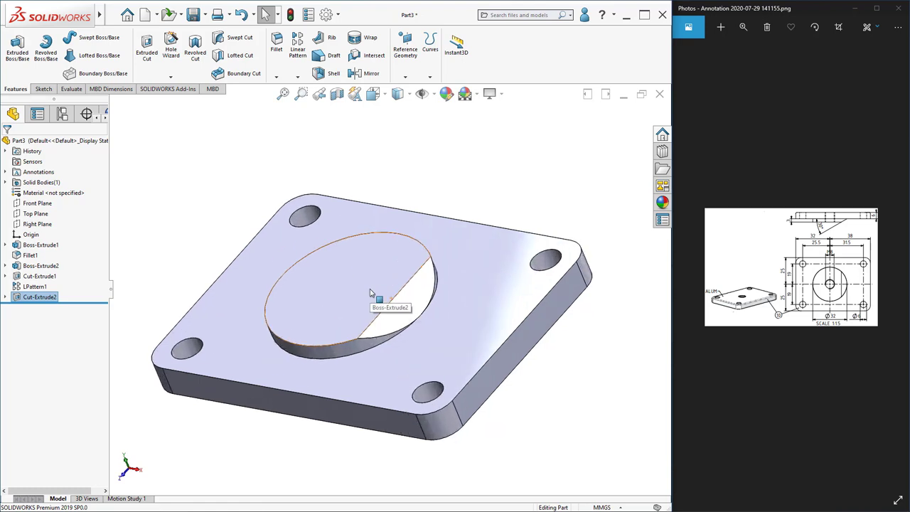
{"action": "middle_click_drag", "start_coordinate": [508, 325], "coordinate": [539, 256]}
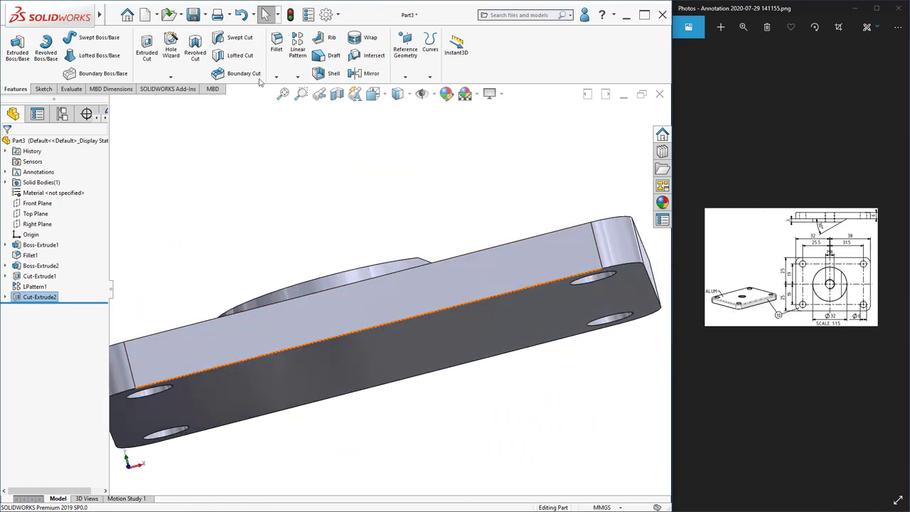
Fillet the plate's bottom perimeter edge with a 1 mm radius
{"action": "left_click", "coordinate": [276, 57]}
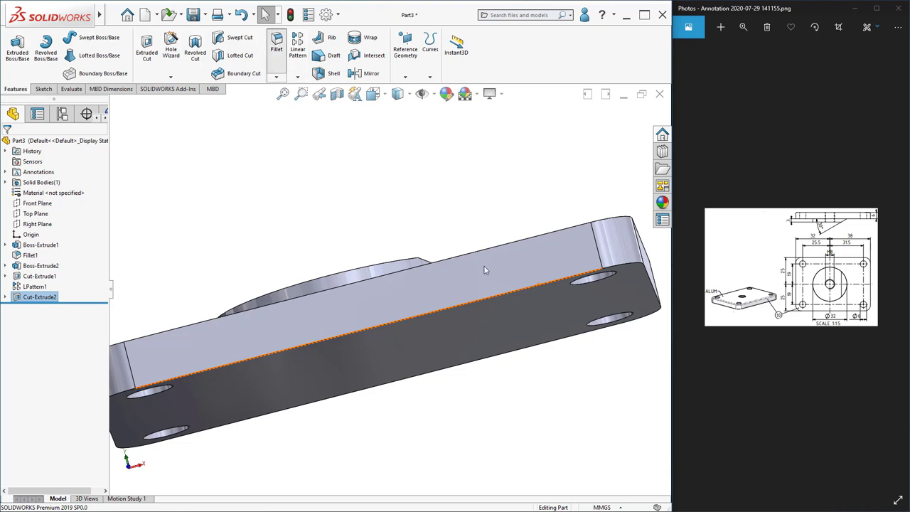
{"action": "left_click", "coordinate": [458, 308]}
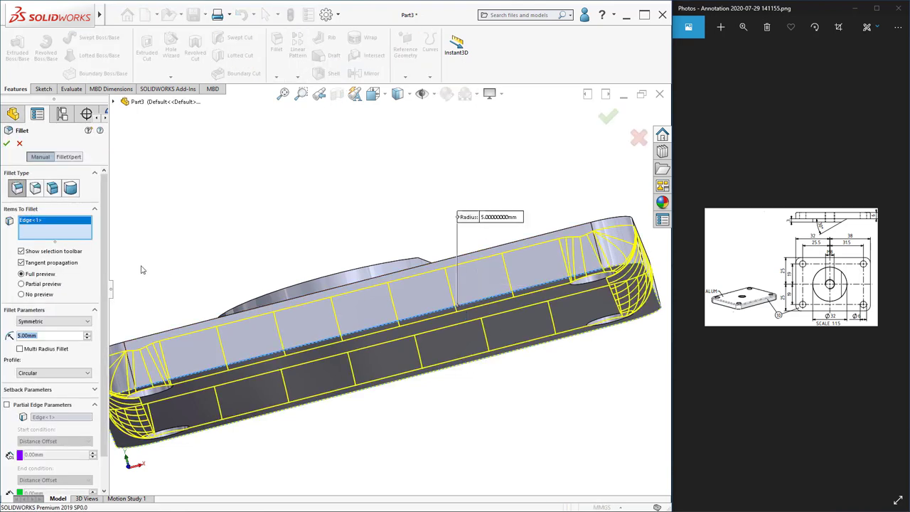
{"action": "type", "text": "1"}
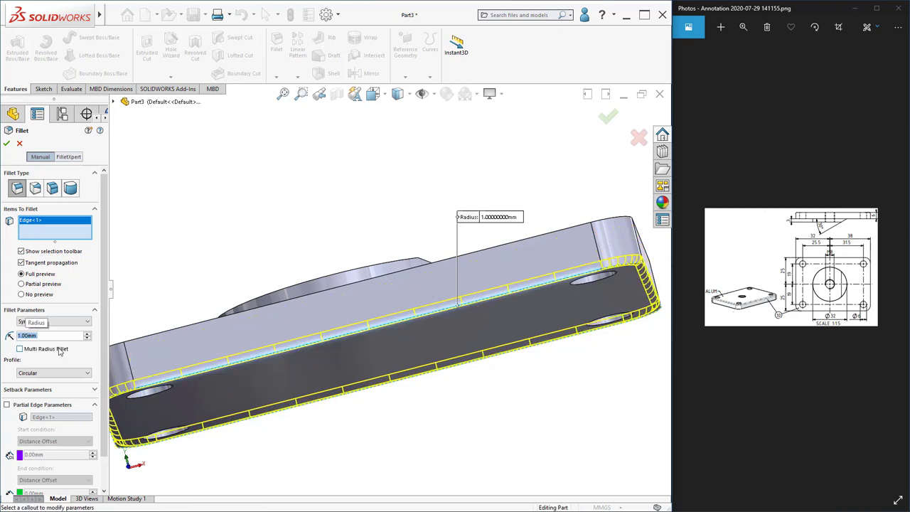
{"action": "middle_click_drag", "start_coordinate": [315, 361], "coordinate": [270, 434]}
{"action": "key", "text": "Return"}
{"action": "scroll", "coordinate": [430, 260], "scroll_direction": "up", "scroll_amount": 4}
{"action": "middle_click_drag", "start_coordinate": [353, 249], "coordinate": [427, 292]}
{"action": "scroll", "coordinate": [392, 295], "scroll_direction": "down", "scroll_amount": 4}
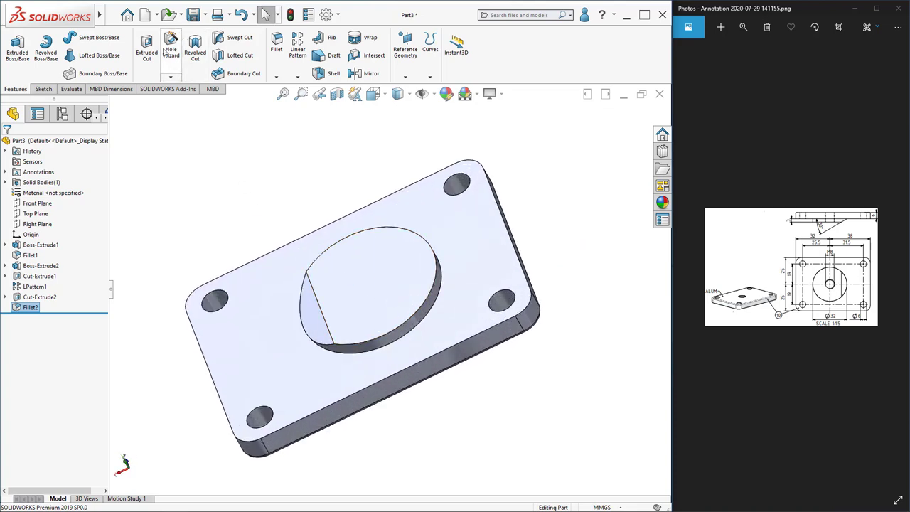
In Hole Wizard, choose ISO standard, Tap Drills type, size M8, and Through All end condition
{"action": "left_click", "coordinate": [172, 51]}
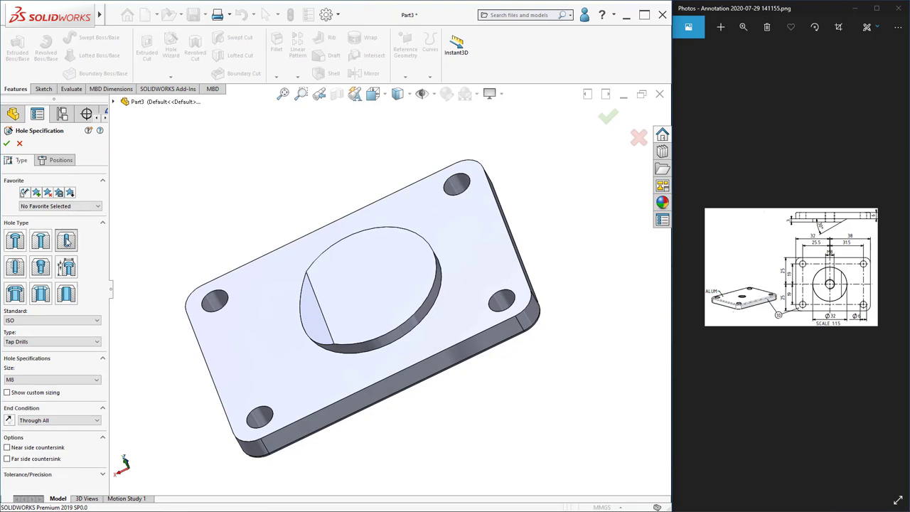
{"action": "left_click", "coordinate": [63, 325]}
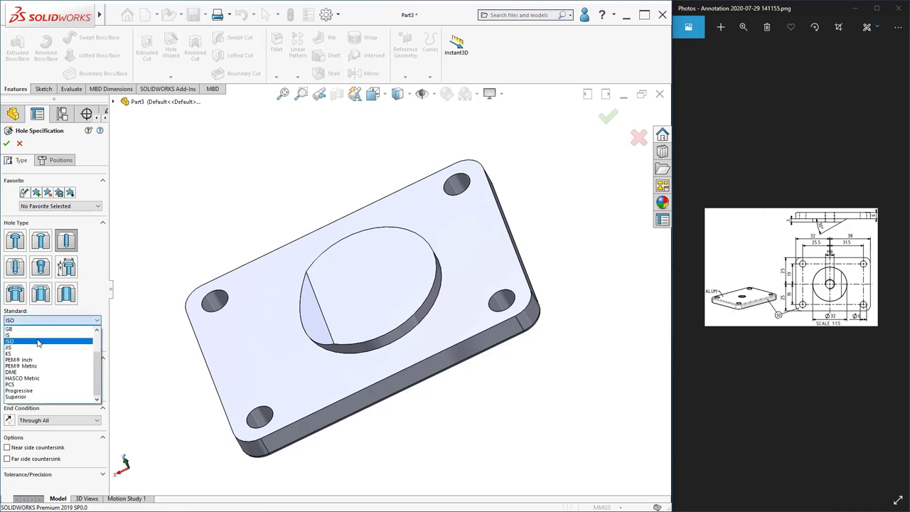
{"action": "left_click", "coordinate": [44, 346]}
{"action": "left_click", "coordinate": [46, 343]}
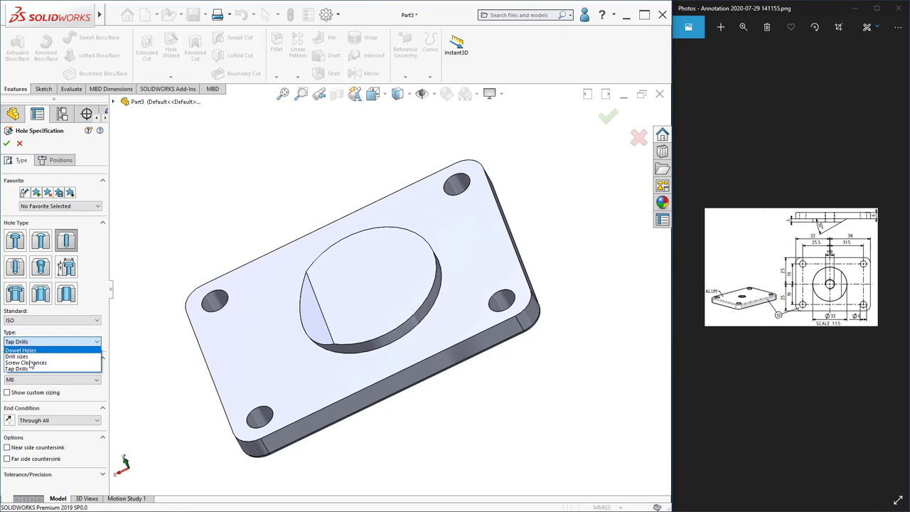
{"action": "left_click", "coordinate": [30, 369]}
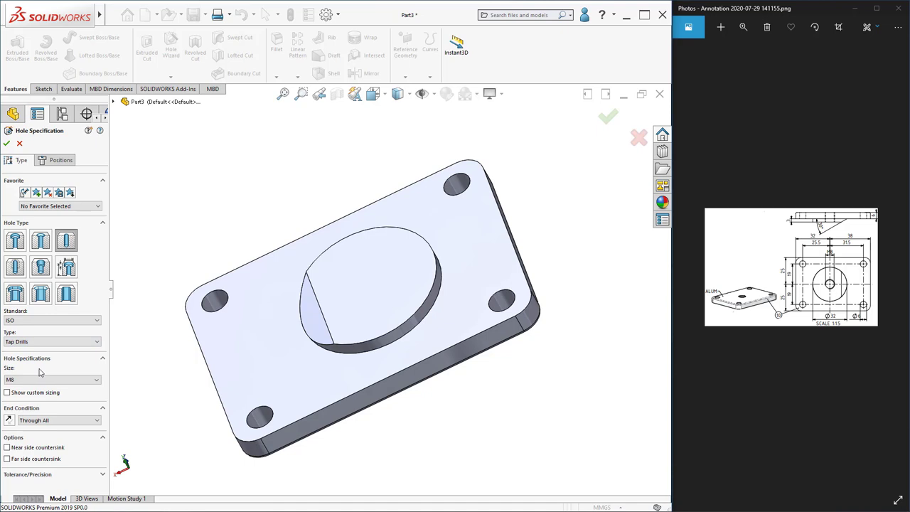
{"action": "left_click", "coordinate": [34, 380]}
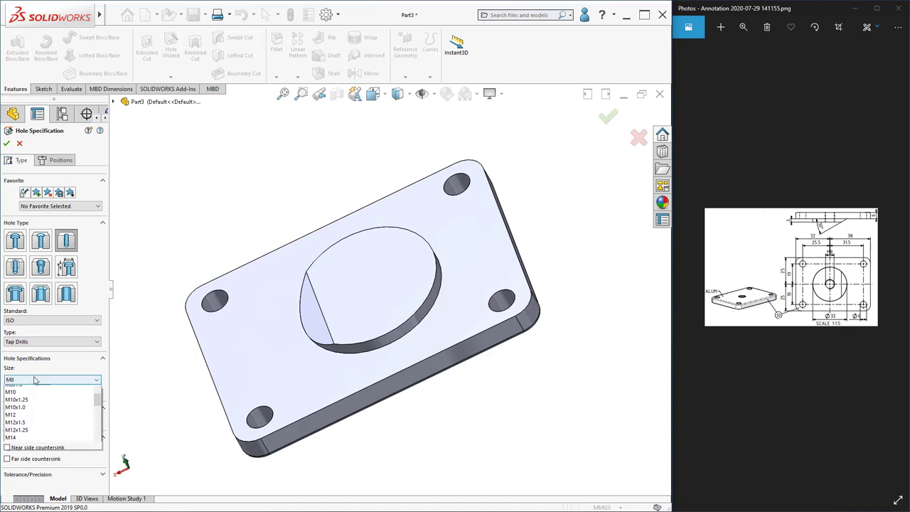
{"action": "left_click", "coordinate": [19, 390]}
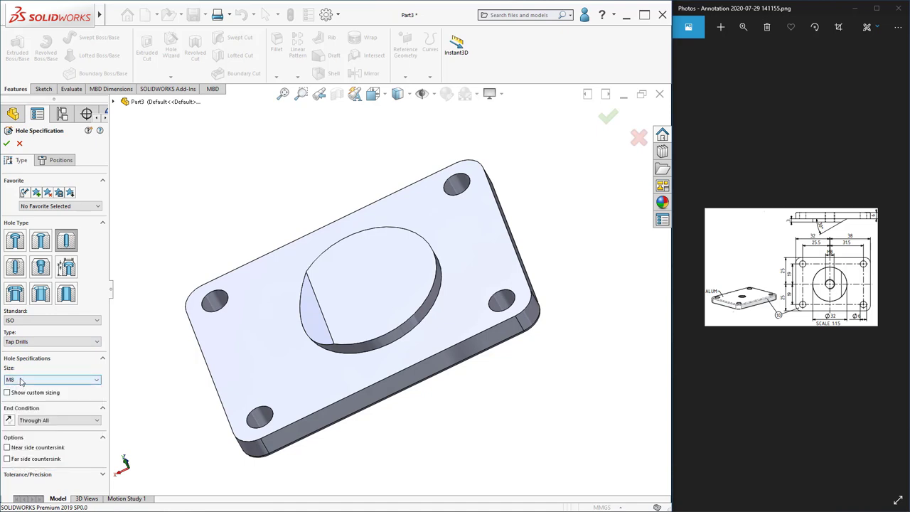
{"action": "left_click", "coordinate": [30, 421]}
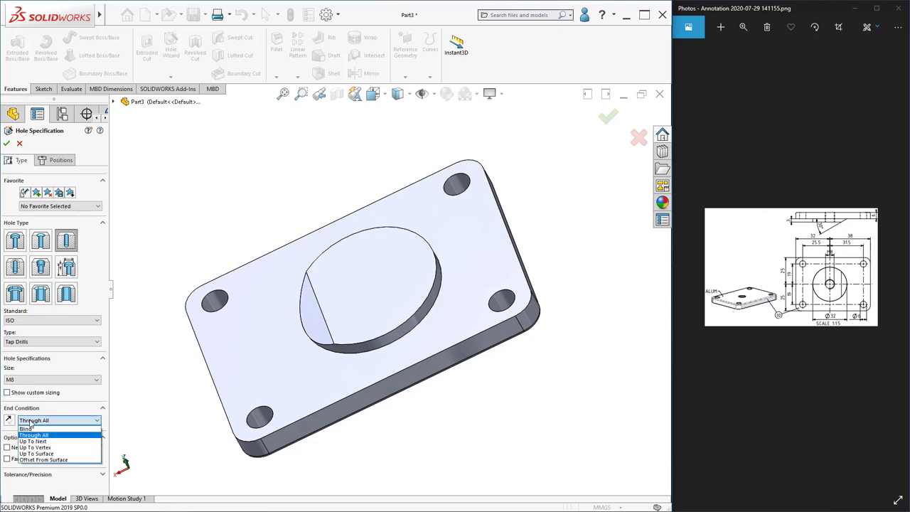
{"action": "left_click", "coordinate": [30, 427]}
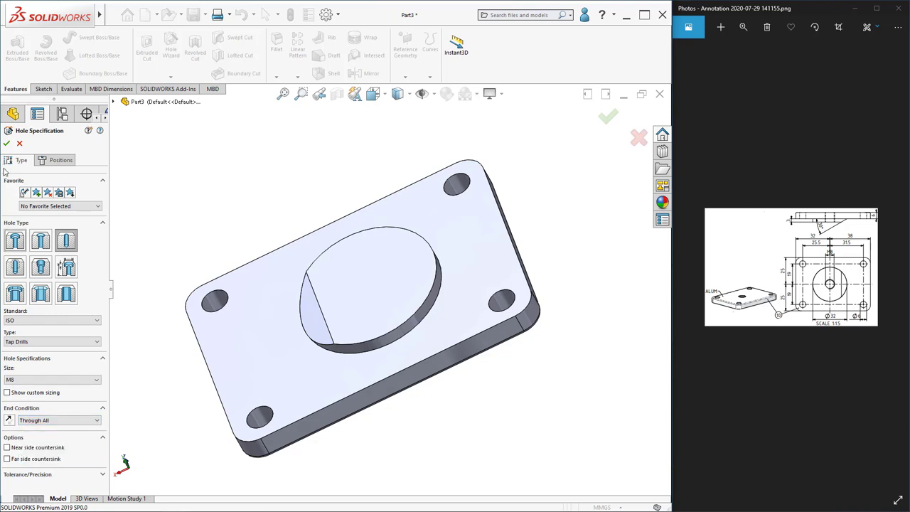
Place the M8 tap drill at the centre of the boss's circular face and confirm it
{"action": "left_click", "coordinate": [57, 160]}
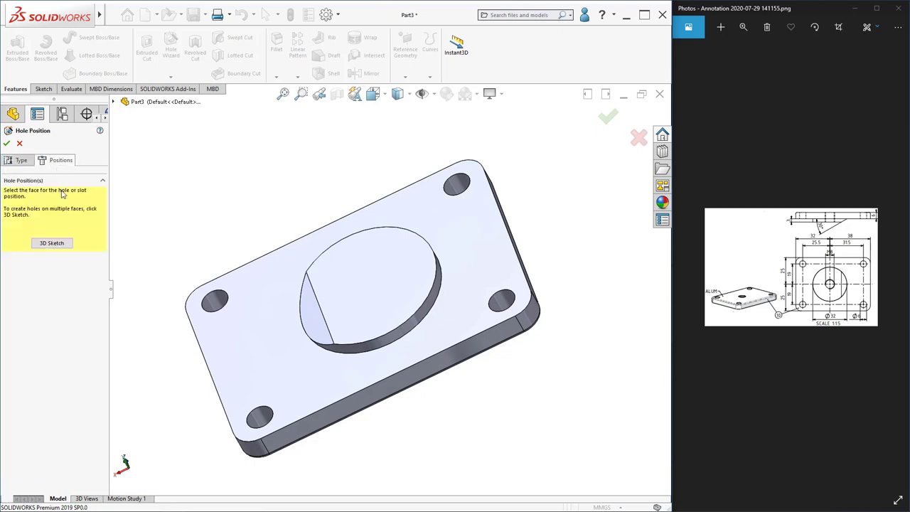
{"action": "left_click", "coordinate": [53, 244]}
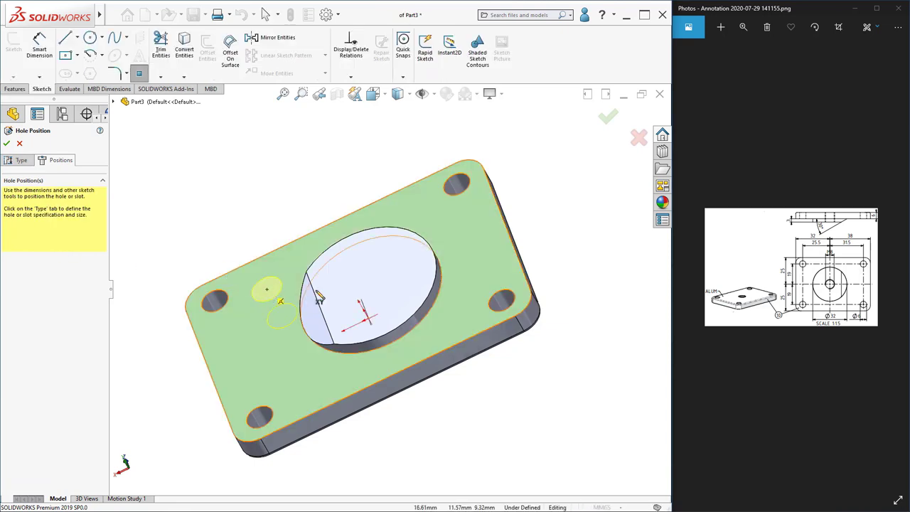
{"action": "left_click", "coordinate": [416, 318]}
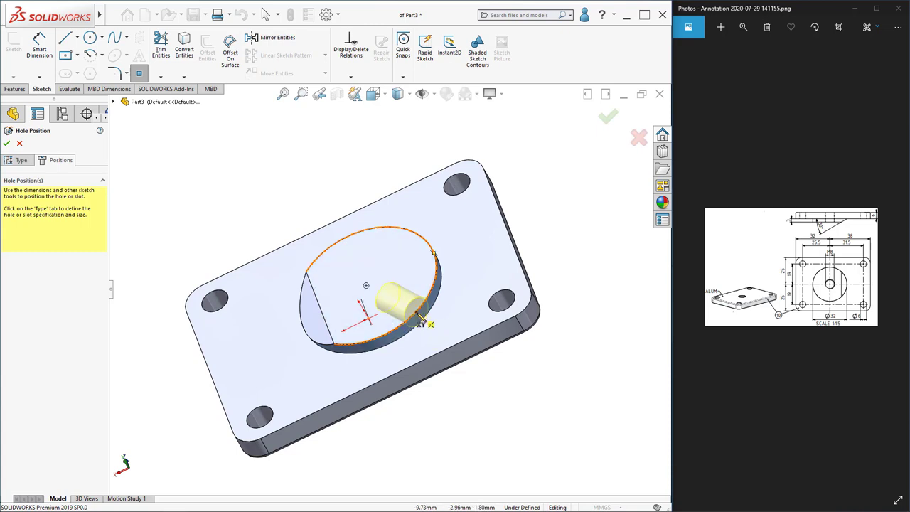
{"action": "left_click", "coordinate": [366, 286]}
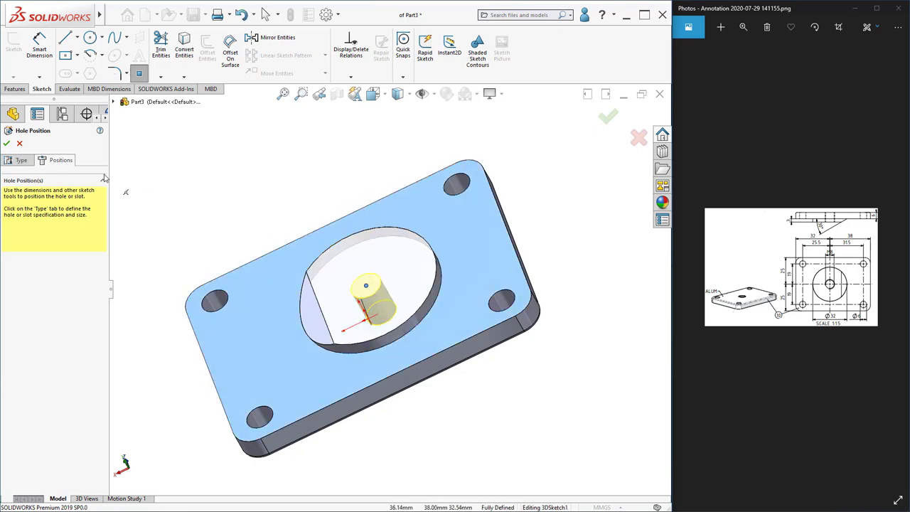
{"action": "left_click", "coordinate": [6, 145]}
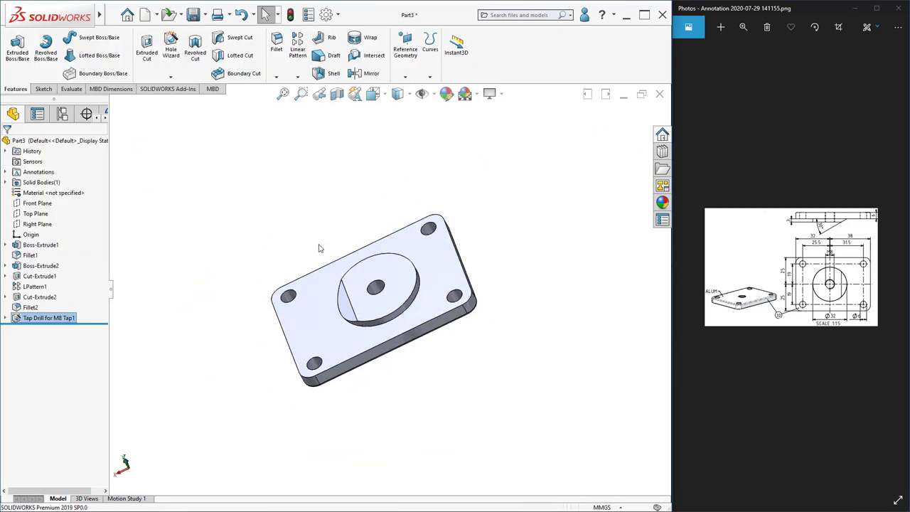
{"action": "middle_click_drag", "start_coordinate": [388, 306], "coordinate": [382, 258]}
{"action": "scroll", "coordinate": [392, 267], "scroll_direction": "down", "scroll_amount": 3}
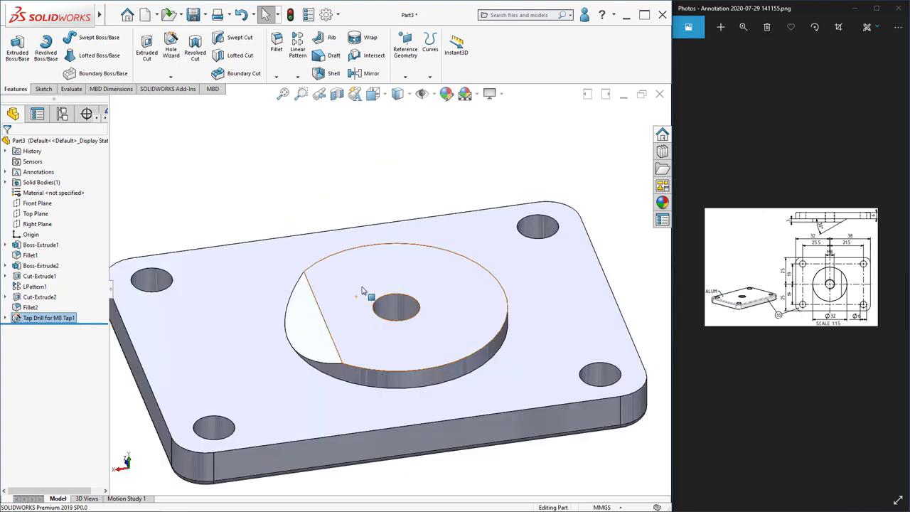
{"action": "middle_click_drag", "start_coordinate": [370, 305], "coordinate": [359, 307]}
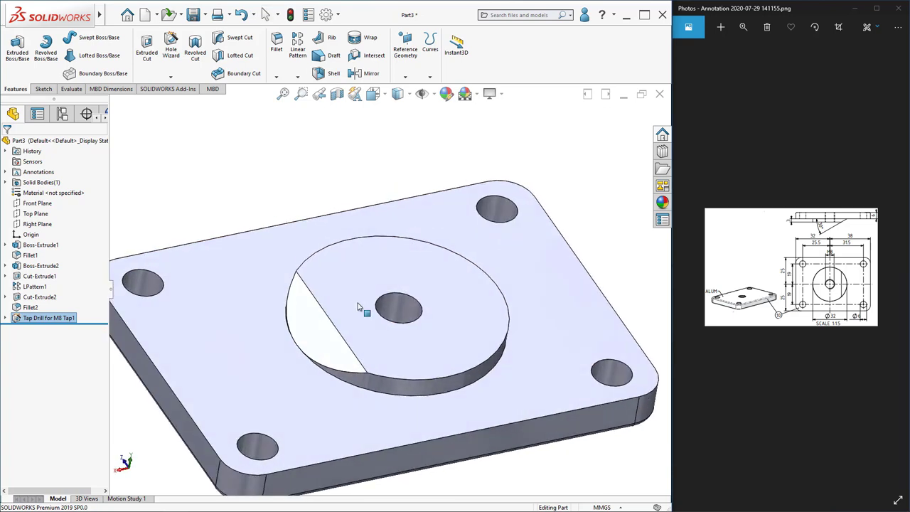
Via Insert > Annotations > Cosmetic Thread, apply an M8 thread to the centre hole's edge
{"action": "mouse_move", "coordinate": [75, 16]}
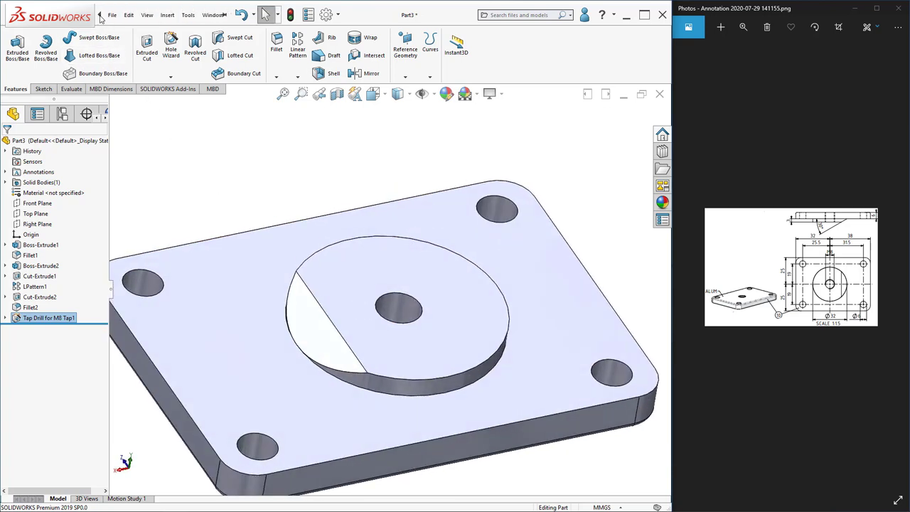
{"action": "left_click", "coordinate": [111, 15]}
{"action": "left_click", "coordinate": [110, 17]}
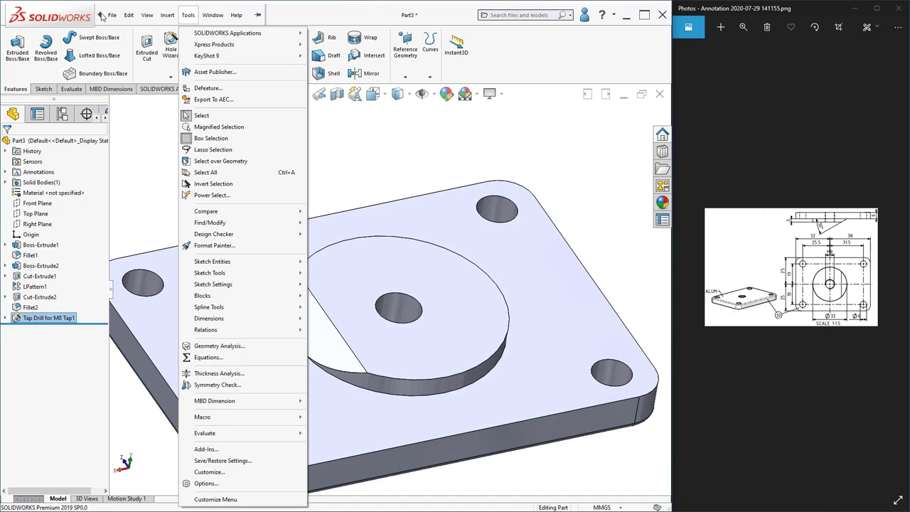
{"action": "left_click", "coordinate": [147, 15]}
{"action": "mouse_move", "coordinate": [167, 15]}
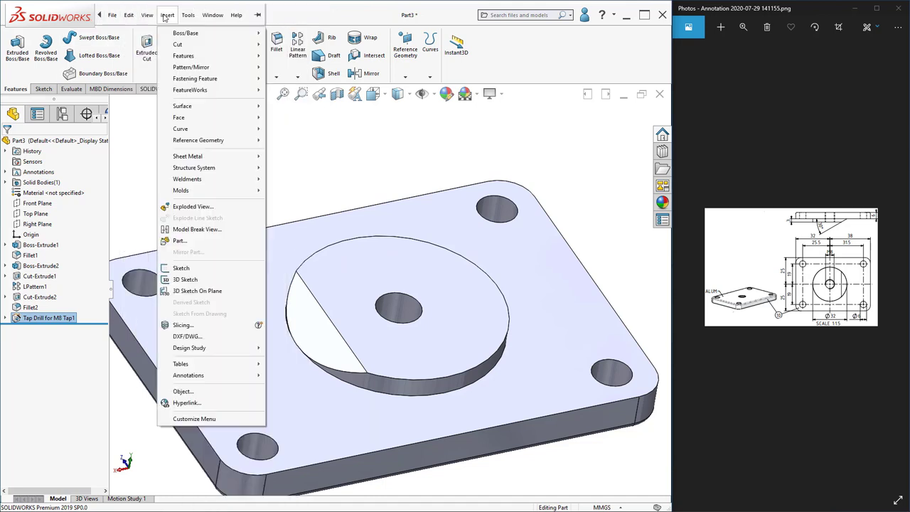
{"action": "mouse_move", "coordinate": [211, 378]}
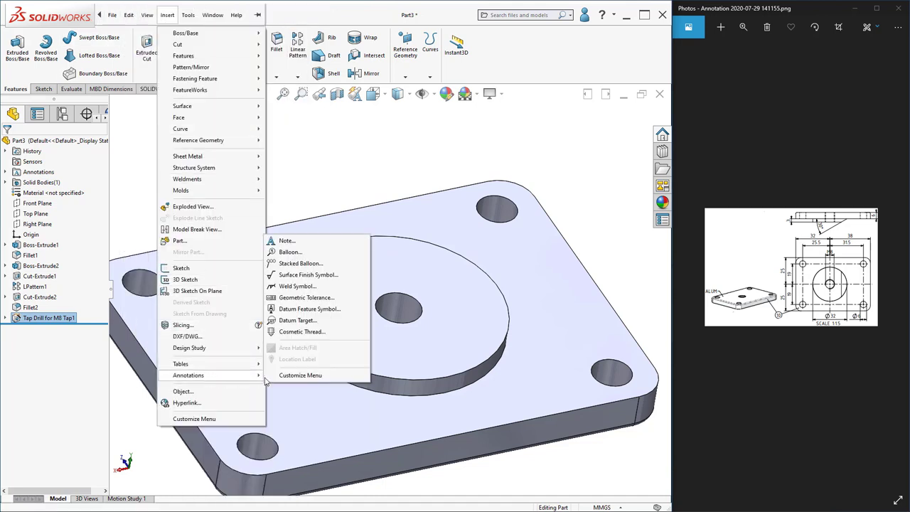
{"action": "left_click", "coordinate": [296, 333]}
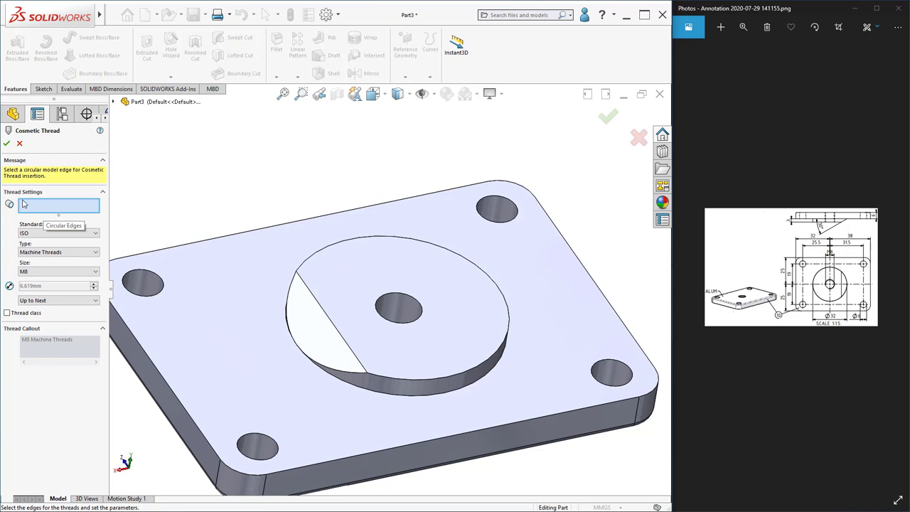
{"action": "left_click", "coordinate": [393, 298]}
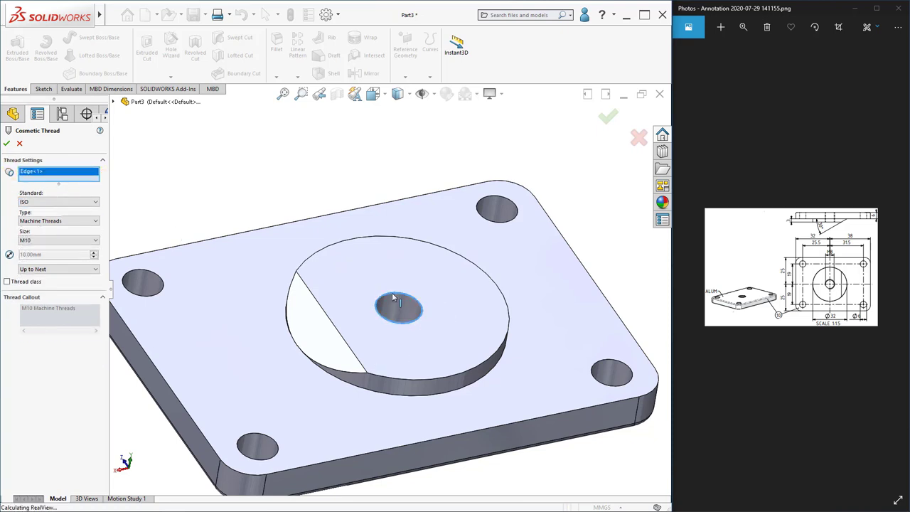
{"action": "left_click", "coordinate": [32, 240]}
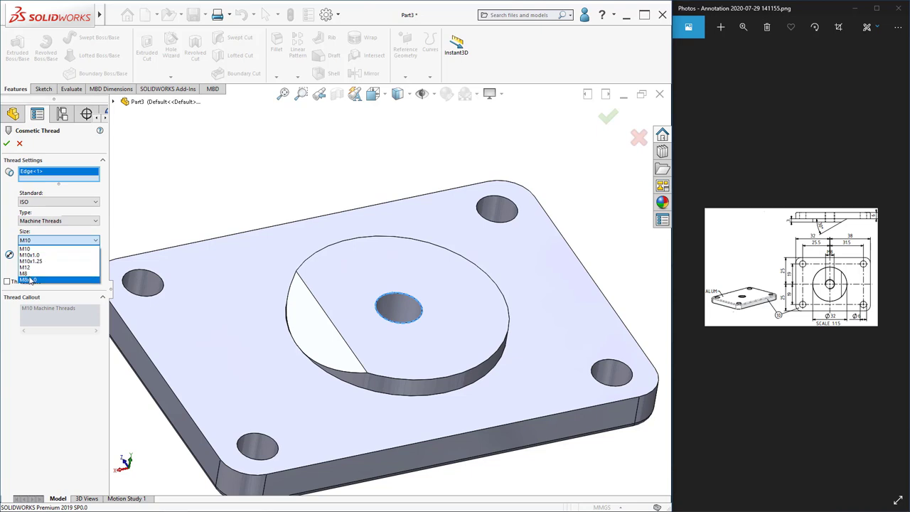
{"action": "left_click", "coordinate": [27, 273]}
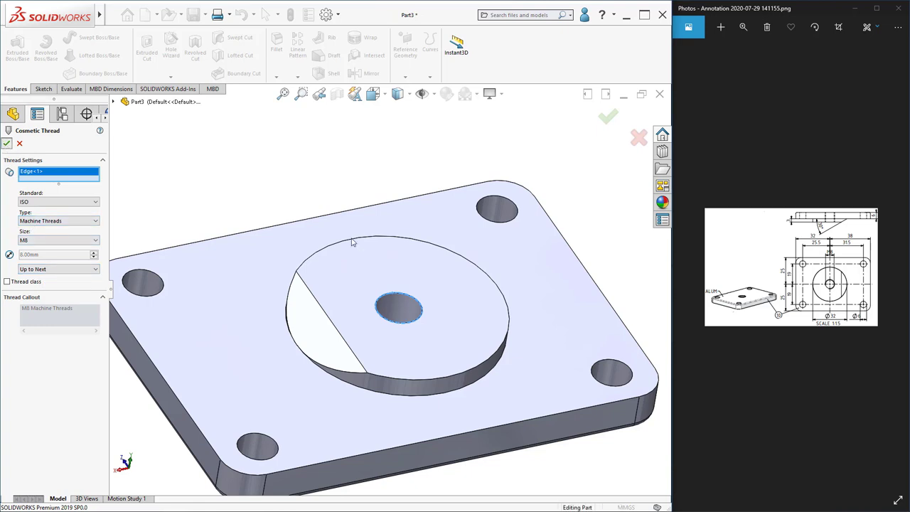
{"action": "key", "text": "Return"}
{"action": "middle_click_drag", "start_coordinate": [352, 242], "coordinate": [402, 325]}
{"action": "middle_click_drag", "start_coordinate": [356, 294], "coordinate": [306, 317]}
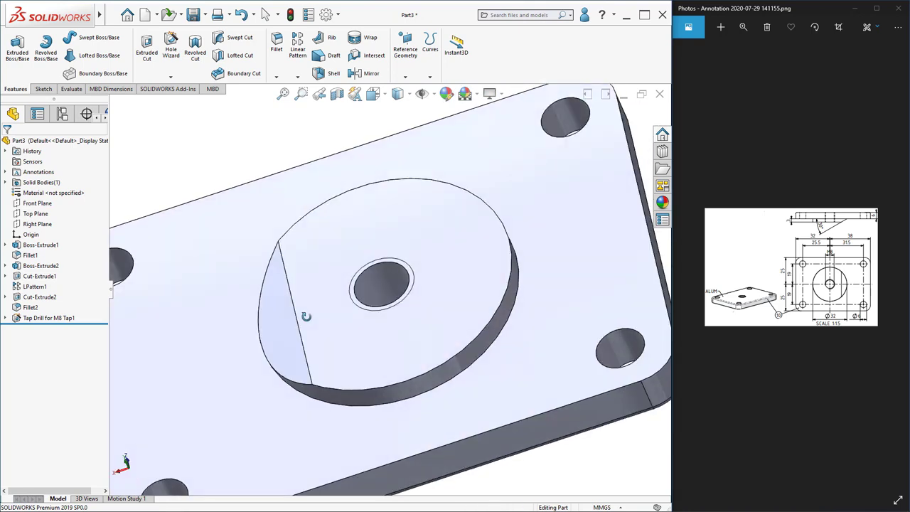
{"action": "key", "text": "Escape"}
{"action": "key", "text": "f"}
{"action": "scroll", "coordinate": [381, 286], "scroll_direction": "down", "scroll_amount": 4}
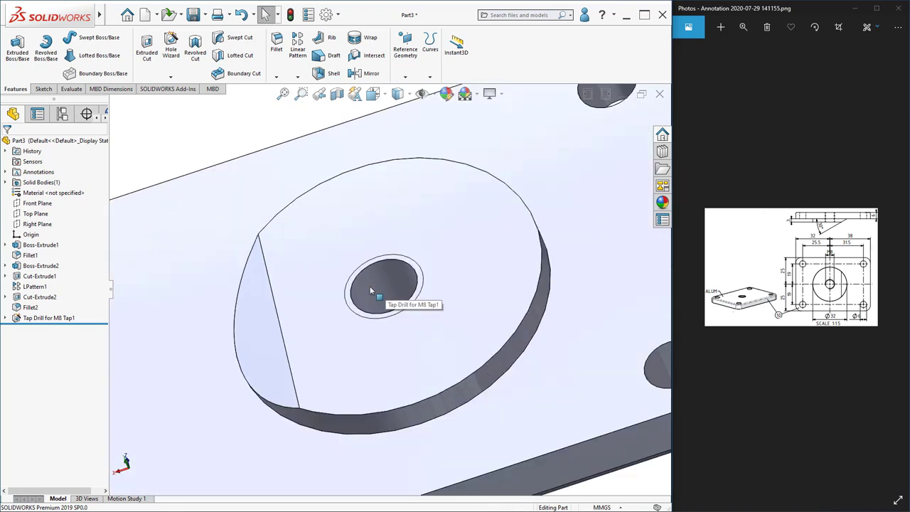
{"action": "scroll", "coordinate": [370, 290], "scroll_direction": "up", "scroll_amount": 3}
{"action": "scroll", "coordinate": [356, 299], "scroll_direction": "down", "scroll_amount": 2}
{"action": "key", "text": "f"}
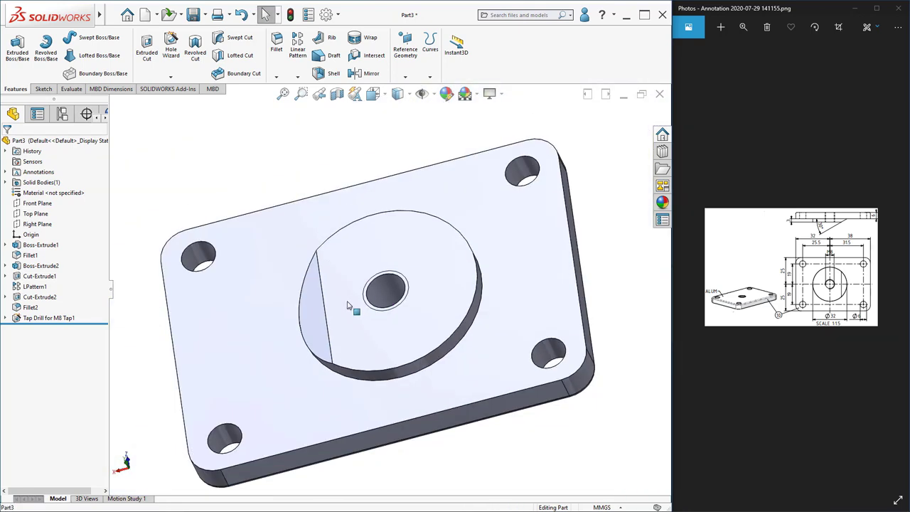
{"action": "scroll", "coordinate": [399, 292], "scroll_direction": "down", "scroll_amount": 4}
{"action": "scroll", "coordinate": [435, 278], "scroll_direction": "up", "scroll_amount": 2}
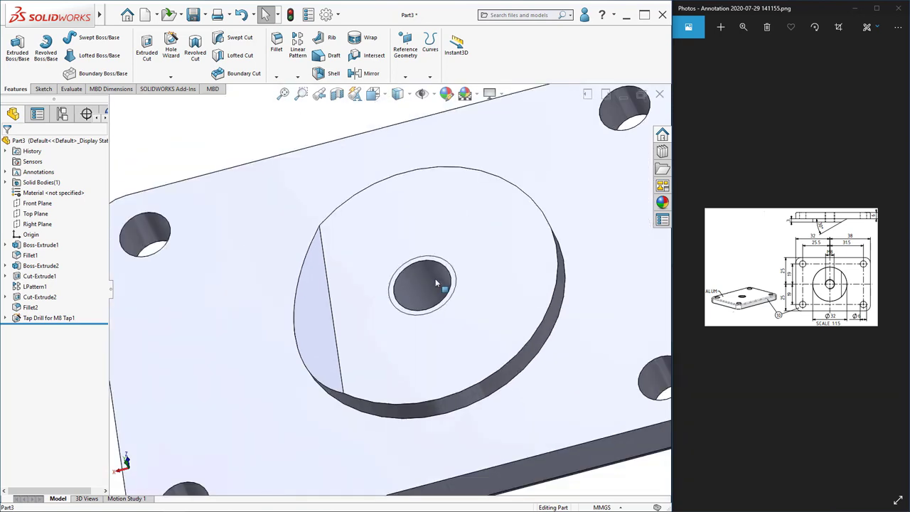
{"action": "scroll", "coordinate": [400, 286], "scroll_direction": "down", "scroll_amount": 2}
{"action": "scroll", "coordinate": [384, 290], "scroll_direction": "up", "scroll_amount": 4}
{"action": "scroll", "coordinate": [385, 289], "scroll_direction": "down", "scroll_amount": 4}
{"action": "scroll", "coordinate": [384, 290], "scroll_direction": "down", "scroll_amount": 2}
{"action": "scroll", "coordinate": [384, 290], "scroll_direction": "up", "scroll_amount": 3}
{"action": "scroll", "coordinate": [385, 290], "scroll_direction": "down", "scroll_amount": 4}
{"action": "scroll", "coordinate": [384, 292], "scroll_direction": "up", "scroll_amount": 5}
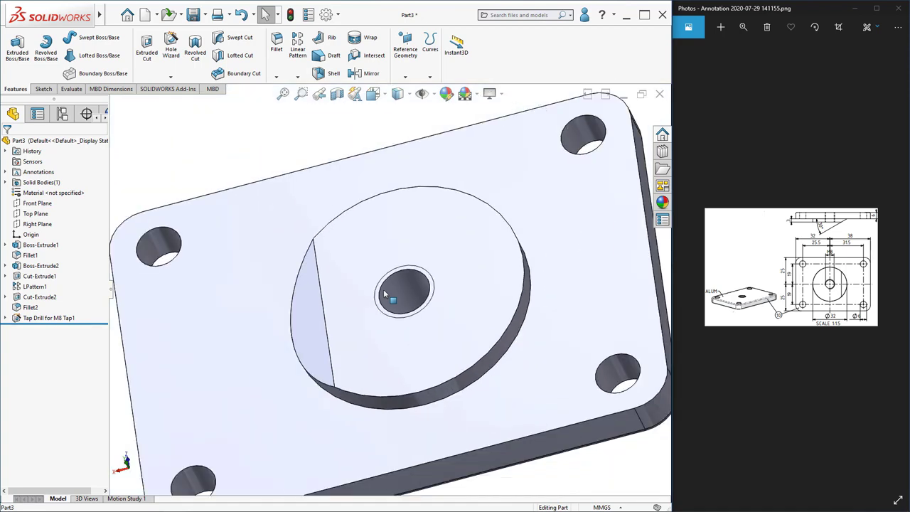
{"action": "middle_click_drag", "start_coordinate": [353, 256], "coordinate": [367, 231]}
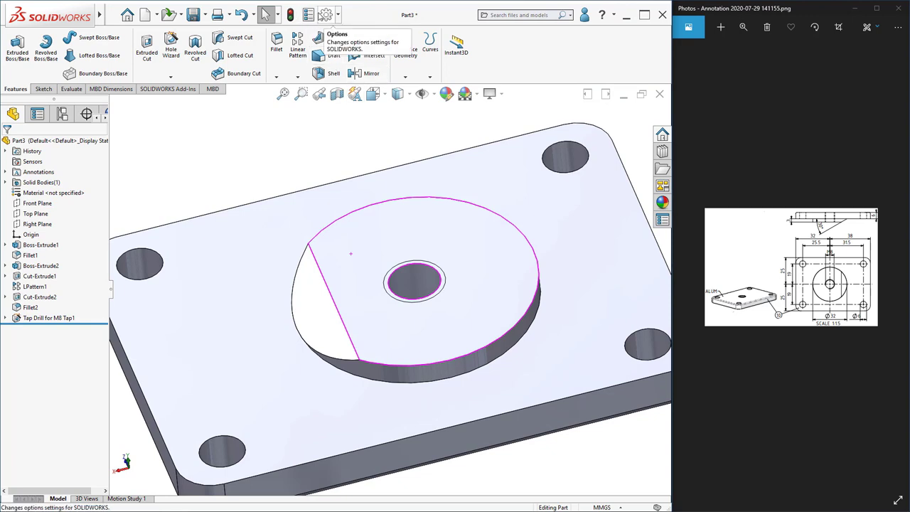
Enable shaded cosmetic threads in Document Properties > Detailing so the M8 thread shows shaded
{"action": "left_click", "coordinate": [326, 14]}
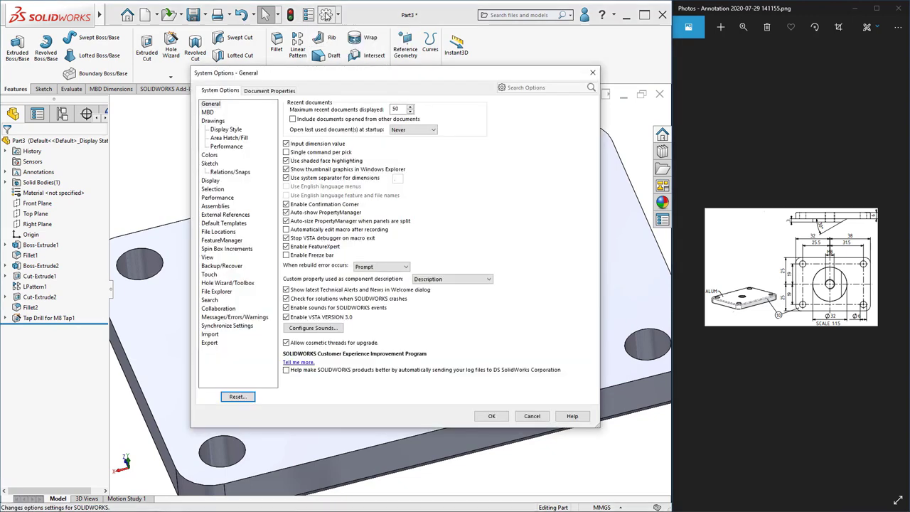
{"action": "left_click", "coordinate": [268, 91]}
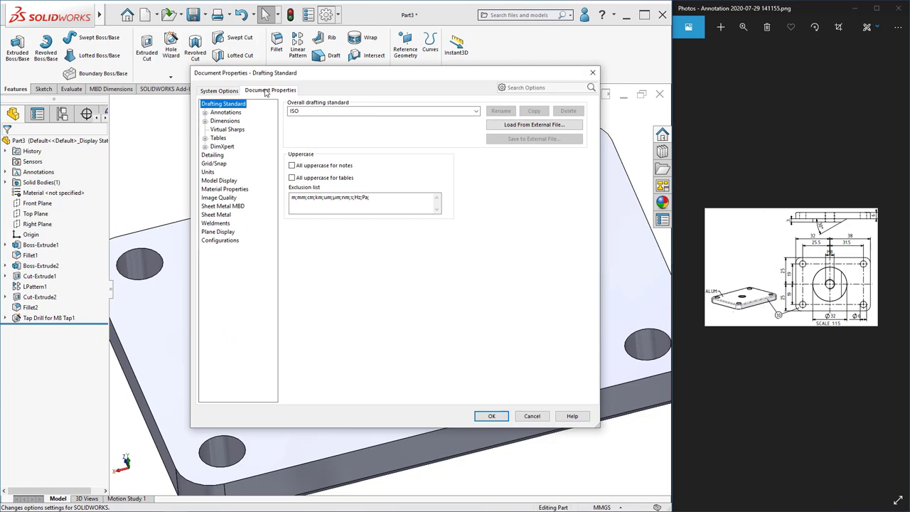
{"action": "left_click", "coordinate": [213, 155]}
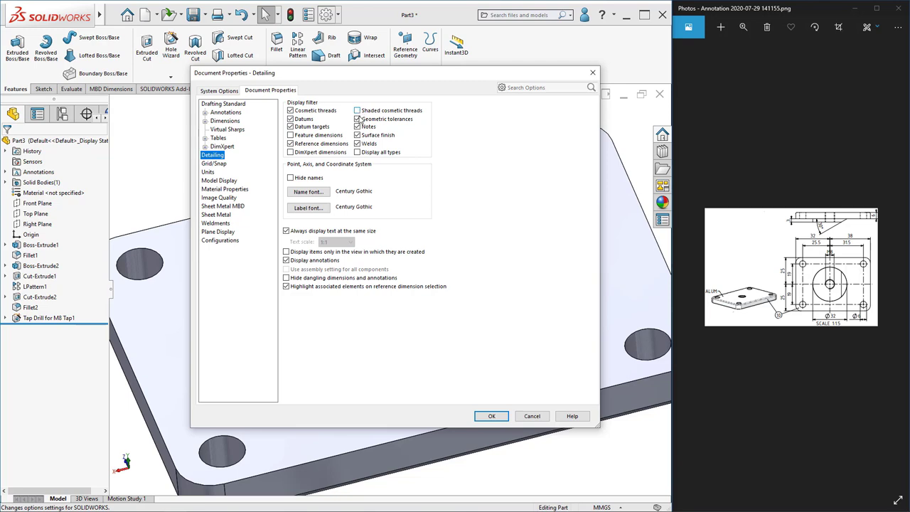
{"action": "left_click", "coordinate": [492, 416]}
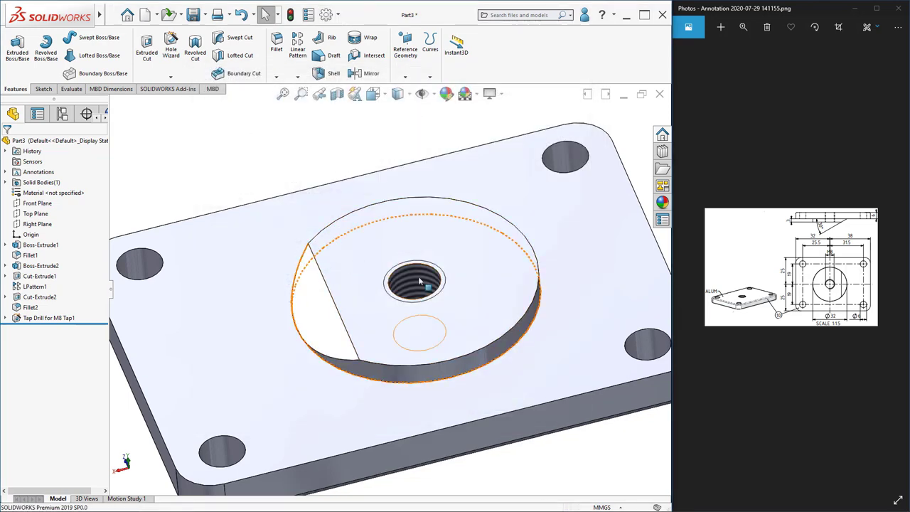
{"action": "scroll", "coordinate": [420, 283], "scroll_direction": "down", "scroll_amount": 3}
{"action": "mouse_move", "coordinate": [404, 279]}
{"action": "middle_mouse_down"}
{"action": "mouse_move", "coordinate": [427, 271]}
{"action": "mouse_move", "coordinate": [444, 246]}
{"action": "mouse_move", "coordinate": [431, 334]}
{"action": "mouse_move", "coordinate": [459, 218]}
{"action": "mouse_move", "coordinate": [457, 264]}
{"action": "mouse_move", "coordinate": [402, 287]}
{"action": "middle_mouse_up"}
{"action": "scroll", "coordinate": [431, 340], "scroll_direction": "up", "scroll_amount": 4}
{"action": "scroll", "coordinate": [373, 299], "scroll_direction": "up", "scroll_amount": 2}
Assign 1060 Alloy from Aluminium Alloys as the part's material
{"action": "right_click", "coordinate": [59, 198]}
{"action": "left_click", "coordinate": [102, 188]}
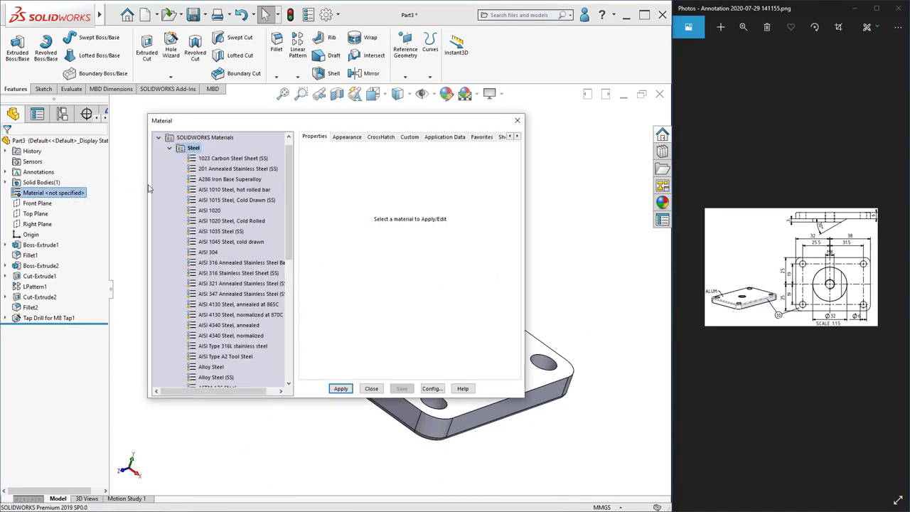
{"action": "scroll", "coordinate": [213, 220], "scroll_direction": "down", "scroll_amount": 7}
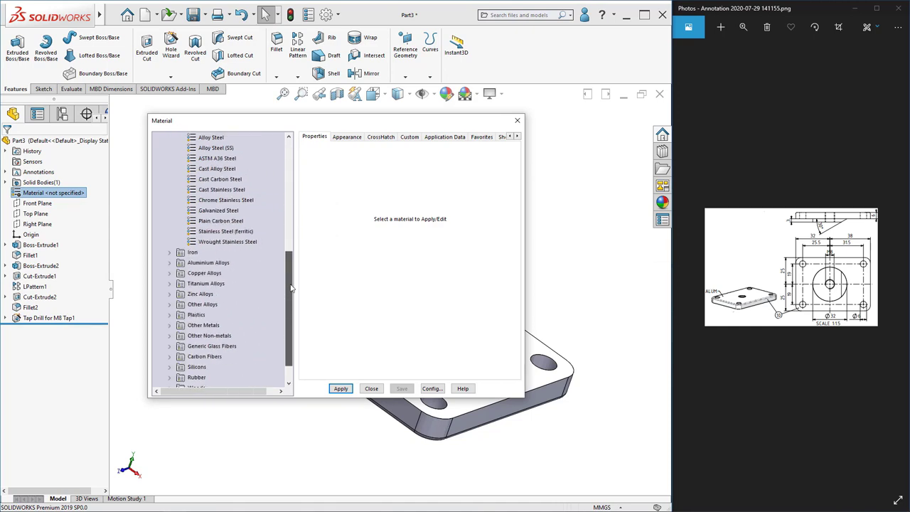
{"action": "left_click", "coordinate": [170, 262]}
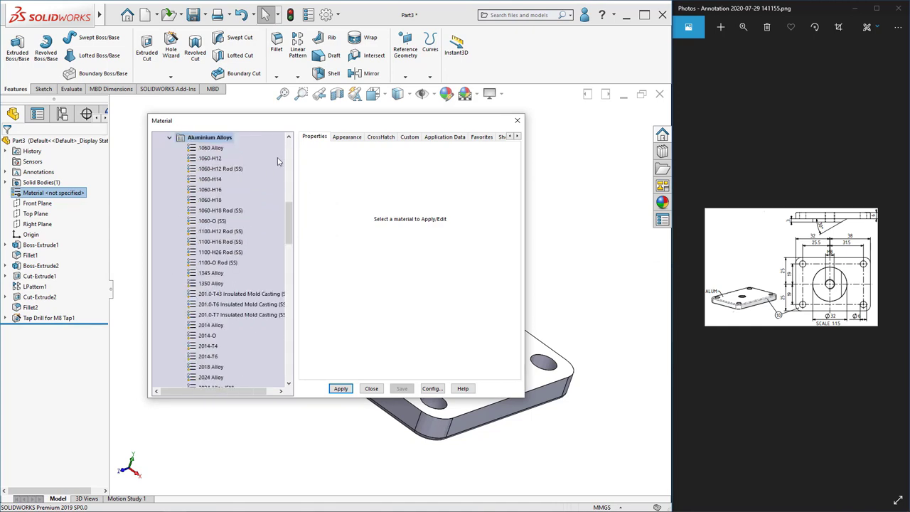
{"action": "left_click", "coordinate": [203, 149]}
{"action": "left_click", "coordinate": [345, 391]}
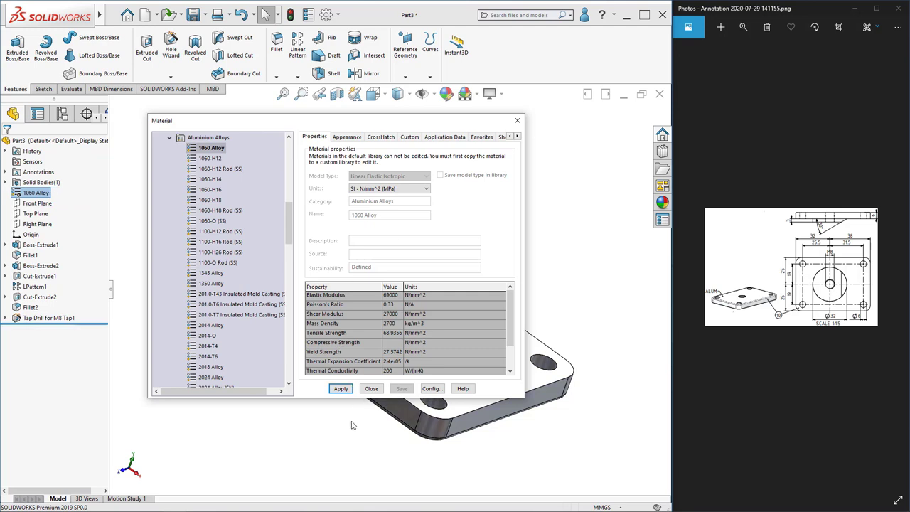
{"action": "left_click", "coordinate": [371, 389]}
Check Mass Properties: 59.74 grams and 22125.80 cubic millimetres
{"action": "middle_click_drag", "start_coordinate": [320, 320], "coordinate": [242, 268]}
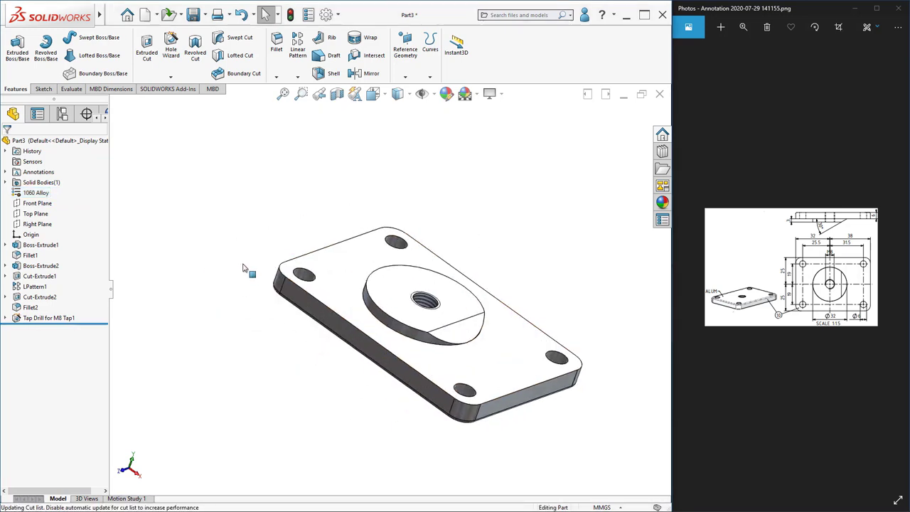
{"action": "left_click", "coordinate": [72, 89]}
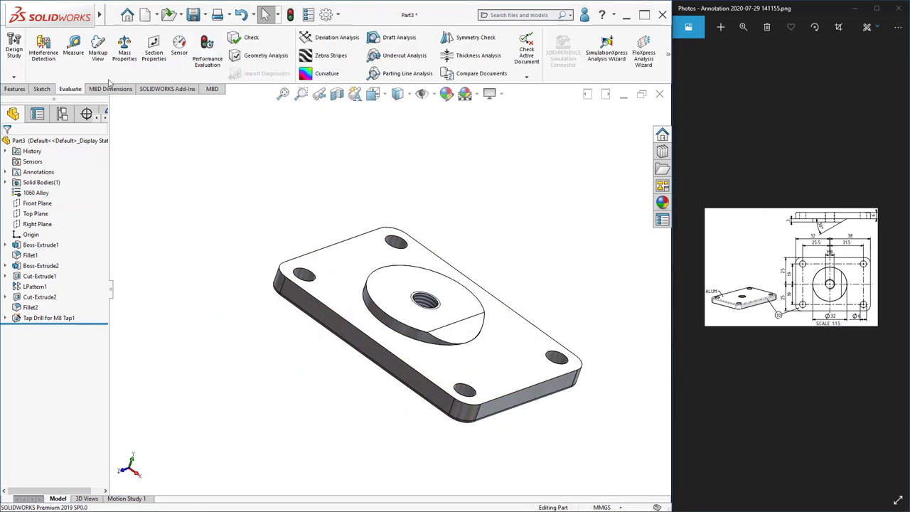
{"action": "left_click", "coordinate": [125, 51]}
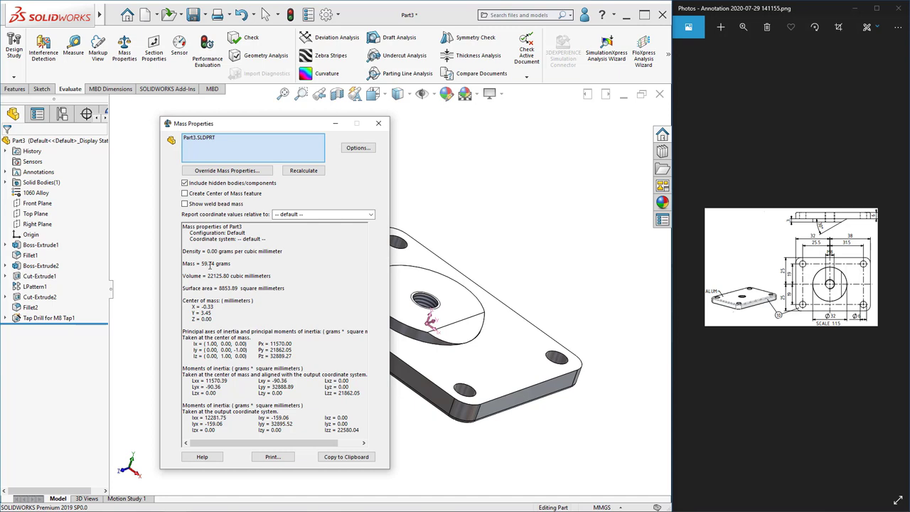
{"action": "left_click", "coordinate": [381, 125]}
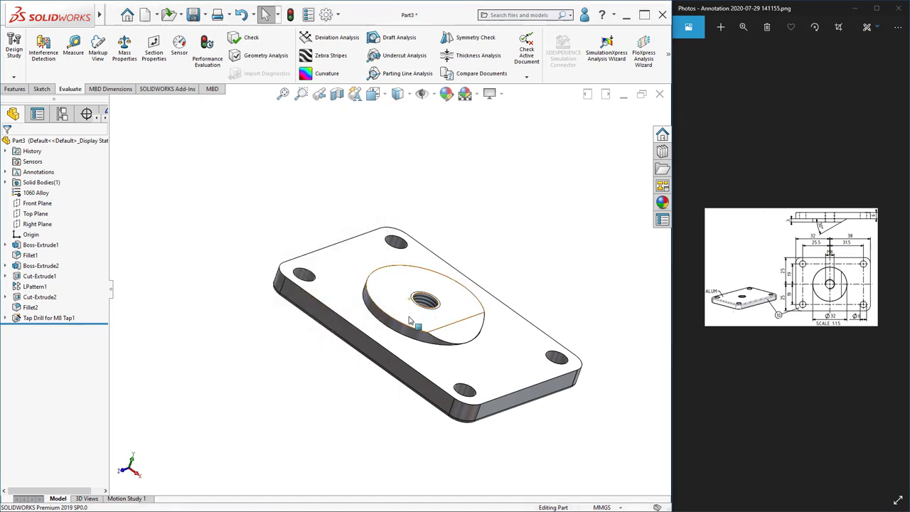
{"action": "scroll", "coordinate": [410, 321], "scroll_direction": "down", "scroll_amount": 2}
{"action": "middle_click_drag", "start_coordinate": [402, 323], "coordinate": [419, 270]}
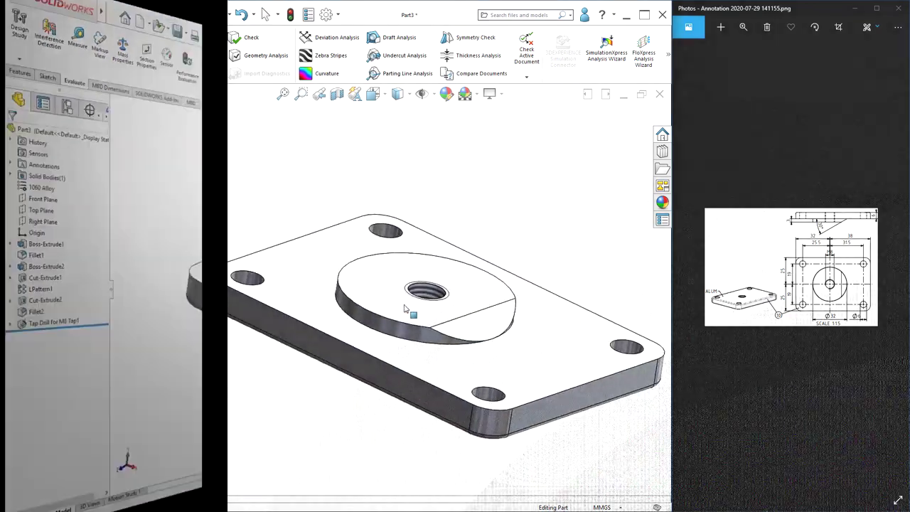
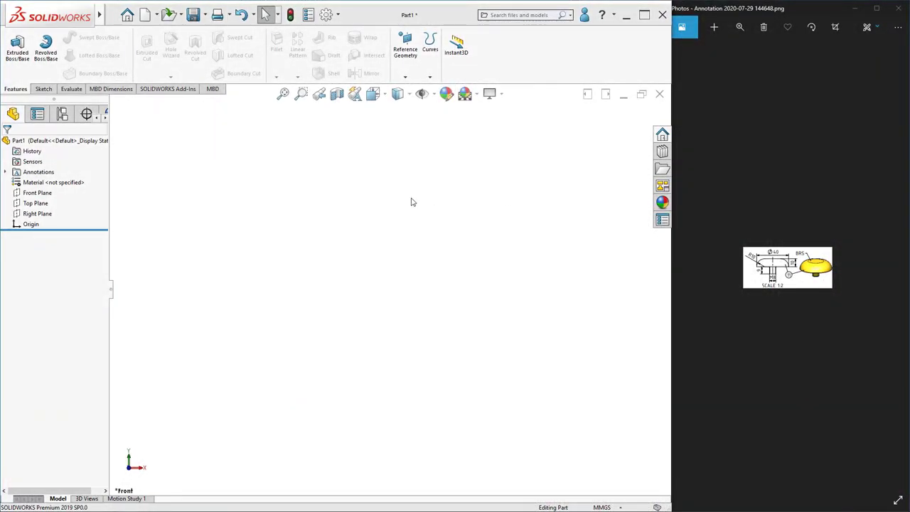
Start a sketch on the Front plane and draw a vertical centerline up from the origin
{"action": "right_click", "coordinate": [35, 196]}
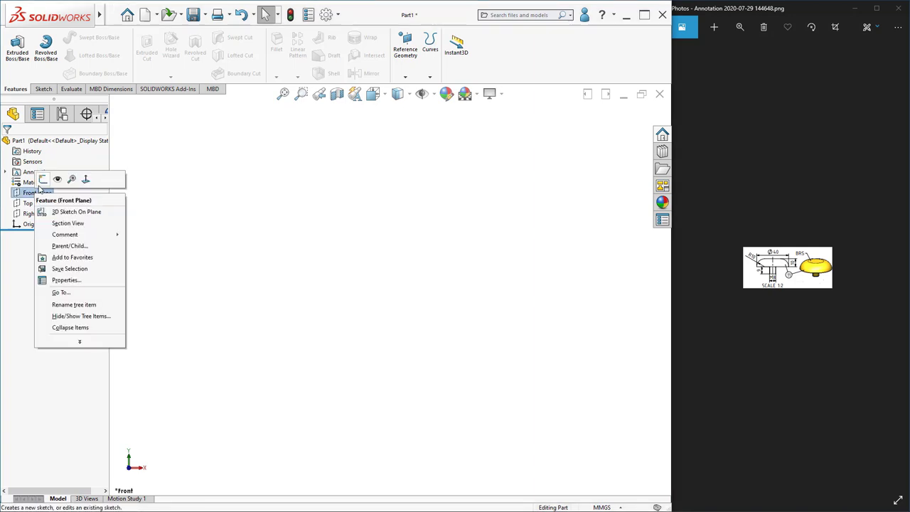
{"action": "left_click", "coordinate": [43, 178]}
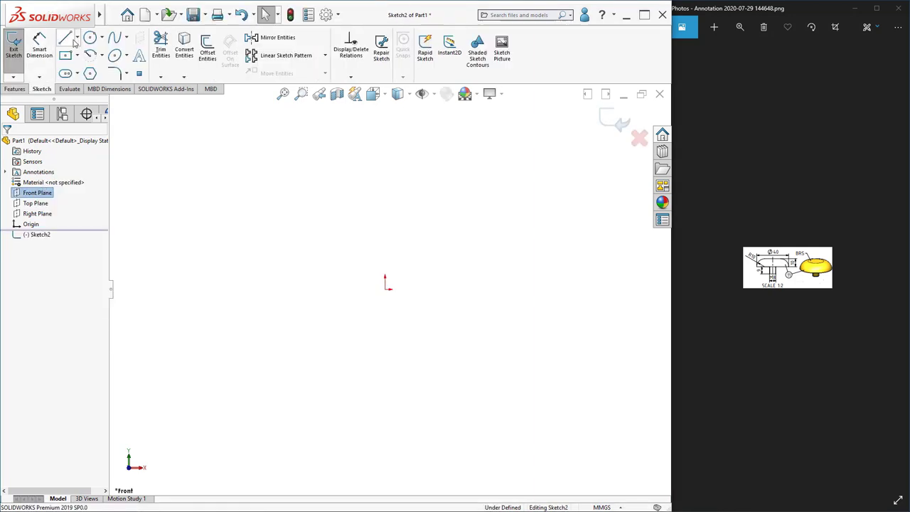
{"action": "left_click", "coordinate": [77, 38]}
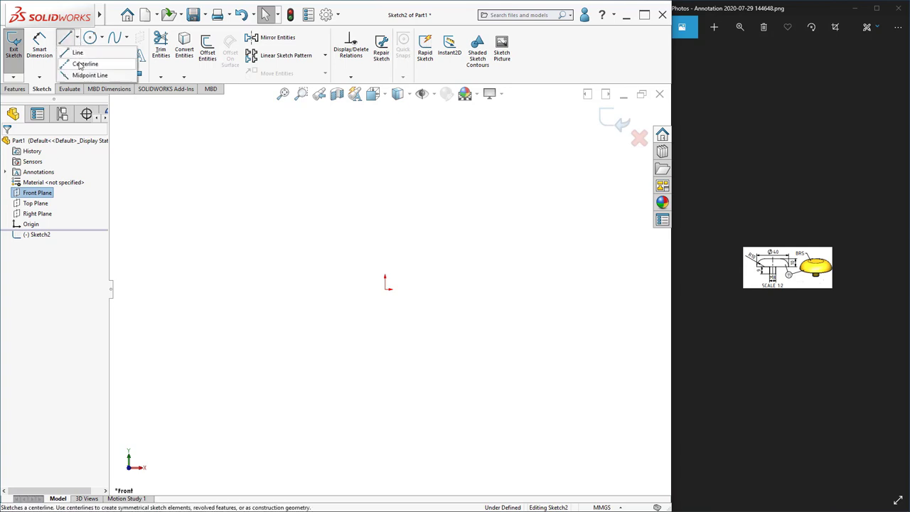
{"action": "left_click", "coordinate": [80, 65]}
{"action": "left_click", "coordinate": [385, 285]}
{"action": "left_click", "coordinate": [385, 204]}
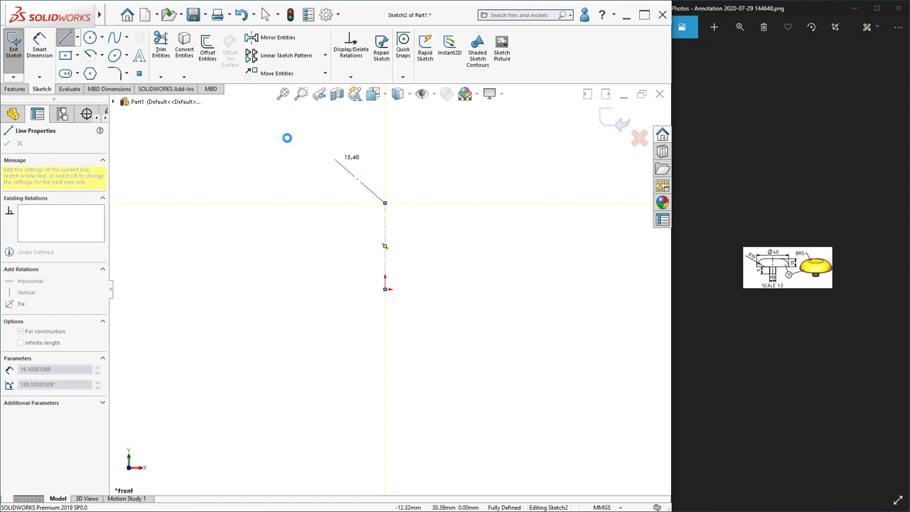
{"action": "key", "text": "Escape"}
Draw a horizontal top line from the centerline's end and a tangent arc curving downward
{"action": "left_click", "coordinate": [65, 37]}
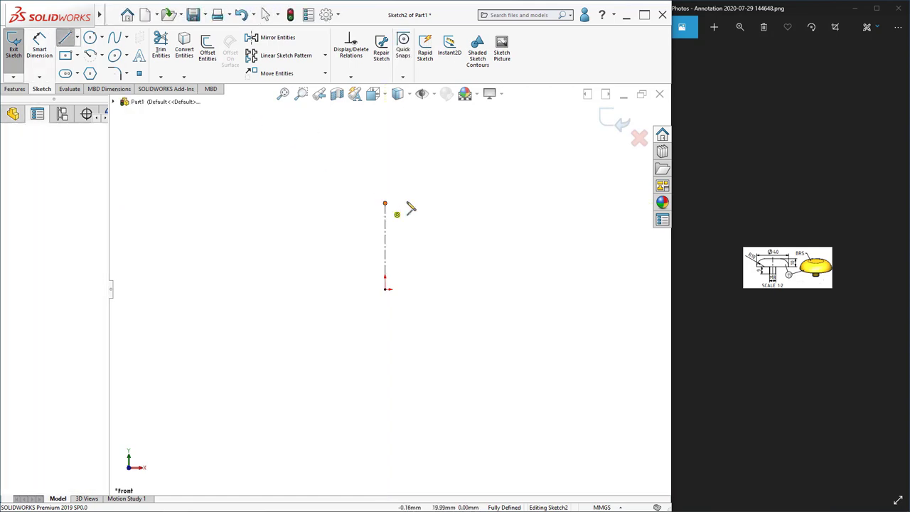
{"action": "left_click", "coordinate": [386, 204]}
{"action": "left_click", "coordinate": [439, 204]}
{"action": "key", "text": "Escape"}
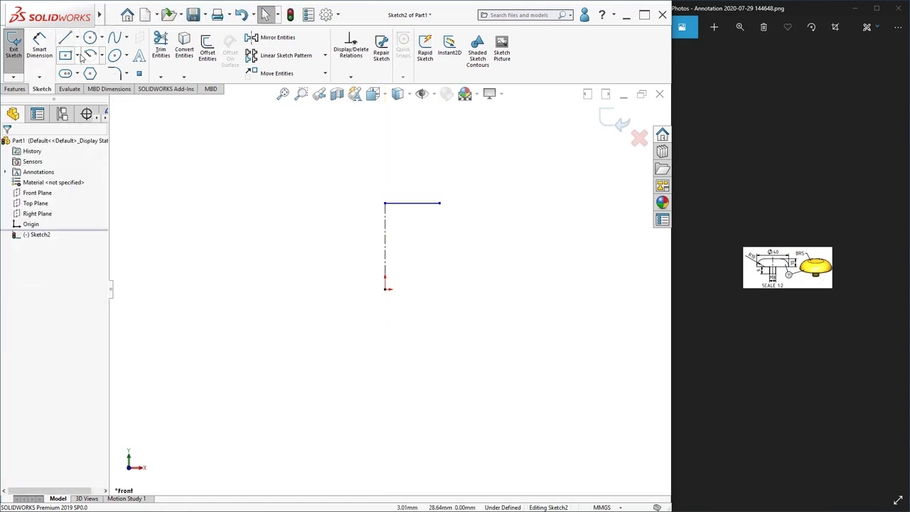
{"action": "left_click", "coordinate": [90, 57]}
{"action": "left_click", "coordinate": [440, 203]}
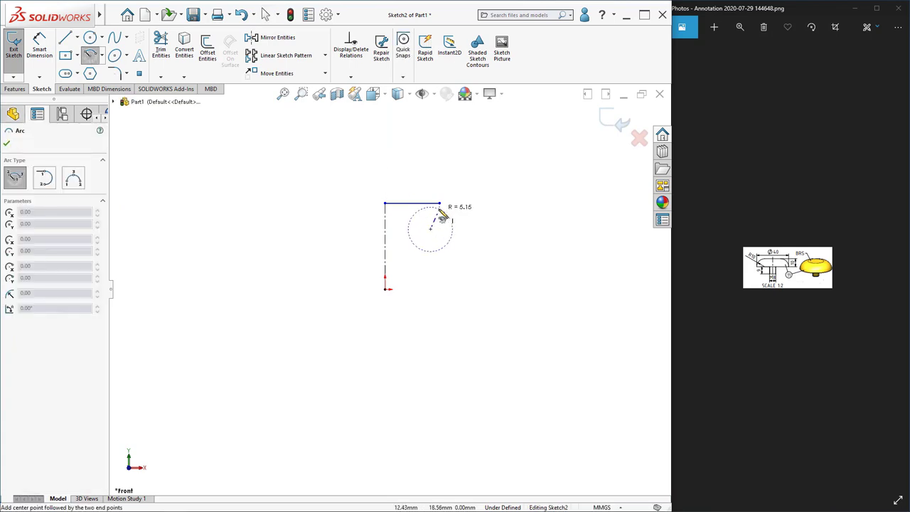
{"action": "left_click", "coordinate": [458, 228]}
{"action": "key", "text": "Escape"}
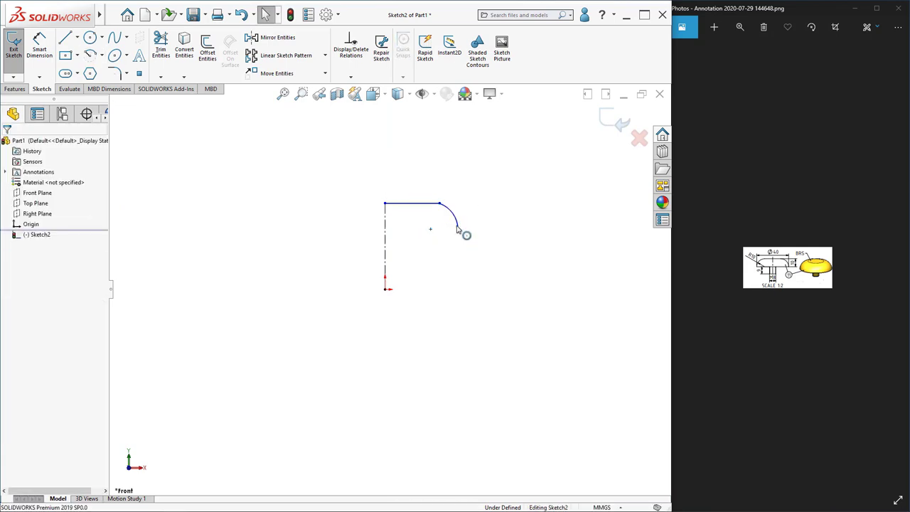
Add a tangent relation between the arc and the top line
{"action": "left_click", "coordinate": [449, 213]}
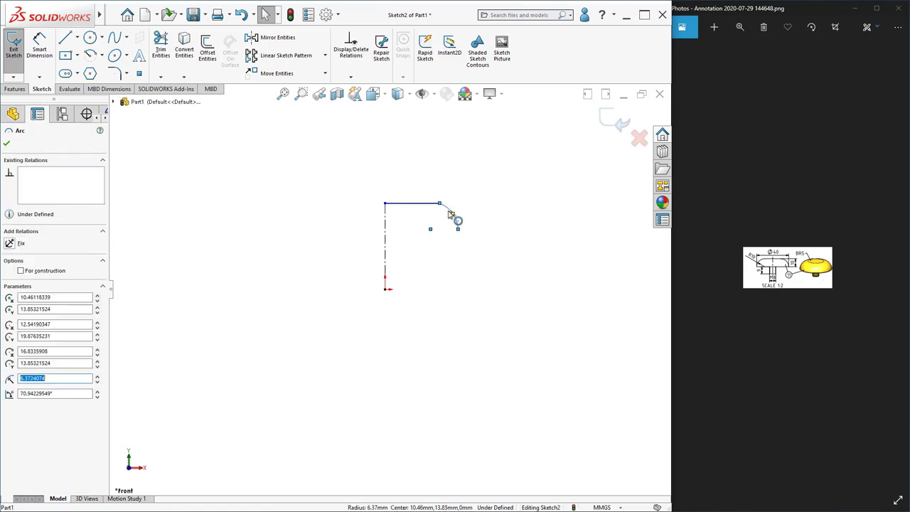
{"action": "left_click", "coordinate": [423, 211]}
{"action": "left_click", "coordinate": [448, 213], "text": "ctrl"}
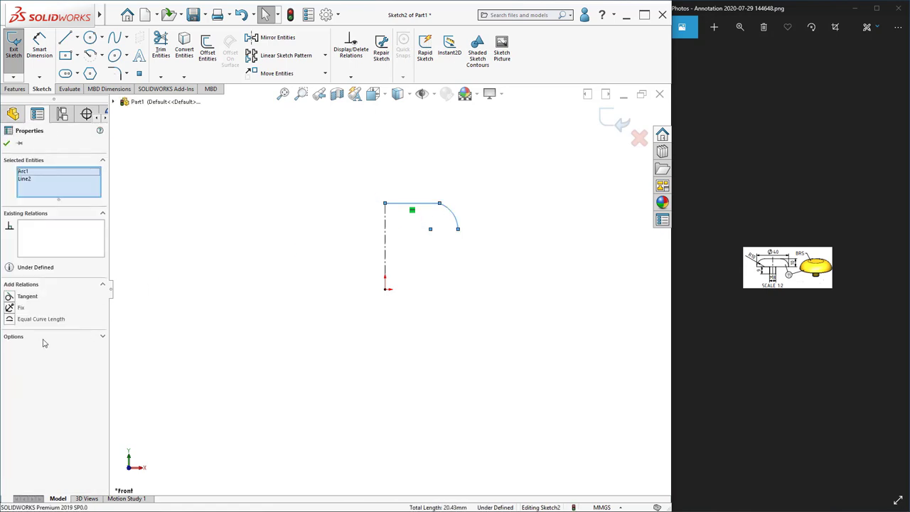
{"action": "left_click", "coordinate": [9, 297]}
{"action": "left_click", "coordinate": [331, 142]}
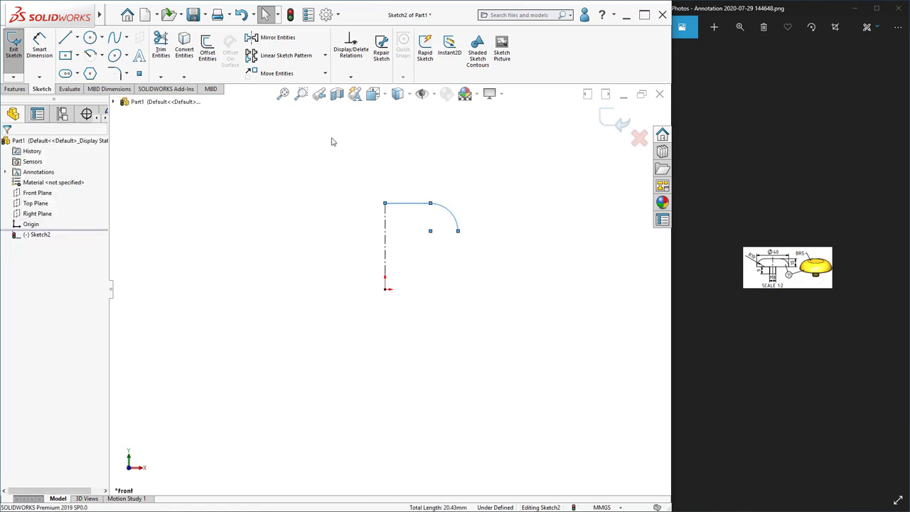
Draw the inner horizontal and vertical lines closing the profile back at the origin
{"action": "left_click", "coordinate": [65, 38]}
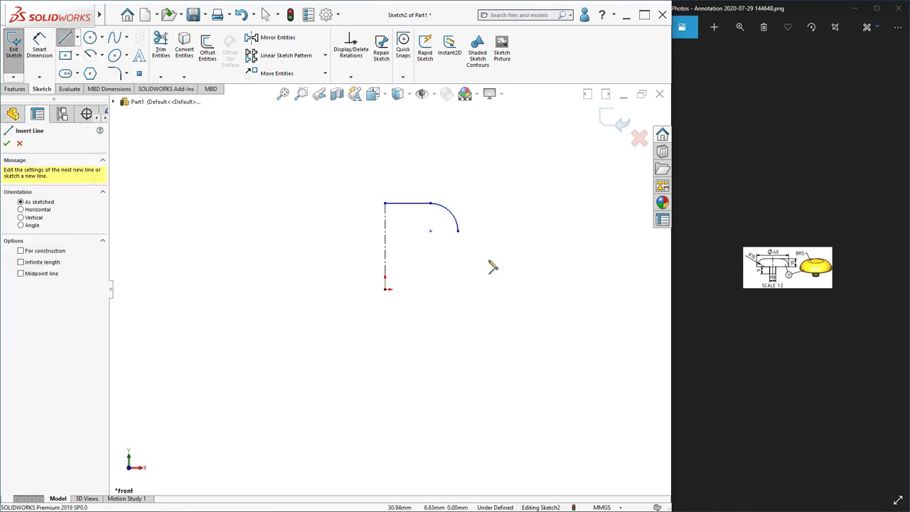
{"action": "left_click", "coordinate": [458, 231]}
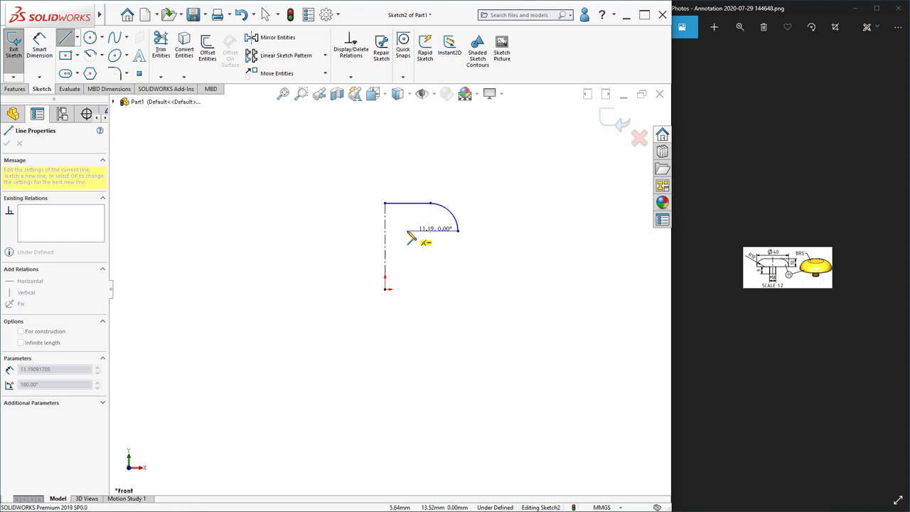
{"action": "left_click", "coordinate": [402, 231]}
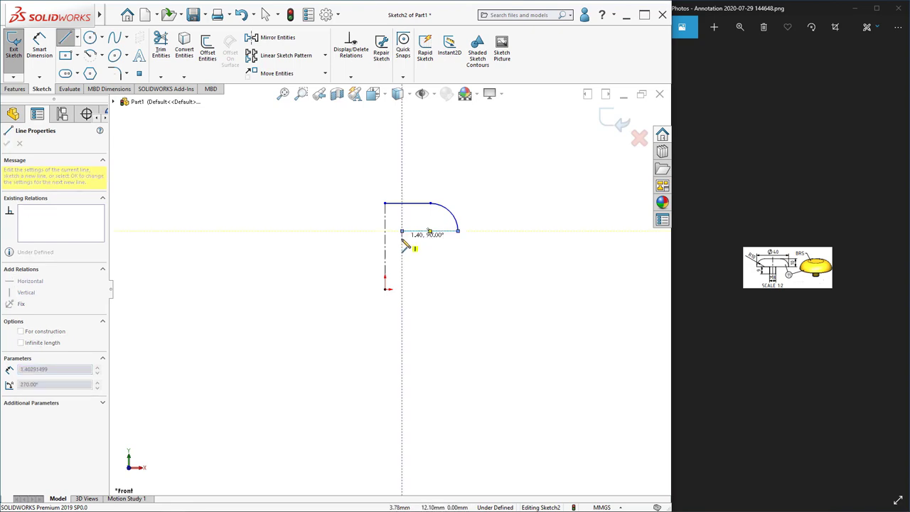
{"action": "left_click", "coordinate": [402, 290]}
{"action": "left_click", "coordinate": [385, 289]}
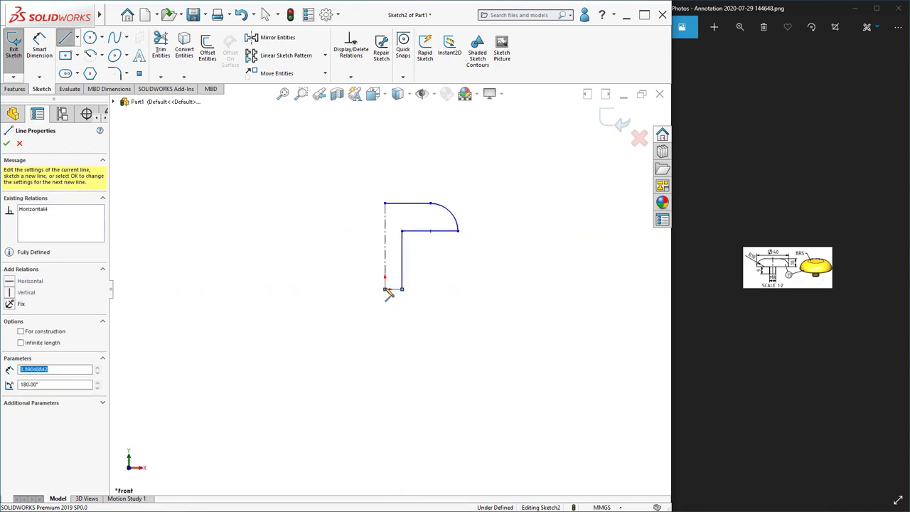
{"action": "key", "text": "Escape"}
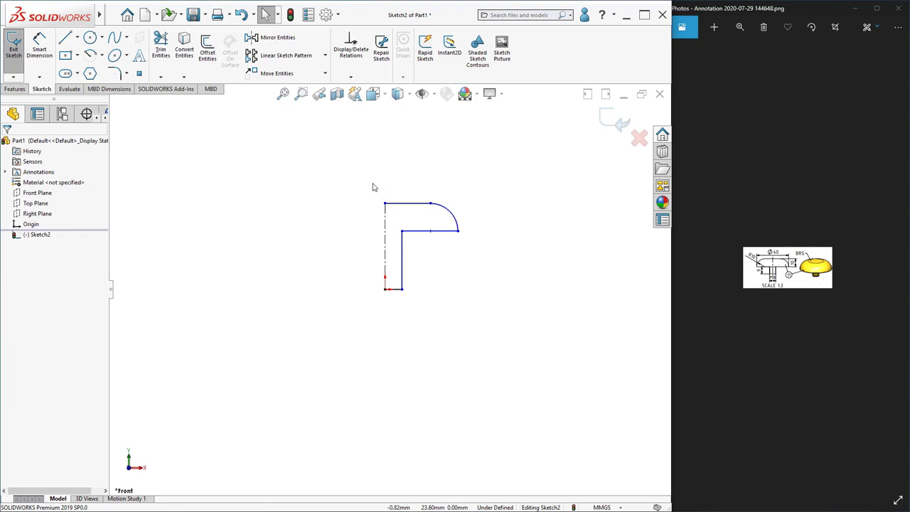
Dimension the boss diameter to 8 mm and the arc radius to R10
{"action": "left_click", "coordinate": [39, 49]}
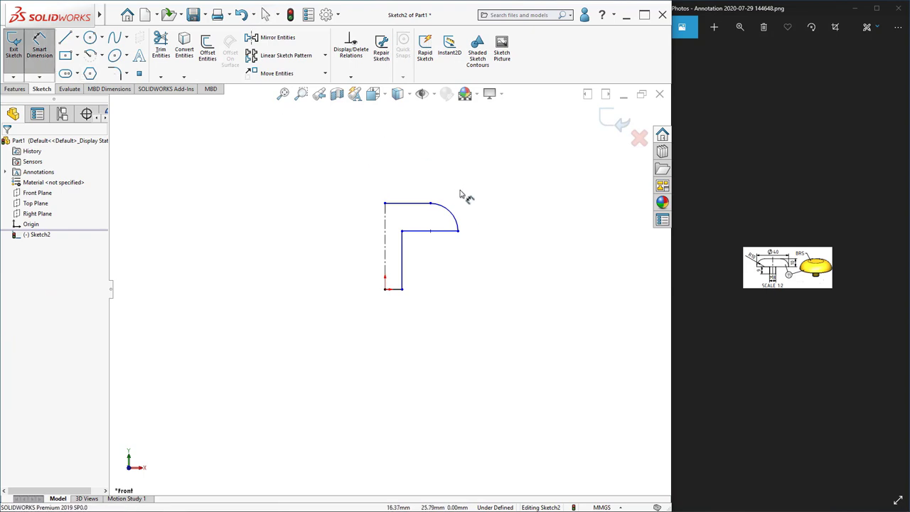
{"action": "left_click", "coordinate": [401, 262]}
{"action": "left_click", "coordinate": [385, 274]}
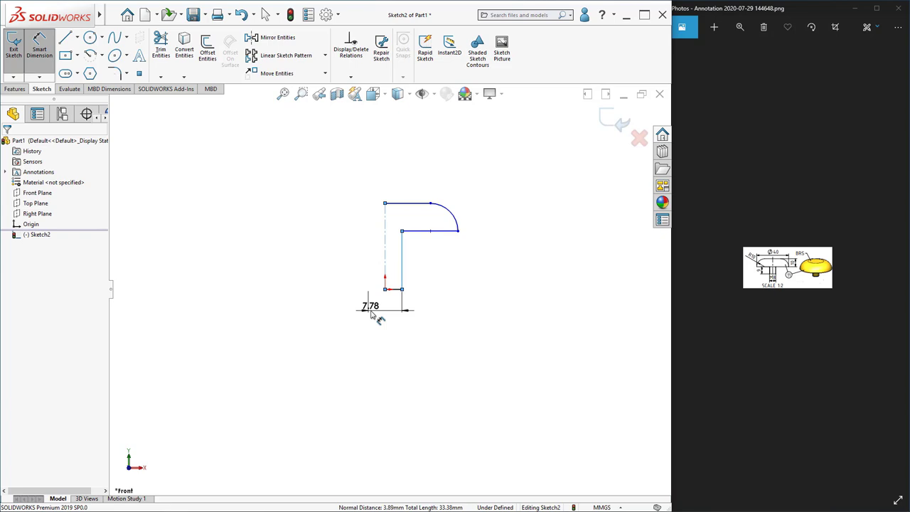
{"action": "left_click", "coordinate": [370, 315]}
{"action": "type", "text": "8"}
{"action": "key", "text": "Return"}
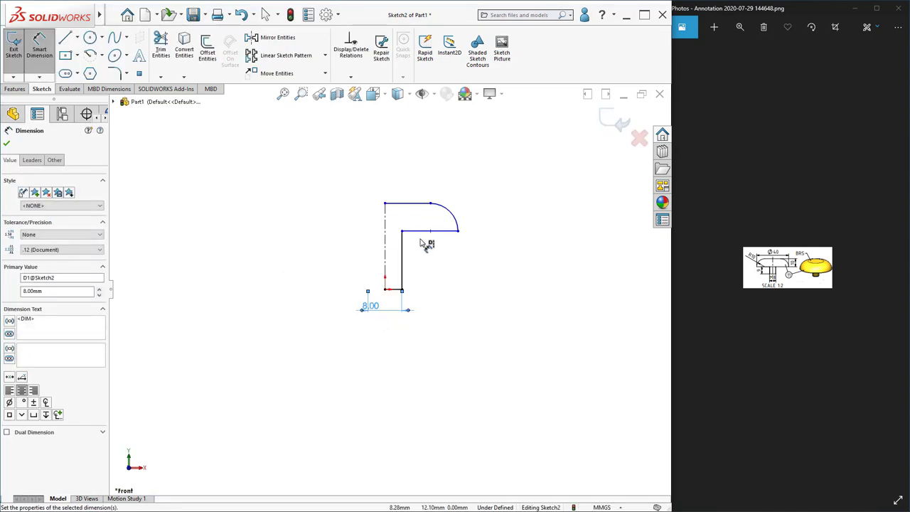
{"action": "left_click", "coordinate": [455, 221]}
{"action": "left_click", "coordinate": [478, 183]}
{"action": "type", "text": "10"}
{"action": "key", "text": "Return"}
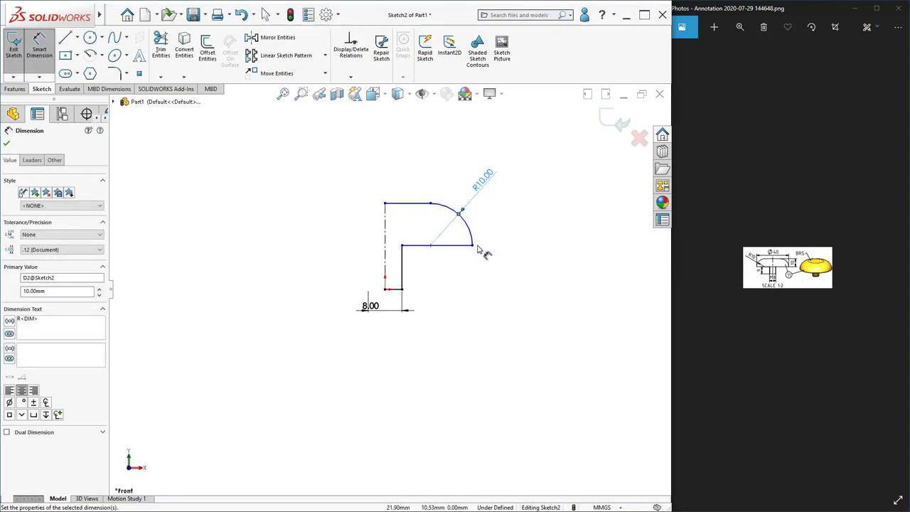
Dimension the overall diameter to 40 mm and the boss height to 6 mm
{"action": "left_click", "coordinate": [472, 246]}
{"action": "left_click", "coordinate": [385, 240]}
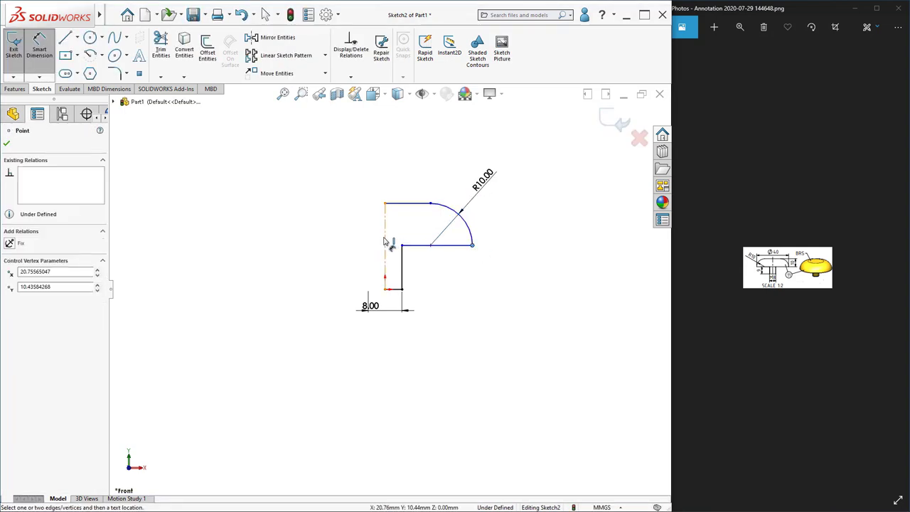
{"action": "left_click", "coordinate": [390, 163]}
{"action": "type", "text": "40"}
{"action": "key", "text": "Return"}
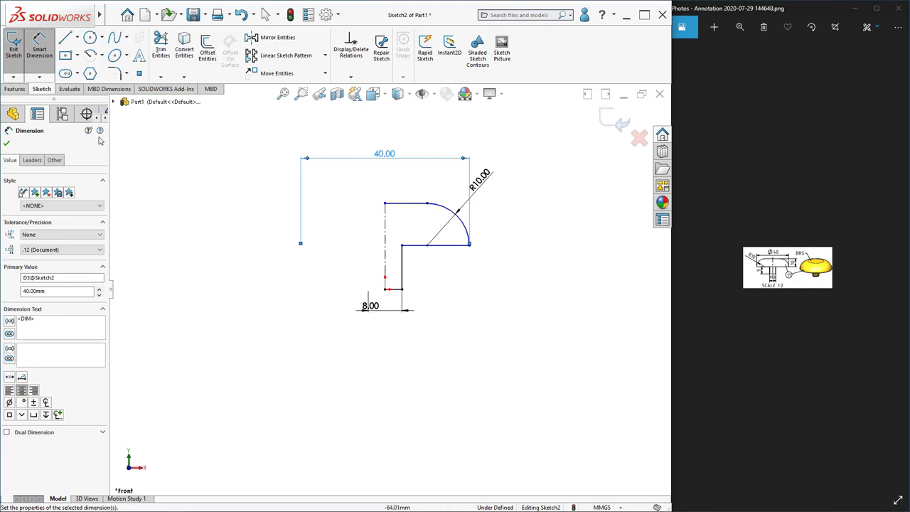
{"action": "left_click", "coordinate": [401, 273]}
{"action": "left_click", "coordinate": [463, 274]}
{"action": "type", "text": "6"}
{"action": "key", "text": "Return"}
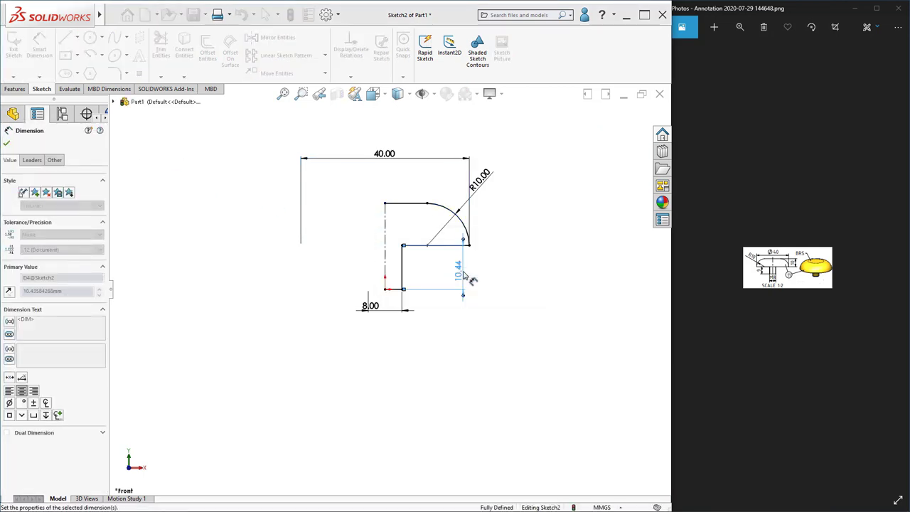
{"action": "key", "text": "Escape"}
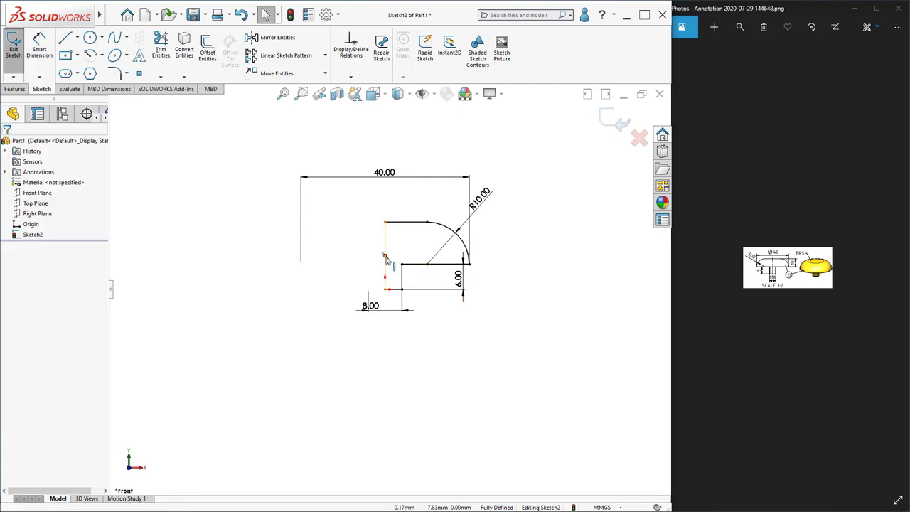
Delete the centerline's Midpoint relation and convert the centerline to a regular line
{"action": "left_click", "coordinate": [385, 258]}
{"action": "left_click", "coordinate": [391, 255]}
{"action": "key", "text": "Delete"}
{"action": "left_click", "coordinate": [385, 270]}
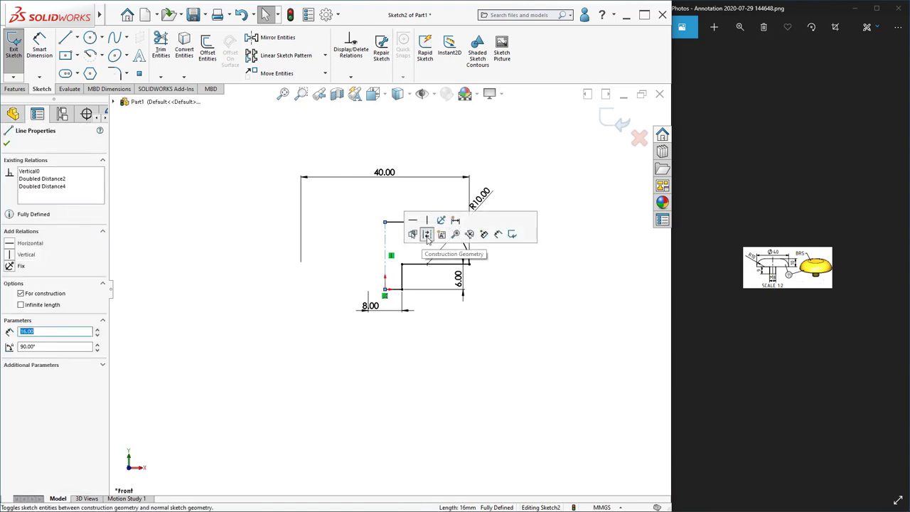
{"action": "left_click", "coordinate": [427, 235]}
{"action": "left_click", "coordinate": [428, 241]}
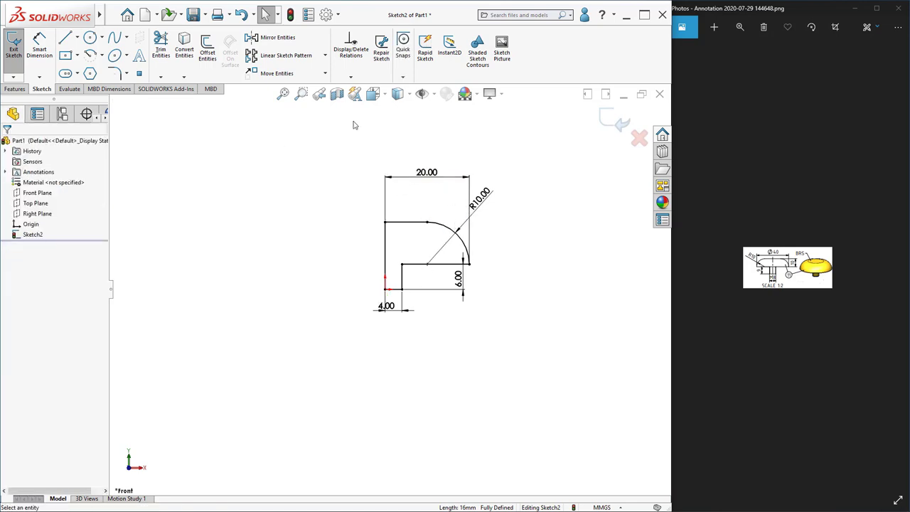
Revolve the profile 360° about the vertical line, then orbit to inspect the boss underneath
{"action": "left_click", "coordinate": [14, 89]}
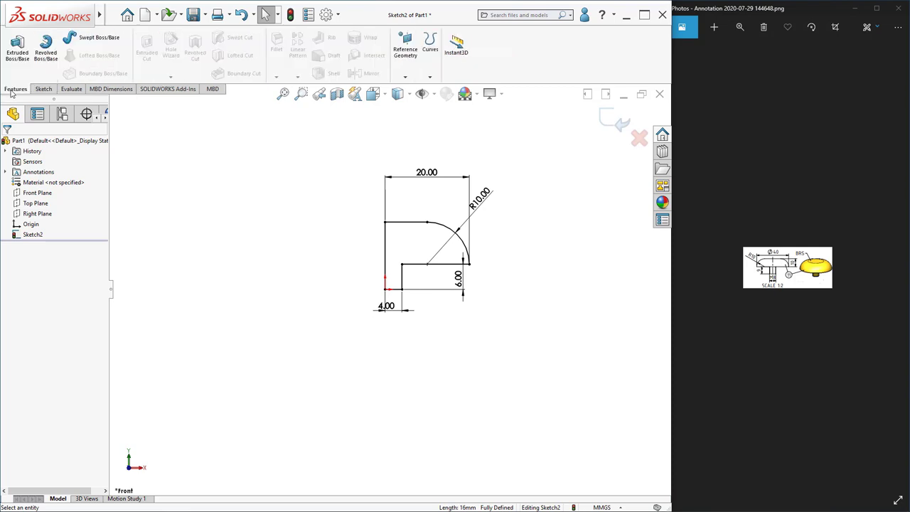
{"action": "left_click", "coordinate": [46, 48]}
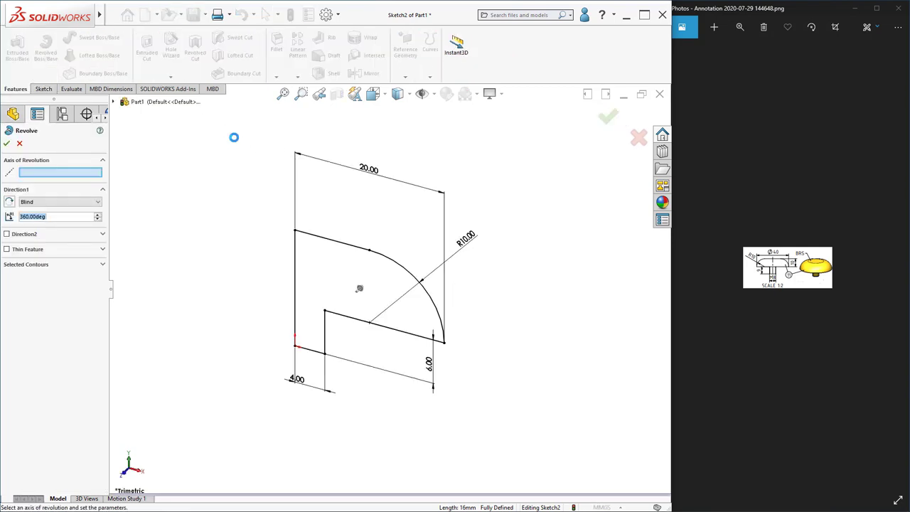
{"action": "left_click", "coordinate": [296, 279]}
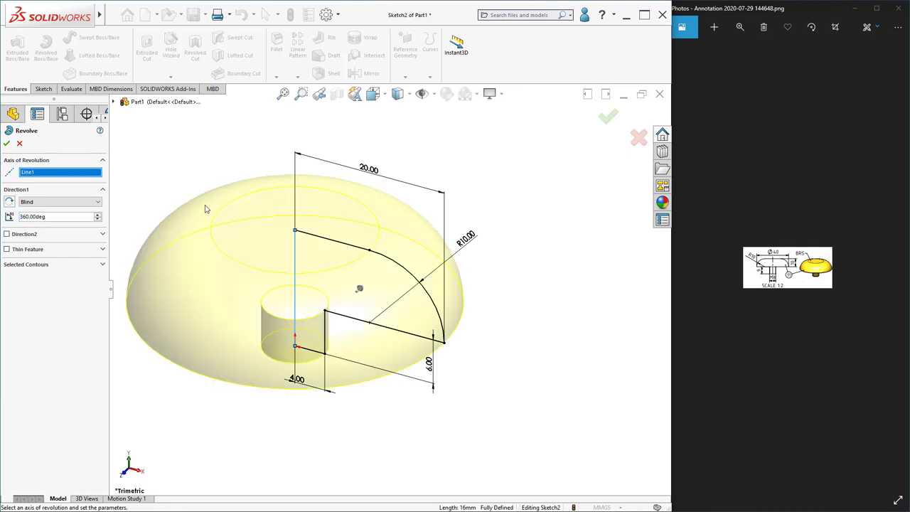
{"action": "left_click", "coordinate": [6, 144]}
{"action": "middle_click_drag", "start_coordinate": [203, 264], "coordinate": [510, 242]}
{"action": "key", "text": "ctrl+6"}
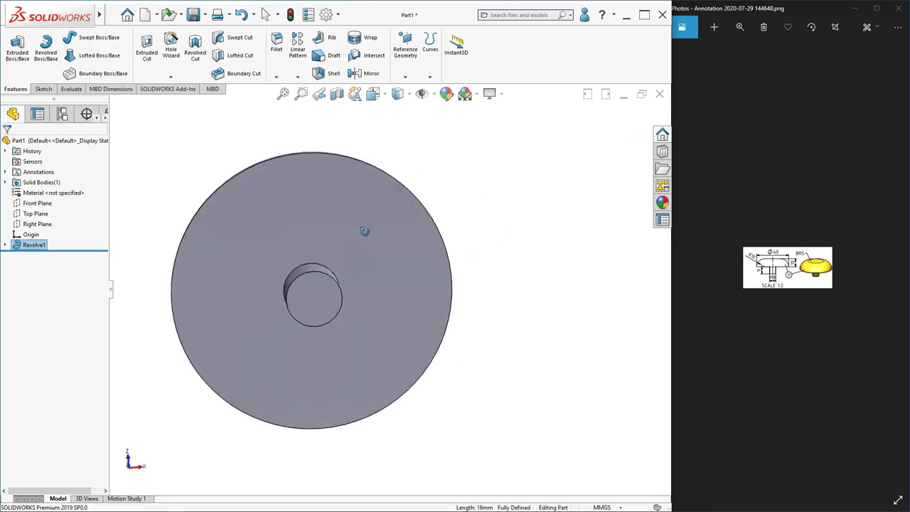
{"action": "middle_click_drag", "start_coordinate": [329, 230], "coordinate": [376, 340]}
{"action": "scroll", "coordinate": [376, 340], "scroll_direction": "down", "scroll_amount": 3}
Apply an ISO M8 cosmetic thread, Up to Next, to the boss's circular end edge
{"action": "key", "text": "f"}
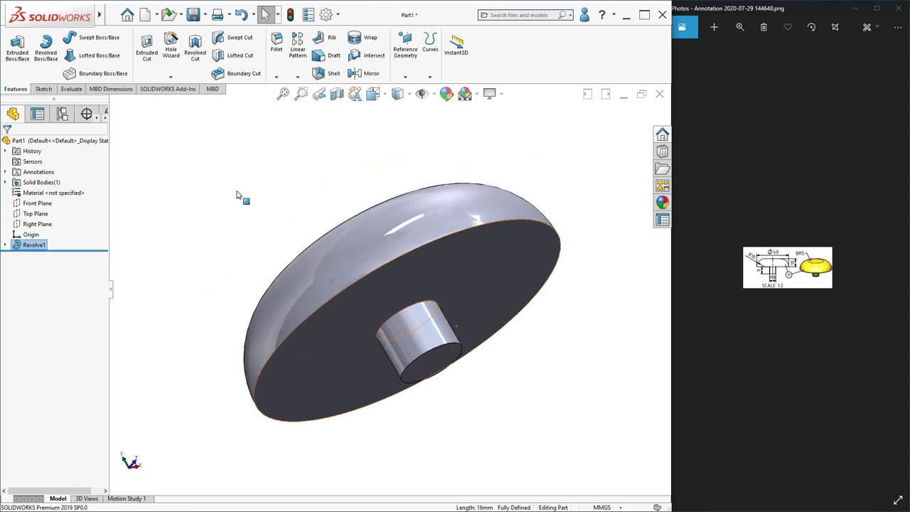
{"action": "mouse_move", "coordinate": [98, 14]}
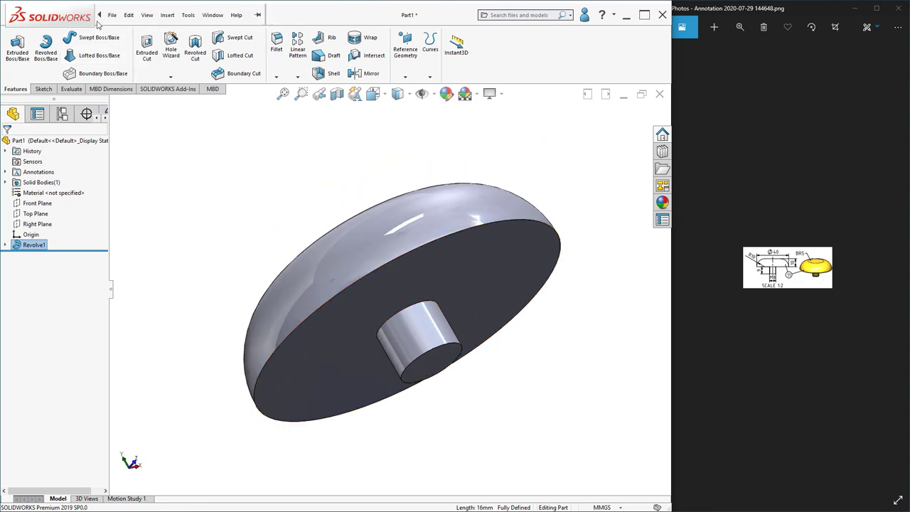
{"action": "left_click", "coordinate": [166, 16]}
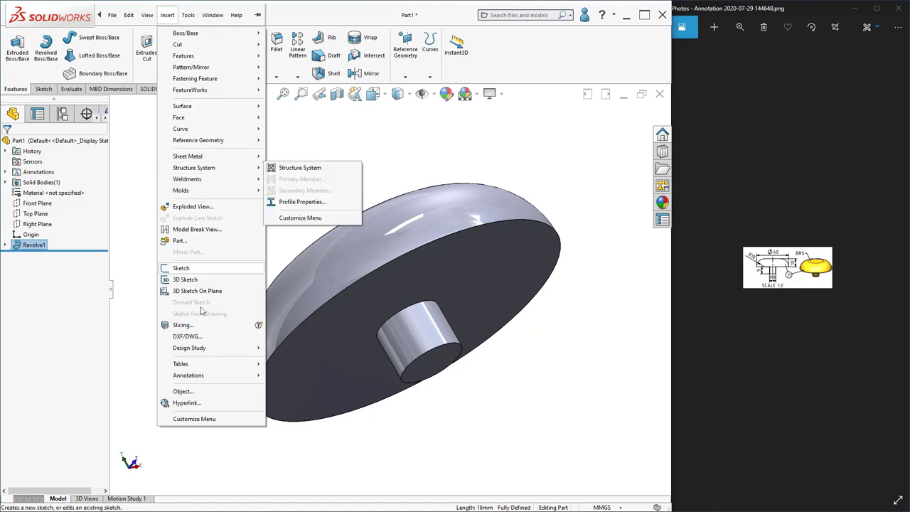
{"action": "mouse_move", "coordinate": [190, 382]}
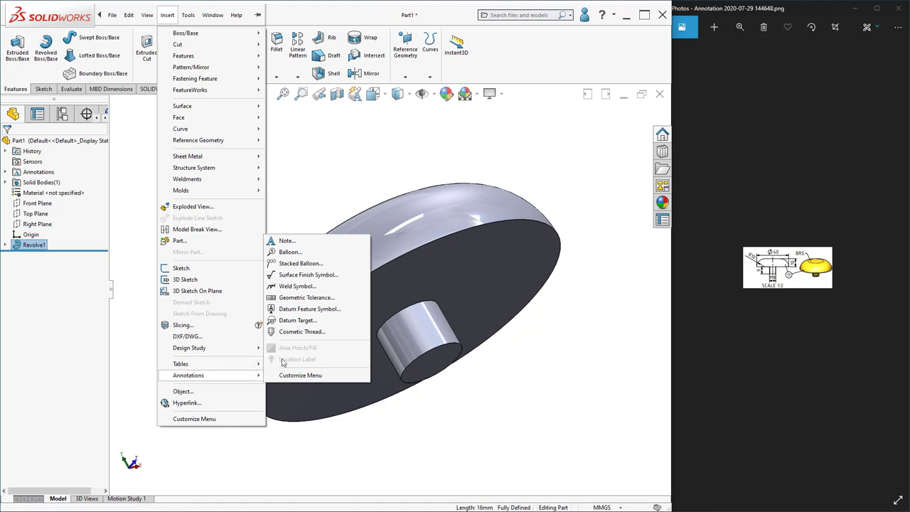
{"action": "left_click", "coordinate": [303, 332]}
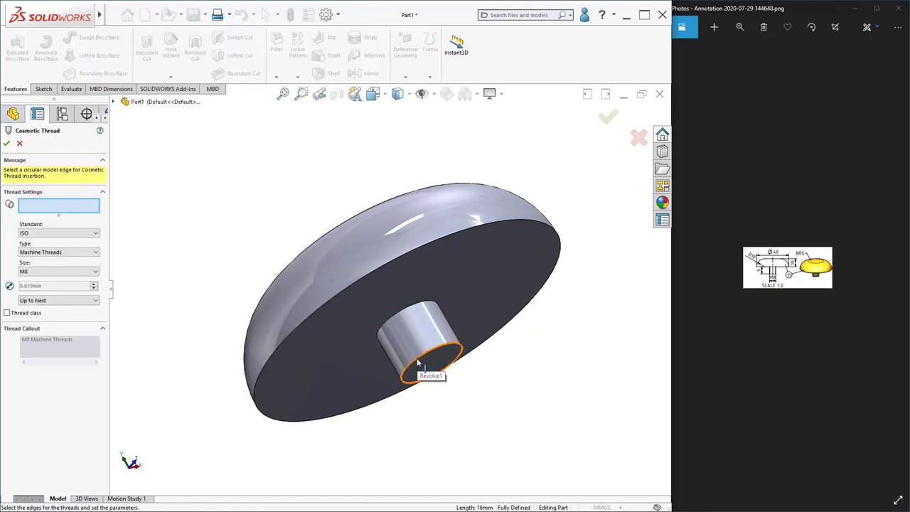
{"action": "left_click", "coordinate": [420, 364]}
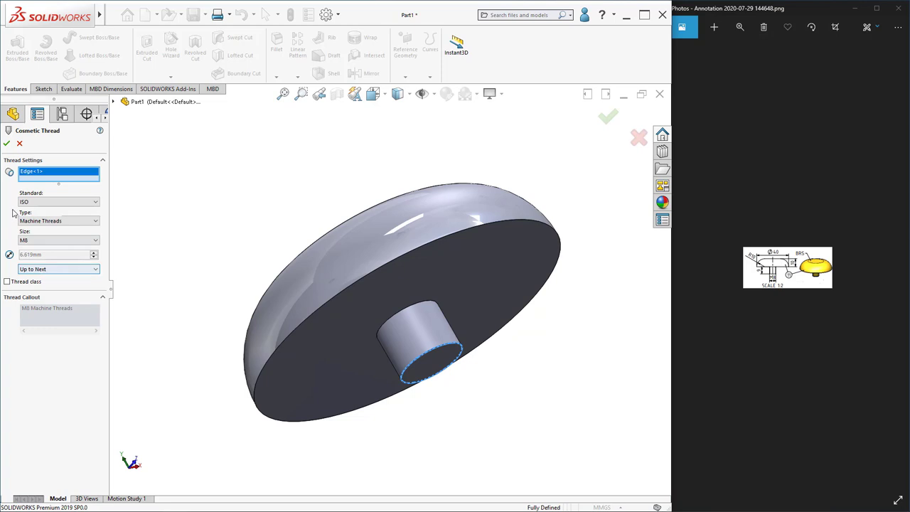
{"action": "left_click", "coordinate": [7, 144]}
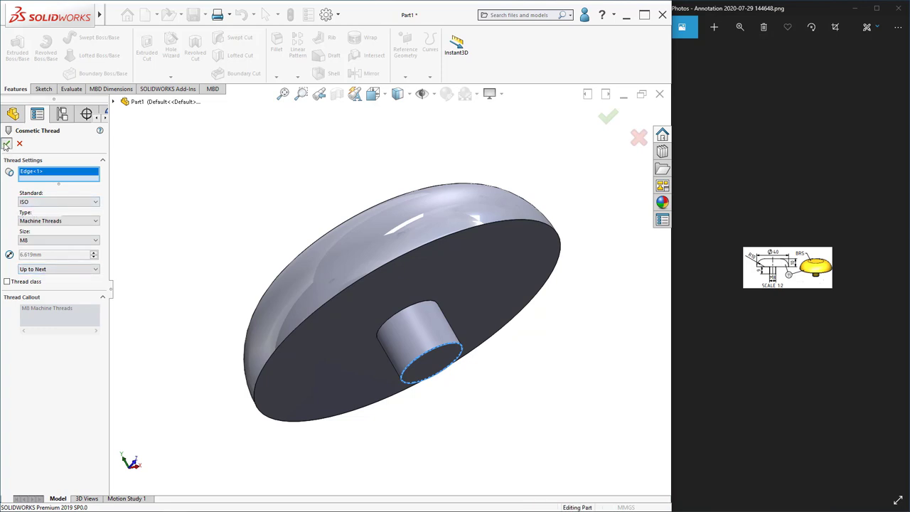
{"action": "middle_click_drag", "start_coordinate": [388, 317], "coordinate": [413, 308]}
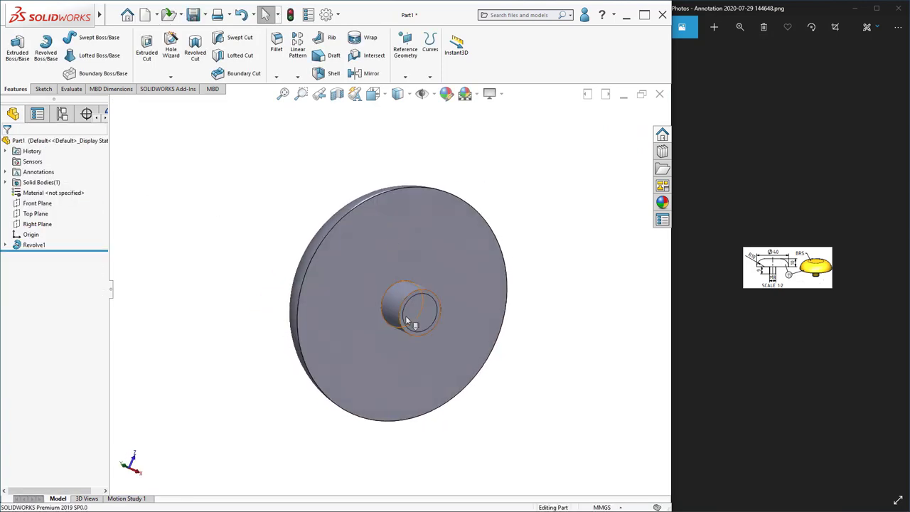
{"action": "scroll", "coordinate": [412, 309], "scroll_direction": "down", "scroll_amount": 3}
{"action": "scroll", "coordinate": [386, 298], "scroll_direction": "up", "scroll_amount": 3}
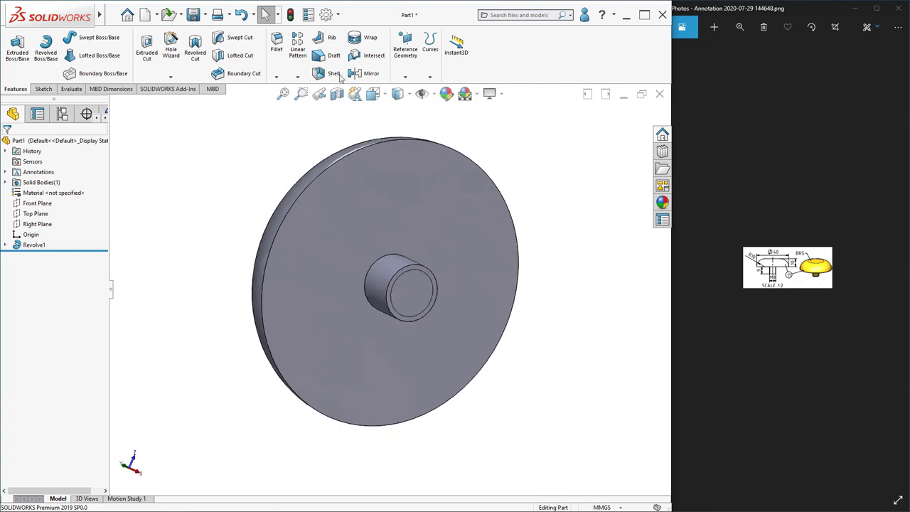
Enable Shaded cosmetic threads in Document Properties > Detailing and view the threaded boss
{"action": "left_click", "coordinate": [326, 14]}
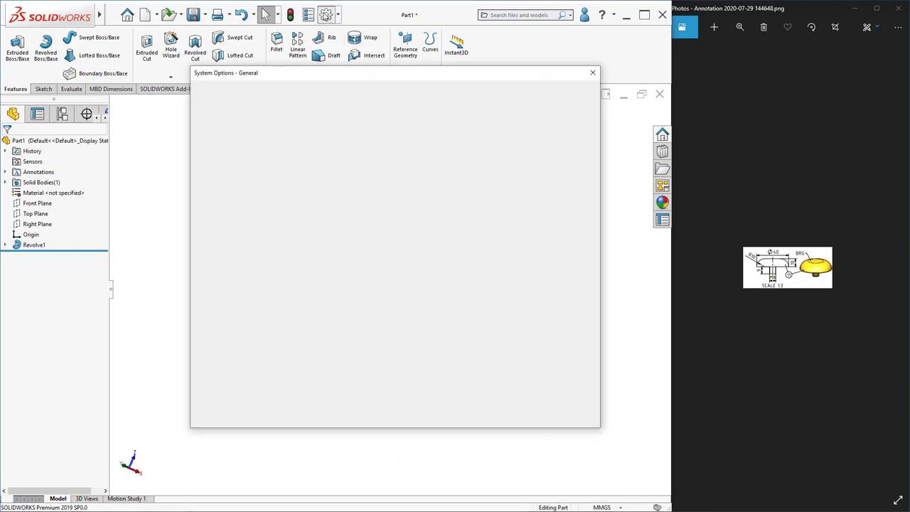
{"action": "left_click", "coordinate": [267, 91]}
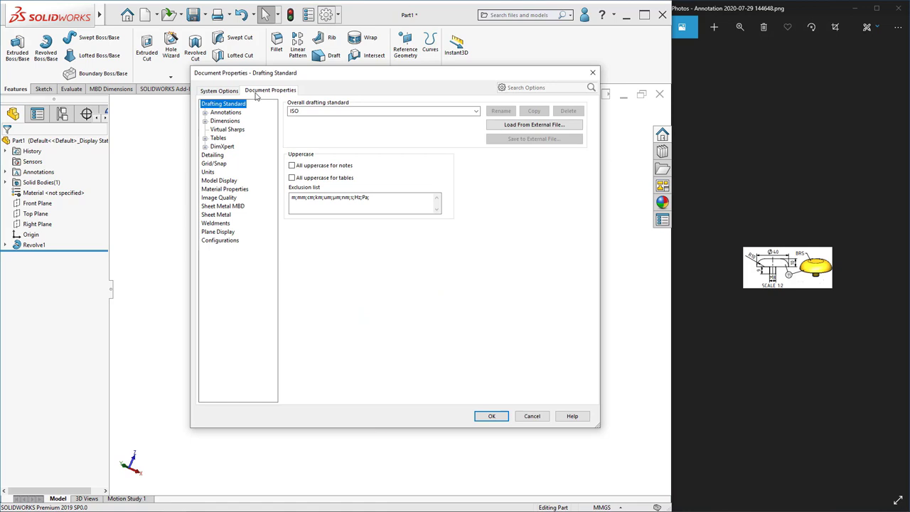
{"action": "left_click", "coordinate": [214, 155]}
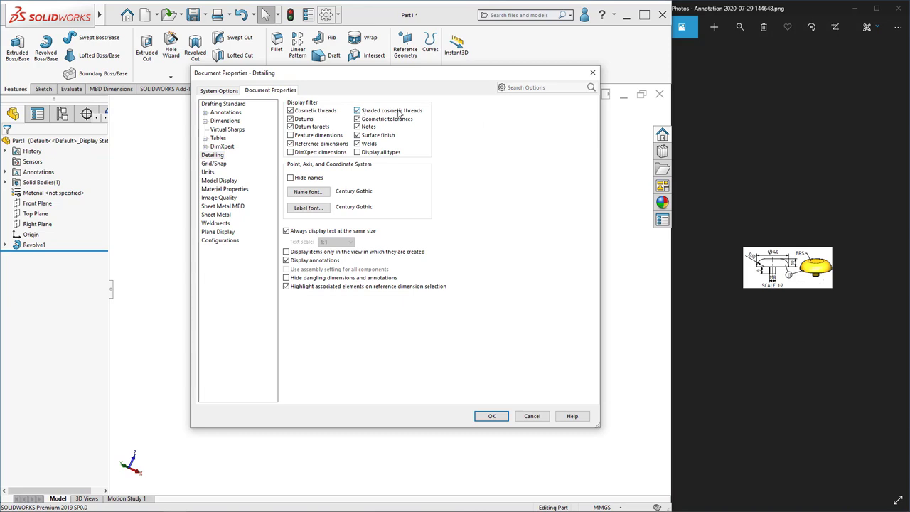
{"action": "left_click", "coordinate": [492, 416]}
{"action": "middle_click_drag", "start_coordinate": [405, 315], "coordinate": [332, 305]}
{"action": "scroll", "coordinate": [332, 304], "scroll_direction": "down", "scroll_amount": 2}
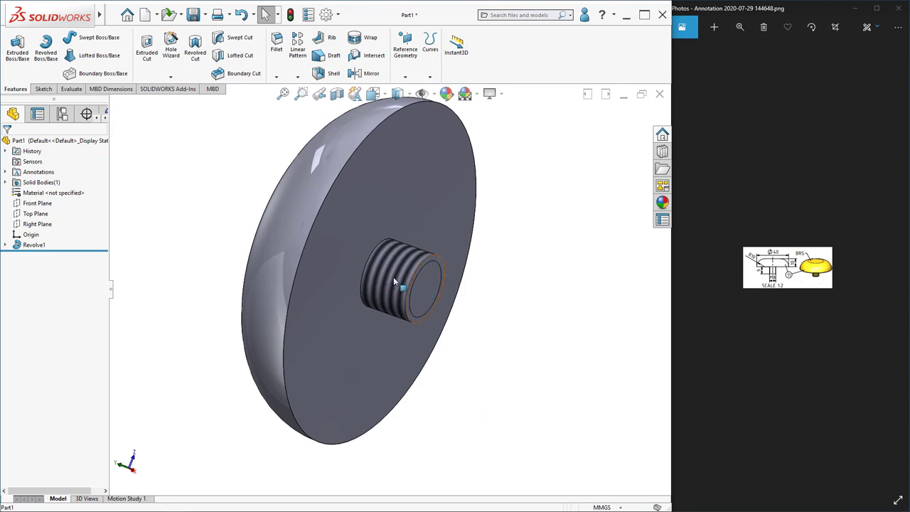
{"action": "key", "text": "f"}
{"action": "middle_click_drag", "start_coordinate": [298, 263], "coordinate": [285, 321]}
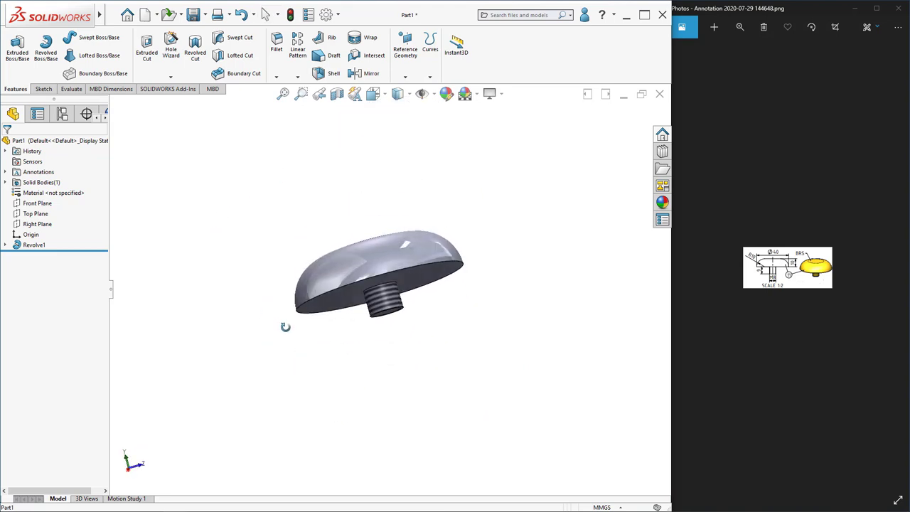
Assign Brass from the Copper Alloys library to the dome part and calculate its mass properties
{"action": "right_click", "coordinate": [68, 196]}
{"action": "left_click", "coordinate": [89, 200]}
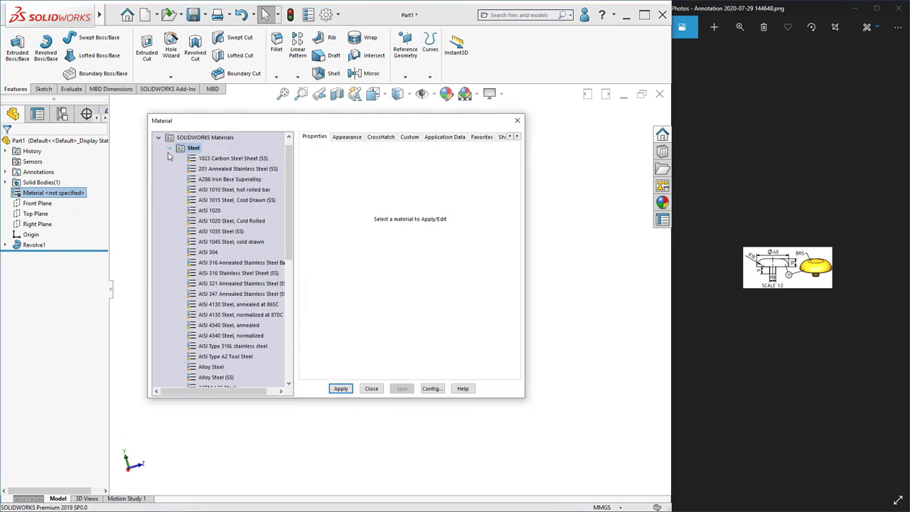
{"action": "left_click", "coordinate": [169, 149]}
{"action": "left_click", "coordinate": [170, 190]}
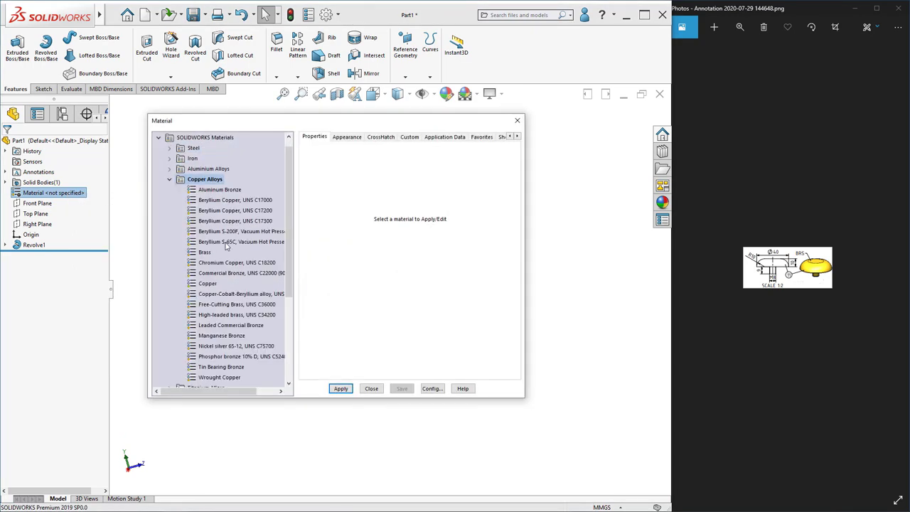
{"action": "left_click", "coordinate": [205, 252]}
{"action": "left_click", "coordinate": [341, 388]}
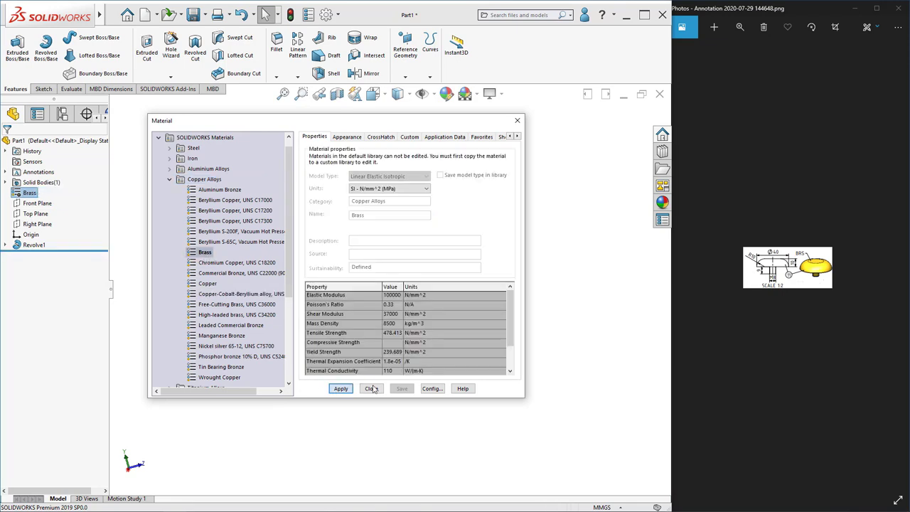
{"action": "left_click", "coordinate": [371, 388]}
{"action": "scroll", "coordinate": [328, 241], "scroll_direction": "down", "scroll_amount": 3}
{"action": "middle_click_drag", "start_coordinate": [340, 258], "coordinate": [317, 224]}
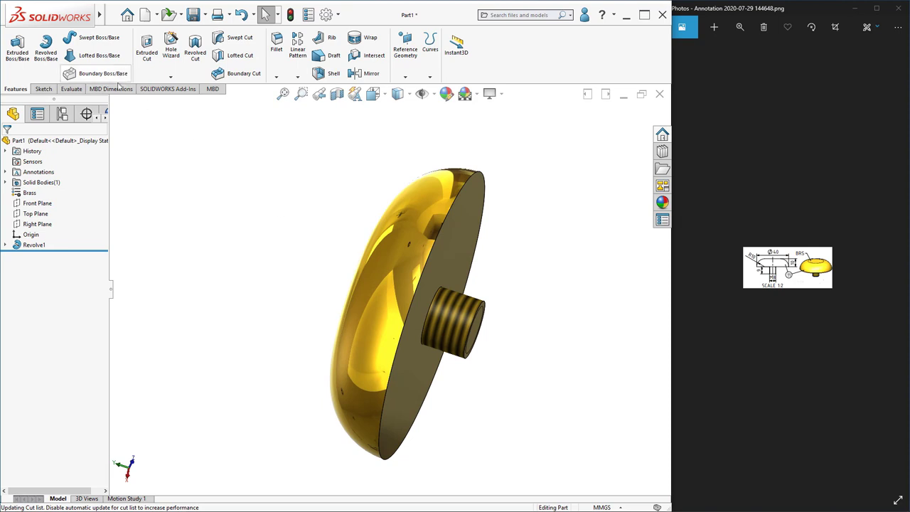
{"action": "left_click", "coordinate": [68, 91]}
{"action": "left_click", "coordinate": [125, 51]}
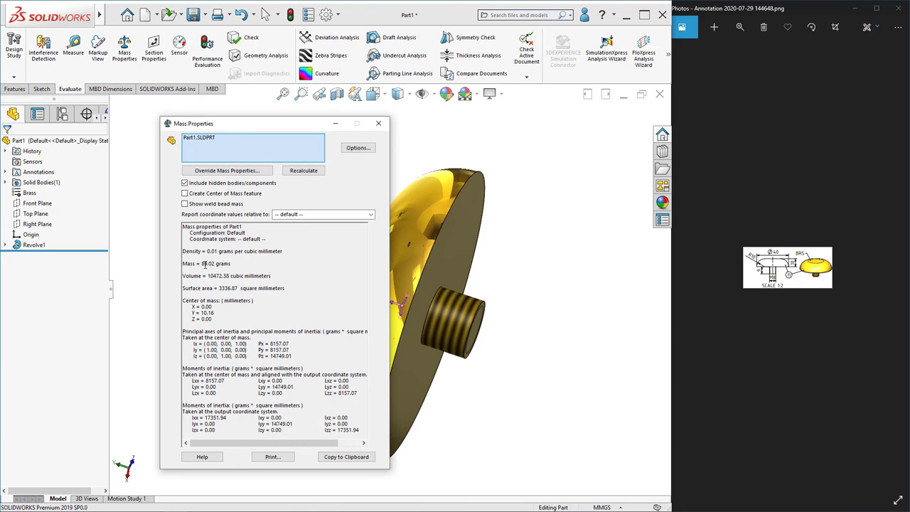
Review the 89.02 g mass report, move it aside, and orbit the model
{"action": "left_click", "coordinate": [240, 264]}
{"action": "left_click_drag", "start_coordinate": [269, 124], "coordinate": [192, 126]}
{"action": "middle_click_drag", "start_coordinate": [455, 264], "coordinate": [424, 218]}
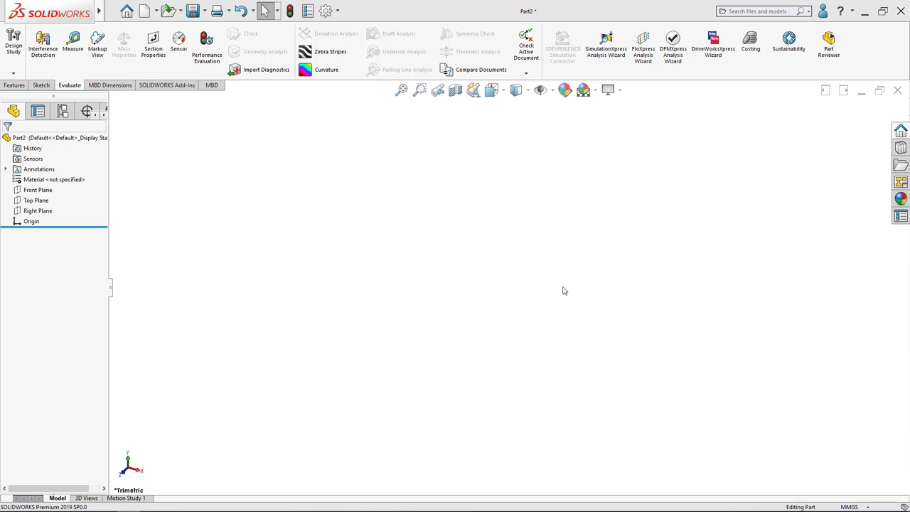
Sketch two concentric circles centred on the origin on the Top plane
{"action": "left_click", "coordinate": [29, 202]}
{"action": "right_click", "coordinate": [28, 202]}
{"action": "left_click", "coordinate": [33, 187]}
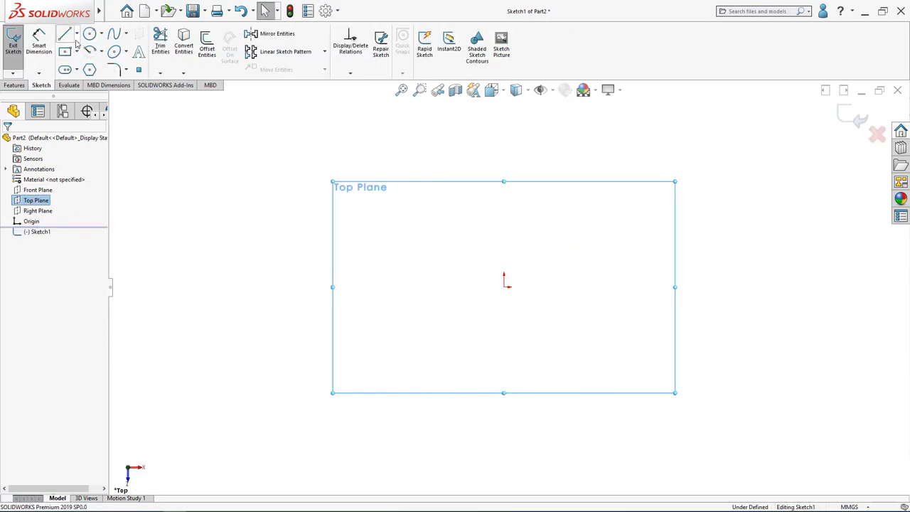
{"action": "left_click", "coordinate": [89, 34]}
{"action": "left_click", "coordinate": [505, 284]}
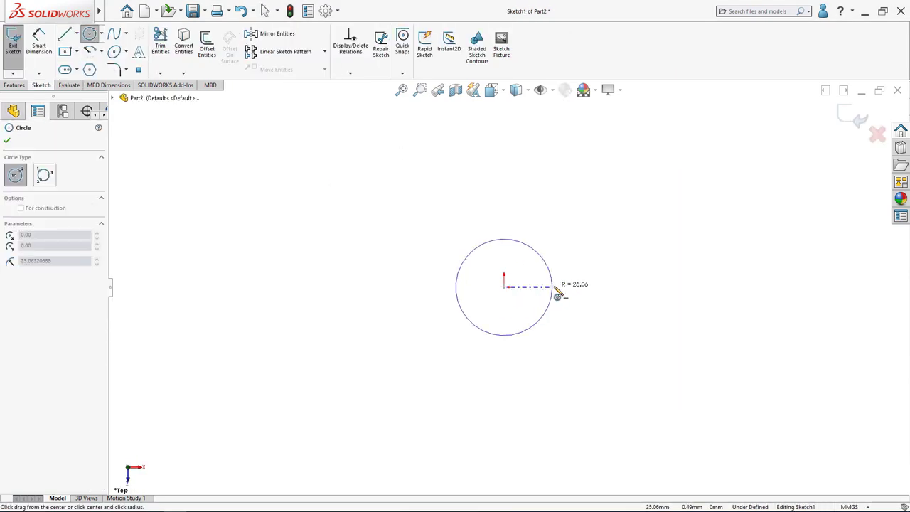
{"action": "left_click", "coordinate": [557, 296]}
{"action": "left_click", "coordinate": [504, 286]}
{"action": "left_click", "coordinate": [598, 296]}
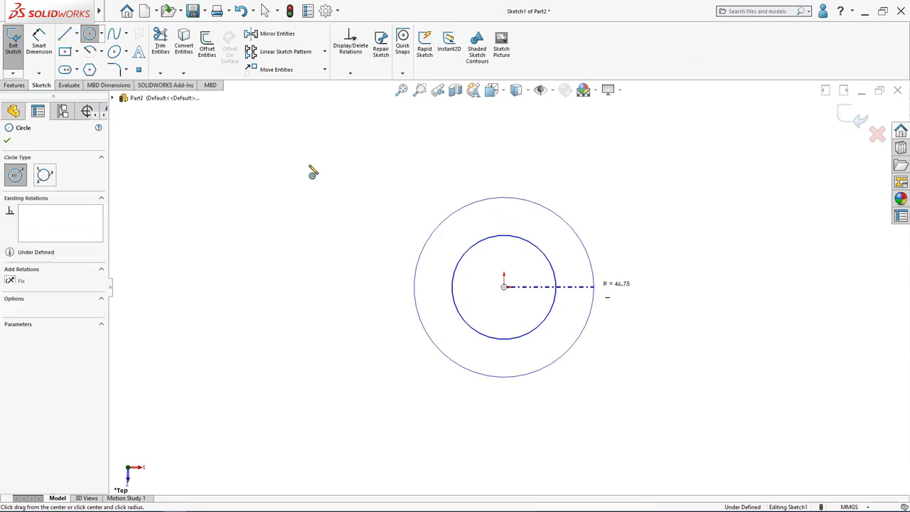
Dimension the circles to Ø6 mm outer and Ø5 mm inner diameters
{"action": "left_click", "coordinate": [39, 44]}
{"action": "left_click", "coordinate": [426, 326]}
{"action": "left_click", "coordinate": [286, 278]}
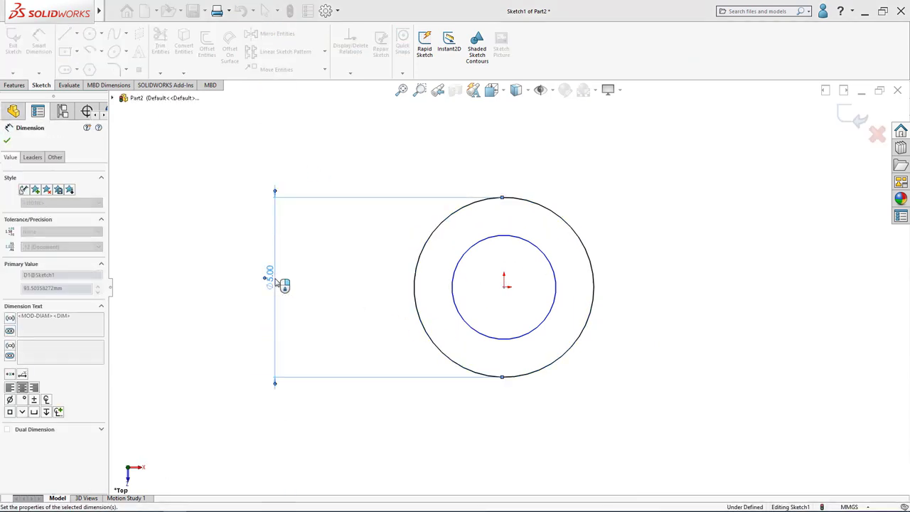
{"action": "left_click", "coordinate": [464, 312]}
{"action": "left_click", "coordinate": [335, 274]}
{"action": "type", "text": "6"}
{"action": "key", "text": "Return"}
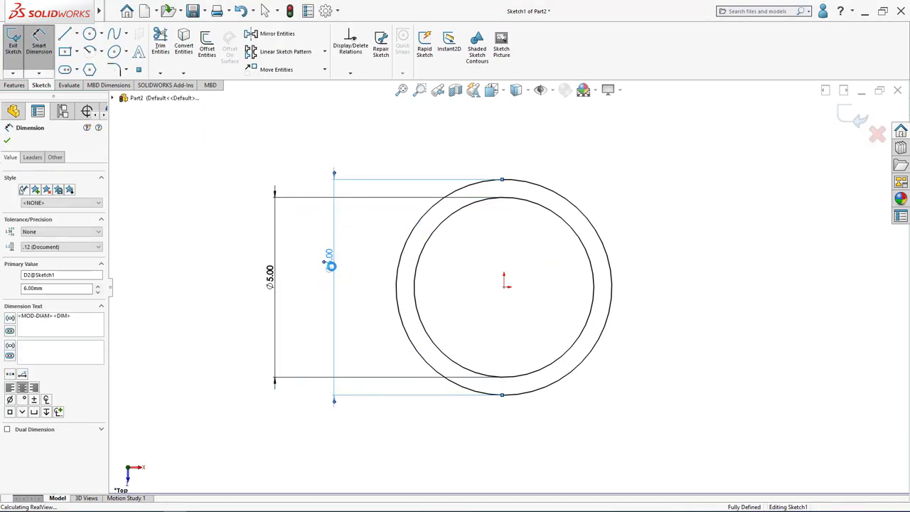
{"action": "left_click", "coordinate": [7, 140]}
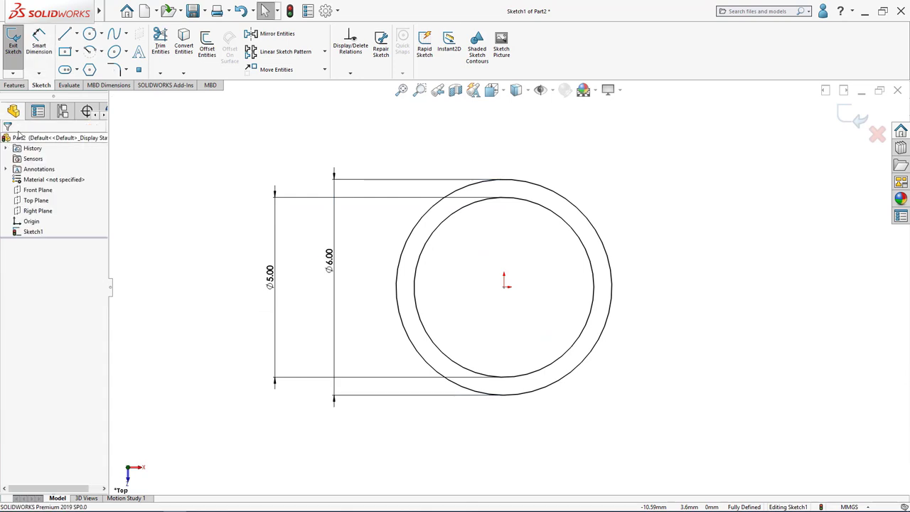
Extrude the ring sketch 55 mm into a hollow tube
{"action": "left_click", "coordinate": [4, 86]}
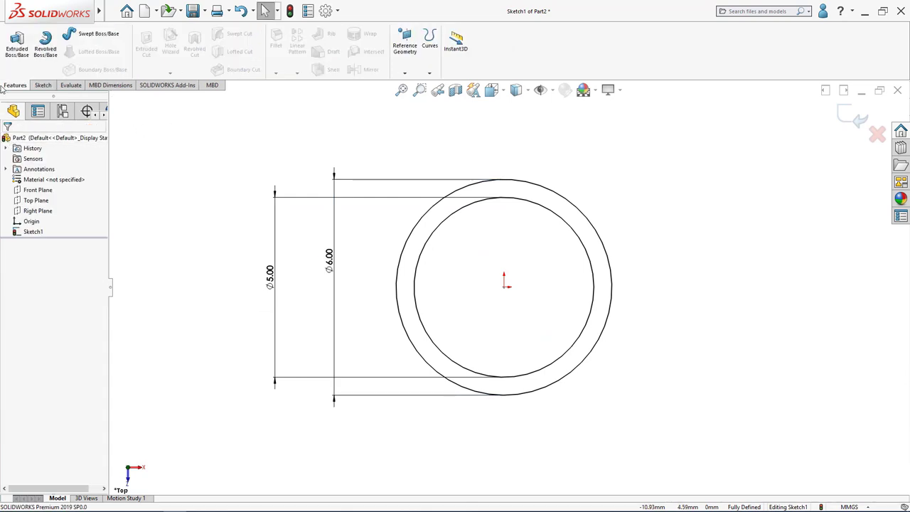
{"action": "left_click", "coordinate": [16, 41]}
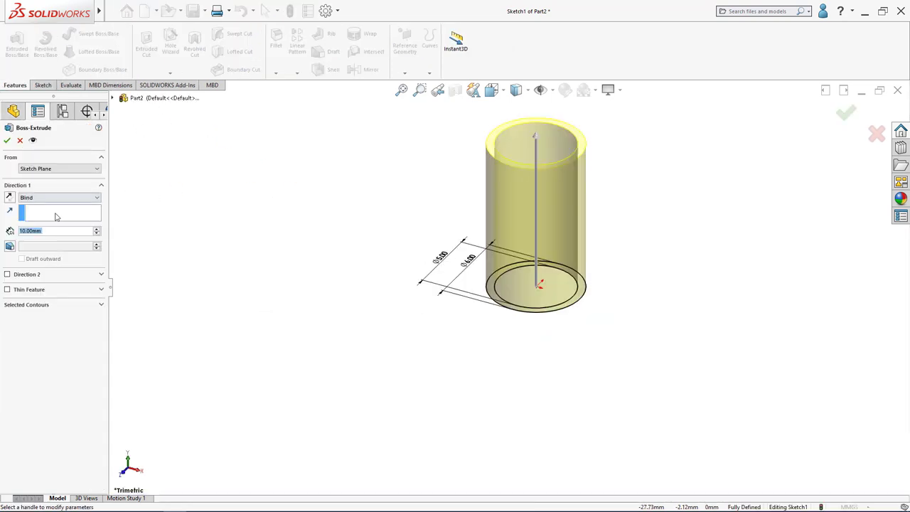
{"action": "type", "text": "55"}
{"action": "key", "text": "Return"}
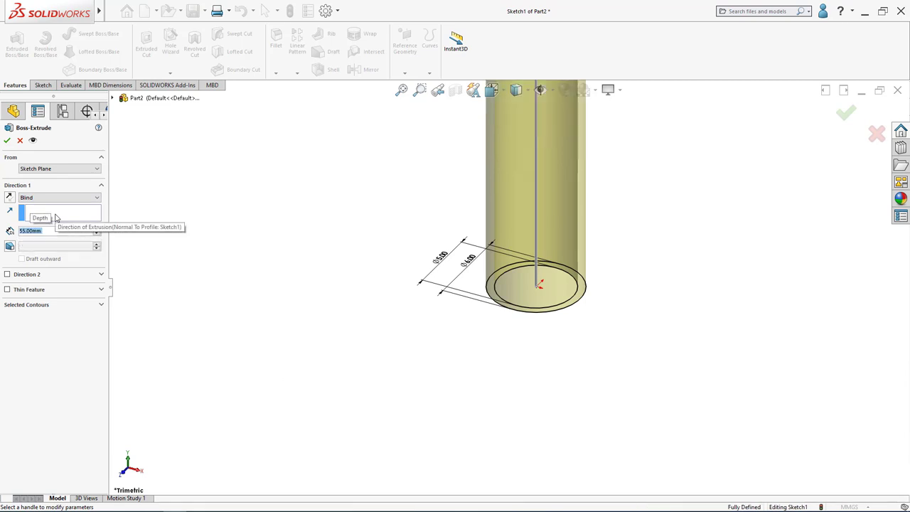
{"action": "left_click", "coordinate": [7, 140]}
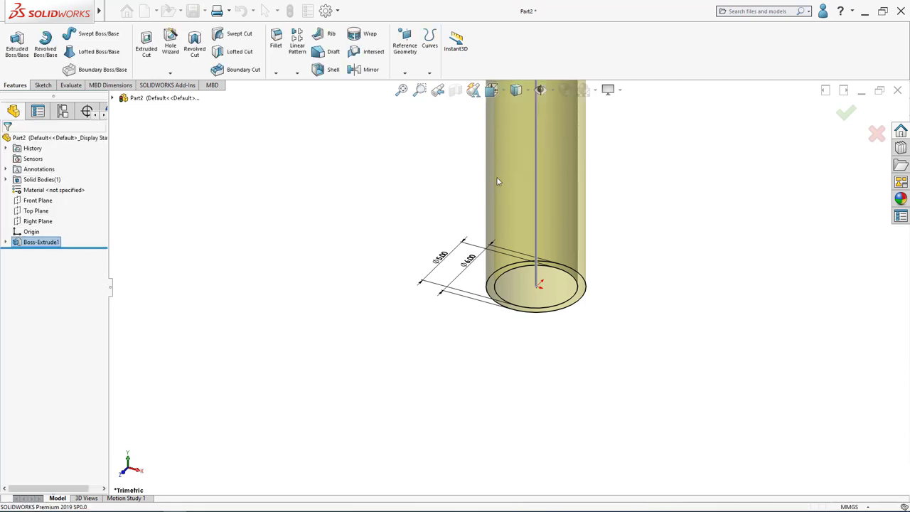
{"action": "scroll", "coordinate": [532, 190], "scroll_direction": "up", "scroll_amount": 4}
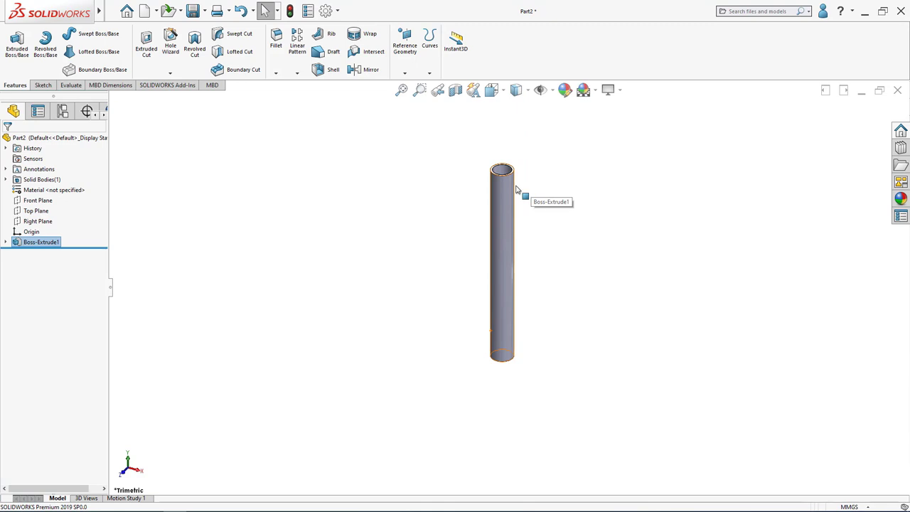
{"action": "scroll", "coordinate": [485, 230], "scroll_direction": "down", "scroll_amount": 2}
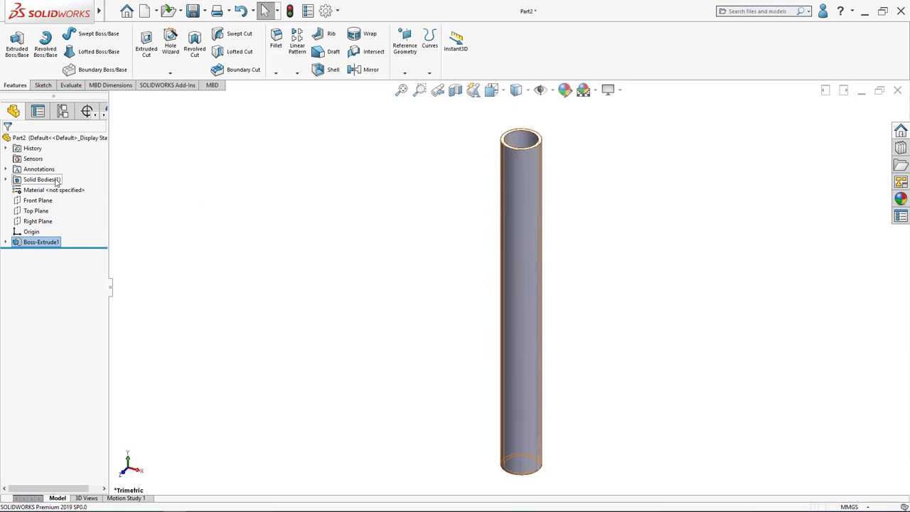
Assign Brass from the Copper Alloys library to the tube part
{"action": "right_click", "coordinate": [44, 195]}
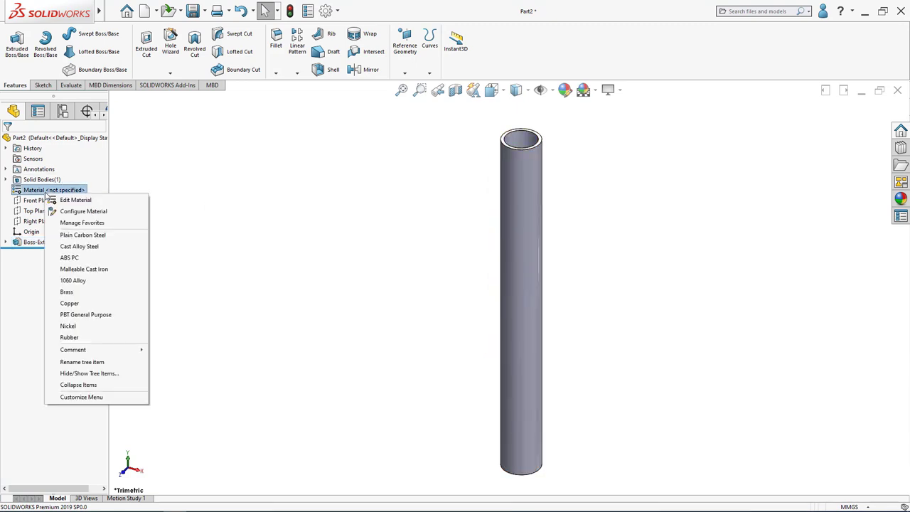
{"action": "left_click", "coordinate": [69, 200]}
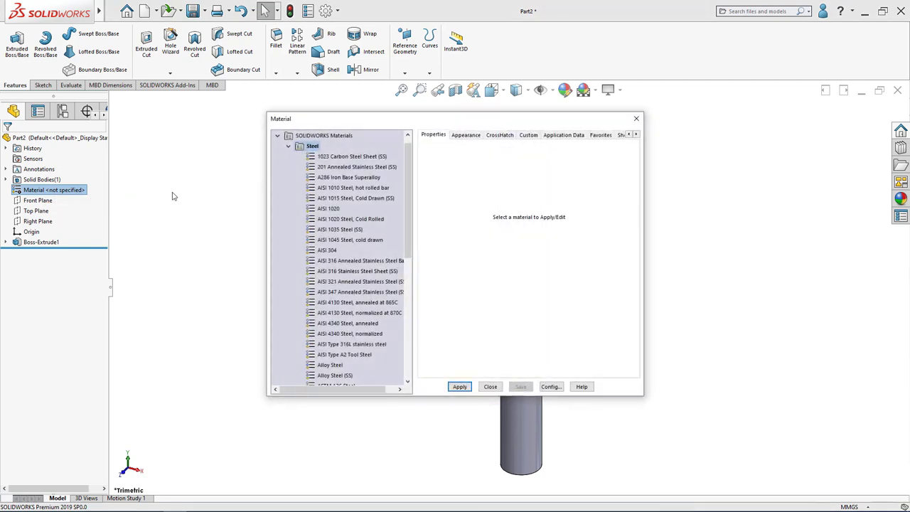
{"action": "left_click", "coordinate": [289, 147]}
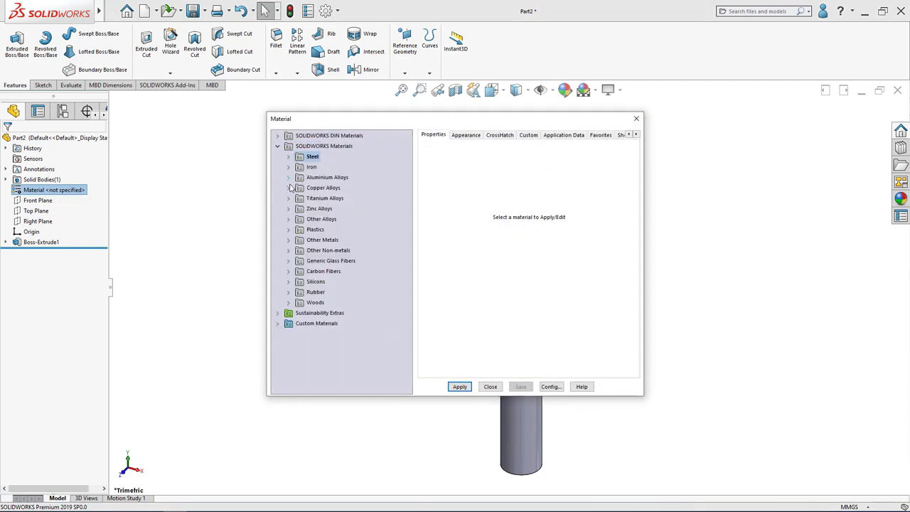
{"action": "left_click", "coordinate": [288, 177]}
{"action": "left_click", "coordinate": [323, 251]}
{"action": "left_click", "coordinate": [460, 386]}
{"action": "left_click", "coordinate": [490, 386]}
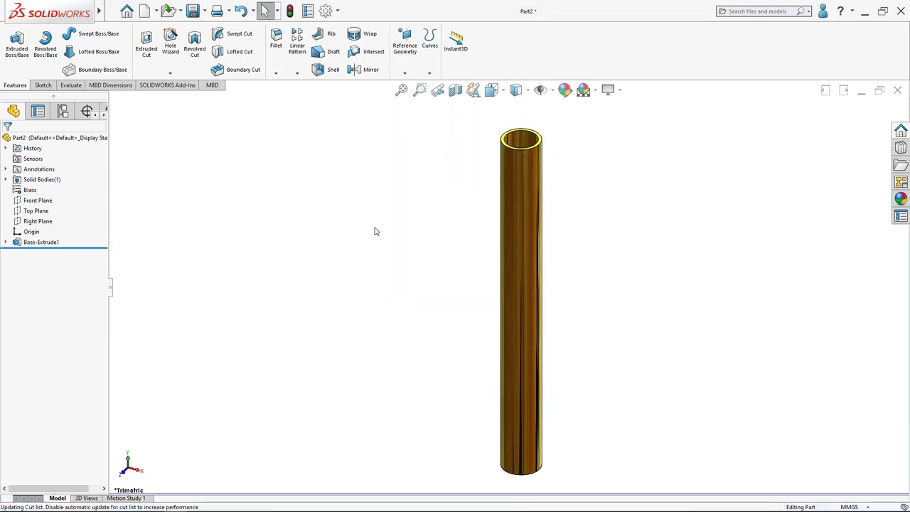
{"action": "scroll", "coordinate": [553, 271], "scroll_direction": "down", "scroll_amount": 3}
{"action": "scroll", "coordinate": [458, 278], "scroll_direction": "up", "scroll_amount": 2}
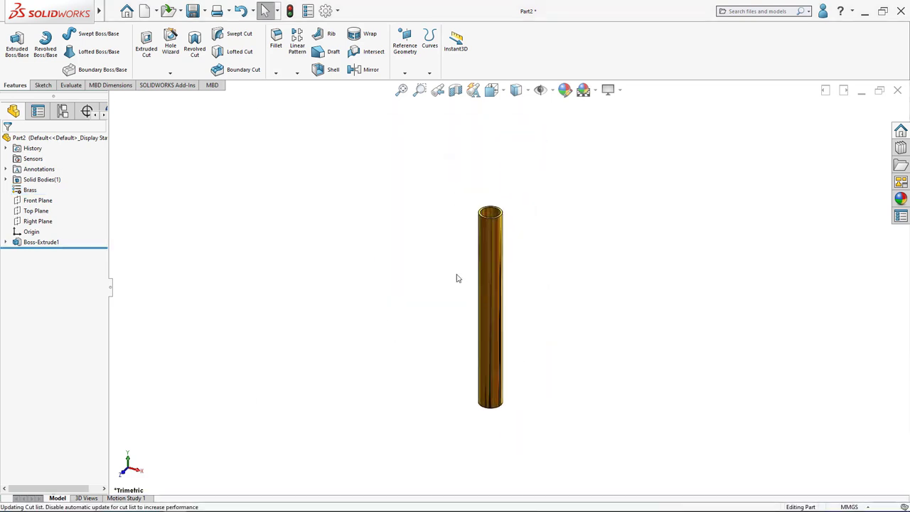
Calculate the tube's mass properties, confirming 4.04 grams, and close the report
{"action": "left_click", "coordinate": [71, 85]}
{"action": "left_click", "coordinate": [123, 44]}
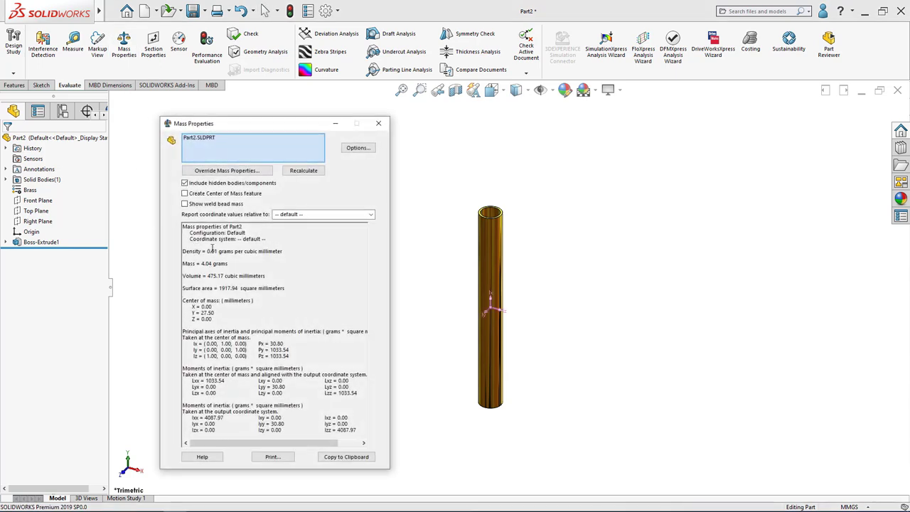
{"action": "mouse_move", "coordinate": [229, 264]}
{"action": "left_mouse_down"}
{"action": "mouse_move", "coordinate": [199, 264]}
{"action": "mouse_move", "coordinate": [223, 263]}
{"action": "left_mouse_up"}
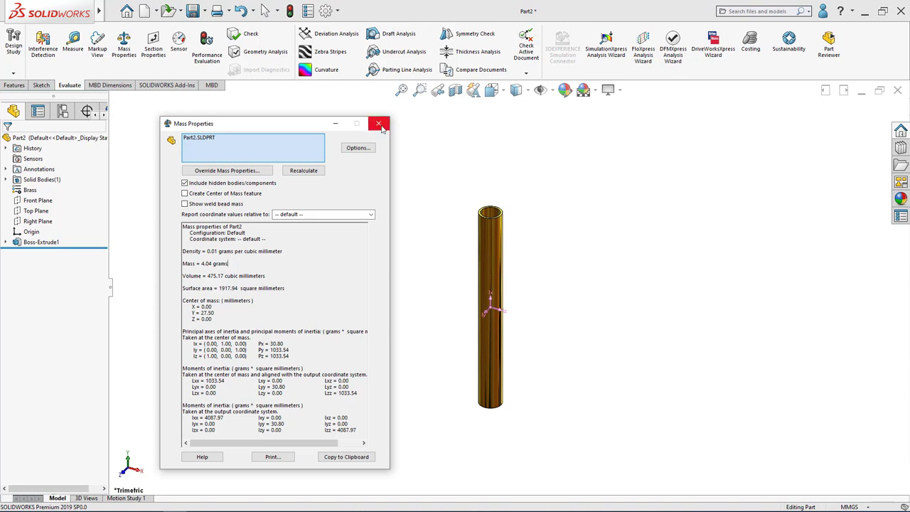
{"action": "left_click", "coordinate": [378, 124]}
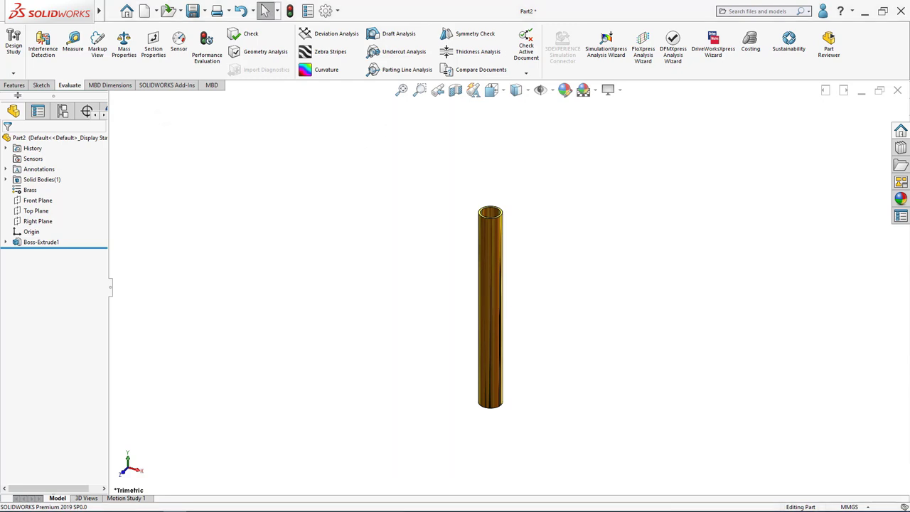
Save a copy of the part to the Desktop as CYLINDER AIR TUBE, overwriting the old file
{"action": "left_click", "coordinate": [205, 14]}
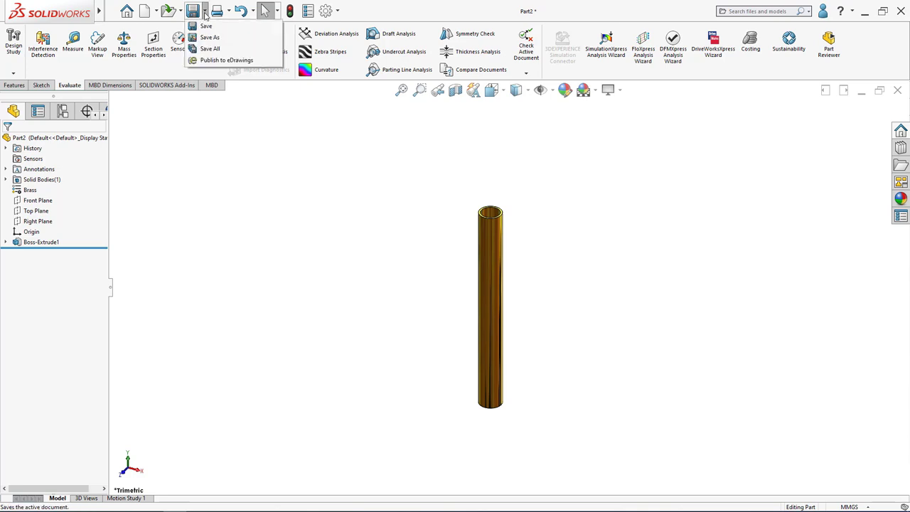
{"action": "left_click", "coordinate": [302, 155]}
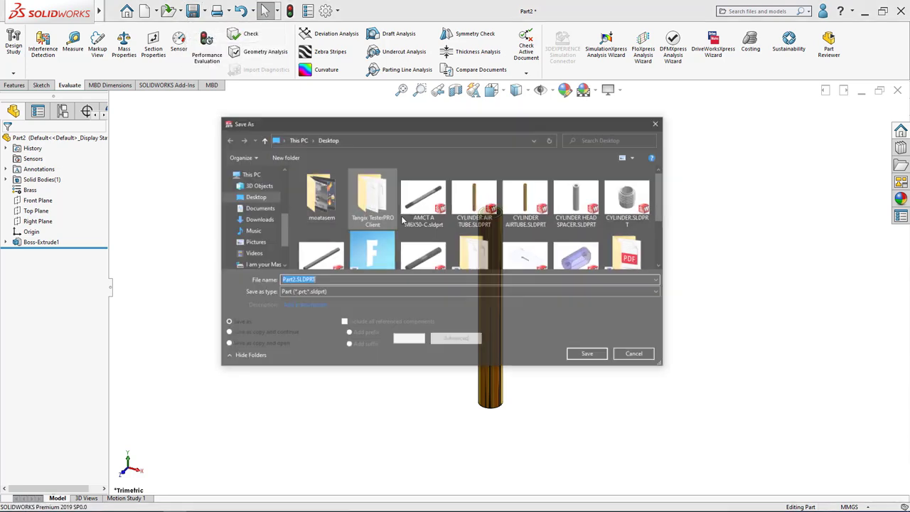
{"action": "type", "text": "C"}
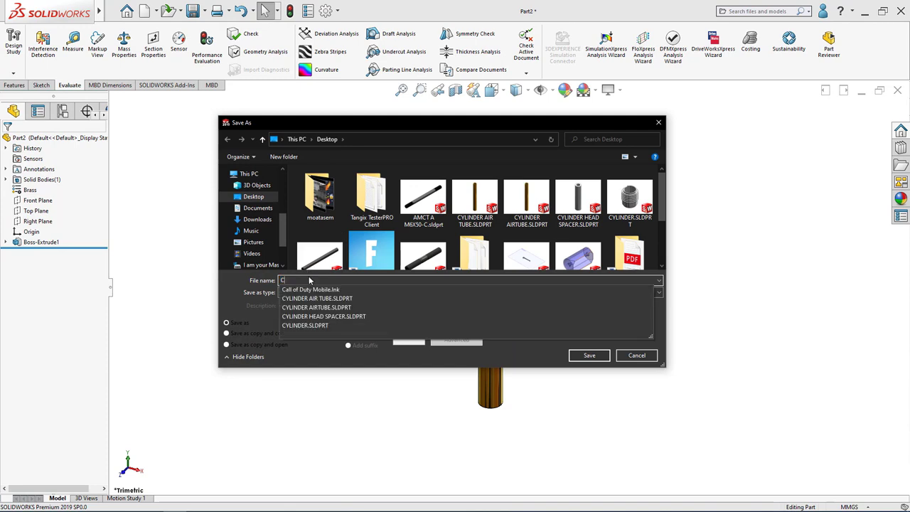
{"action": "type", "text": "YLINDER AIR TUBE"}
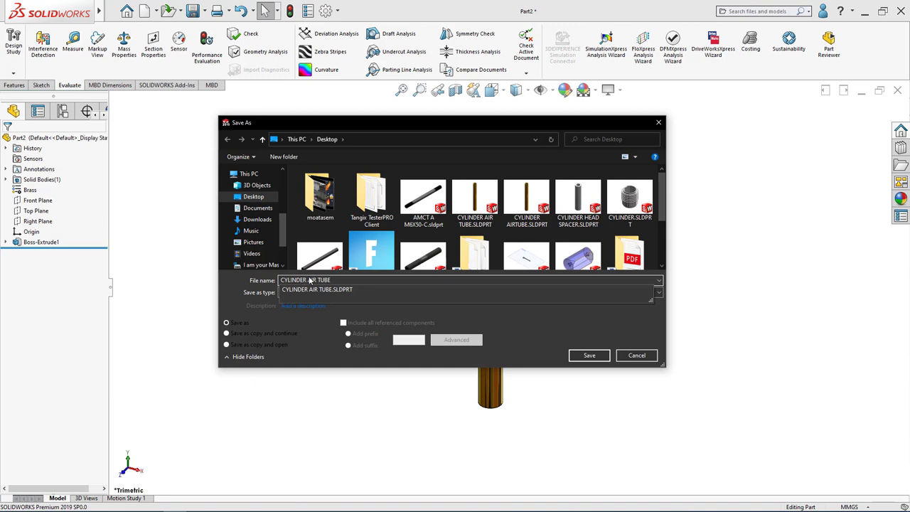
{"action": "left_click", "coordinate": [262, 319]}
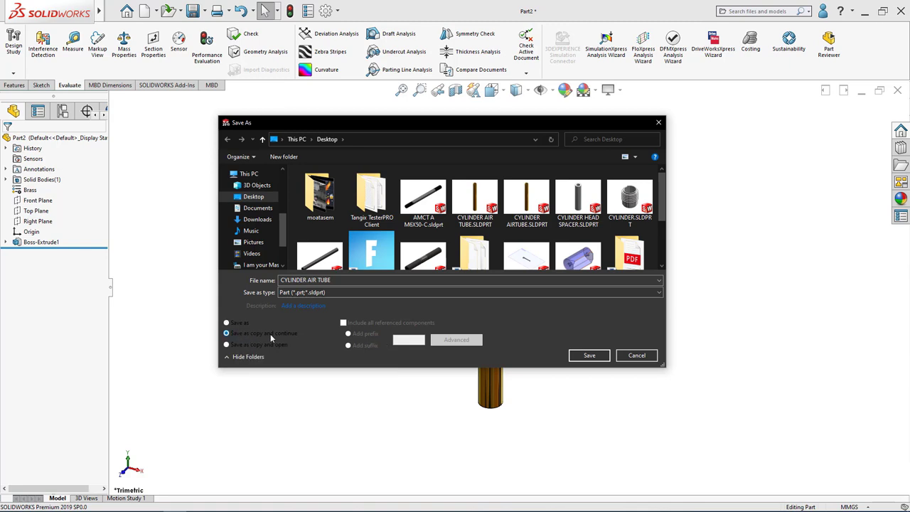
{"action": "left_click", "coordinate": [589, 356]}
{"action": "left_click", "coordinate": [478, 262]}
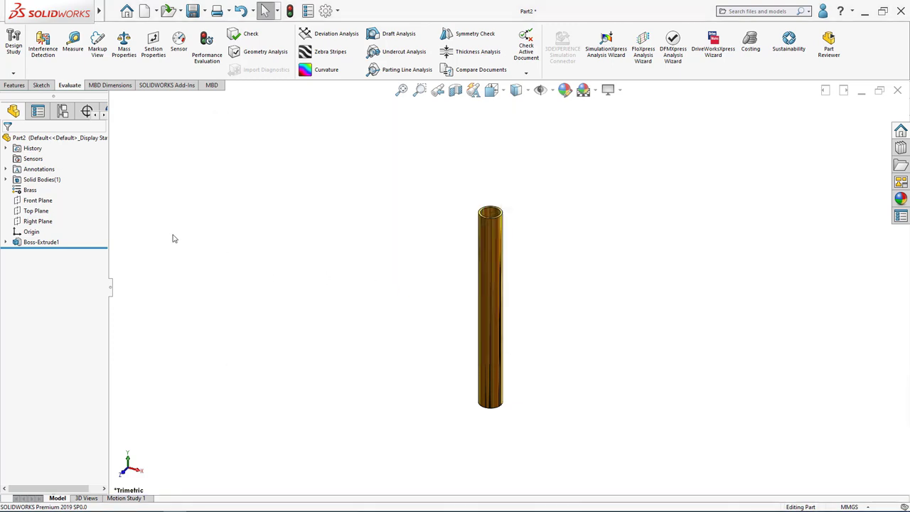
Change the Boss-Extrude1 depth to 46 mm
{"action": "right_click", "coordinate": [24, 246]}
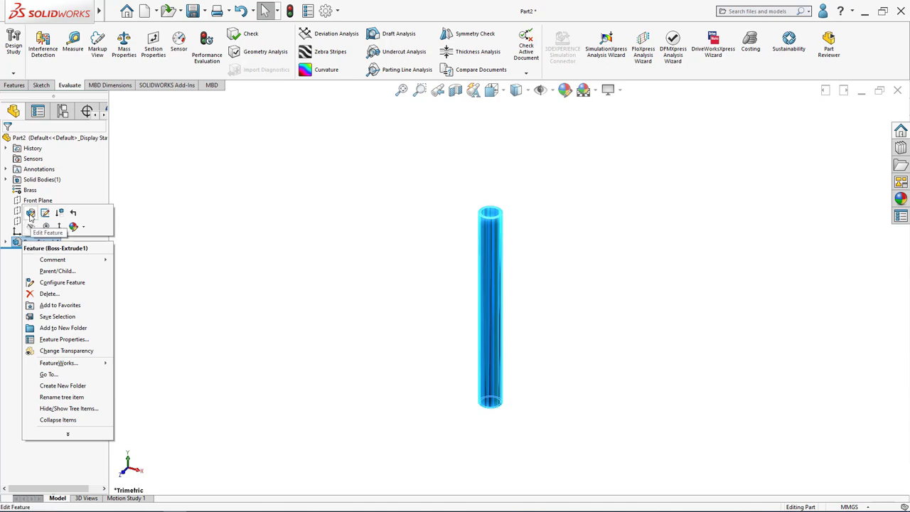
{"action": "left_click", "coordinate": [32, 213]}
{"action": "type", "text": "46"}
{"action": "key", "text": "Return"}
{"action": "left_click", "coordinate": [6, 139]}
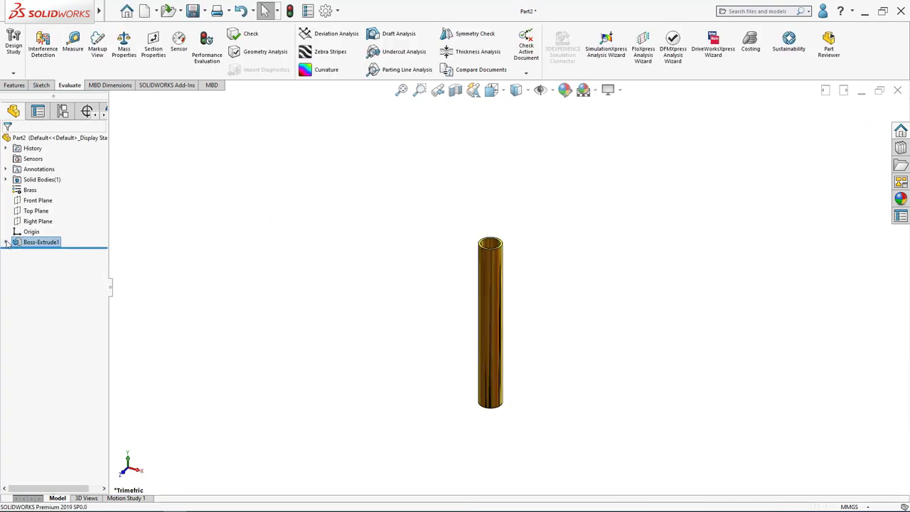
Edit Sketch1 so the tube's outer diameter is 10 mm, then exit the sketch
{"action": "left_click", "coordinate": [7, 243]}
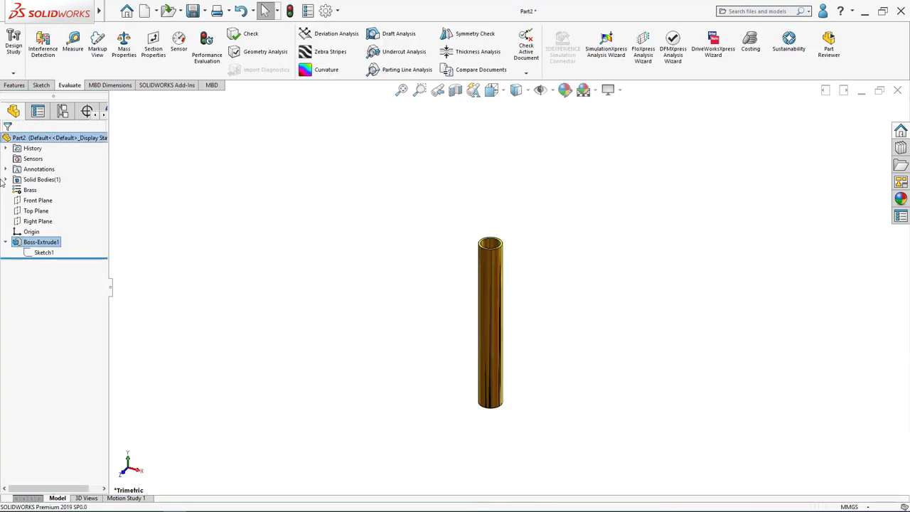
{"action": "left_click", "coordinate": [41, 253]}
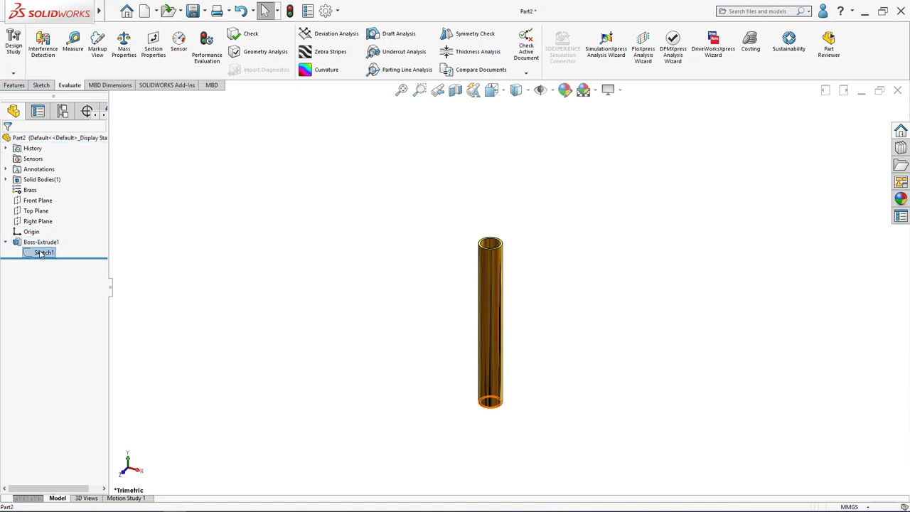
{"action": "right_click", "coordinate": [41, 253]}
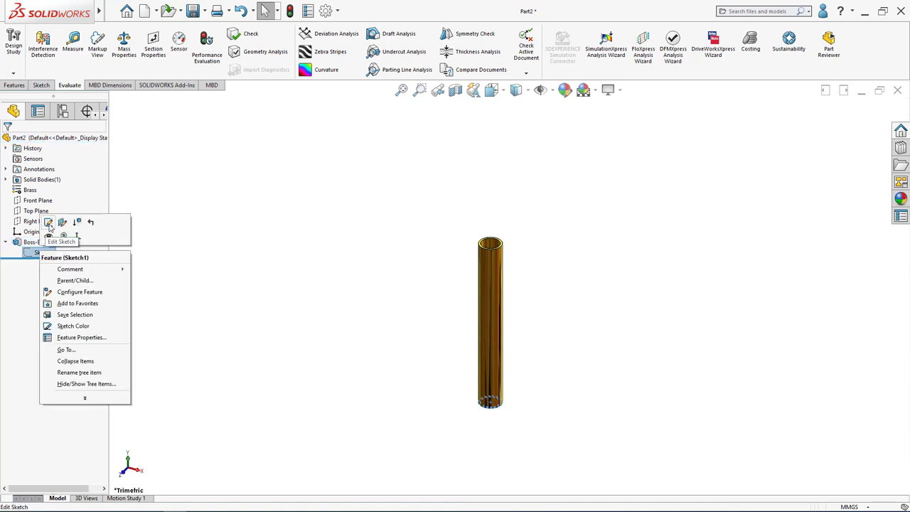
{"action": "left_click", "coordinate": [48, 223]}
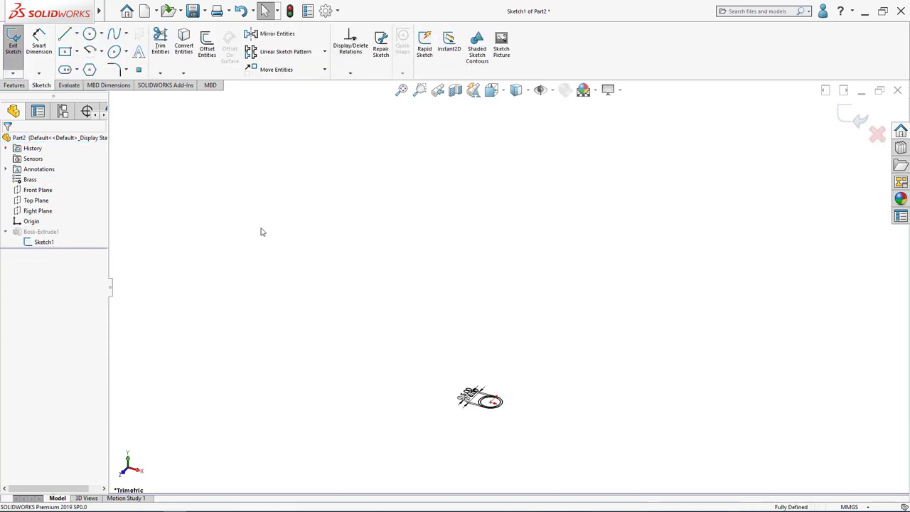
{"action": "key", "text": "f"}
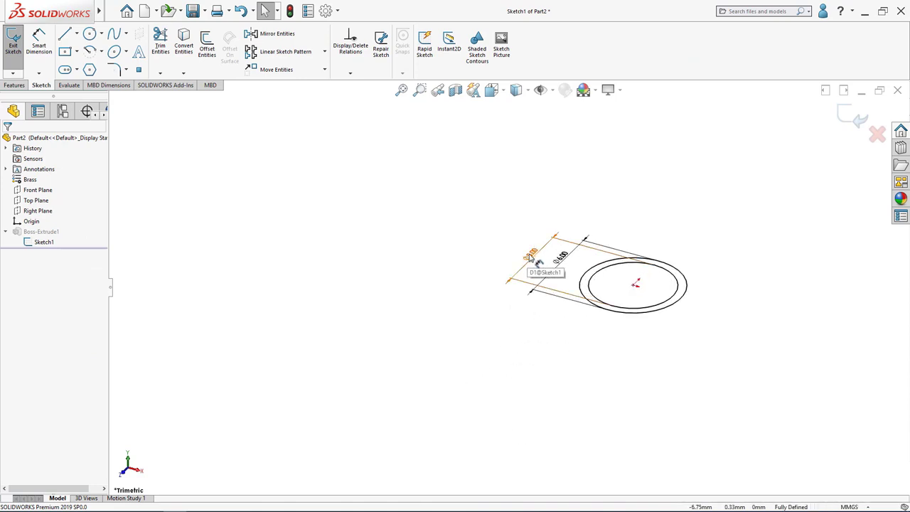
{"action": "double_click", "coordinate": [529, 257]}
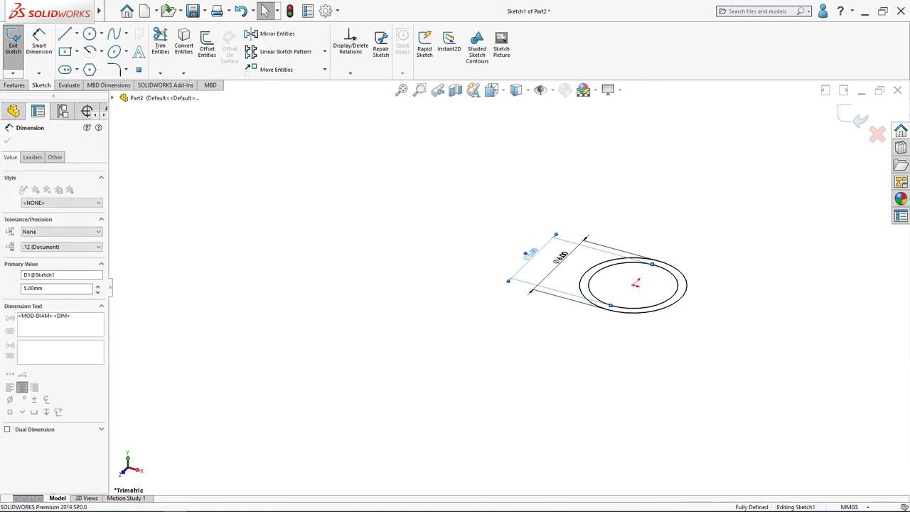
{"action": "key", "text": "Return"}
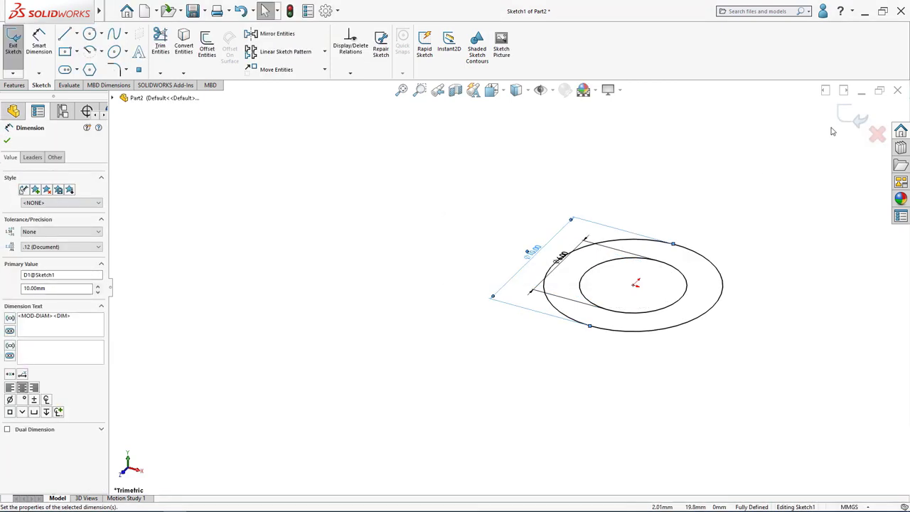
{"action": "key", "text": "f"}
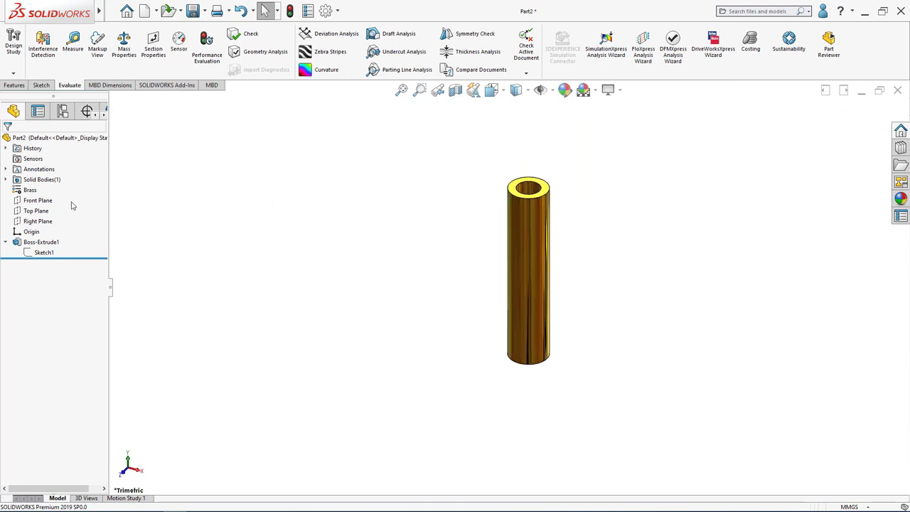
Replace the Brass material with Aluminium Alloys 1060 Alloy
{"action": "right_click", "coordinate": [32, 192]}
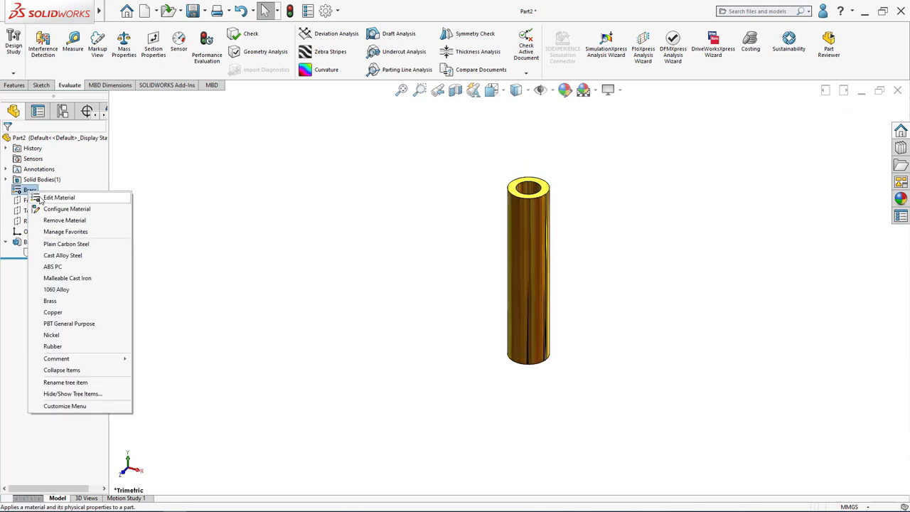
{"action": "left_click", "coordinate": [43, 199]}
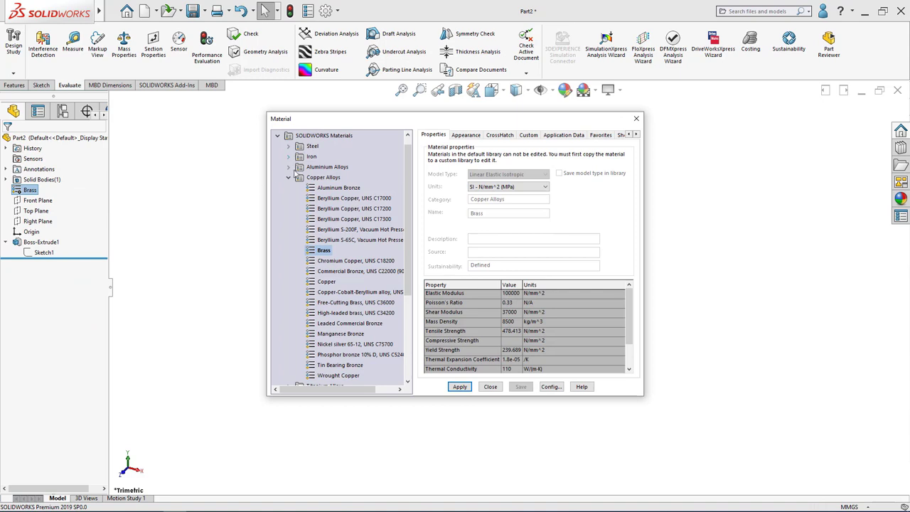
{"action": "left_click", "coordinate": [289, 177]}
{"action": "left_click", "coordinate": [288, 177]}
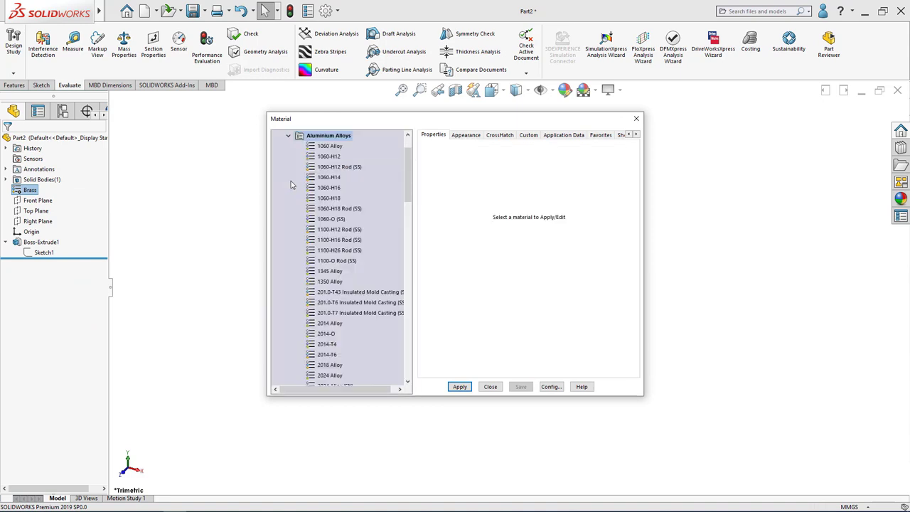
{"action": "left_click", "coordinate": [315, 146]}
{"action": "left_click", "coordinate": [460, 387]}
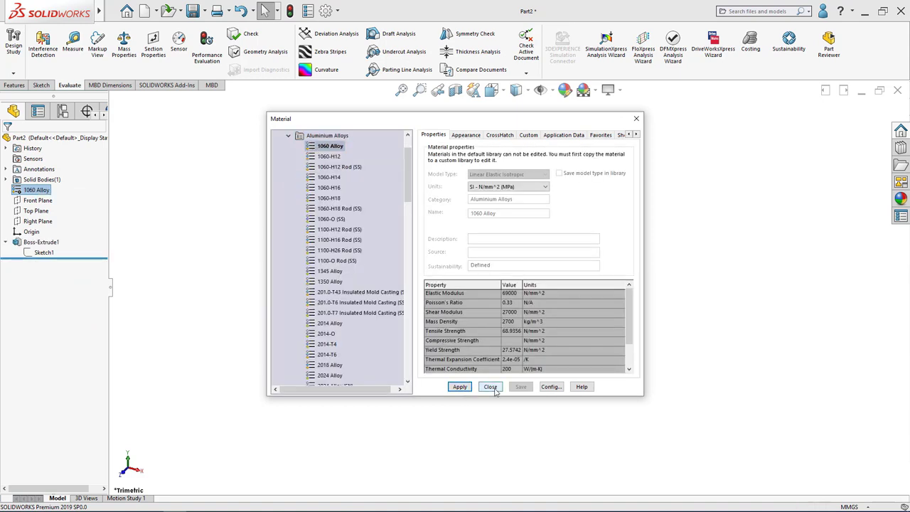
{"action": "left_click", "coordinate": [492, 387]}
Check the part's 6.24 gram mass in Mass Properties, then start Save As
{"action": "scroll", "coordinate": [515, 248], "scroll_direction": "up", "scroll_amount": 2}
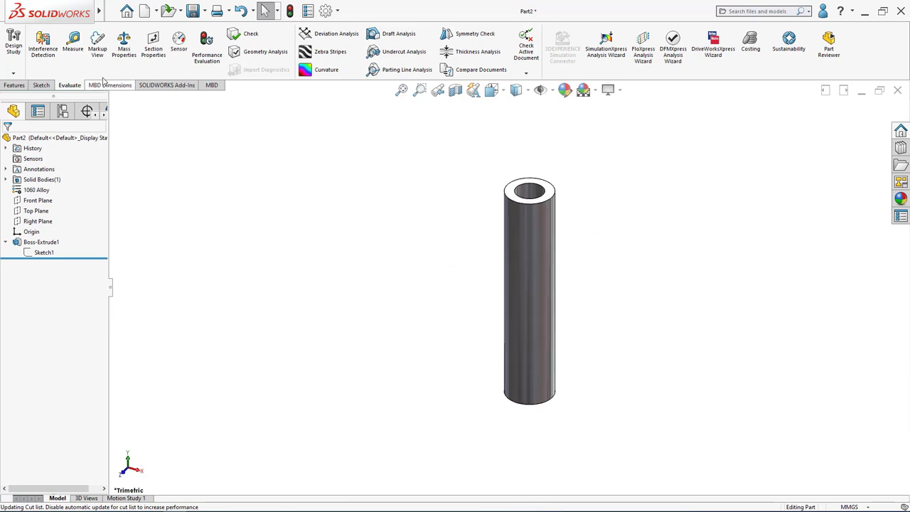
{"action": "left_click", "coordinate": [123, 52]}
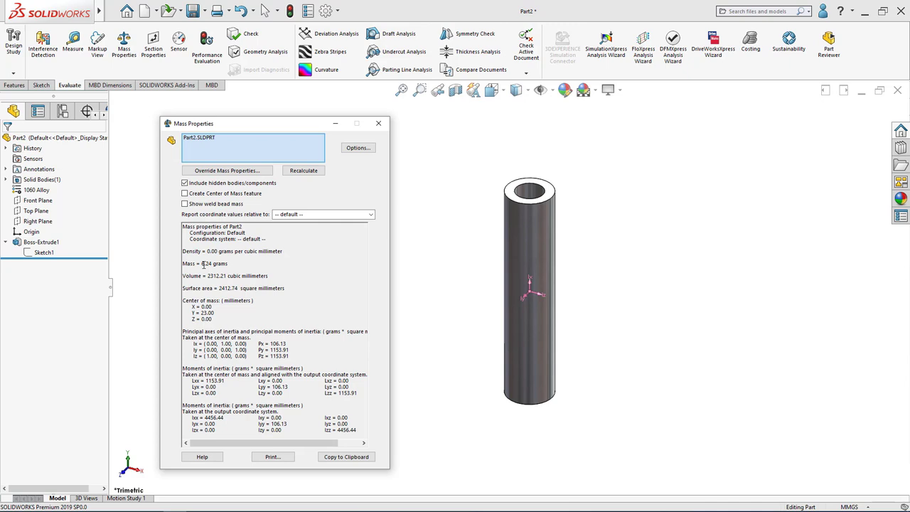
{"action": "left_click", "coordinate": [379, 124]}
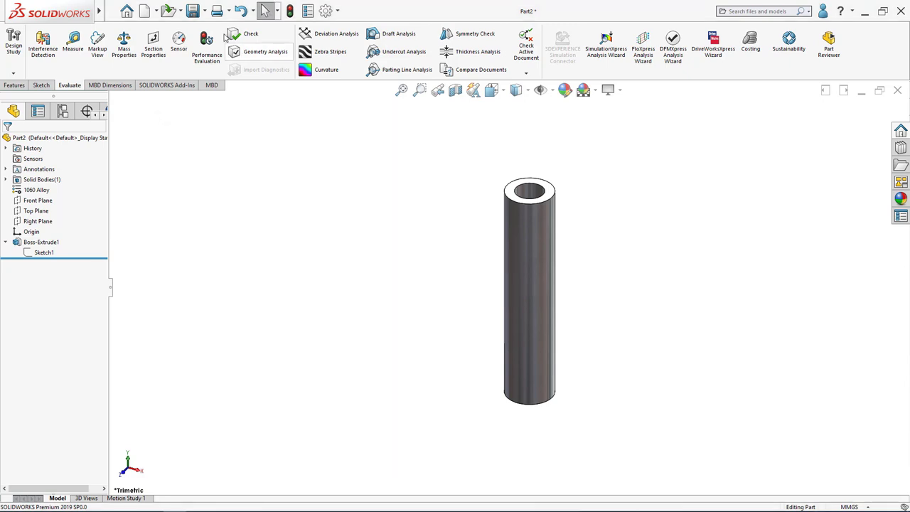
{"action": "left_click", "coordinate": [193, 12]}
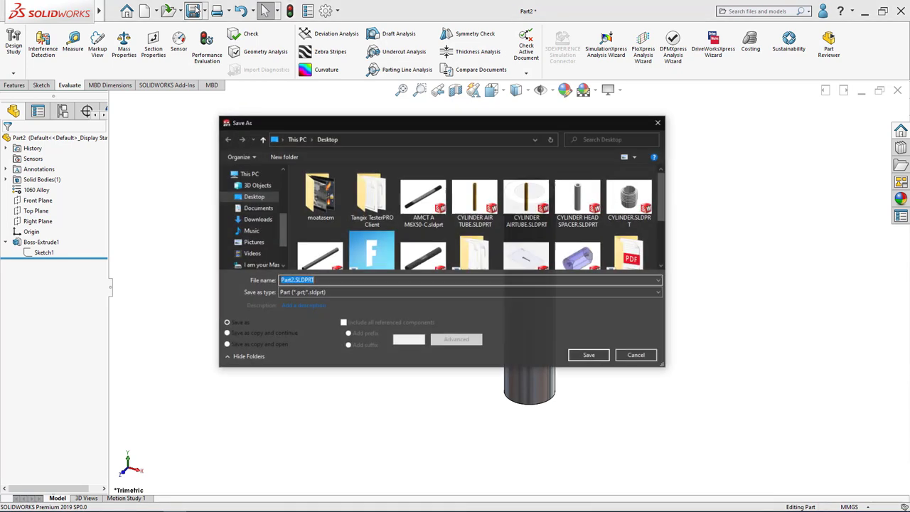
Save the tube as CYLINDER HEAD SPACER, overwriting the existing file
{"action": "left_click", "coordinate": [301, 306]}
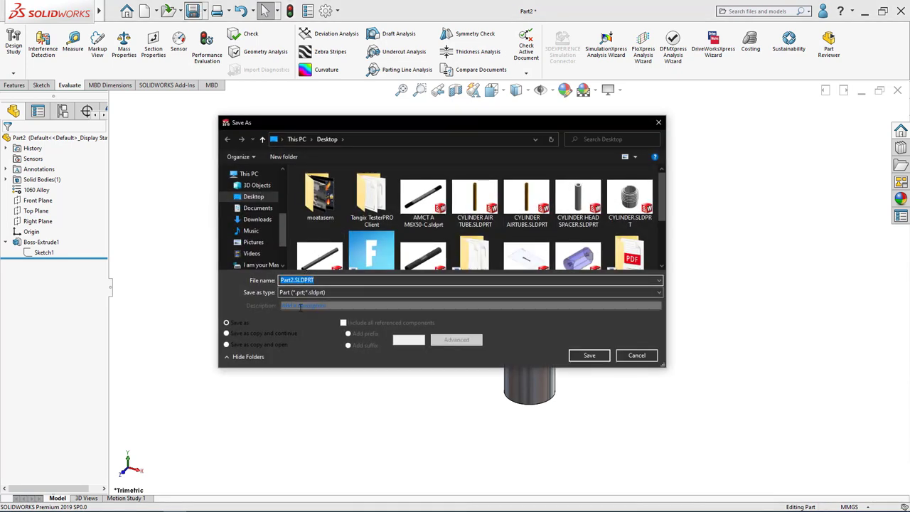
{"action": "type", "text": "CYLINDER HEAD SPACER"}
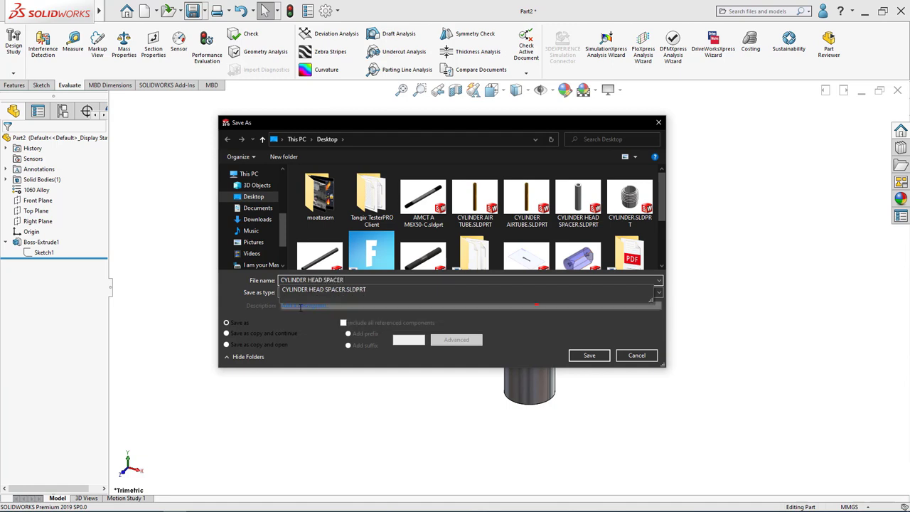
{"action": "key", "text": "Return"}
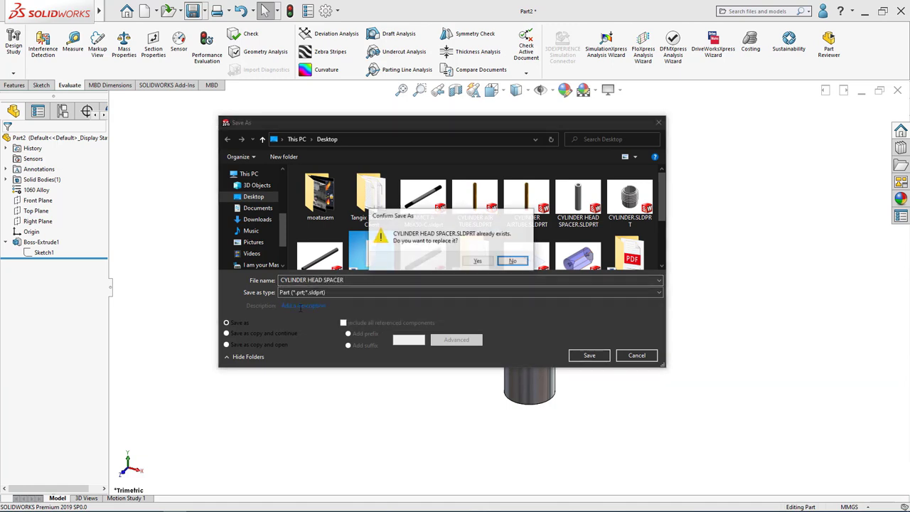
{"action": "left_click", "coordinate": [480, 264]}
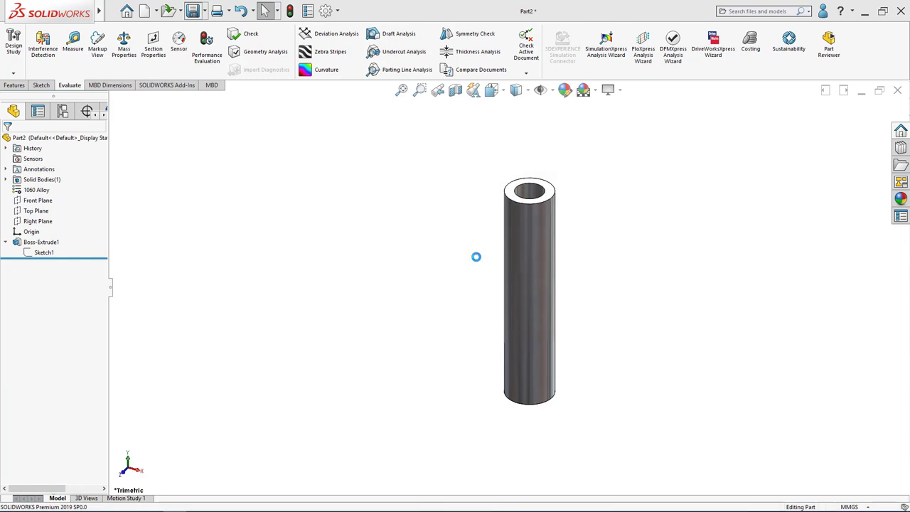
Scroll the view while the blank Part1 document is open
{"action": "scroll", "coordinate": [559, 319], "scroll_direction": "up", "scroll_amount": 2}
{"action": "scroll", "coordinate": [512, 264], "scroll_direction": "down", "scroll_amount": 5}
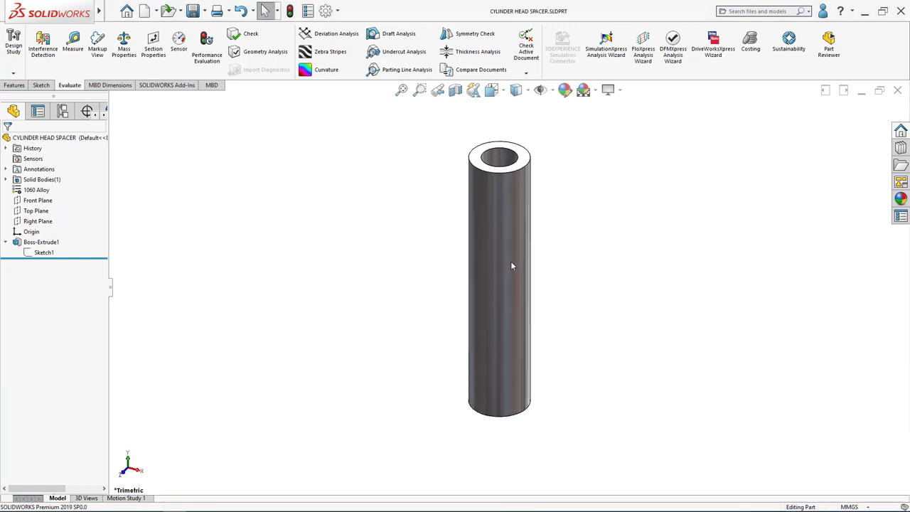
{"action": "scroll", "coordinate": [503, 255], "scroll_direction": "up", "scroll_amount": 3}
{"action": "scroll", "coordinate": [501, 261], "scroll_direction": "down", "scroll_amount": 1}
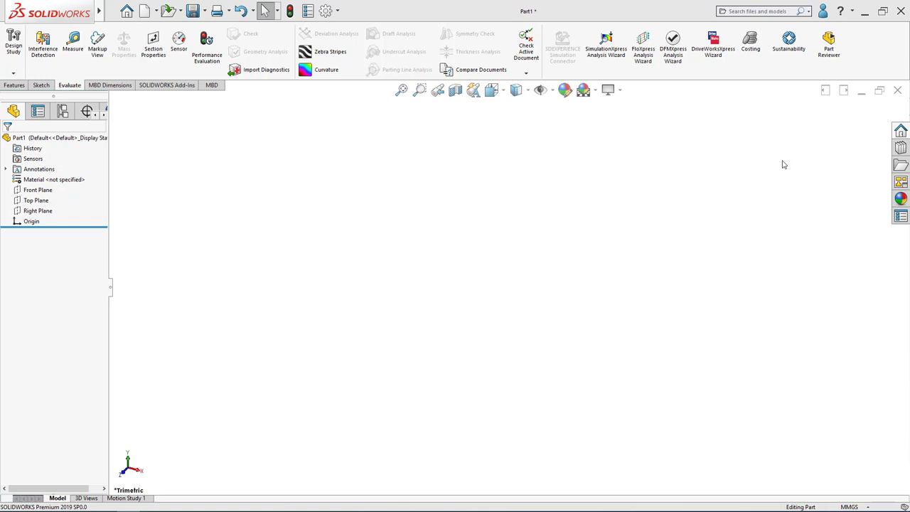
Add in the Toolbox library from the Design Library
{"action": "left_click", "coordinate": [902, 151]}
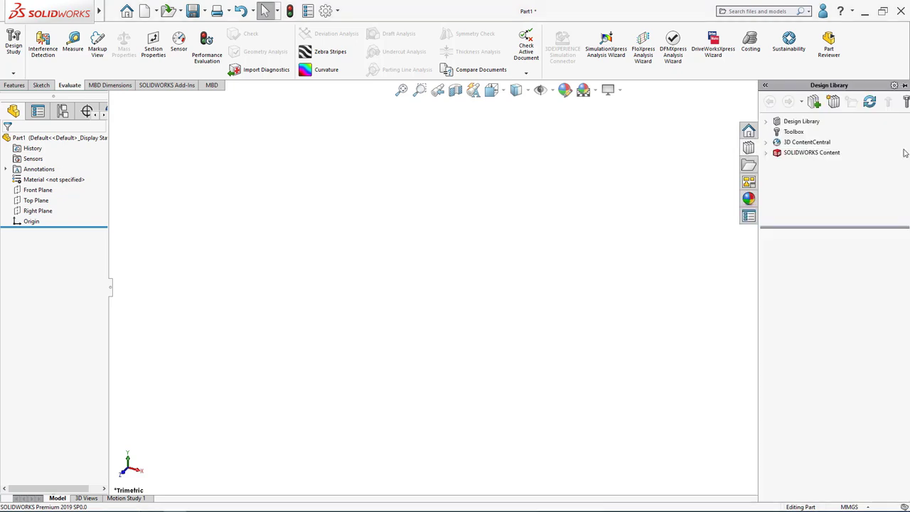
{"action": "left_click", "coordinate": [789, 134]}
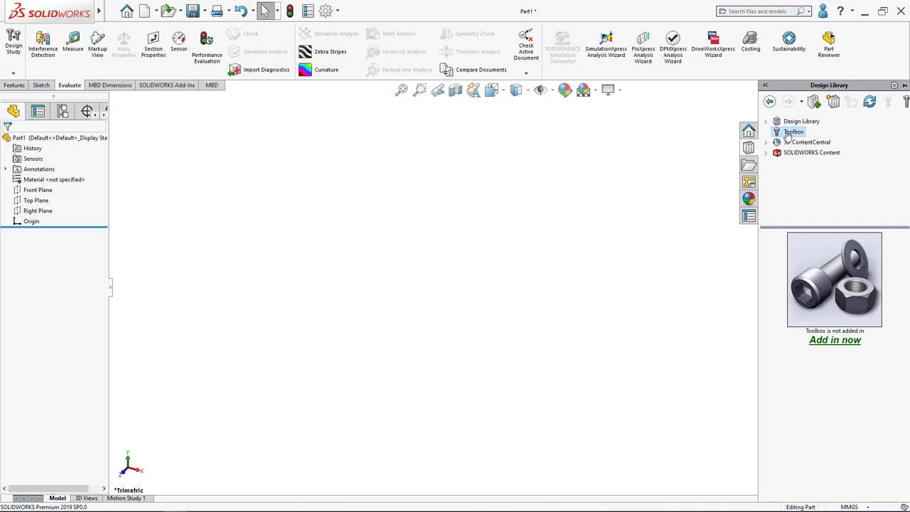
{"action": "left_click", "coordinate": [844, 343]}
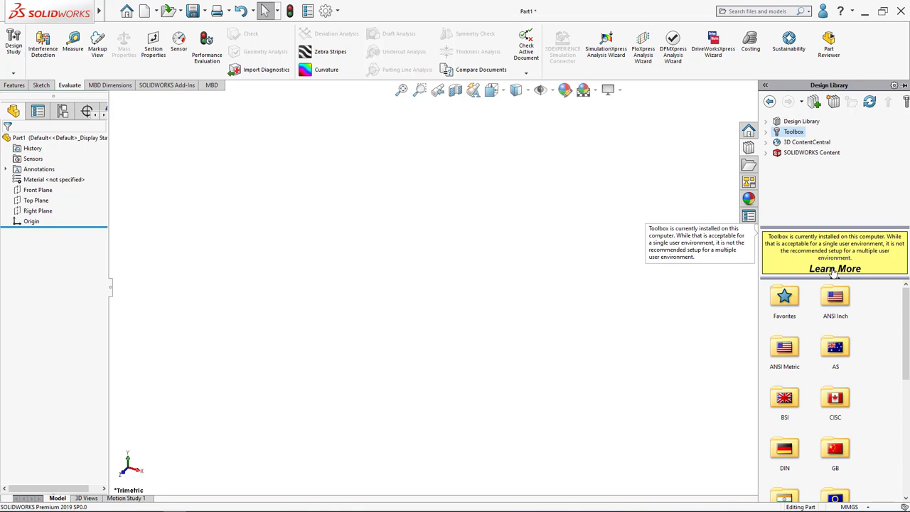
{"action": "mouse_move", "coordinate": [904, 313]}
{"action": "left_mouse_down"}
{"action": "mouse_move", "coordinate": [906, 354]}
{"action": "mouse_move", "coordinate": [907, 325]}
{"action": "left_mouse_up"}
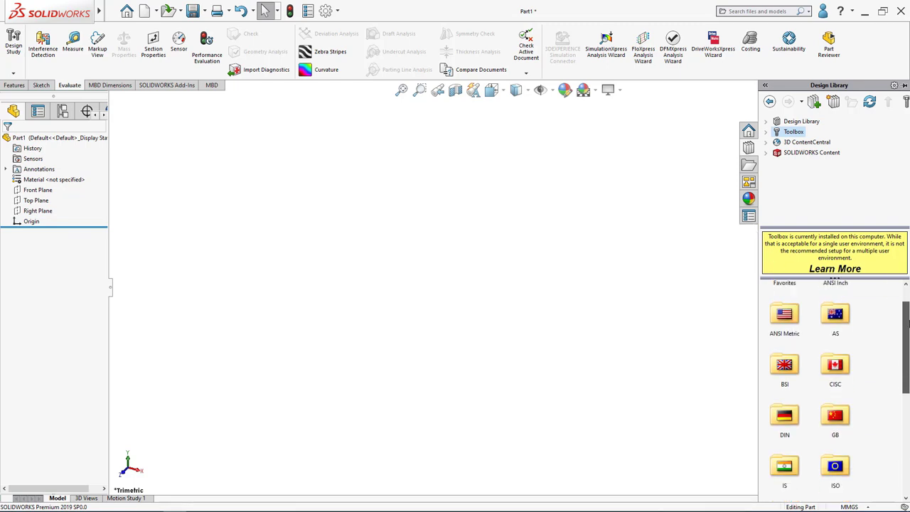
Create a part from ANSI Metric Studs' Double End Stud (Clamping Type)
{"action": "double_click", "coordinate": [783, 320]}
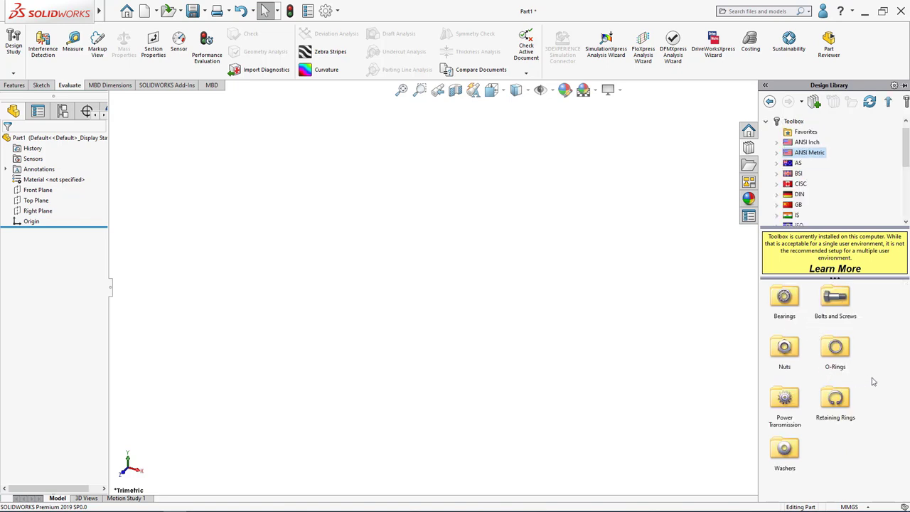
{"action": "double_click", "coordinate": [837, 299]}
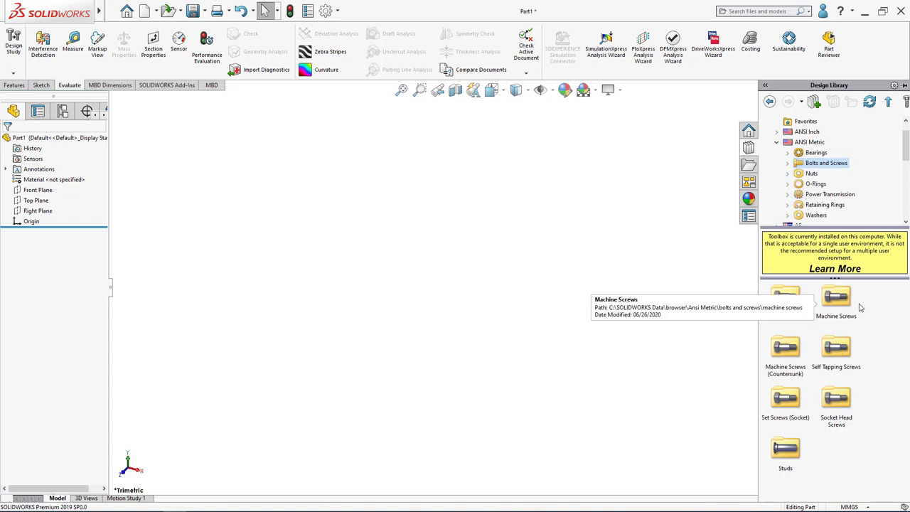
{"action": "double_click", "coordinate": [787, 448]}
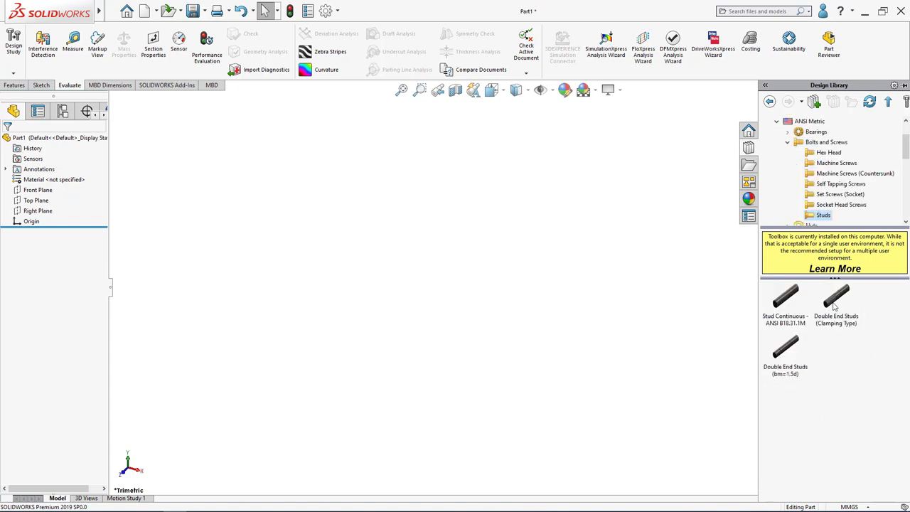
{"action": "mouse_move", "coordinate": [836, 305]}
{"action": "right_click", "coordinate": [835, 306]}
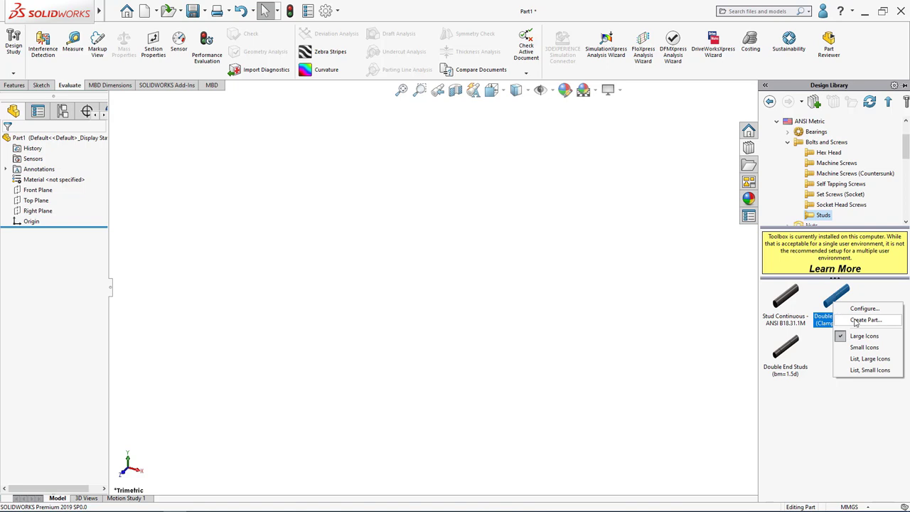
{"action": "left_click", "coordinate": [857, 320]}
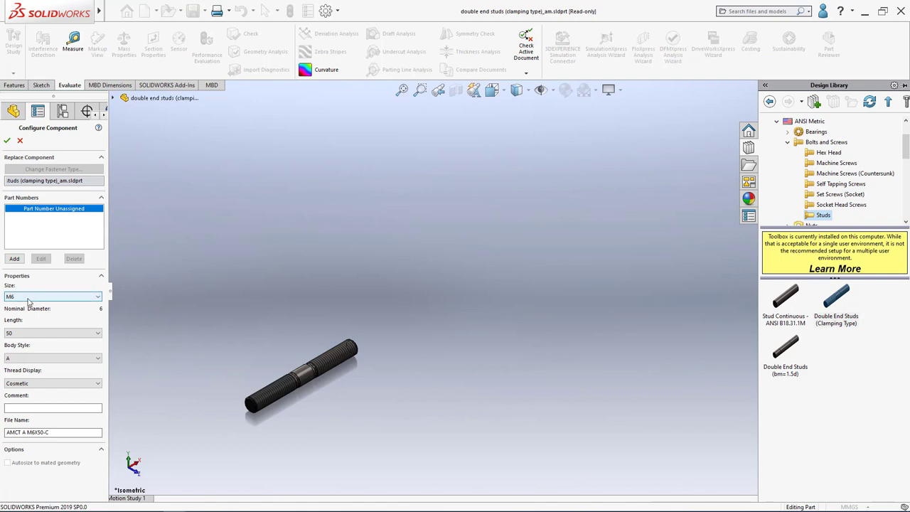
Keep the stud size M6 and set its length to 80
{"action": "left_click", "coordinate": [29, 297]}
{"action": "left_click", "coordinate": [28, 297]}
{"action": "left_click", "coordinate": [29, 296]}
{"action": "left_click", "coordinate": [29, 297]}
{"action": "left_click", "coordinate": [29, 297]}
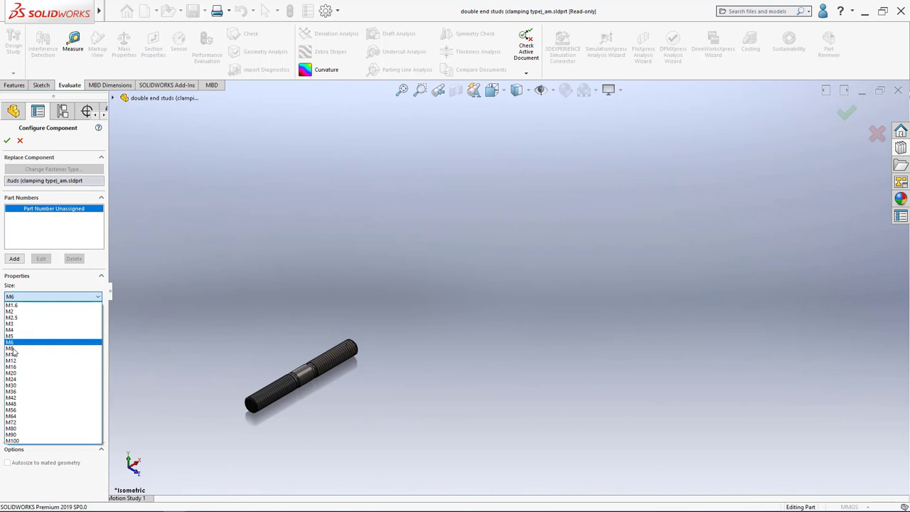
{"action": "left_click", "coordinate": [30, 333]}
{"action": "left_click", "coordinate": [29, 333]}
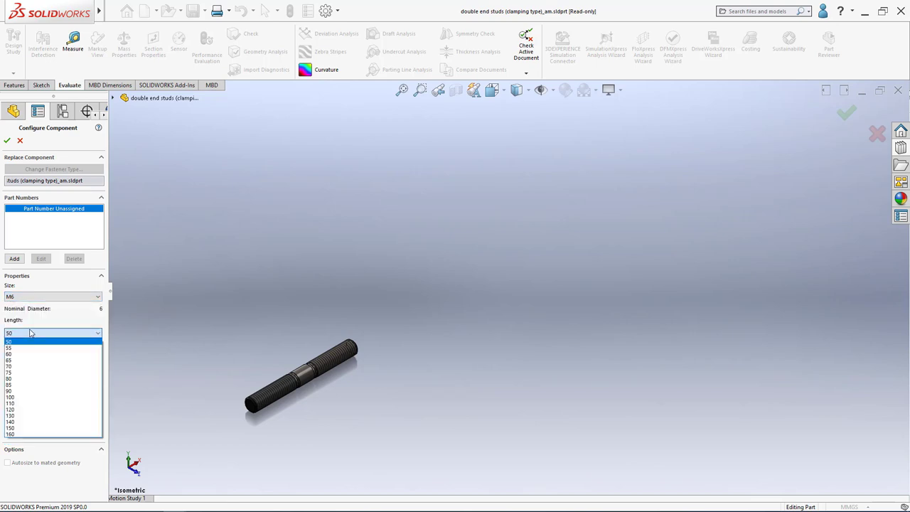
{"action": "left_click", "coordinate": [28, 379]}
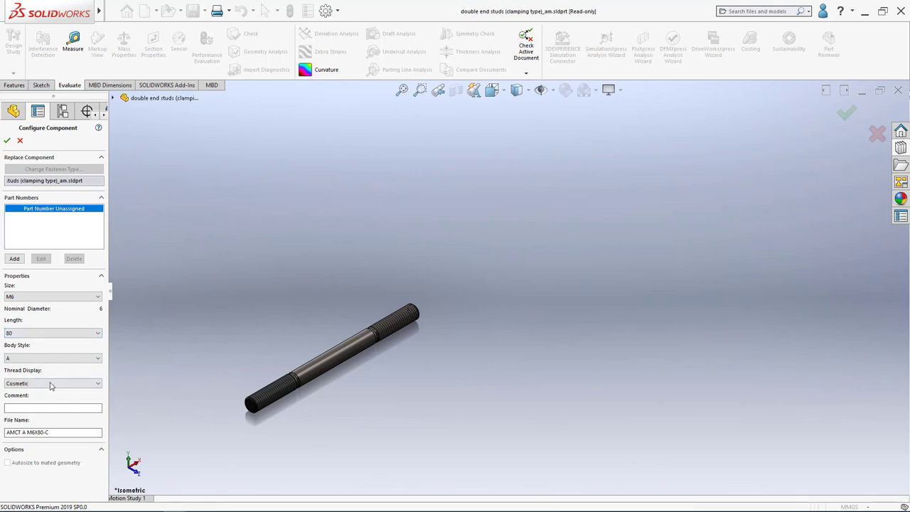
Set the thread display to Cosmetic and accept the stud configuration
{"action": "left_click", "coordinate": [34, 384]}
{"action": "left_click", "coordinate": [35, 384]}
{"action": "left_click", "coordinate": [35, 385]}
{"action": "left_click", "coordinate": [34, 385]}
{"action": "left_click", "coordinate": [27, 388]}
{"action": "left_click", "coordinate": [28, 402]}
{"action": "left_click", "coordinate": [26, 388]}
{"action": "left_click", "coordinate": [30, 401]}
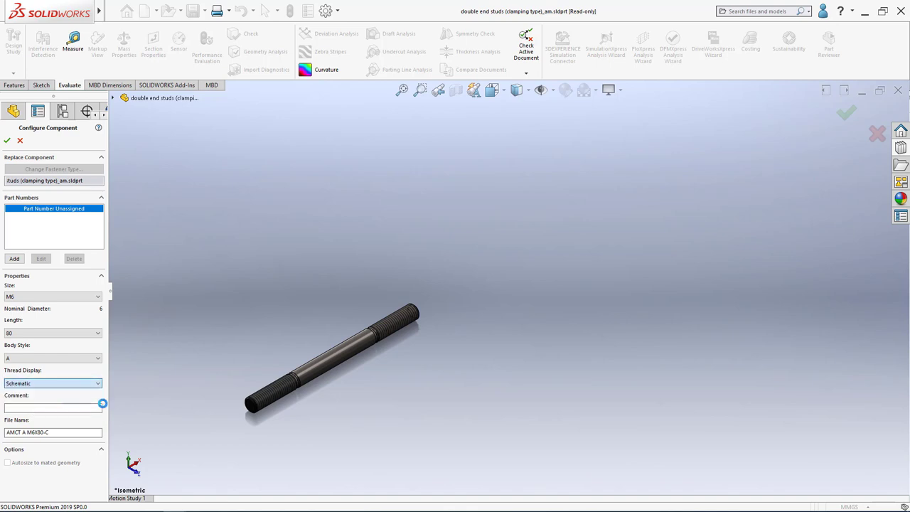
{"action": "left_click", "coordinate": [18, 384]}
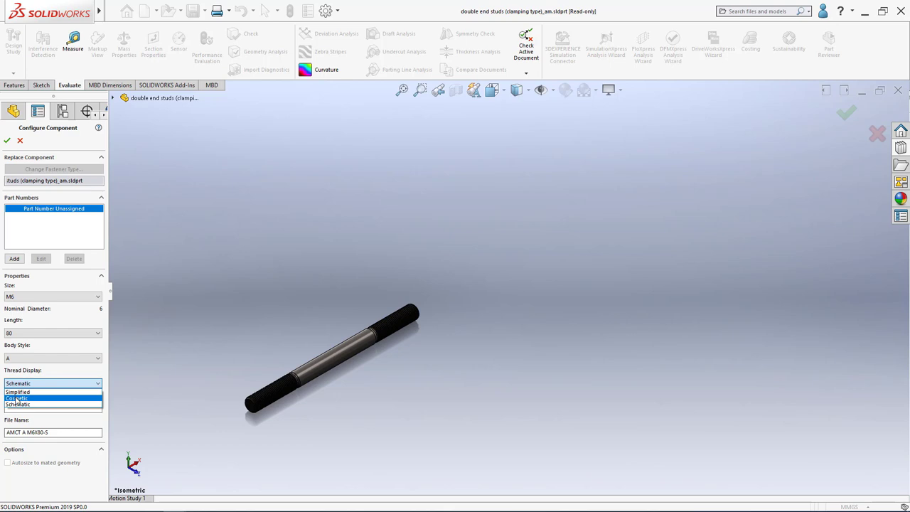
{"action": "left_click", "coordinate": [16, 399]}
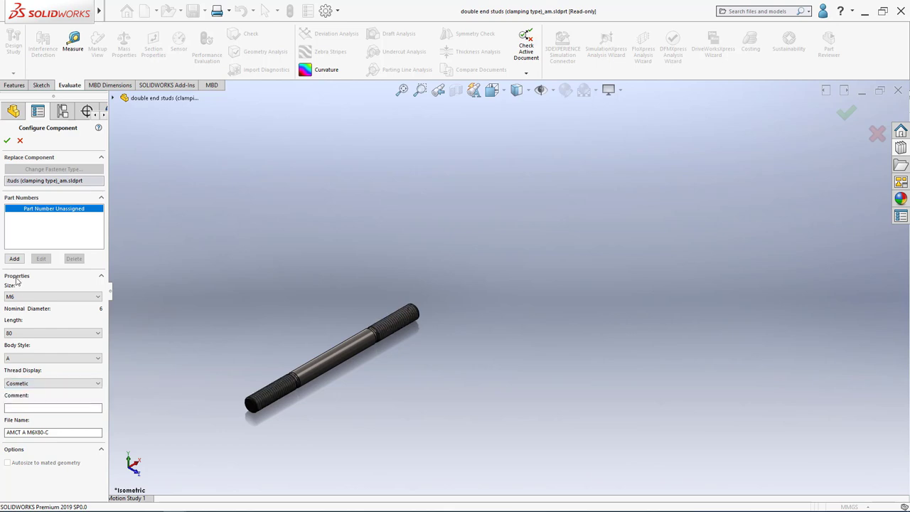
{"action": "left_click", "coordinate": [7, 140]}
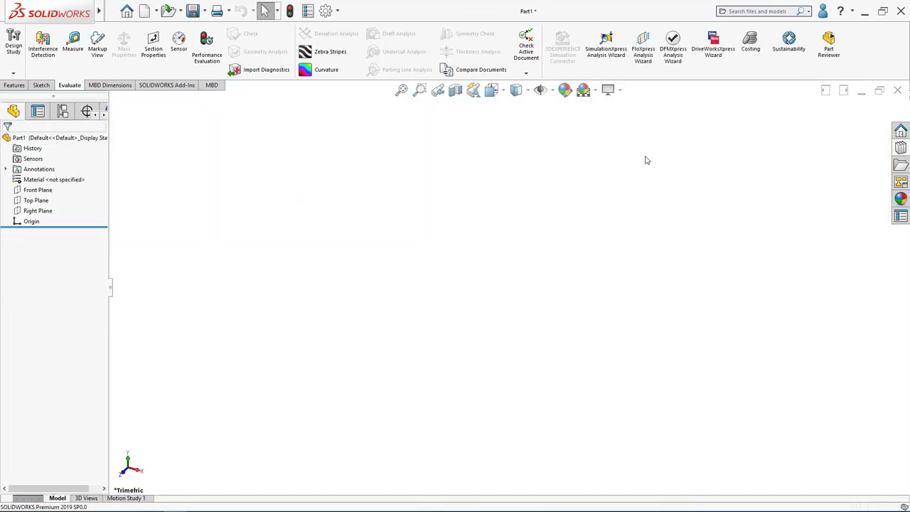
Minimize Part1 and maximize the AMCT A M6X80-C stud window
{"action": "left_click", "coordinate": [863, 93]}
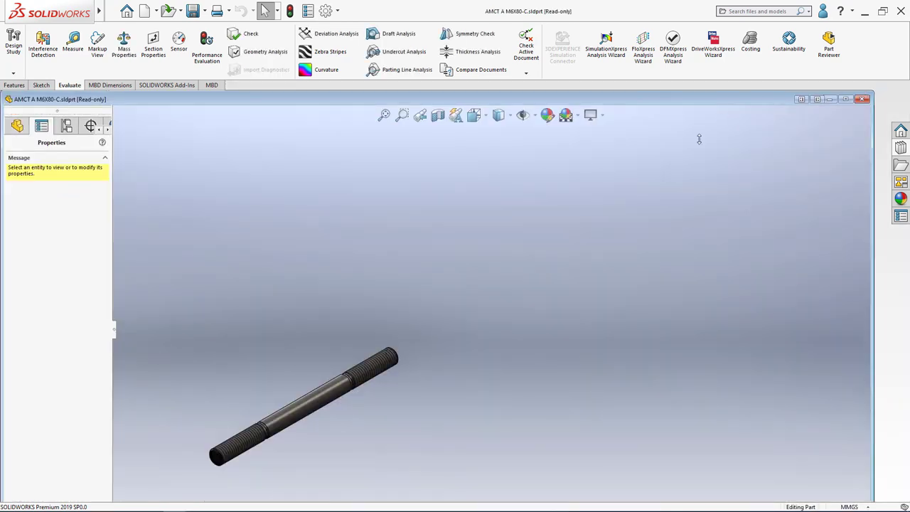
{"action": "left_click", "coordinate": [846, 99]}
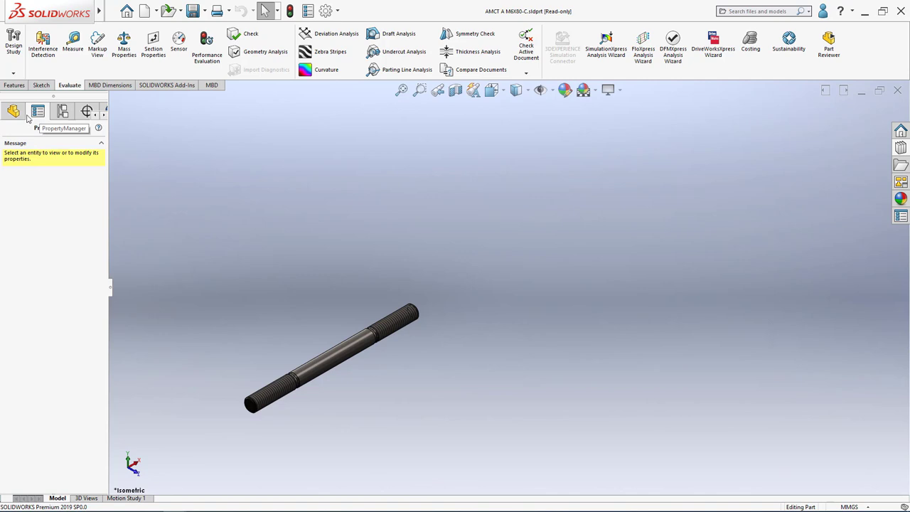
{"action": "left_click", "coordinate": [13, 113]}
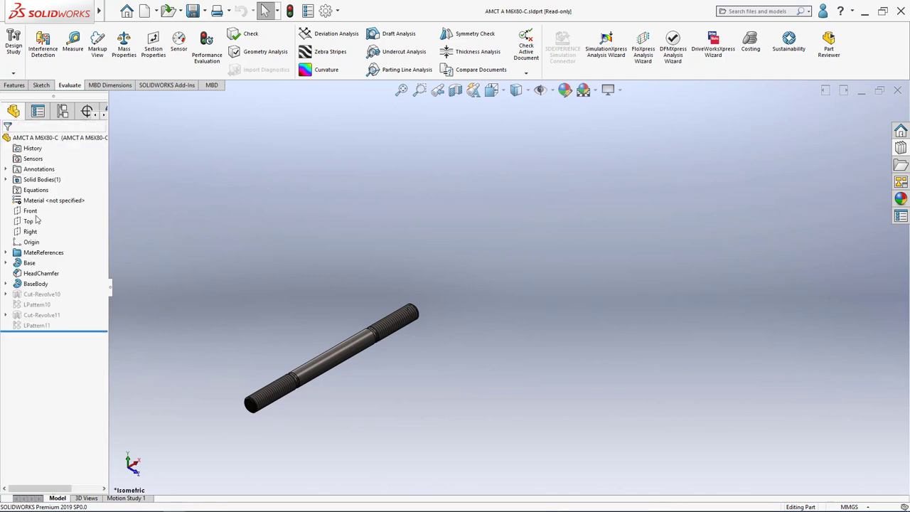
Save the stud to the Desktop as m6 stud
{"action": "left_click", "coordinate": [192, 12]}
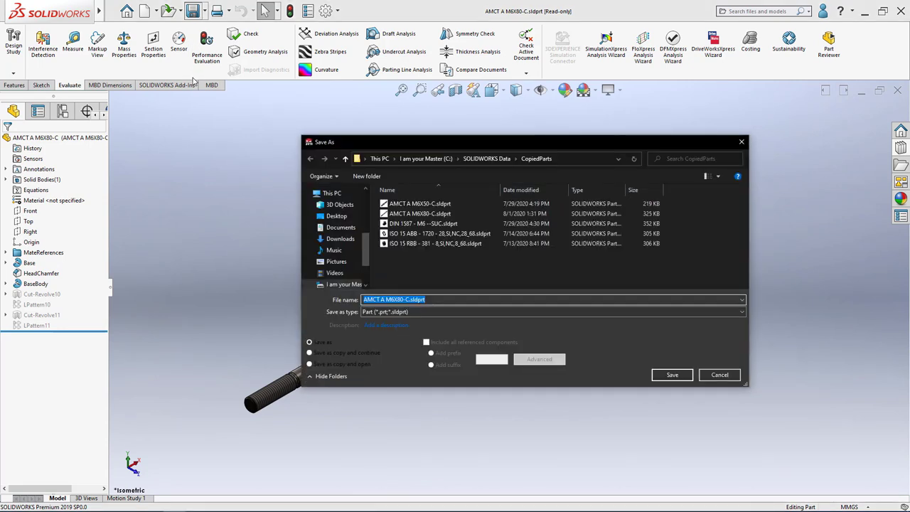
{"action": "type", "text": "m6 stud"}
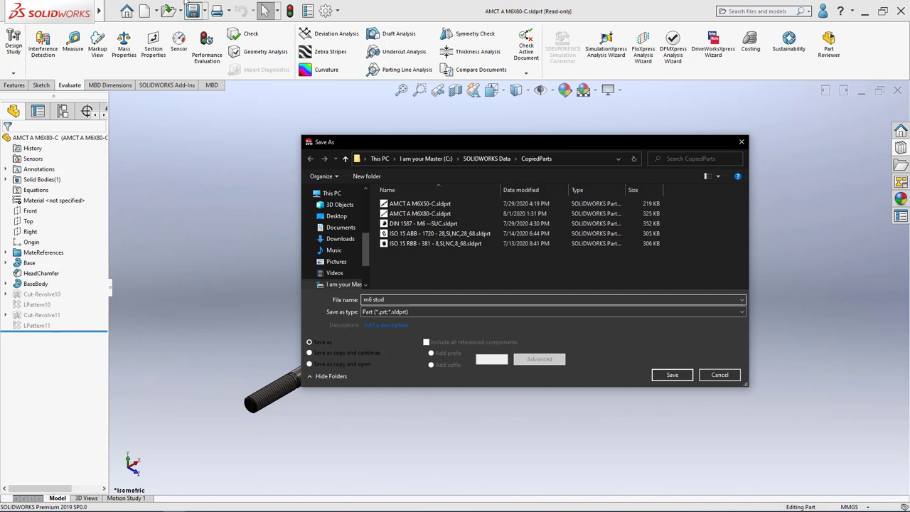
{"action": "left_click", "coordinate": [336, 215]}
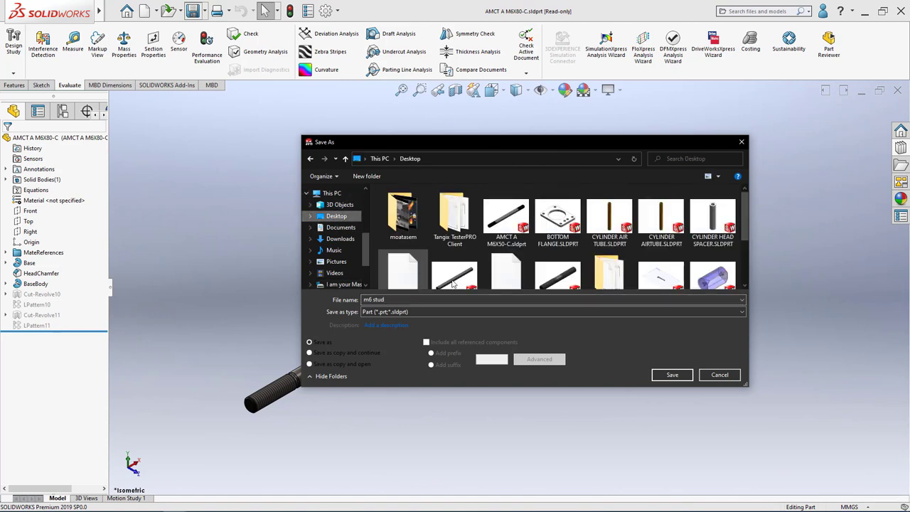
{"action": "left_click", "coordinate": [672, 375]}
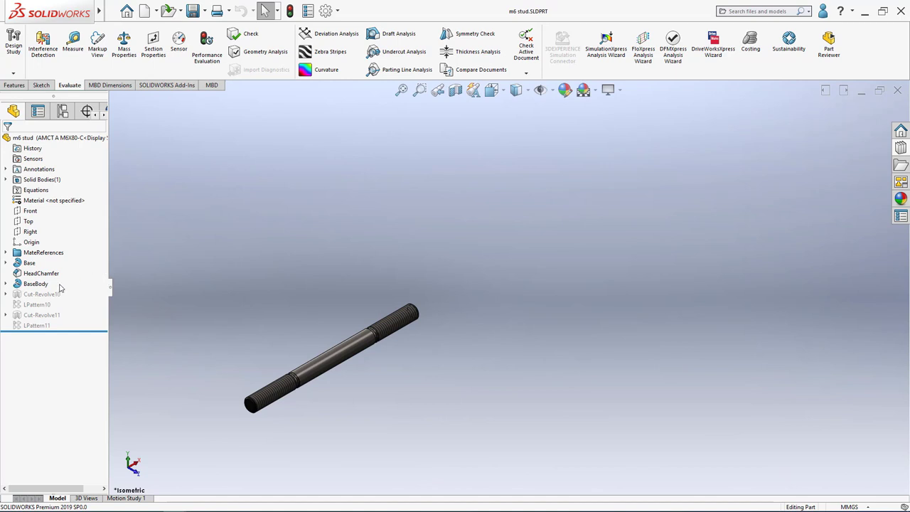
In the stud's Sketch1, change the 80 mm overall length to 83 mm
{"action": "left_click", "coordinate": [5, 263]}
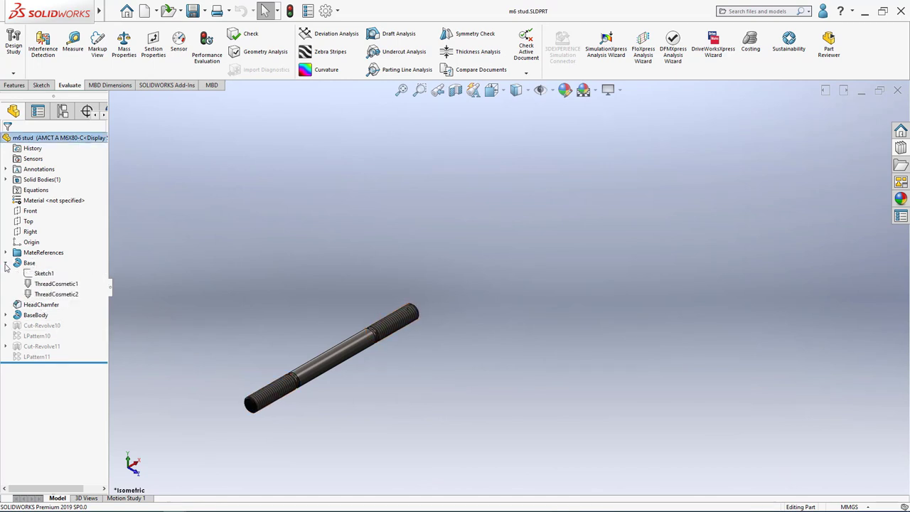
{"action": "right_click", "coordinate": [45, 275]}
{"action": "left_click", "coordinate": [52, 256]}
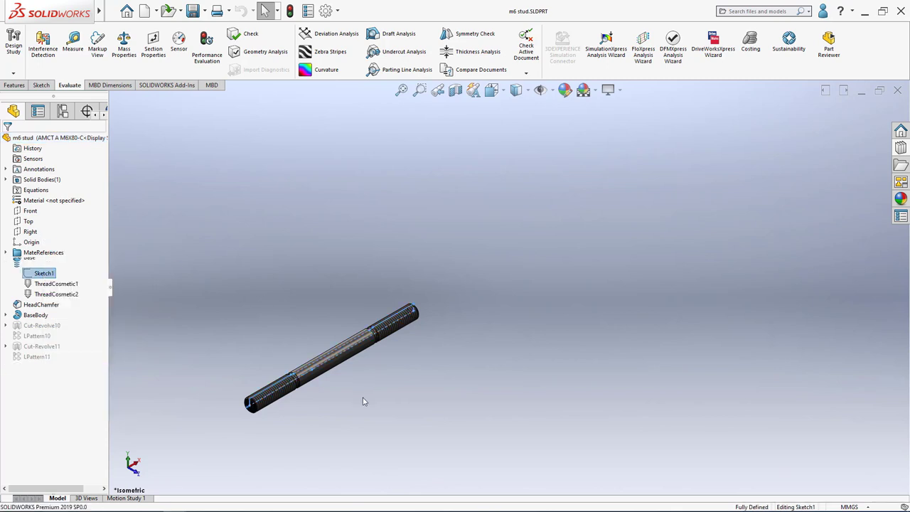
{"action": "scroll", "coordinate": [308, 394], "scroll_direction": "down", "scroll_amount": 5}
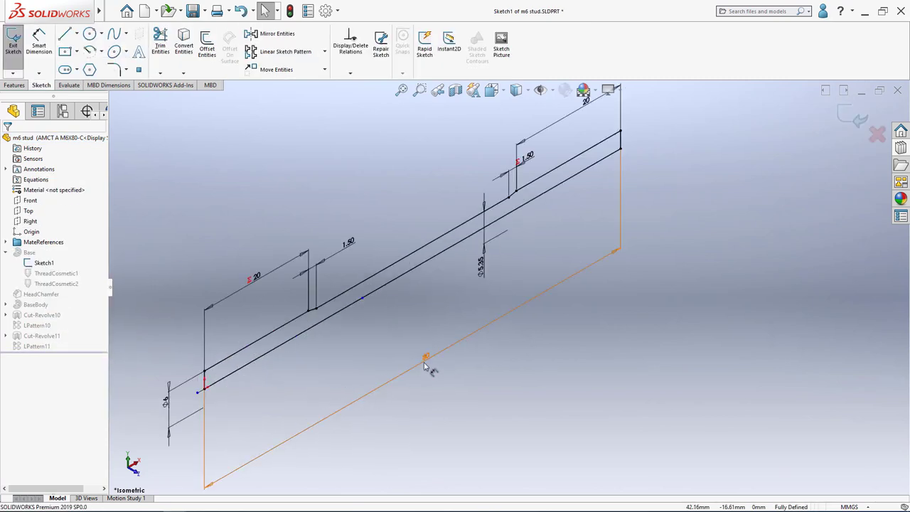
{"action": "left_click", "coordinate": [425, 358]}
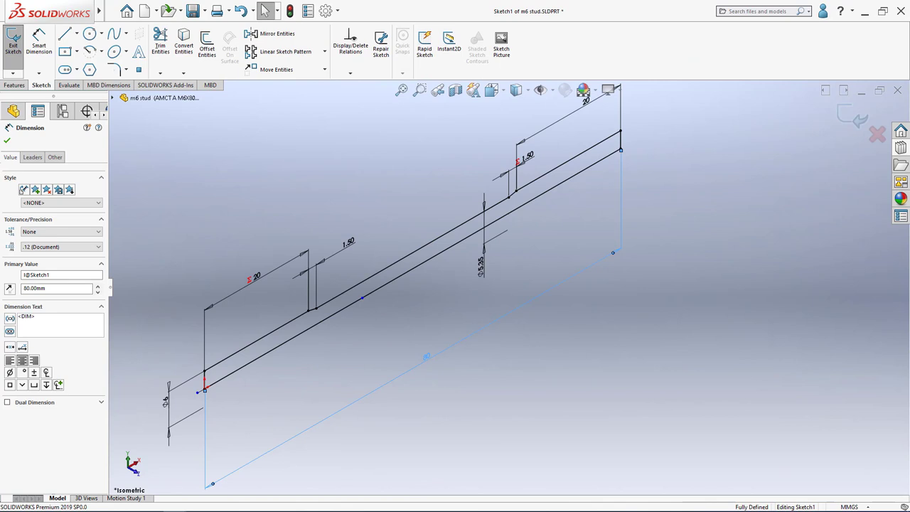
{"action": "double_click", "coordinate": [426, 358]}
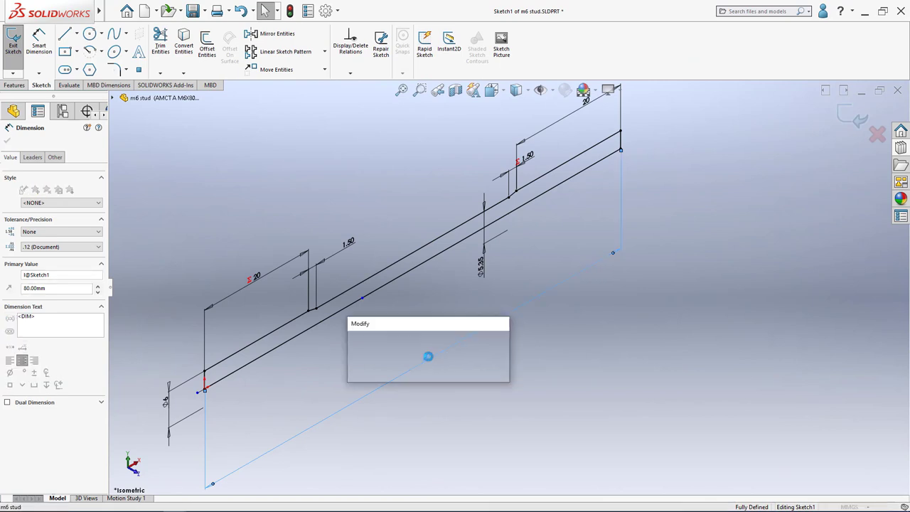
{"action": "type", "text": "83"}
{"action": "key", "text": "Return"}
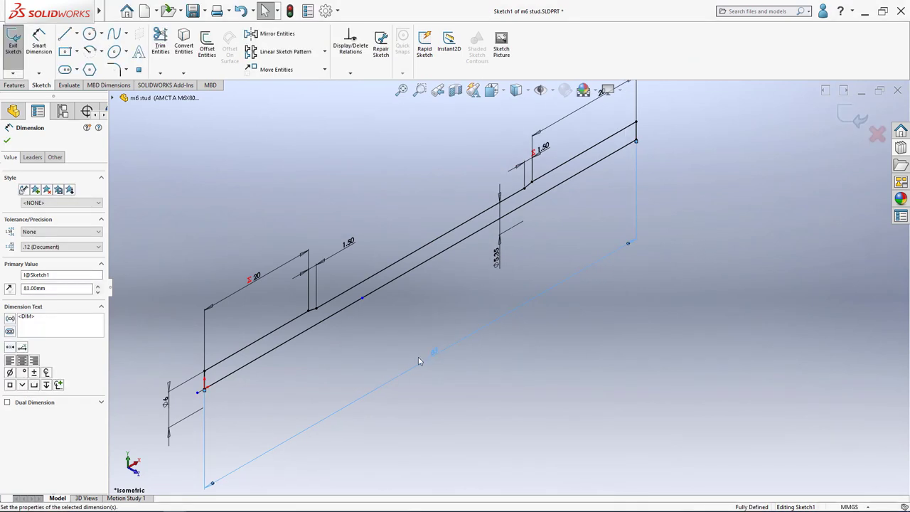
Shorten the 20 mm thread lengths to 18 mm and exit the sketch
{"action": "key", "text": "ctrl+8"}
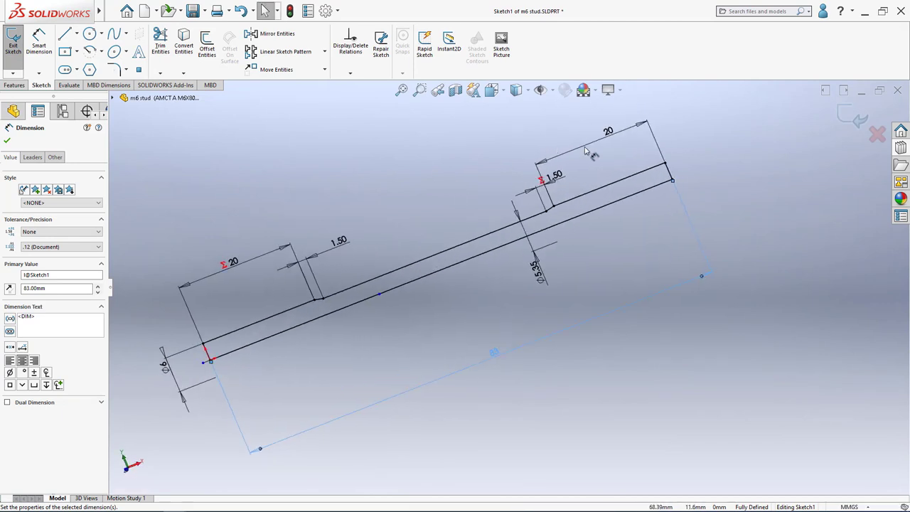
{"action": "double_click", "coordinate": [612, 132]}
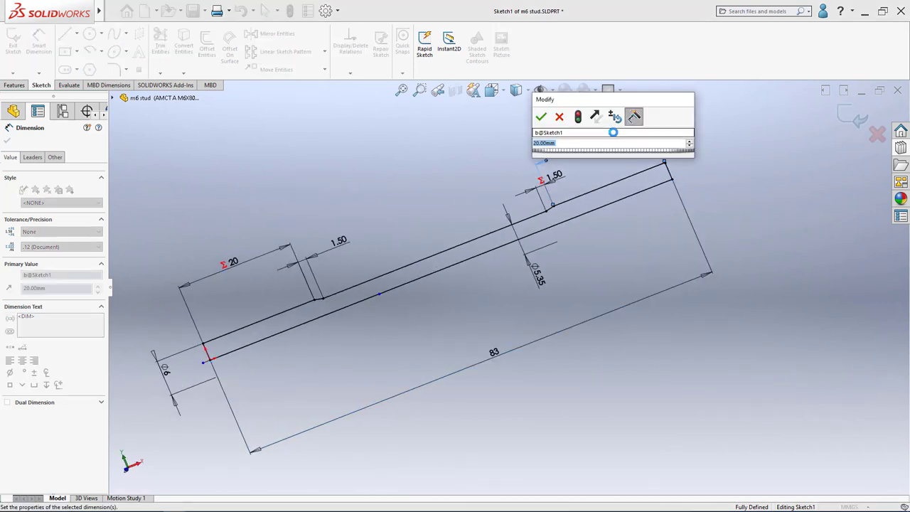
{"action": "type", "text": "18"}
{"action": "key", "text": "Return"}
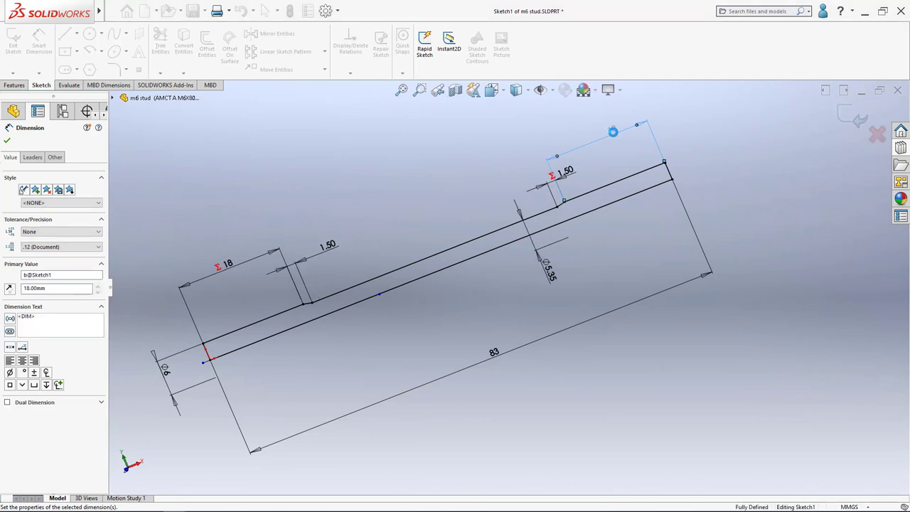
{"action": "scroll", "coordinate": [494, 194], "scroll_direction": "down", "scroll_amount": 3}
{"action": "scroll", "coordinate": [494, 194], "scroll_direction": "up", "scroll_amount": 3}
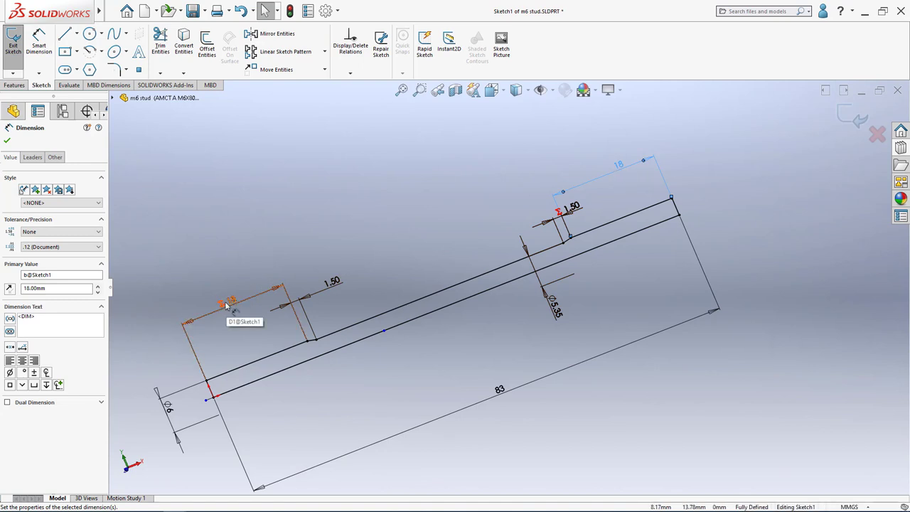
{"action": "left_click", "coordinate": [853, 118]}
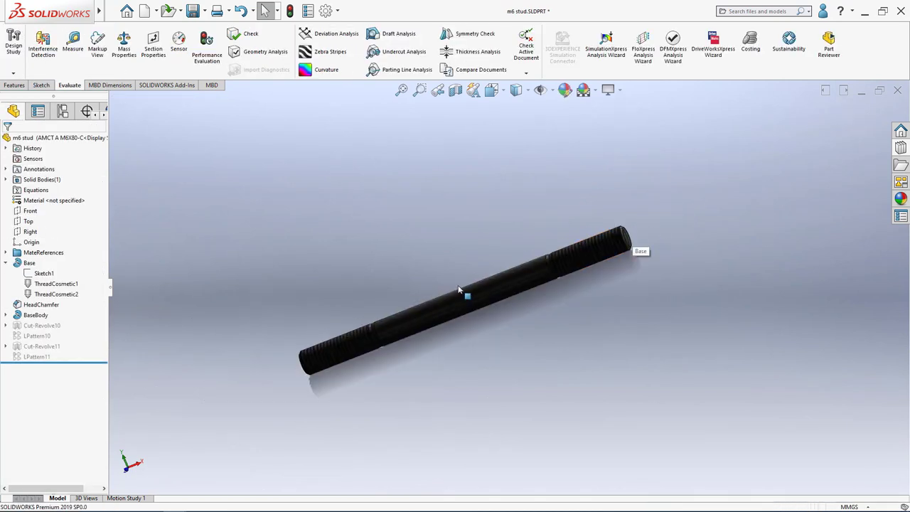
Assign AISI 1020 steel to the m6 stud and save the part
{"action": "right_click", "coordinate": [50, 201]}
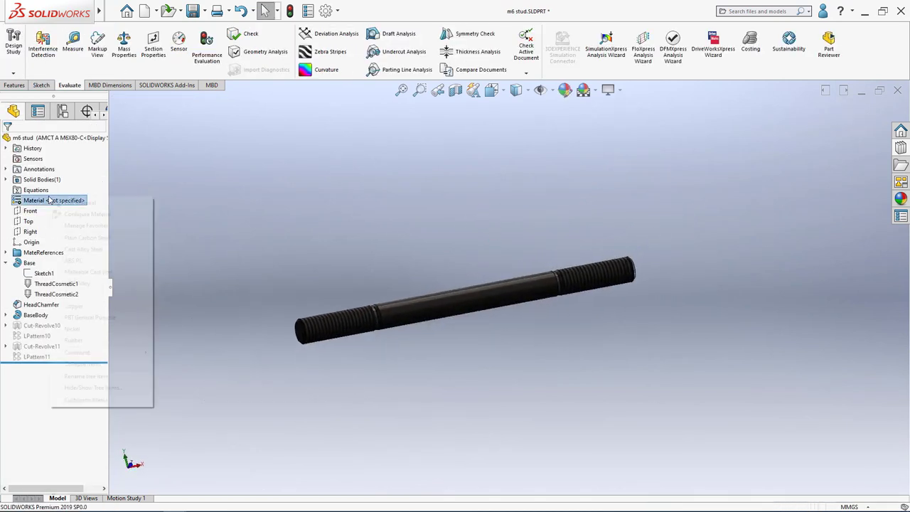
{"action": "left_click", "coordinate": [71, 205]}
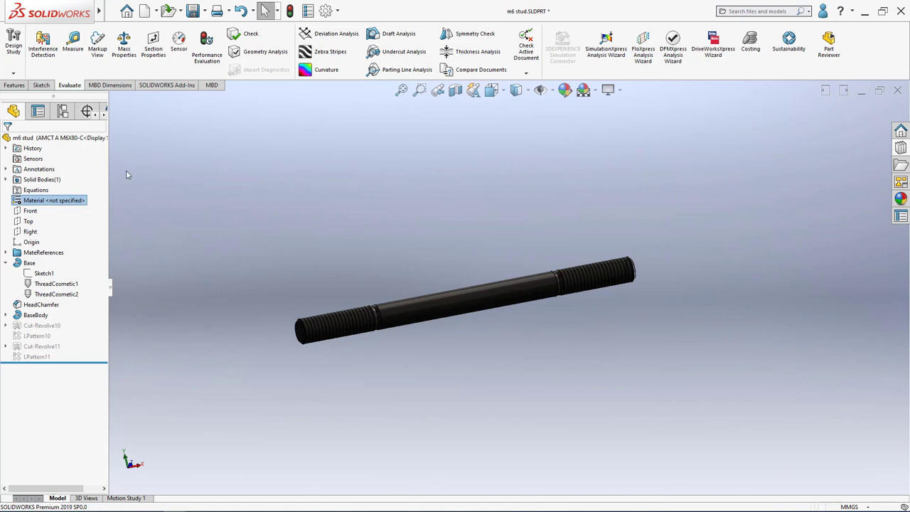
{"action": "left_click", "coordinate": [289, 146]}
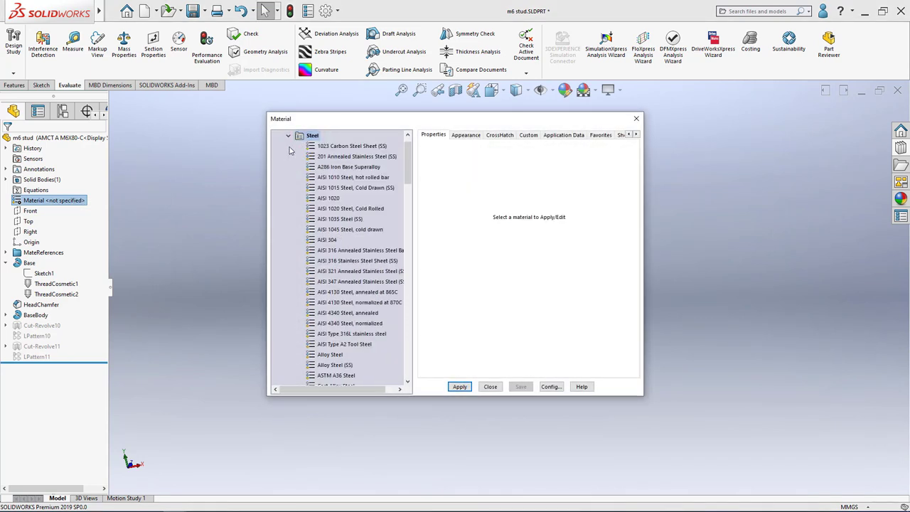
{"action": "left_click", "coordinate": [323, 199]}
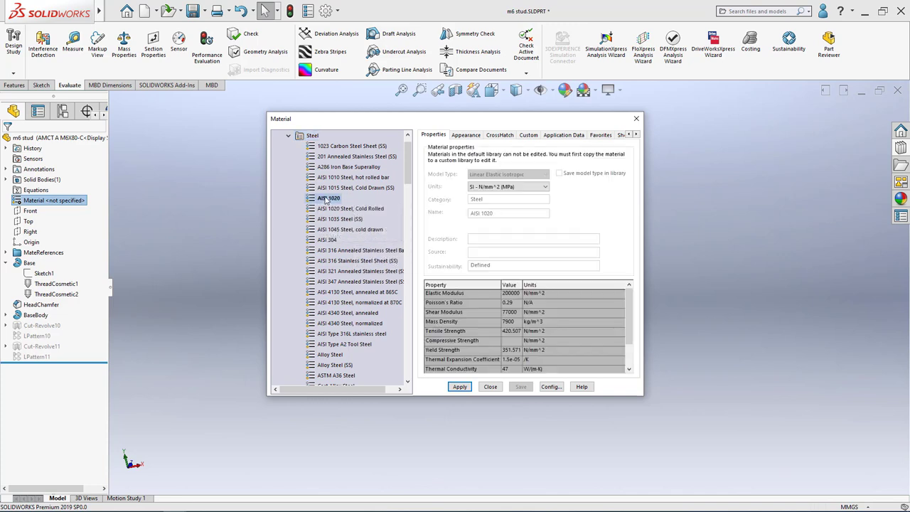
{"action": "left_click", "coordinate": [461, 387]}
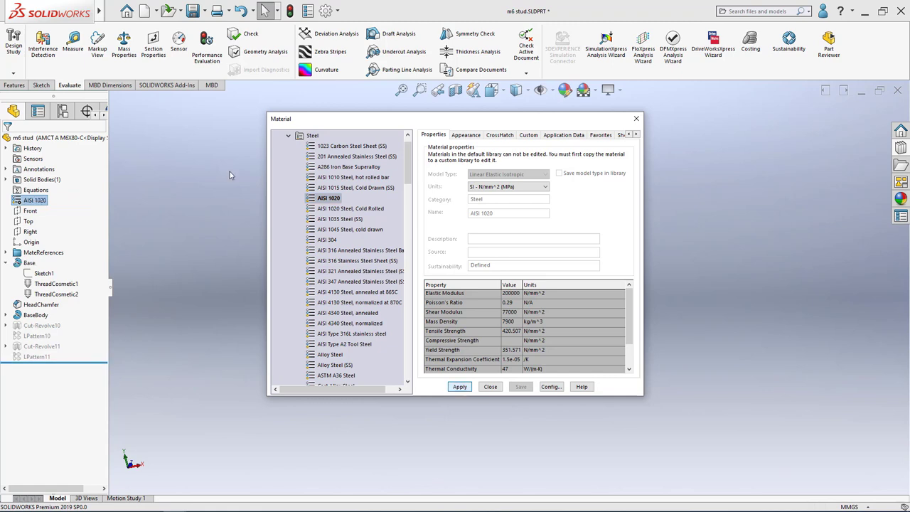
{"action": "left_click", "coordinate": [491, 387]}
{"action": "middle_click_drag", "start_coordinate": [441, 282], "coordinate": [463, 228]}
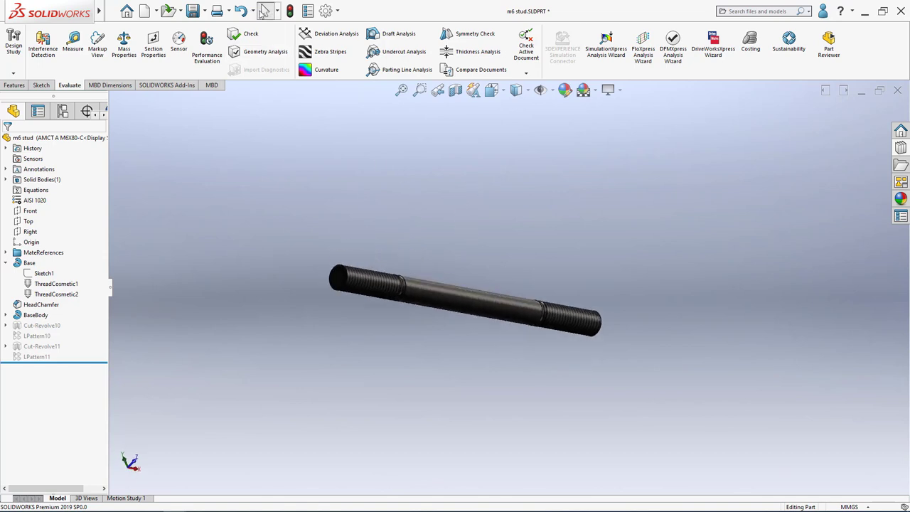
{"action": "left_click", "coordinate": [192, 13]}
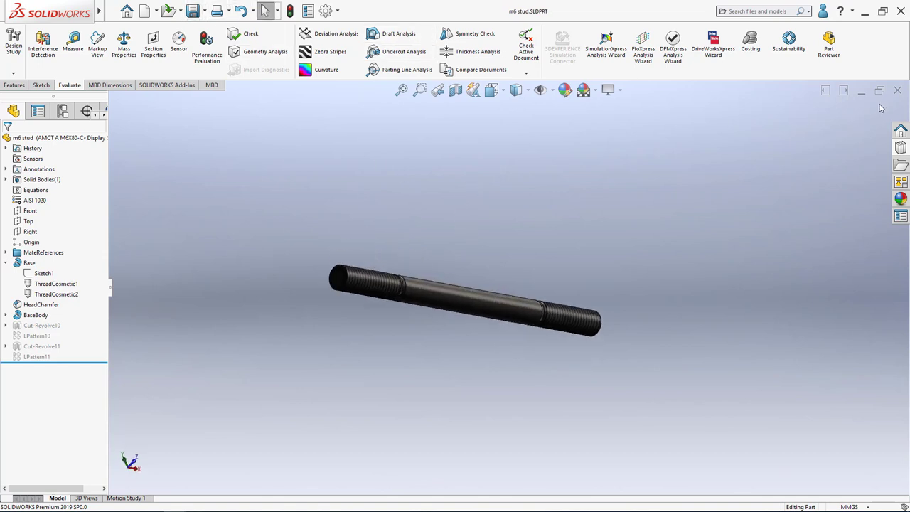
Close m6 stud and collapse ANSI Metric folders in the Design Library
{"action": "left_click", "coordinate": [899, 92]}
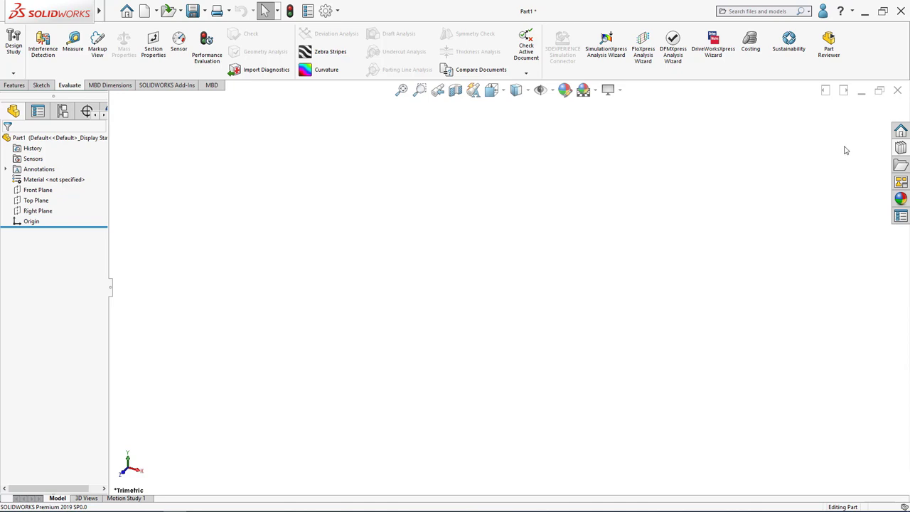
{"action": "left_click", "coordinate": [900, 149]}
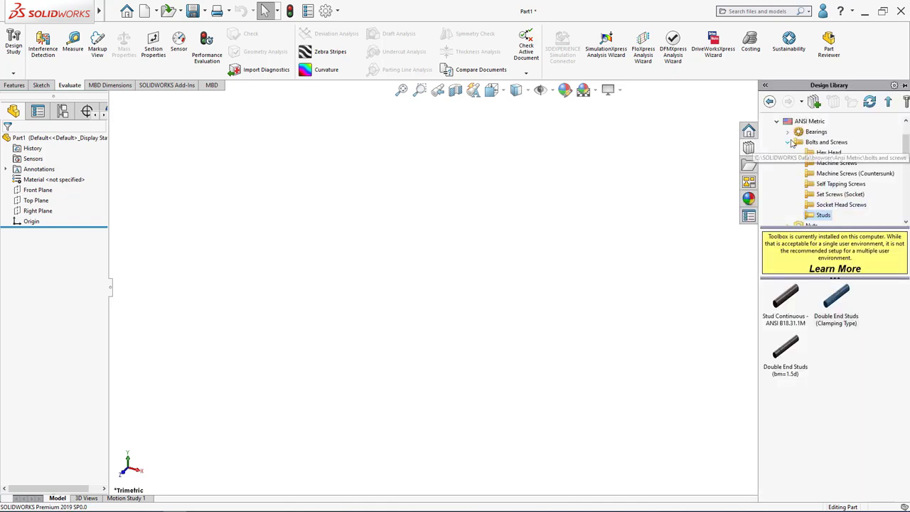
{"action": "left_click", "coordinate": [789, 143]}
{"action": "left_click", "coordinate": [777, 122]}
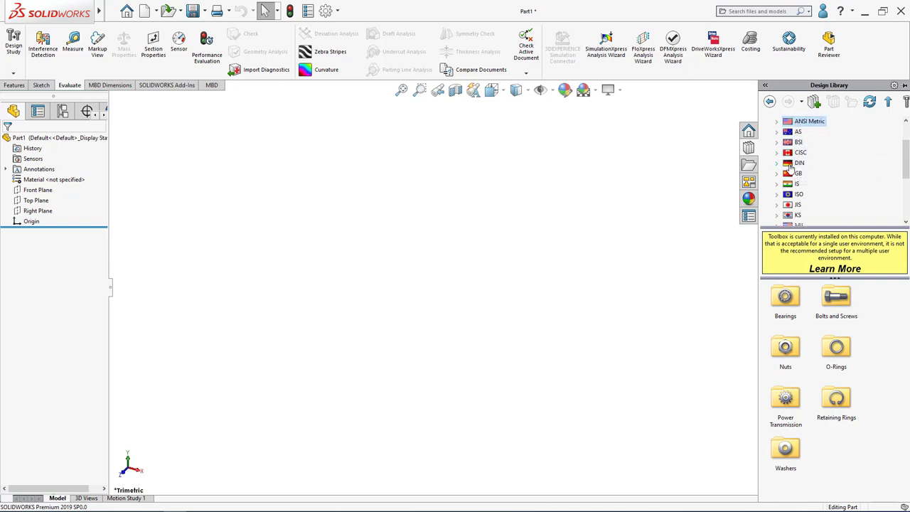
Open DIN > Nuts > Hex Nuts - Cap and bring up Domed Cap Nut - DIN 1587's options
{"action": "left_click", "coordinate": [780, 164]}
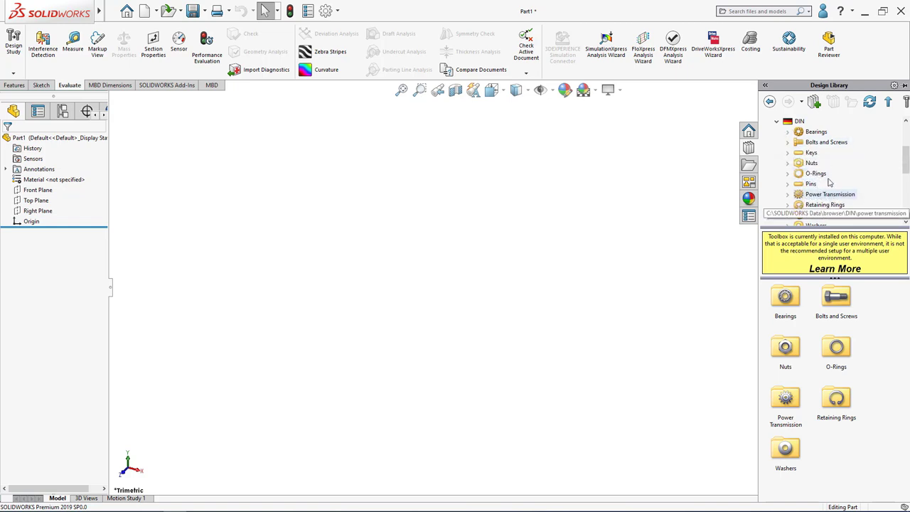
{"action": "left_click", "coordinate": [790, 164]}
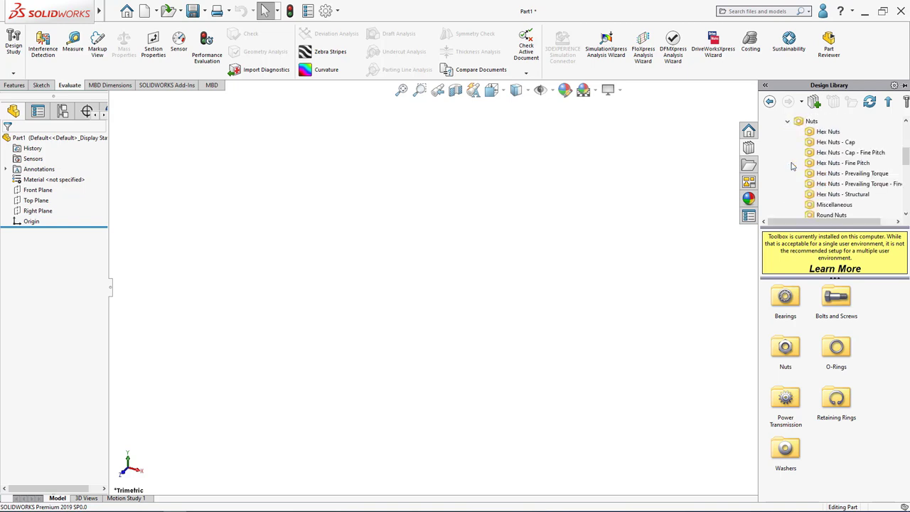
{"action": "left_click", "coordinate": [811, 121]}
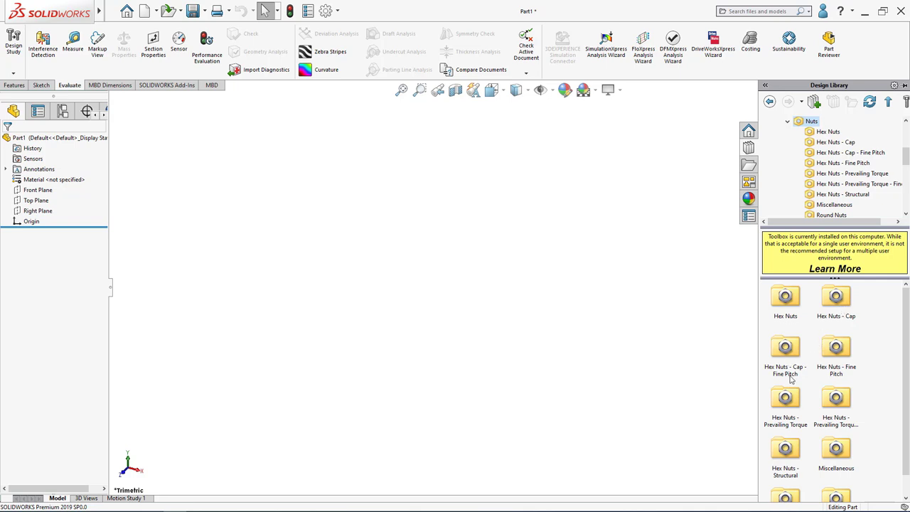
{"action": "double_click", "coordinate": [837, 297]}
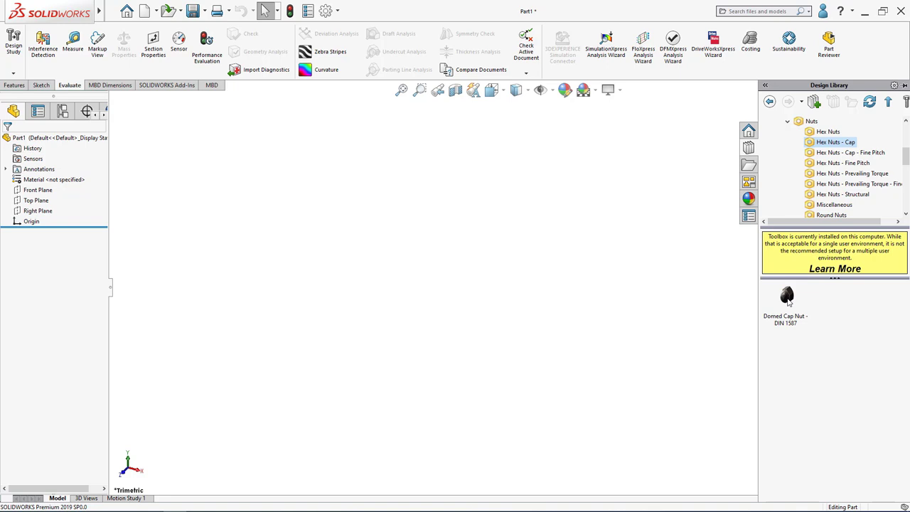
{"action": "right_click", "coordinate": [788, 302]}
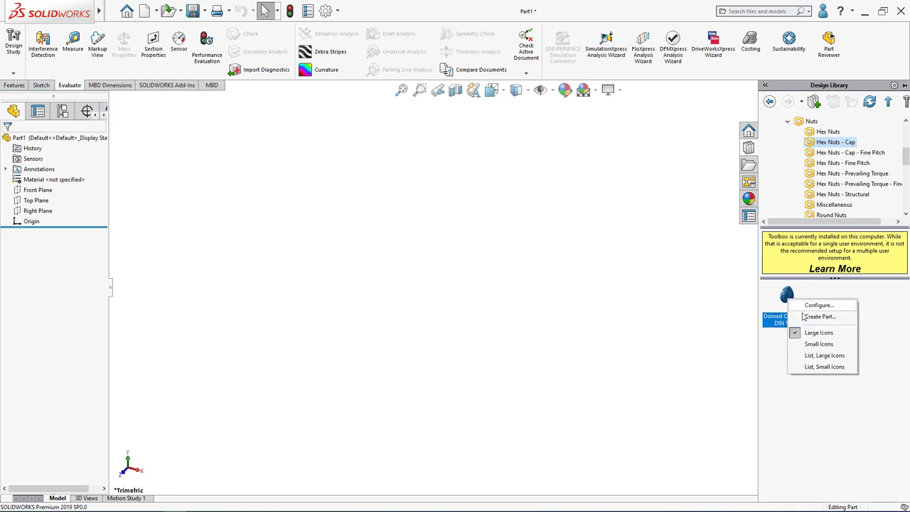
Generate the M6 DIN 1587 domed cap nut part with cosmetic threads, maximized, showing its feature tree
{"action": "left_click", "coordinate": [819, 317]}
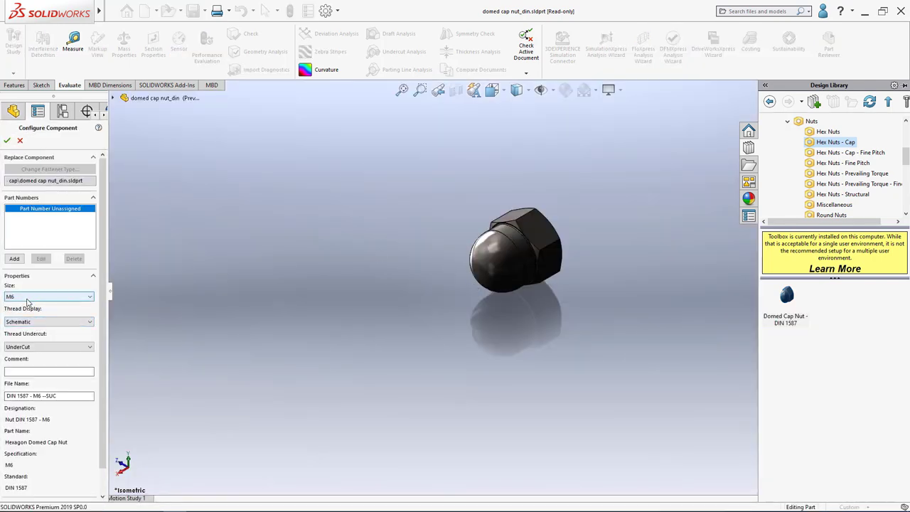
{"action": "left_click", "coordinate": [33, 322]}
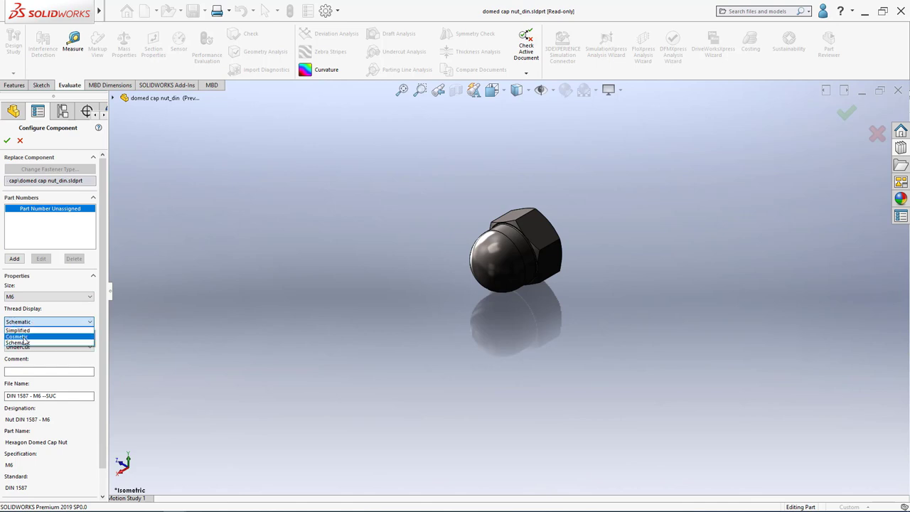
{"action": "left_click", "coordinate": [23, 337]}
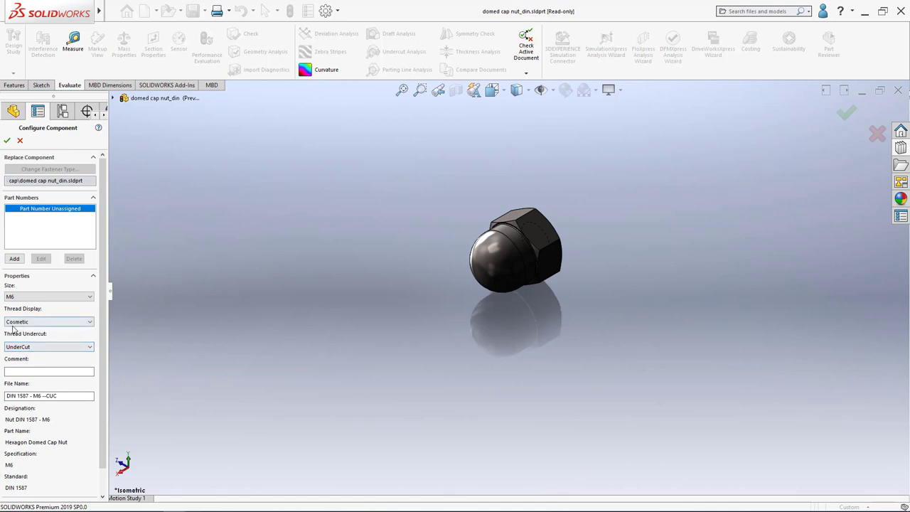
{"action": "left_click", "coordinate": [8, 140]}
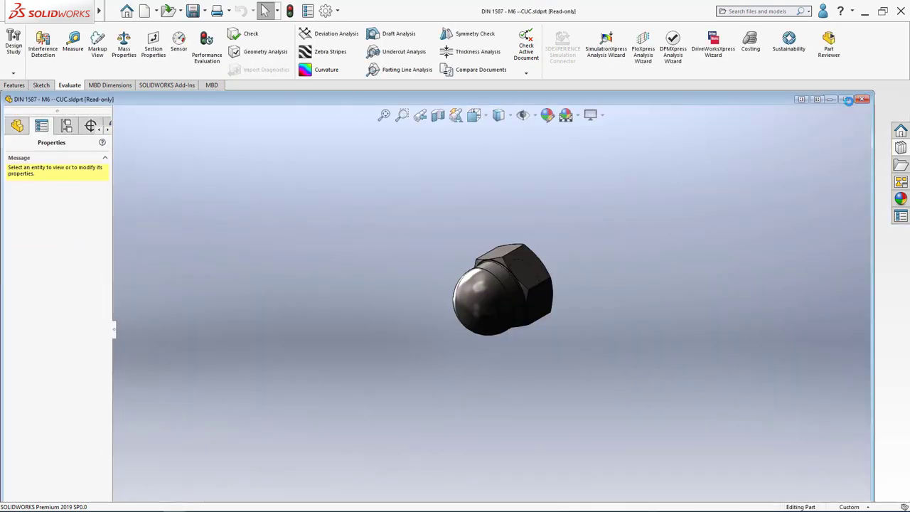
{"action": "left_click", "coordinate": [846, 101]}
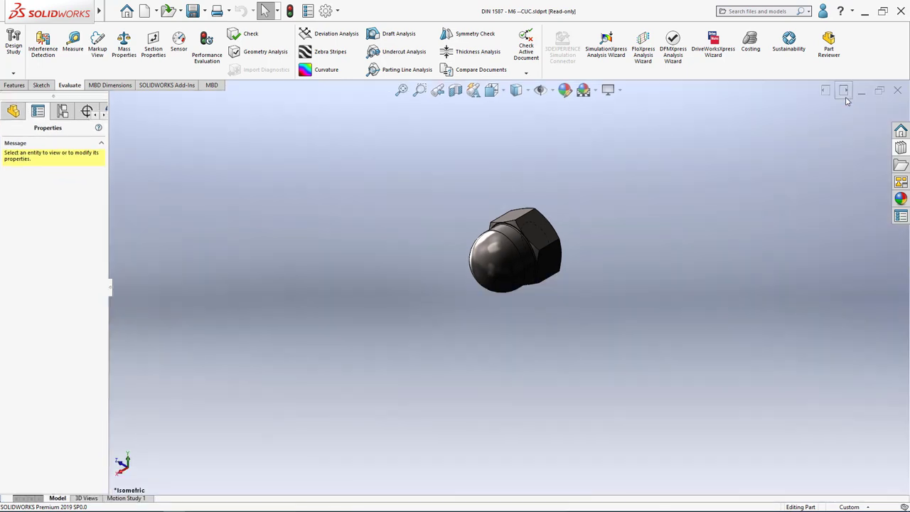
{"action": "left_click", "coordinate": [13, 111]}
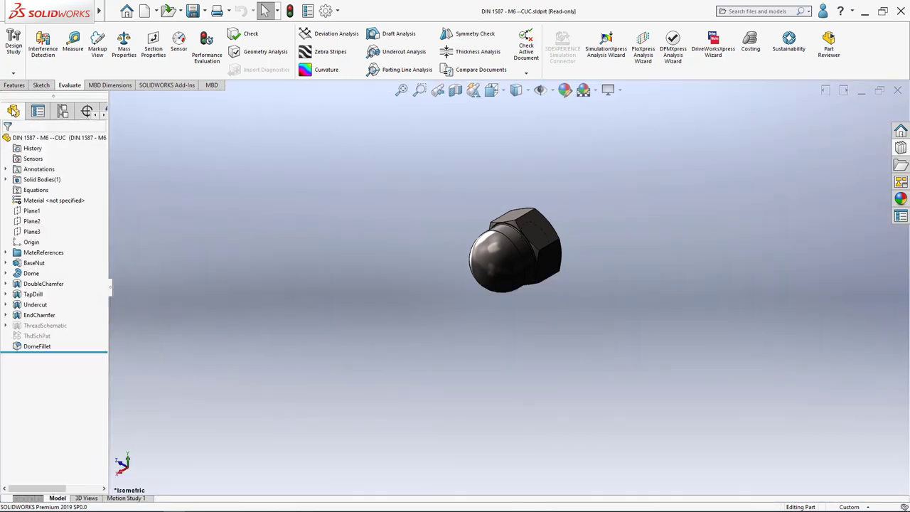
Change the BaseNut hex extrusion depth from 5 mm to 6 mm and rebuild the nut
{"action": "left_click", "coordinate": [6, 263]}
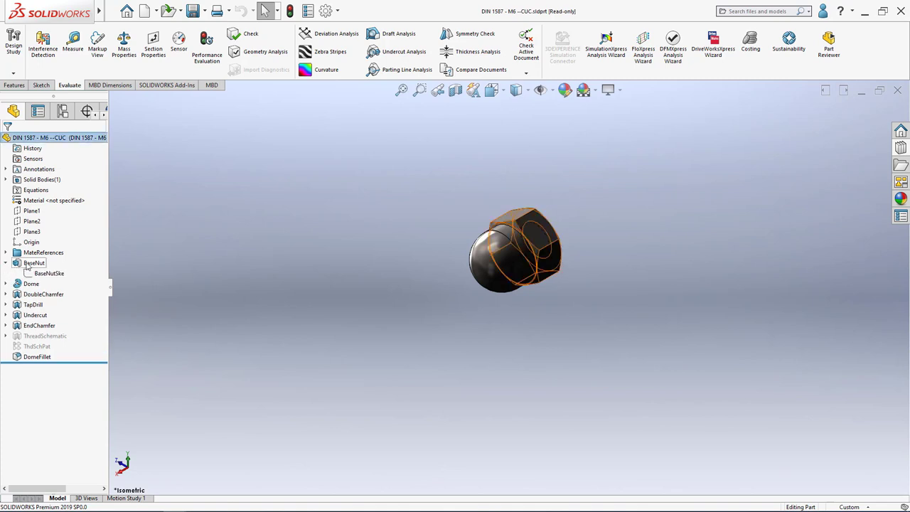
{"action": "right_click", "coordinate": [27, 264]}
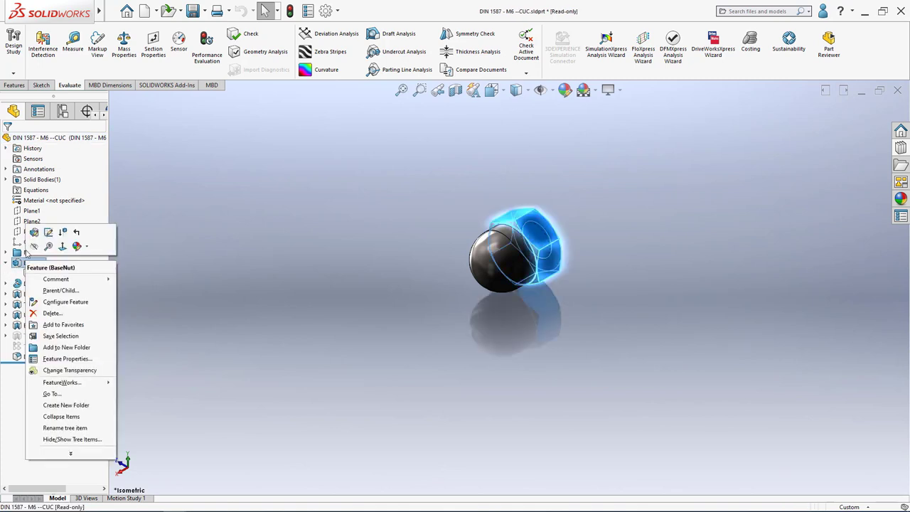
{"action": "left_click", "coordinate": [40, 237]}
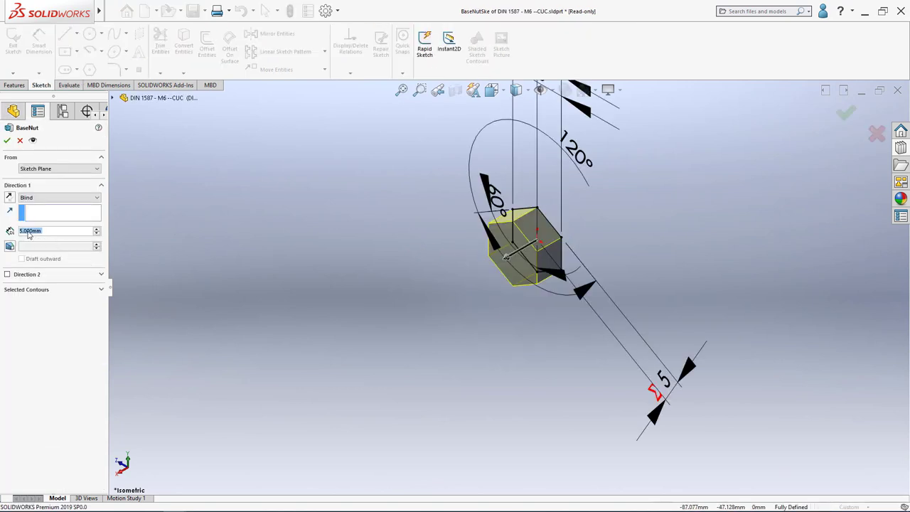
{"action": "type", "text": "6"}
{"action": "key", "text": "Return"}
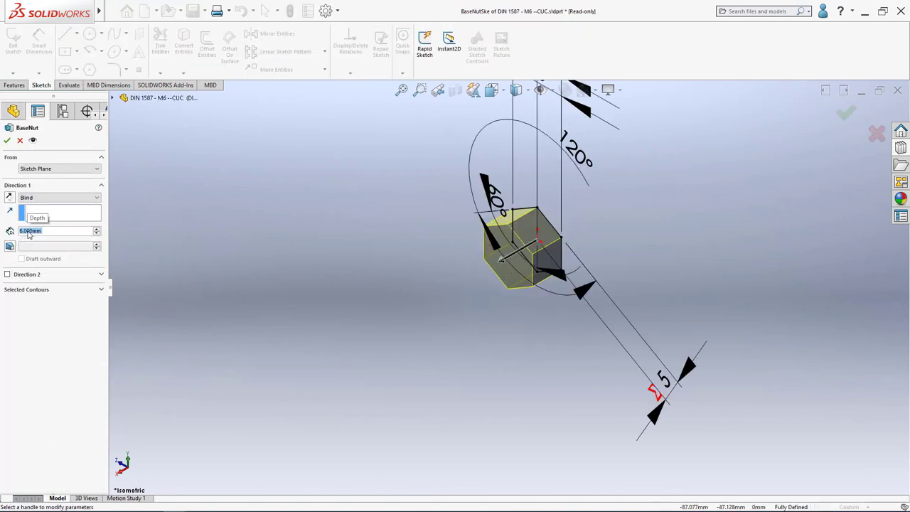
{"action": "left_click", "coordinate": [7, 141]}
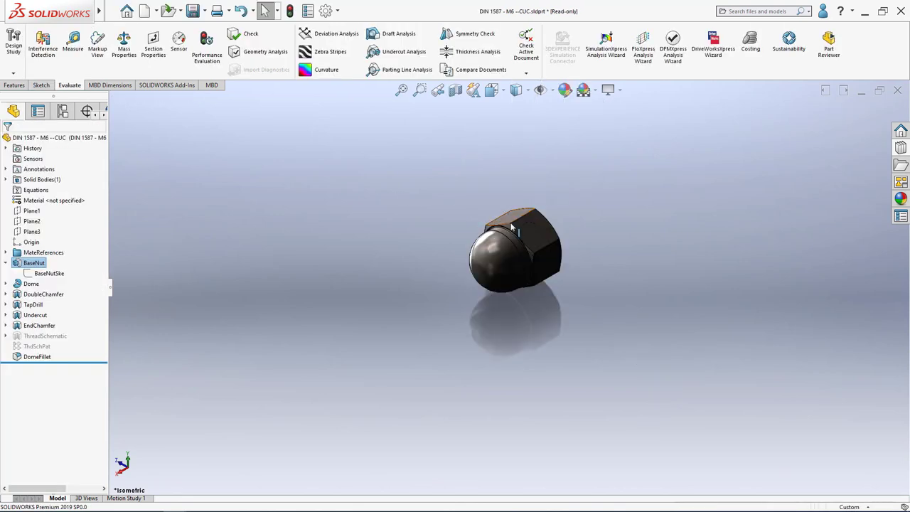
{"action": "middle_click_drag", "start_coordinate": [495, 257], "coordinate": [529, 200]}
{"action": "scroll", "coordinate": [452, 243], "scroll_direction": "down", "scroll_amount": 3}
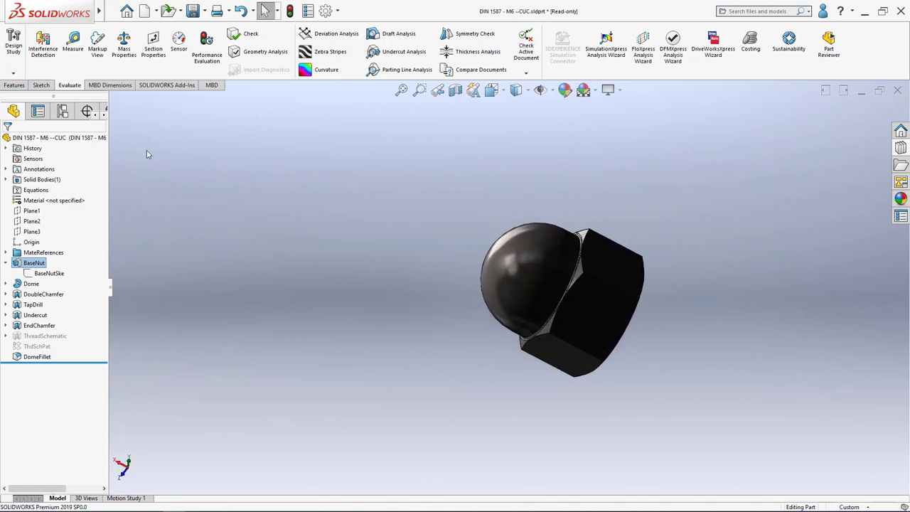
Assign AISI 1020 steel as the cap nut's material
{"action": "right_click", "coordinate": [53, 202]}
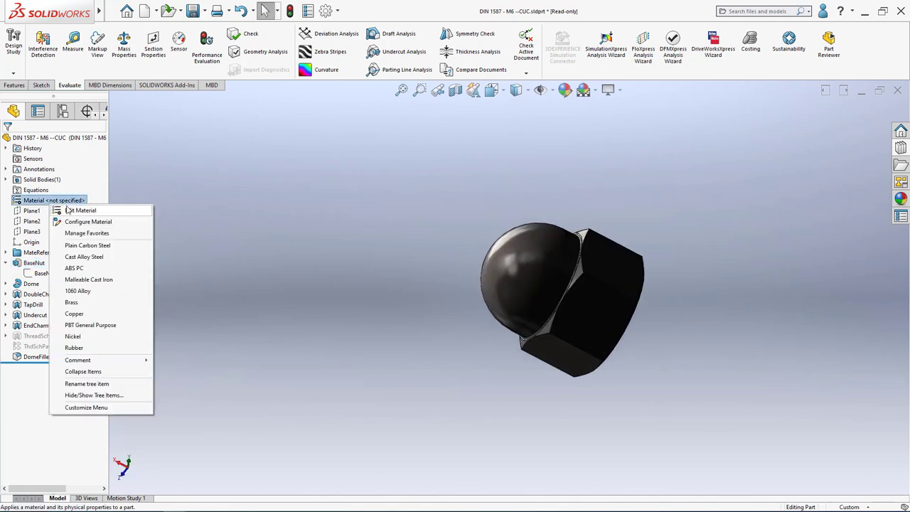
{"action": "left_click", "coordinate": [68, 210]}
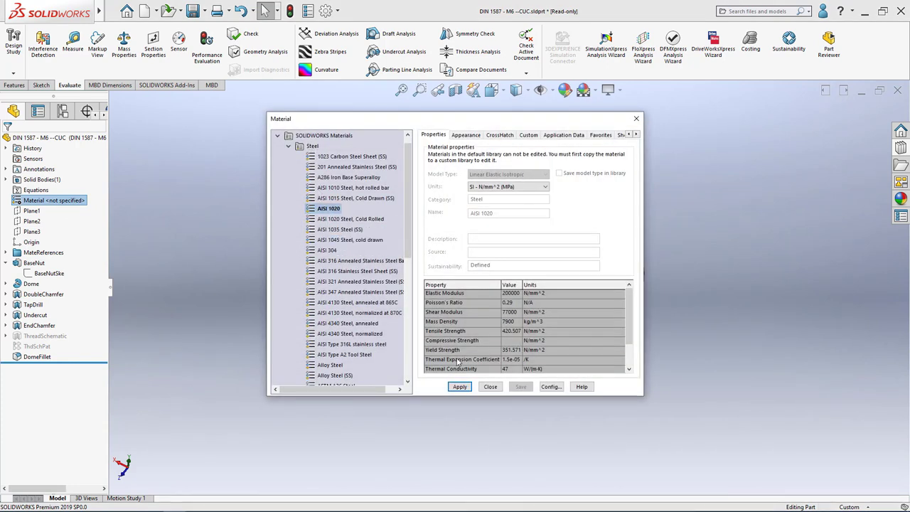
{"action": "left_click", "coordinate": [460, 388]}
{"action": "left_click", "coordinate": [491, 387]}
{"action": "middle_click_drag", "start_coordinate": [524, 305], "coordinate": [540, 265]}
{"action": "scroll", "coordinate": [544, 267], "scroll_direction": "up", "scroll_amount": 3}
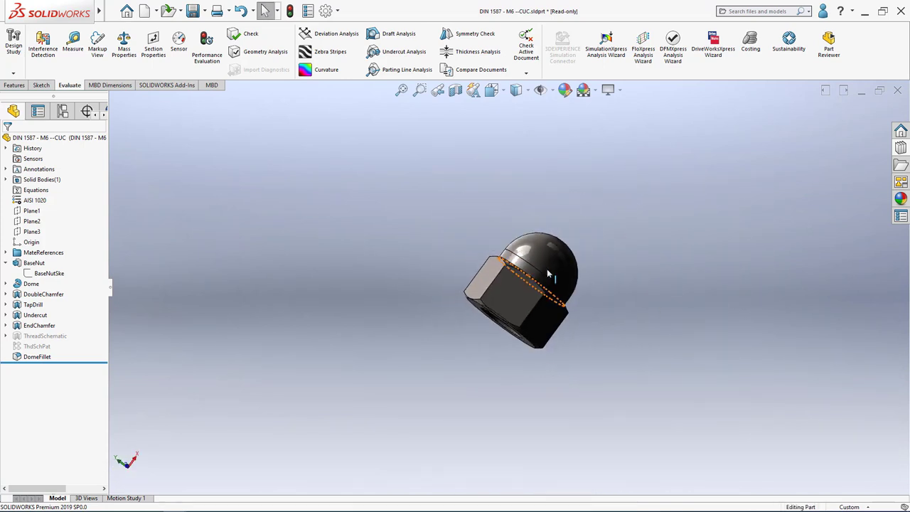
{"action": "scroll", "coordinate": [476, 278], "scroll_direction": "down", "scroll_amount": 2}
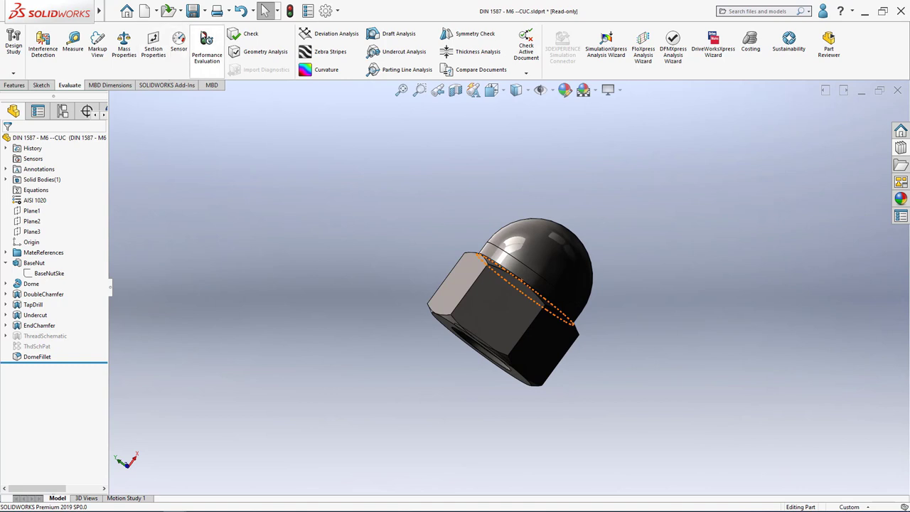
{"action": "left_click", "coordinate": [204, 11]}
Save the cap nut to the Desktop as 'm6 dome nut'
{"action": "left_click", "coordinate": [207, 27]}
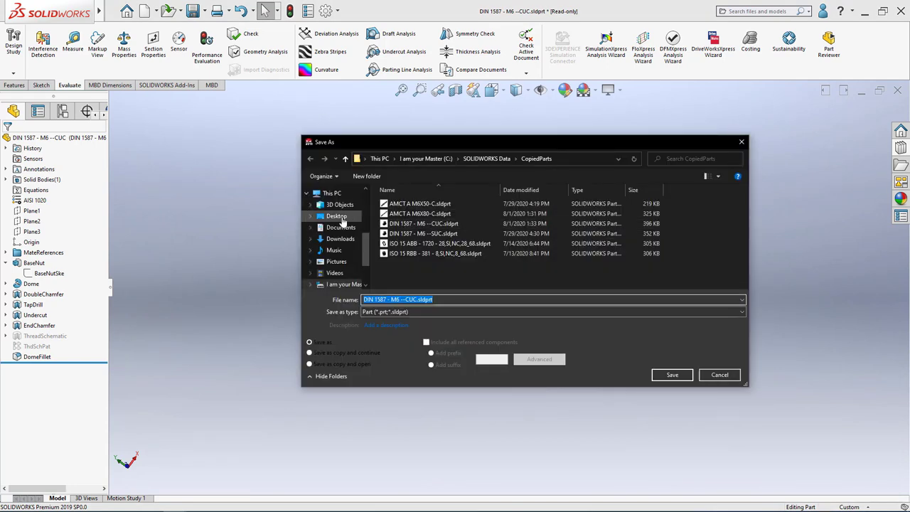
{"action": "left_click", "coordinate": [342, 221]}
{"action": "scroll", "coordinate": [617, 247], "scroll_direction": "down", "scroll_amount": 3}
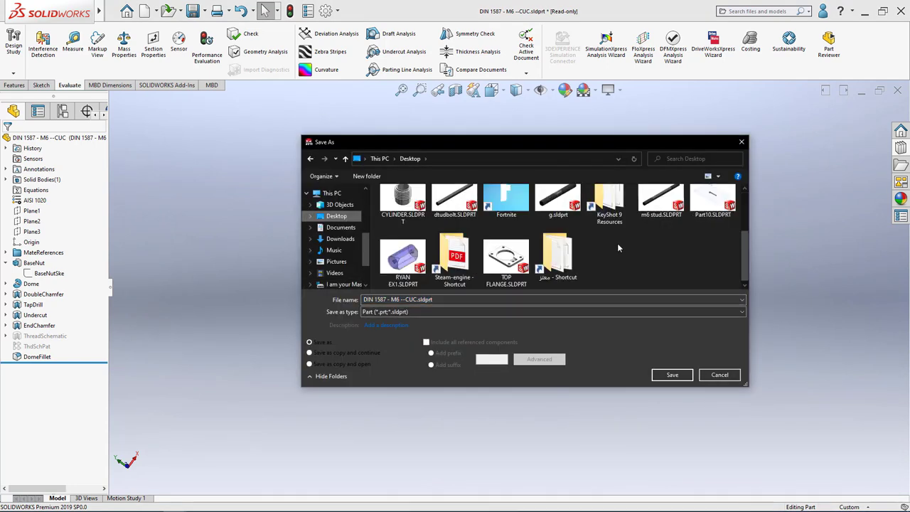
{"action": "left_click", "coordinate": [453, 299]}
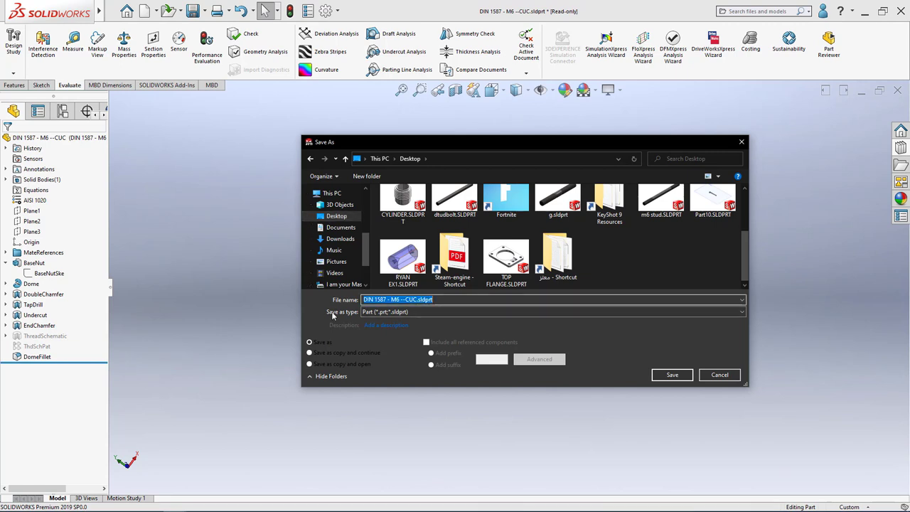
{"action": "type", "text": "m6 dome nut"}
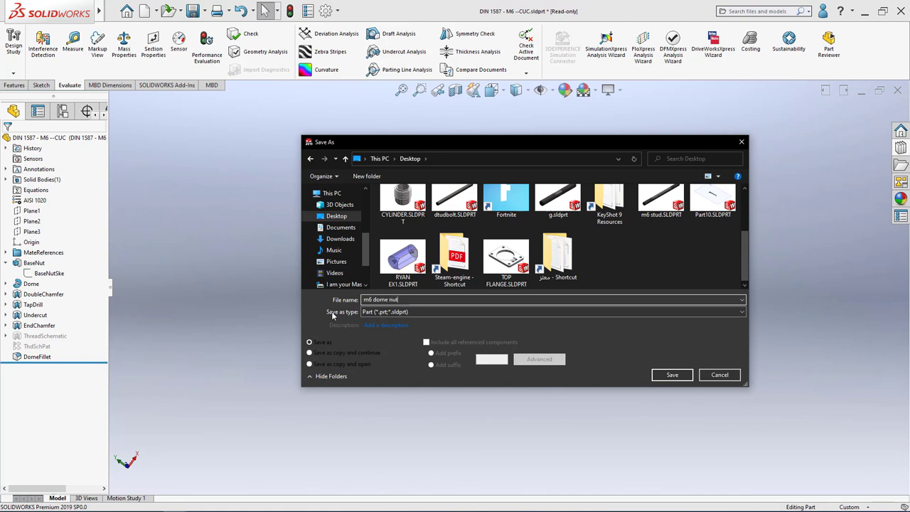
{"action": "key", "text": "Return"}
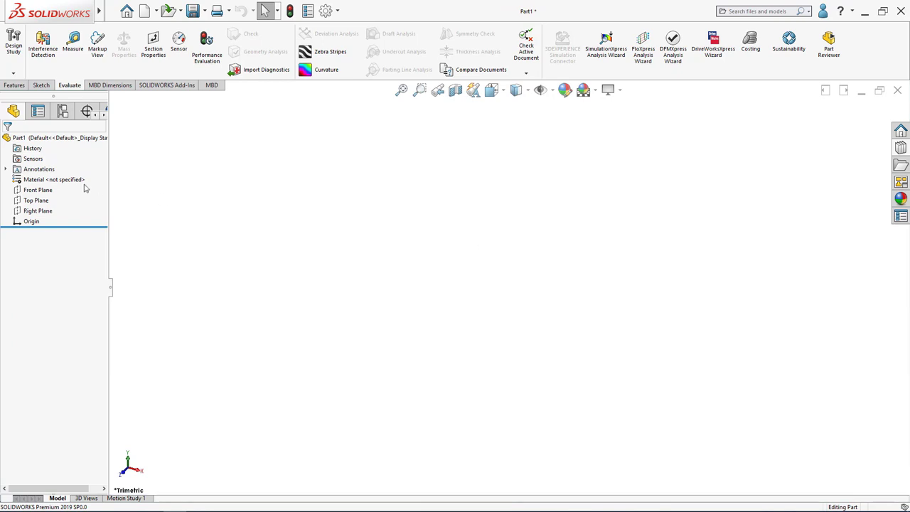
Sketch two concentric circles centred on the origin on the Top Plane
{"action": "right_click", "coordinate": [43, 204]}
{"action": "left_click", "coordinate": [67, 185]}
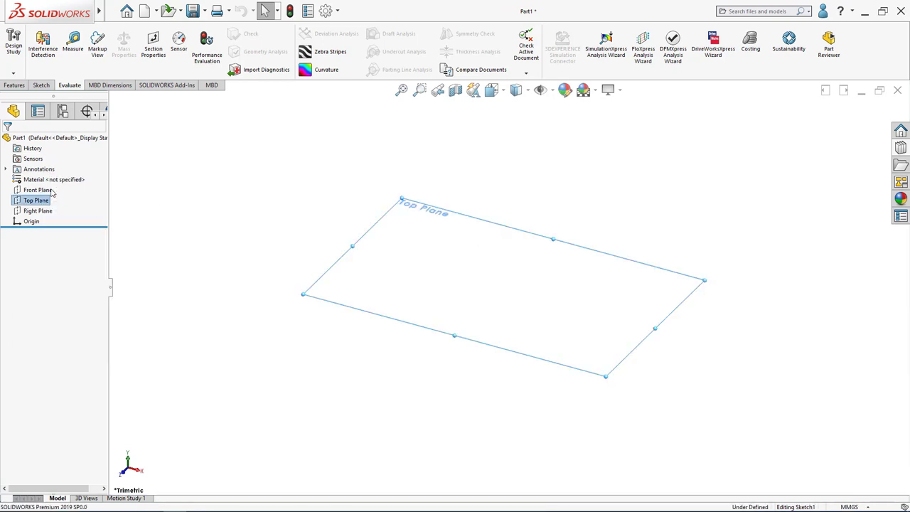
{"action": "left_click", "coordinate": [89, 34]}
{"action": "left_click_drag", "start_coordinate": [505, 287], "coordinate": [562, 287]}
{"action": "left_click_drag", "start_coordinate": [505, 287], "coordinate": [597, 290]}
Dimension the circles to Ø12 outer and Ø6.40 inner diameter
{"action": "key", "text": "d"}
{"action": "left_click", "coordinate": [423, 320]}
{"action": "left_click", "coordinate": [323, 285]}
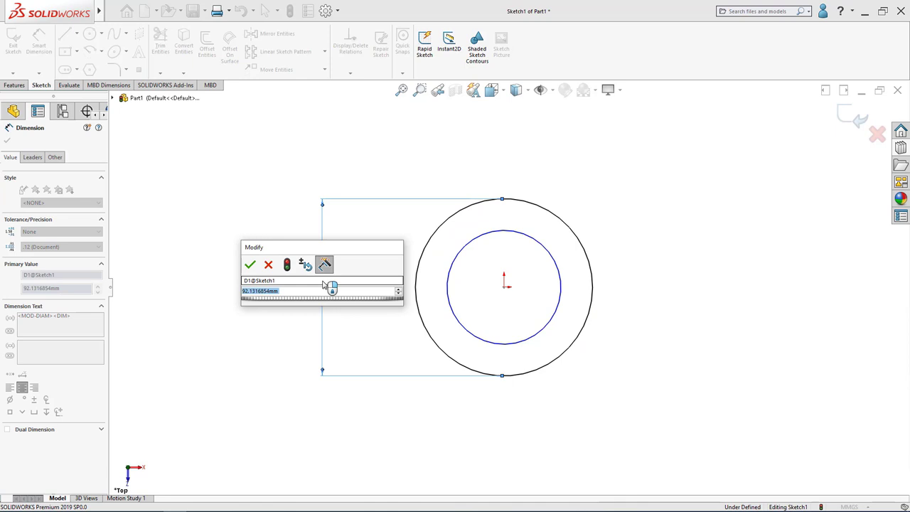
{"action": "type", "text": "12"}
{"action": "key", "text": "Return"}
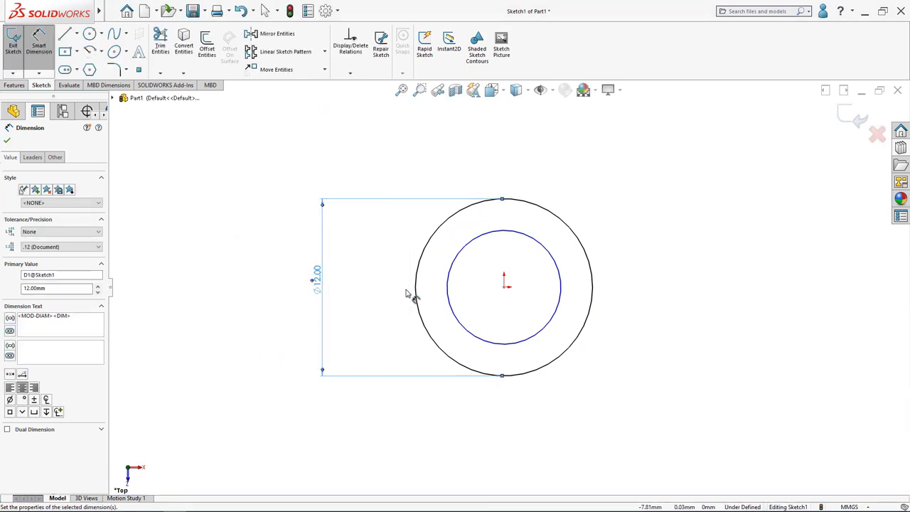
{"action": "left_click", "coordinate": [419, 302]}
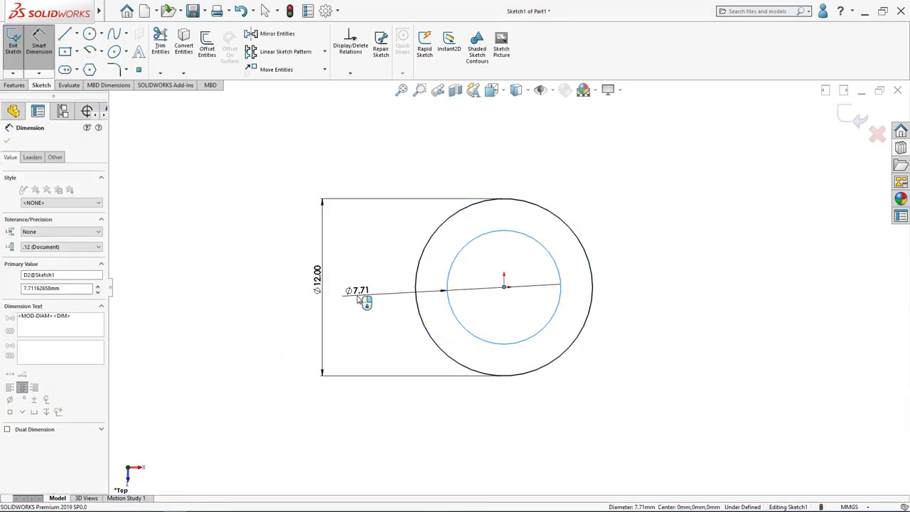
{"action": "left_click", "coordinate": [364, 299]}
{"action": "key", "text": "Return"}
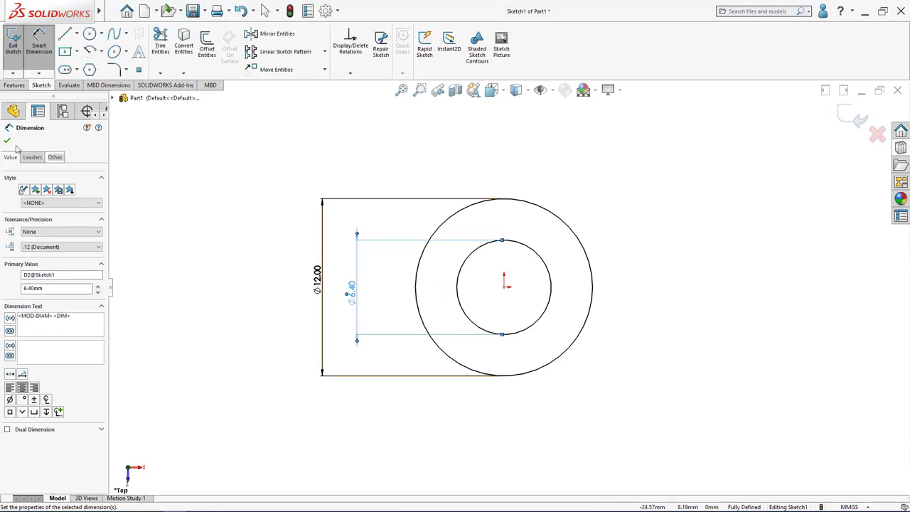
Extrude the ring sketch 1.6 mm into a washer solid
{"action": "left_click", "coordinate": [14, 85]}
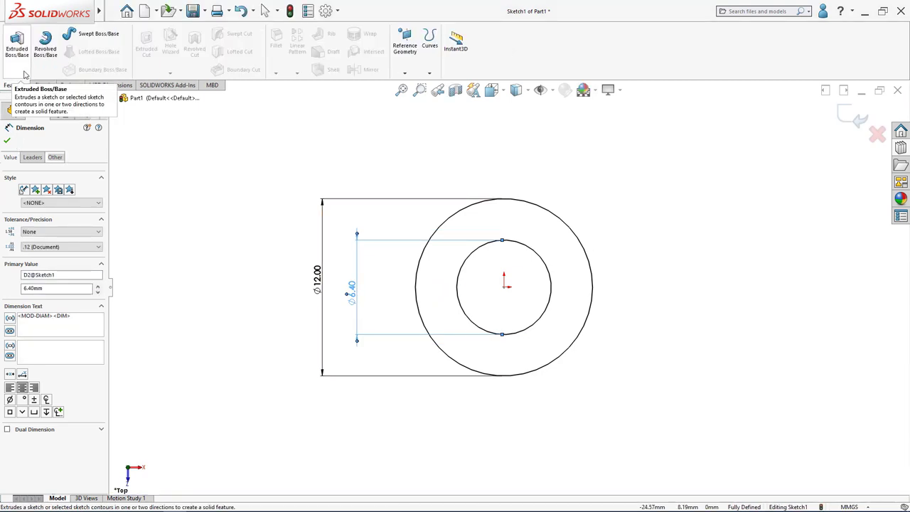
{"action": "left_click", "coordinate": [19, 51]}
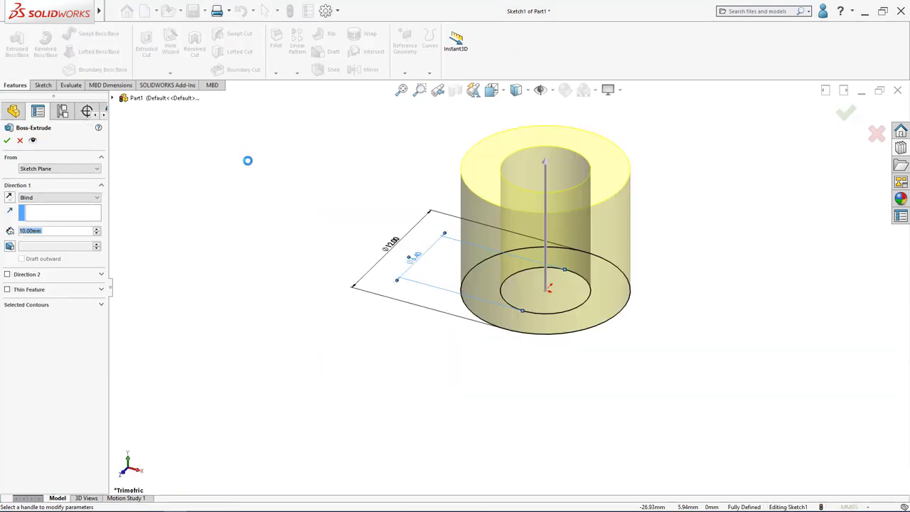
{"action": "type", "text": "1.6"}
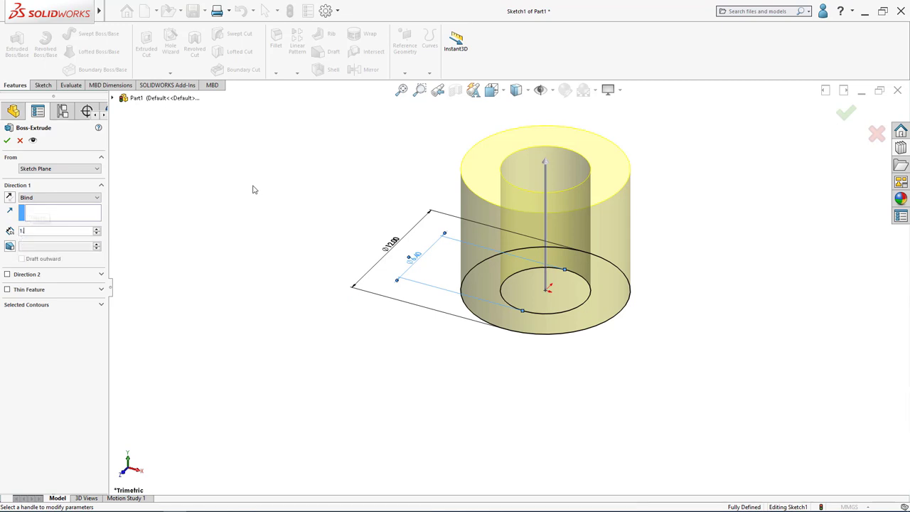
{"action": "key", "text": "Return"}
{"action": "left_click", "coordinate": [7, 140]}
Assign AISI 1020 steel to the washer and enter 'm6 wash' as its Desktop file name
{"action": "right_click", "coordinate": [44, 190]}
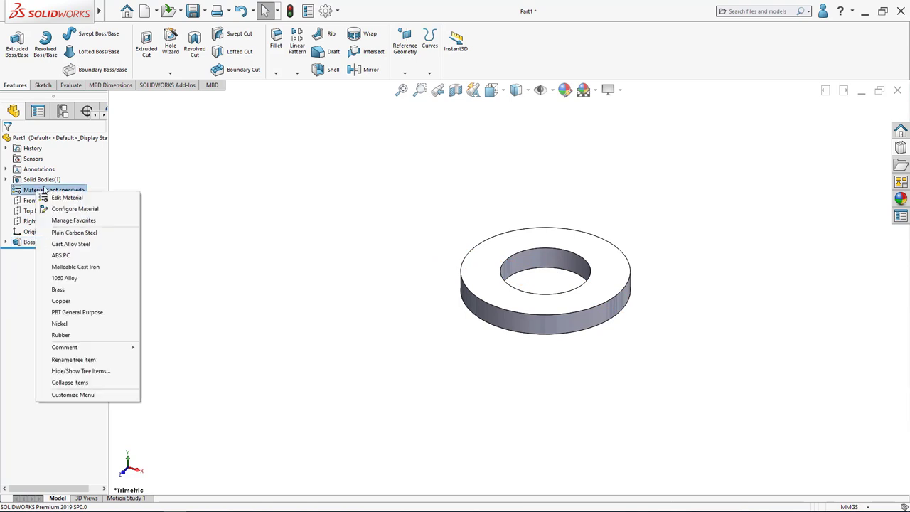
{"action": "left_click", "coordinate": [58, 198]}
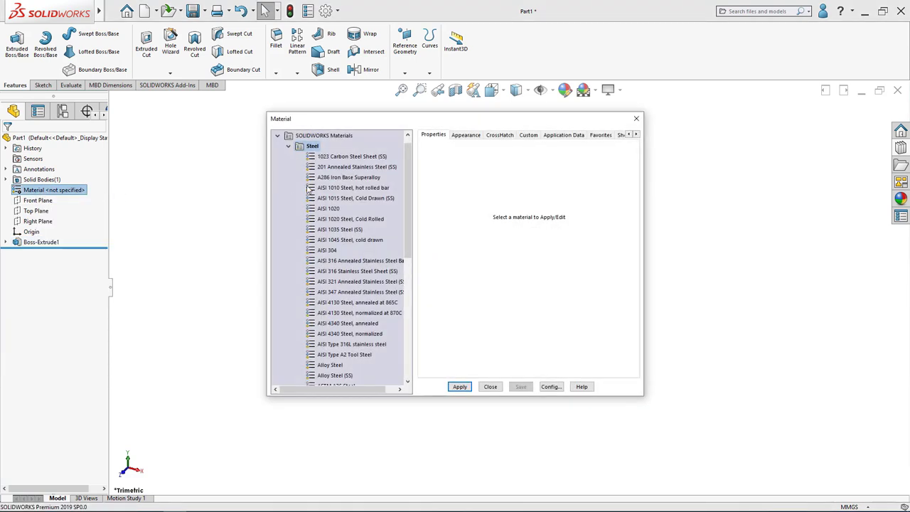
{"action": "left_click", "coordinate": [331, 208]}
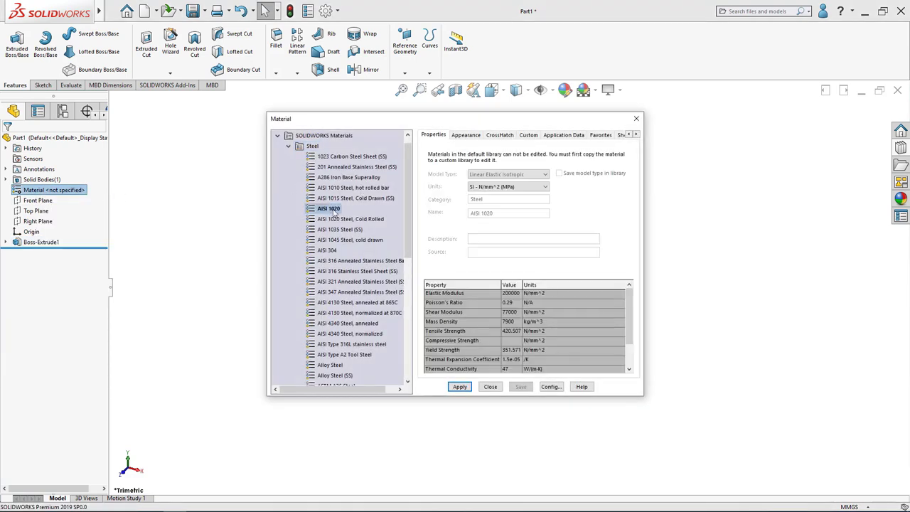
{"action": "left_click", "coordinate": [460, 387]}
{"action": "left_click", "coordinate": [490, 387]}
{"action": "middle_click_drag", "start_coordinate": [520, 303], "coordinate": [542, 325]}
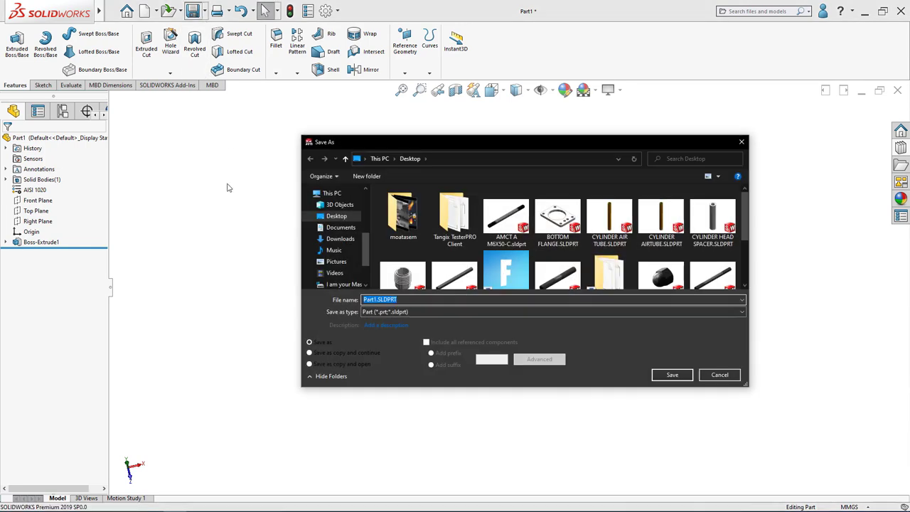
{"action": "type", "text": "m6 wash"}
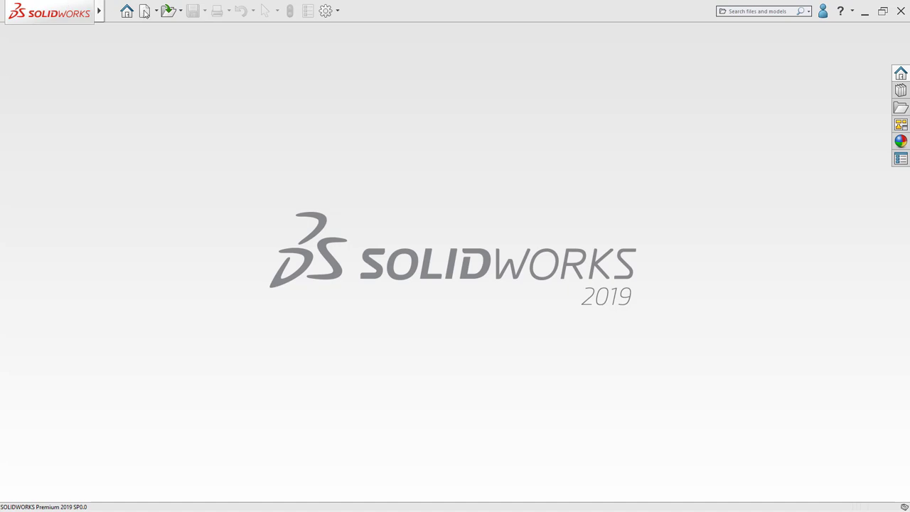
Create a new assembly and insert CYLINDER and cylinder lining side by side
{"action": "left_click", "coordinate": [145, 11]}
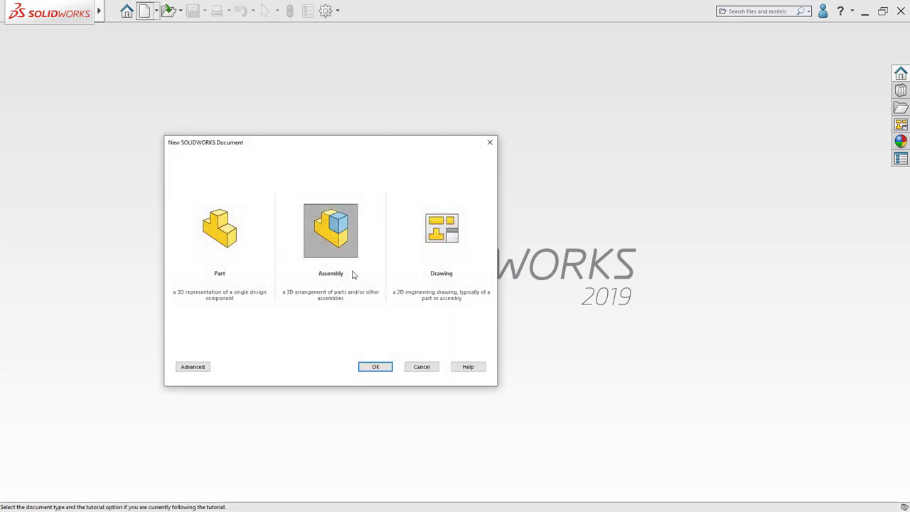
{"action": "left_click", "coordinate": [376, 367]}
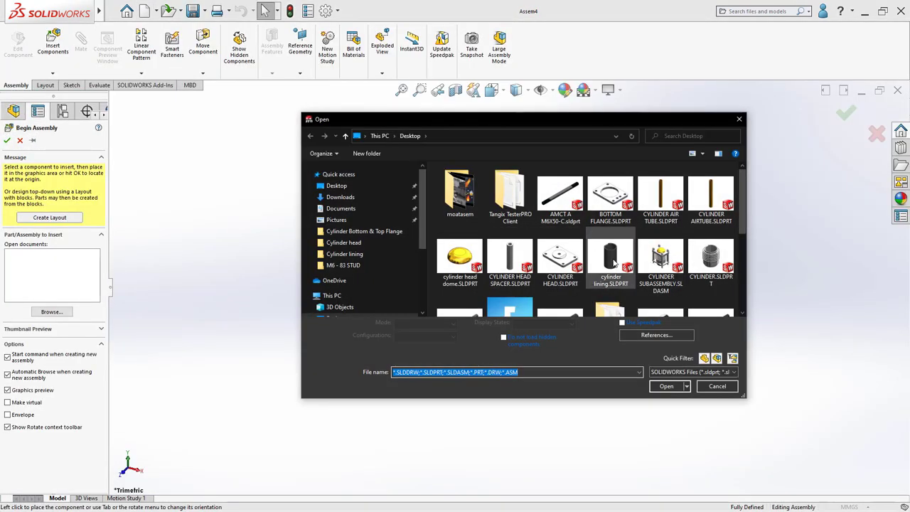
{"action": "left_click", "coordinate": [611, 263]}
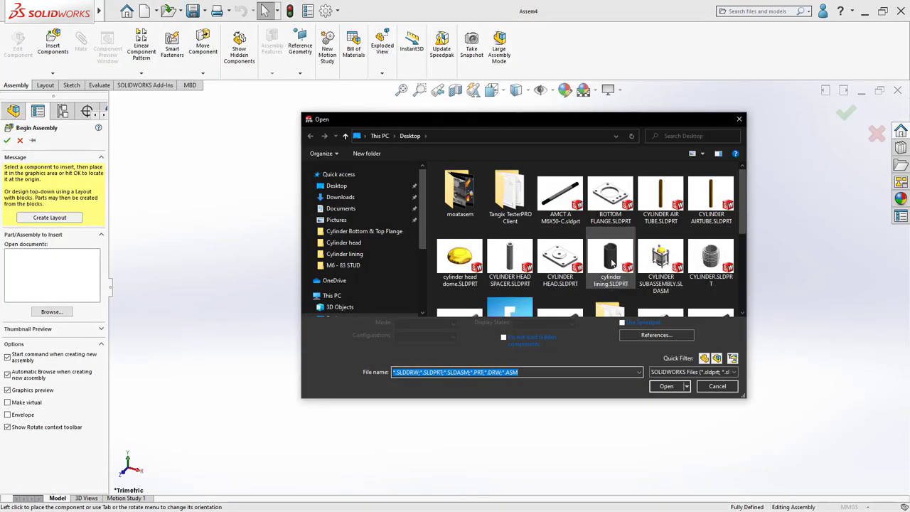
{"action": "left_click", "coordinate": [711, 262], "text": "ctrl"}
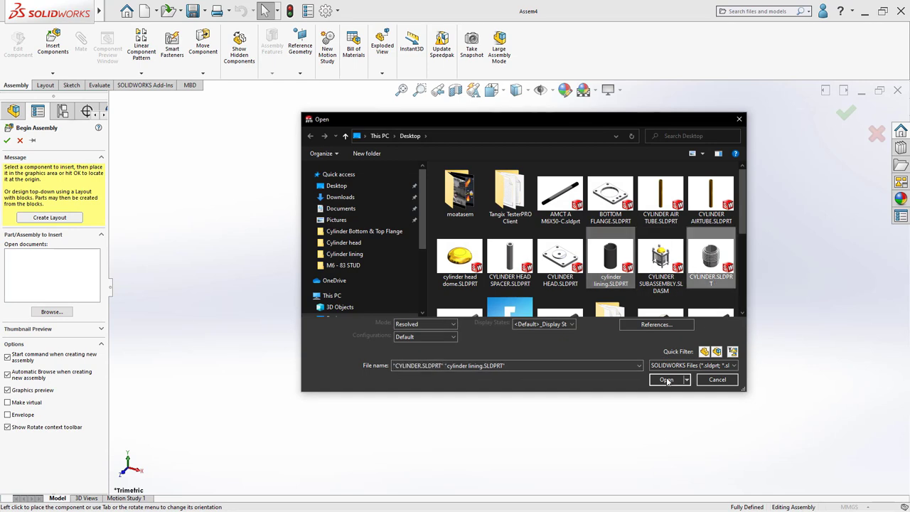
{"action": "left_click", "coordinate": [667, 379]}
{"action": "left_click", "coordinate": [479, 278]}
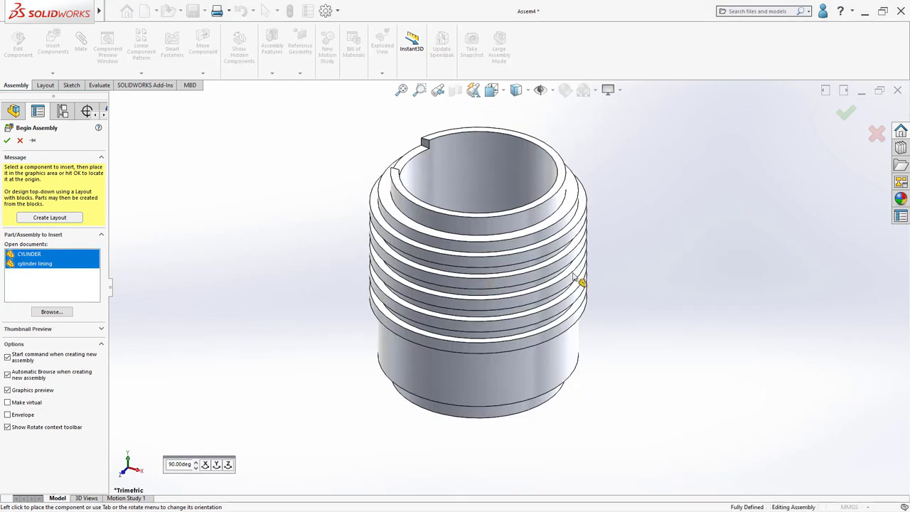
{"action": "left_click", "coordinate": [660, 264]}
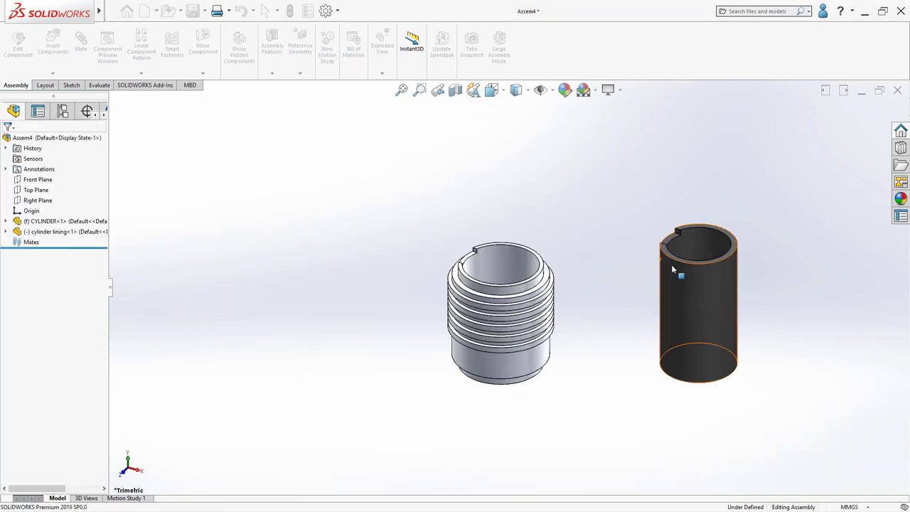
{"action": "left_click", "coordinate": [680, 240]}
Mate the cylinder lining concentric with the CYLINDER's inner face
{"action": "left_click", "coordinate": [400, 265], "text": "ctrl"}
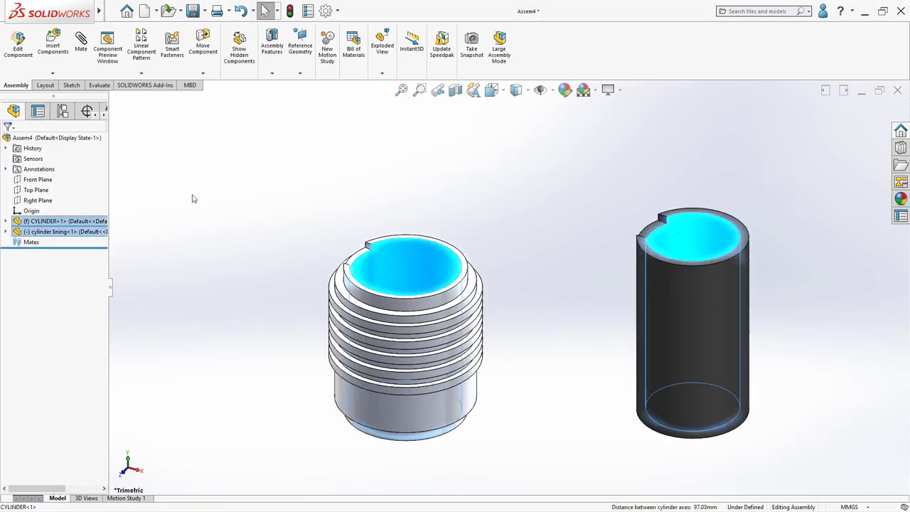
{"action": "left_click", "coordinate": [81, 43]}
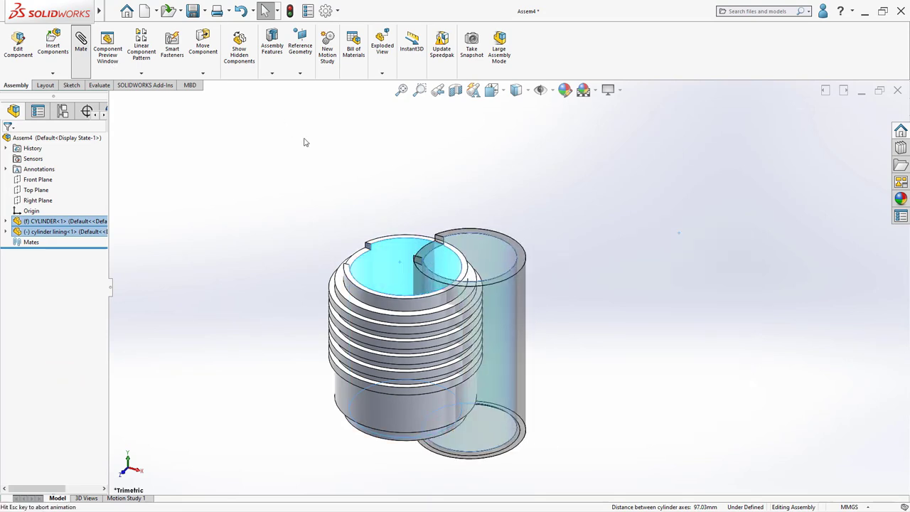
{"action": "left_click", "coordinate": [291, 141]}
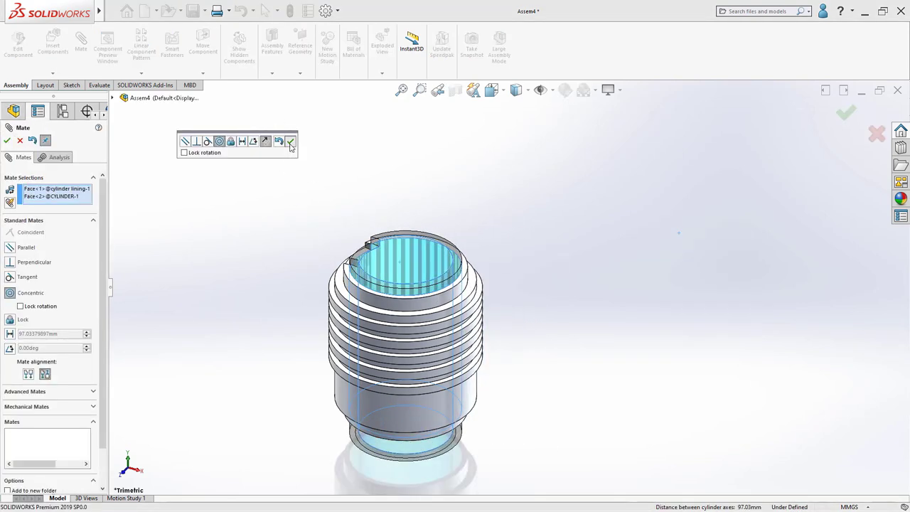
{"action": "scroll", "coordinate": [388, 252], "scroll_direction": "down", "scroll_amount": 2}
{"action": "scroll", "coordinate": [388, 255], "scroll_direction": "down", "scroll_amount": 2}
{"action": "scroll", "coordinate": [395, 273], "scroll_direction": "up", "scroll_amount": 2}
{"action": "scroll", "coordinate": [454, 246], "scroll_direction": "down", "scroll_amount": 2}
Make the lining's top face flush with the cylinder's top ring face
{"action": "left_click", "coordinate": [453, 246]}
{"action": "middle_click_drag", "start_coordinate": [453, 246], "coordinate": [423, 252]}
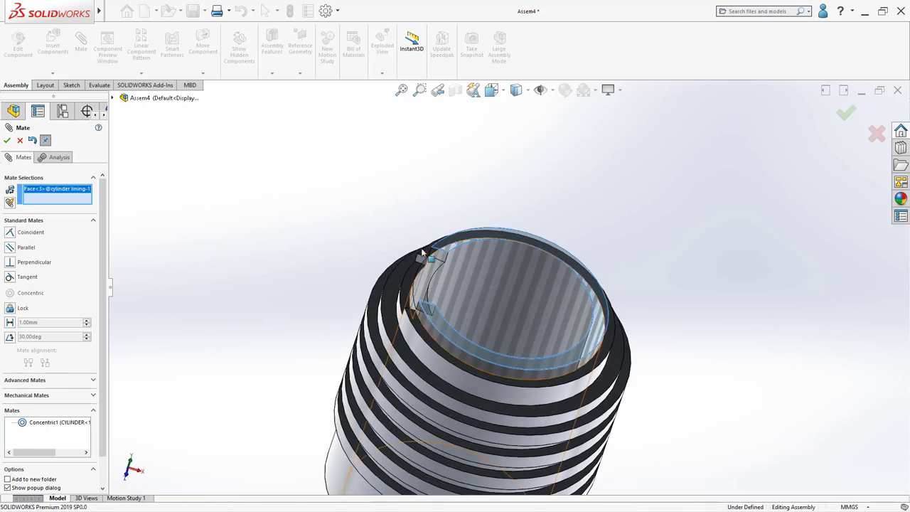
{"action": "left_click", "coordinate": [420, 254]}
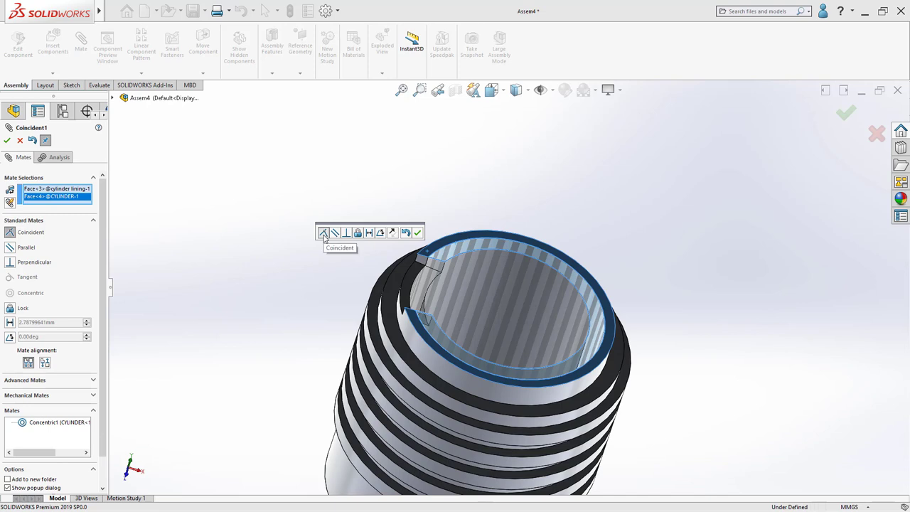
{"action": "left_click", "coordinate": [417, 233]}
Align the lining's notch face with the cylinder's notch, fully defining it
{"action": "scroll", "coordinate": [447, 284], "scroll_direction": "down", "scroll_amount": 6}
{"action": "left_click", "coordinate": [439, 224]}
{"action": "left_click", "coordinate": [396, 192]}
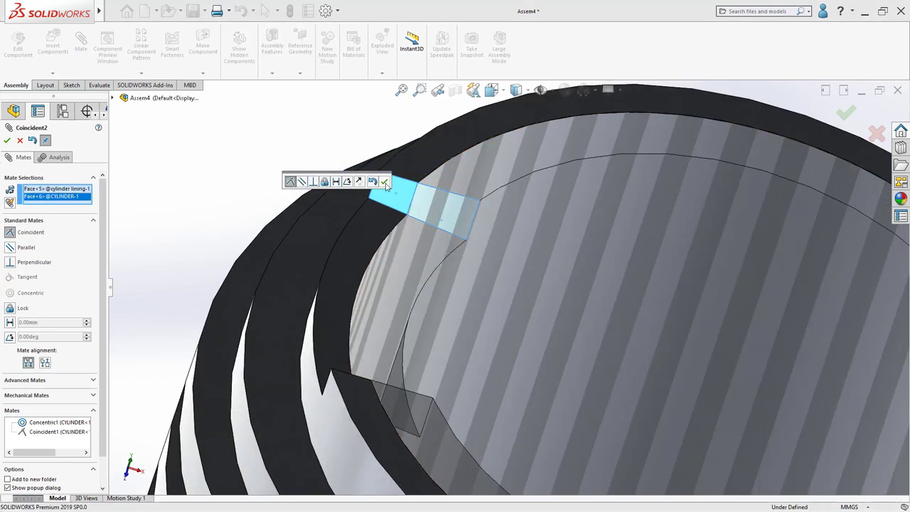
{"action": "left_click", "coordinate": [385, 183]}
{"action": "scroll", "coordinate": [404, 238], "scroll_direction": "up", "scroll_amount": 6}
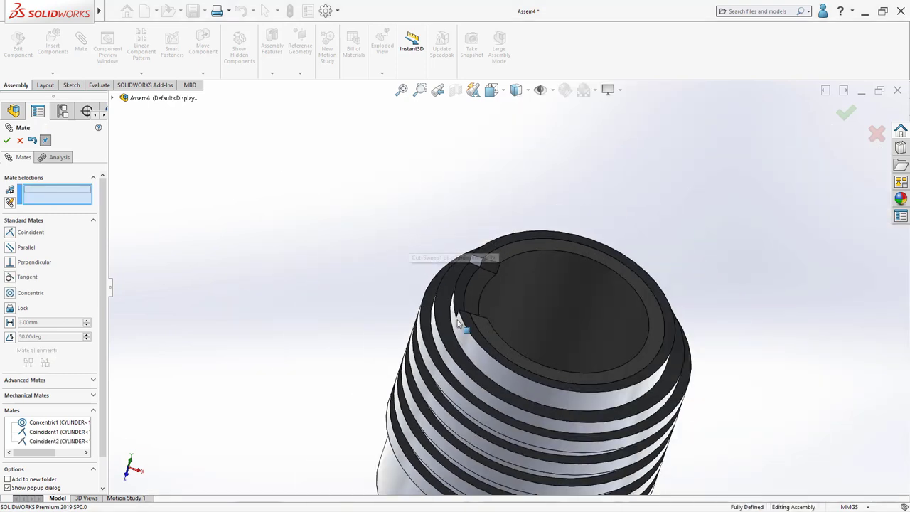
Insert BOTTOM FLANGE, CYLINDER HEAD and TOP FLANGE and place them beside the cylinder
{"action": "left_click", "coordinate": [6, 140]}
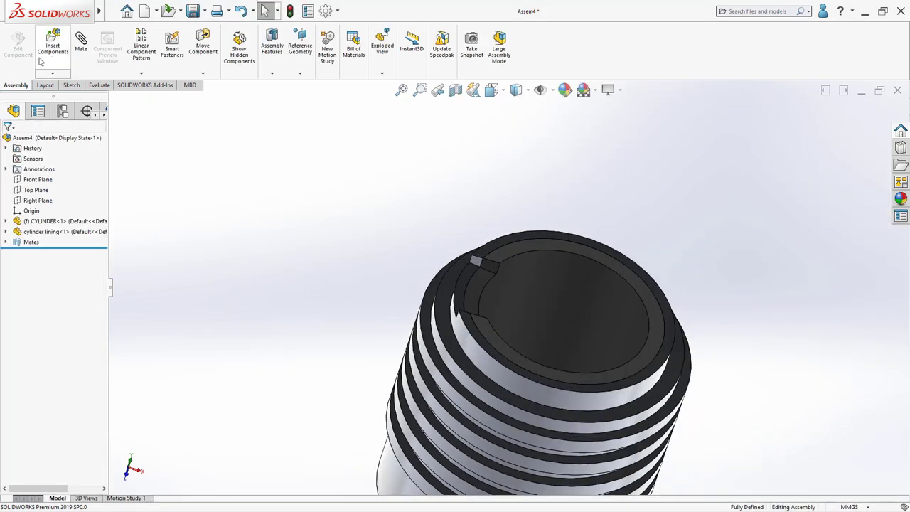
{"action": "left_click", "coordinate": [52, 44]}
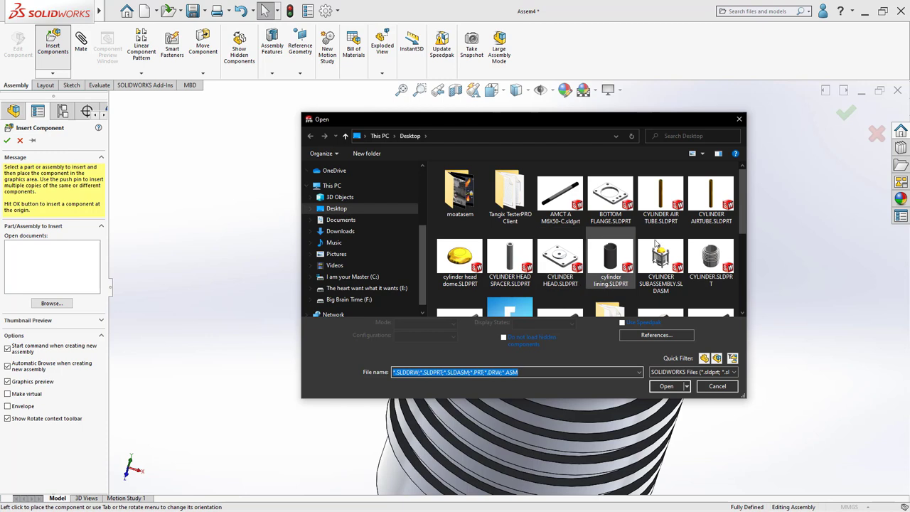
{"action": "scroll", "coordinate": [748, 214], "scroll_direction": "down", "scroll_amount": 1}
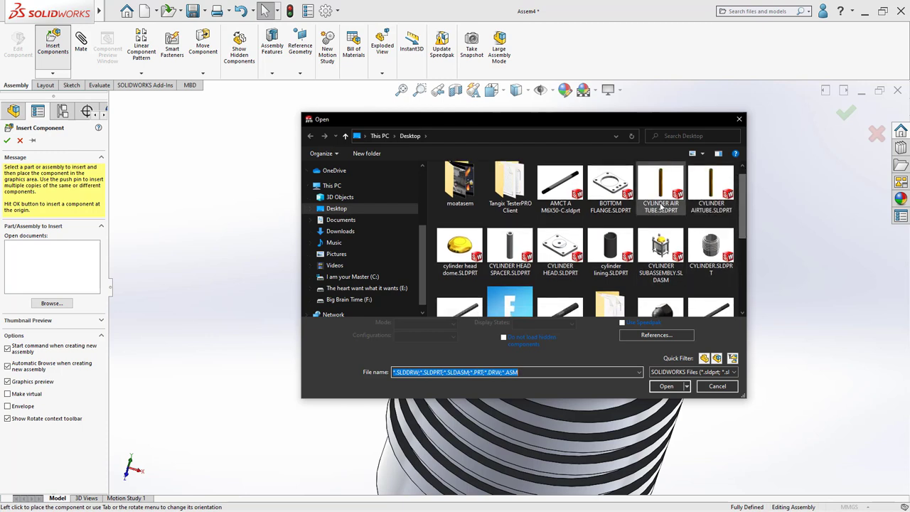
{"action": "left_click", "coordinate": [608, 186]}
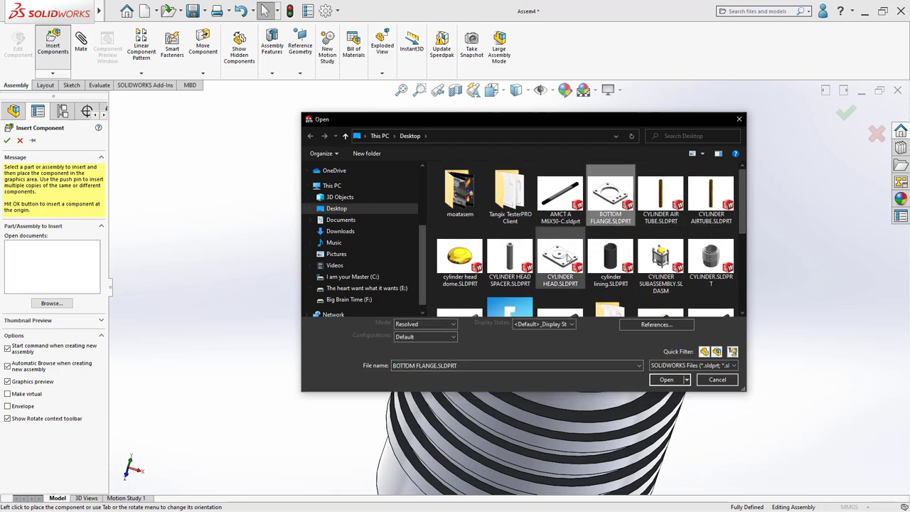
{"action": "left_click", "coordinate": [562, 260], "text": "ctrl"}
{"action": "scroll", "coordinate": [747, 222], "scroll_direction": "down", "scroll_amount": 5}
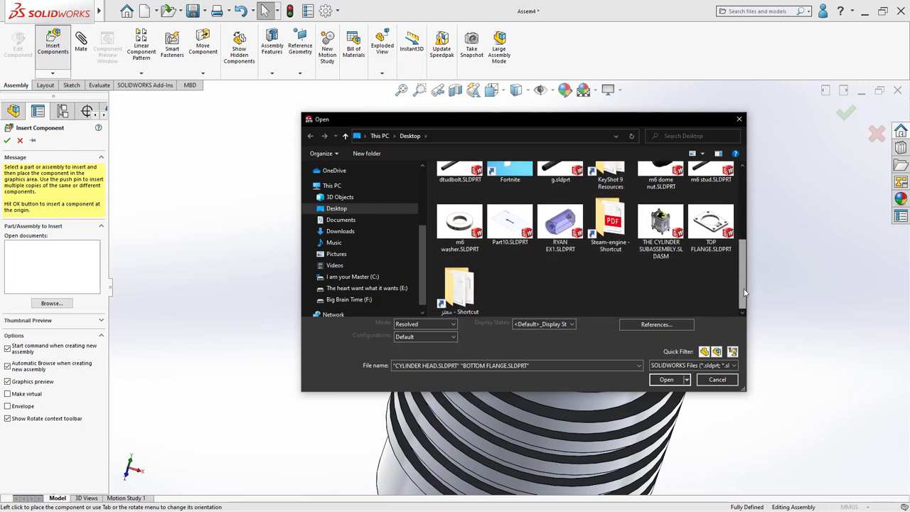
{"action": "left_click", "coordinate": [718, 242], "text": "ctrl"}
{"action": "left_click", "coordinate": [666, 380]}
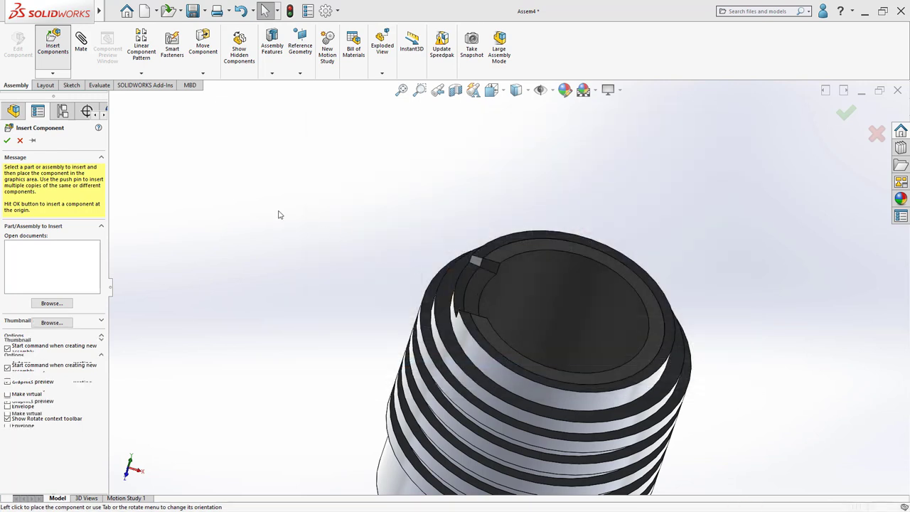
{"action": "left_click", "coordinate": [334, 251]}
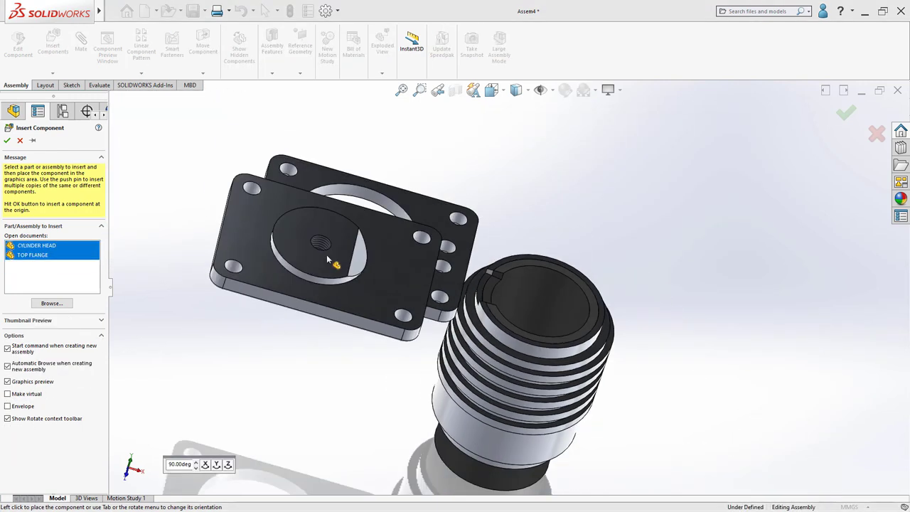
{"action": "scroll", "coordinate": [327, 261], "scroll_direction": "up", "scroll_amount": 5}
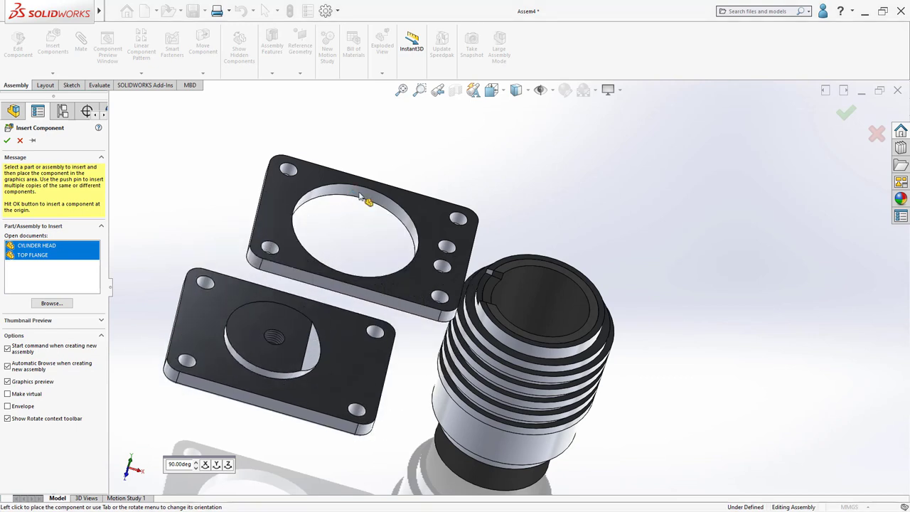
{"action": "left_click", "coordinate": [361, 196]}
Place the top flange, then move and rotate it beside the cylinder
{"action": "left_click", "coordinate": [438, 263]}
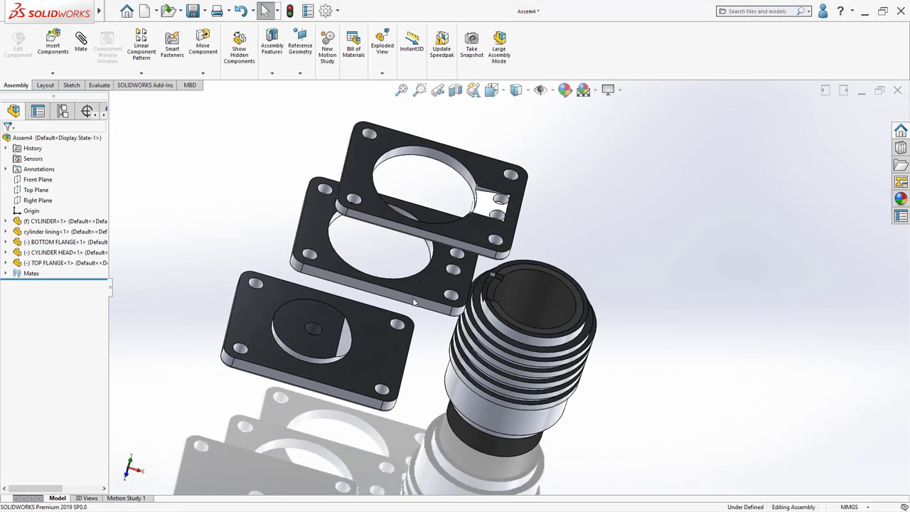
{"action": "scroll", "coordinate": [440, 263], "scroll_direction": "up", "scroll_amount": 3}
{"action": "left_click_drag", "start_coordinate": [440, 264], "coordinate": [596, 270]}
{"action": "right_click_drag", "start_coordinate": [554, 257], "coordinate": [502, 231]}
{"action": "key", "text": "Escape"}
{"action": "scroll", "coordinate": [526, 219], "scroll_direction": "down", "scroll_amount": 1}
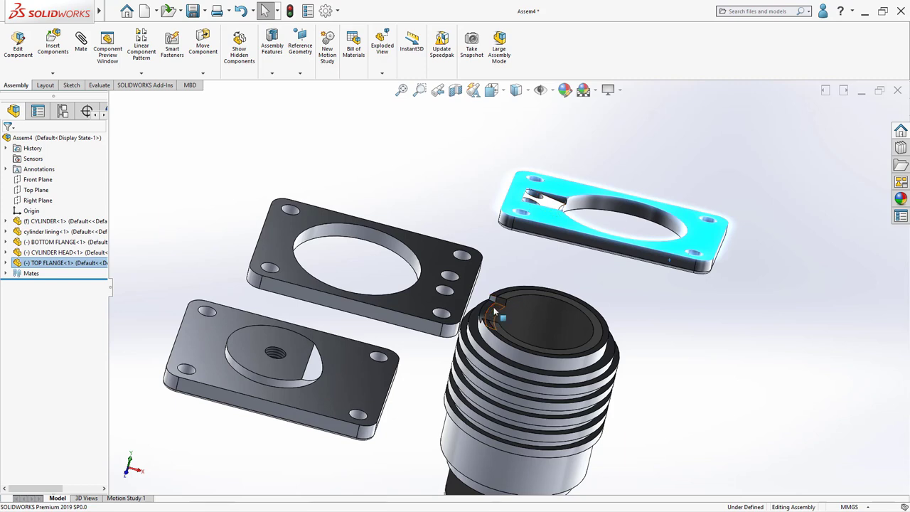
{"action": "scroll", "coordinate": [496, 311], "scroll_direction": "down", "scroll_amount": 3}
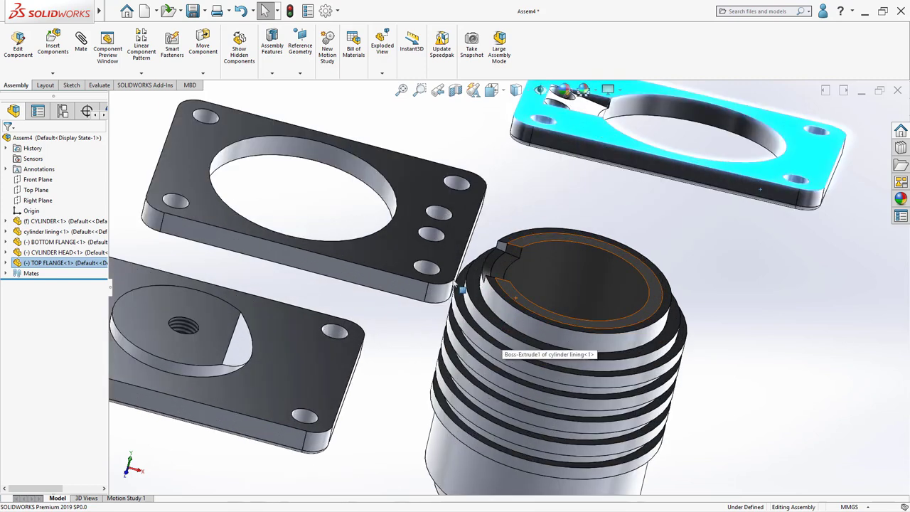
{"action": "scroll", "coordinate": [387, 256], "scroll_direction": "up", "scroll_amount": 3}
Mate the top flange's bore concentric with the cylinder lining
{"action": "left_click", "coordinate": [636, 143]}
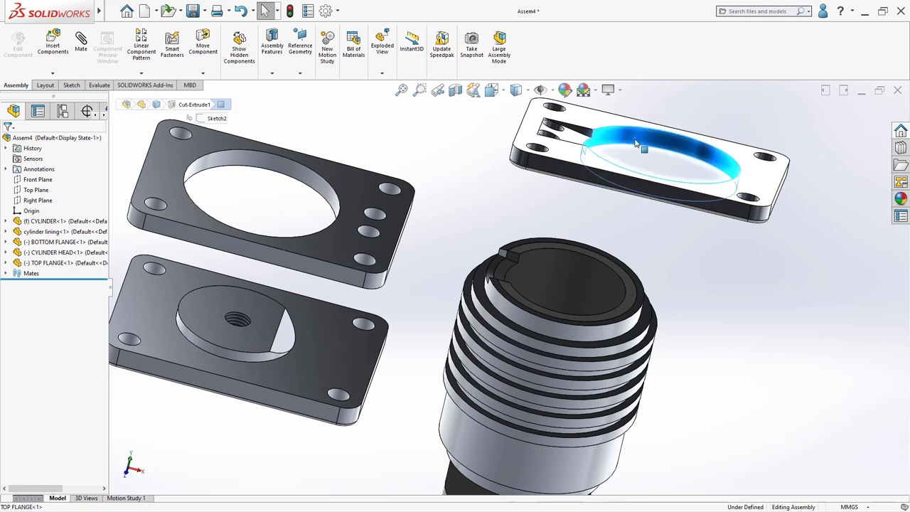
{"action": "left_click", "coordinate": [575, 265], "text": "ctrl"}
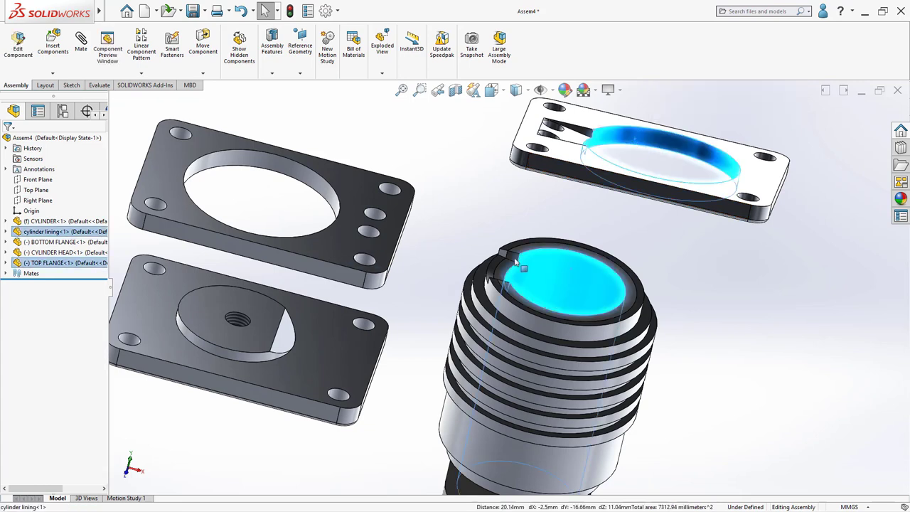
{"action": "left_click", "coordinate": [80, 40]}
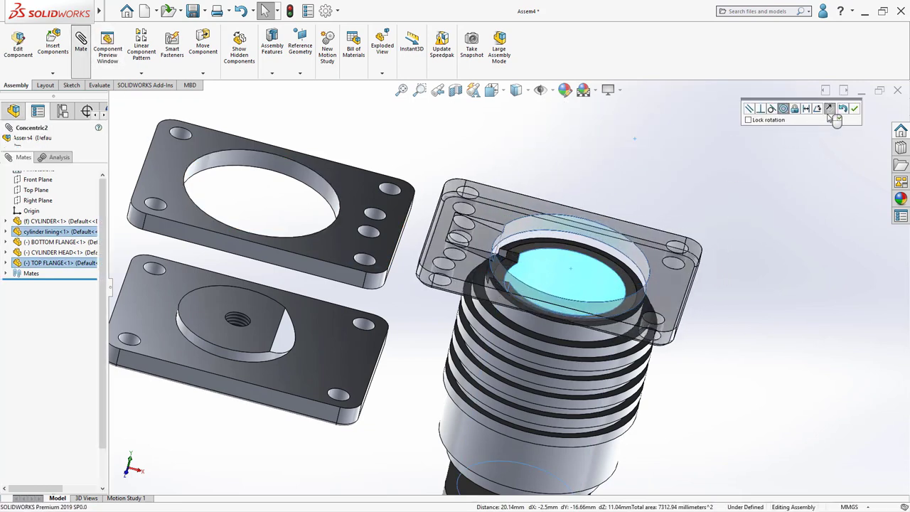
{"action": "left_click", "coordinate": [854, 108]}
{"action": "scroll", "coordinate": [596, 259], "scroll_direction": "down", "scroll_amount": 3}
{"action": "scroll", "coordinate": [506, 251], "scroll_direction": "up", "scroll_amount": 2}
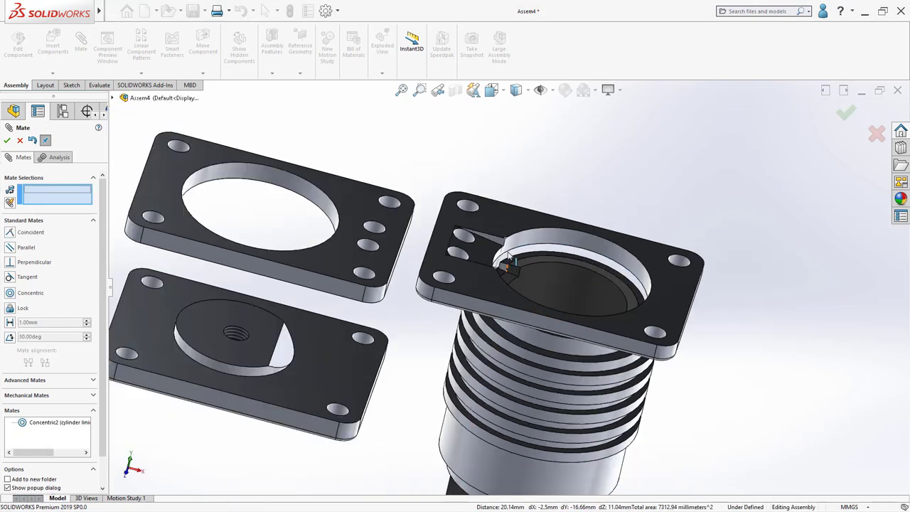
Seat the flange's recess face coincident on the lining's top ring
{"action": "left_click", "coordinate": [512, 259]}
{"action": "scroll", "coordinate": [514, 261], "scroll_direction": "down", "scroll_amount": 3}
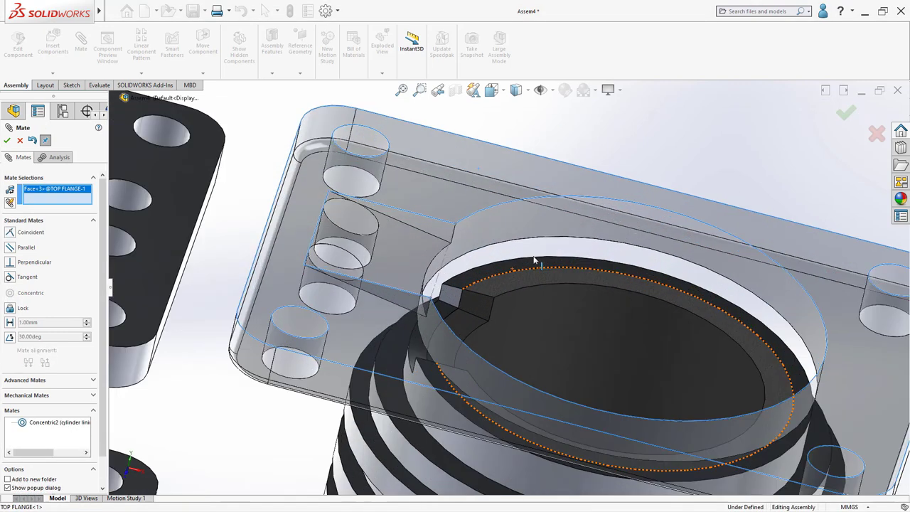
{"action": "left_click", "coordinate": [502, 290]}
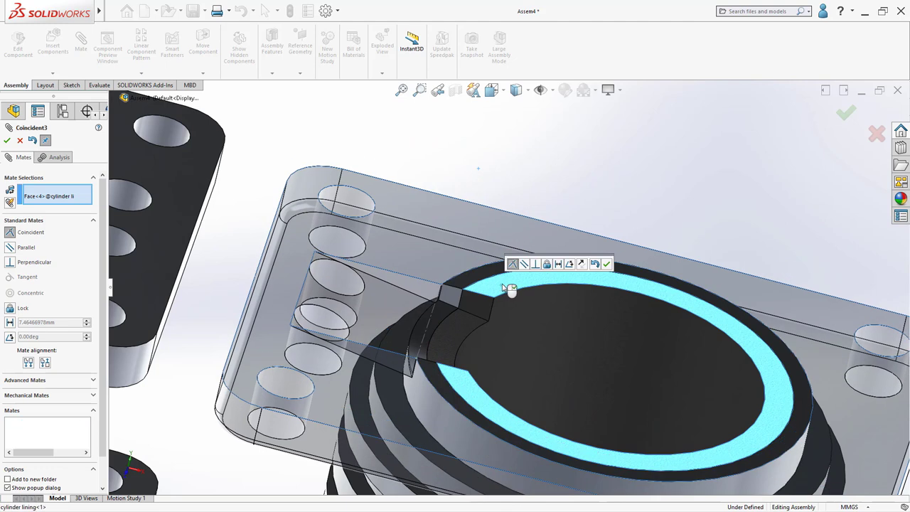
{"action": "left_click", "coordinate": [606, 265]}
Line up the flange's slot with the lining's notch using a coincident mate
{"action": "left_click", "coordinate": [458, 304]}
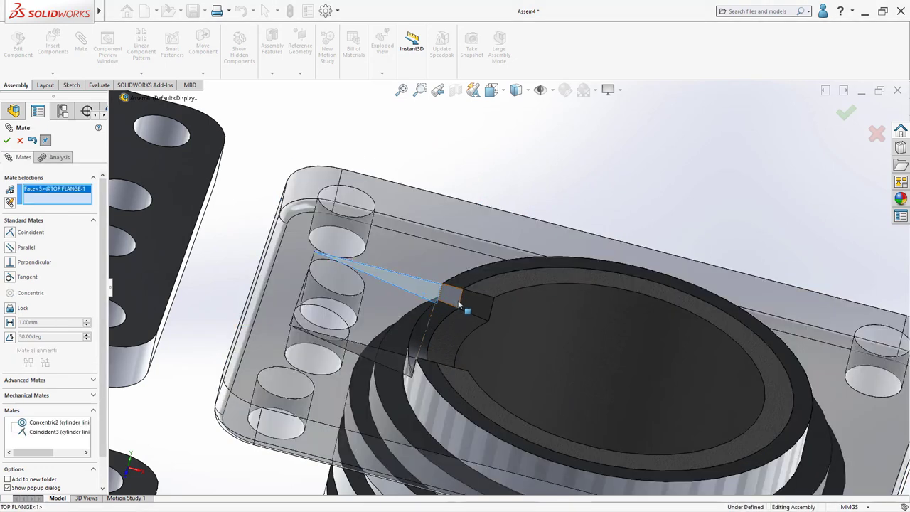
{"action": "left_click", "coordinate": [476, 306]}
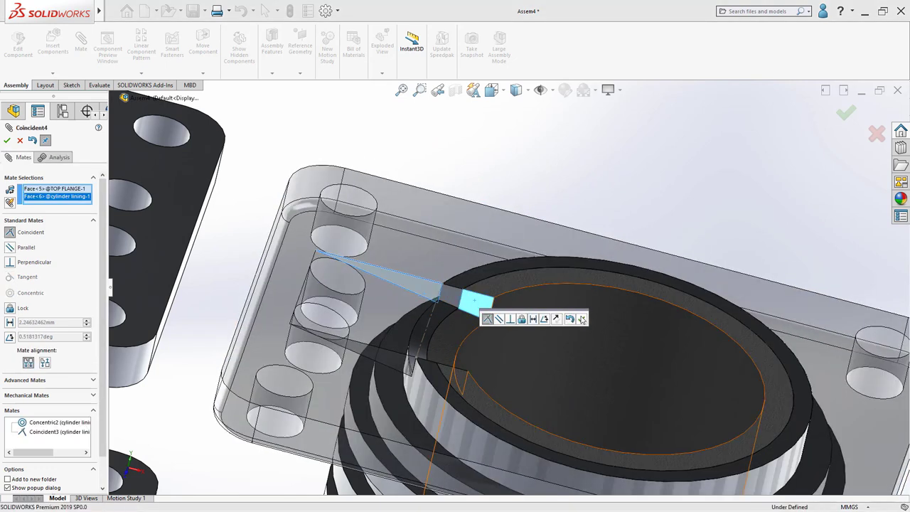
{"action": "left_click", "coordinate": [581, 319]}
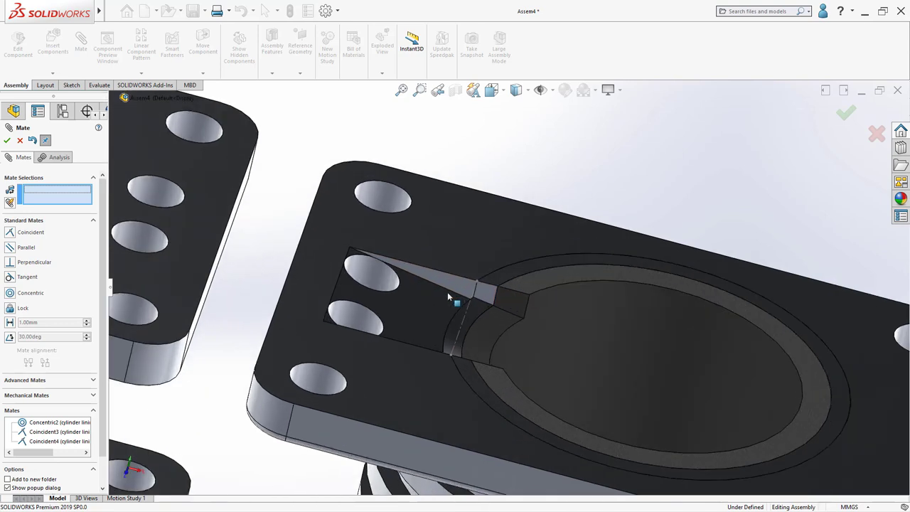
{"action": "scroll", "coordinate": [490, 316], "scroll_direction": "up", "scroll_amount": 3}
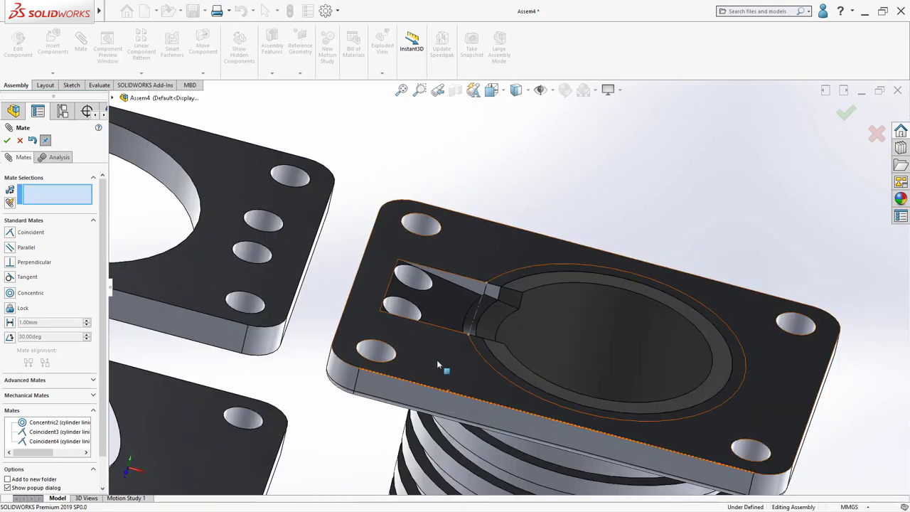
{"action": "scroll", "coordinate": [437, 359], "scroll_direction": "up", "scroll_amount": 2}
{"action": "scroll", "coordinate": [464, 357], "scroll_direction": "up", "scroll_amount": 3}
{"action": "scroll", "coordinate": [468, 264], "scroll_direction": "down", "scroll_amount": 3}
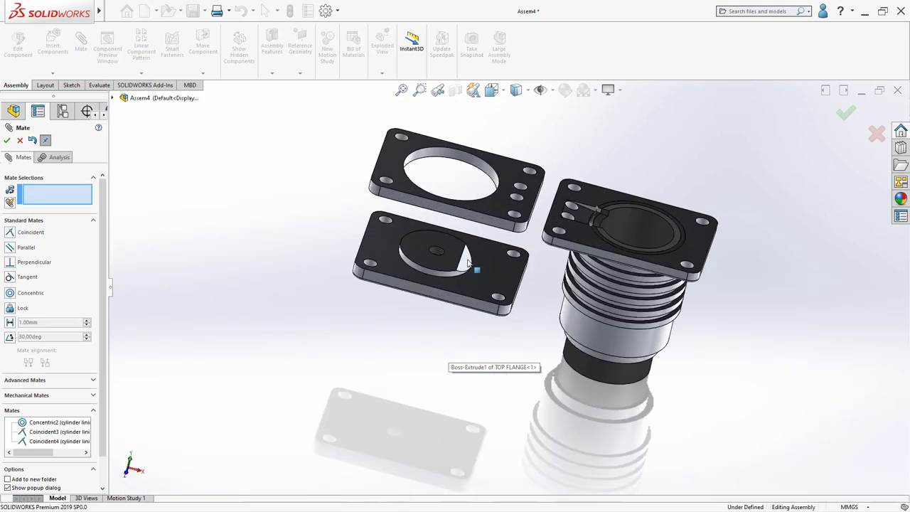
Make the bottom flange's bore concentric with the cylinder lining
{"action": "left_click", "coordinate": [482, 170]}
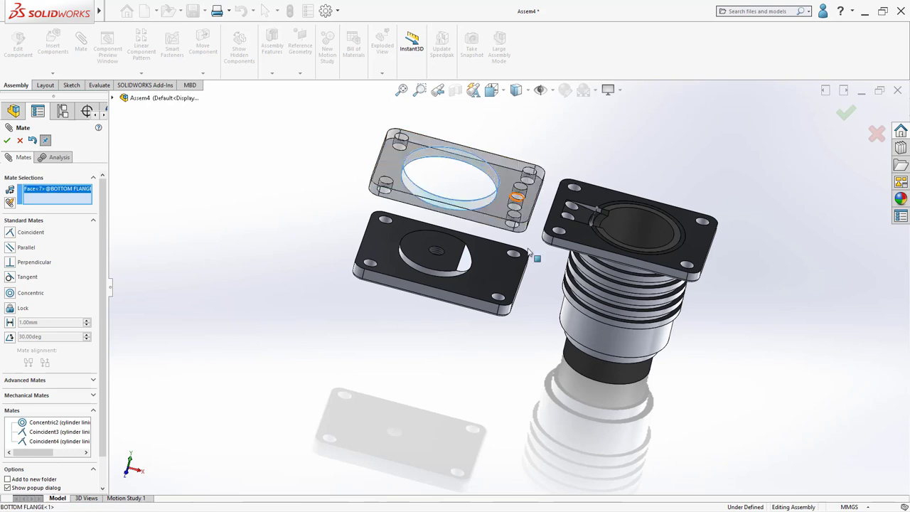
{"action": "left_click", "coordinate": [596, 371]}
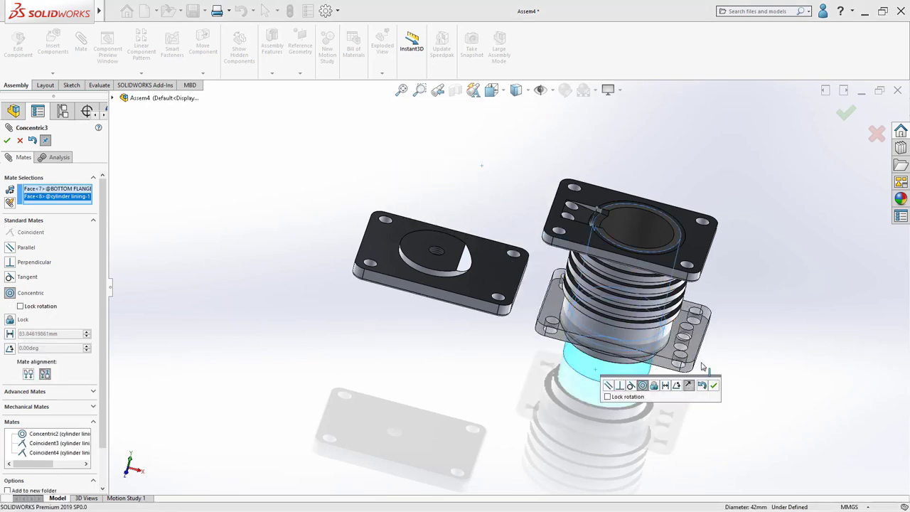
{"action": "left_click", "coordinate": [716, 390]}
{"action": "scroll", "coordinate": [670, 346], "scroll_direction": "down", "scroll_amount": 2}
{"action": "scroll", "coordinate": [588, 332], "scroll_direction": "up", "scroll_amount": 3}
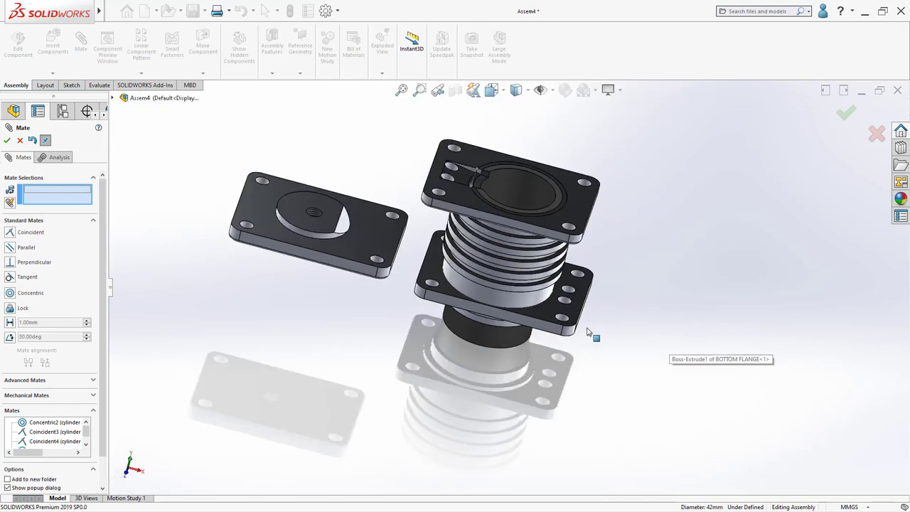
Slide the bottom flange down the cylinder and line up one of its holes with a concentric mate
{"action": "left_click_drag", "start_coordinate": [522, 345], "coordinate": [367, 319]}
{"action": "scroll", "coordinate": [419, 332], "scroll_direction": "down", "scroll_amount": 4}
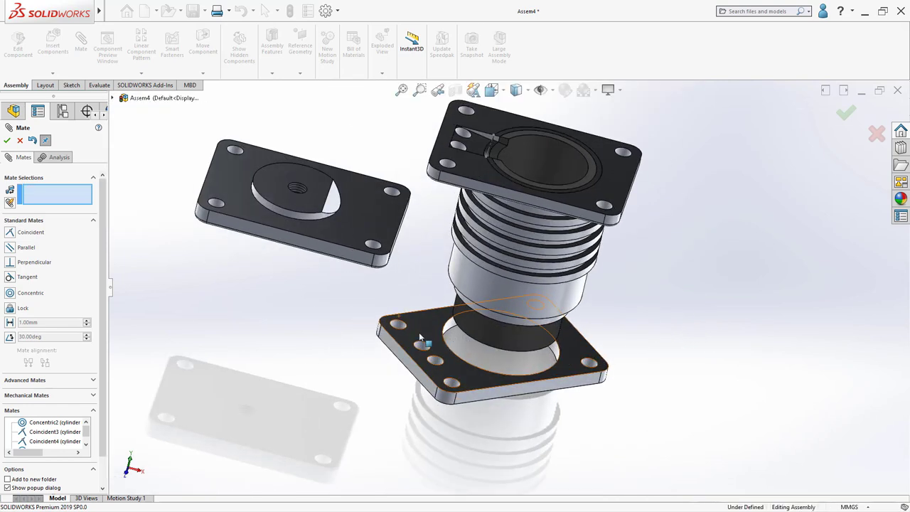
{"action": "scroll", "coordinate": [432, 346], "scroll_direction": "up", "scroll_amount": 3}
{"action": "scroll", "coordinate": [496, 240], "scroll_direction": "down", "scroll_amount": 5}
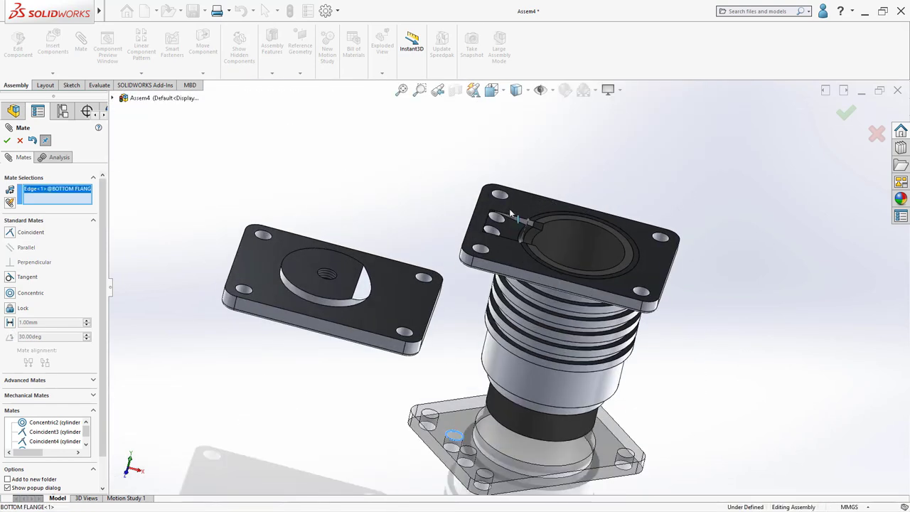
{"action": "left_click", "coordinate": [488, 240]}
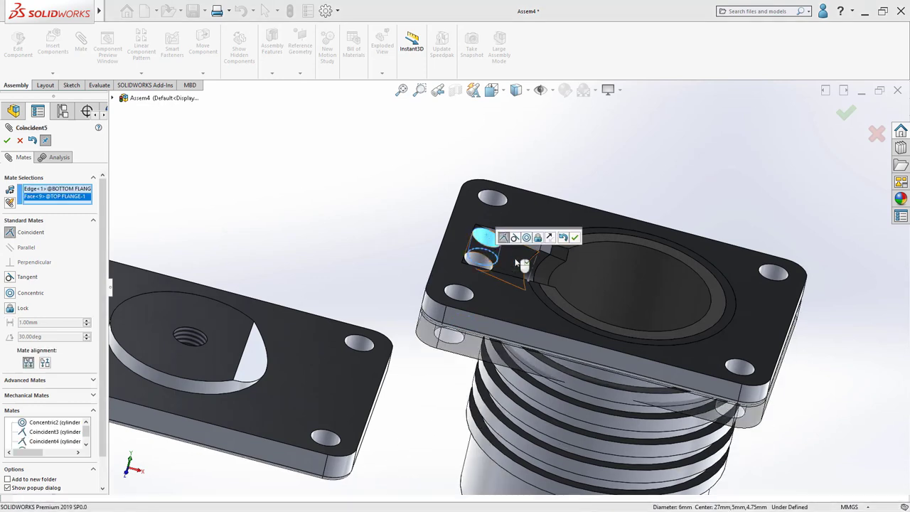
{"action": "left_click", "coordinate": [578, 240]}
Mate the bottom flange face coincident with the cylinder's ring face (Coincident6)
{"action": "scroll", "coordinate": [561, 305], "scroll_direction": "up", "scroll_amount": 1}
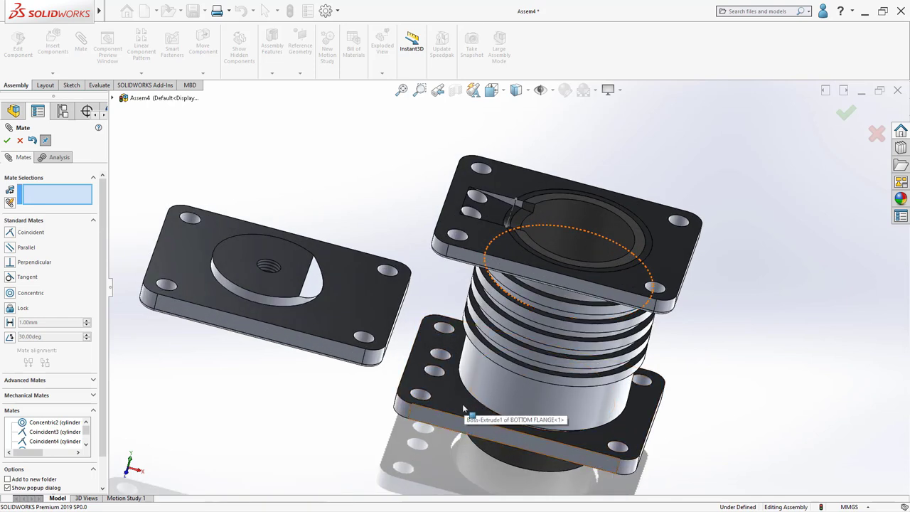
{"action": "scroll", "coordinate": [452, 421], "scroll_direction": "down", "scroll_amount": 4}
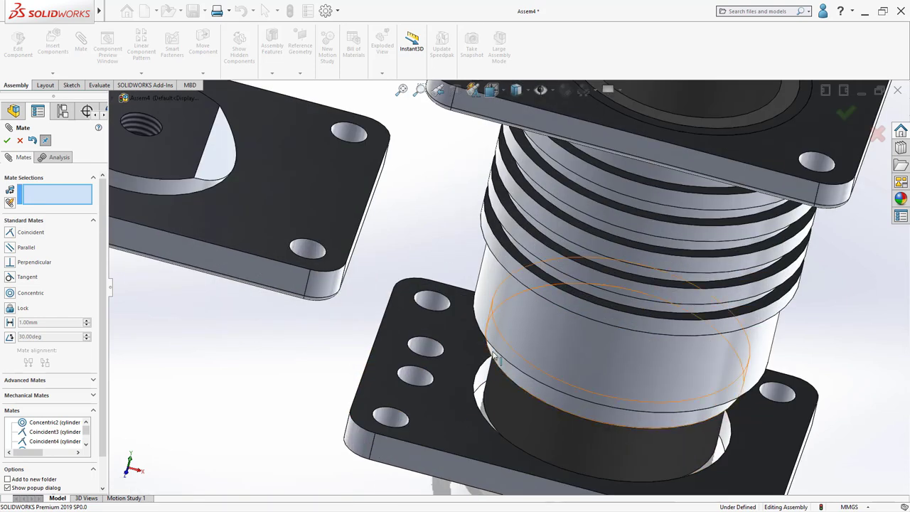
{"action": "scroll", "coordinate": [496, 359], "scroll_direction": "up", "scroll_amount": 2}
{"action": "left_click", "coordinate": [456, 379]}
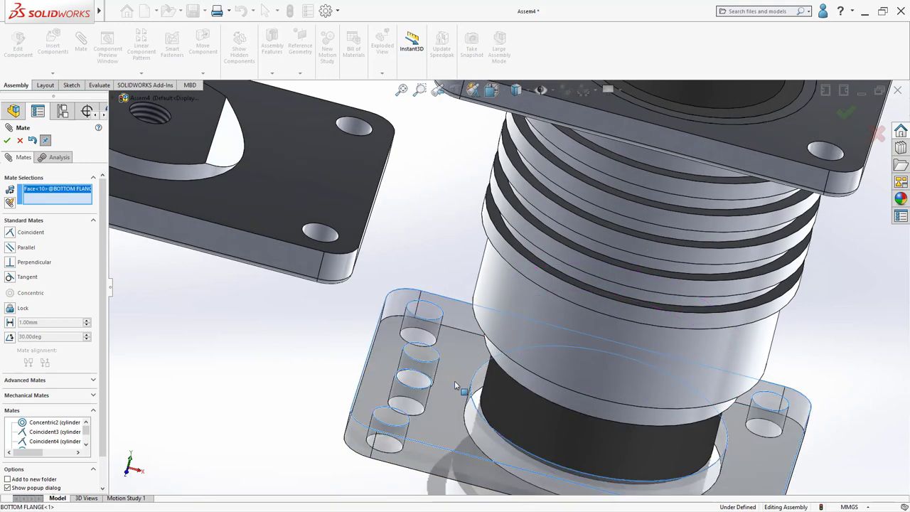
{"action": "left_click", "coordinate": [501, 367]}
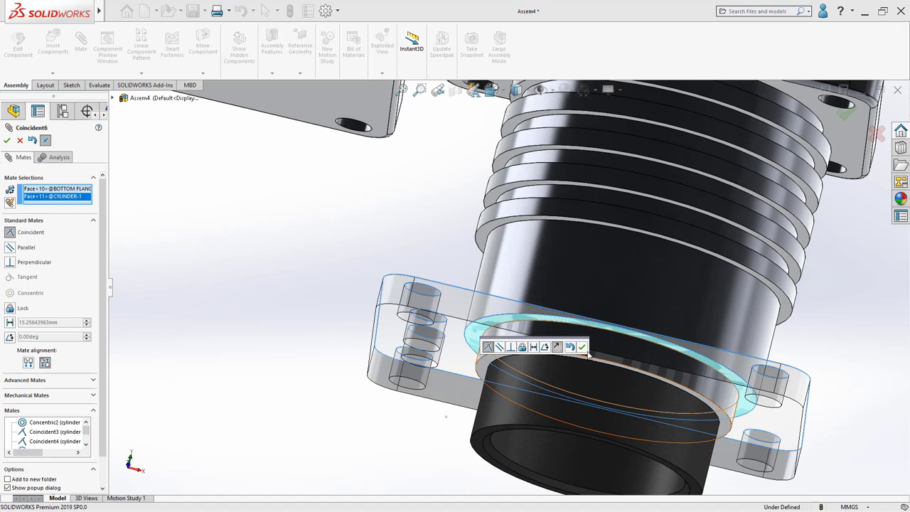
{"action": "left_click", "coordinate": [582, 348]}
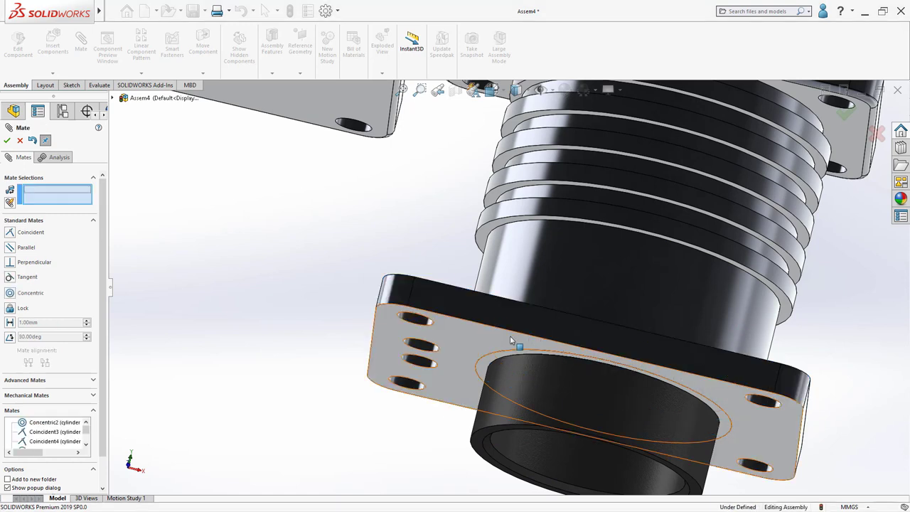
{"action": "scroll", "coordinate": [501, 312], "scroll_direction": "up", "scroll_amount": 3}
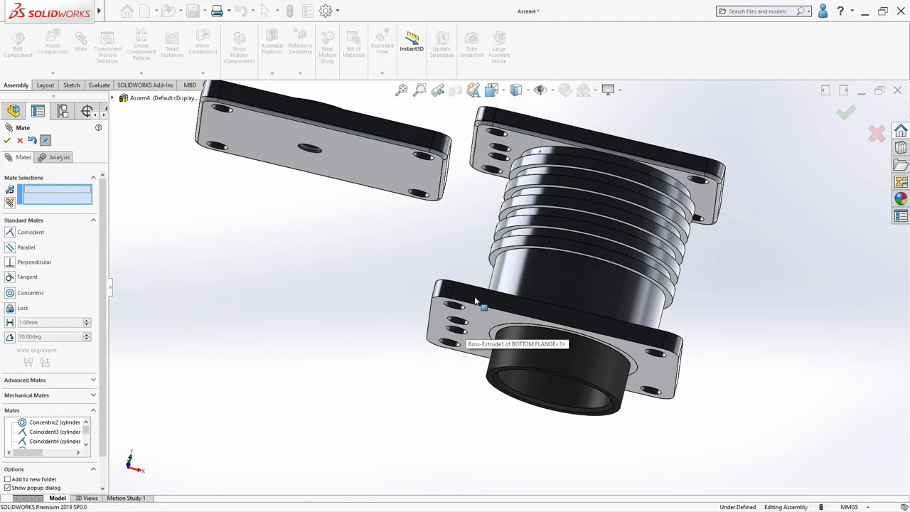
{"action": "middle_click_drag", "start_coordinate": [484, 274], "coordinate": [475, 295]}
Rotate the loose cylinder head plate into a face-on orientation
{"action": "scroll", "coordinate": [473, 293], "scroll_direction": "up", "scroll_amount": 3}
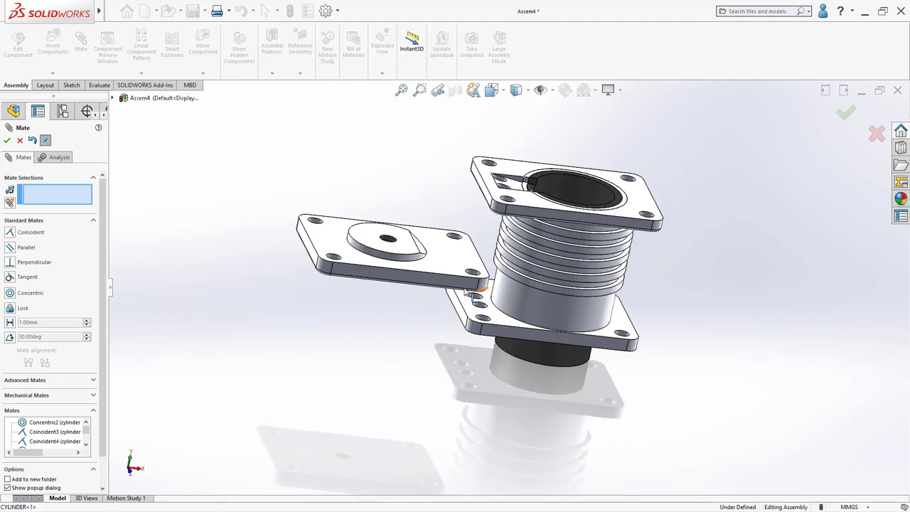
{"action": "right_click_drag", "start_coordinate": [448, 256], "coordinate": [373, 185]}
{"action": "right_click_drag", "start_coordinate": [344, 216], "coordinate": [289, 254]}
{"action": "scroll", "coordinate": [374, 260], "scroll_direction": "down", "scroll_amount": 5}
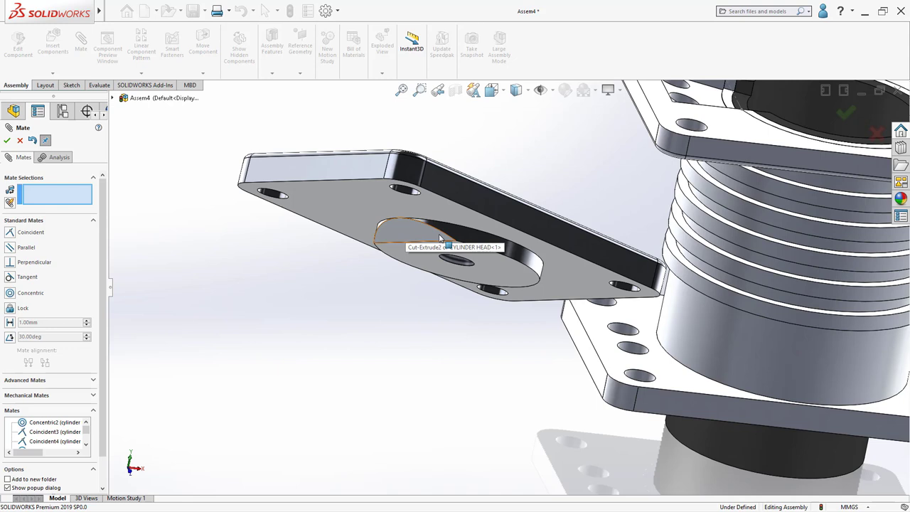
{"action": "scroll", "coordinate": [441, 239], "scroll_direction": "up", "scroll_amount": 5}
{"action": "scroll", "coordinate": [629, 176], "scroll_direction": "down", "scroll_amount": 3}
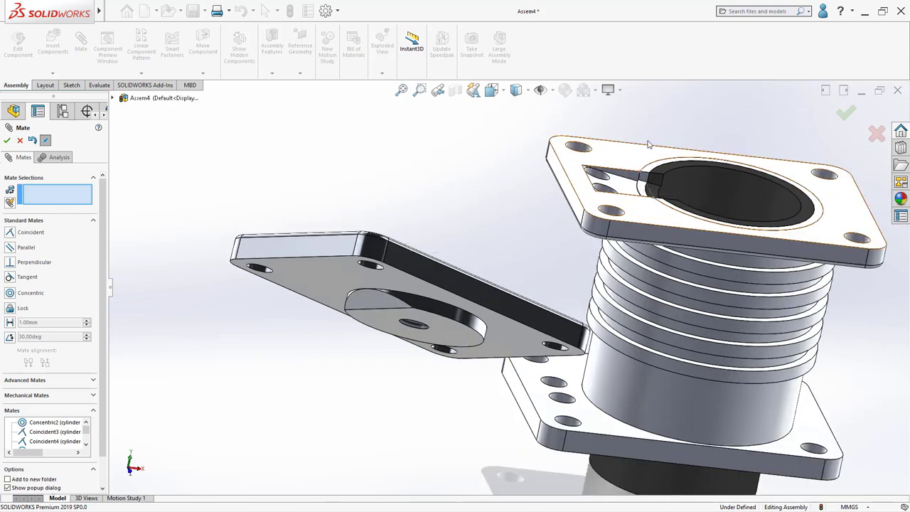
Centre the cylinder head's circular recess on the cylinder bore with a concentric mate
{"action": "left_click", "coordinate": [432, 311]}
{"action": "left_click", "coordinate": [721, 187]}
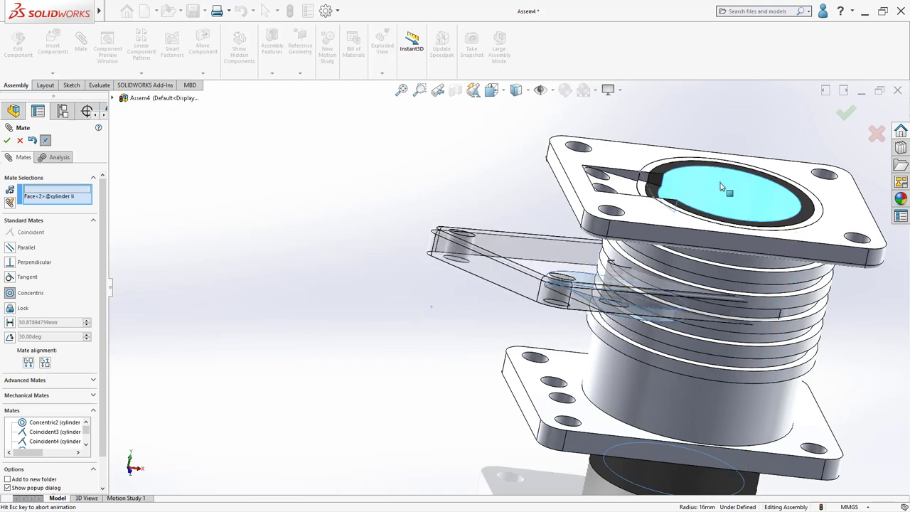
{"action": "key", "text": "Return"}
{"action": "left_click_drag", "start_coordinate": [668, 261], "coordinate": [650, 132]}
{"action": "middle_click_drag", "start_coordinate": [650, 133], "coordinate": [646, 93]}
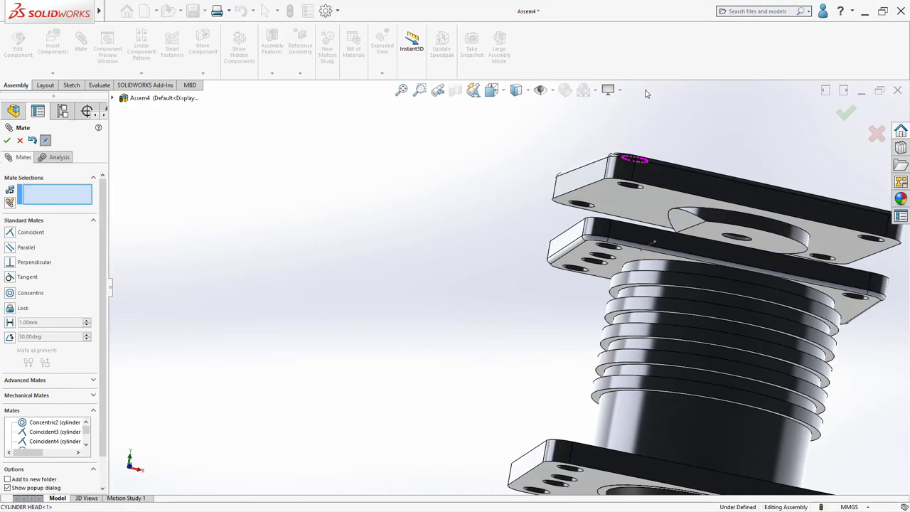
{"action": "middle_click_drag", "start_coordinate": [683, 214], "coordinate": [626, 199]}
Align a cylinder head bolt hole with the matching top flange hole
{"action": "scroll", "coordinate": [598, 182], "scroll_direction": "down", "scroll_amount": 3}
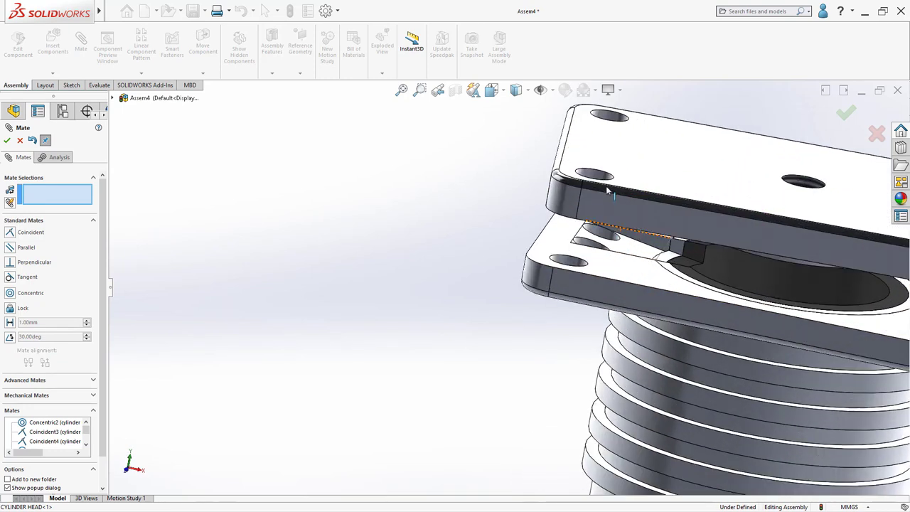
{"action": "left_click", "coordinate": [592, 180]}
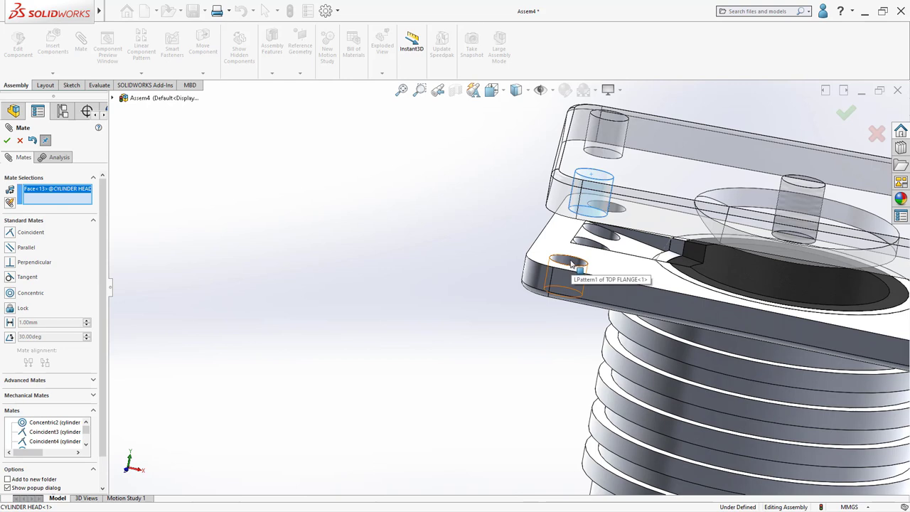
{"action": "left_click", "coordinate": [572, 264]}
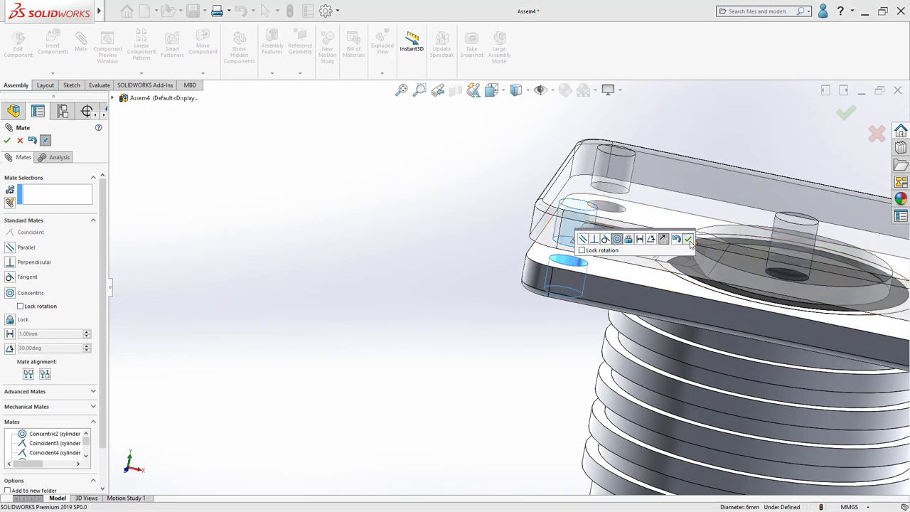
{"action": "left_click", "coordinate": [689, 240]}
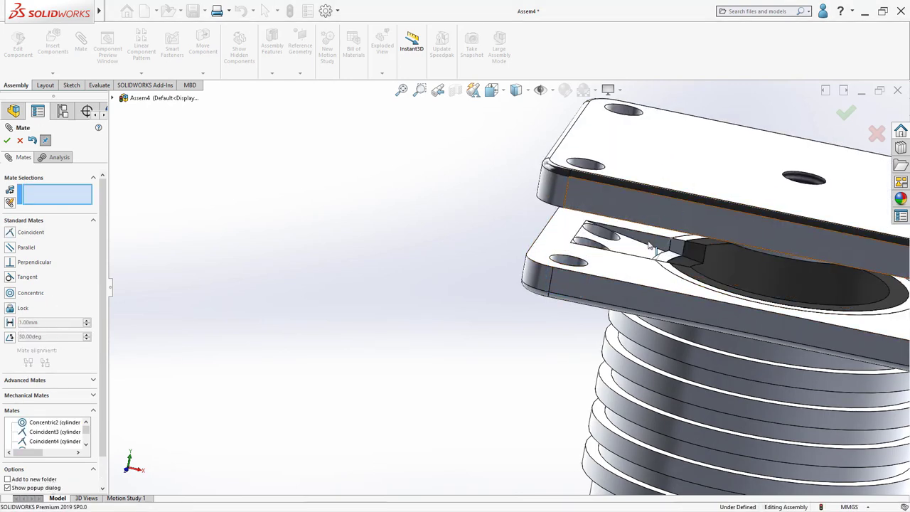
Mate the head's underside flush to the top flange face (Coincident7), fully defining Assem4
{"action": "left_click", "coordinate": [631, 274]}
{"action": "middle_click_drag", "start_coordinate": [631, 274], "coordinate": [673, 181]}
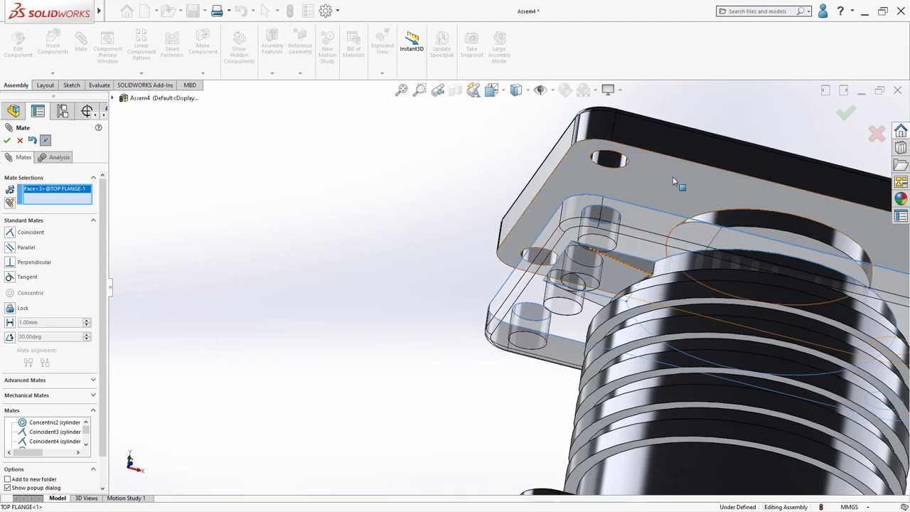
{"action": "left_click", "coordinate": [675, 182]}
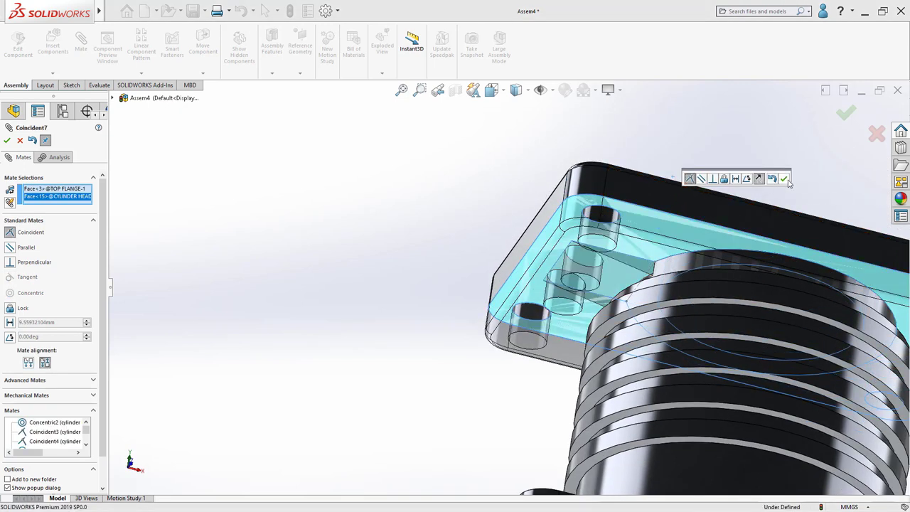
{"action": "left_click", "coordinate": [784, 179]}
{"action": "middle_click_drag", "start_coordinate": [734, 179], "coordinate": [681, 288]}
{"action": "scroll", "coordinate": [680, 288], "scroll_direction": "up", "scroll_amount": 3}
{"action": "scroll", "coordinate": [614, 258], "scroll_direction": "down", "scroll_amount": 3}
{"action": "middle_click_drag", "start_coordinate": [614, 259], "coordinate": [540, 234]}
{"action": "scroll", "coordinate": [239, 206], "scroll_direction": "up", "scroll_amount": 2}
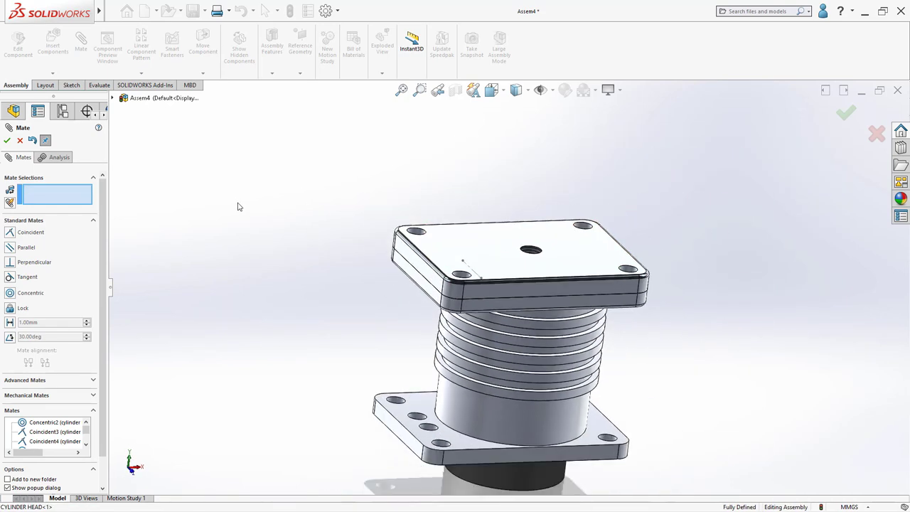
{"action": "scroll", "coordinate": [376, 282], "scroll_direction": "down", "scroll_amount": 2}
Insert the cylinder head dome and CYLINDER AIRTUBE parts and place them beside the assembly
{"action": "left_click", "coordinate": [7, 141]}
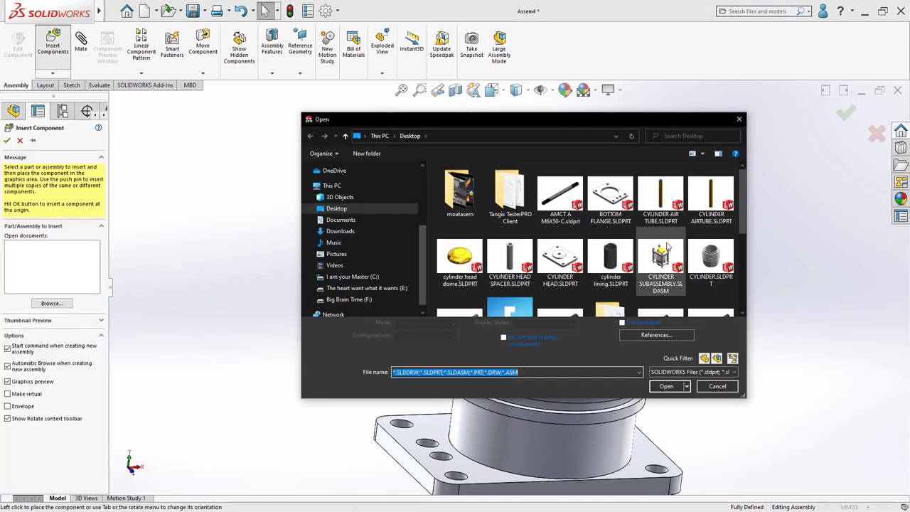
{"action": "left_click", "coordinate": [462, 258]}
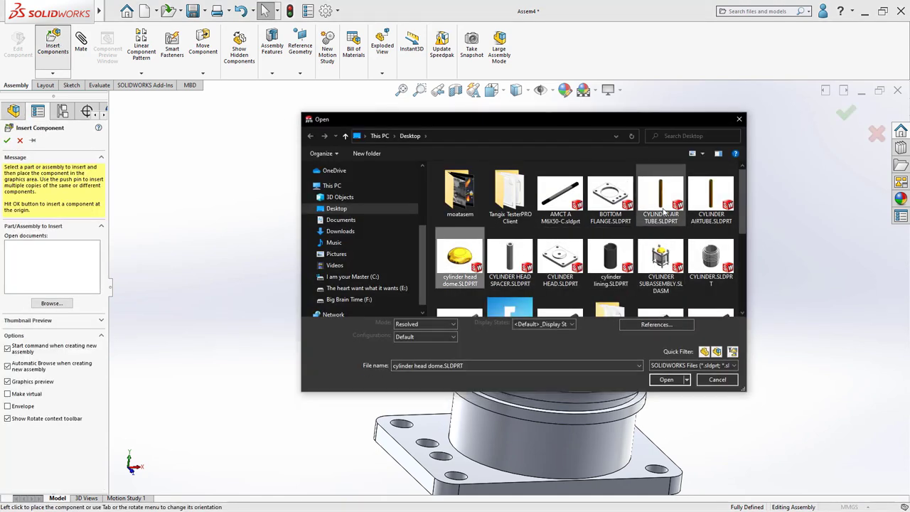
{"action": "left_click", "coordinate": [711, 199], "text": "ctrl"}
{"action": "left_click", "coordinate": [672, 387]}
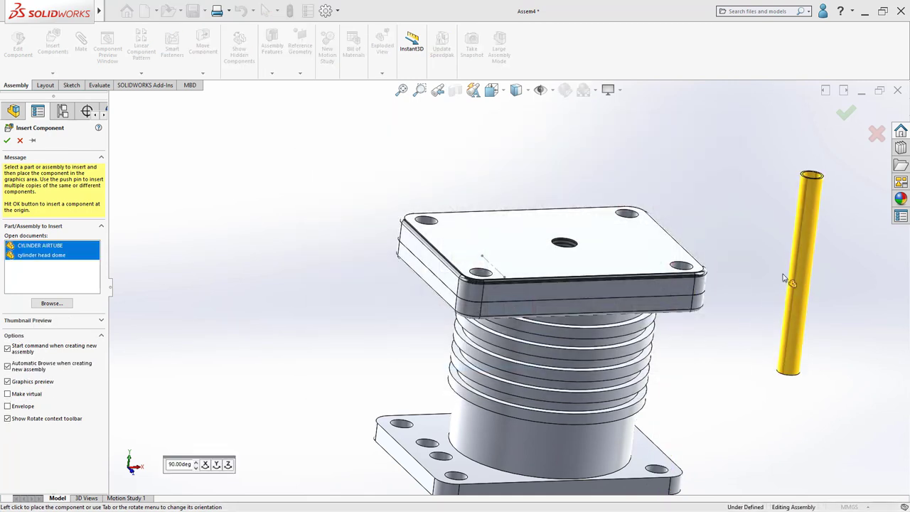
{"action": "left_click", "coordinate": [747, 258]}
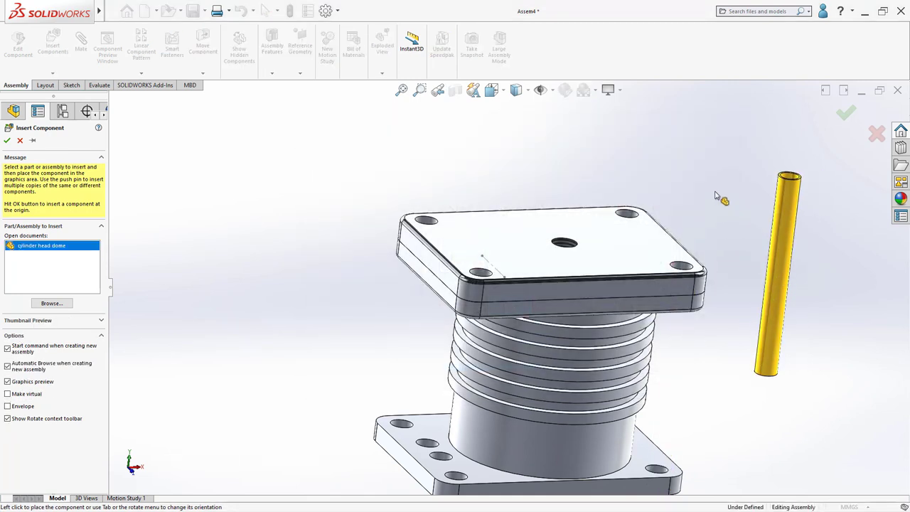
{"action": "left_click", "coordinate": [724, 228]}
Rotate the dome level and mate its rim concentric with the cylinder head's centre hole
{"action": "left_click", "coordinate": [704, 181]}
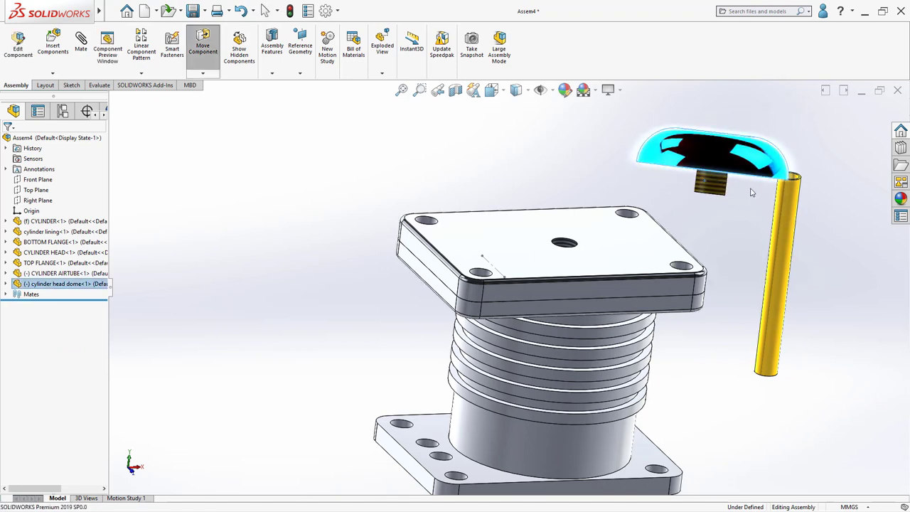
{"action": "scroll", "coordinate": [754, 203], "scroll_direction": "down", "scroll_amount": 3}
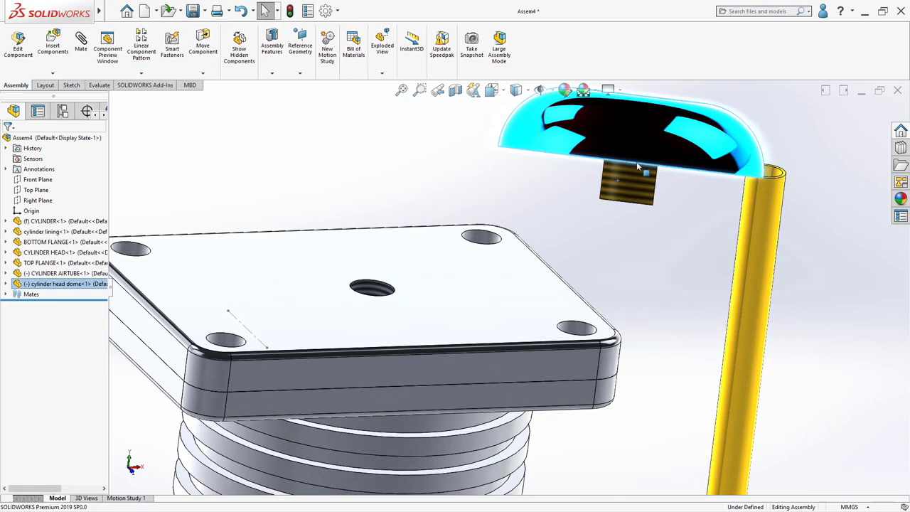
{"action": "right_click_drag", "start_coordinate": [628, 158], "coordinate": [631, 151]}
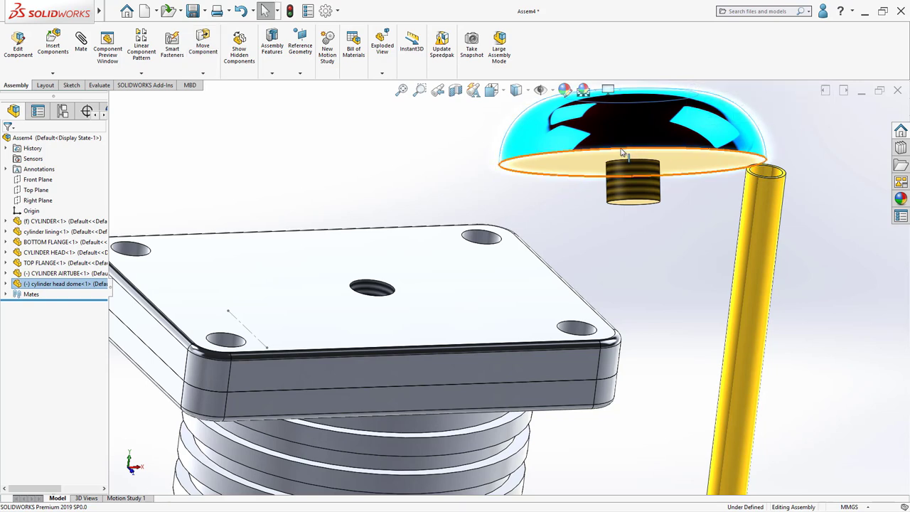
{"action": "left_click", "coordinate": [622, 152]}
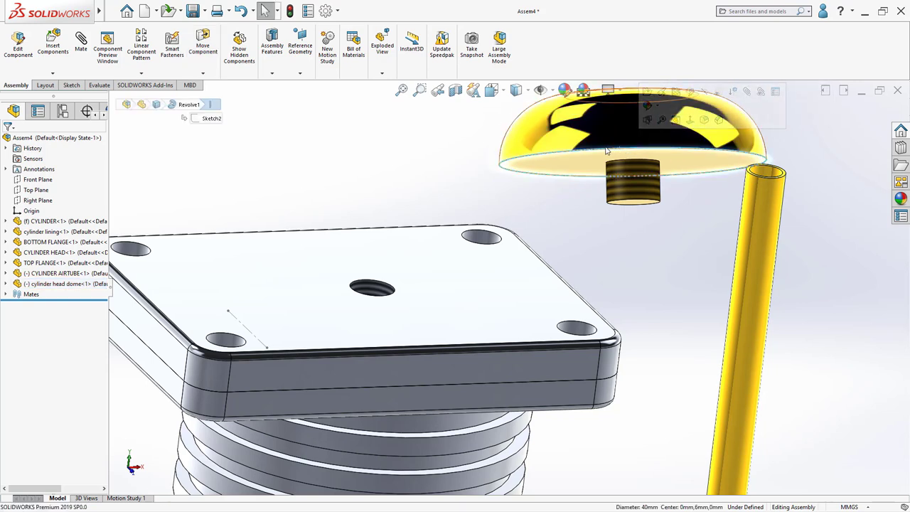
{"action": "left_click", "coordinate": [396, 294], "text": "ctrl"}
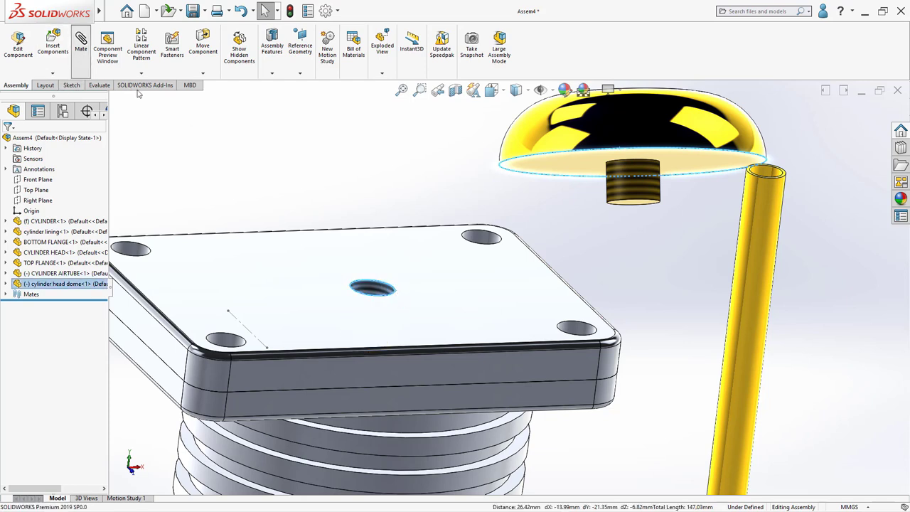
{"action": "right_click_drag", "start_coordinate": [138, 94], "coordinate": [209, 126]}
Confirm the dome's concentric mate and seat its base flush on the cylinder head's top face
{"action": "left_click", "coordinate": [345, 184]}
{"action": "middle_click_drag", "start_coordinate": [349, 215], "coordinate": [322, 368]}
{"action": "scroll", "coordinate": [318, 229], "scroll_direction": "down", "scroll_amount": 2}
{"action": "left_click", "coordinate": [332, 224]}
{"action": "left_click", "coordinate": [323, 368]}
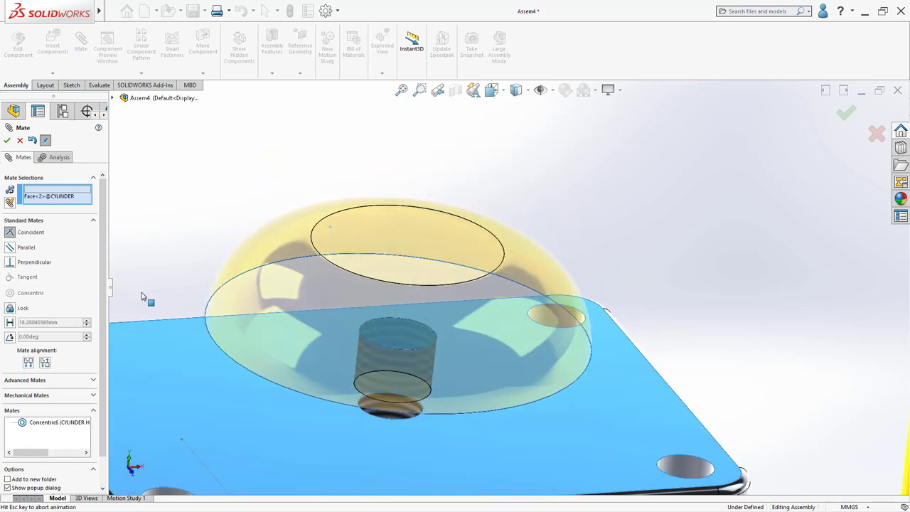
{"action": "left_click", "coordinate": [7, 141]}
Mate the air tube's outer face concentric with the bottom flange hole
{"action": "scroll", "coordinate": [377, 320], "scroll_direction": "up", "scroll_amount": 6}
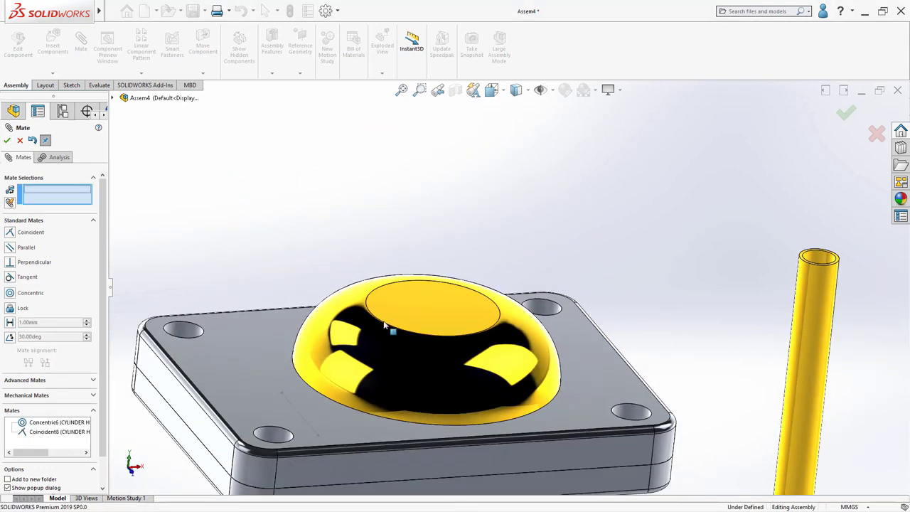
{"action": "middle_click_drag", "start_coordinate": [500, 390], "coordinate": [580, 281]}
{"action": "scroll", "coordinate": [580, 281], "scroll_direction": "down", "scroll_amount": 3}
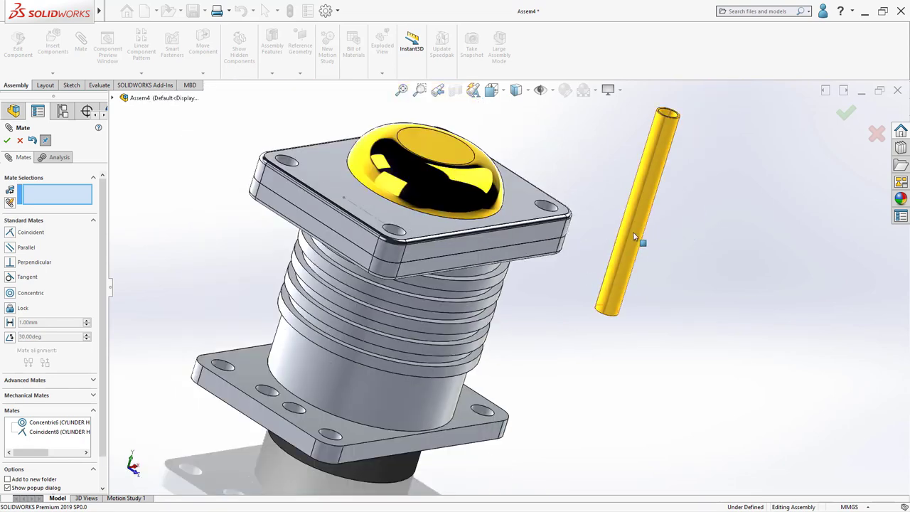
{"action": "left_click", "coordinate": [651, 178]}
{"action": "scroll", "coordinate": [292, 404], "scroll_direction": "down", "scroll_amount": 2}
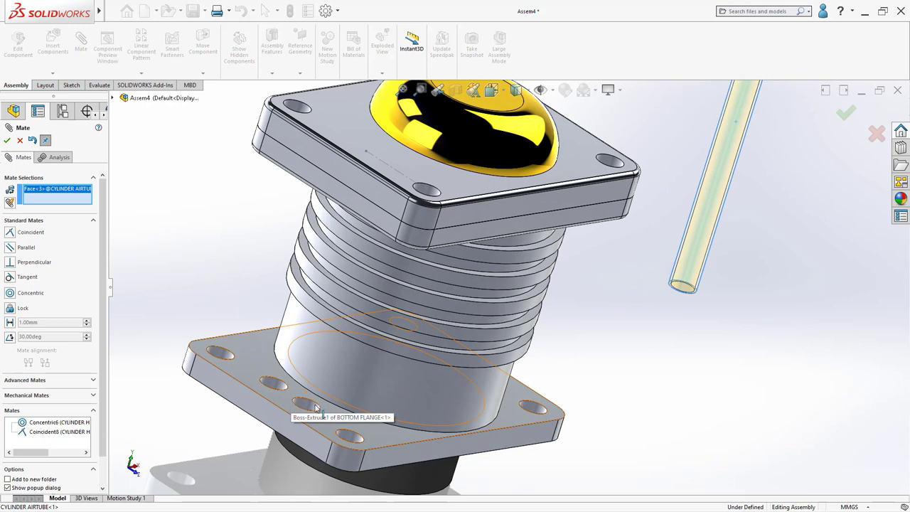
{"action": "left_click", "coordinate": [306, 409]}
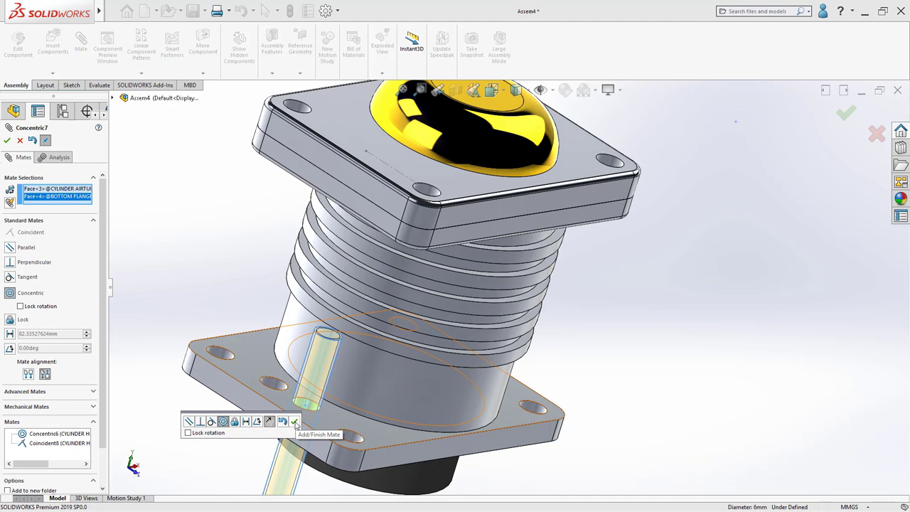
{"action": "left_click", "coordinate": [295, 422]}
Make the air tube concentric with the matching cylinder head hole
{"action": "scroll", "coordinate": [385, 312], "scroll_direction": "down", "scroll_amount": 5}
{"action": "left_click", "coordinate": [467, 242]}
{"action": "scroll", "coordinate": [498, 242], "scroll_direction": "up", "scroll_amount": 6}
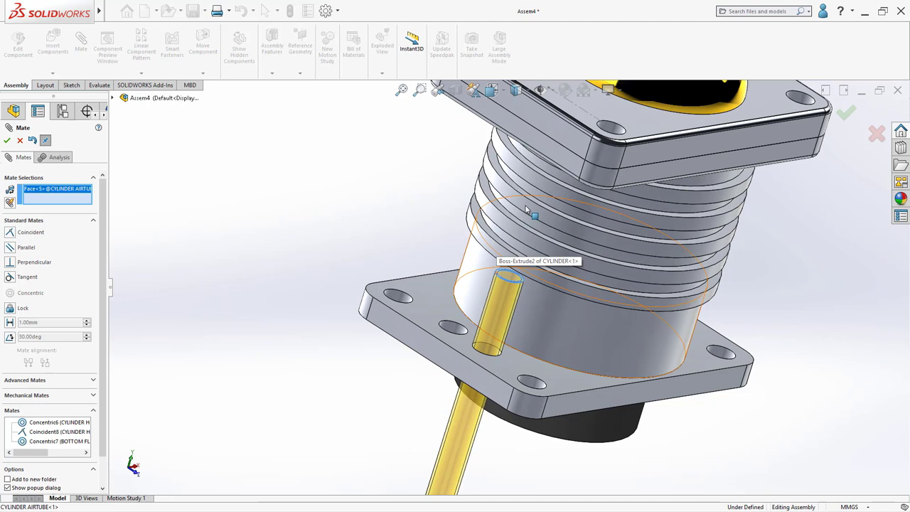
{"action": "scroll", "coordinate": [527, 209], "scroll_direction": "up", "scroll_amount": 3}
{"action": "middle_click_drag", "start_coordinate": [527, 208], "coordinate": [576, 213]}
{"action": "scroll", "coordinate": [583, 213], "scroll_direction": "down", "scroll_amount": 8}
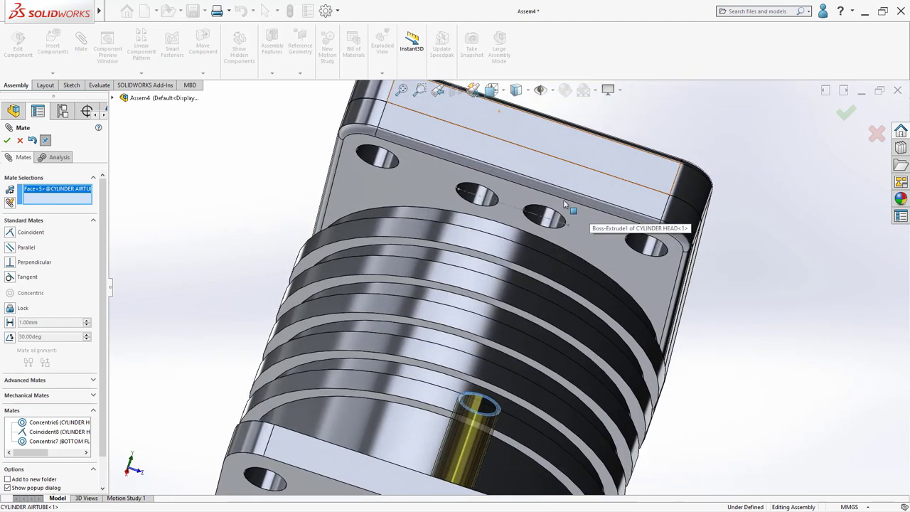
{"action": "scroll", "coordinate": [547, 210], "scroll_direction": "down", "scroll_amount": 6}
{"action": "left_click", "coordinate": [510, 214]}
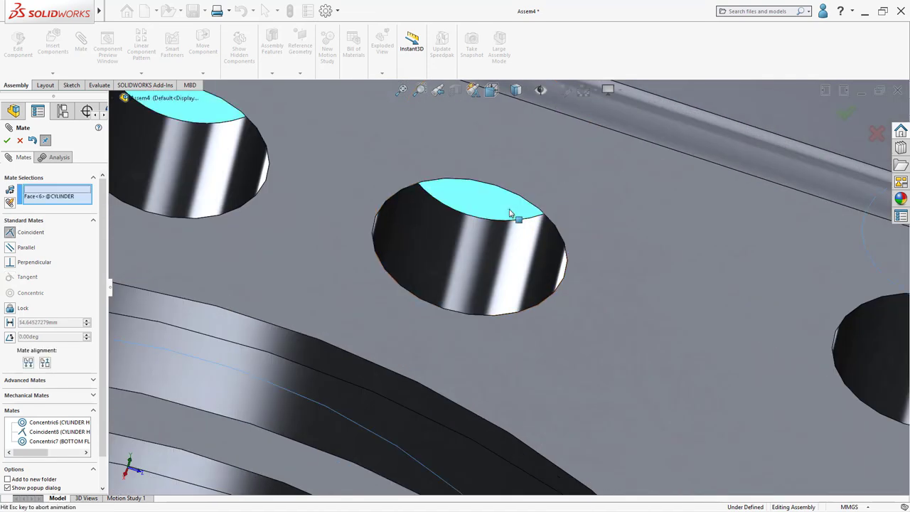
{"action": "left_click", "coordinate": [616, 188]}
Check the seated tube from another side and close the mate settings
{"action": "scroll", "coordinate": [590, 245], "scroll_direction": "up", "scroll_amount": 5}
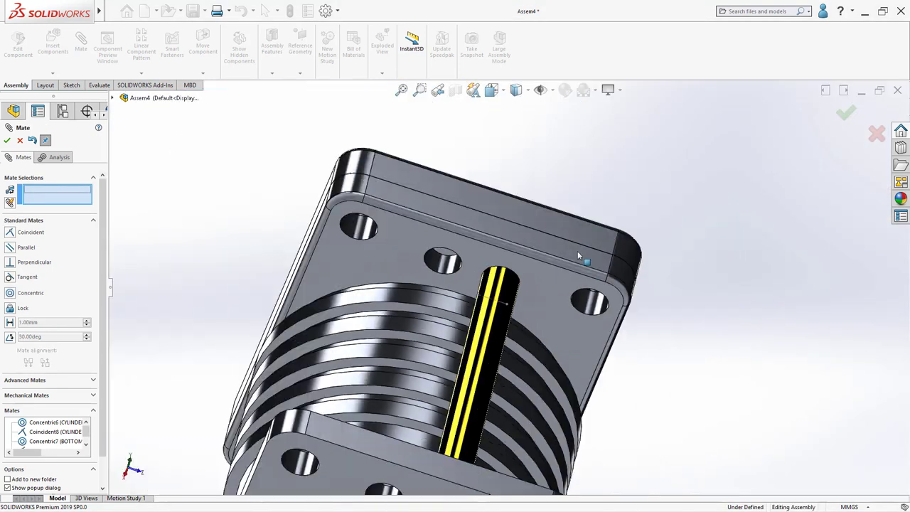
{"action": "scroll", "coordinate": [578, 257], "scroll_direction": "up", "scroll_amount": 4}
{"action": "middle_click_drag", "start_coordinate": [579, 266], "coordinate": [463, 352]}
{"action": "scroll", "coordinate": [468, 349], "scroll_direction": "down", "scroll_amount": 5}
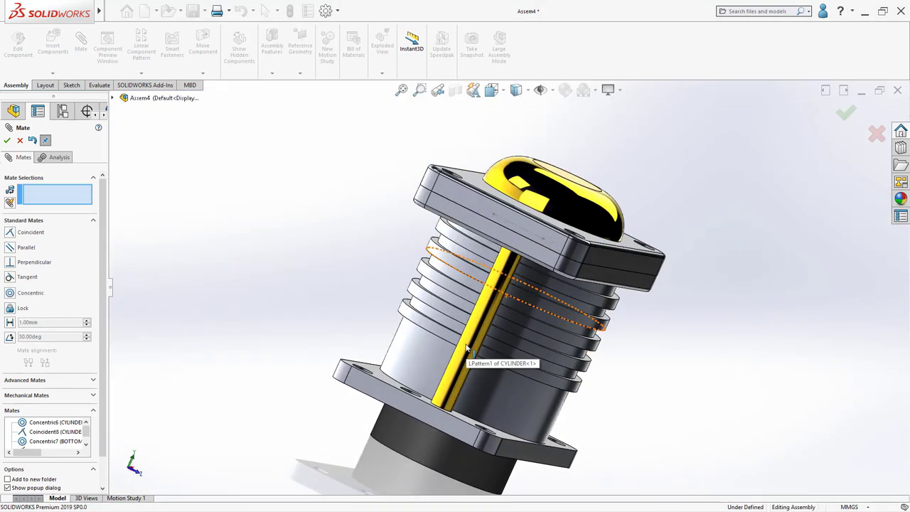
{"action": "left_click", "coordinate": [7, 140]}
Create reference plane PLANE1 from the cylinder head faces at a 10 mm offset
{"action": "scroll", "coordinate": [593, 267], "scroll_direction": "down", "scroll_amount": 3}
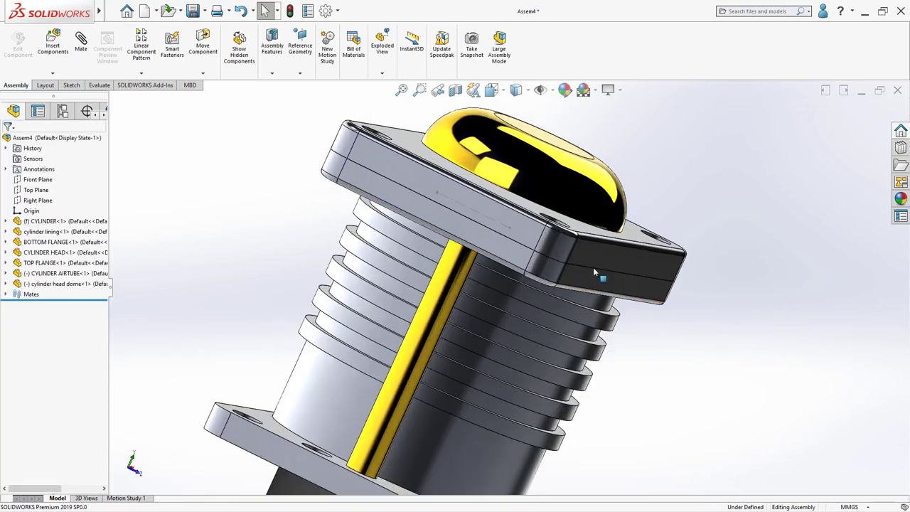
{"action": "scroll", "coordinate": [593, 270], "scroll_direction": "up", "scroll_amount": 4}
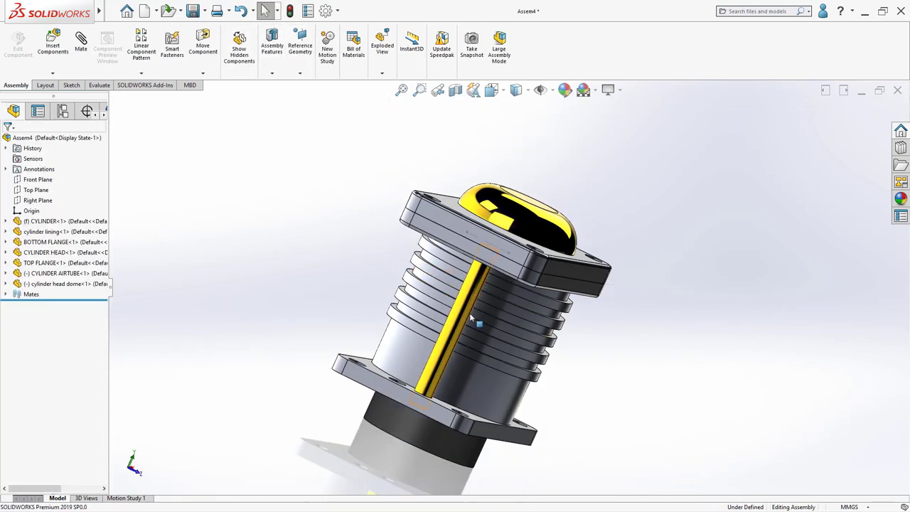
{"action": "middle_click_drag", "start_coordinate": [452, 322], "coordinate": [411, 408]}
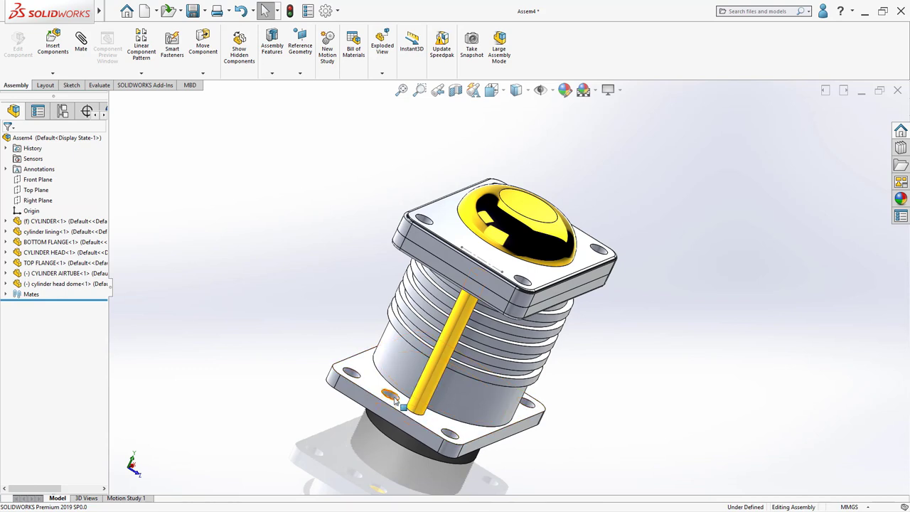
{"action": "left_click", "coordinate": [300, 73]}
{"action": "key", "text": "Escape"}
{"action": "left_click", "coordinate": [301, 74]}
{"action": "left_click", "coordinate": [312, 87]}
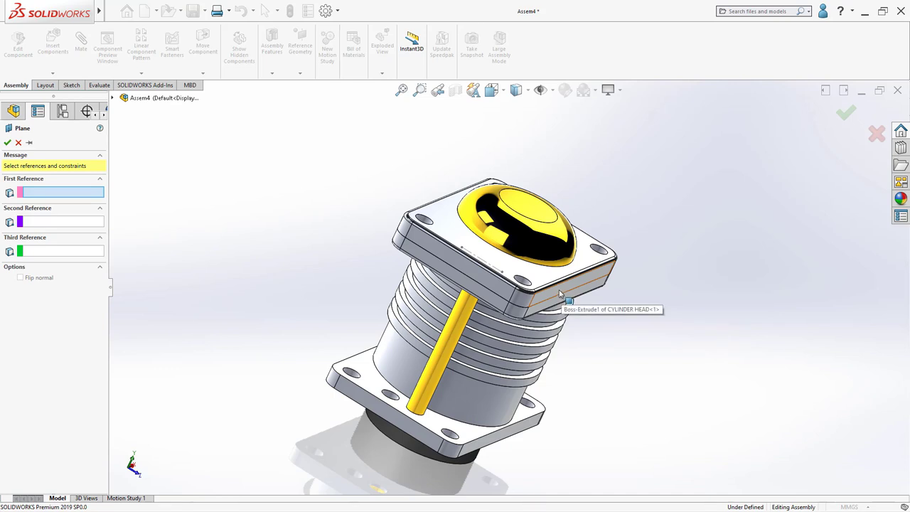
{"action": "left_click", "coordinate": [561, 294]}
{"action": "middle_click_drag", "start_coordinate": [560, 294], "coordinate": [414, 224]}
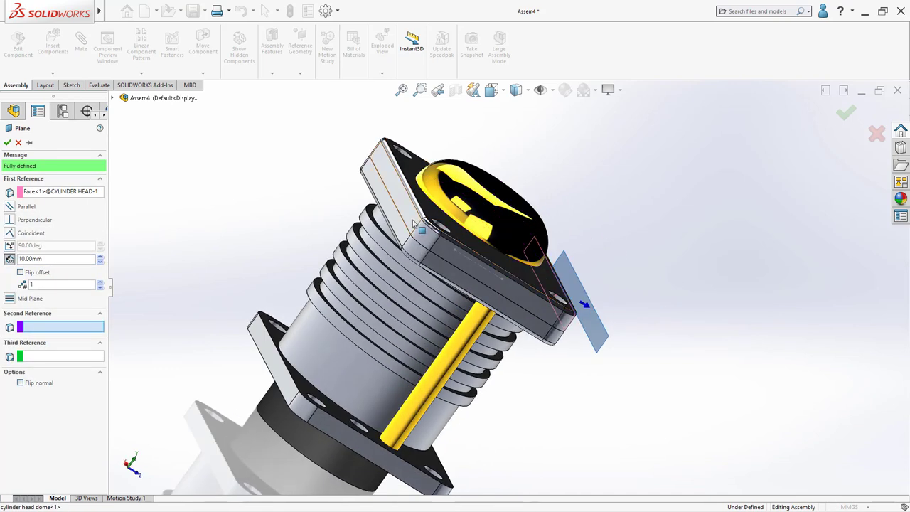
{"action": "left_click", "coordinate": [413, 224]}
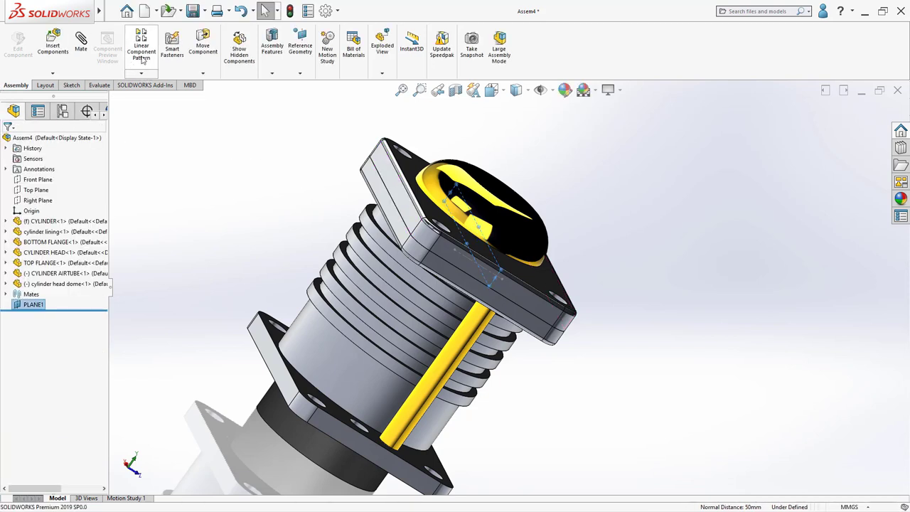
Mirror CYLINDER AIRTUBE-1 across PLANE1, producing MirrorComponent1
{"action": "left_click", "coordinate": [141, 73]}
{"action": "left_click", "coordinate": [156, 151]}
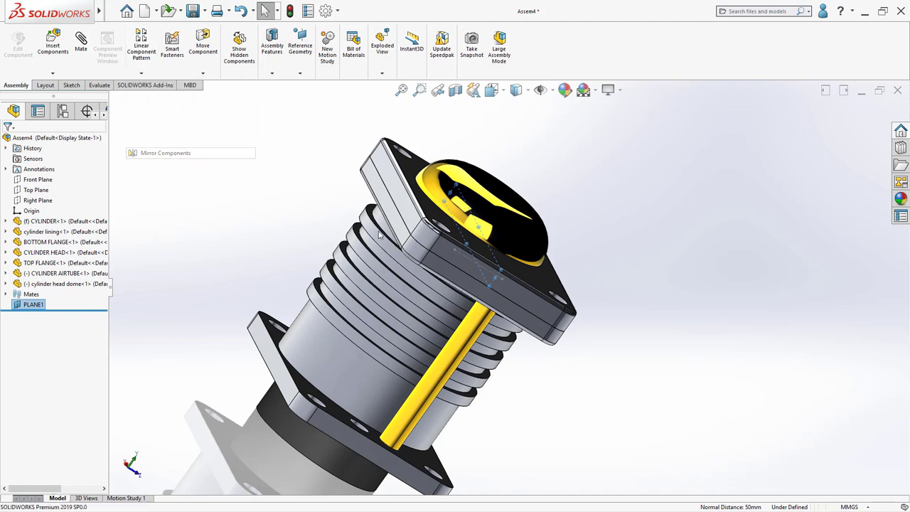
{"action": "key", "text": "ctrl+7"}
{"action": "left_click", "coordinate": [367, 382]}
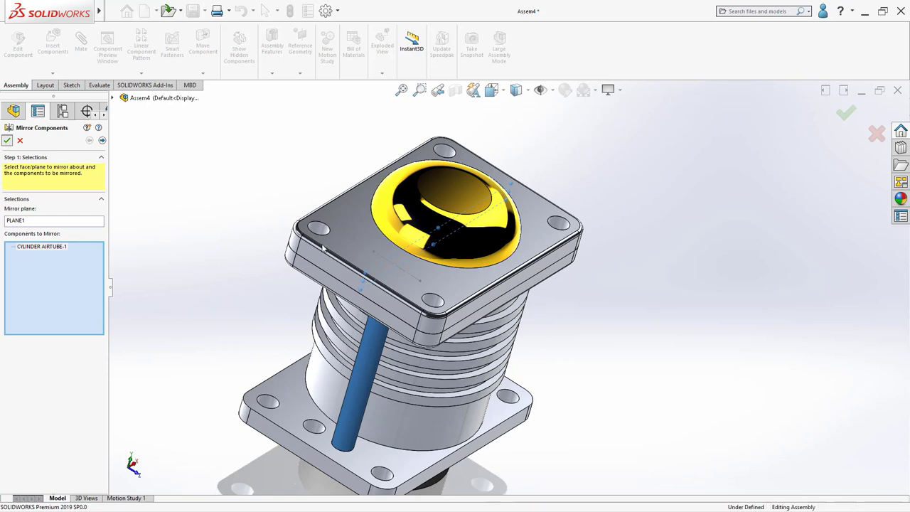
{"action": "key", "text": "Return"}
{"action": "middle_click_drag", "start_coordinate": [323, 247], "coordinate": [149, 212]}
{"action": "scroll", "coordinate": [271, 238], "scroll_direction": "down", "scroll_amount": 2}
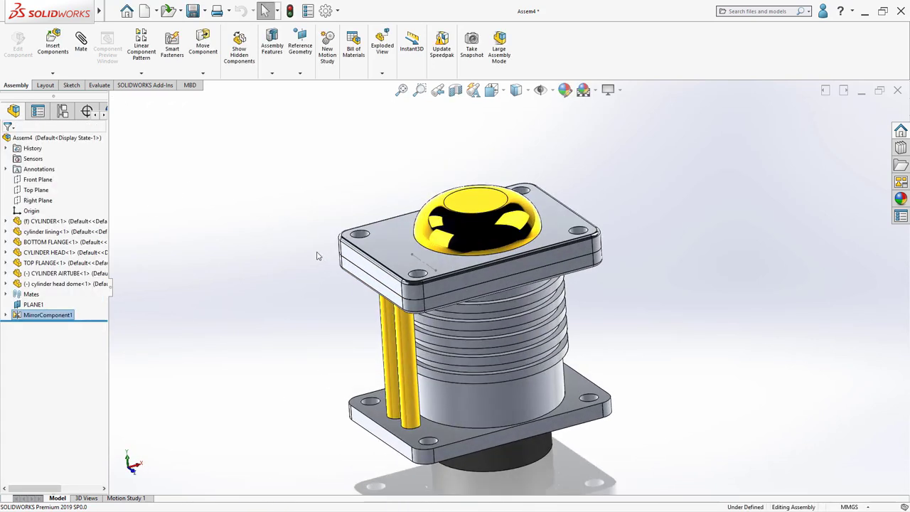
Select the CYLINDER HEAD SPACER, m6 dome nut, m6 stud and m6 washer files to insert
{"action": "left_click", "coordinate": [52, 44]}
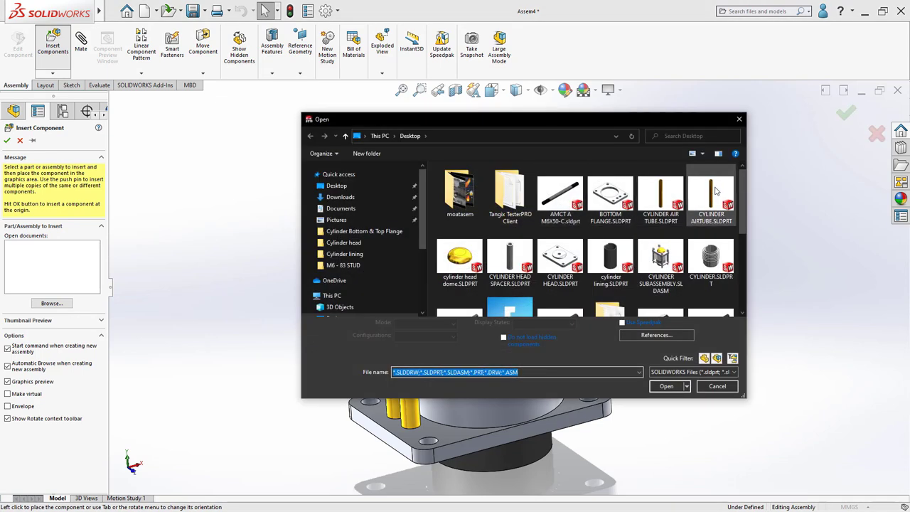
{"action": "scroll", "coordinate": [746, 204], "scroll_direction": "down", "scroll_amount": 1}
{"action": "left_click", "coordinate": [510, 231]}
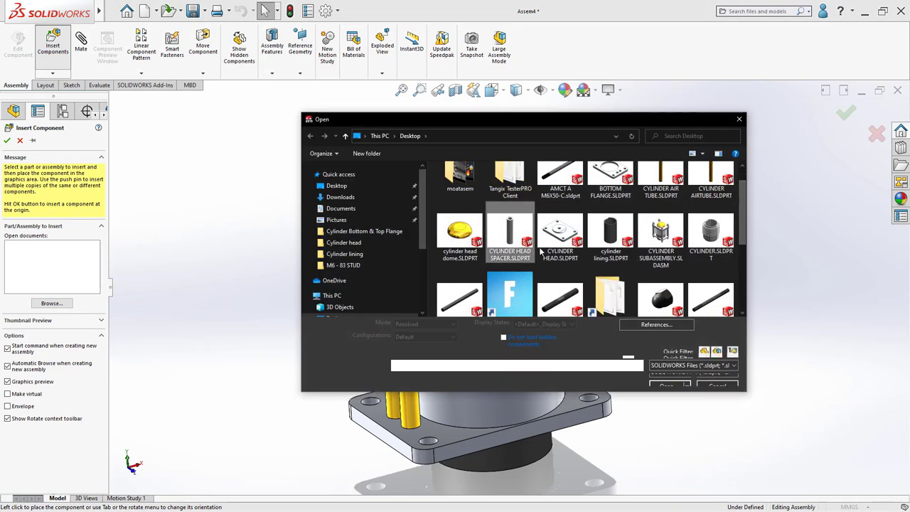
{"action": "scroll", "coordinate": [746, 233], "scroll_direction": "down", "scroll_amount": 1}
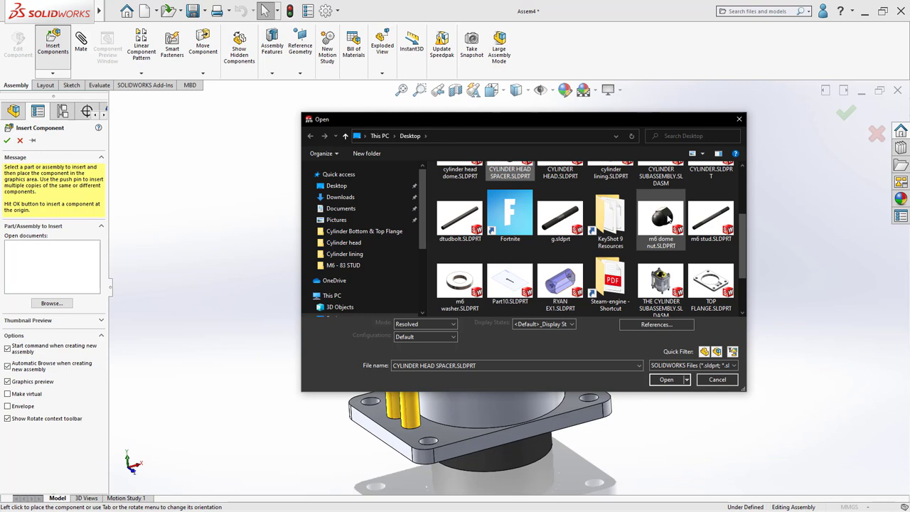
{"action": "left_click", "coordinate": [660, 219], "text": "ctrl"}
{"action": "left_click", "coordinate": [708, 220], "text": "ctrl"}
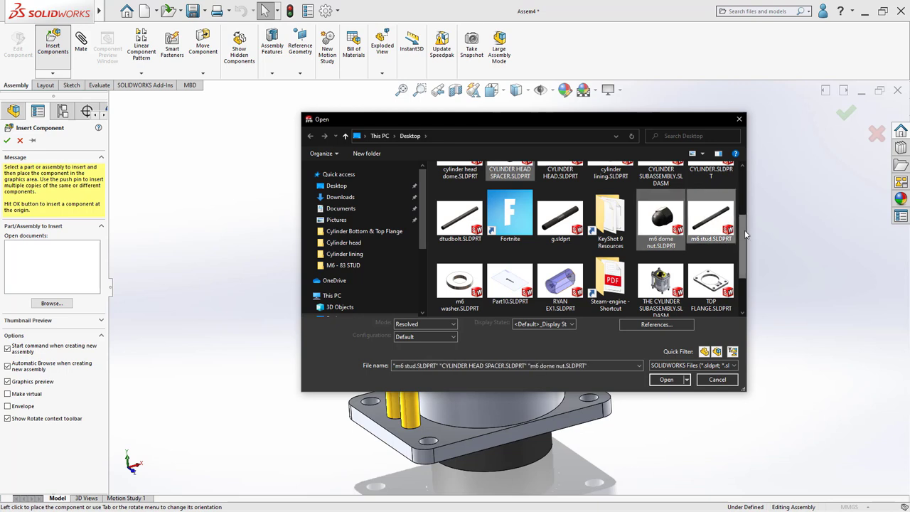
{"action": "scroll", "coordinate": [746, 233], "scroll_direction": "down", "scroll_amount": 1}
{"action": "left_click", "coordinate": [460, 238], "text": "ctrl"}
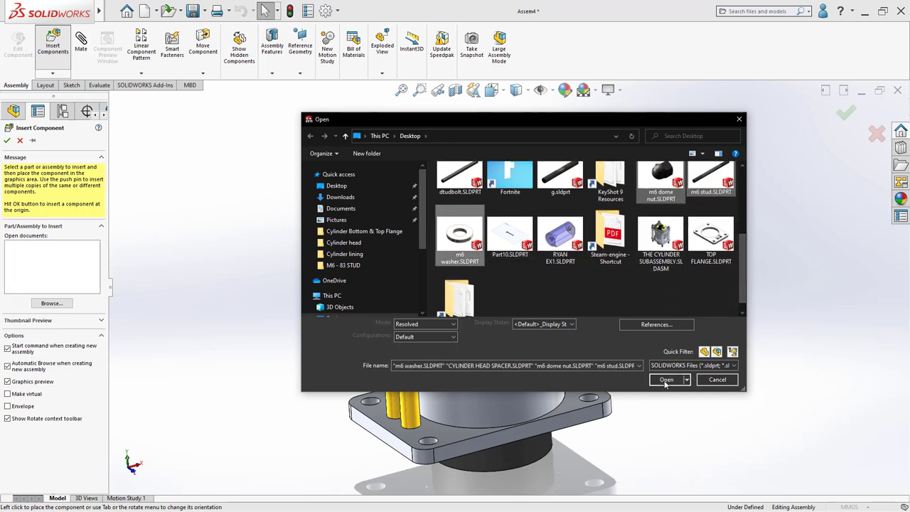
{"action": "left_click", "coordinate": [665, 381]}
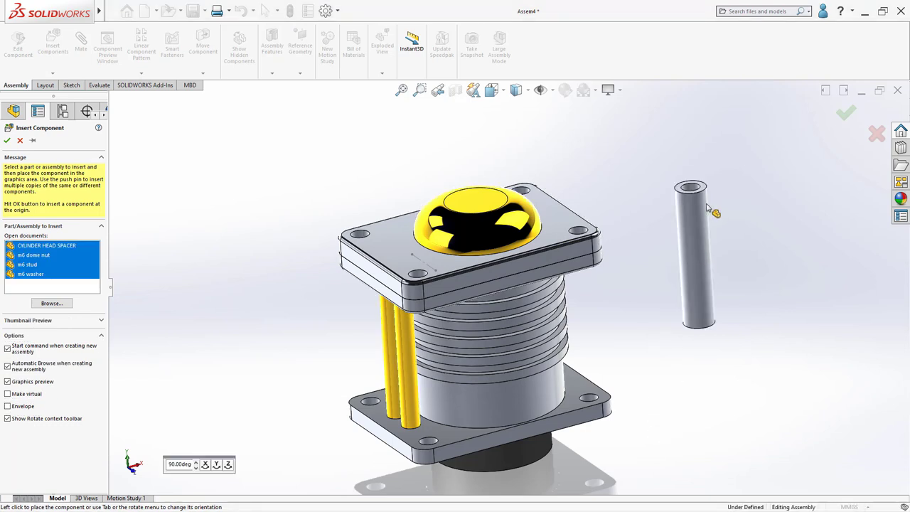
Place the spacer, dome nut, stud and washer beside the assembly, then select the m6 stud
{"action": "left_click", "coordinate": [708, 209]}
{"action": "left_click", "coordinate": [767, 242]}
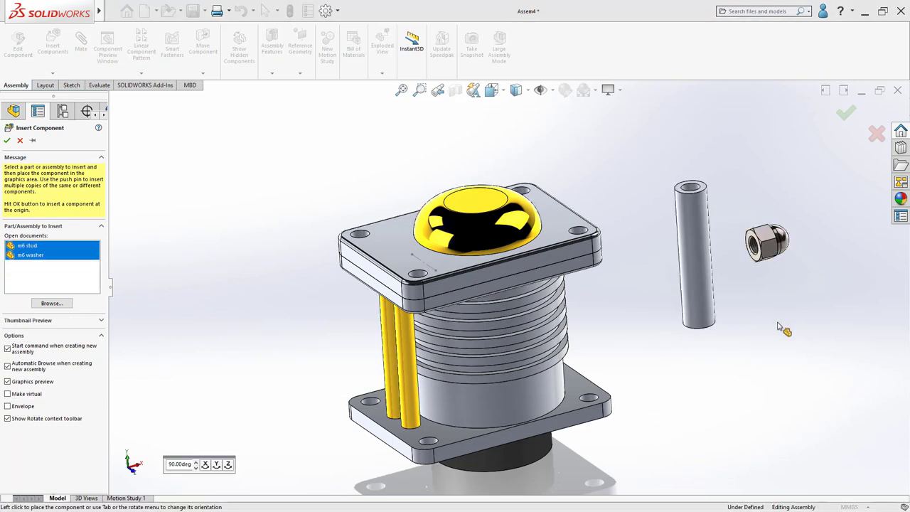
{"action": "left_click", "coordinate": [780, 328]}
{"action": "left_click", "coordinate": [772, 378]}
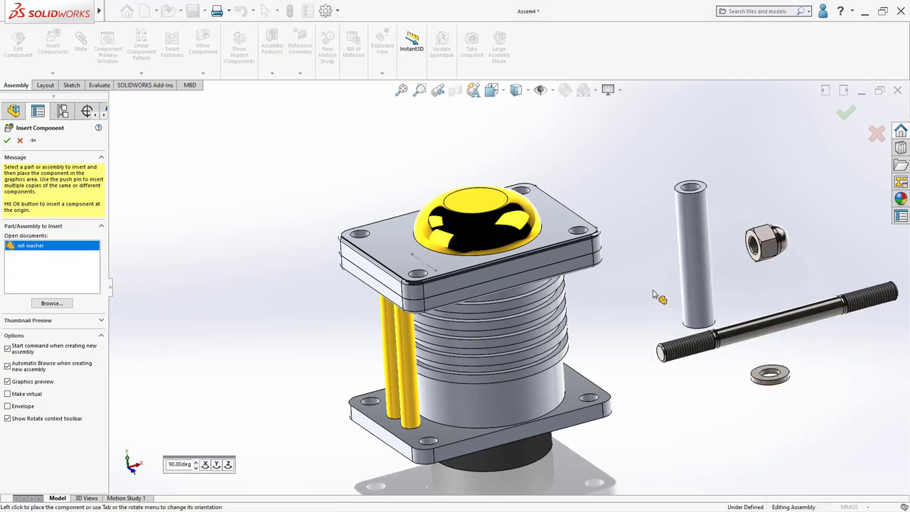
{"action": "scroll", "coordinate": [768, 320], "scroll_direction": "up", "scroll_amount": 3}
{"action": "scroll", "coordinate": [667, 274], "scroll_direction": "down", "scroll_amount": 3}
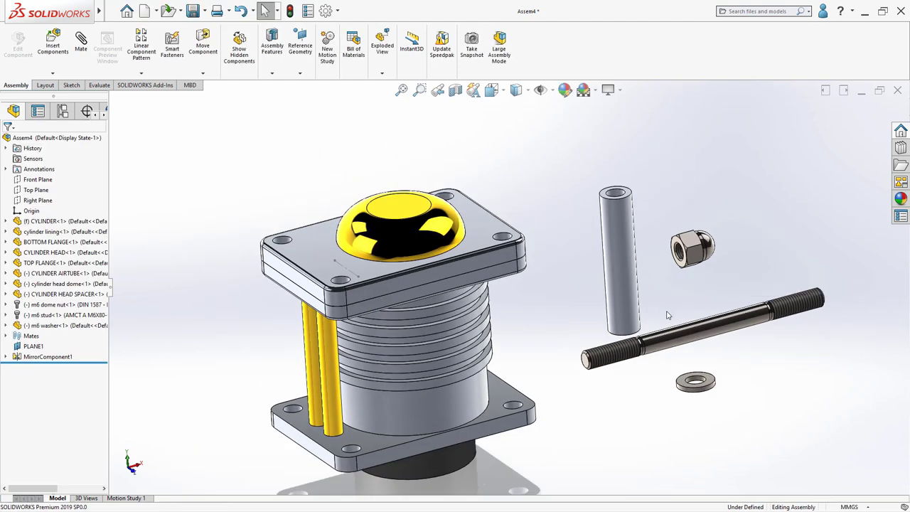
{"action": "left_click", "coordinate": [687, 337]}
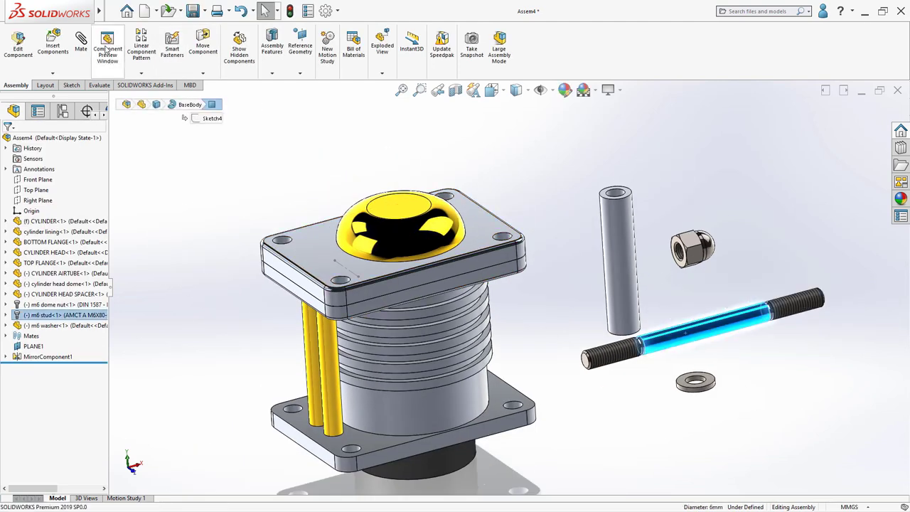
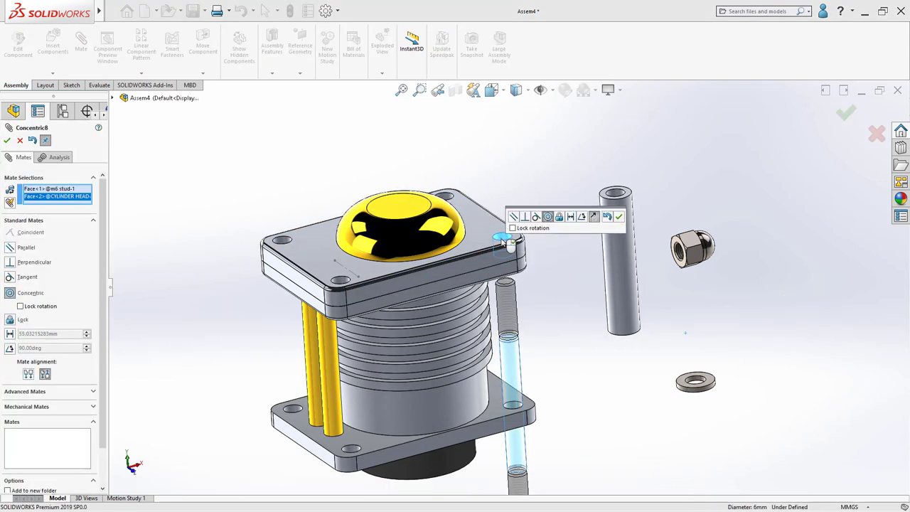
Apply the concentric mate between the M6 stud and the cylinder head hole
{"action": "left_click", "coordinate": [619, 217]}
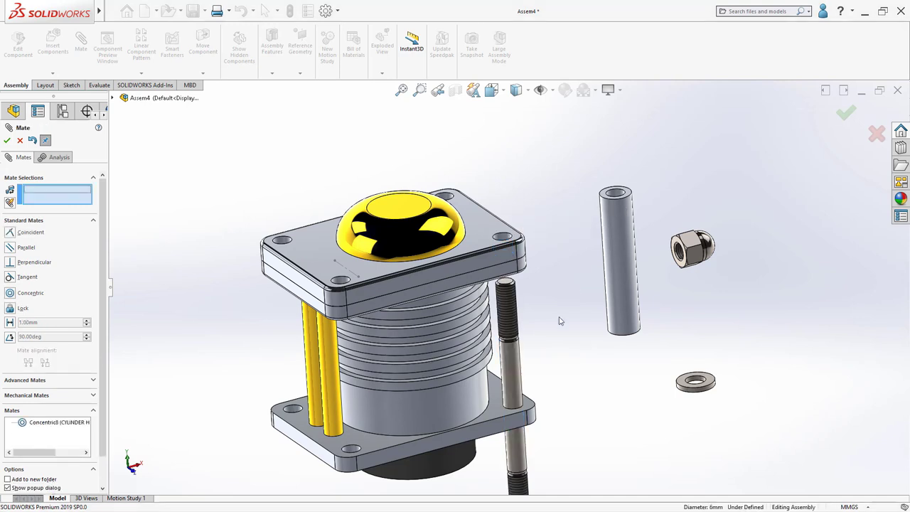
{"action": "middle_click_drag", "start_coordinate": [505, 361], "coordinate": [501, 413]}
{"action": "scroll", "coordinate": [501, 412], "scroll_direction": "down", "scroll_amount": 5}
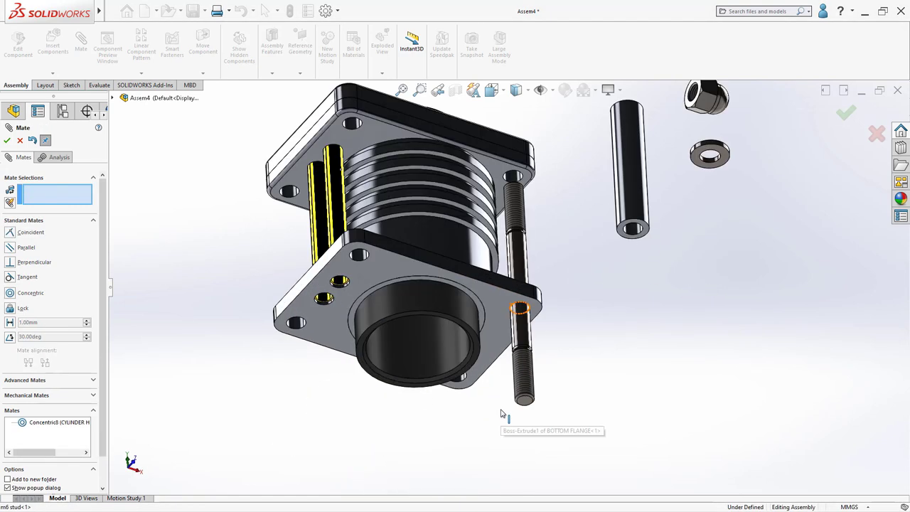
Add a 14 mm distance mate from the stud's end face to the bottom flange face
{"action": "left_click", "coordinate": [567, 415]}
{"action": "left_click", "coordinate": [499, 216]}
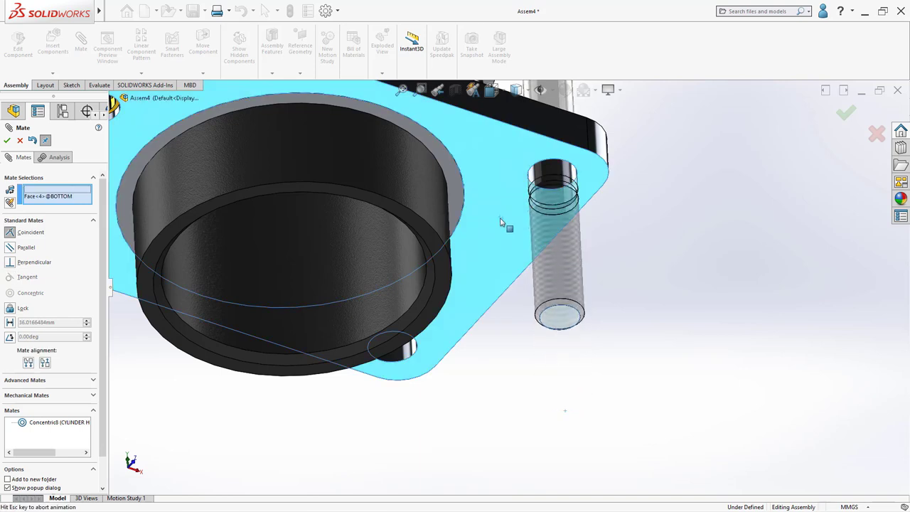
{"action": "left_click", "coordinate": [9, 323]}
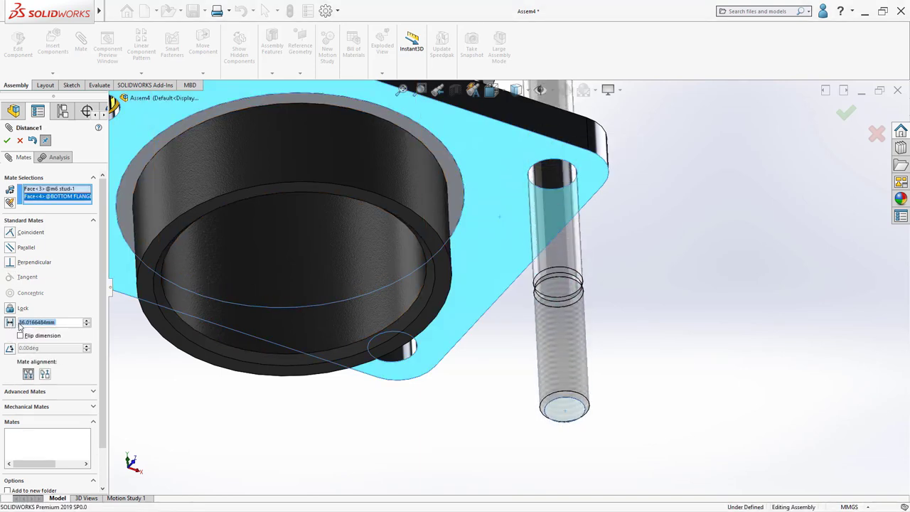
{"action": "type", "text": "1"}
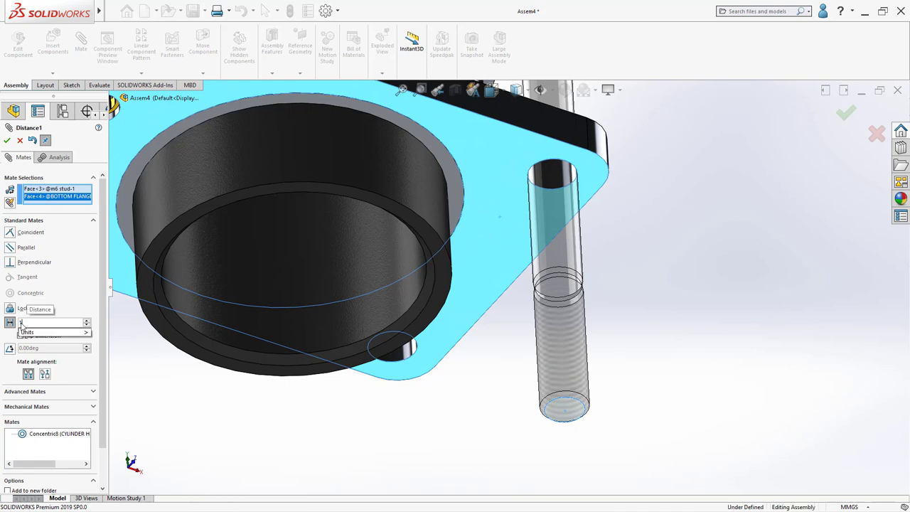
{"action": "type", "text": "4"}
{"action": "key", "text": "Return"}
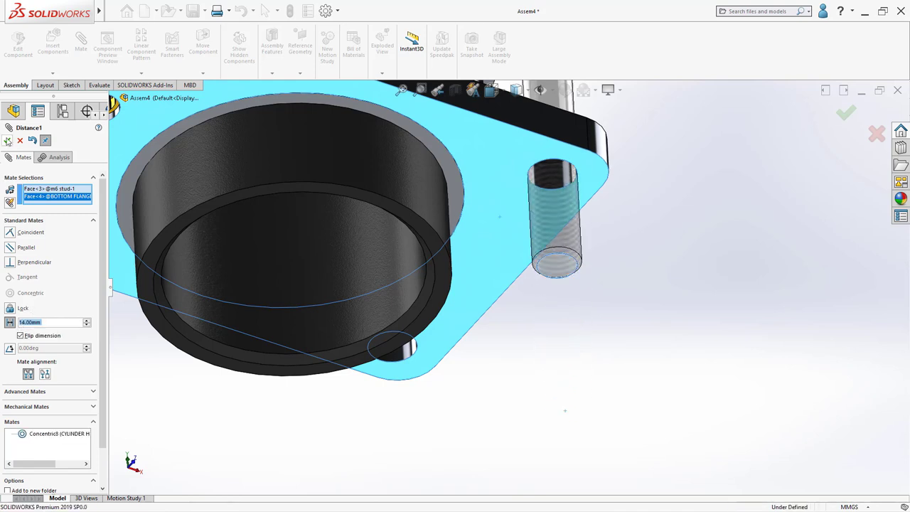
{"action": "left_click", "coordinate": [7, 141]}
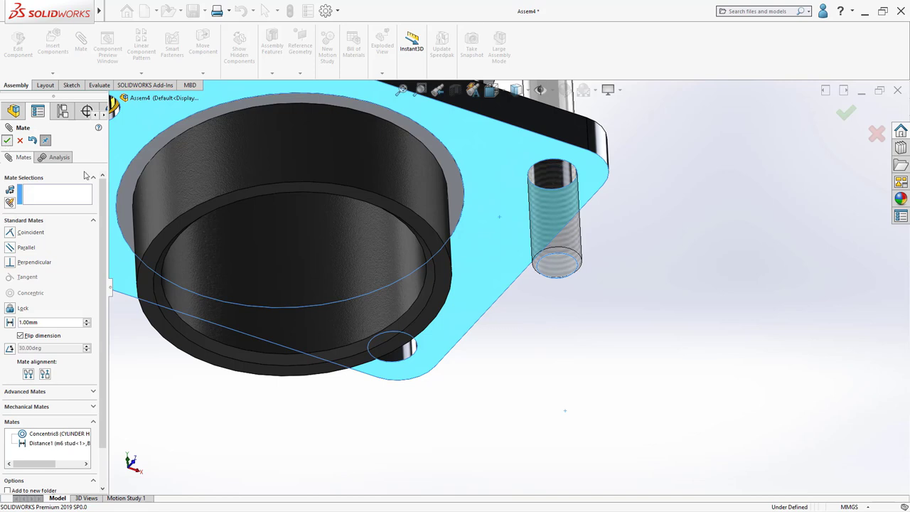
{"action": "key", "text": "ctrl+shift+z"}
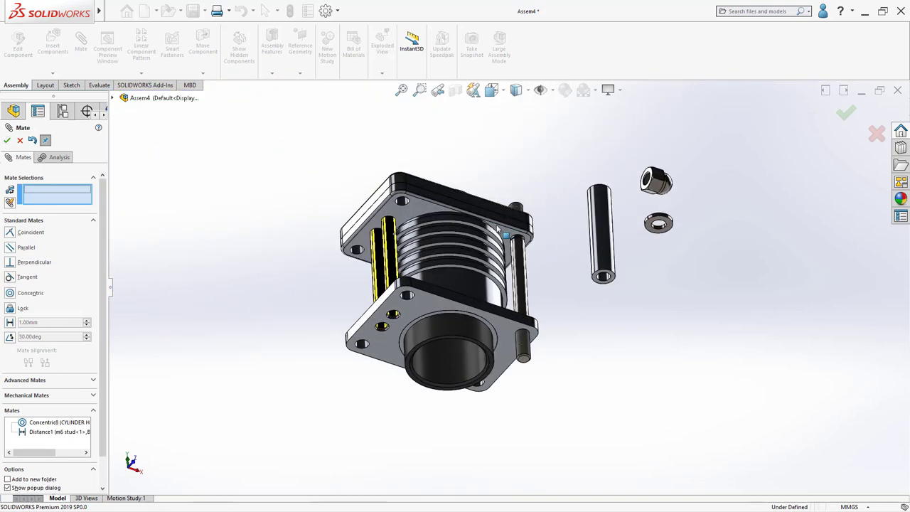
Centre the M6 washer on the stud with a concentric mate to the stud's top edge
{"action": "scroll", "coordinate": [509, 206], "scroll_direction": "down", "scroll_amount": 5}
{"action": "scroll", "coordinate": [509, 210], "scroll_direction": "up", "scroll_amount": 5}
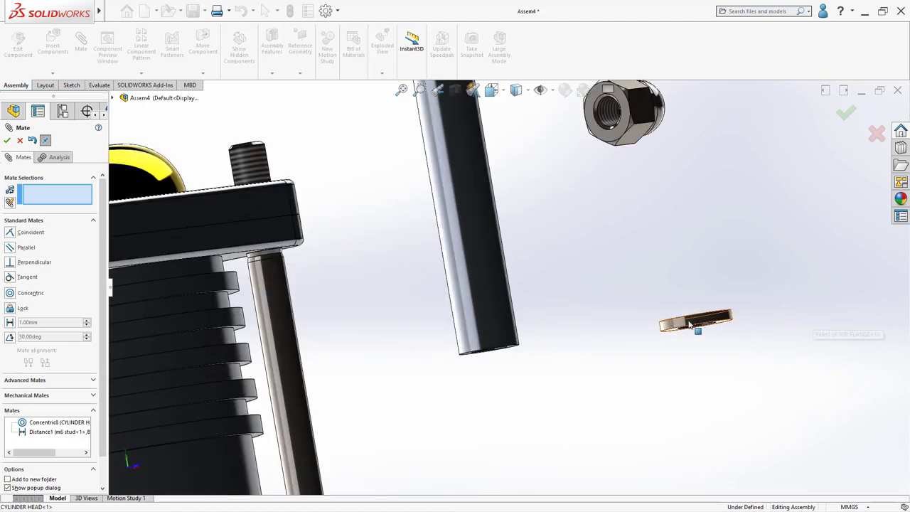
{"action": "left_click", "coordinate": [690, 325]}
{"action": "middle_click_drag", "start_coordinate": [417, 258], "coordinate": [337, 217]}
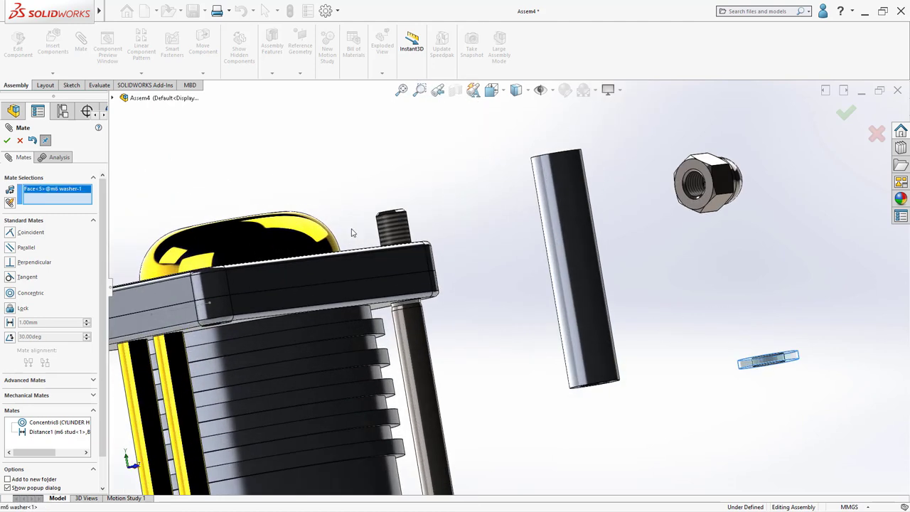
{"action": "scroll", "coordinate": [351, 232], "scroll_direction": "down", "scroll_amount": 3}
{"action": "middle_click_drag", "start_coordinate": [421, 259], "coordinate": [442, 288]}
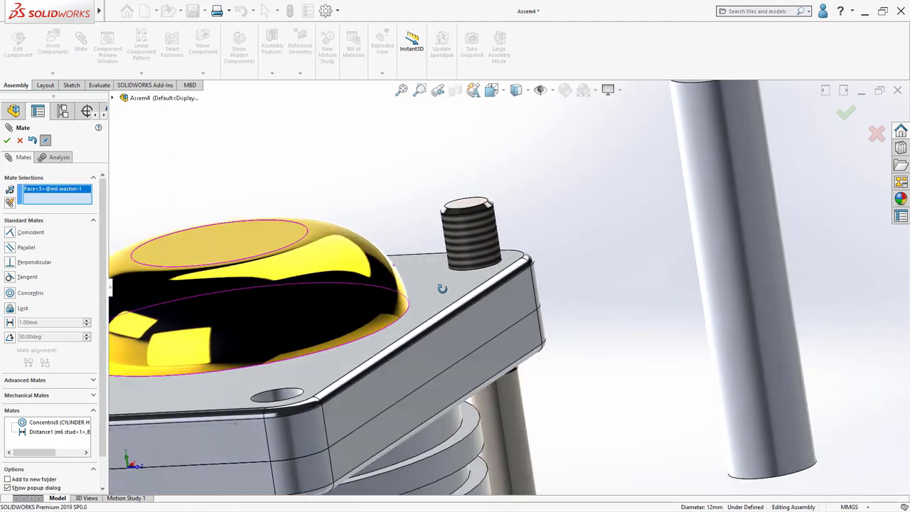
{"action": "left_click", "coordinate": [469, 207]}
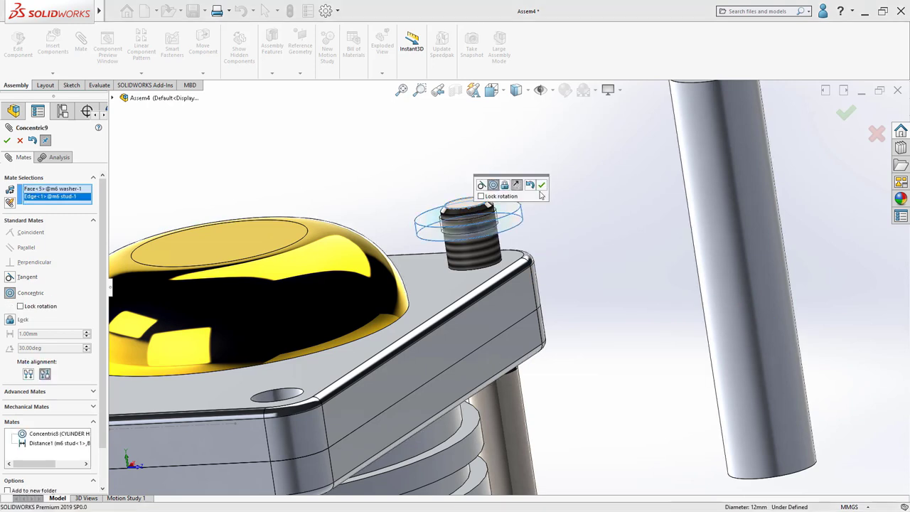
{"action": "left_click", "coordinate": [542, 185]}
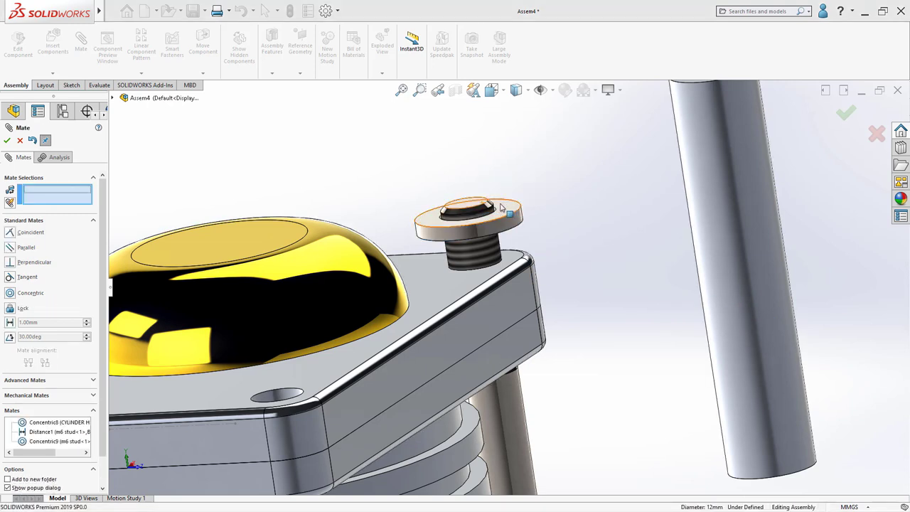
Seat the washer on the cylinder head plate's top face with a coincident mate
{"action": "left_click", "coordinate": [439, 289]}
{"action": "middle_click_drag", "start_coordinate": [439, 289], "coordinate": [488, 225]}
{"action": "left_click", "coordinate": [509, 244]}
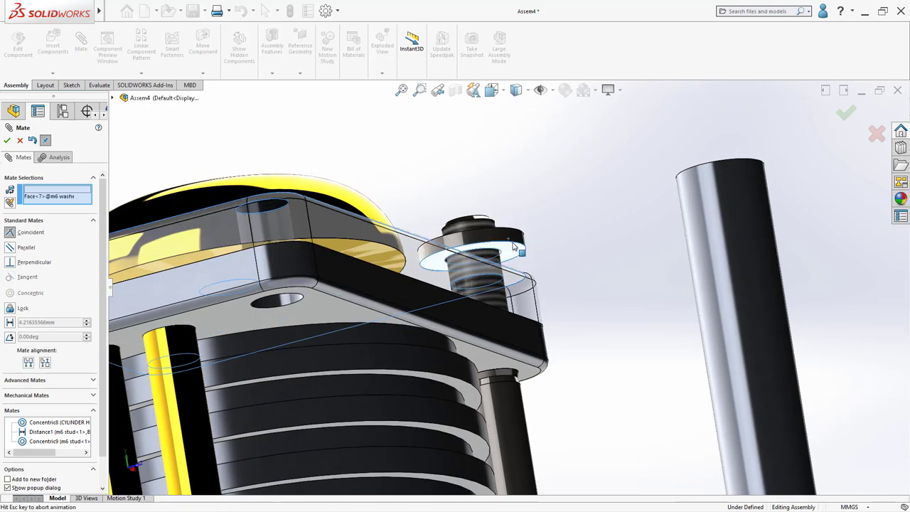
{"action": "left_click", "coordinate": [642, 253]}
{"action": "middle_click_drag", "start_coordinate": [643, 252], "coordinate": [528, 281]}
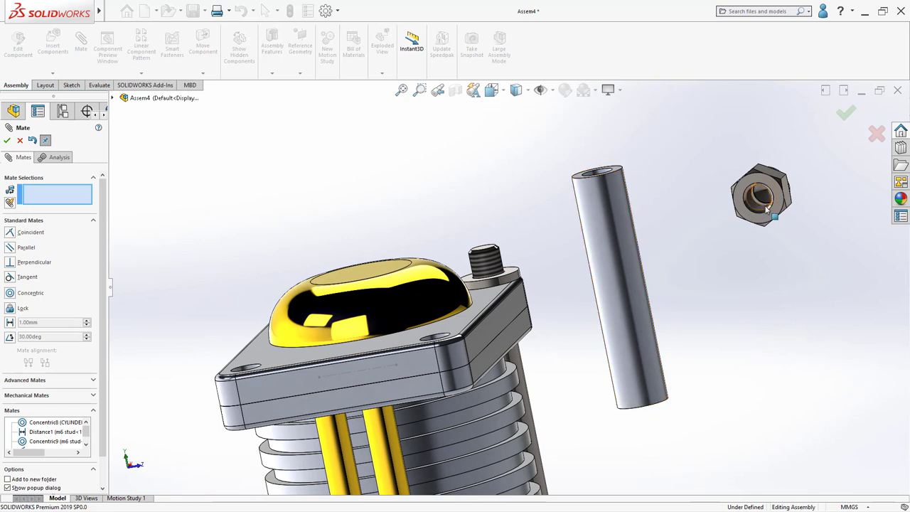
Centre the M6 dome nut over the stud with a concentric mate to the washer
{"action": "scroll", "coordinate": [767, 208], "scroll_direction": "down", "scroll_amount": 4}
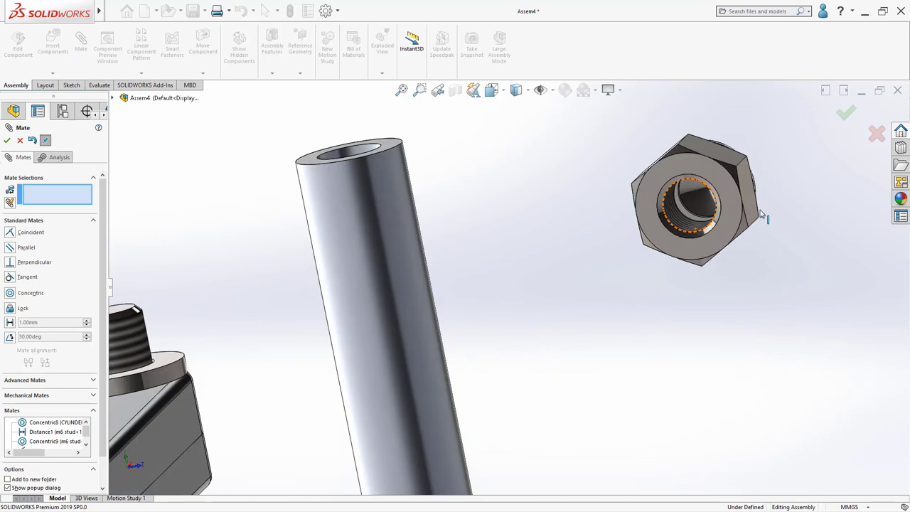
{"action": "left_click", "coordinate": [711, 234]}
{"action": "middle_click_drag", "start_coordinate": [239, 271], "coordinate": [203, 326]}
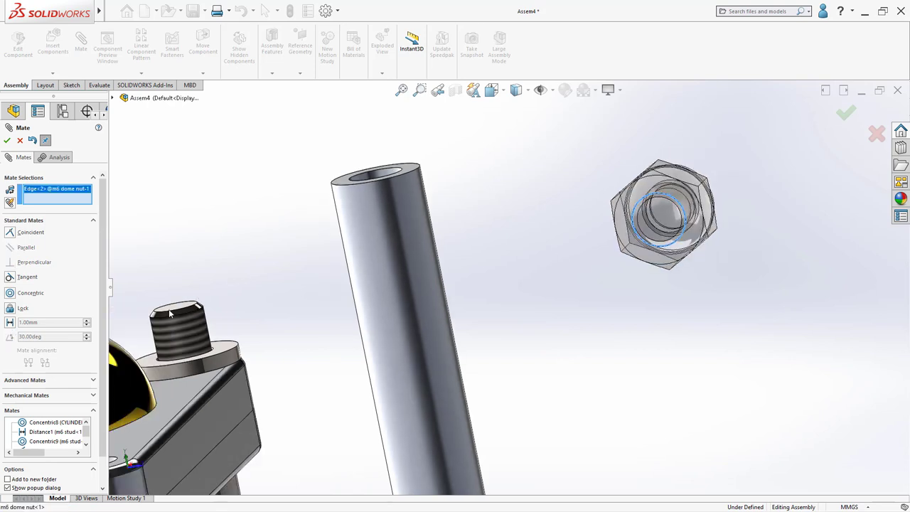
{"action": "scroll", "coordinate": [204, 326], "scroll_direction": "down", "scroll_amount": 5}
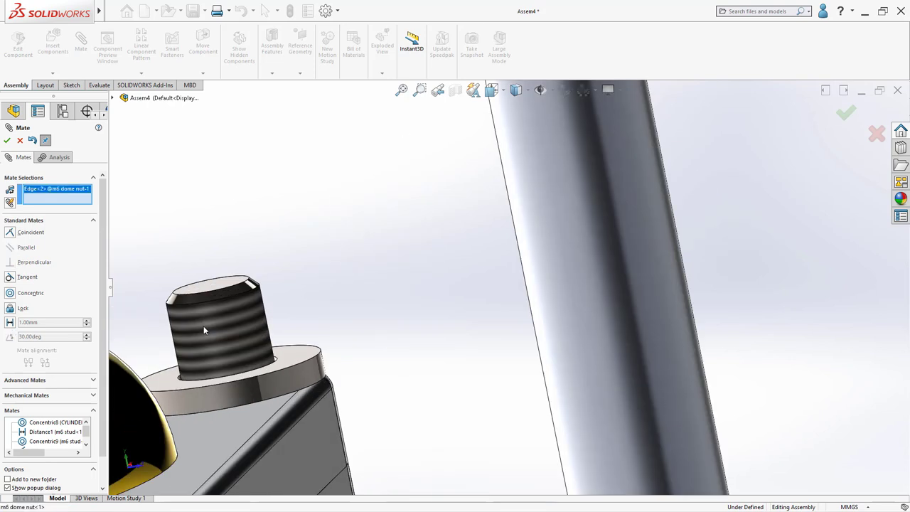
{"action": "left_click", "coordinate": [262, 386]}
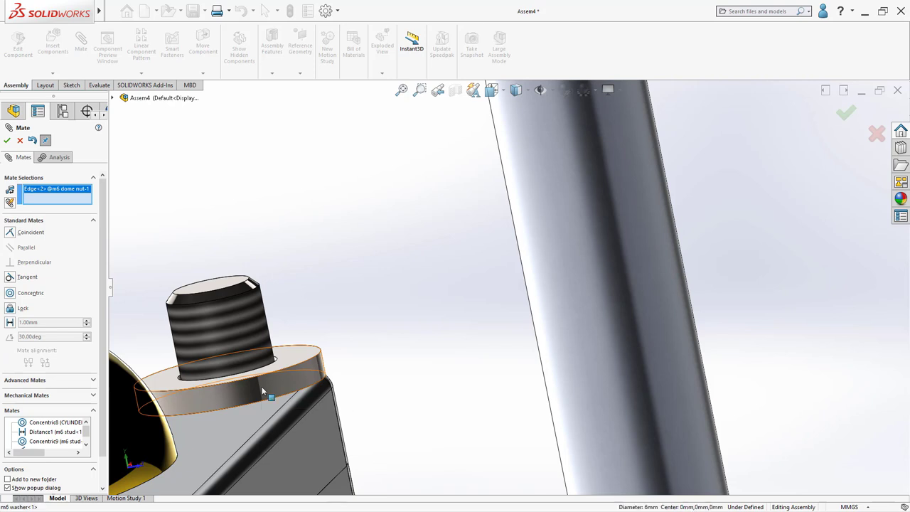
{"action": "left_click", "coordinate": [251, 403]}
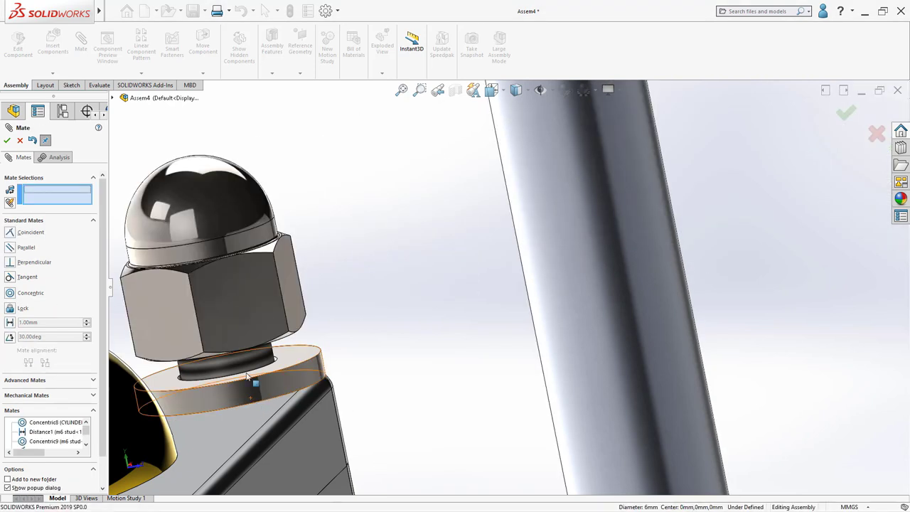
Seat the dome nut's bottom face on the washer's top face with a coincident mate
{"action": "scroll", "coordinate": [299, 313], "scroll_direction": "up", "scroll_amount": 3}
{"action": "scroll", "coordinate": [298, 323], "scroll_direction": "down", "scroll_amount": 2}
{"action": "scroll", "coordinate": [297, 277], "scroll_direction": "down", "scroll_amount": 1}
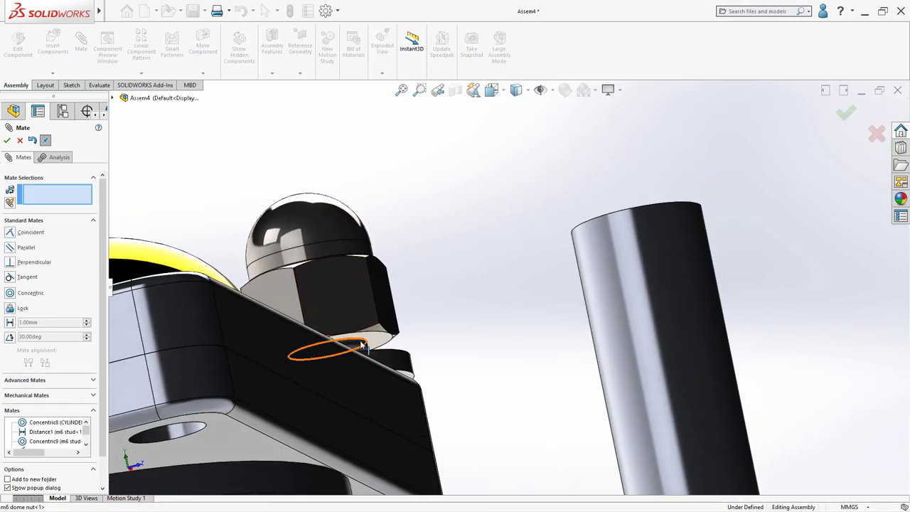
{"action": "left_click", "coordinate": [326, 348]}
{"action": "middle_click_drag", "start_coordinate": [326, 348], "coordinate": [343, 395]}
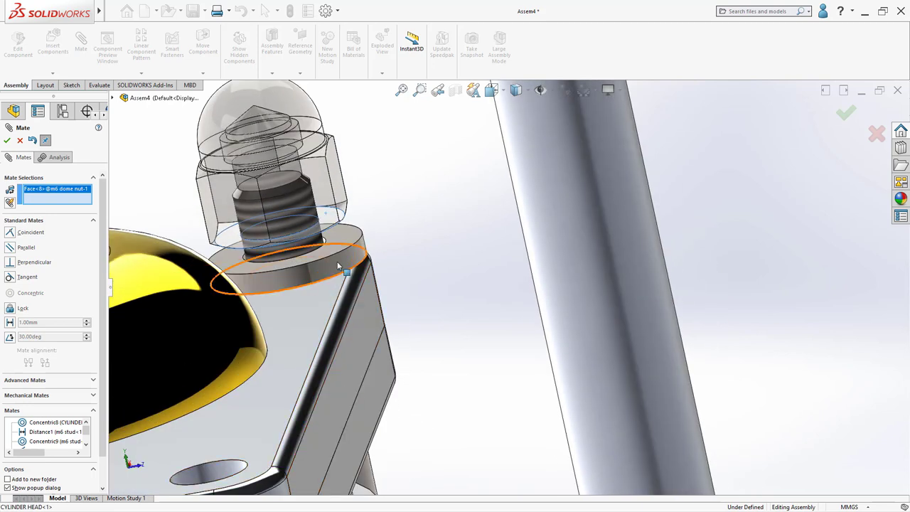
{"action": "left_click", "coordinate": [344, 248]}
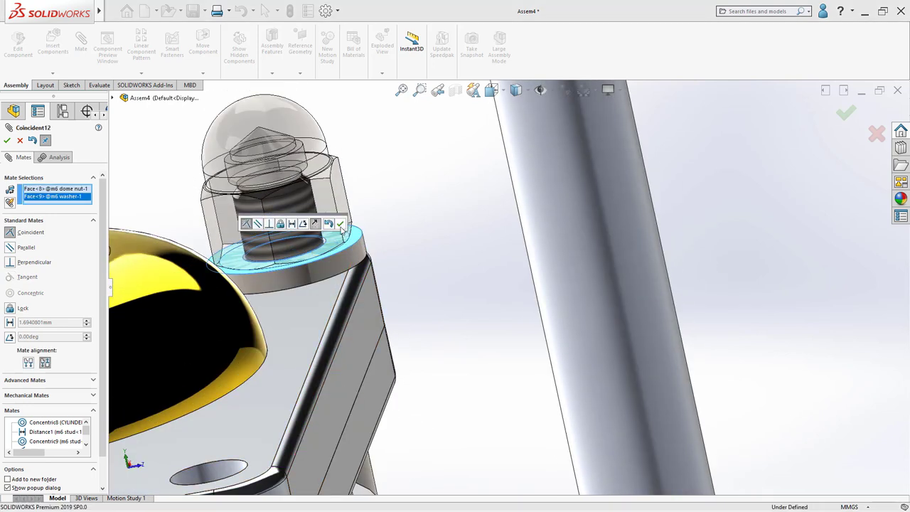
{"action": "left_click", "coordinate": [341, 225]}
{"action": "scroll", "coordinate": [398, 306], "scroll_direction": "up", "scroll_amount": 4}
{"action": "scroll", "coordinate": [455, 370], "scroll_direction": "down", "scroll_amount": 1}
{"action": "scroll", "coordinate": [468, 388], "scroll_direction": "up", "scroll_amount": 2}
{"action": "middle_click_drag", "start_coordinate": [468, 388], "coordinate": [543, 315]}
{"action": "scroll", "coordinate": [556, 271], "scroll_direction": "down", "scroll_amount": 3}
Centre the cylinder head spacer on the M6 stud with a concentric mate
{"action": "left_click", "coordinate": [556, 271]}
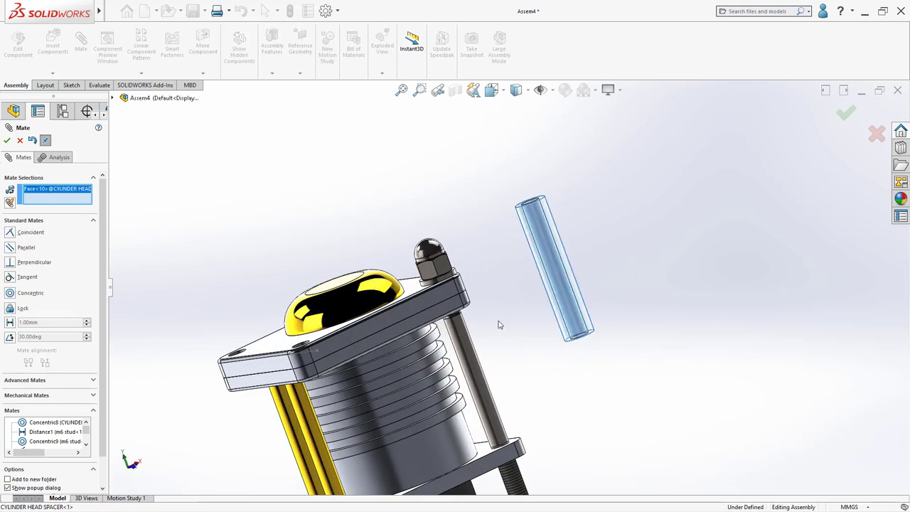
{"action": "left_click", "coordinate": [476, 361]}
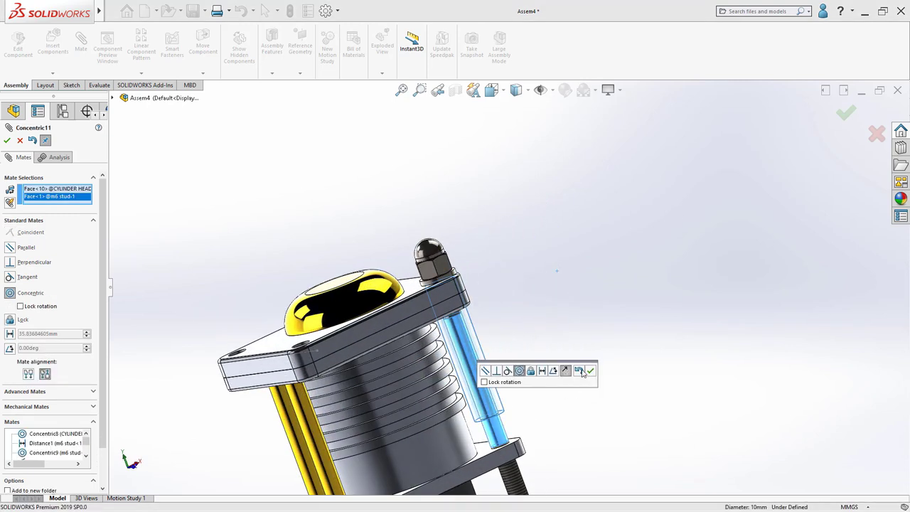
{"action": "left_click", "coordinate": [592, 371]}
{"action": "middle_click_drag", "start_coordinate": [476, 377], "coordinate": [542, 432]}
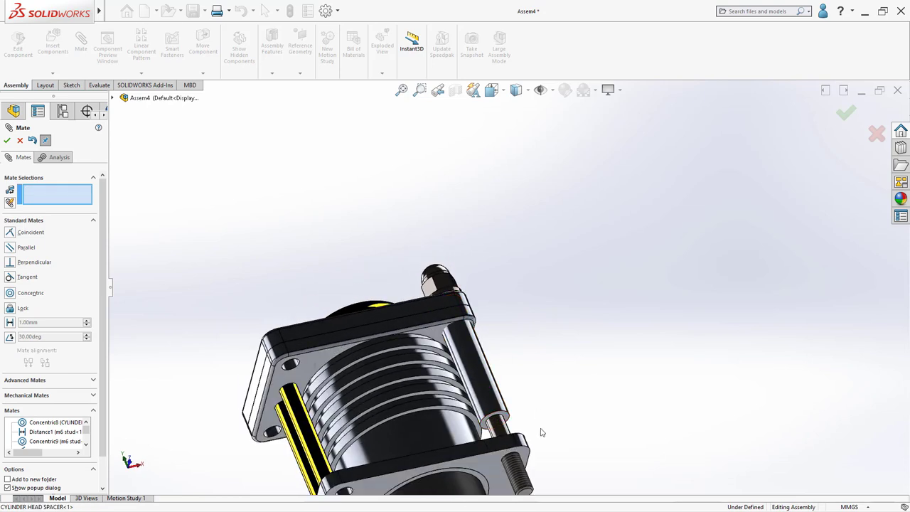
{"action": "scroll", "coordinate": [466, 410], "scroll_direction": "down", "scroll_amount": 3}
{"action": "scroll", "coordinate": [466, 411], "scroll_direction": "down", "scroll_amount": 3}
Seat the spacer on the bottom flange face, then reorient upright and finish mating
{"action": "left_click", "coordinate": [446, 263]}
{"action": "middle_click_drag", "start_coordinate": [463, 306], "coordinate": [543, 454]}
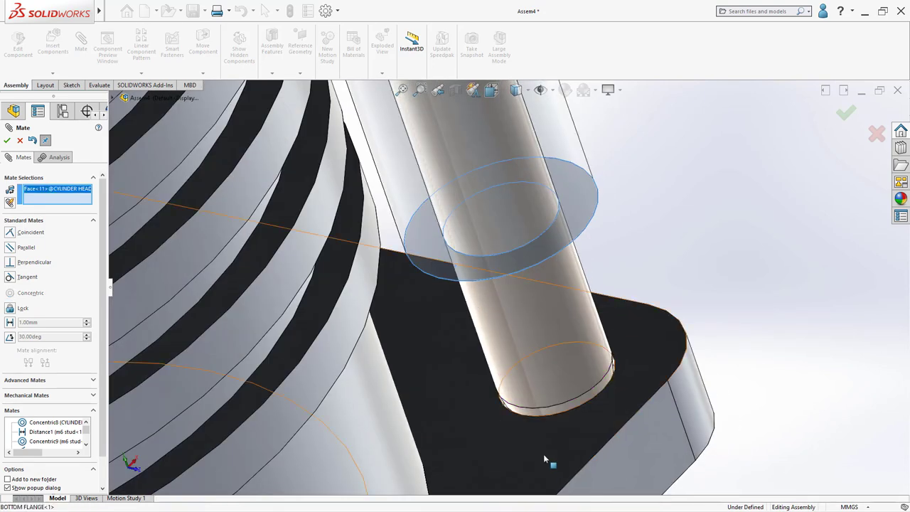
{"action": "left_click", "coordinate": [544, 453]}
{"action": "left_click", "coordinate": [790, 384]}
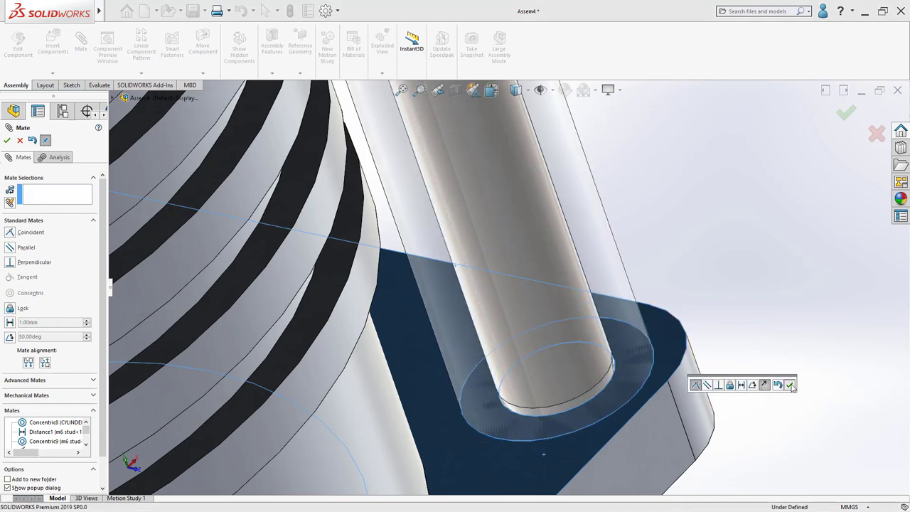
{"action": "scroll", "coordinate": [643, 332], "scroll_direction": "up", "scroll_amount": 8}
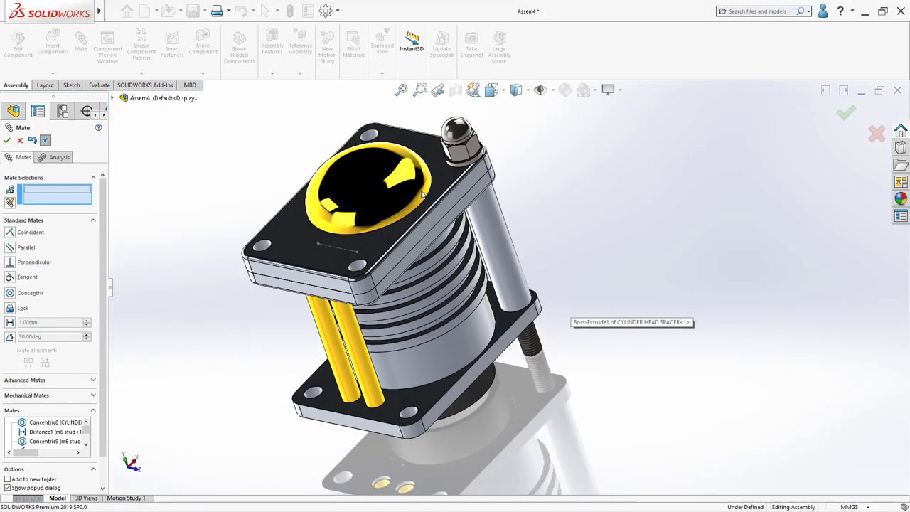
{"action": "key", "text": "ctrl+7"}
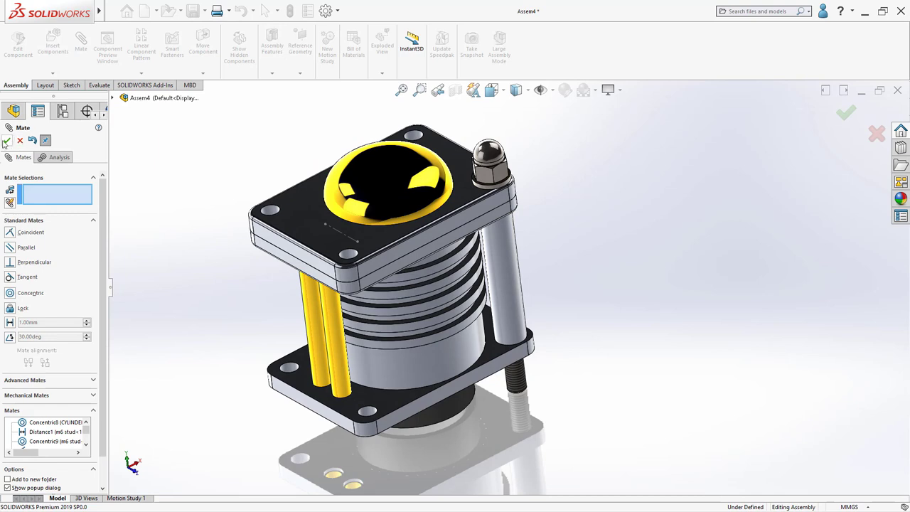
{"action": "left_click", "coordinate": [6, 140]}
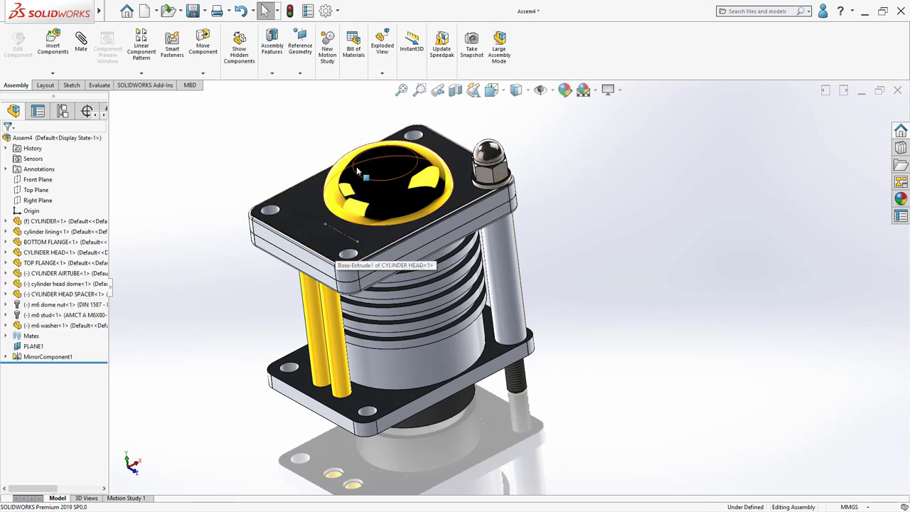
Start a linear component pattern using two adjacent flange edges as Directions 1 and 2
{"action": "left_click", "coordinate": [141, 55]}
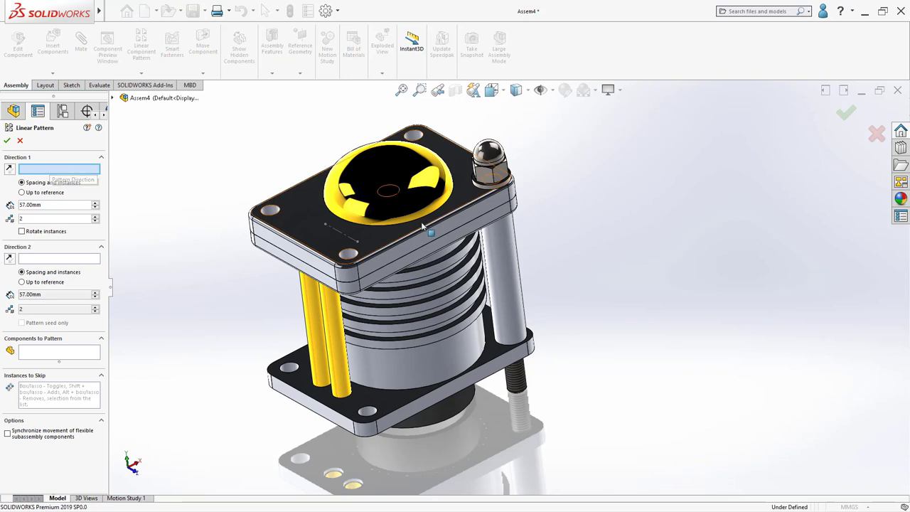
{"action": "scroll", "coordinate": [420, 207], "scroll_direction": "down", "scroll_amount": 3}
{"action": "left_click", "coordinate": [446, 243]}
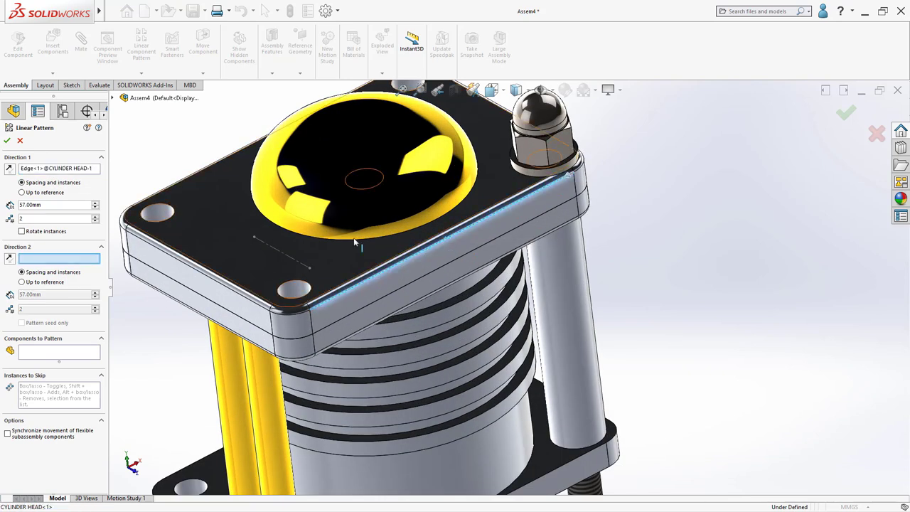
{"action": "scroll", "coordinate": [512, 284], "scroll_direction": "up", "scroll_amount": 4}
{"action": "scroll", "coordinate": [354, 284], "scroll_direction": "down", "scroll_amount": 3}
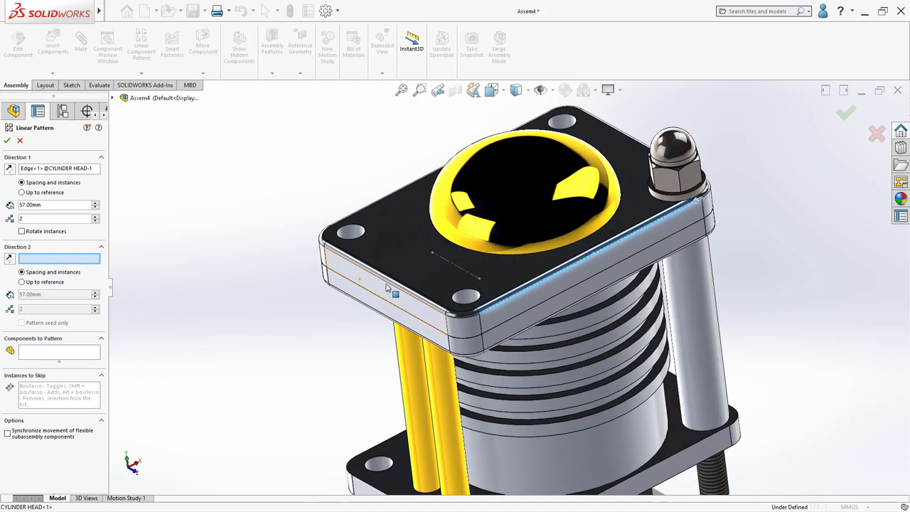
{"action": "left_click", "coordinate": [400, 295]}
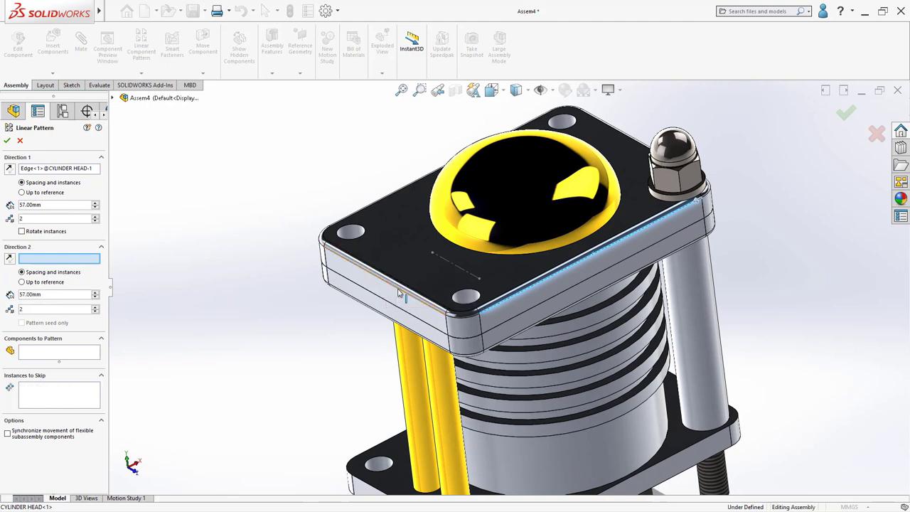
{"action": "scroll", "coordinate": [512, 306], "scroll_direction": "up", "scroll_amount": 4}
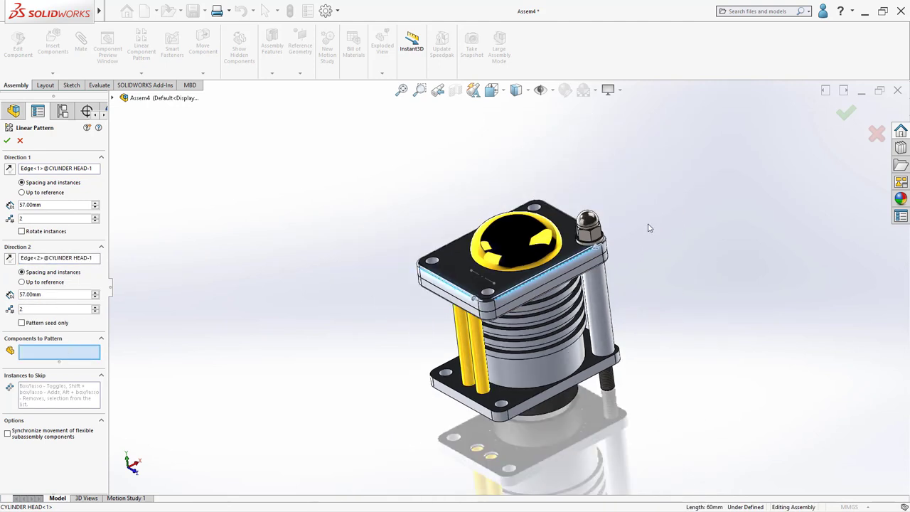
{"action": "scroll", "coordinate": [648, 228], "scroll_direction": "down", "scroll_amount": 3}
Add the dome nut, washer, cylinder head spacer and M6 stud to the pattern
{"action": "left_click", "coordinate": [528, 250]}
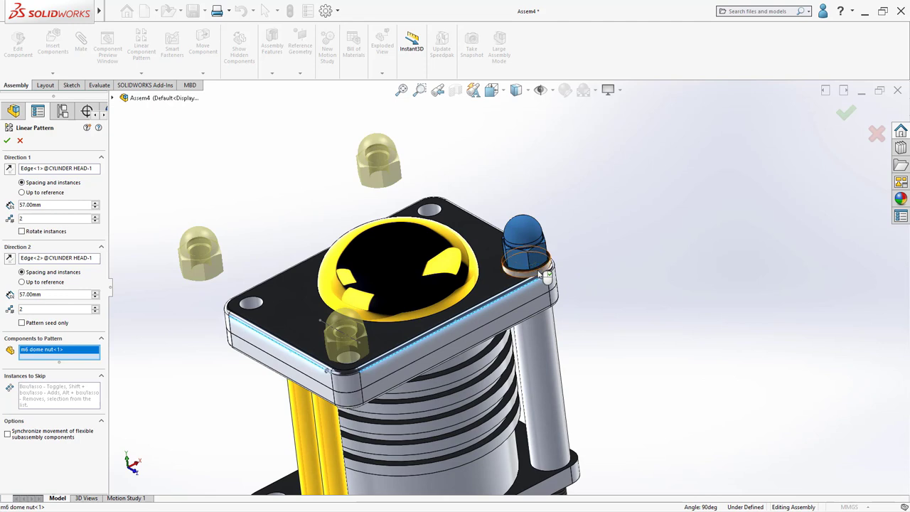
{"action": "left_click", "coordinate": [543, 277]}
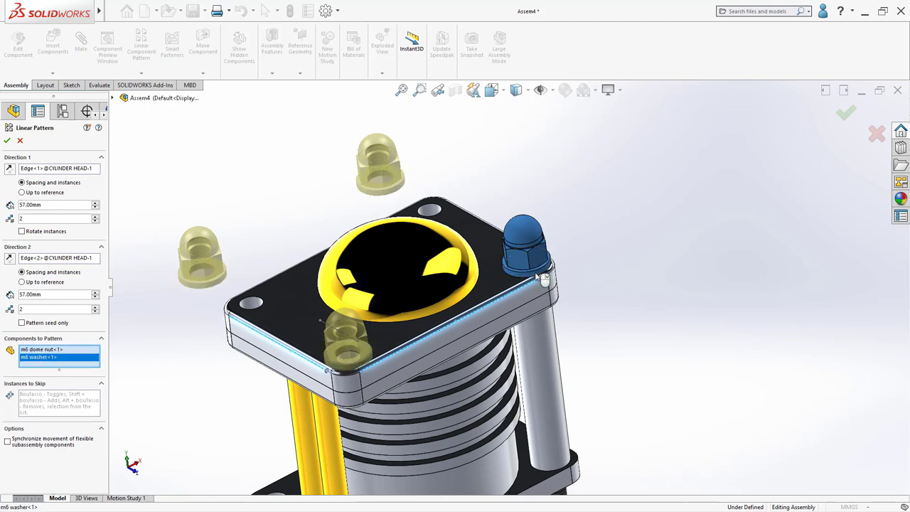
{"action": "left_click", "coordinate": [546, 342]}
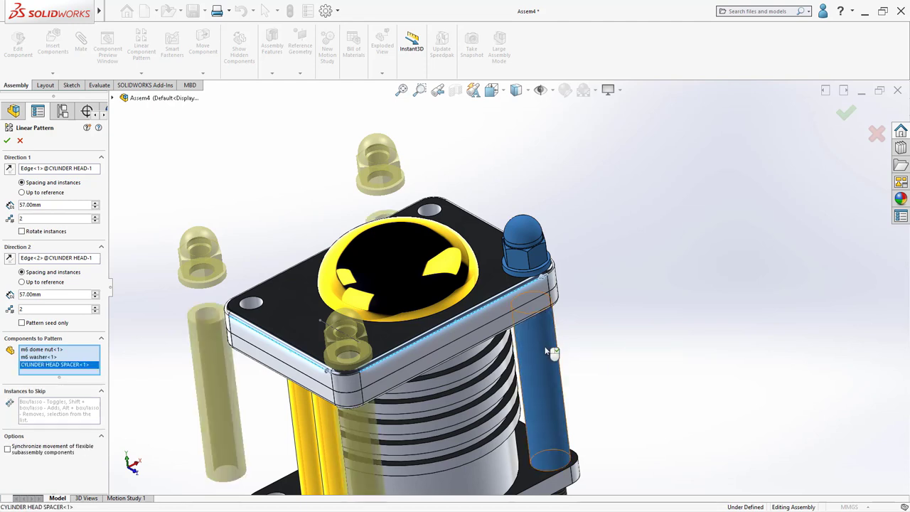
{"action": "scroll", "coordinate": [537, 374], "scroll_direction": "up", "scroll_amount": 3}
{"action": "scroll", "coordinate": [534, 379], "scroll_direction": "down", "scroll_amount": 2}
{"action": "left_click", "coordinate": [527, 377]}
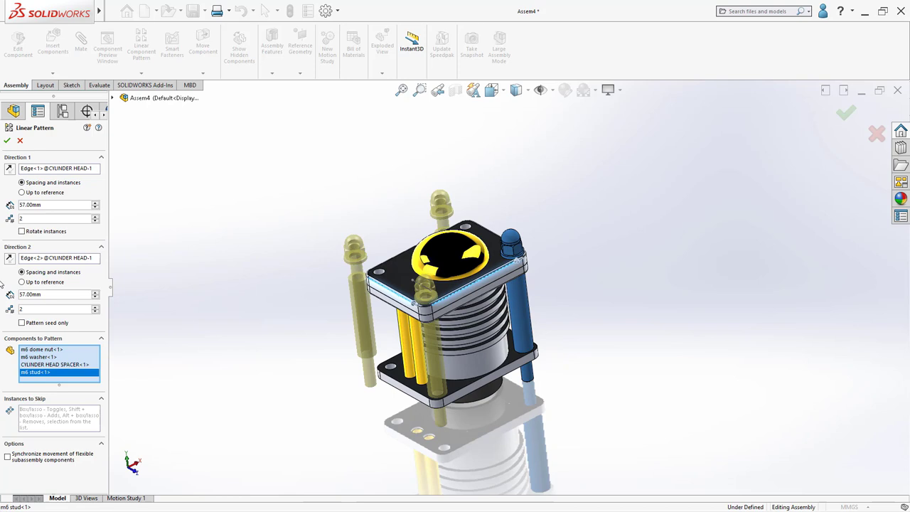
Set pattern spacing to 57 mm in Direction 1 and 38 mm in Direction 2, then accept
{"action": "middle_click_drag", "start_coordinate": [300, 242], "coordinate": [377, 306]}
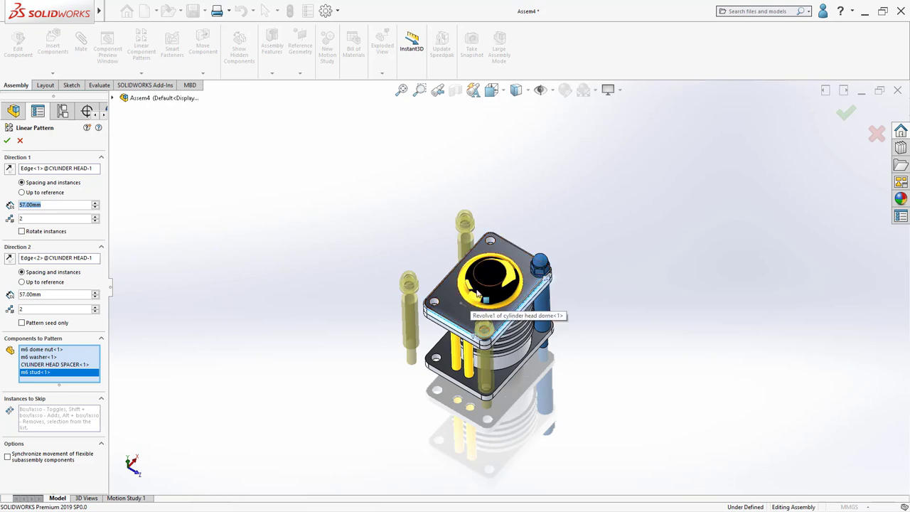
{"action": "type", "text": "38"}
{"action": "key", "text": "Return"}
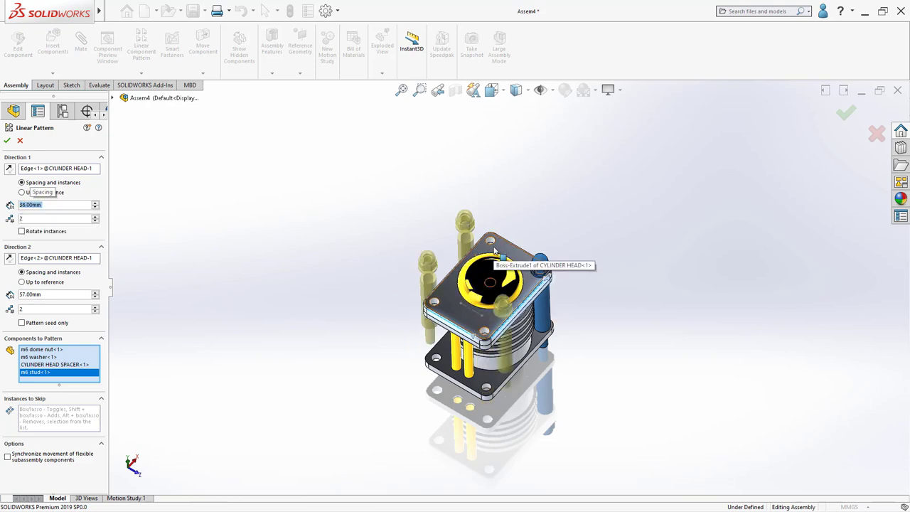
{"action": "scroll", "coordinate": [515, 287], "scroll_direction": "down", "scroll_amount": 2}
{"action": "scroll", "coordinate": [516, 295], "scroll_direction": "up", "scroll_amount": 2}
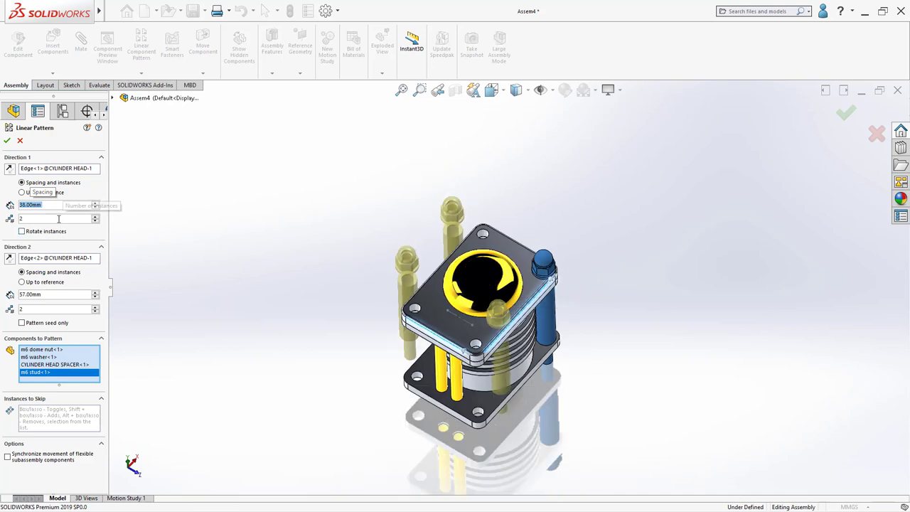
{"action": "type", "text": "57"}
{"action": "key", "text": "Return"}
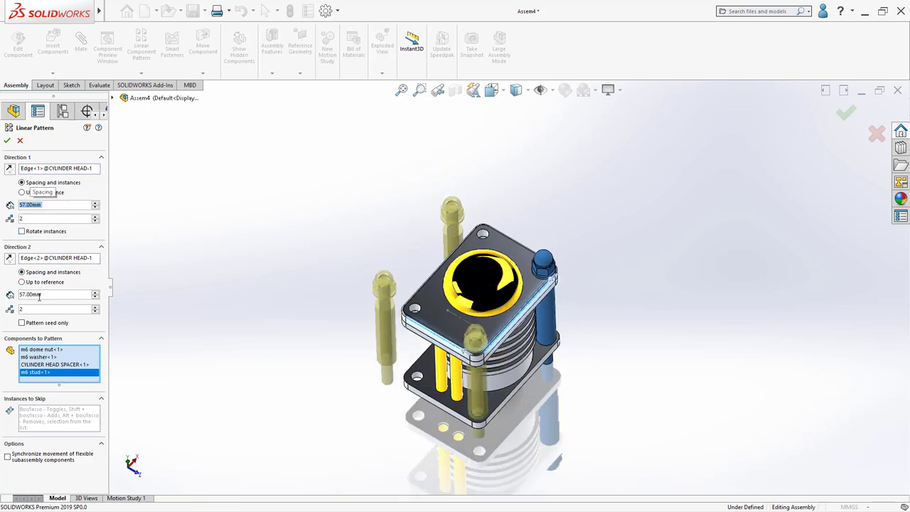
{"action": "type", "text": "38"}
{"action": "key", "text": "Return"}
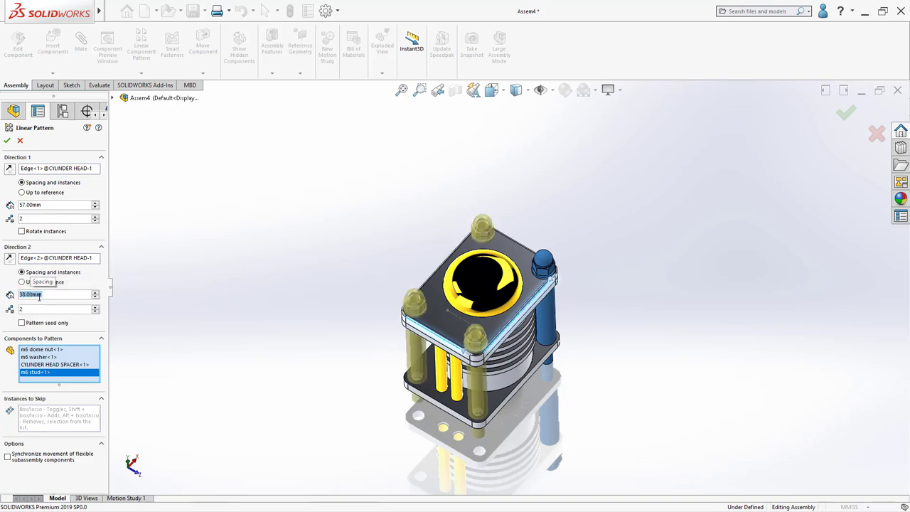
{"action": "middle_click_drag", "start_coordinate": [422, 311], "coordinate": [400, 302]}
{"action": "scroll", "coordinate": [567, 272], "scroll_direction": "down", "scroll_amount": 3}
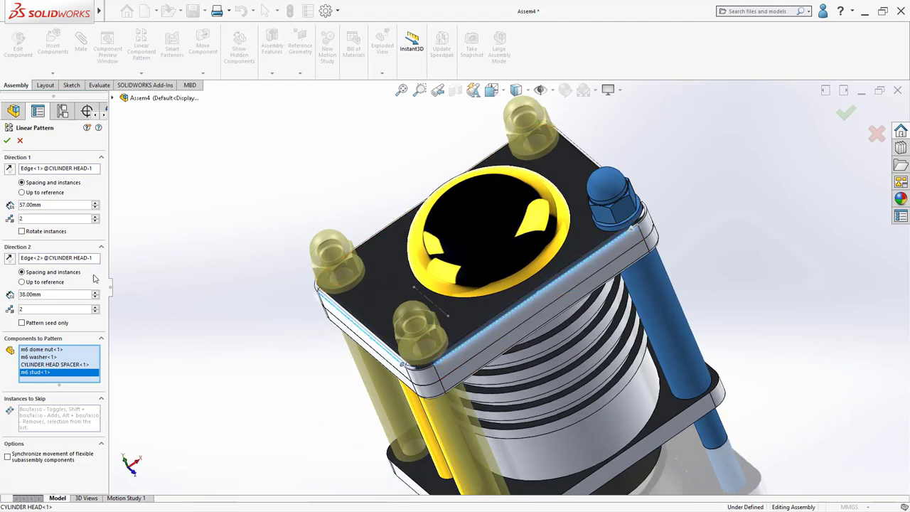
{"action": "left_click", "coordinate": [5, 142]}
Zoom to inspect LocalLPattern1's hardware at all four corners, then bring up Save As
{"action": "scroll", "coordinate": [498, 263], "scroll_direction": "down", "scroll_amount": 5}
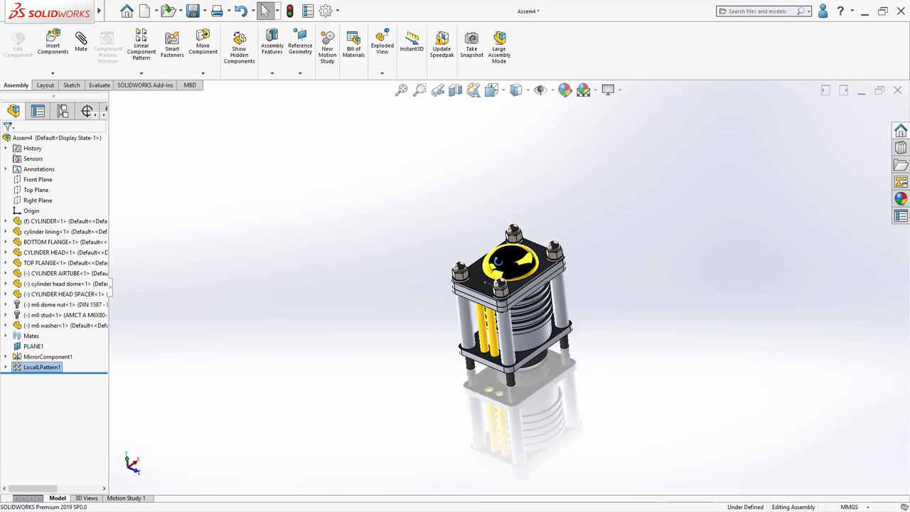
{"action": "scroll", "coordinate": [498, 260], "scroll_direction": "up", "scroll_amount": 5}
{"action": "scroll", "coordinate": [500, 293], "scroll_direction": "up", "scroll_amount": 2}
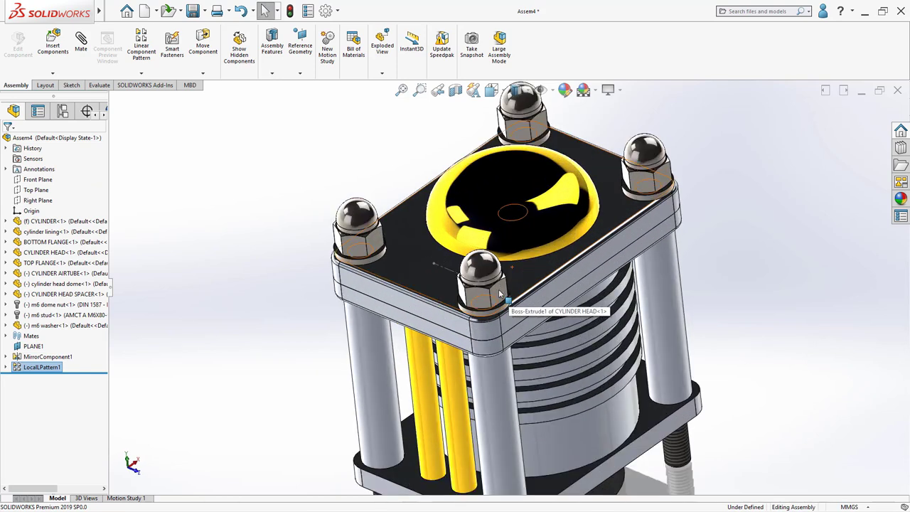
{"action": "scroll", "coordinate": [500, 294], "scroll_direction": "down", "scroll_amount": 2}
{"action": "scroll", "coordinate": [502, 295], "scroll_direction": "up", "scroll_amount": 2}
{"action": "scroll", "coordinate": [504, 303], "scroll_direction": "down", "scroll_amount": 2}
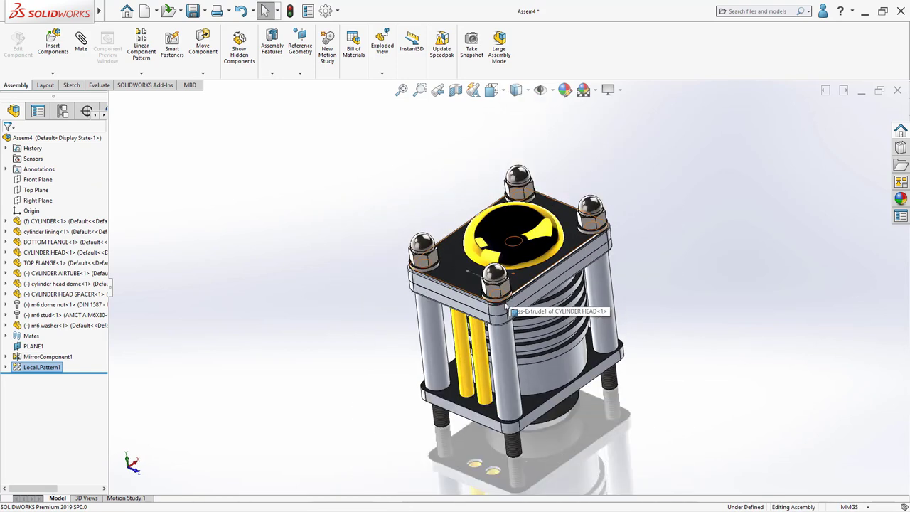
{"action": "scroll", "coordinate": [507, 308], "scroll_direction": "down", "scroll_amount": 2}
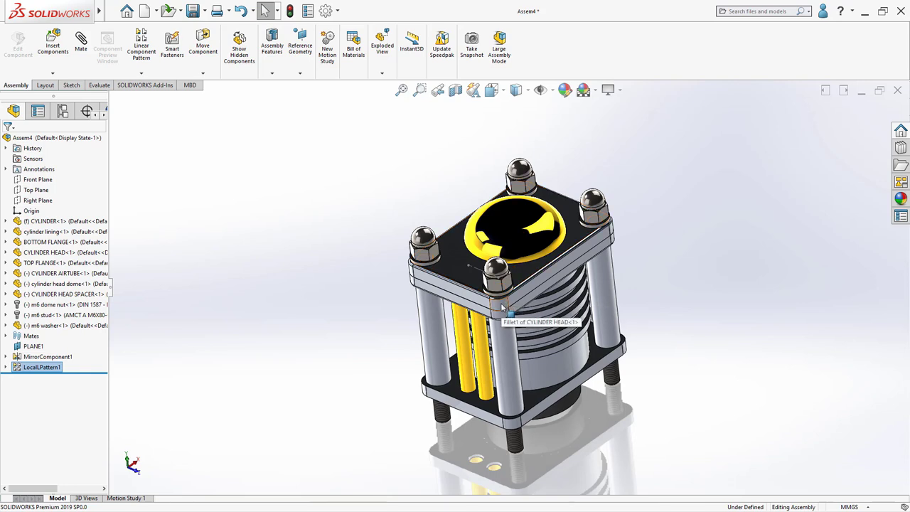
{"action": "scroll", "coordinate": [503, 308], "scroll_direction": "up", "scroll_amount": 1}
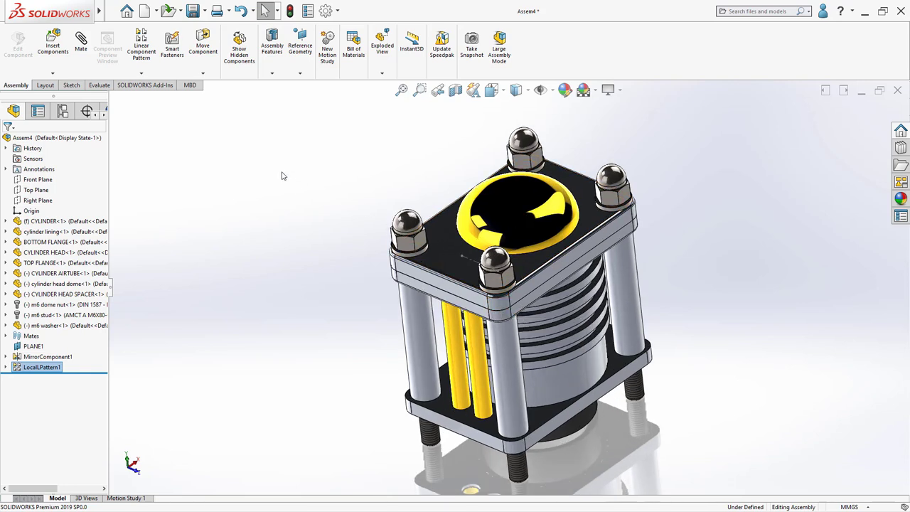
{"action": "key", "text": "ctrl+s"}
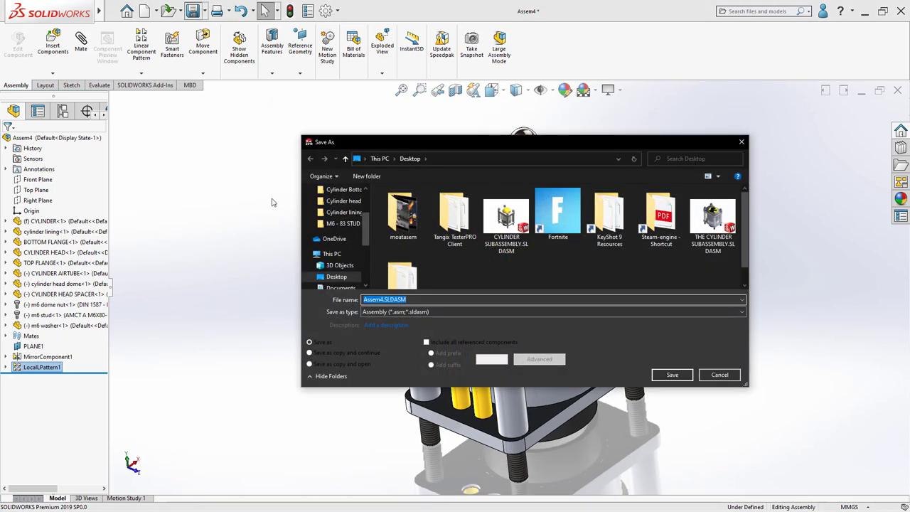
Save the assembly under the new name 'CYLINDER SA'
{"action": "type", "text": "CYLINDER SA"}
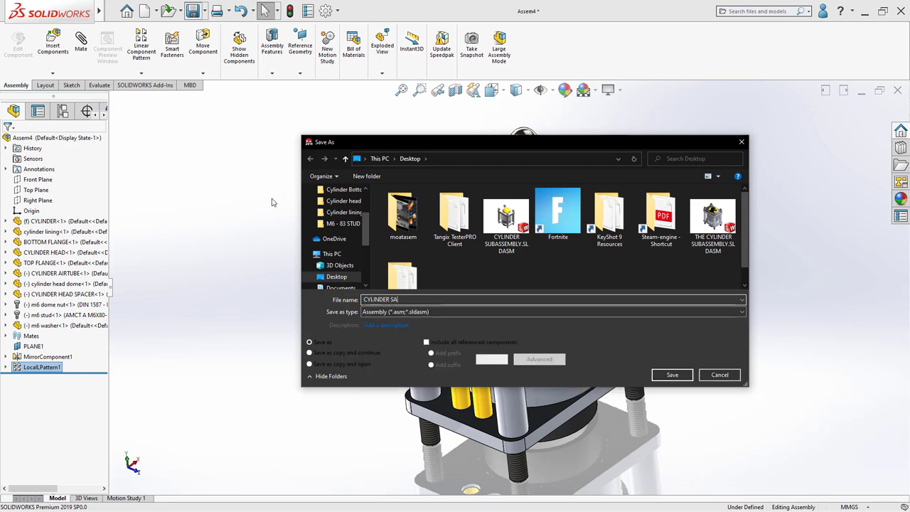
{"action": "key", "text": "Return"}
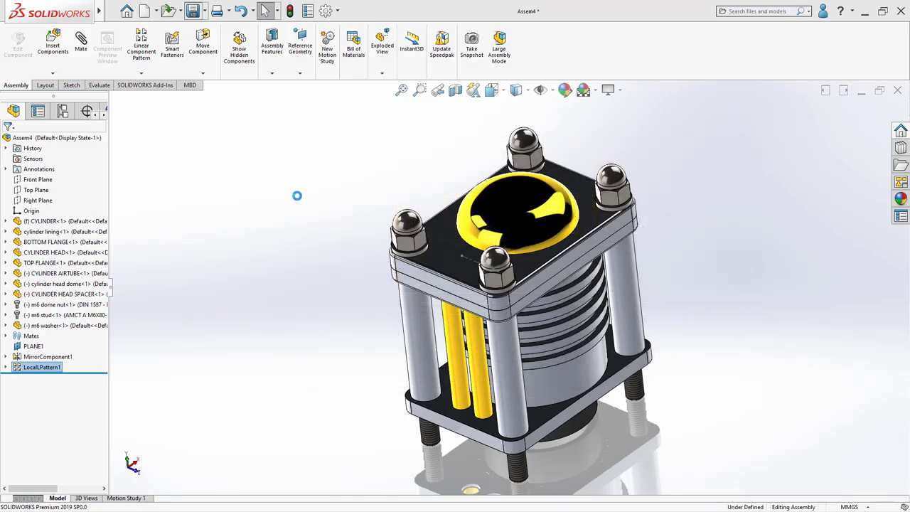